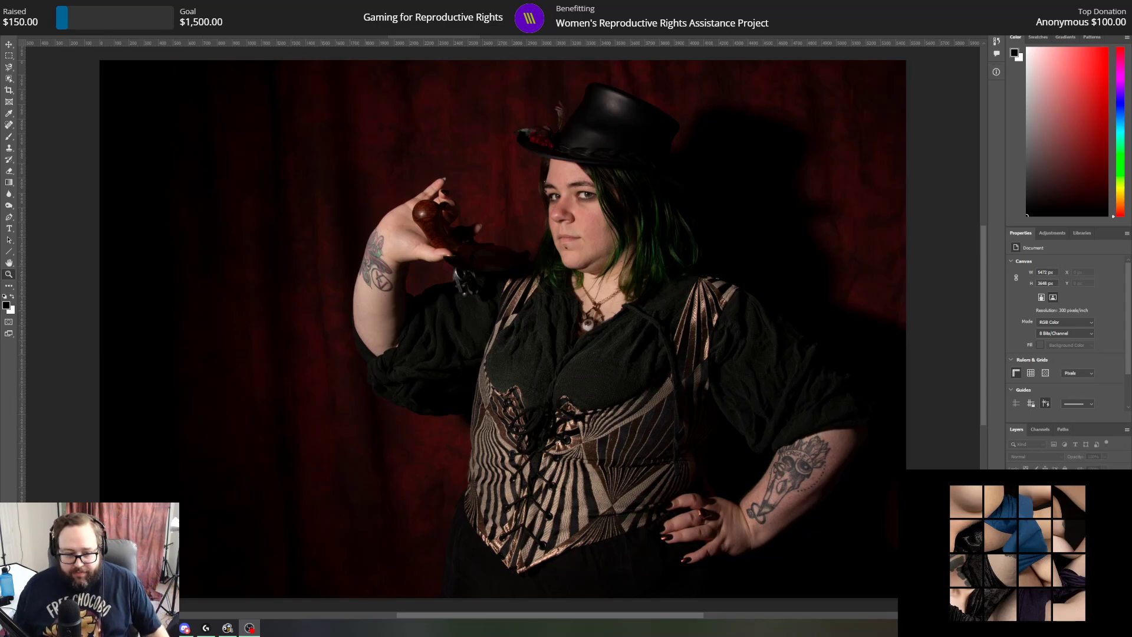
# Step: Turn on automatic hiding of the taskbar in desktop mode in the Windows taskbar settings and close them
pyautogui.rightClick(484, 632)
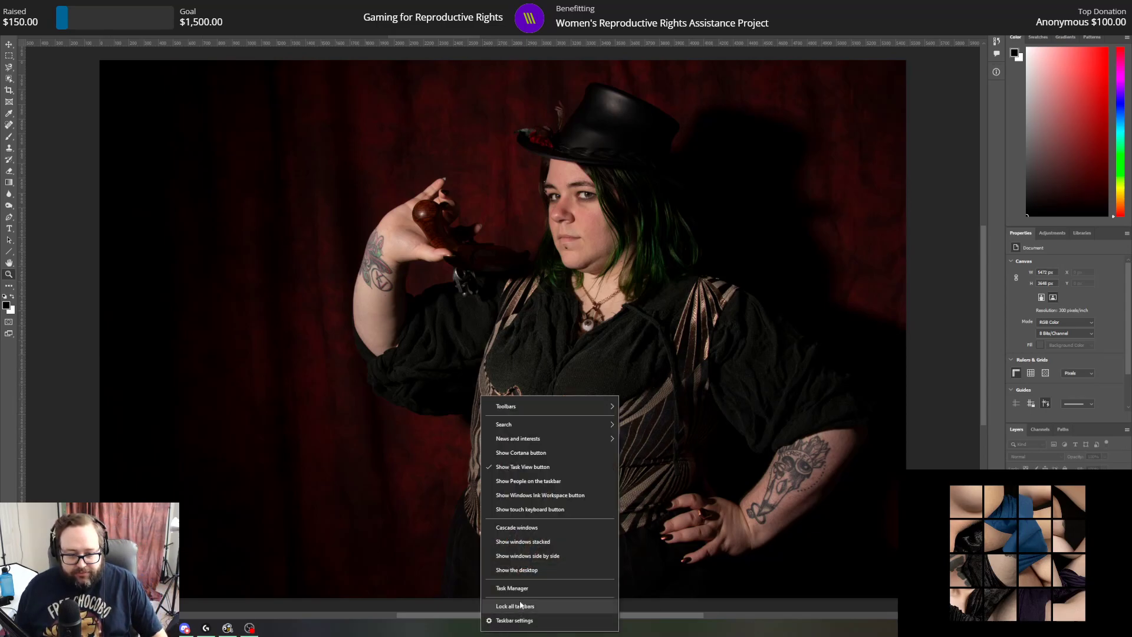
pyautogui.click(531, 620)
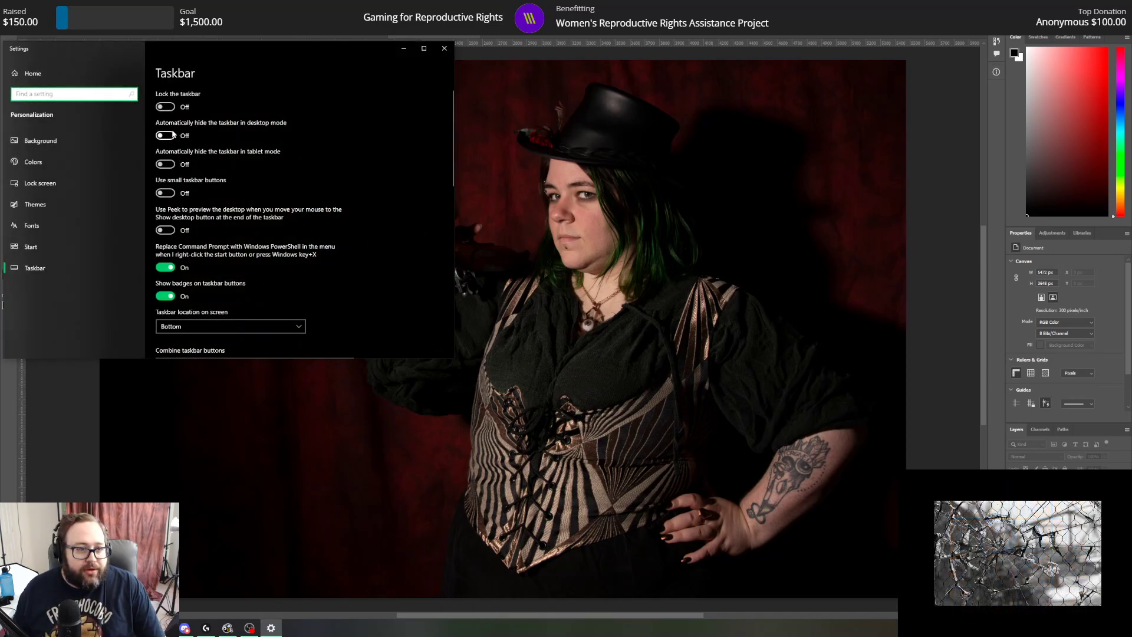
pyautogui.click(166, 135)
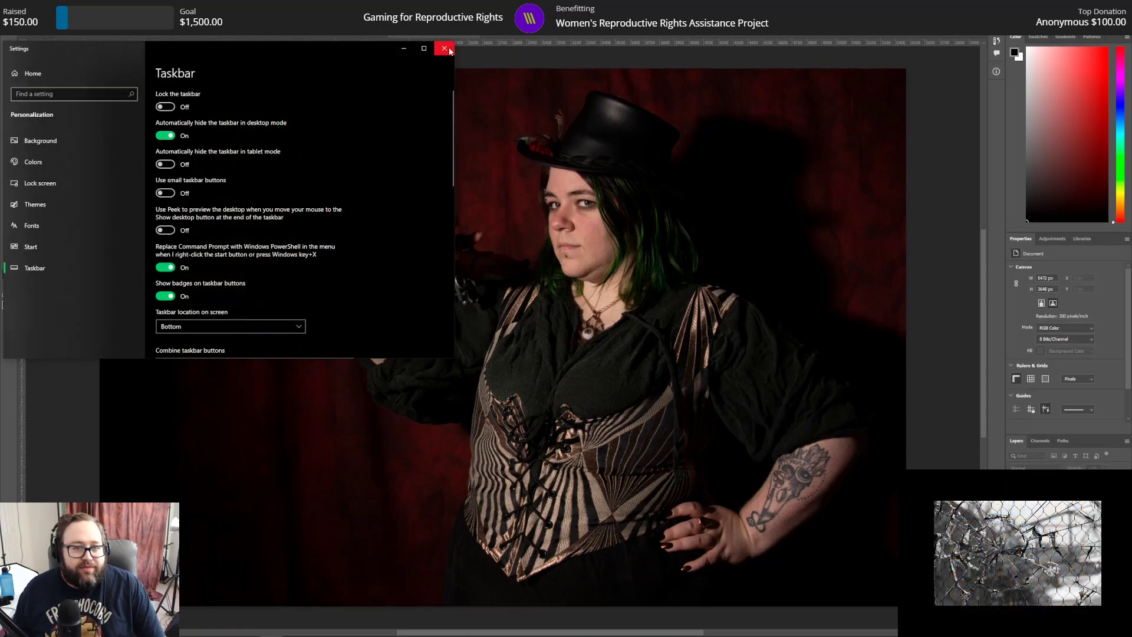
pyautogui.click(445, 48)
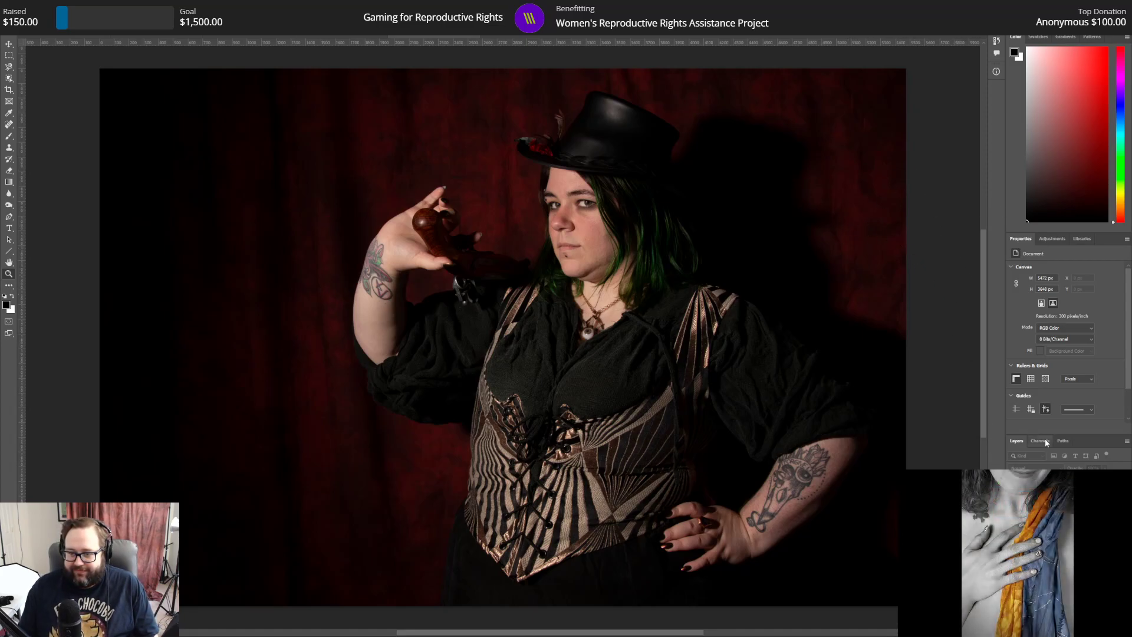
# Step: Duplicate the Background layer of img_019.jpg as Background copy
pyautogui.click(1056, 241)
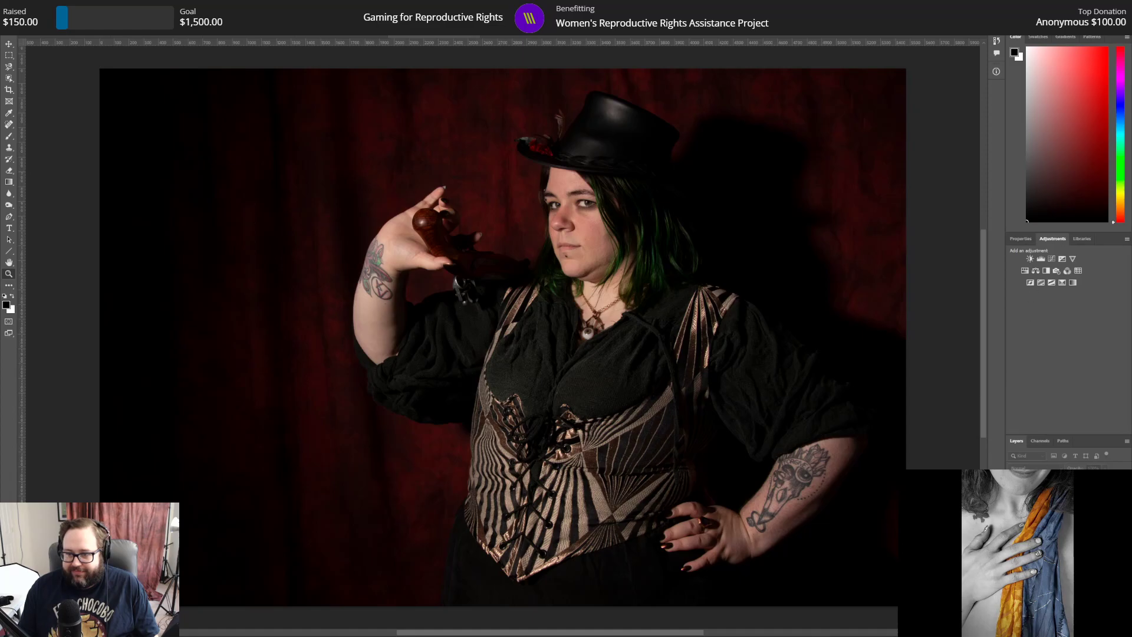
pyautogui.click(1037, 519)
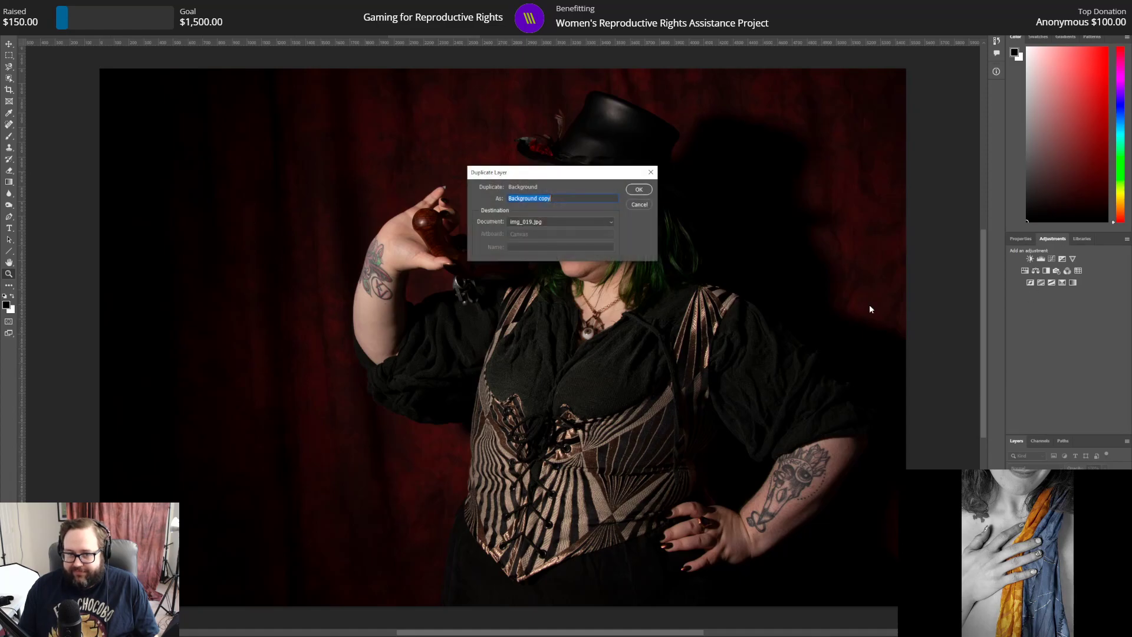
pyautogui.click(639, 190)
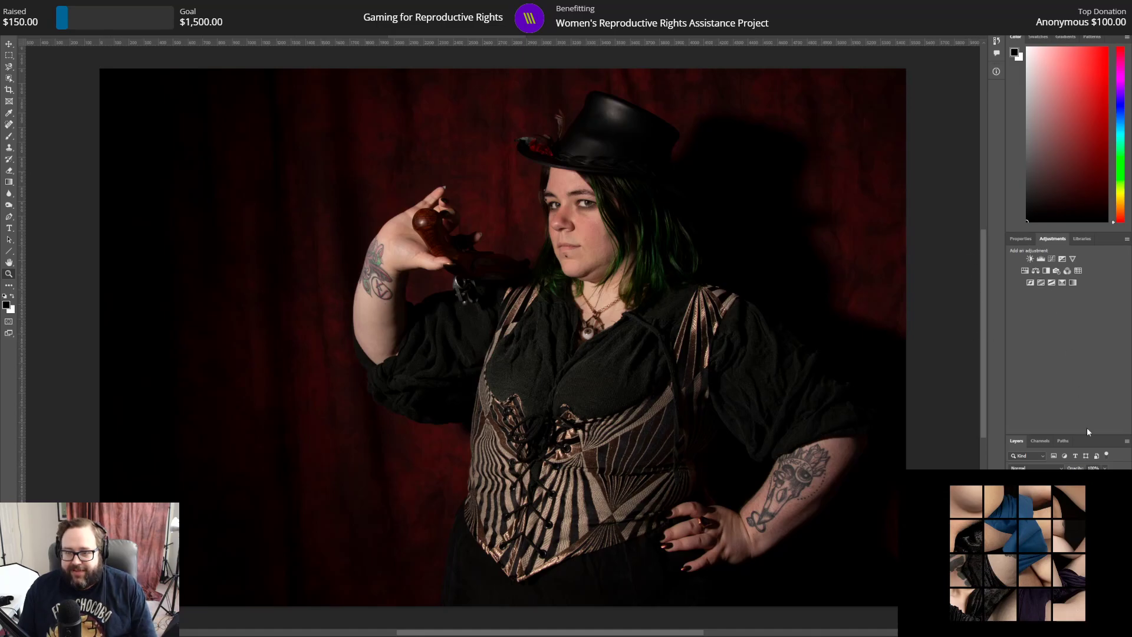
# Step: Add a Curves adjustment with the white input point lowered and a Hue/Saturation adjustment with saturation set to -12
pyautogui.click(1051, 258)
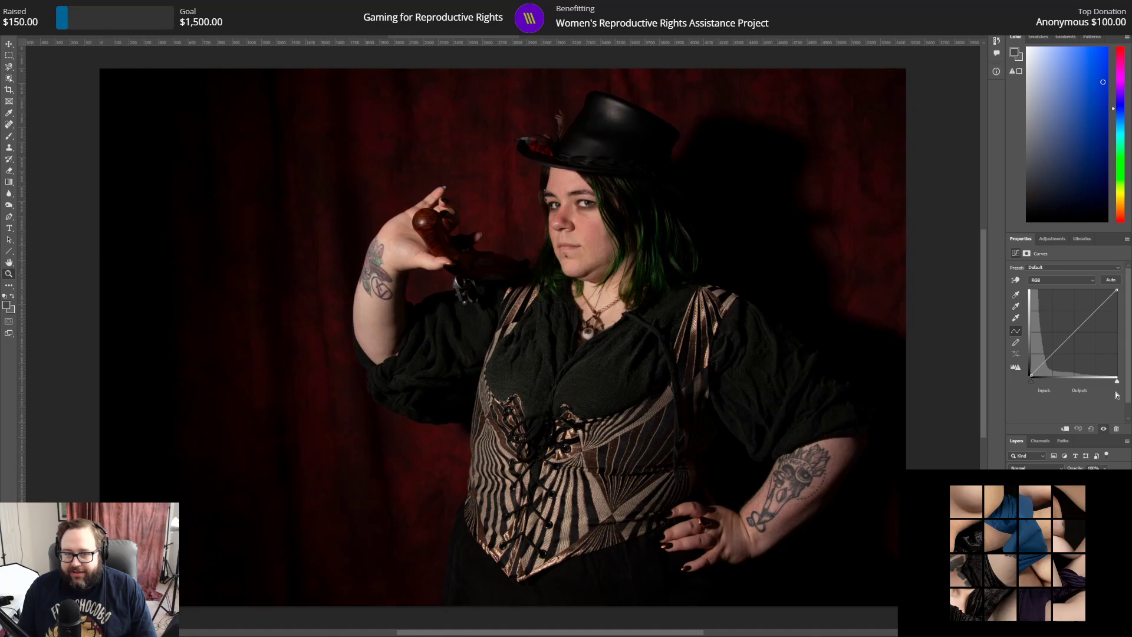
pyautogui.moveTo(1116, 382); pyautogui.dragTo(1101, 382)
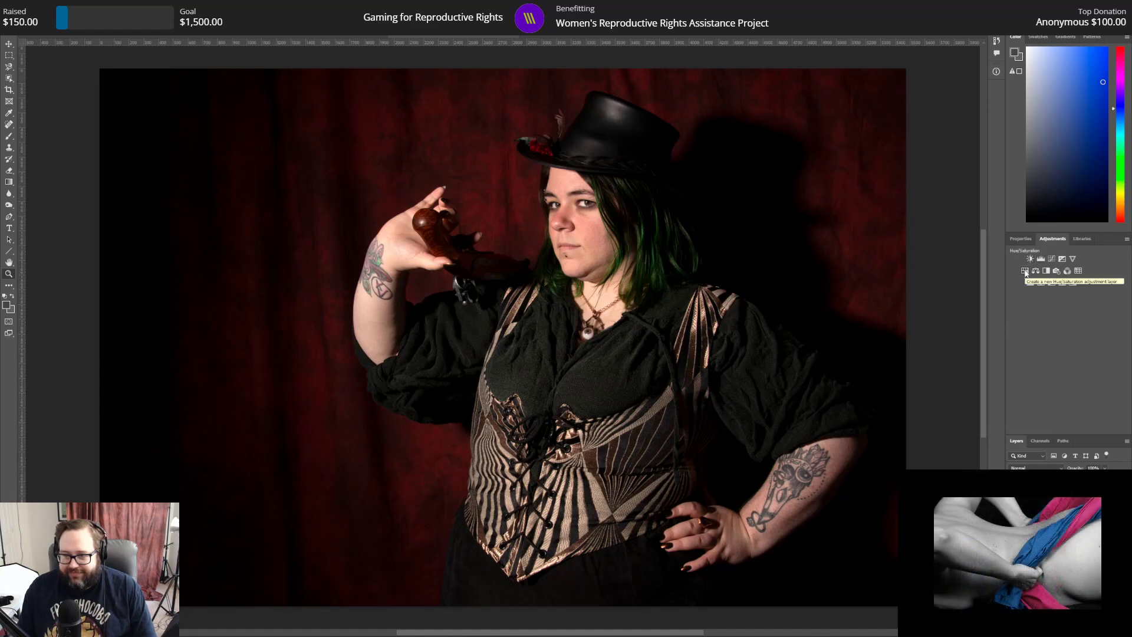
pyautogui.click(1025, 272)
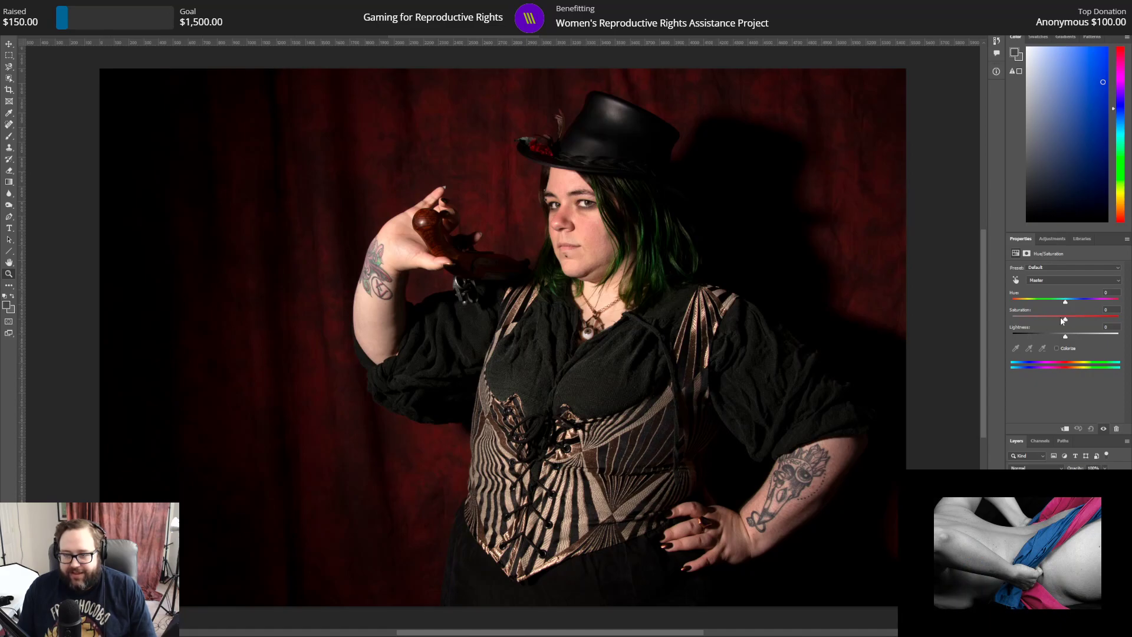
pyautogui.moveTo(1065, 319)
pyautogui.mouseDown()
pyautogui.moveTo(998, 318)
pyautogui.moveTo(1058, 321)
pyautogui.mouseUp()
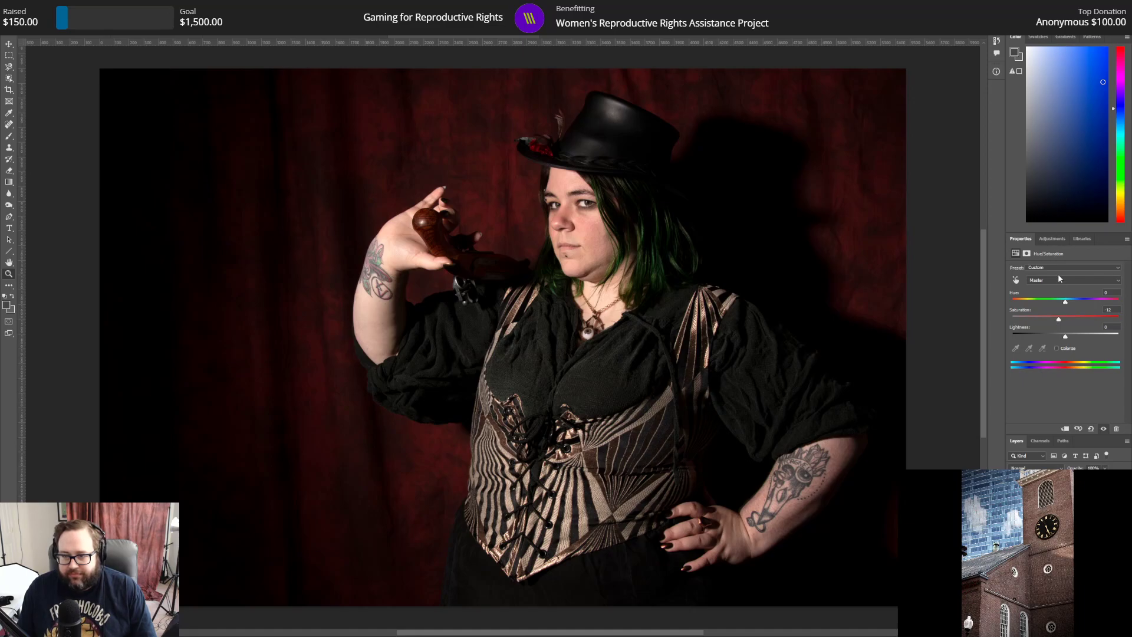
# Step: Add a Brightness/Contrast adjustment layer and raise the contrast to 12
pyautogui.click(1039, 442)
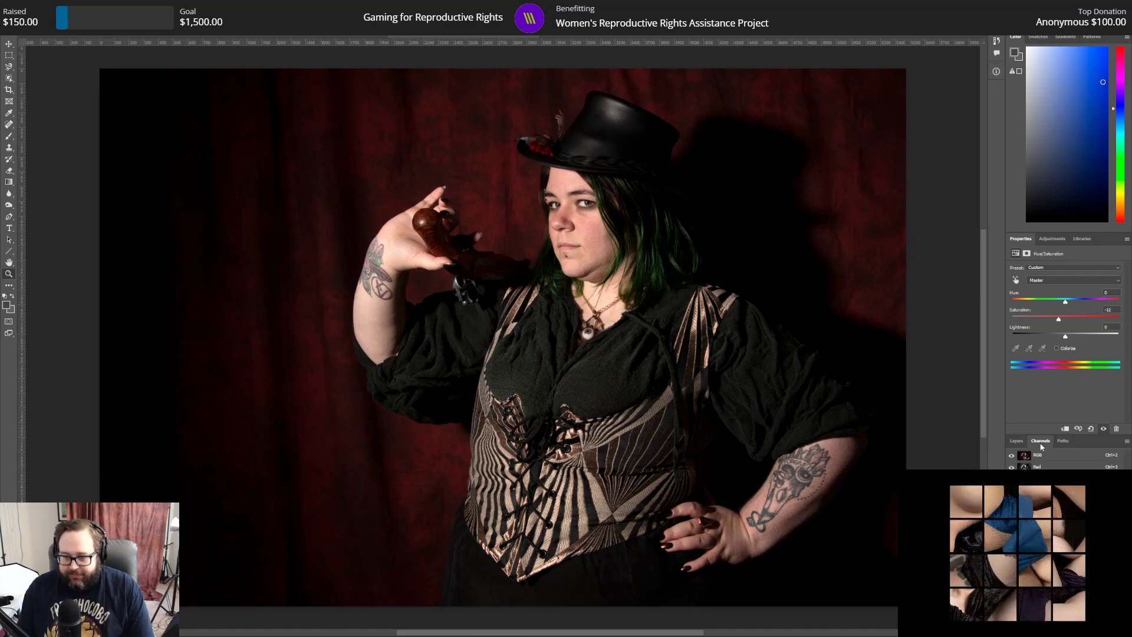
pyautogui.click(1016, 441)
pyautogui.click(1051, 239)
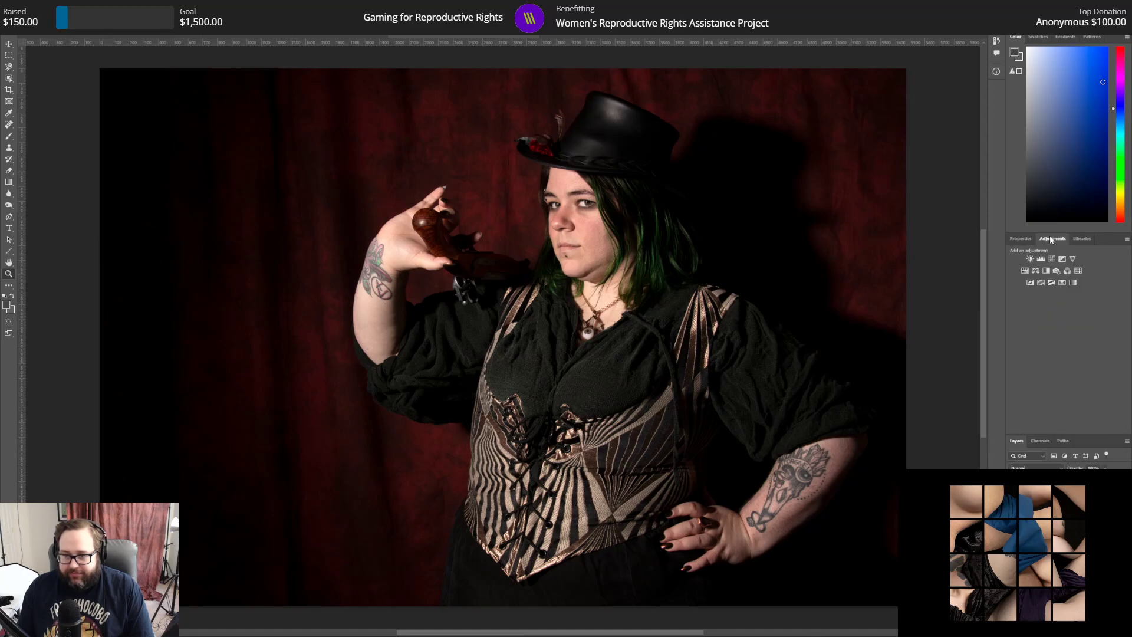
pyautogui.click(1030, 258)
pyautogui.moveTo(1062, 310)
pyautogui.mouseDown()
pyautogui.moveTo(948, 305)
pyautogui.moveTo(1118, 309)
pyautogui.moveTo(1066, 325)
pyautogui.mouseUp()
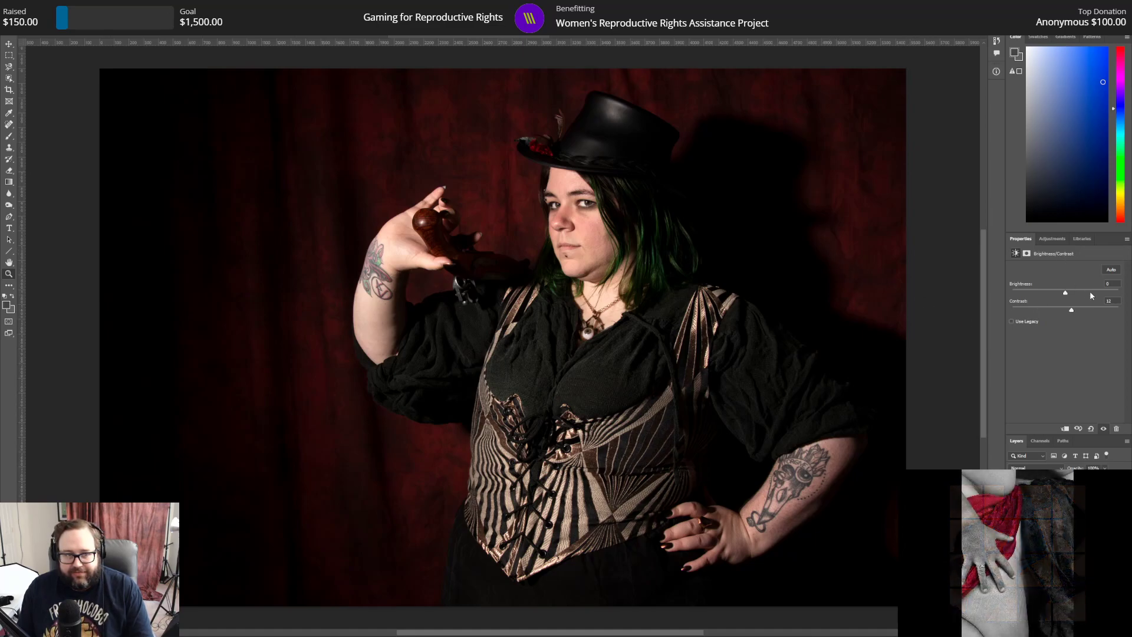
# Step: Add a Selective Color adjustment layer and set Black for the Reds to -12%
pyautogui.click(1050, 241)
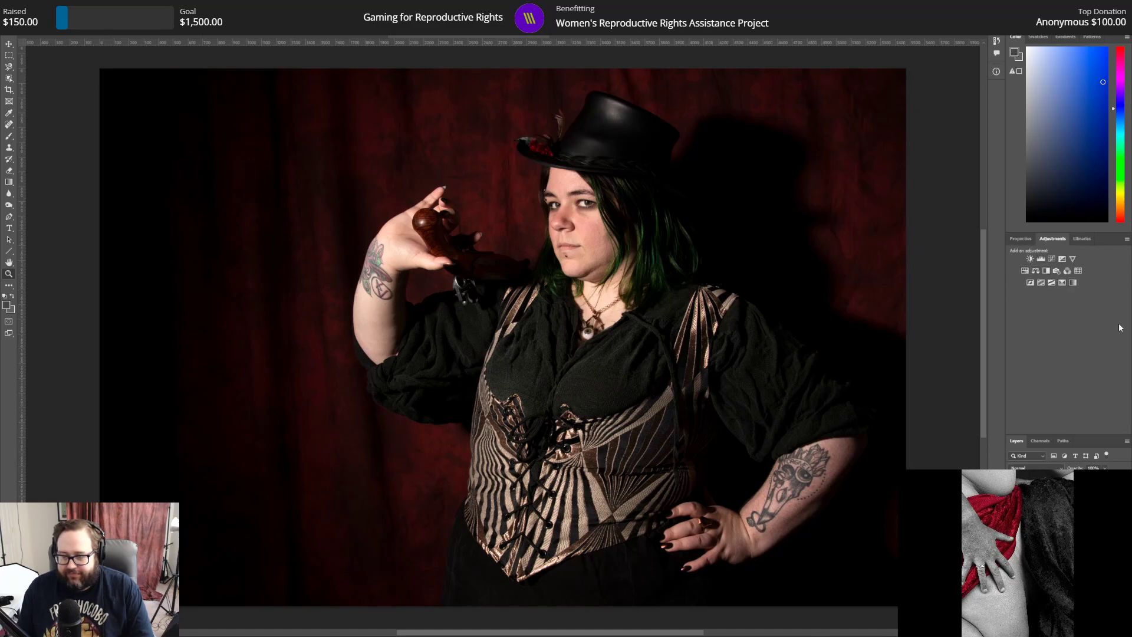
pyautogui.click(1061, 283)
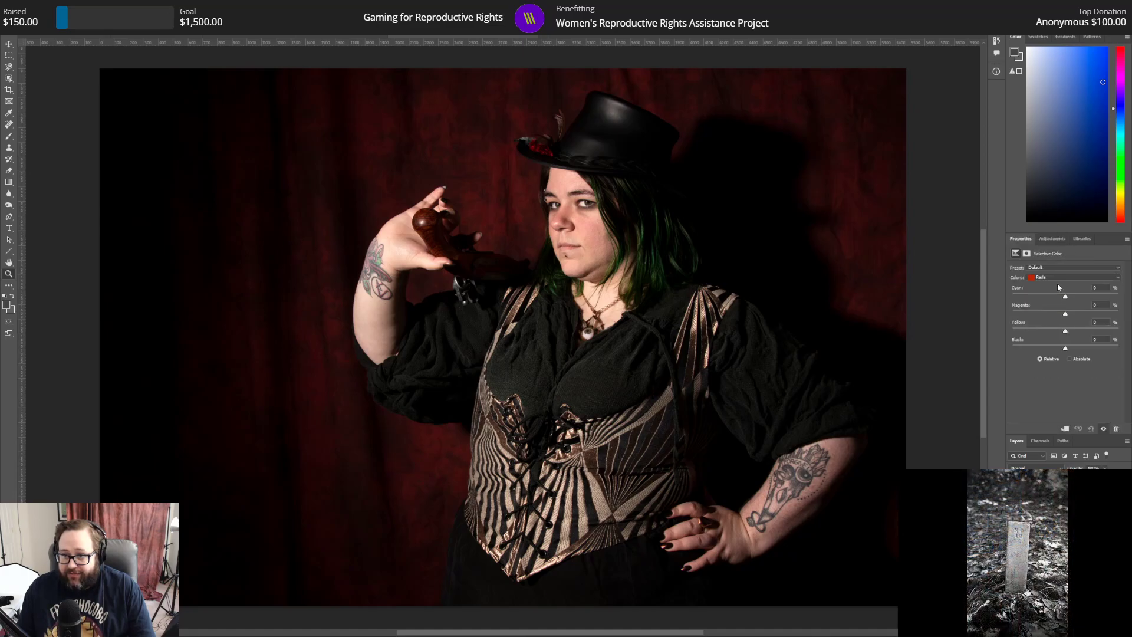
pyautogui.moveTo(1065, 348)
pyautogui.mouseDown()
pyautogui.moveTo(1119, 349)
pyautogui.moveTo(1031, 359)
pyautogui.moveTo(1060, 359)
pyautogui.mouseUp()
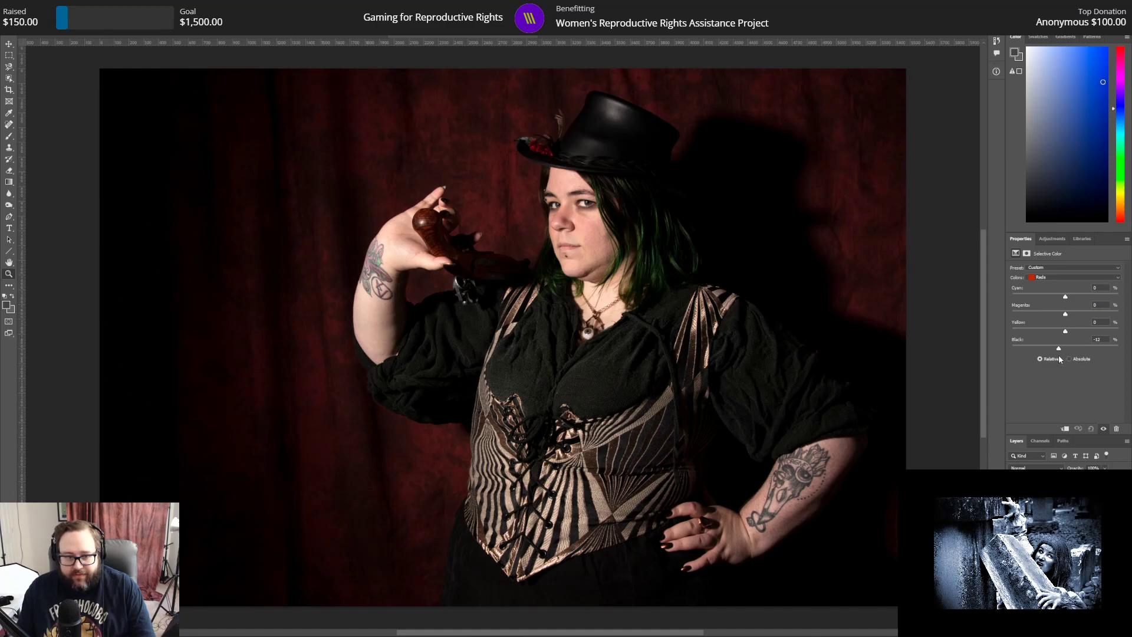
# Step: Set Black for the Blacks range of the Selective Color adjustment to 1%
pyautogui.click(1070, 281)
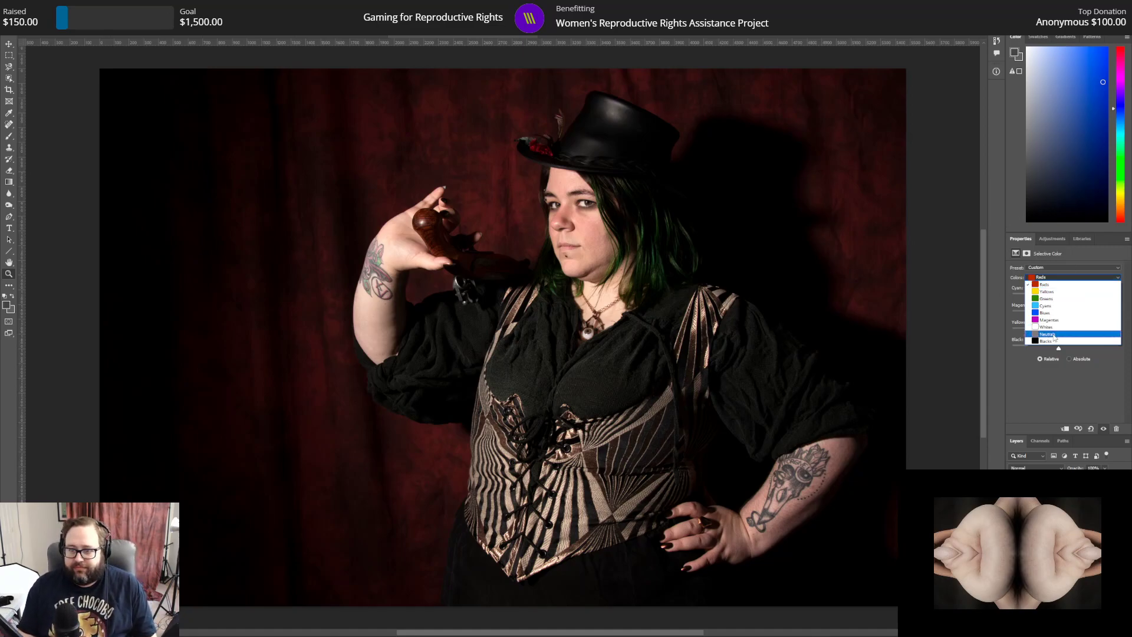
pyautogui.click(1056, 341)
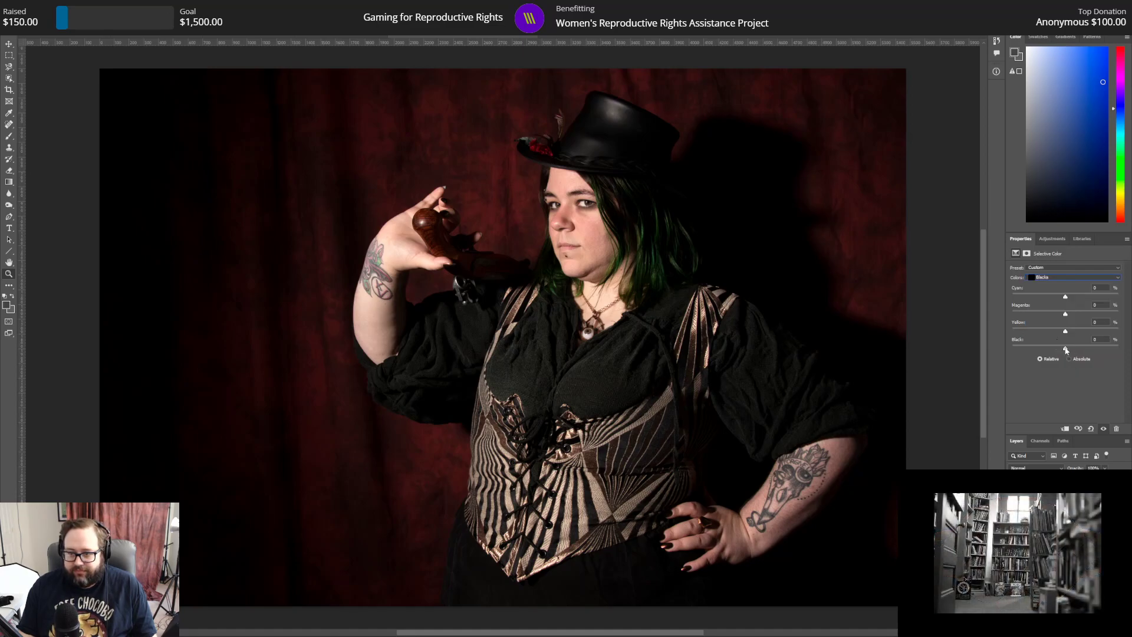
pyautogui.moveTo(1065, 349)
pyautogui.mouseDown()
pyautogui.moveTo(1088, 350)
pyautogui.moveTo(1064, 352)
pyautogui.mouseUp()
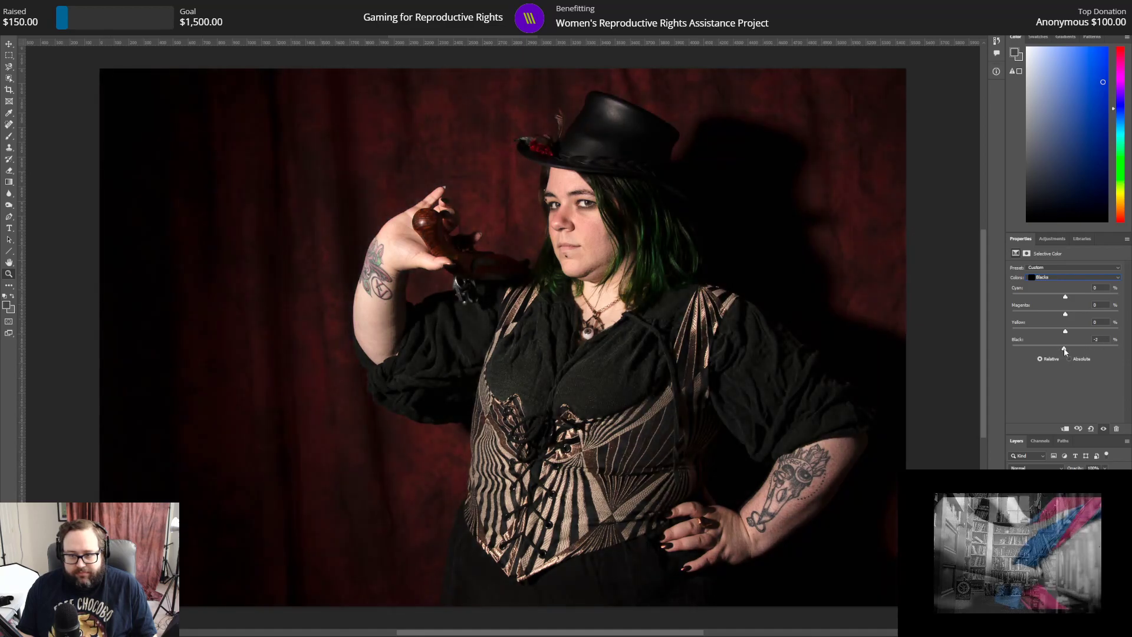
pyautogui.moveTo(1065, 350); pyautogui.dragTo(1067, 351)
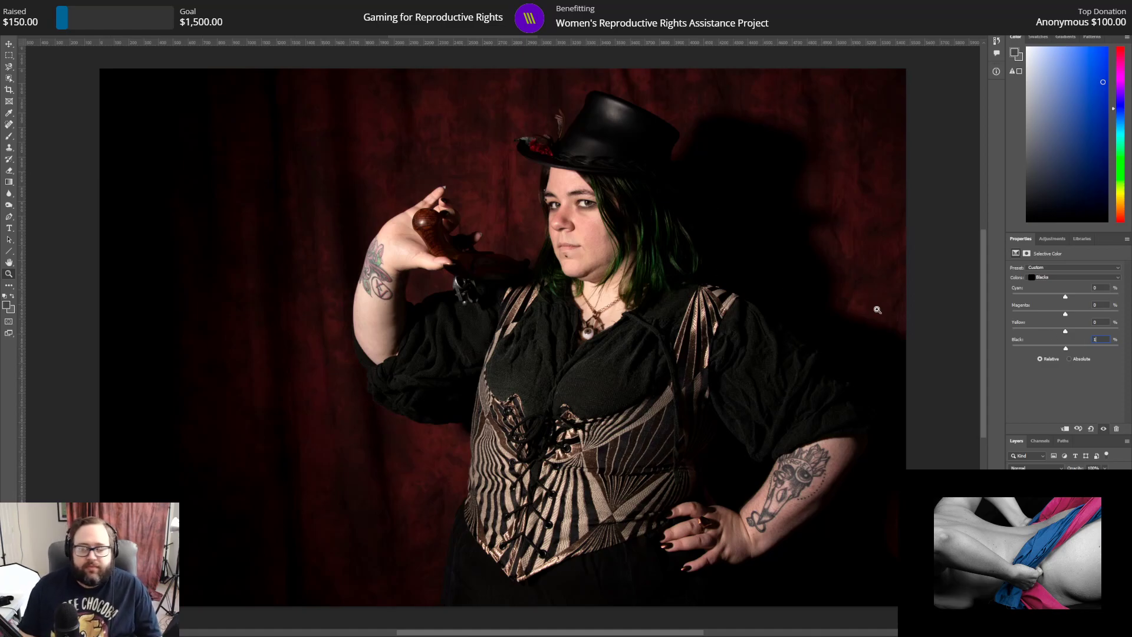
# Step: Darken the curtain along the photo's left side on the pixel layer with two horizontal black gradients fading toward the subject
pyautogui.click(1055, 525)
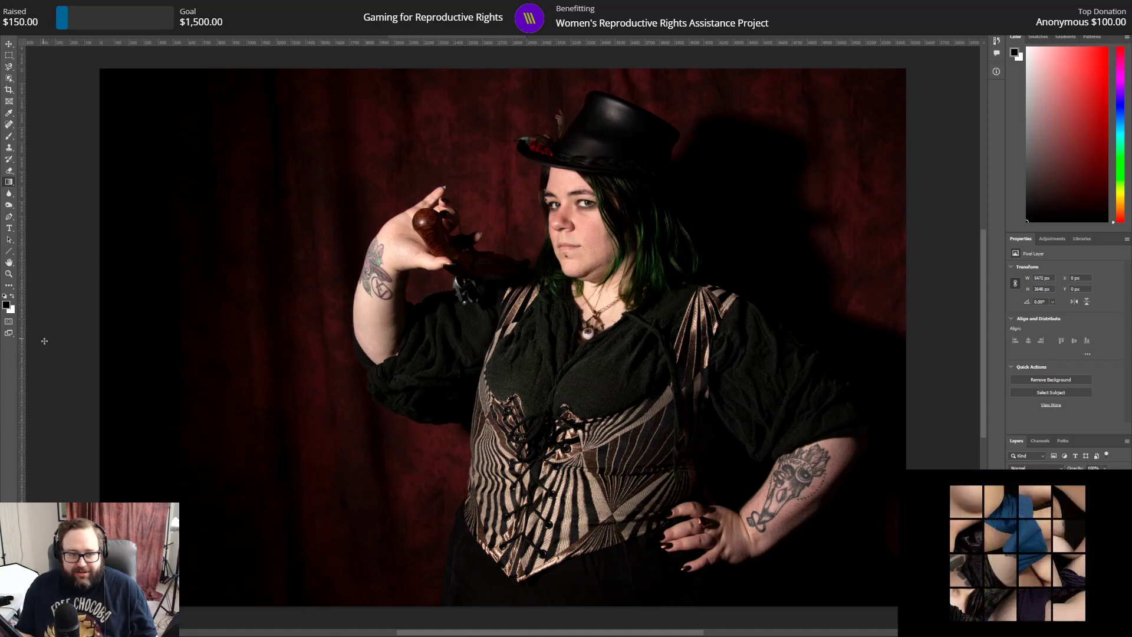
pyautogui.moveTo(84, 304); pyautogui.dragTo(455, 304)
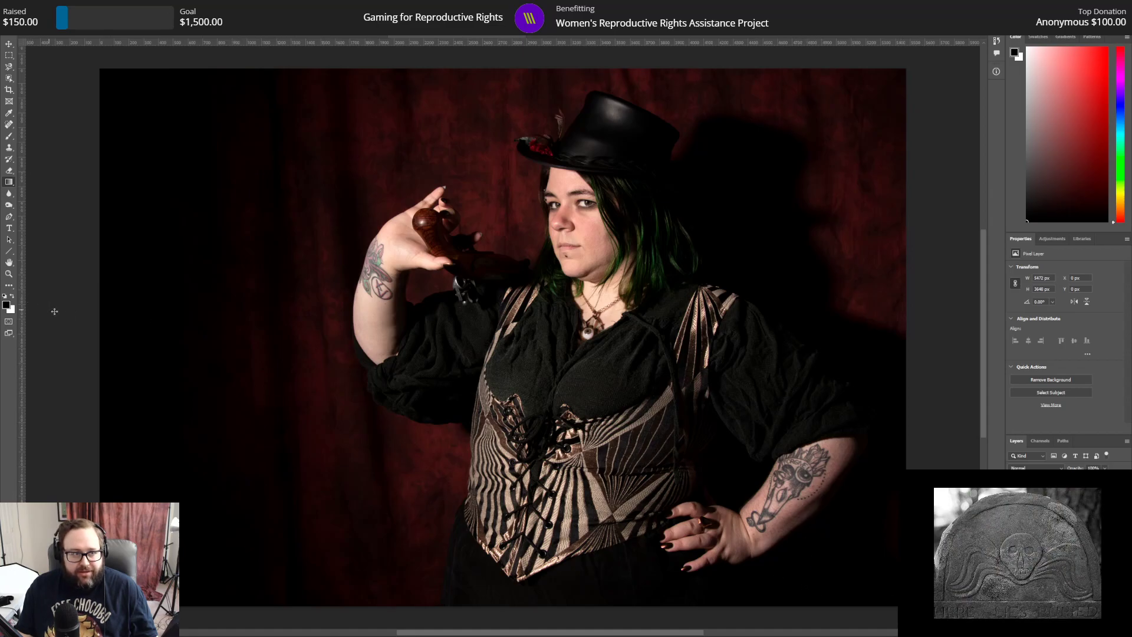
pyautogui.moveTo(64, 303); pyautogui.dragTo(617, 303)
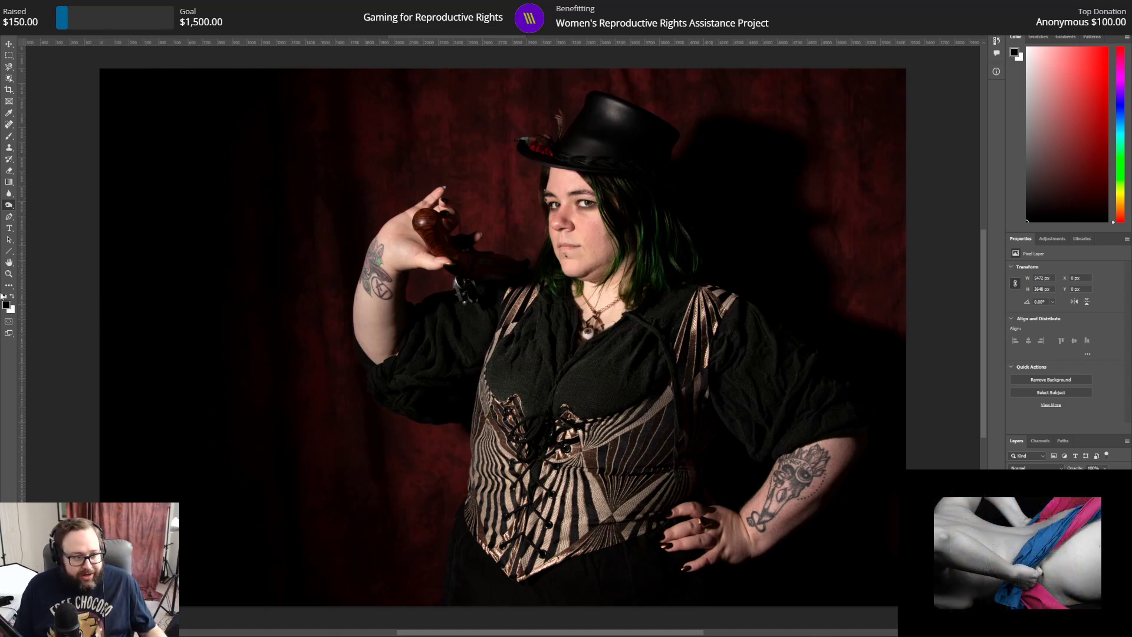
# Step: Examine the raised hand and pistol, the face, the corset and the tattooed forearm up close for areas needing retouching
pyautogui.moveTo(400, 254); pyautogui.dragTo(537, 289)
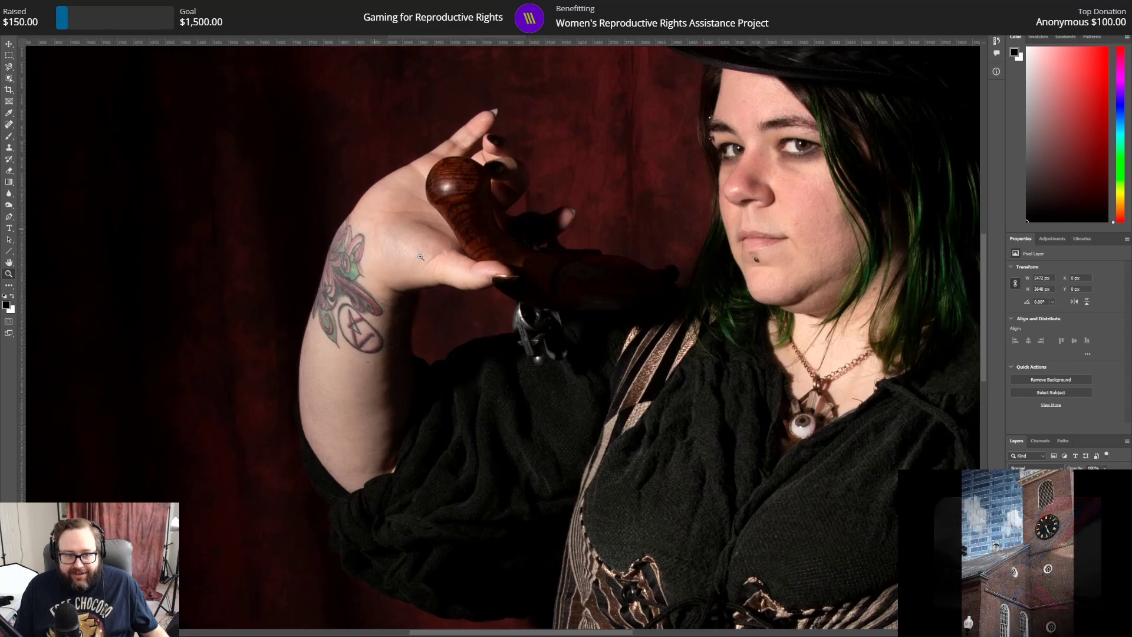
pyautogui.click(422, 261)
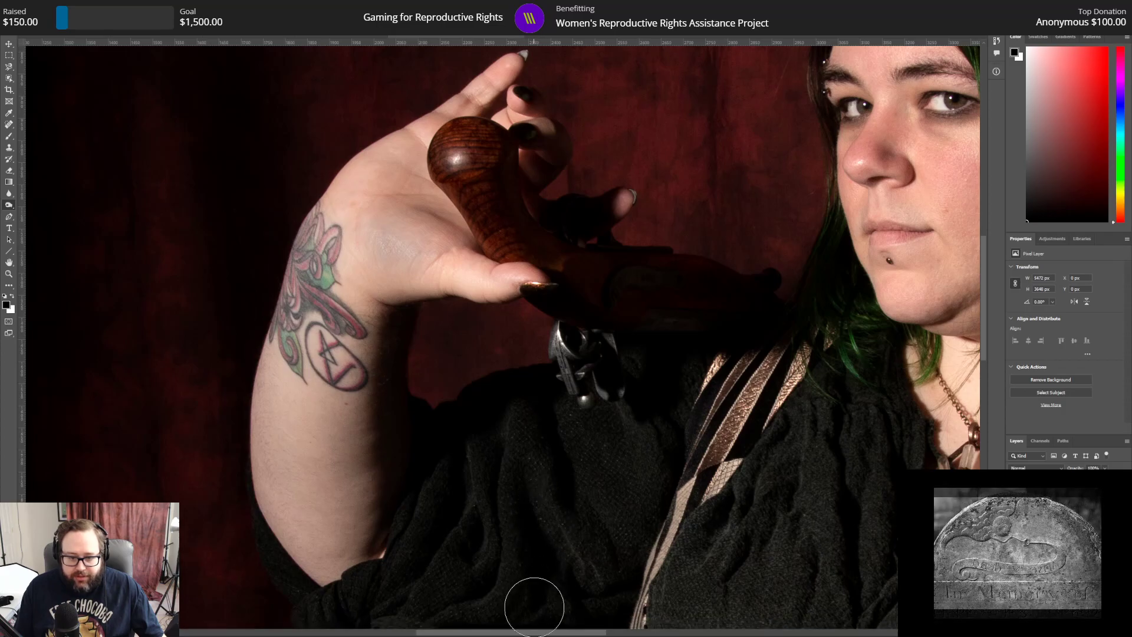
pyautogui.moveTo(534, 633); pyautogui.dragTo(632, 634)
pyautogui.scroll(5, 427, 345)
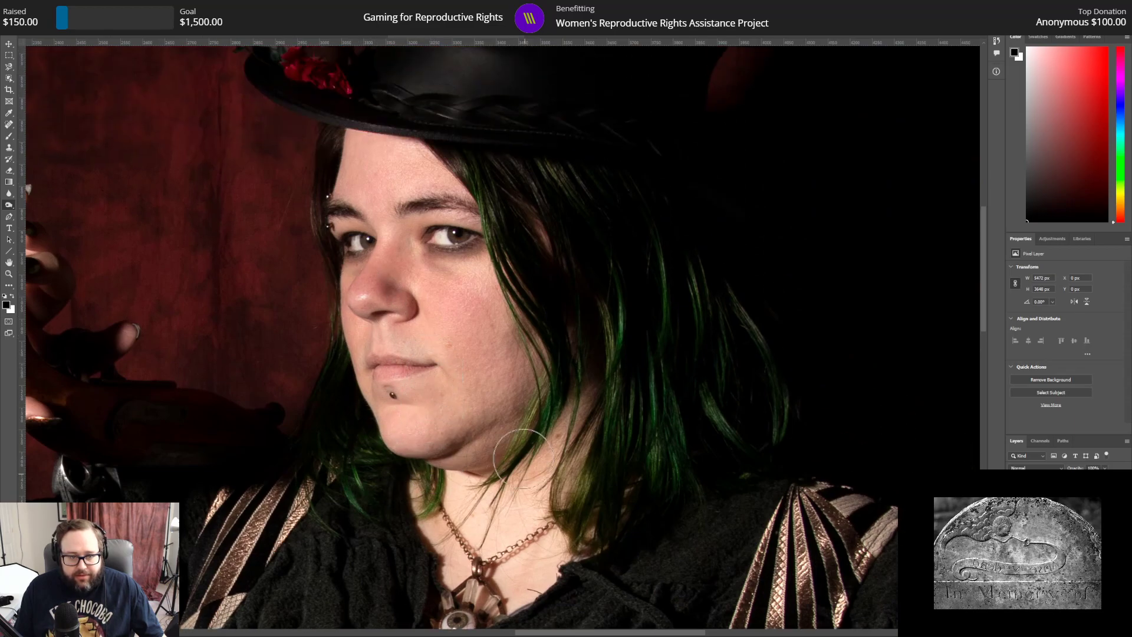
pyautogui.scroll(-2, 481, 471)
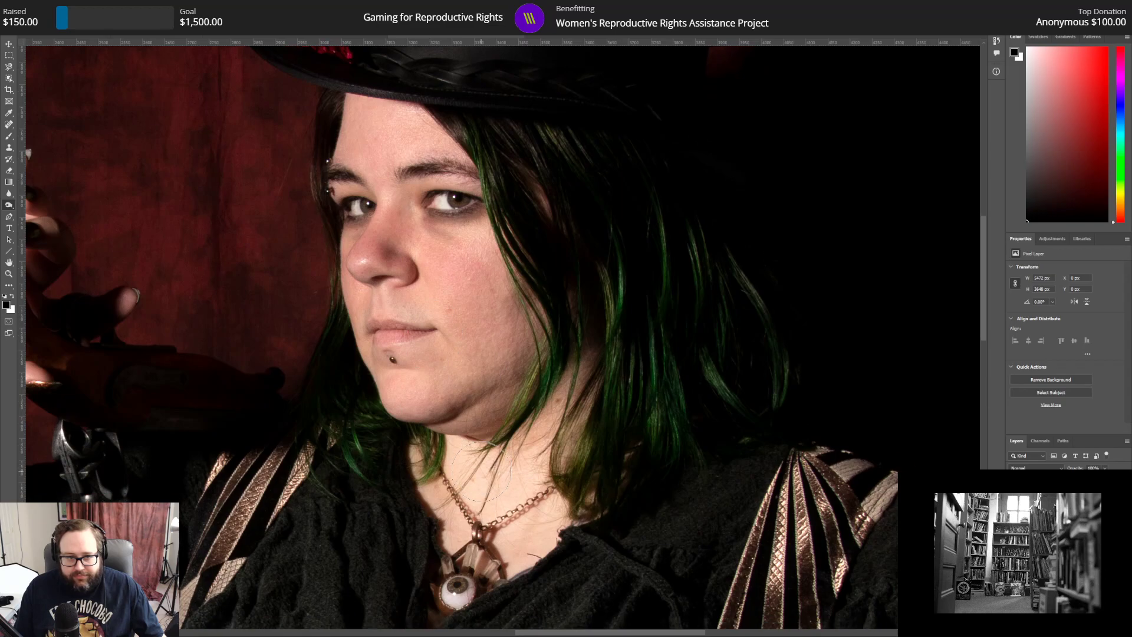
pyautogui.scroll(-4, 481, 471)
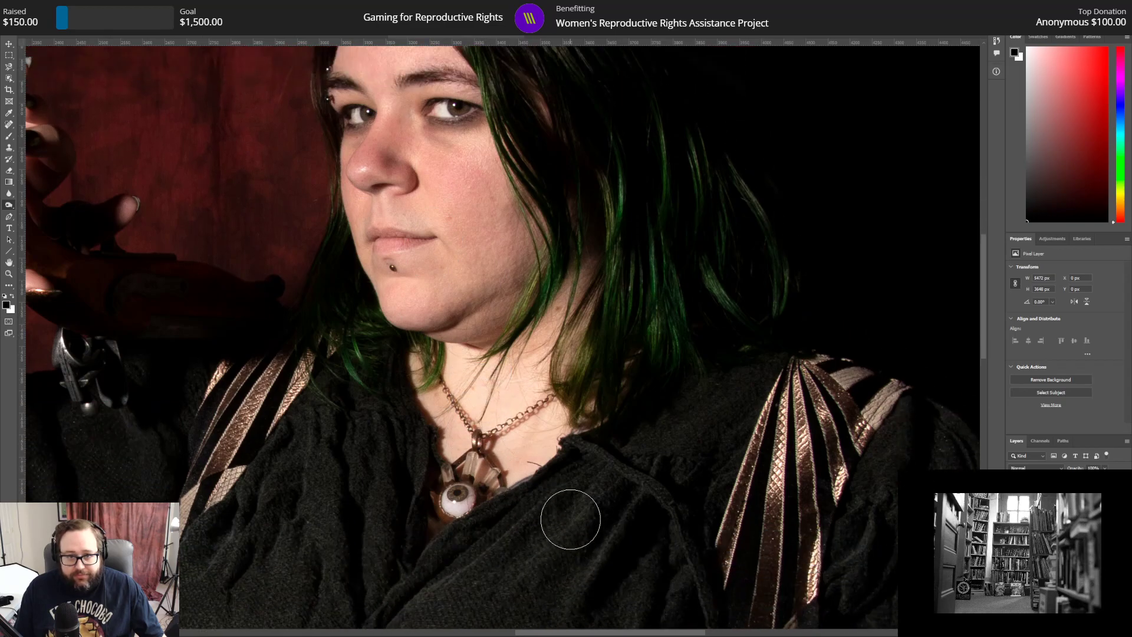
pyautogui.scroll(-4, 570, 518)
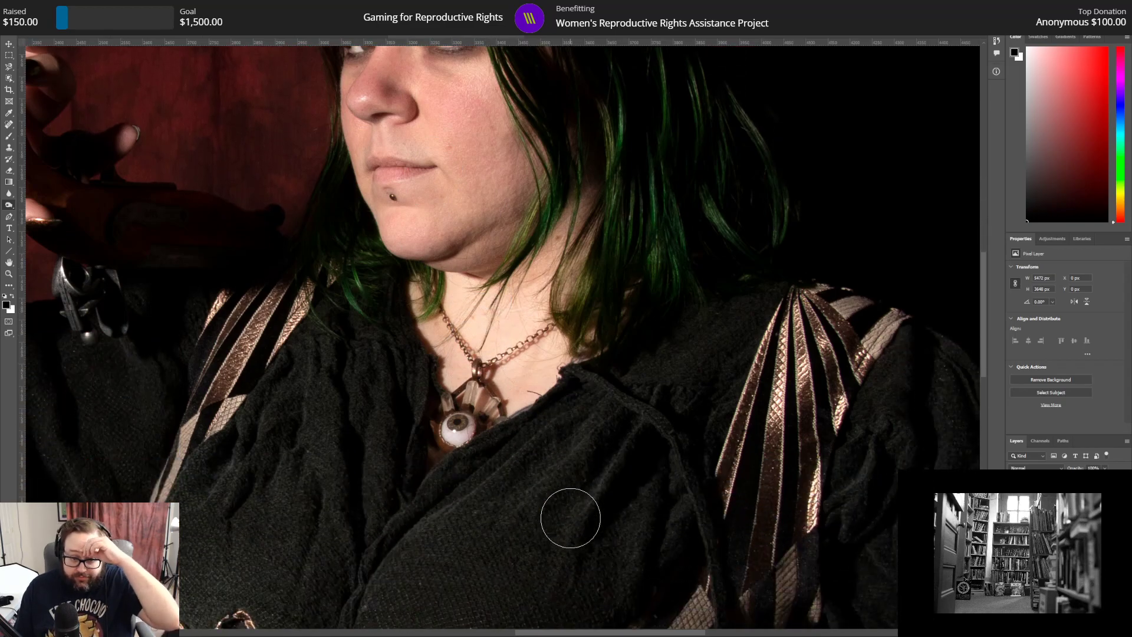
pyautogui.scroll(-12, 570, 517)
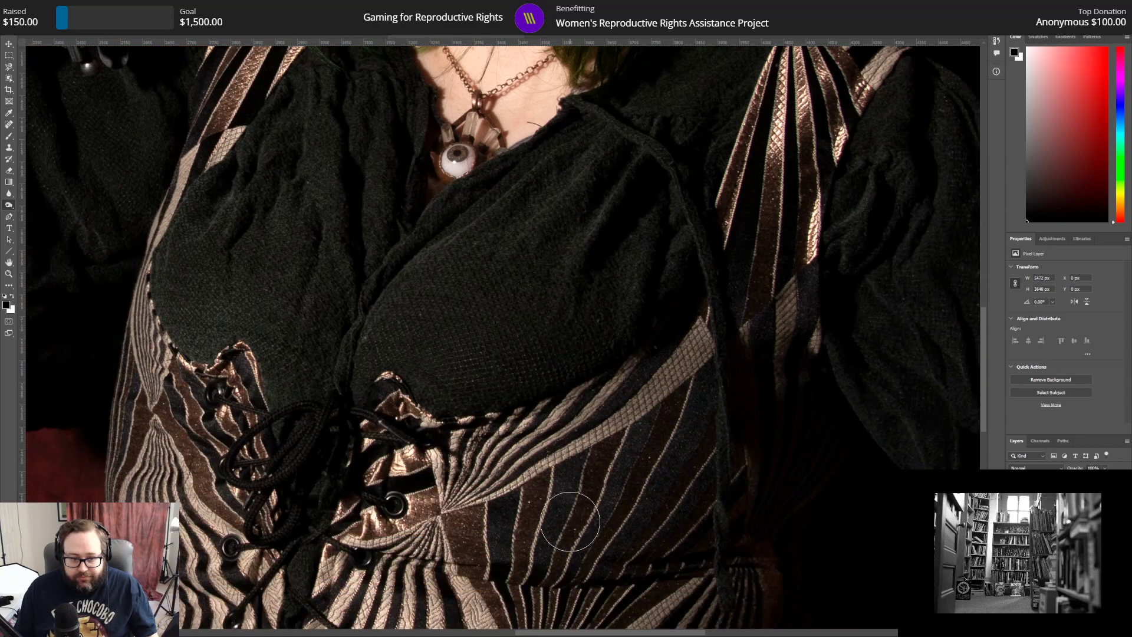
pyautogui.scroll(-10, 973, 429)
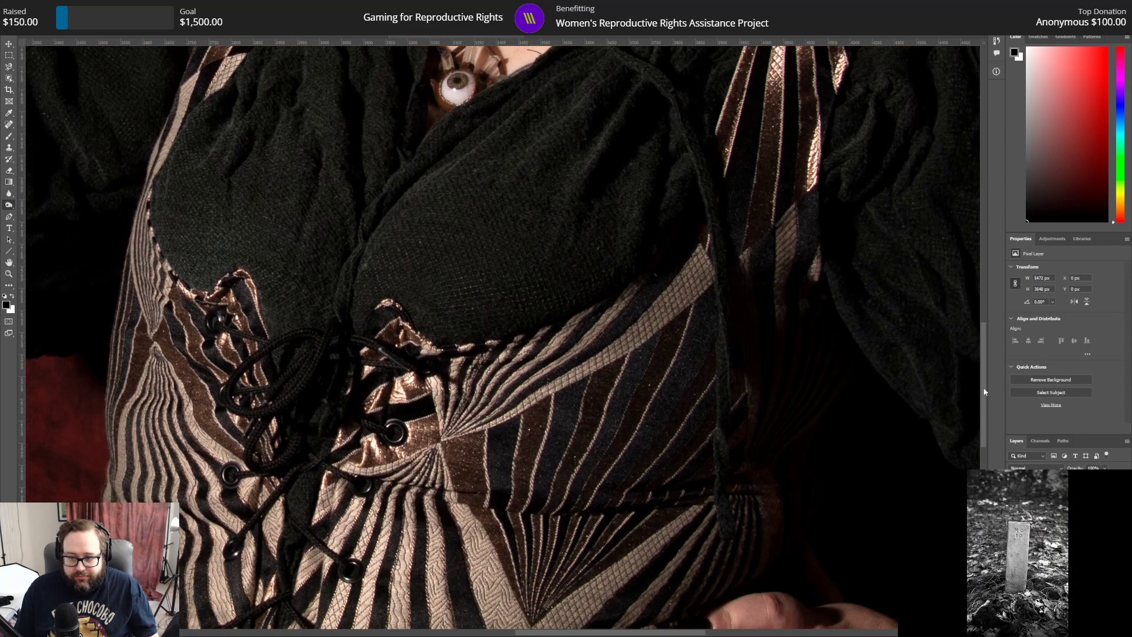
pyautogui.scroll(-5, 978, 449)
pyautogui.moveTo(515, 625)
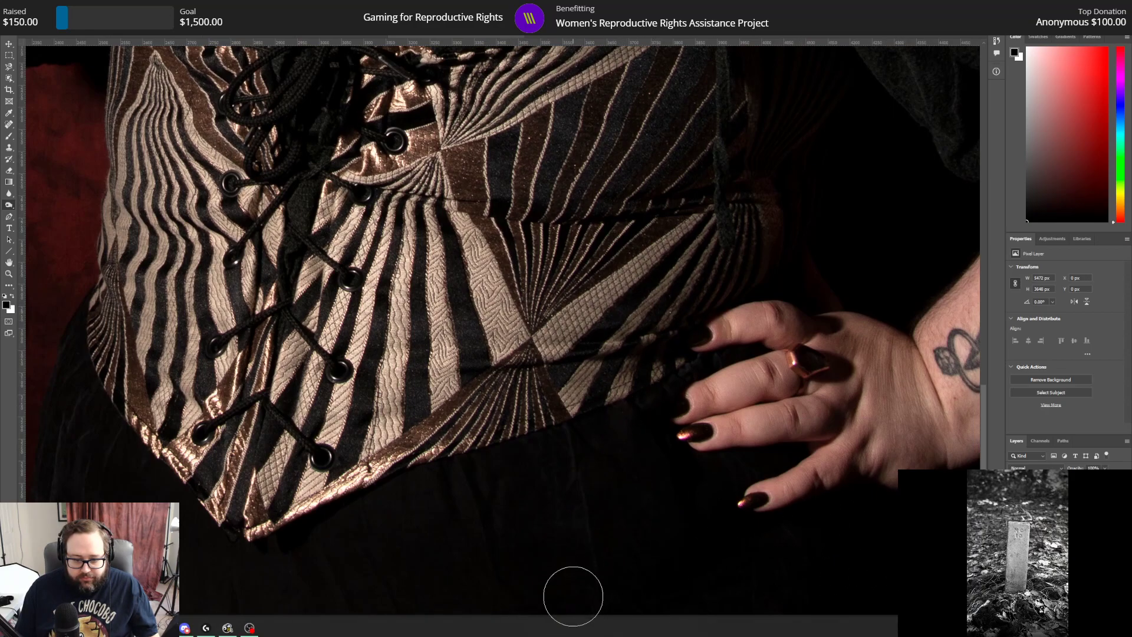
pyautogui.moveTo(540, 632); pyautogui.dragTo(596, 632)
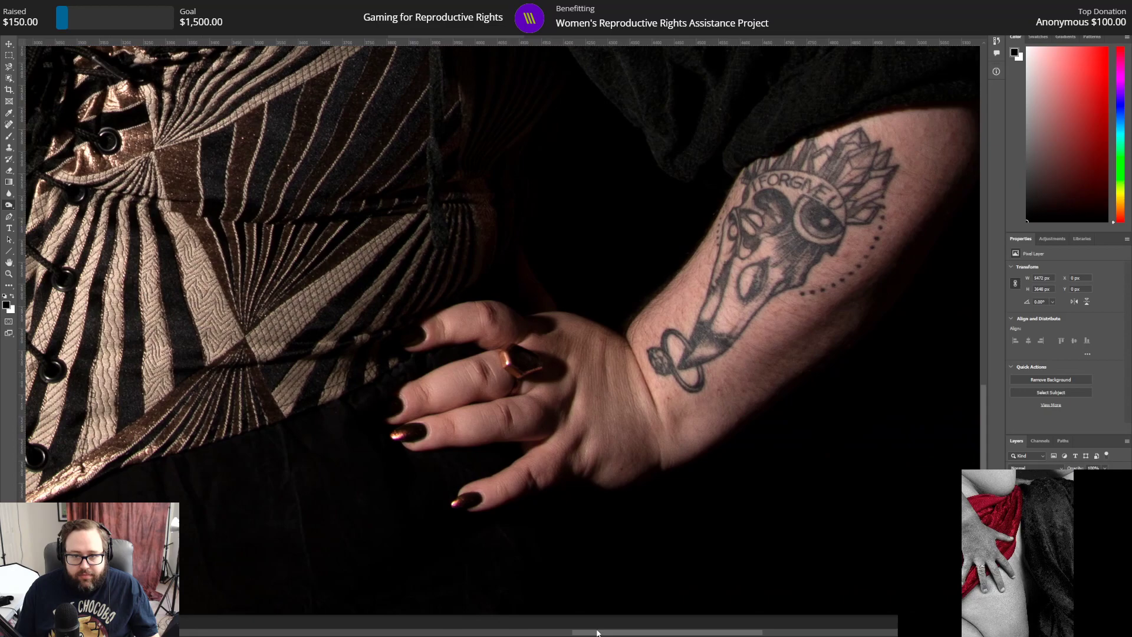
pyautogui.scroll(5, 877, 455)
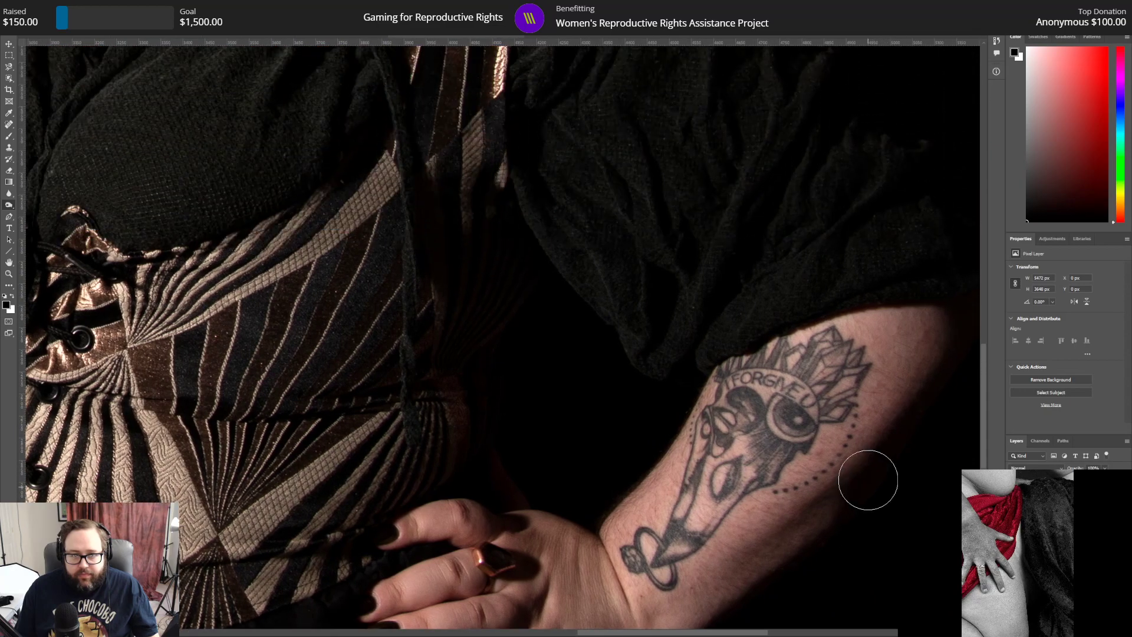
# Step: Examine the dark sleeves, the backdrop around the hat, the raised arm, the corset and the tattooed forearm up close
pyautogui.scroll(5, 868, 479)
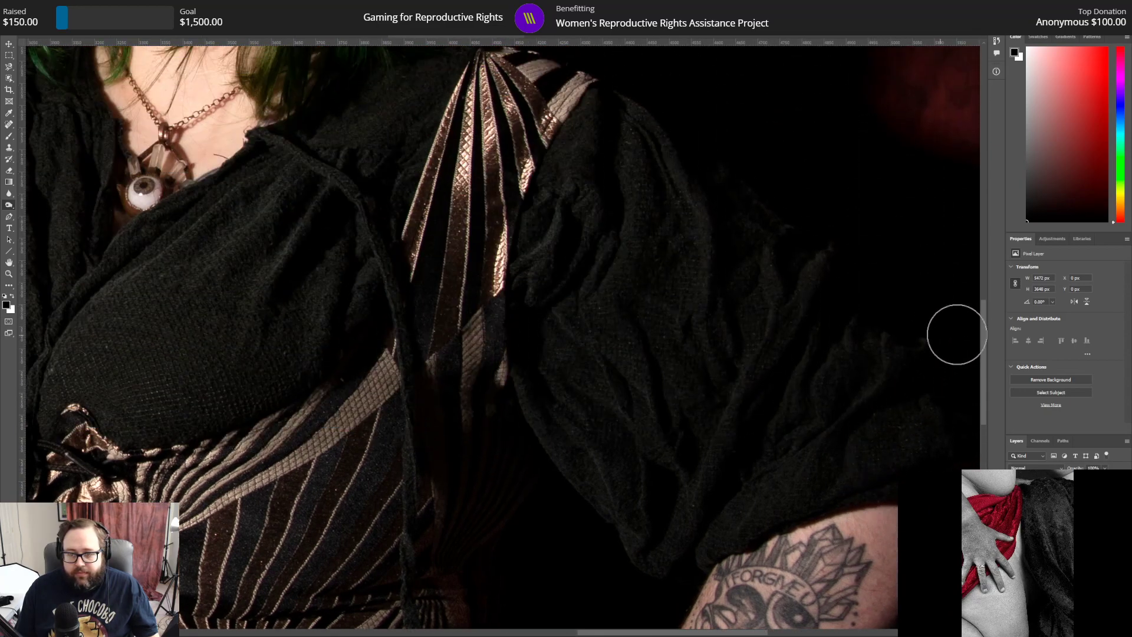
pyautogui.moveTo(983, 339)
pyautogui.mouseDown()
pyautogui.moveTo(952, 175)
pyautogui.moveTo(960, 191)
pyautogui.mouseUp()
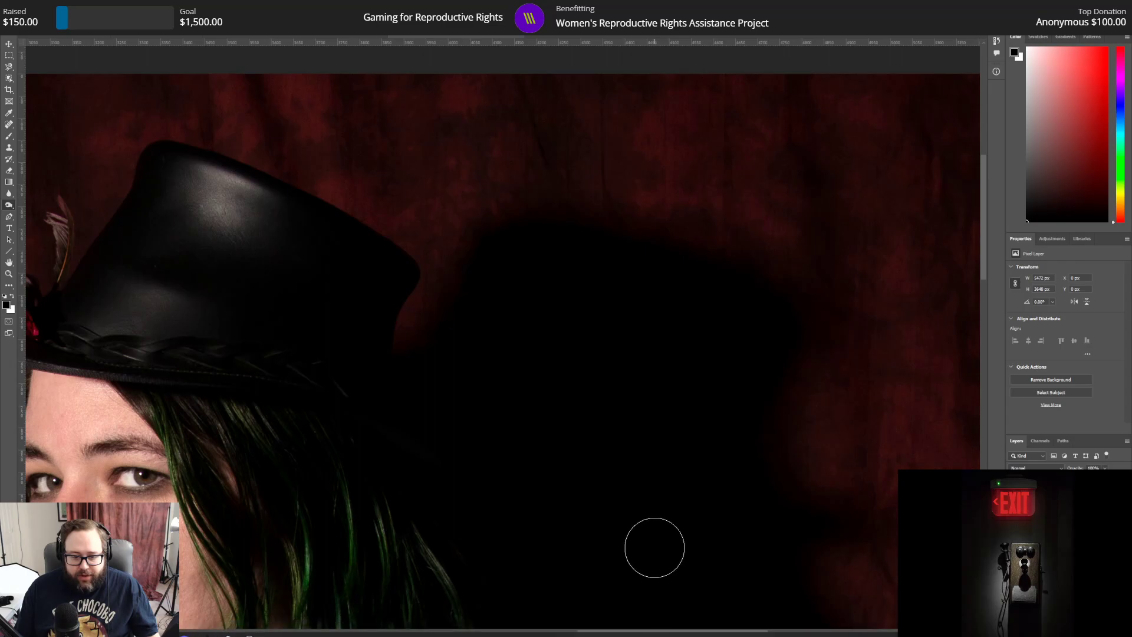
pyautogui.moveTo(646, 634); pyautogui.dragTo(425, 616)
pyautogui.scroll(-5, 456, 563)
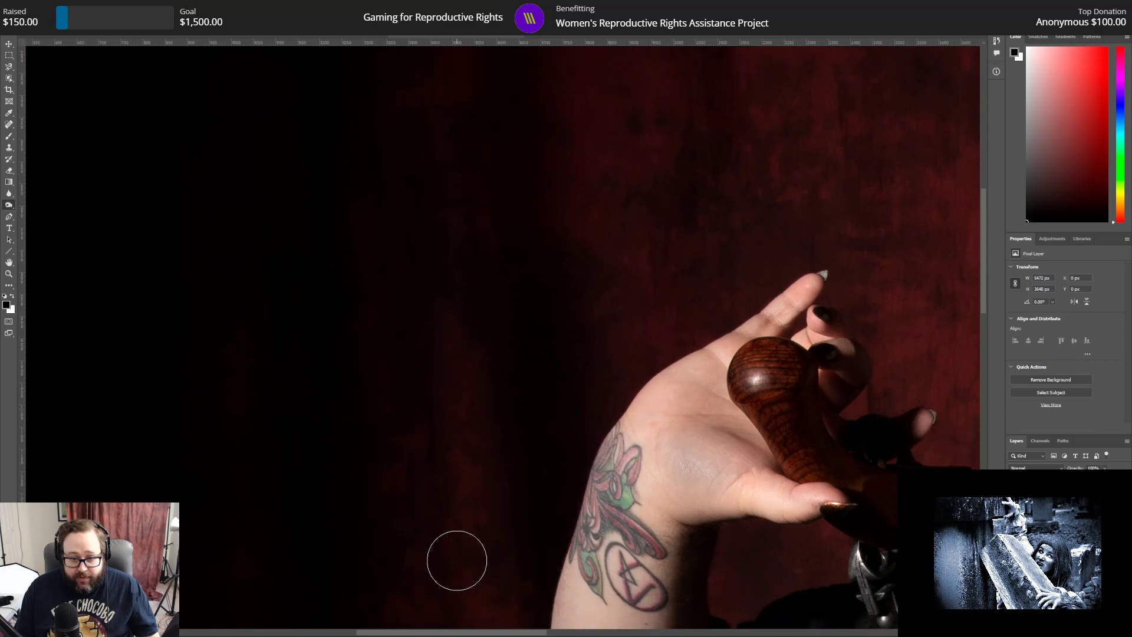
pyautogui.scroll(-5, 456, 560)
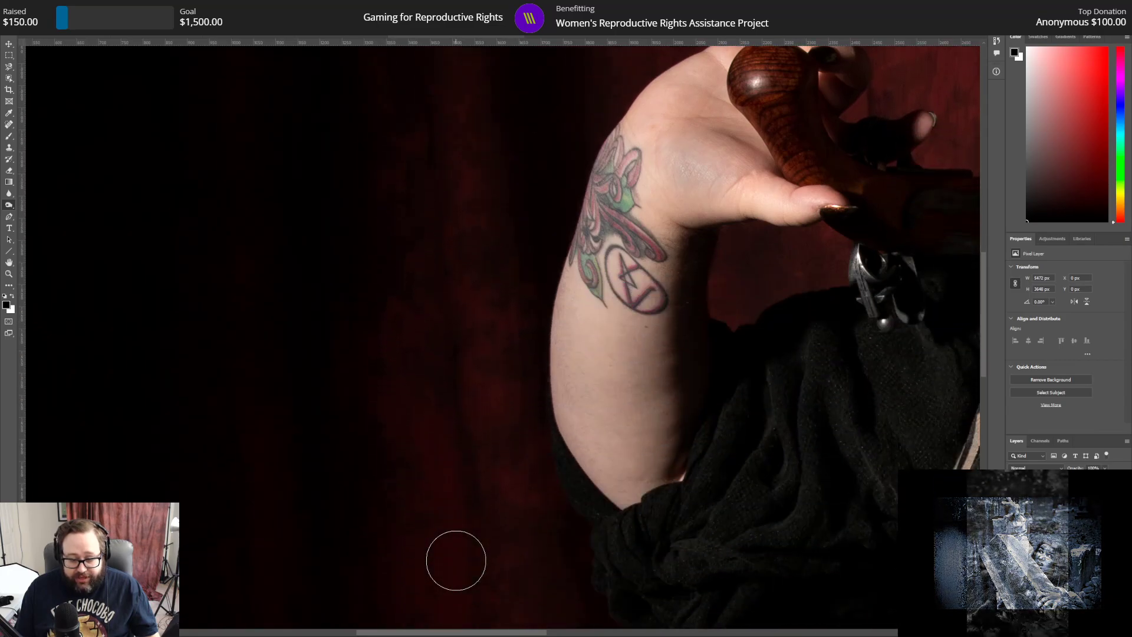
pyautogui.scroll(-4, 456, 560)
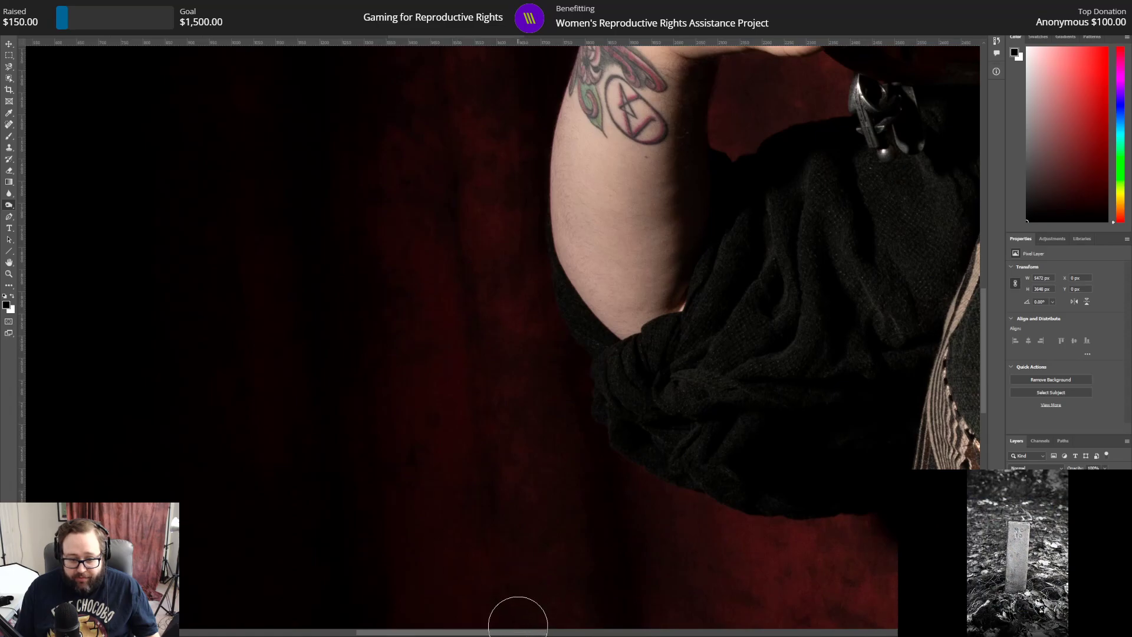
pyautogui.moveTo(517, 632); pyautogui.dragTo(710, 621)
pyautogui.scroll(-4, 763, 487)
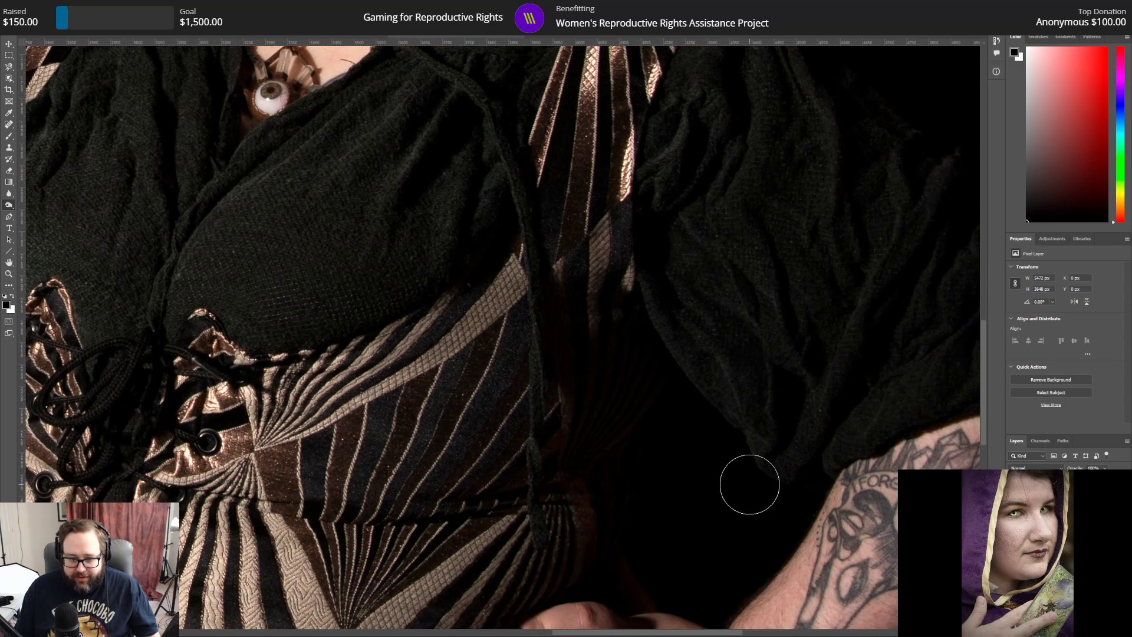
pyautogui.scroll(-5, 749, 484)
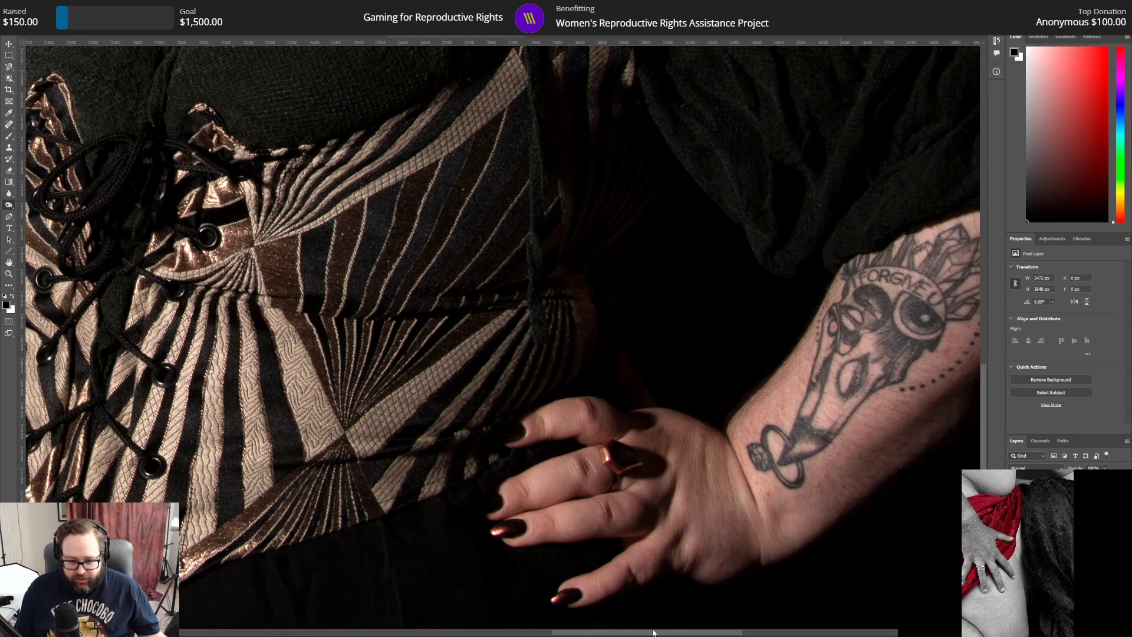
pyautogui.moveTo(652, 632); pyautogui.dragTo(678, 635)
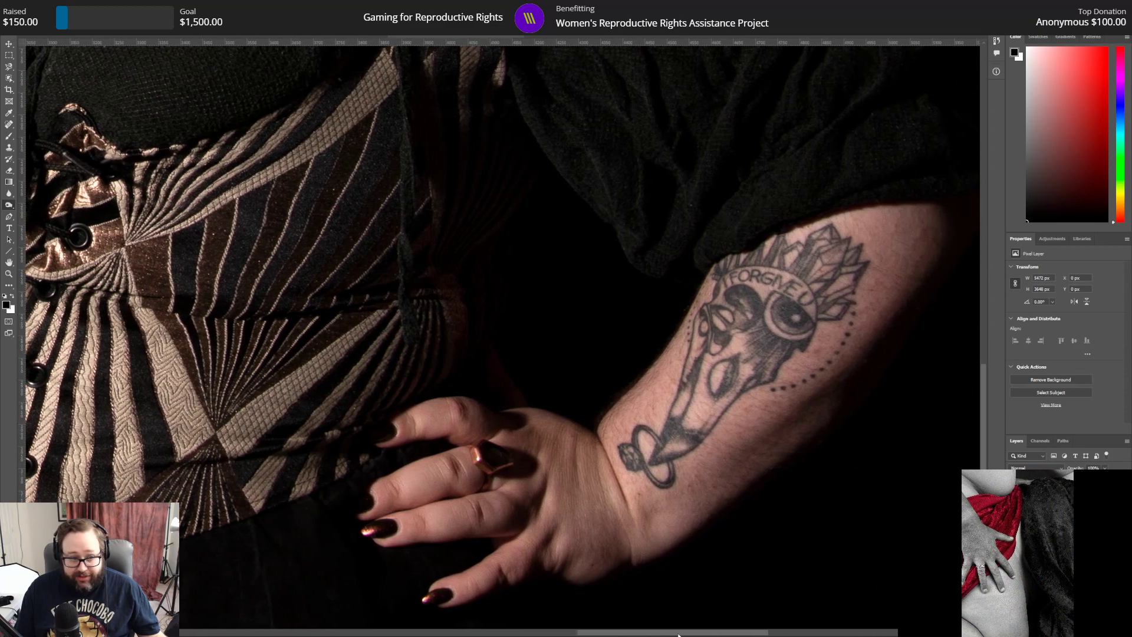
# Step: Switch to the Dodge tool and inspect the shadowed sleeves, shoulder and green hair for areas to lighten
pyautogui.rightClick(9, 205)
pyautogui.click(35, 206)
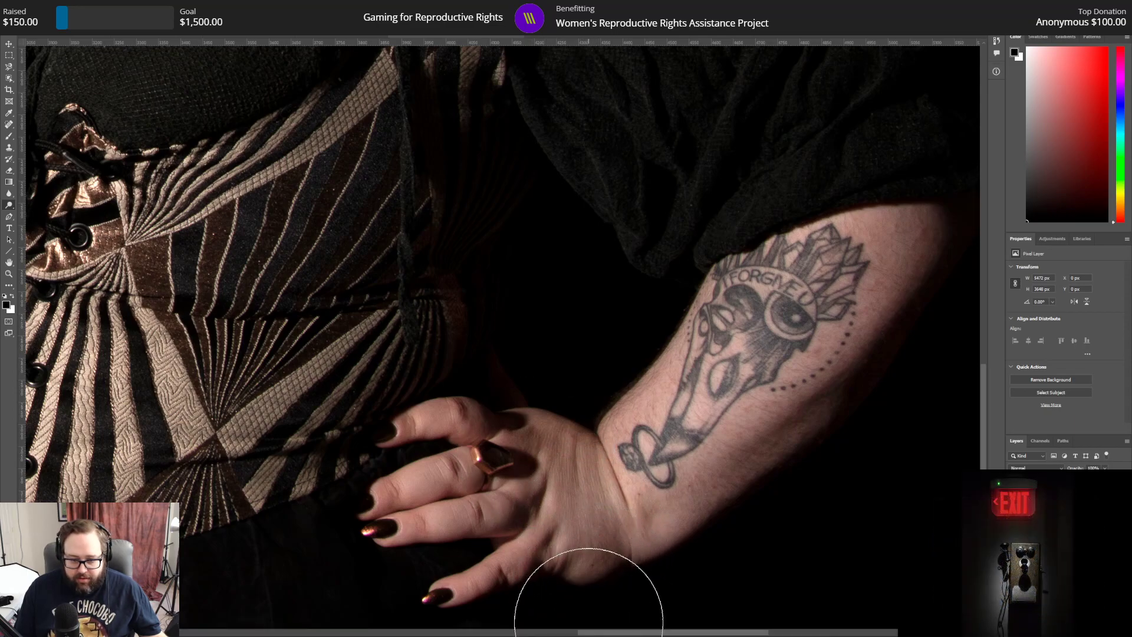
pyautogui.moveTo(590, 633); pyautogui.dragTo(410, 613)
pyautogui.scroll(5, 472, 444)
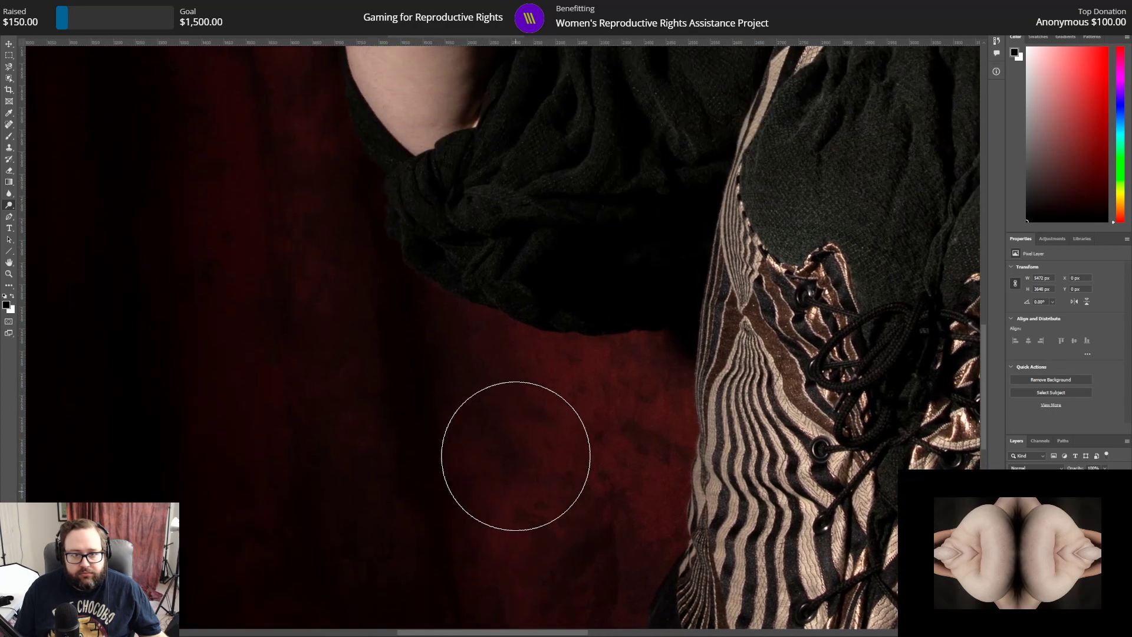
pyautogui.scroll(5, 518, 461)
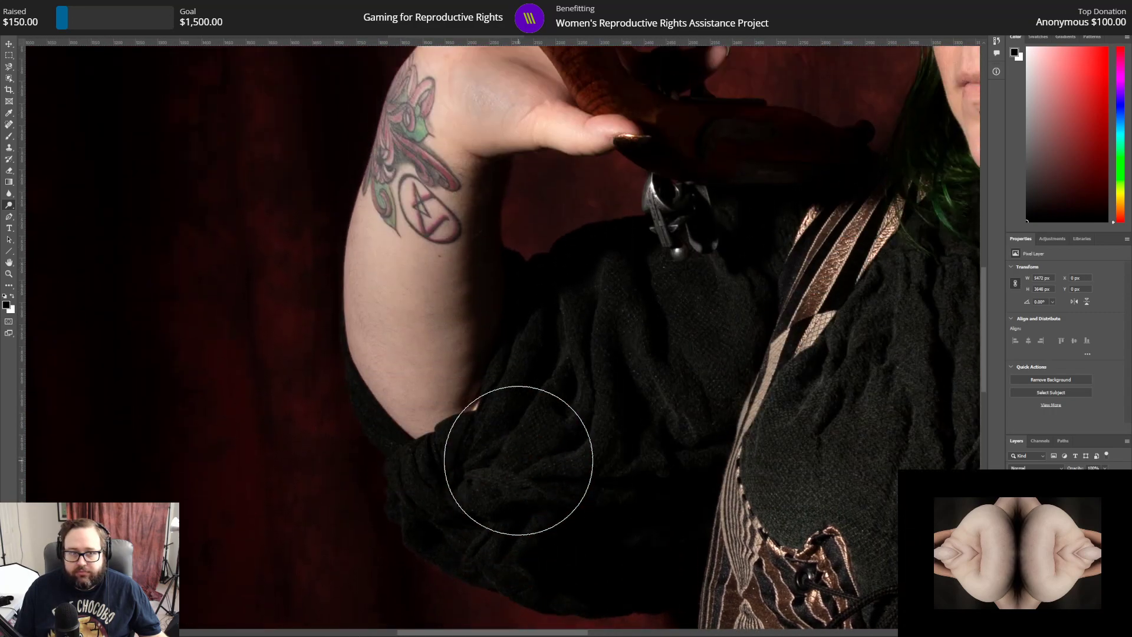
pyautogui.scroll(2, 551, 495)
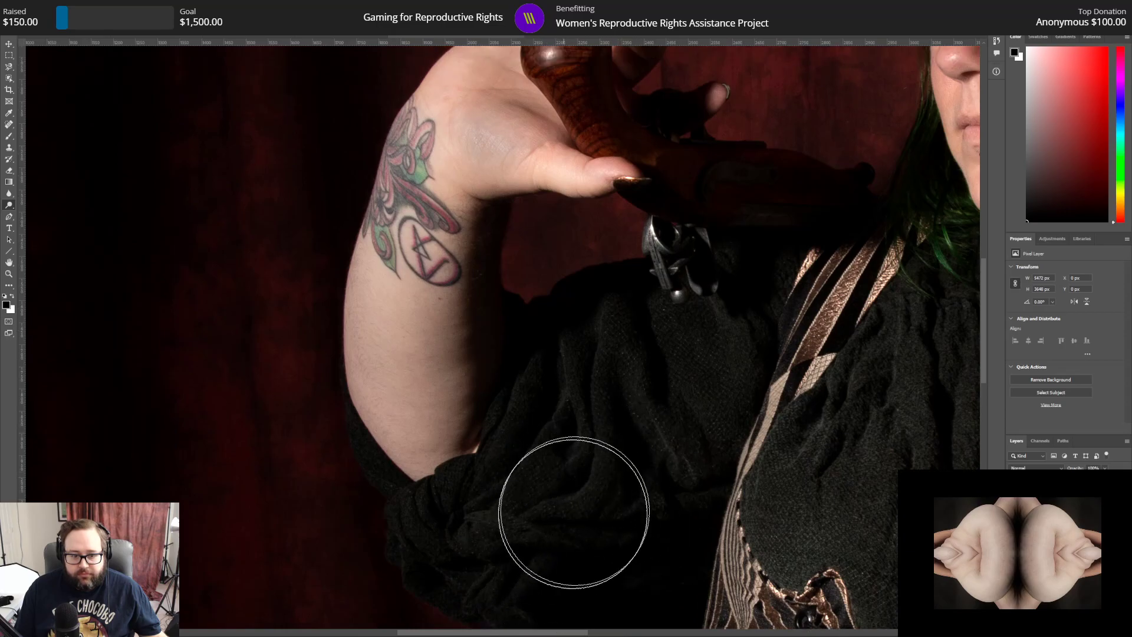
pyautogui.scroll(-6, 576, 506)
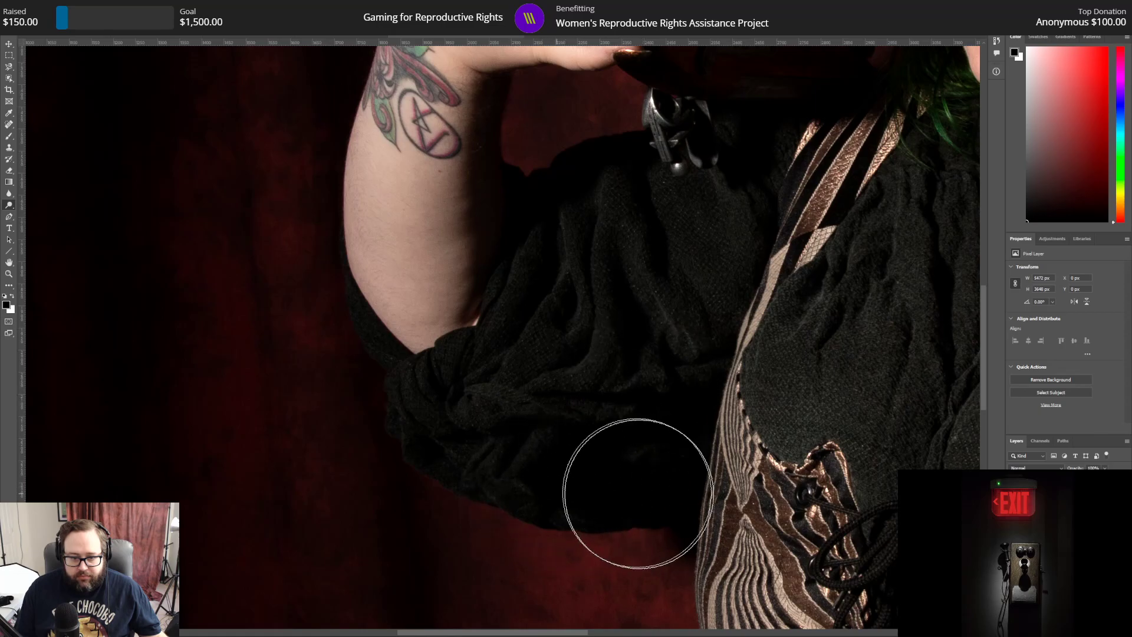
pyautogui.moveTo(636, 624)
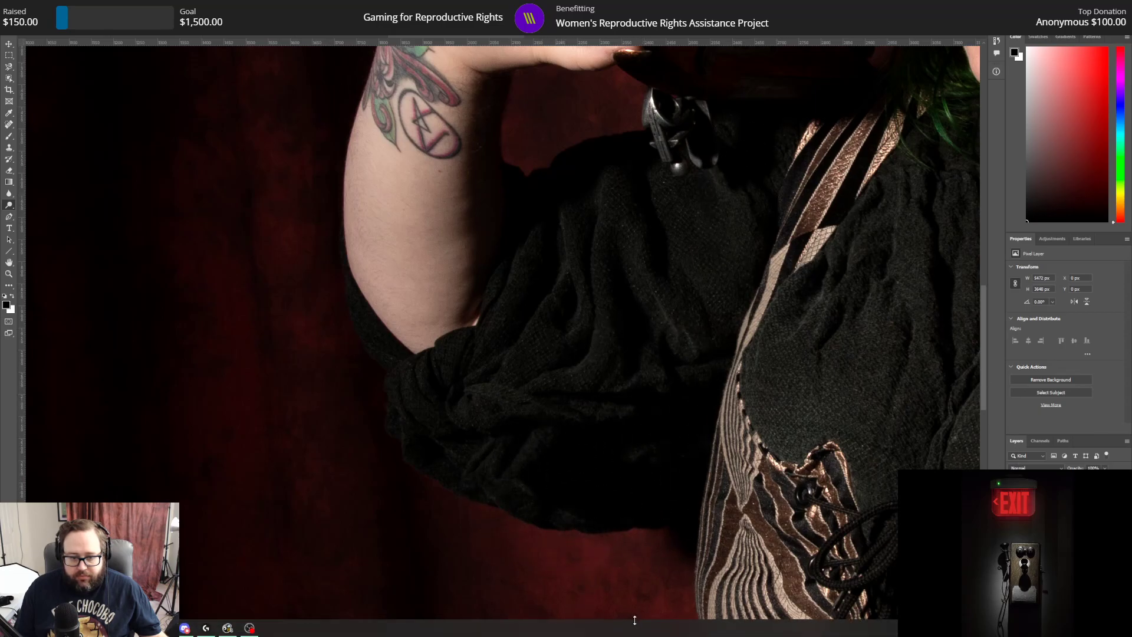
pyautogui.moveTo(591, 632); pyautogui.dragTo(781, 630)
pyautogui.scroll(2, 545, 415)
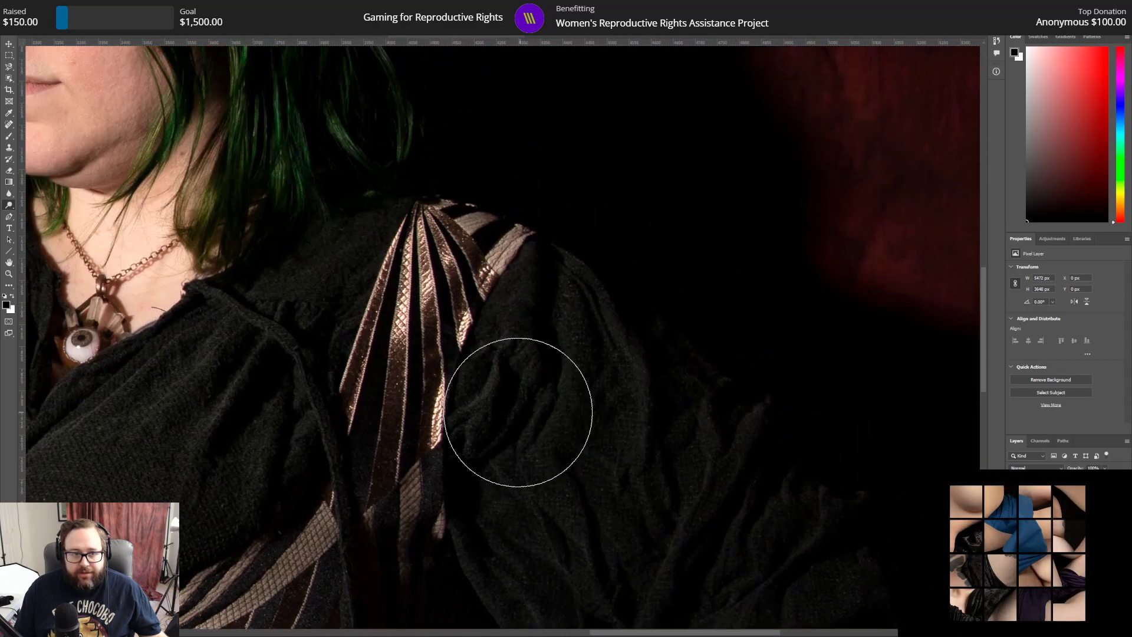
pyautogui.scroll(10, 520, 412)
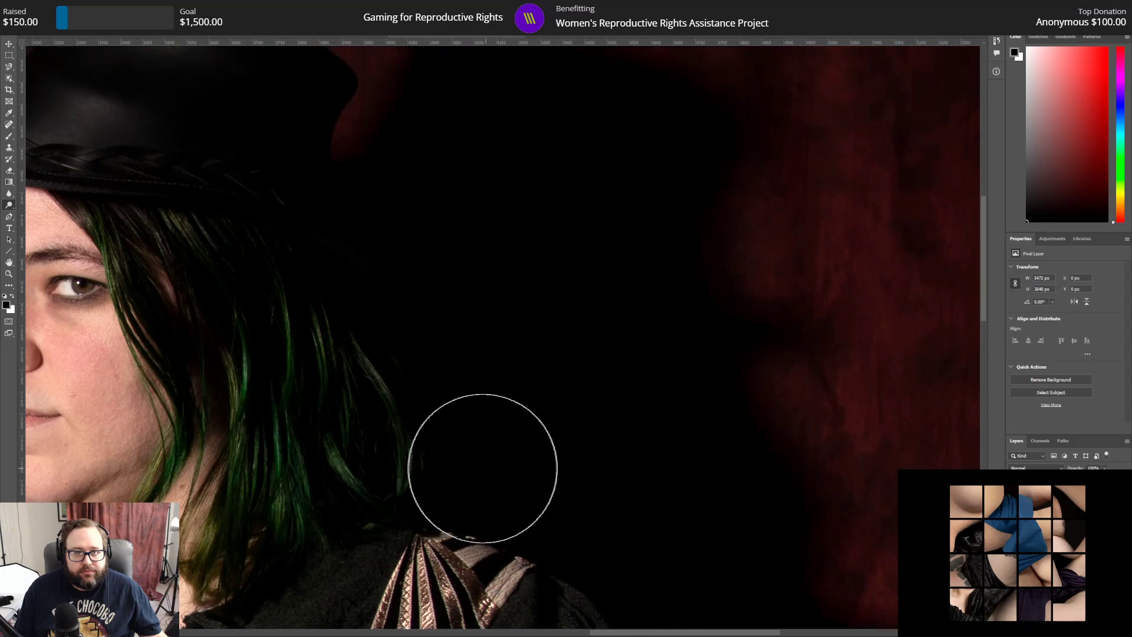
pyautogui.scroll(2, 448, 466)
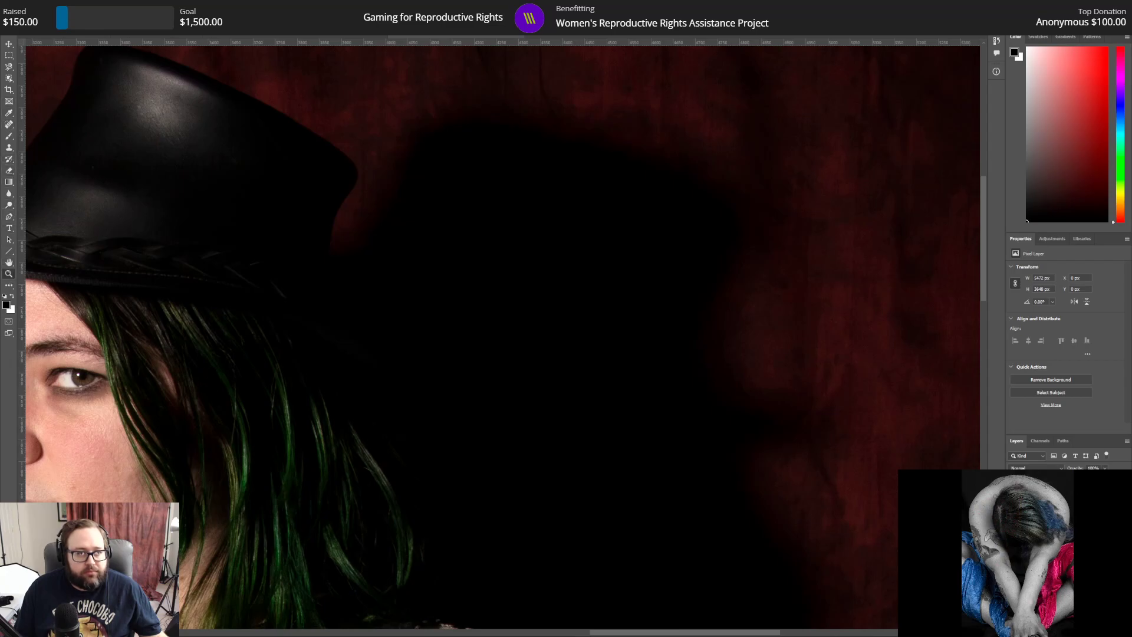
# Step: Review the portrait at a lower magnification from the hat and face down to the corset
pyautogui.keyDown('alt'); pyautogui.click(144, 189); pyautogui.keyUp('alt')
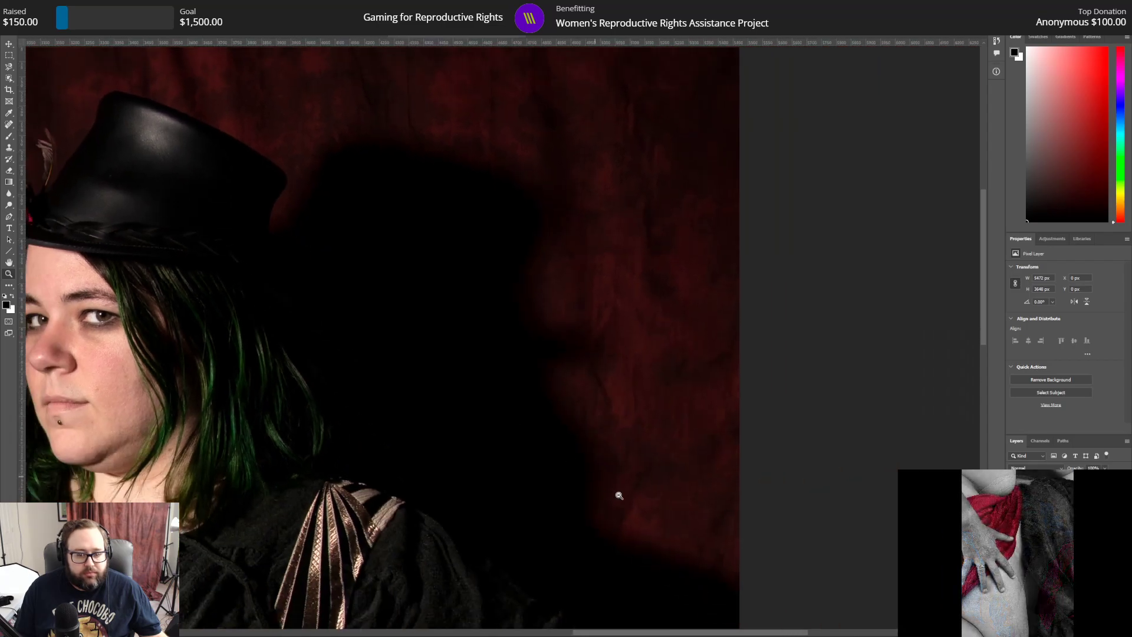
pyautogui.moveTo(595, 634); pyautogui.dragTo(490, 625)
pyautogui.scroll(-5, 524, 398)
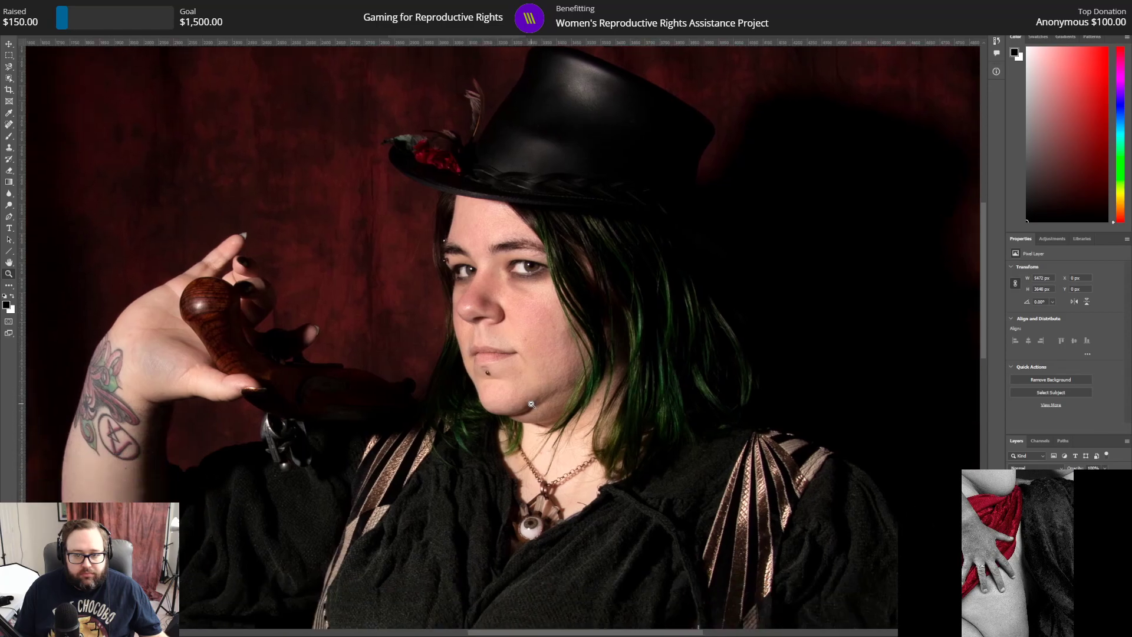
pyautogui.scroll(-4, 524, 398)
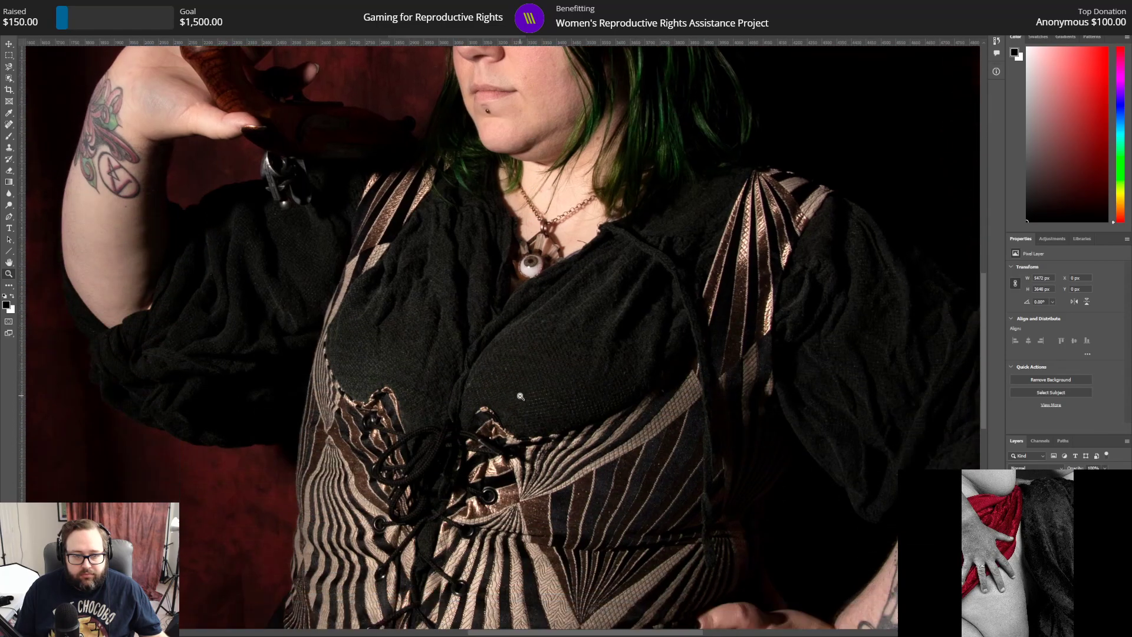
pyautogui.scroll(-2, 519, 395)
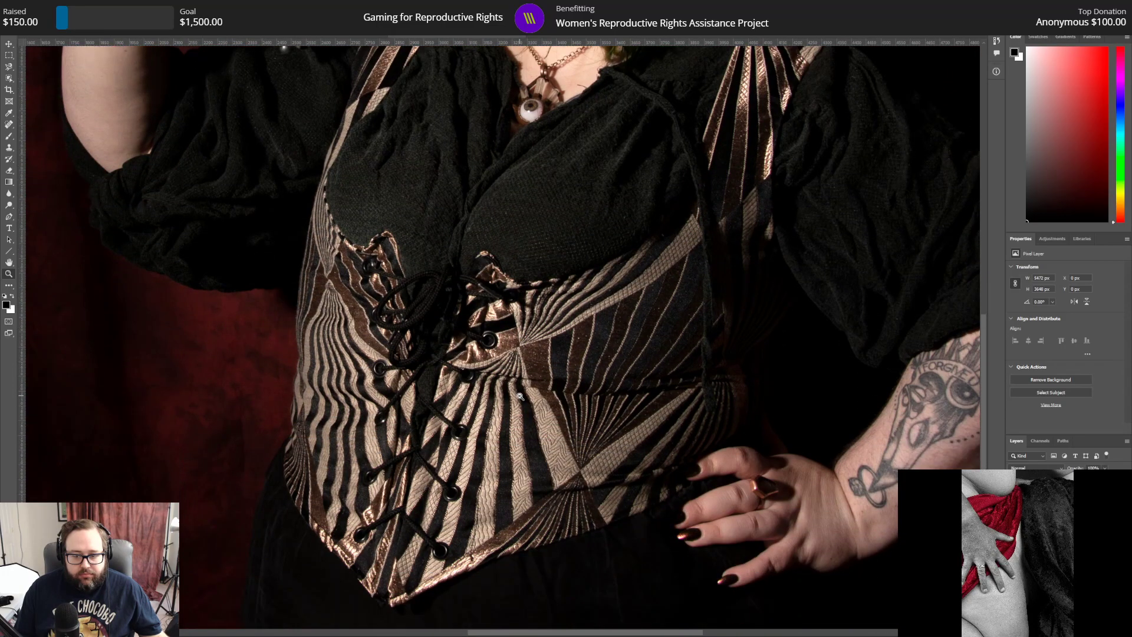
pyautogui.scroll(5, 520, 395)
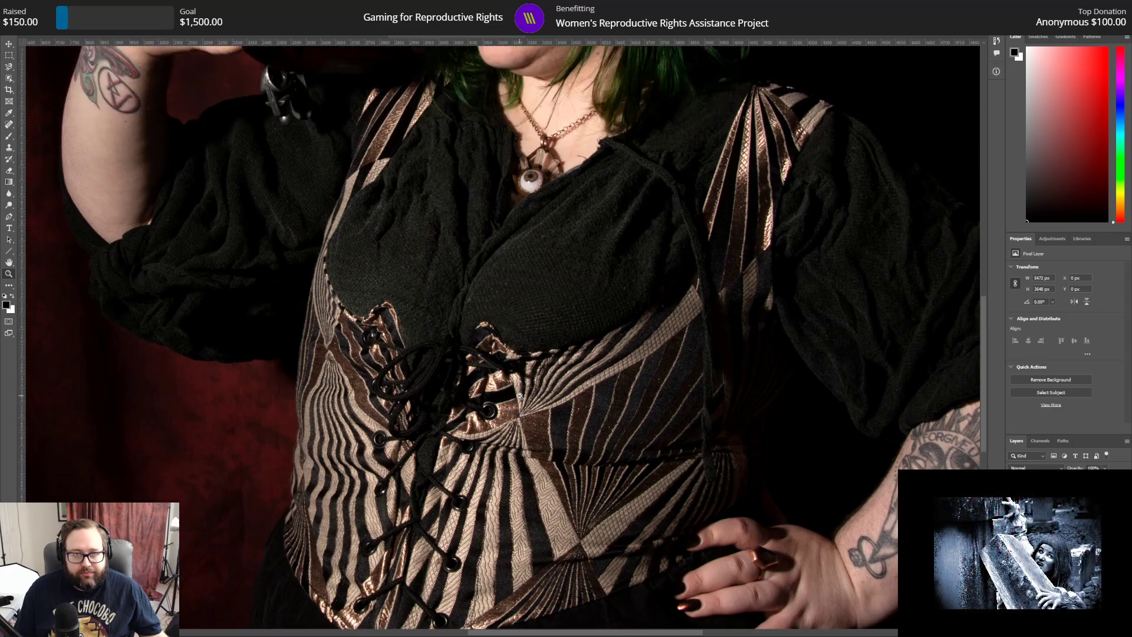
pyautogui.scroll(5, 519, 395)
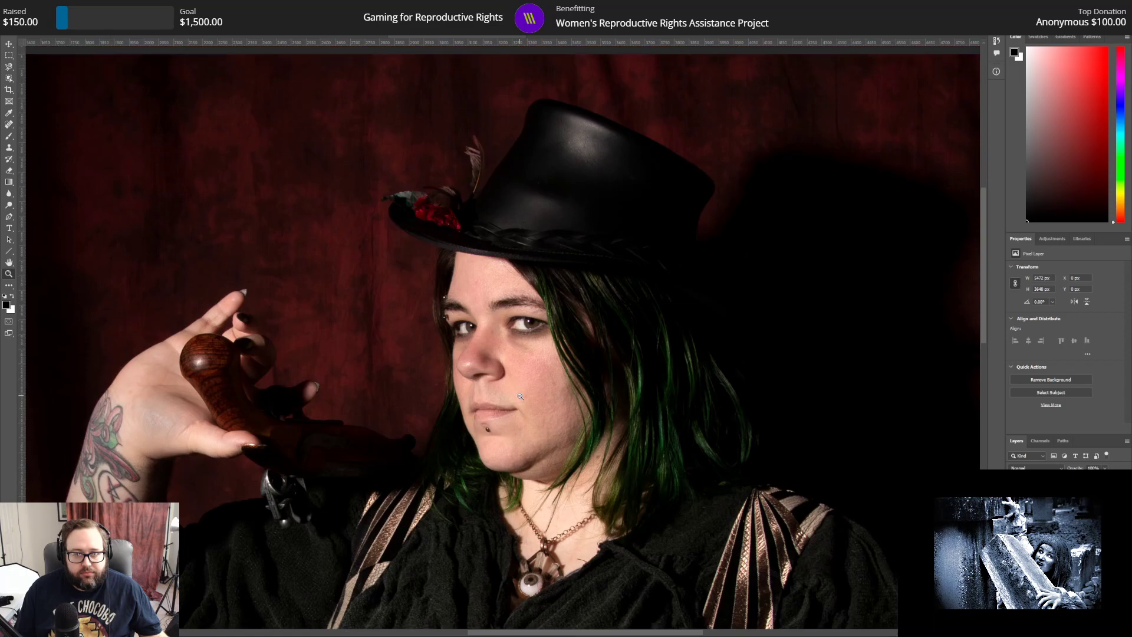
# Step: Lighten the leather on the crown of the black top hat using the Dodge tool with a smaller soft brush
pyautogui.rightClick(9, 204)
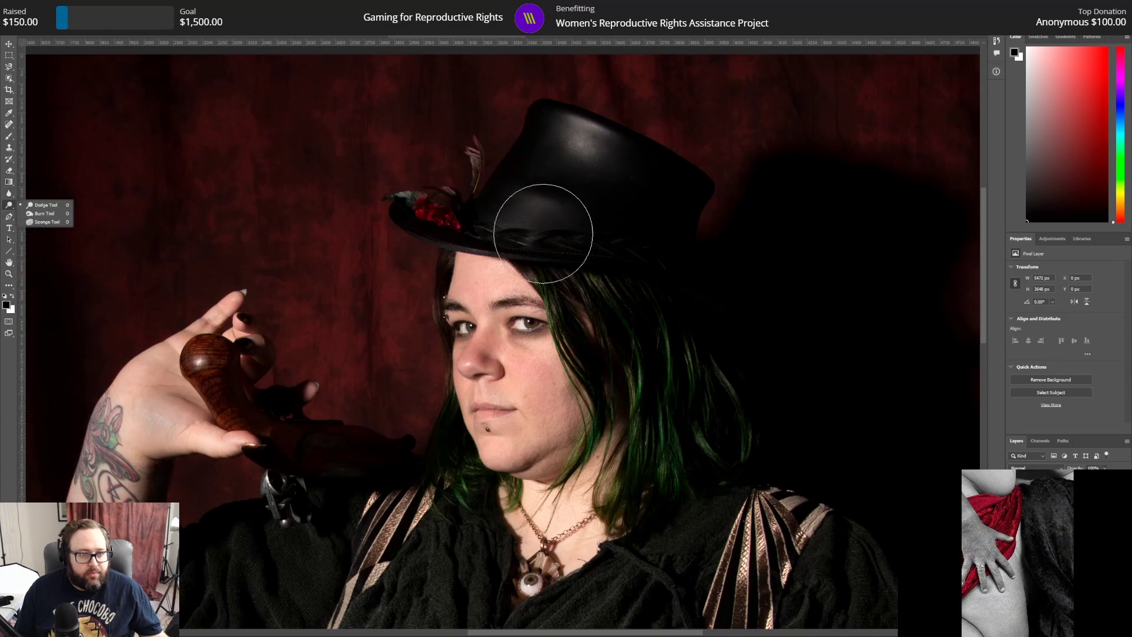
pyautogui.click(46, 205)
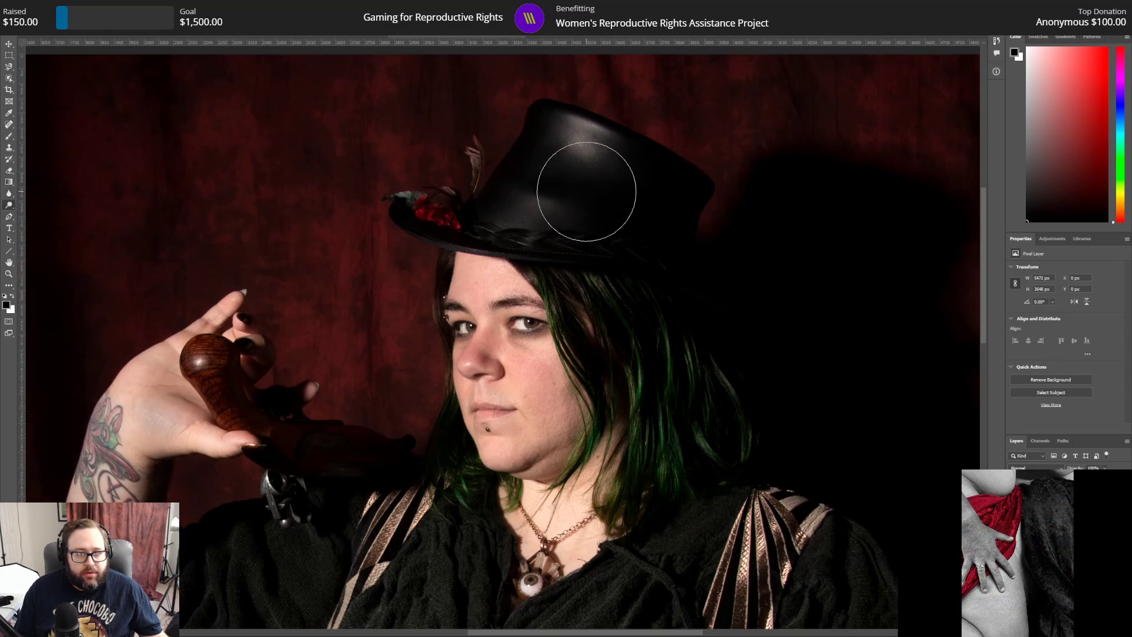
pyautogui.click(64, 35)
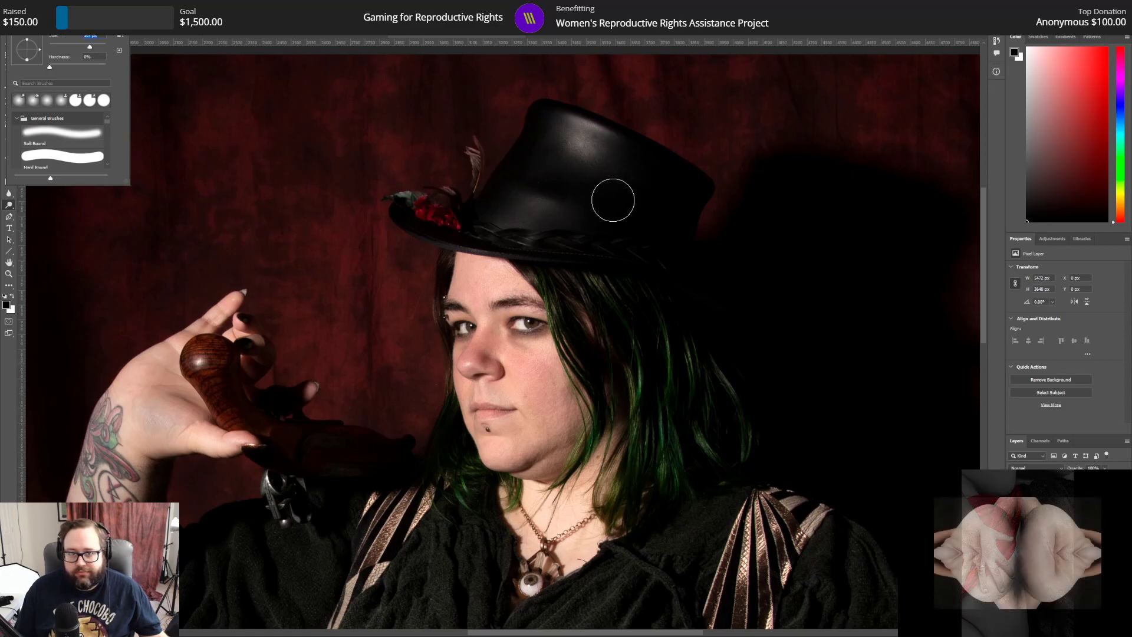
pyautogui.click(563, 186)
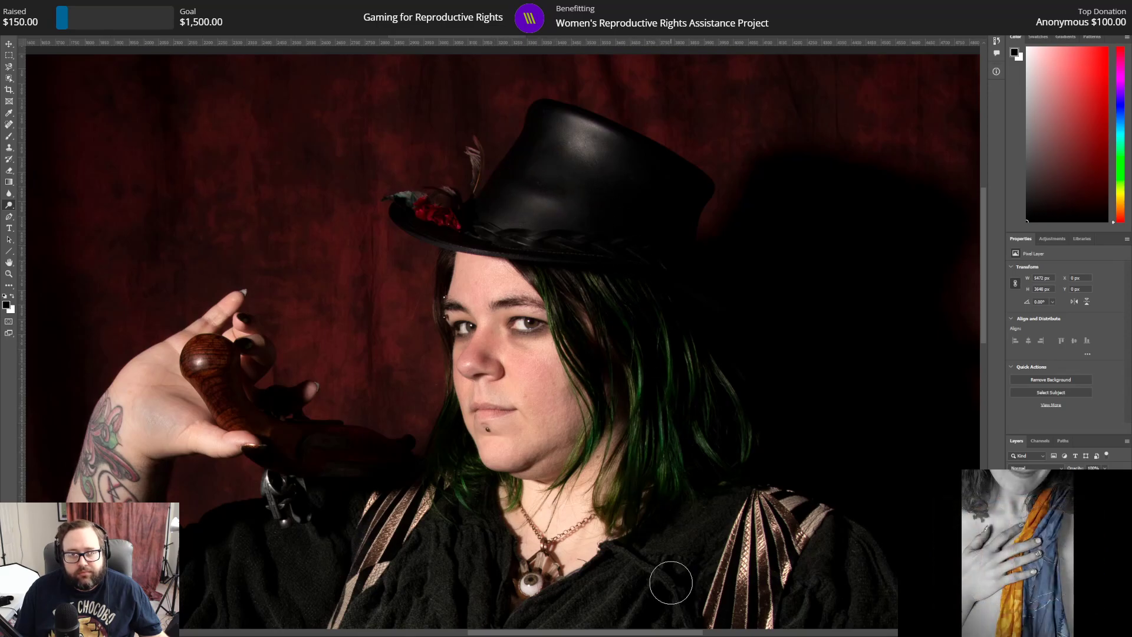
pyautogui.click(33, 5)
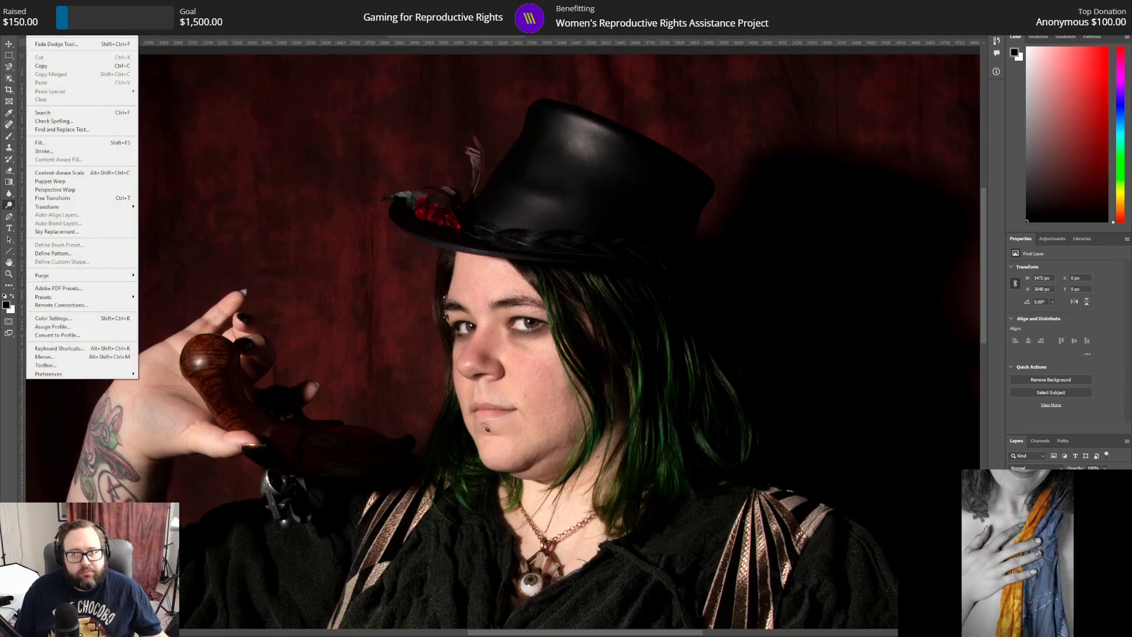
pyautogui.press('Escape')
# Step: Enlarge the Dodge brush and lighten the folds of the black skirt below the corset
pyautogui.scroll(-3, 630, 439)
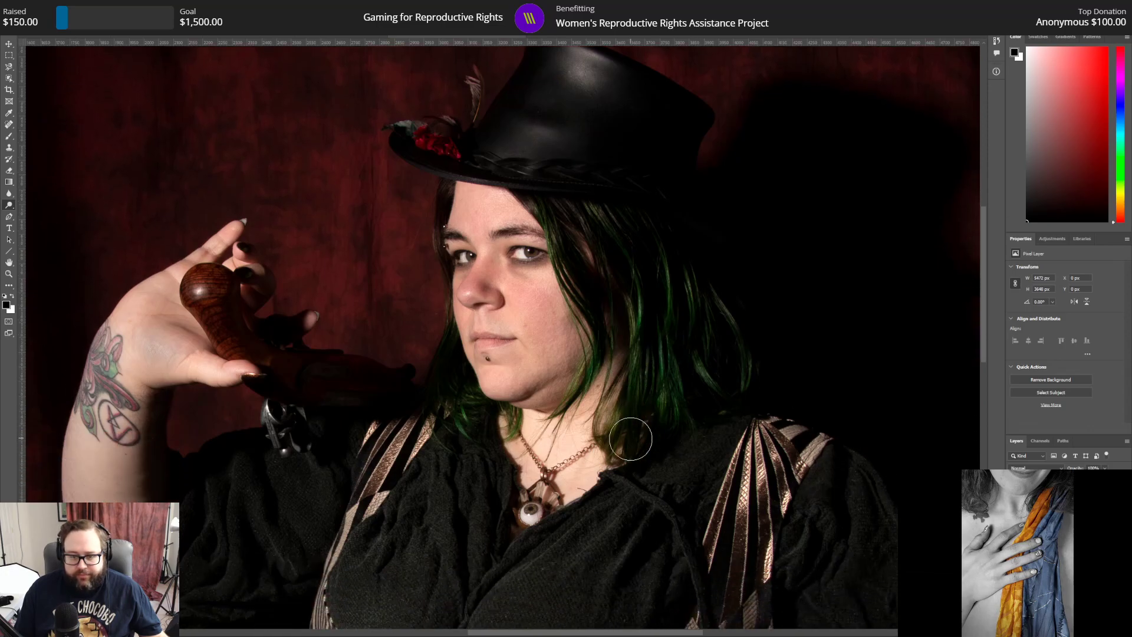
pyautogui.scroll(-10, 630, 439)
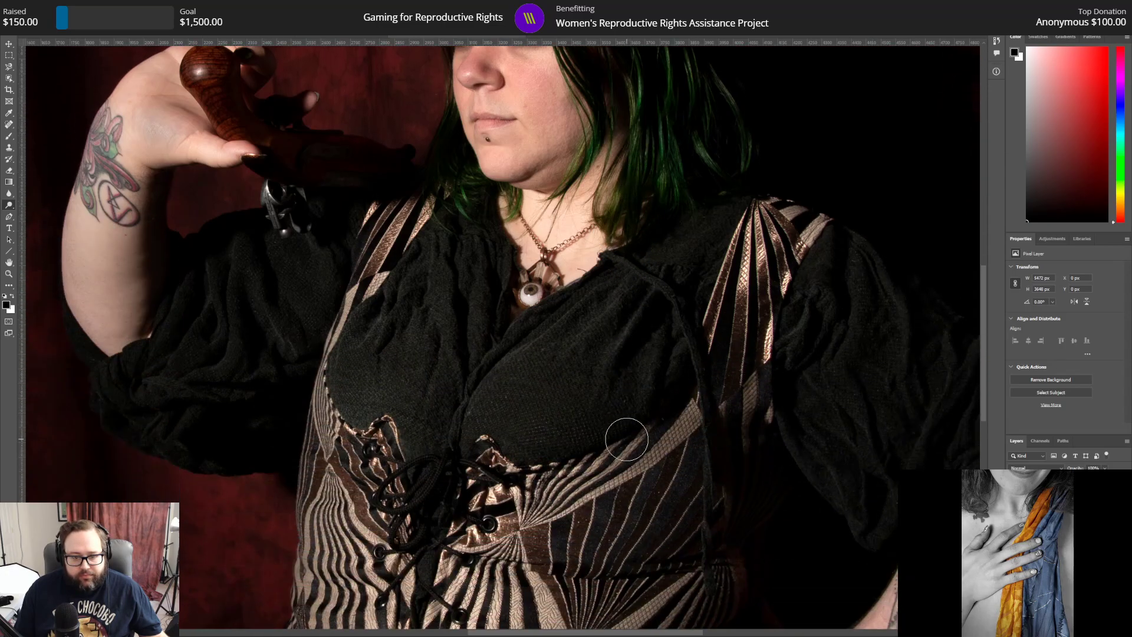
pyautogui.scroll(-10, 627, 439)
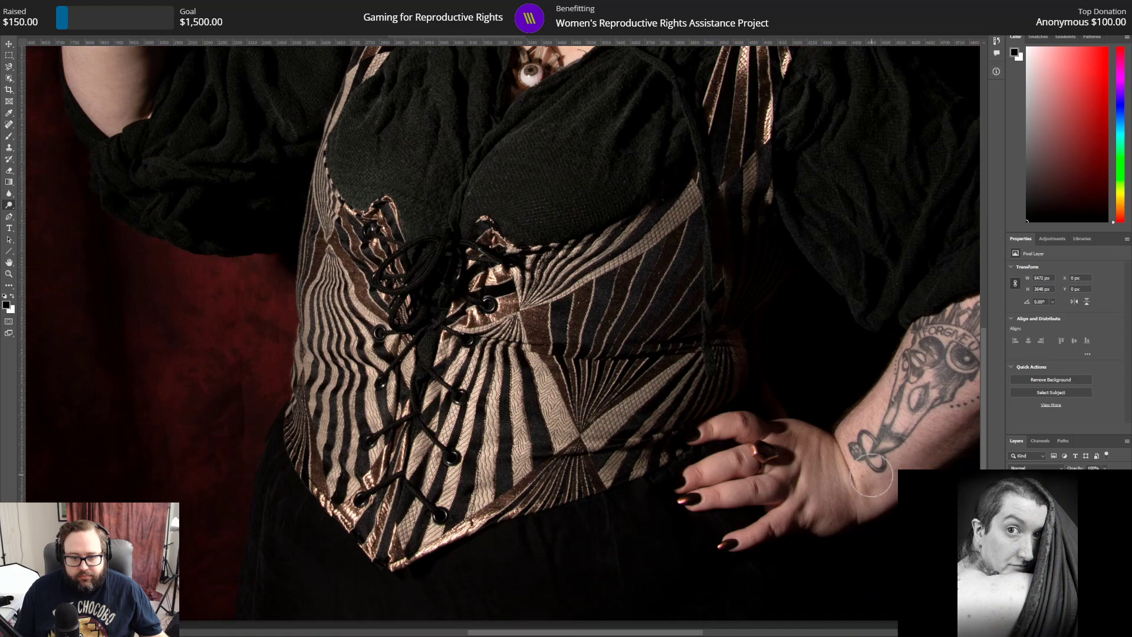
pyautogui.scroll(-2, 871, 475)
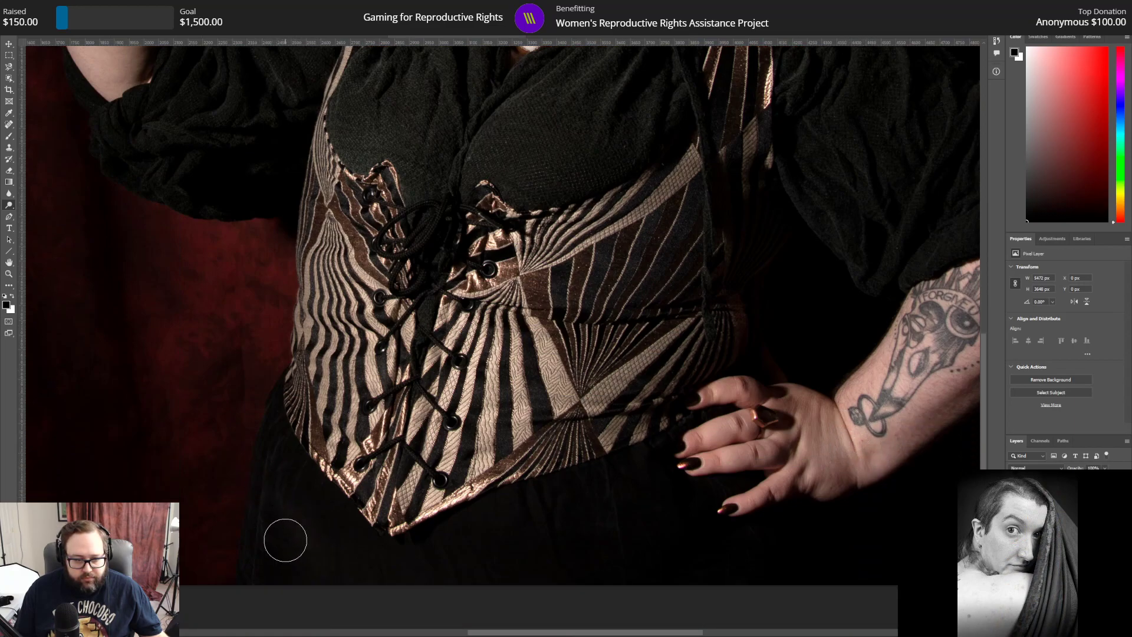
pyautogui.click(48, 20)
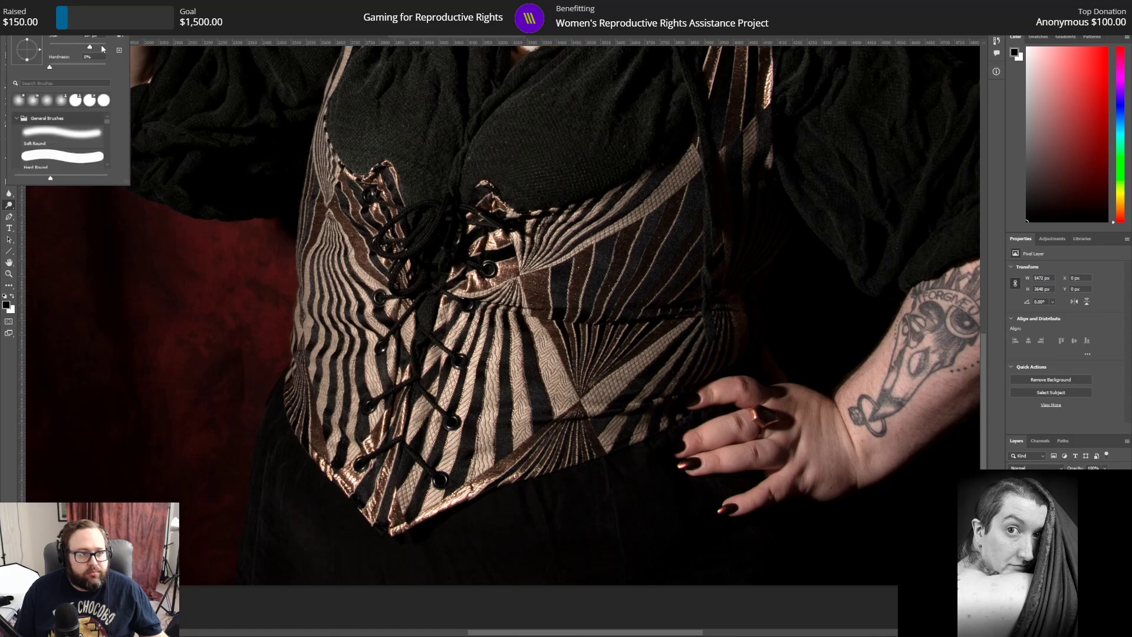
pyautogui.click(284, 565)
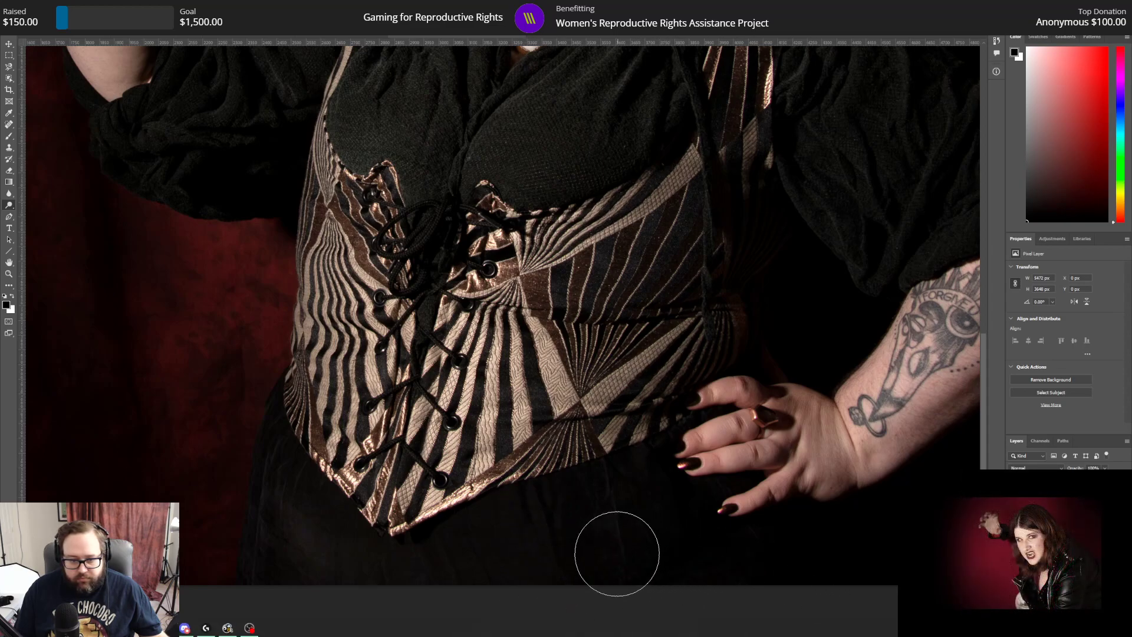
pyautogui.click(33, 6)
pyautogui.press('Escape')
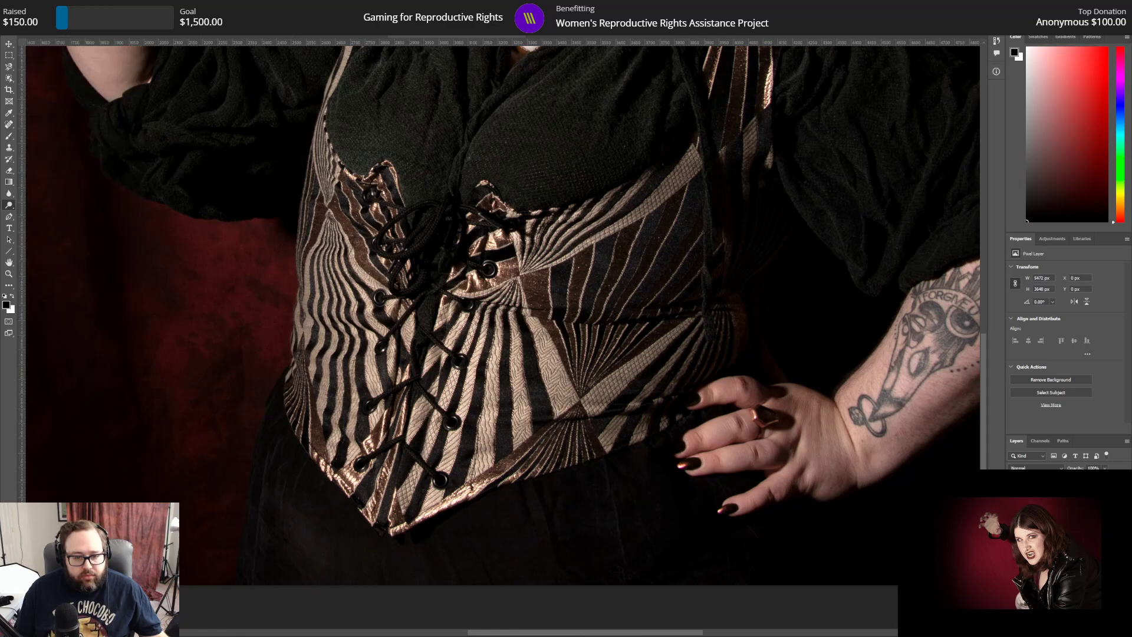
# Step: Review the retouched portrait from the corset up to the hat, across the dark backdrop and as a whole composition
pyautogui.click(33, 5)
pyautogui.click(33, 6)
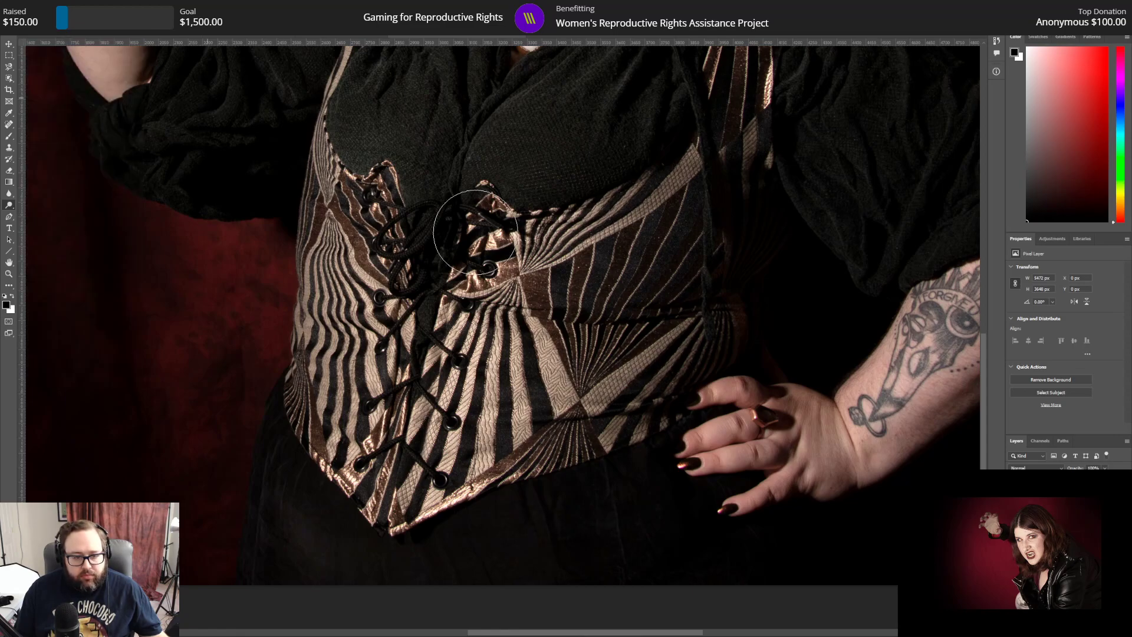
pyautogui.scroll(2, 558, 489)
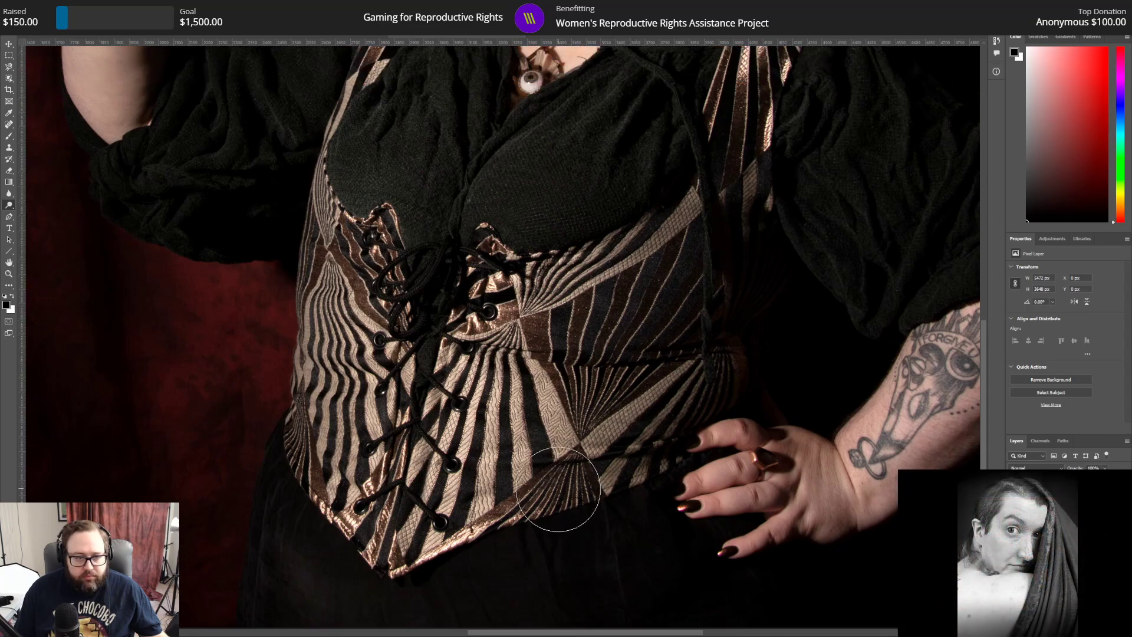
pyautogui.scroll(10, 558, 489)
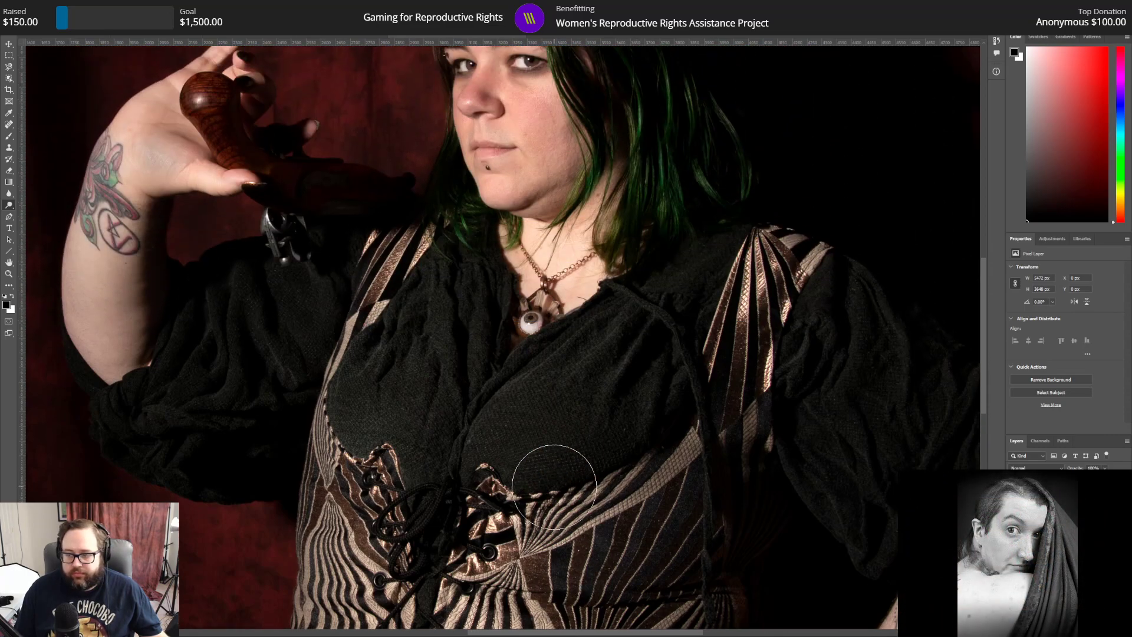
pyautogui.scroll(9, 554, 486)
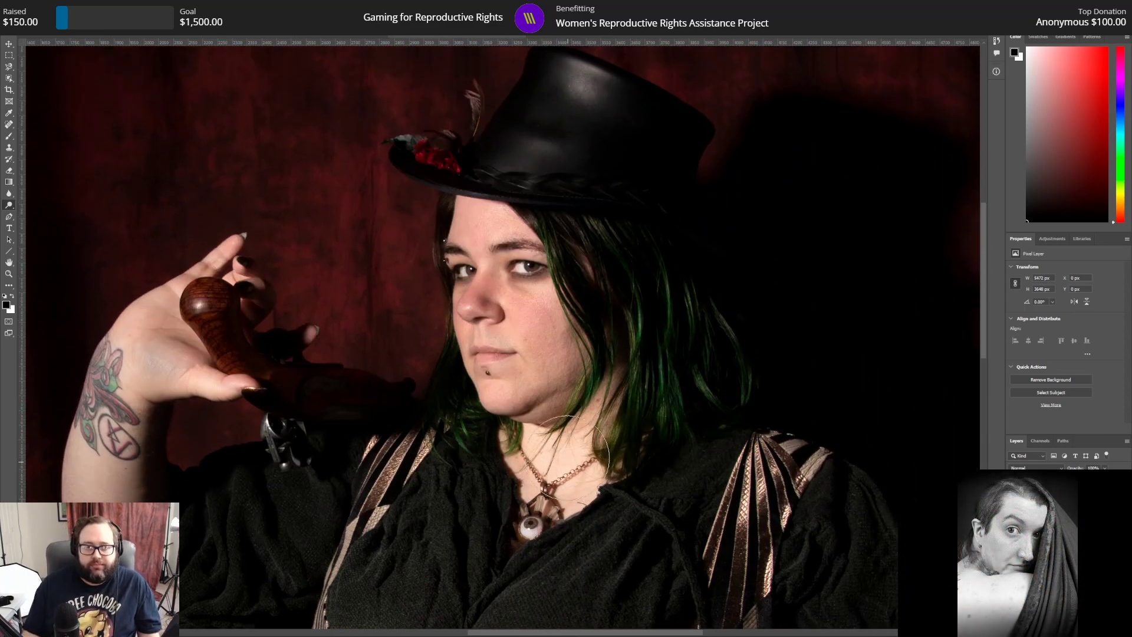
pyautogui.scroll(5, 567, 463)
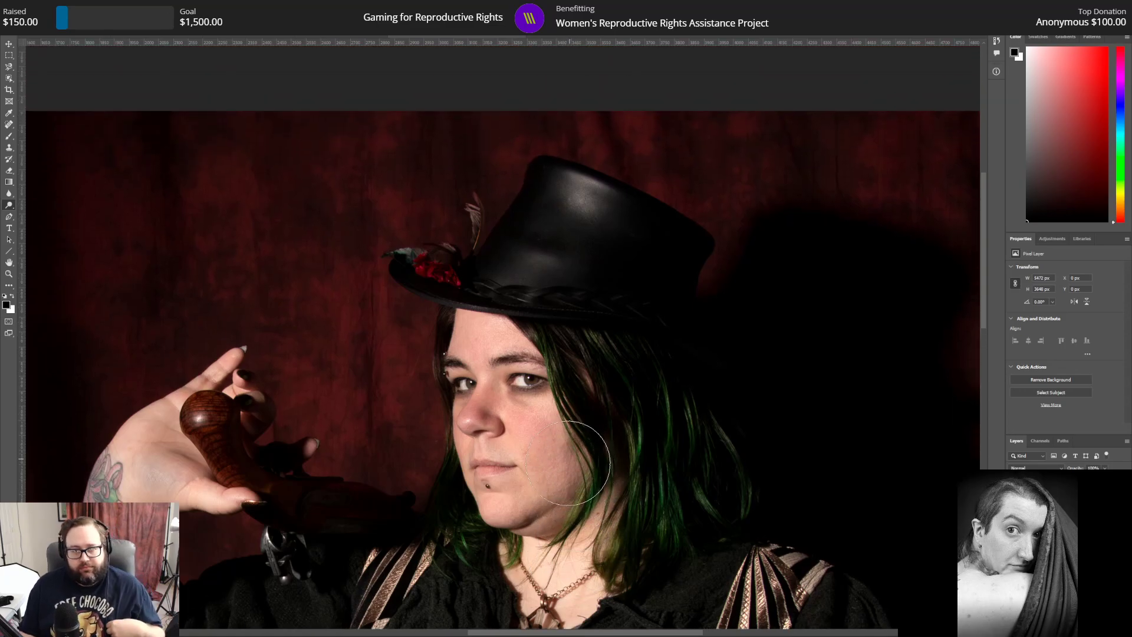
pyautogui.moveTo(984, 239); pyautogui.dragTo(990, 417)
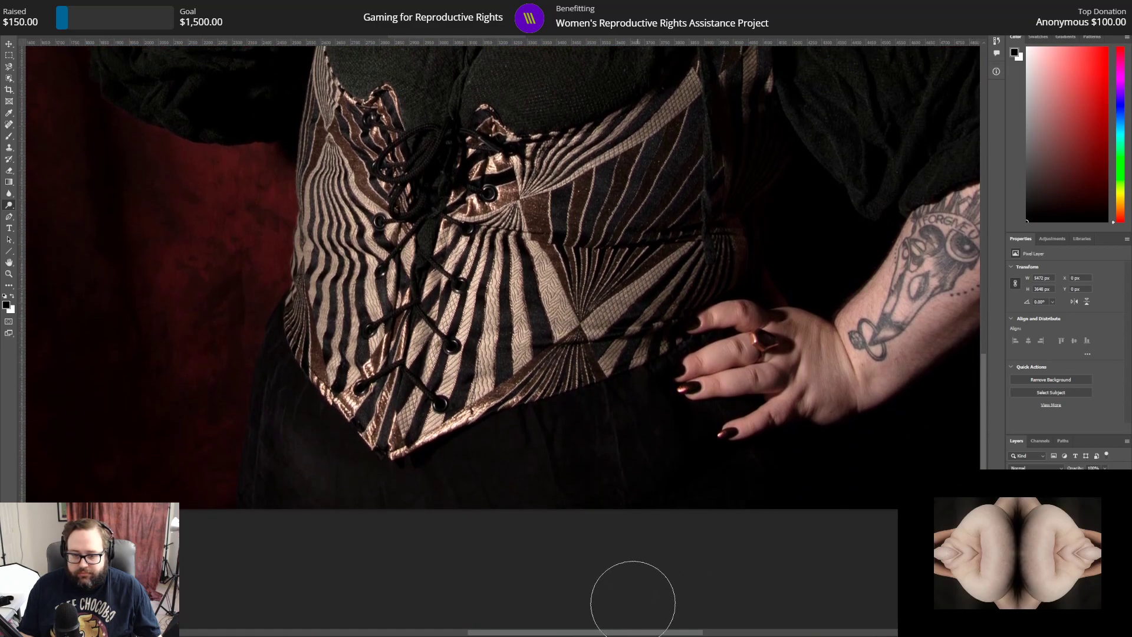
pyautogui.moveTo(627, 634); pyautogui.dragTo(507, 635)
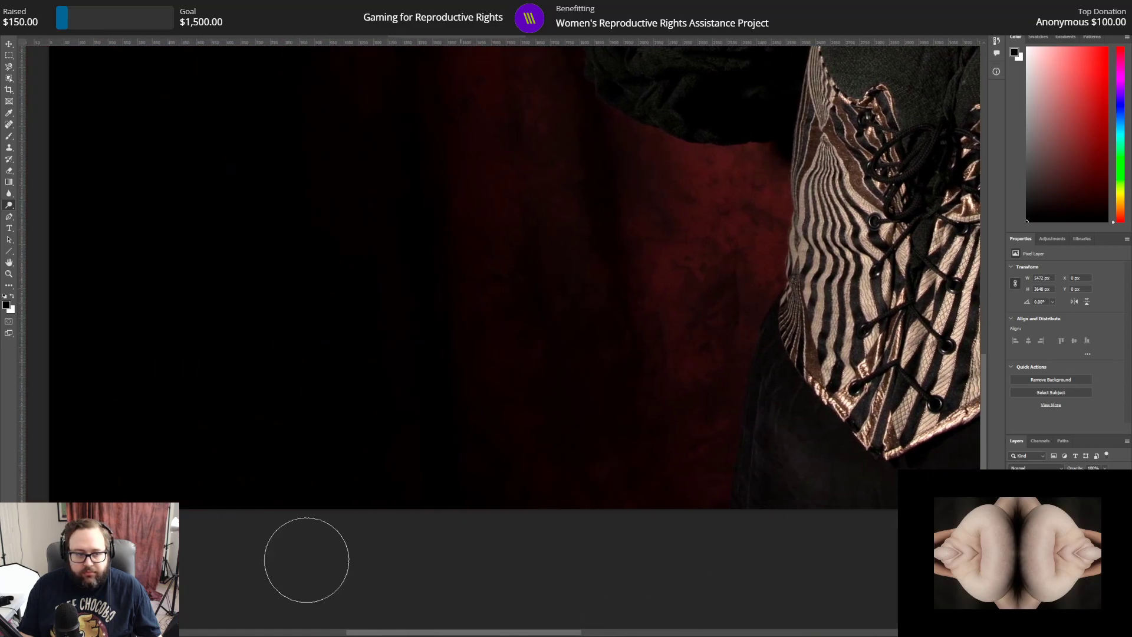
pyautogui.click(329, 70)
pyautogui.click(289, 22)
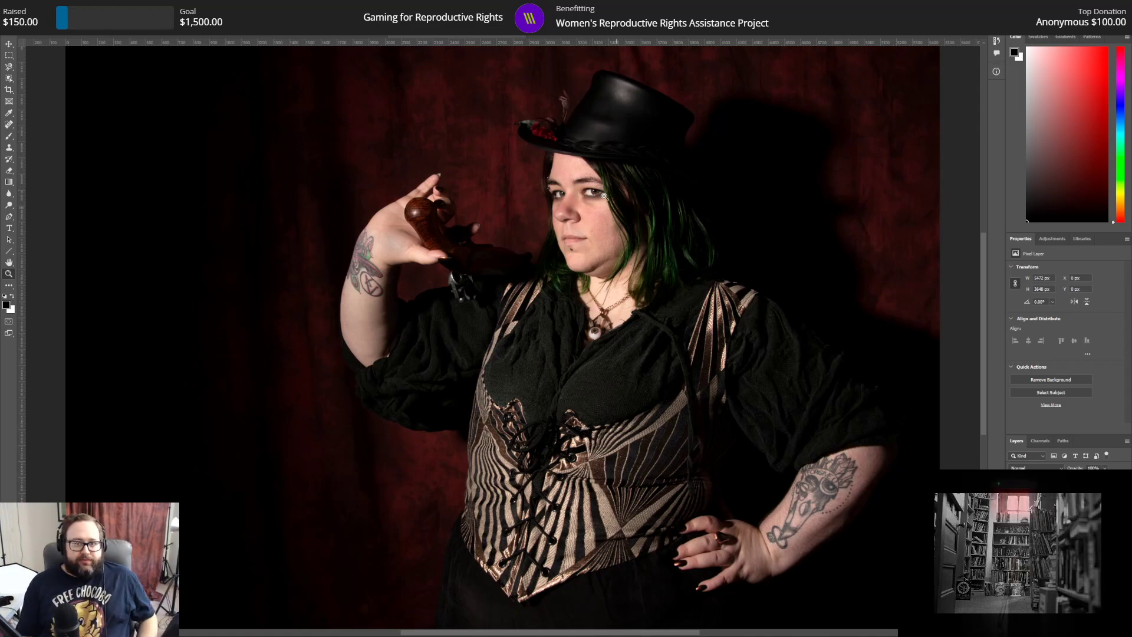
pyautogui.scroll(2, 599, 201)
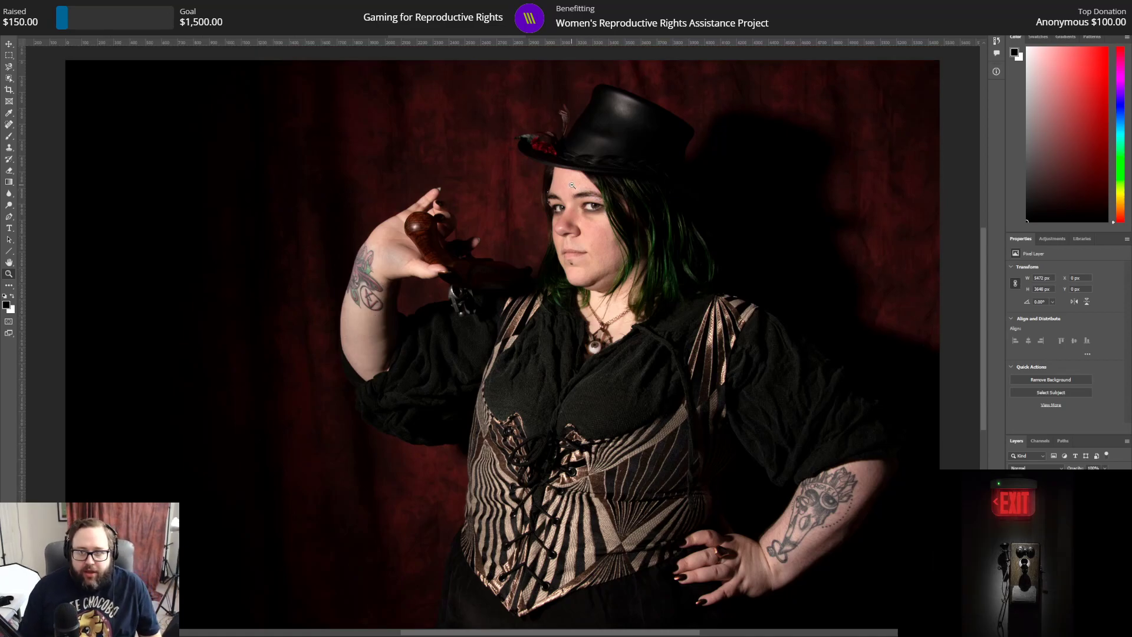
pyautogui.scroll(-4, 764, 215)
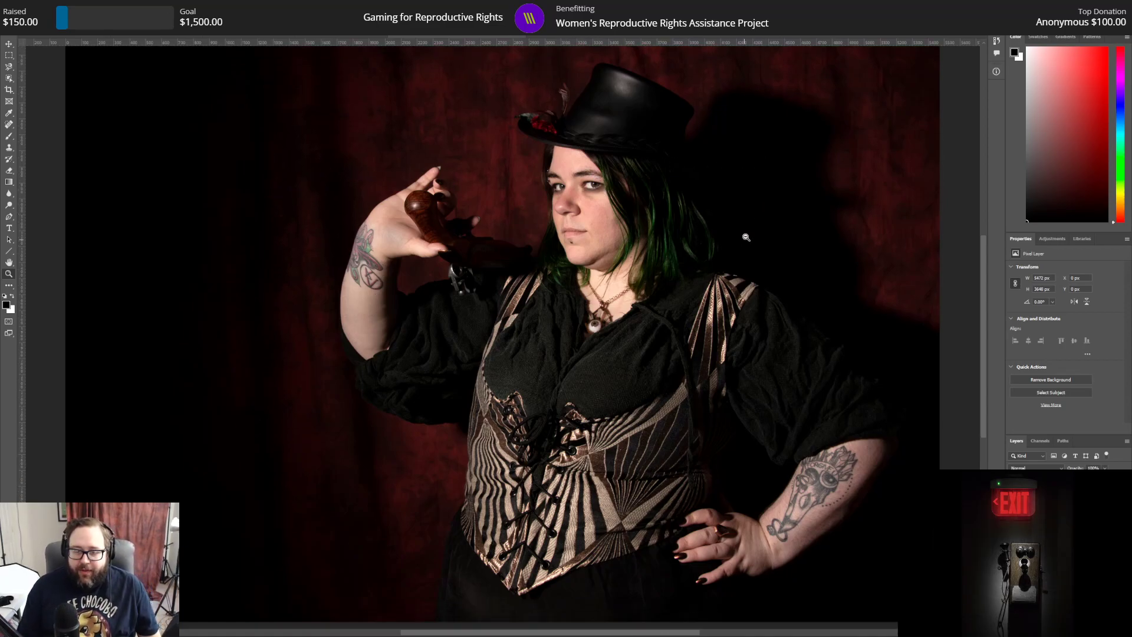
pyautogui.scroll(3, 734, 252)
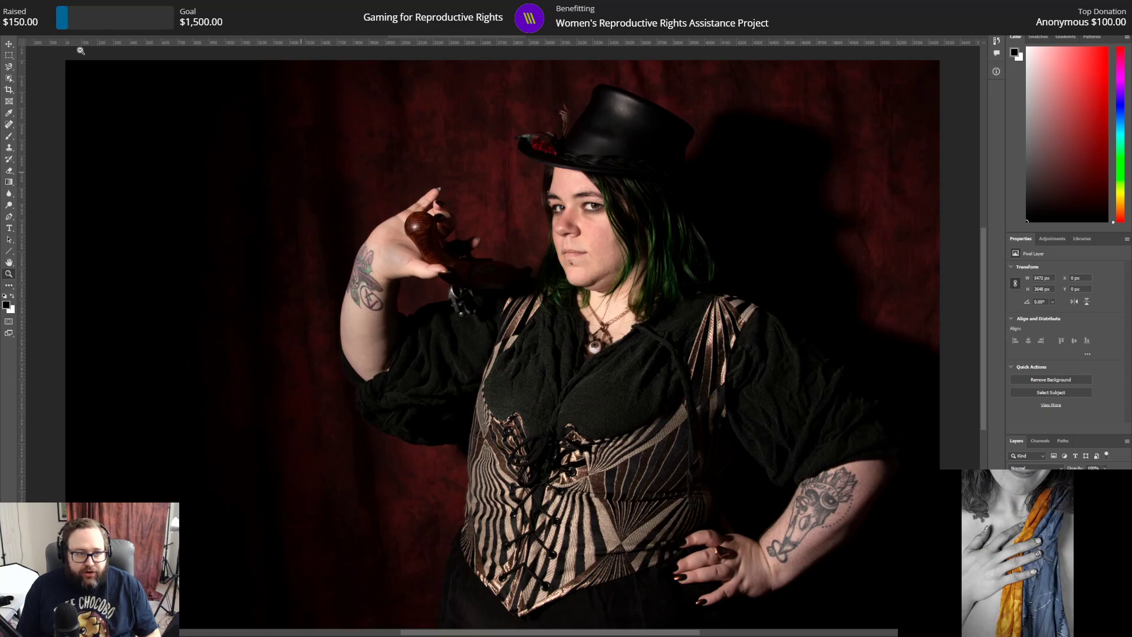
# Step: Lighten the dark wooden body of the pistol in the raised hand using the Dodge tool with a smaller soft brush
pyautogui.click(427, 222)
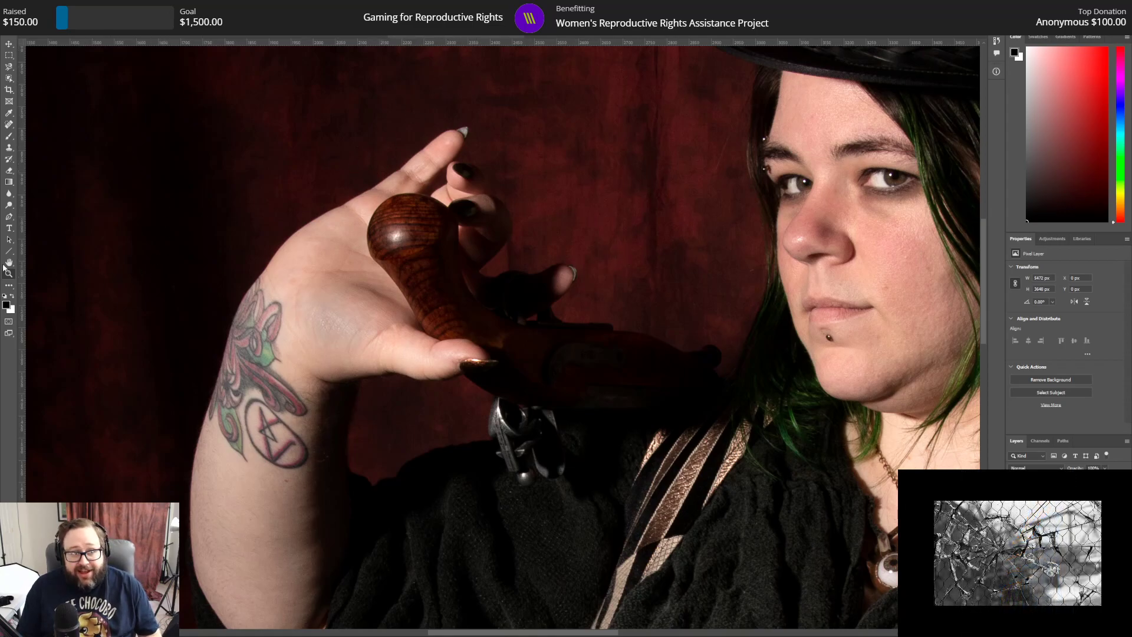
pyautogui.click(9, 206)
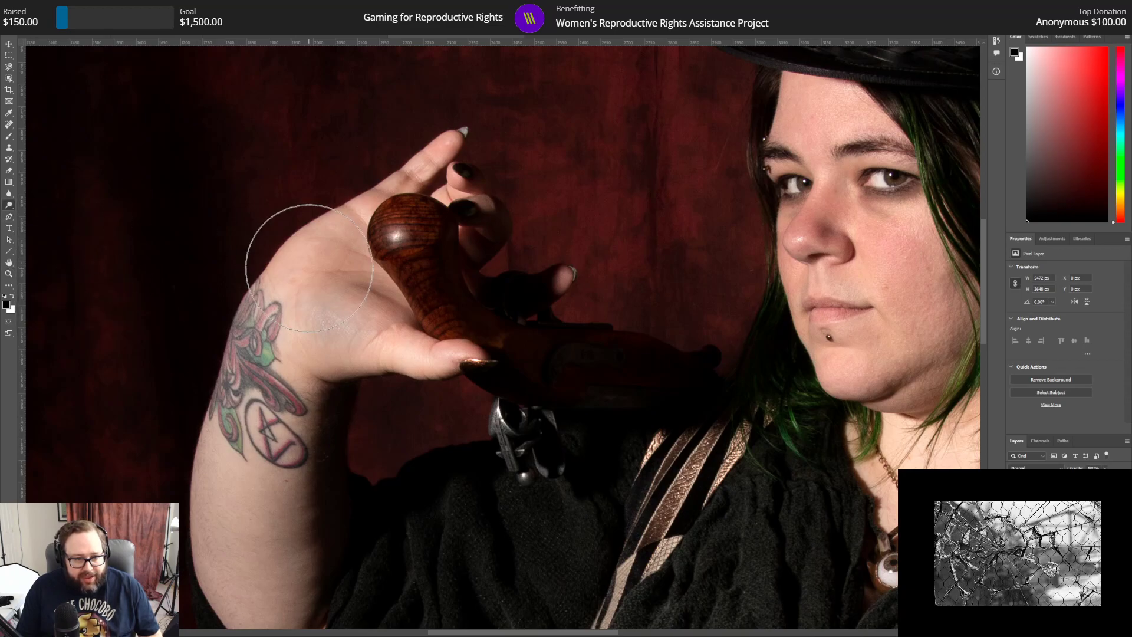
pyautogui.click(41, 20)
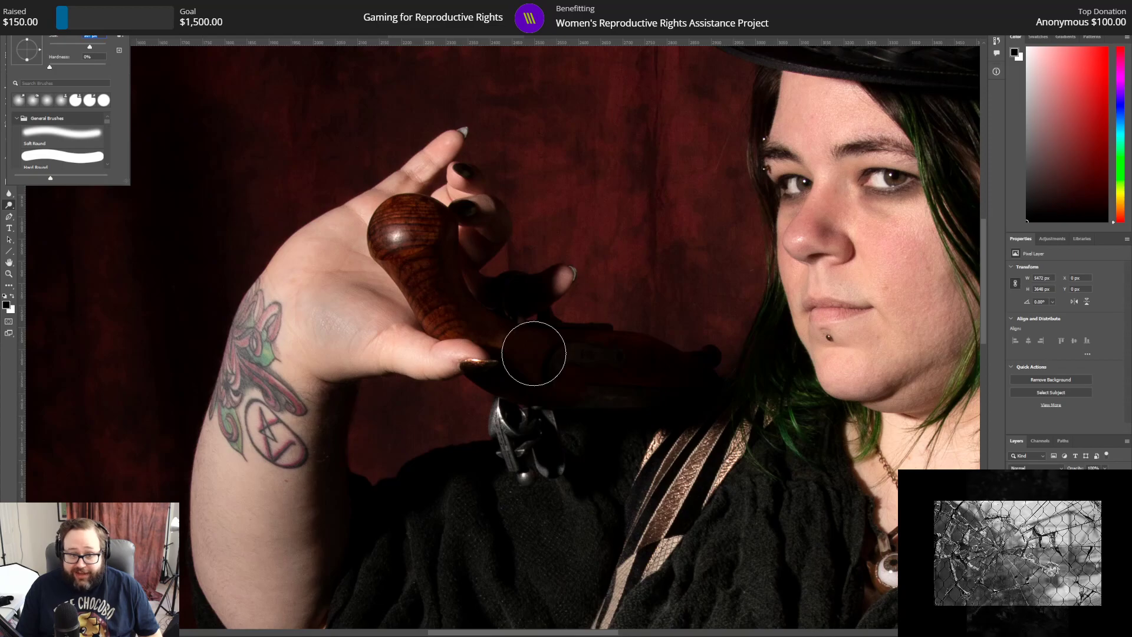
pyautogui.click(539, 360)
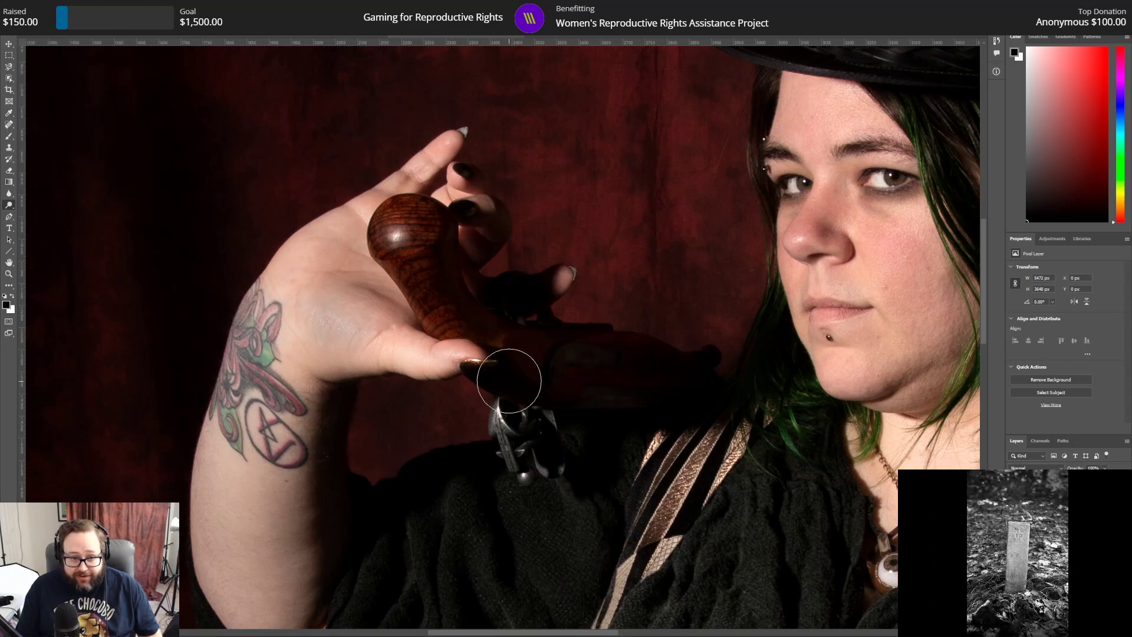
pyautogui.moveTo(502, 376); pyautogui.dragTo(664, 372)
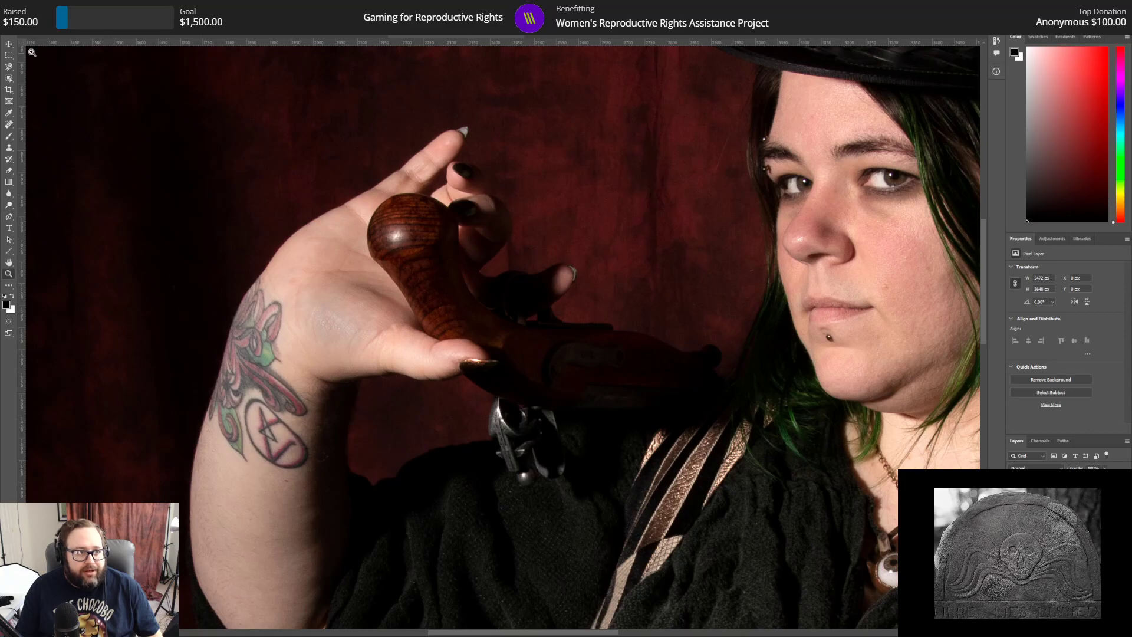
# Step: Check the full portrait at a lower magnification and save it as the Photoshop document 019.psd
pyautogui.keyDown('alt'); pyautogui.click(382, 196); pyautogui.keyUp('alt')
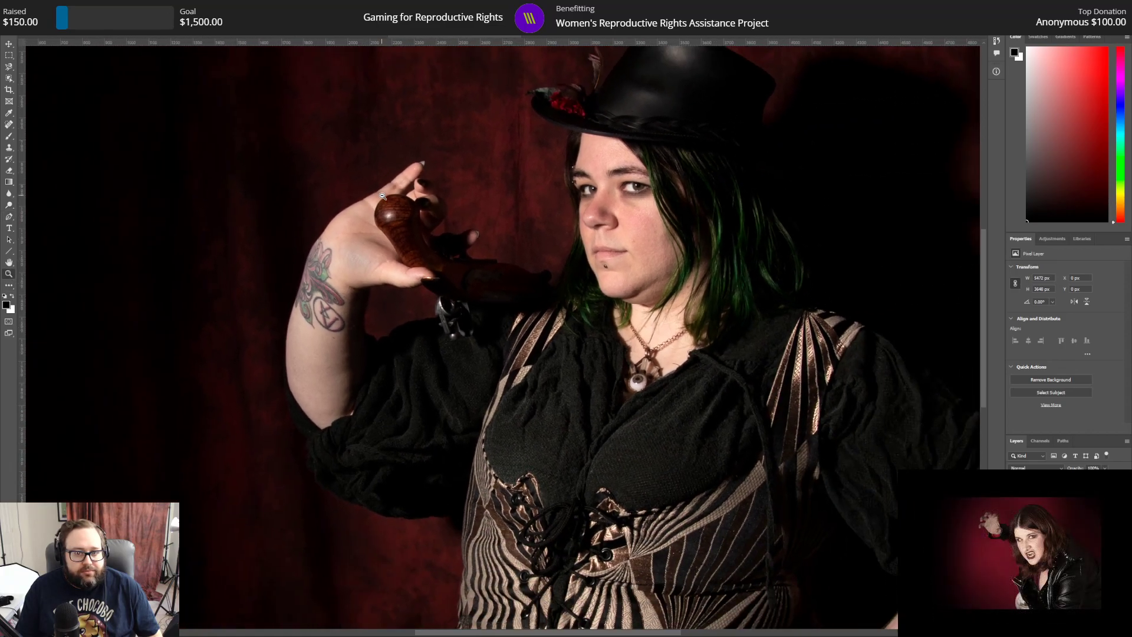
pyautogui.keyDown('alt'); pyautogui.click(402, 204); pyautogui.keyUp('alt')
pyautogui.keyDown('alt'); pyautogui.click(514, 256); pyautogui.keyUp('alt')
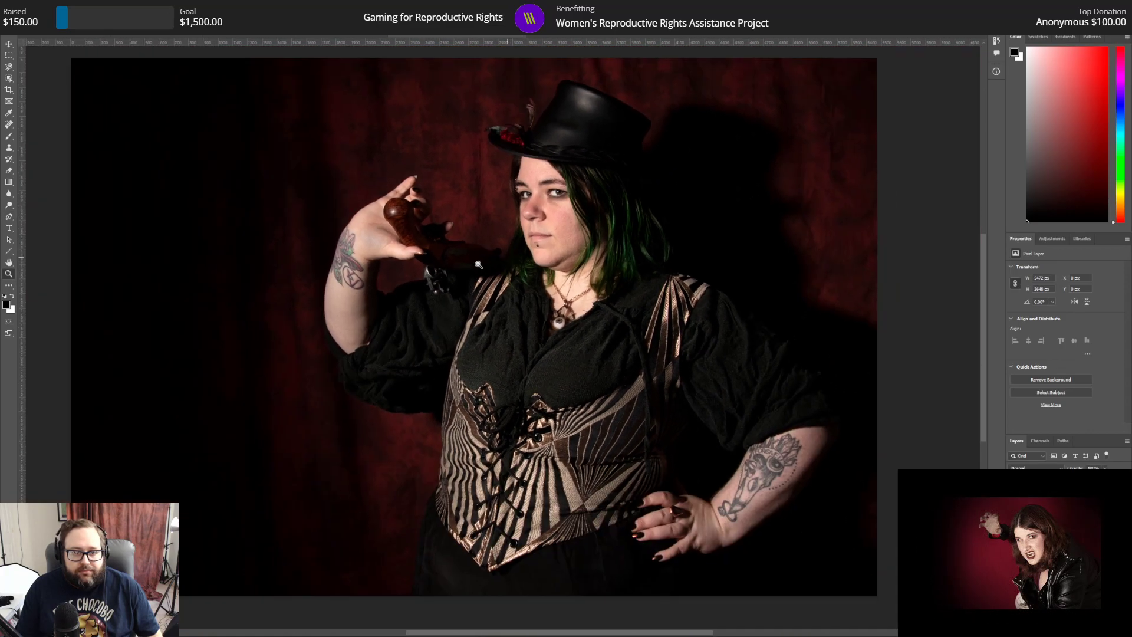
pyautogui.keyDown('alt'); pyautogui.click(409, 283); pyautogui.keyUp('alt')
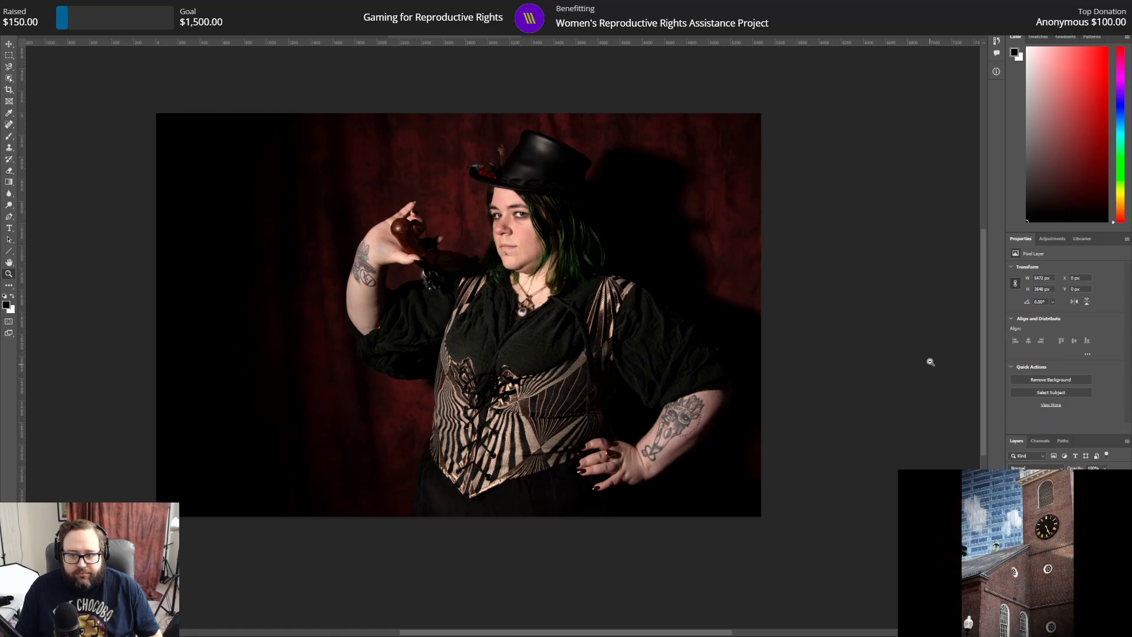
pyautogui.click(19, 6)
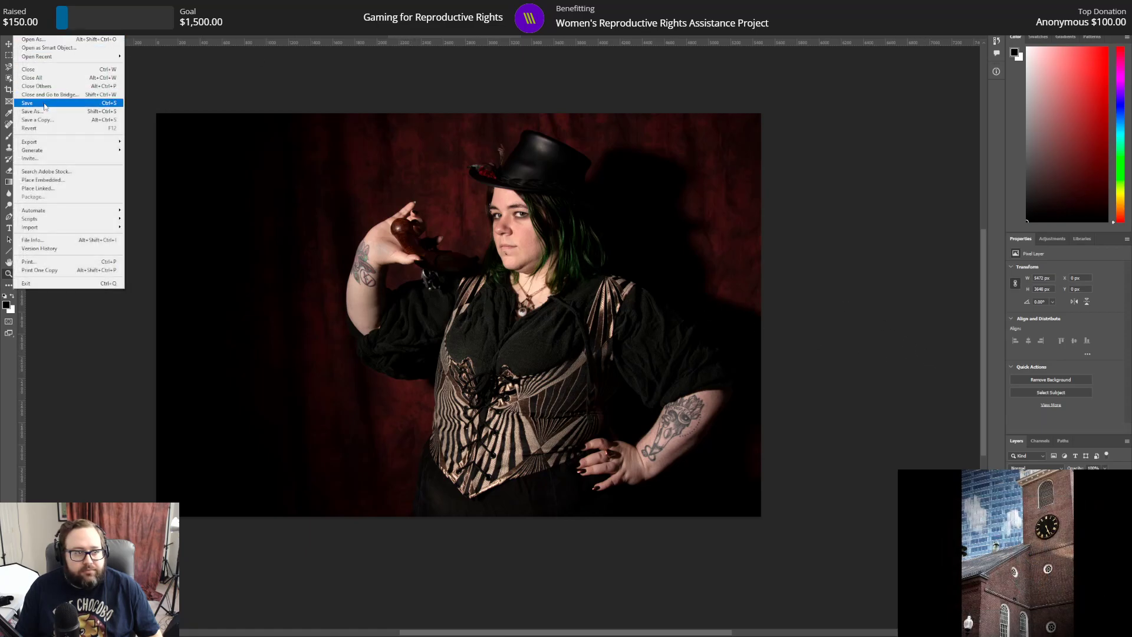
pyautogui.click(43, 111)
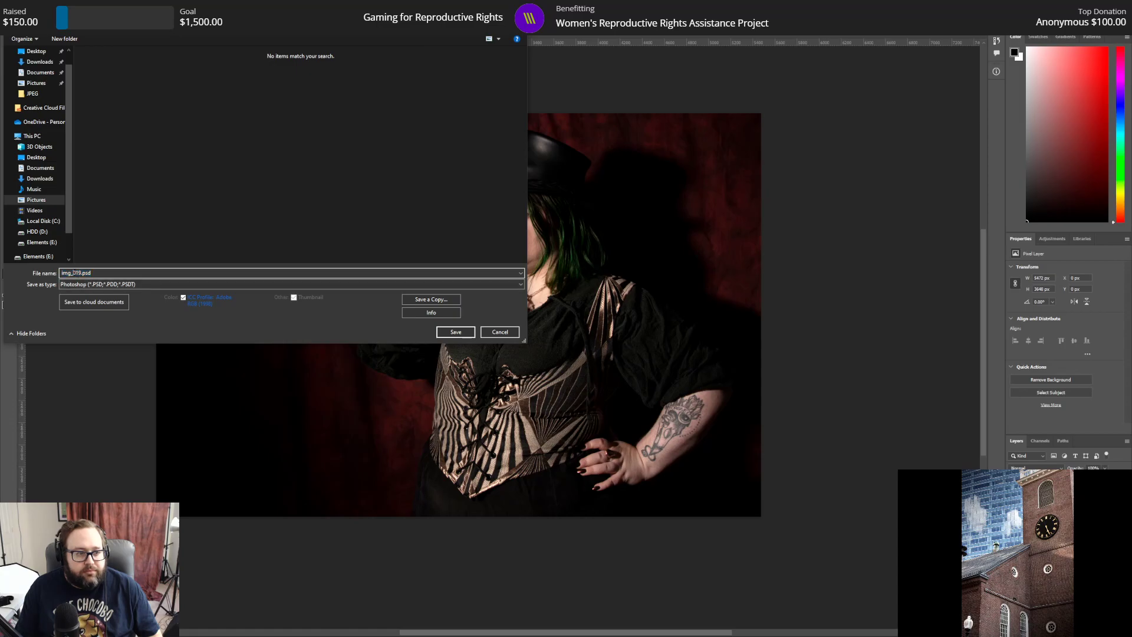
pyautogui.press('BackSpace')
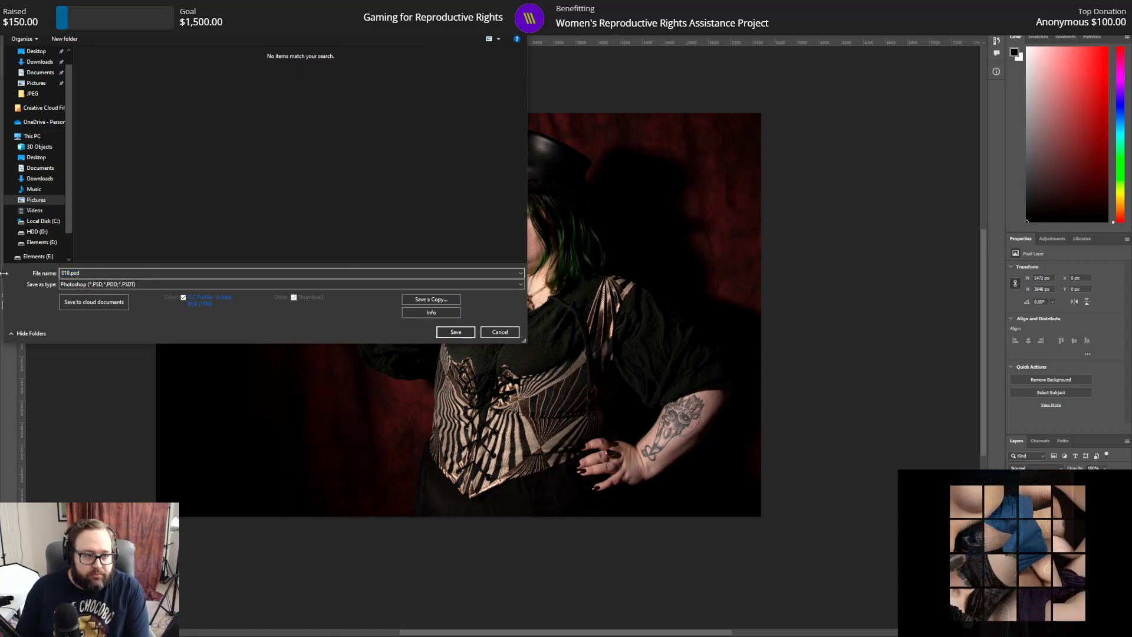
pyautogui.press('Return')
pyautogui.click(661, 191)
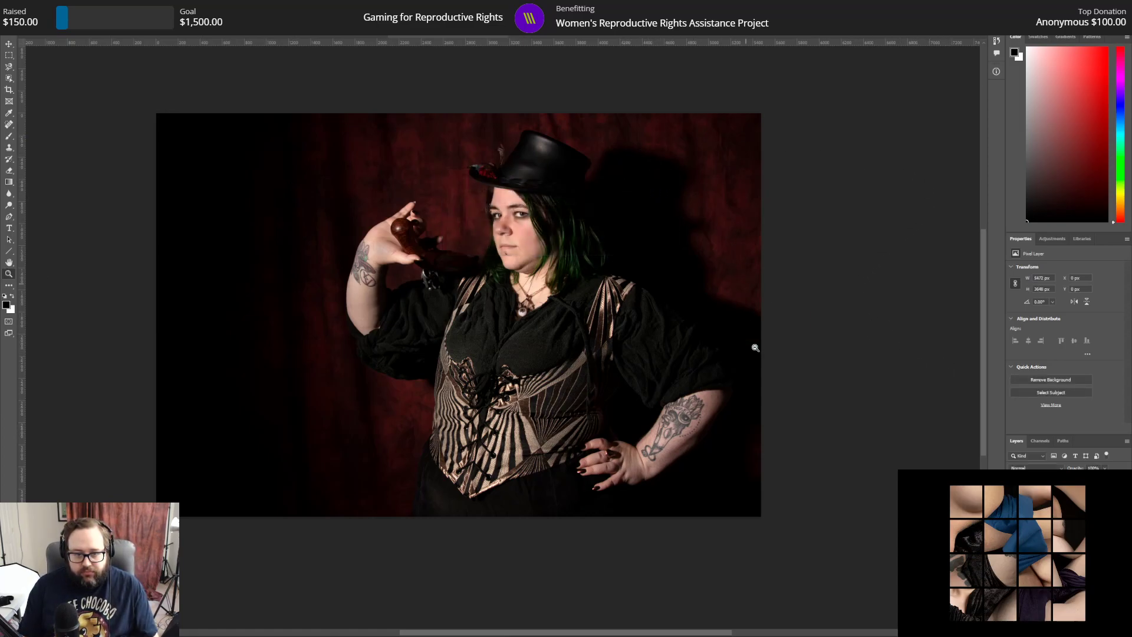
pyautogui.scroll(1, 813, 402)
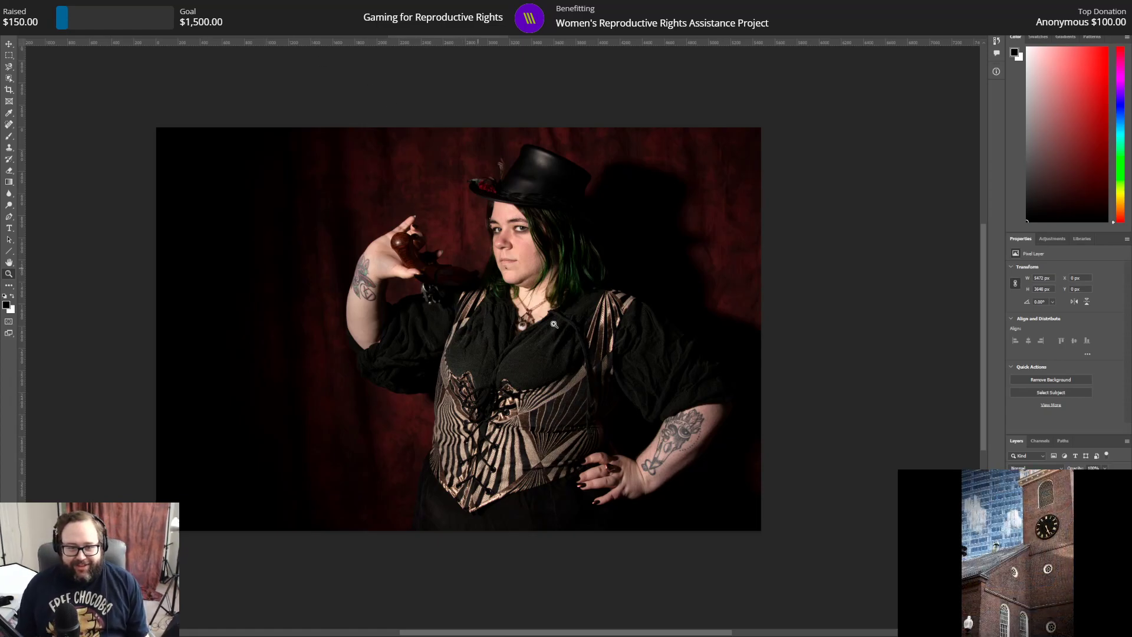
pyautogui.moveTo(661, 631); pyautogui.dragTo(637, 634)
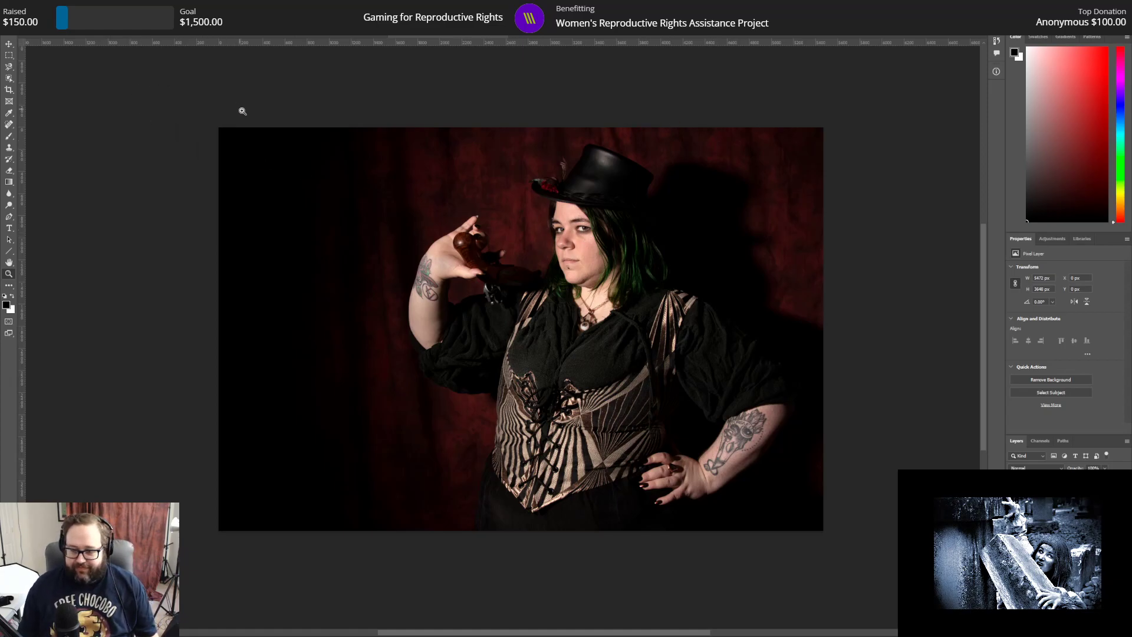
pyautogui.click(19, 6)
pyautogui.click(30, 30)
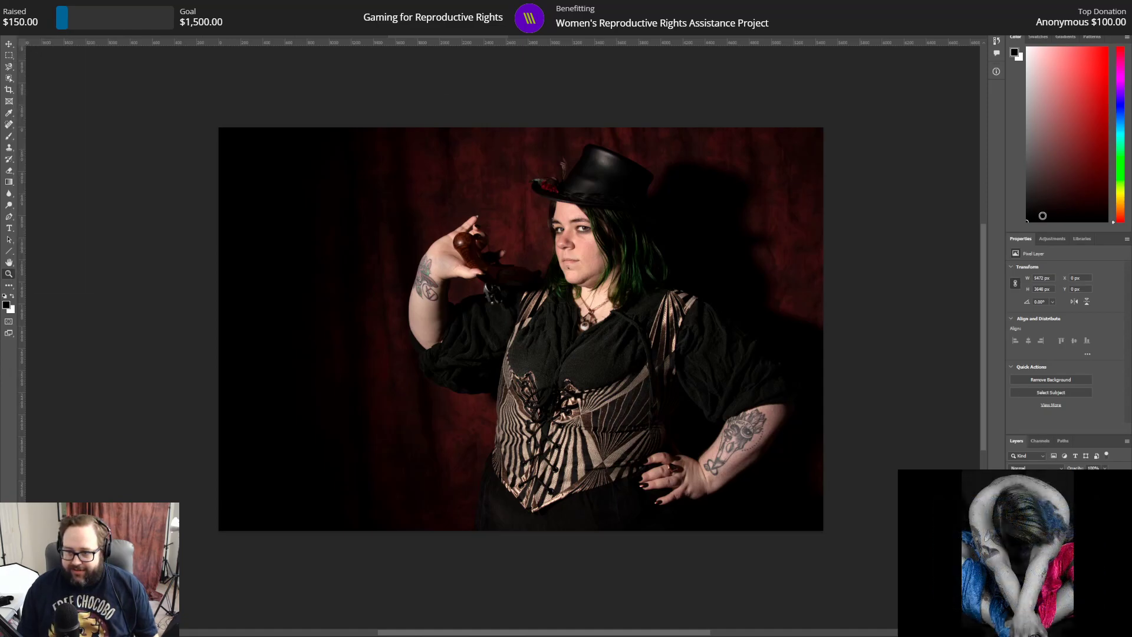
# Step: Add a Black & White adjustment layer over the retouched portrait
pyautogui.click(1042, 239)
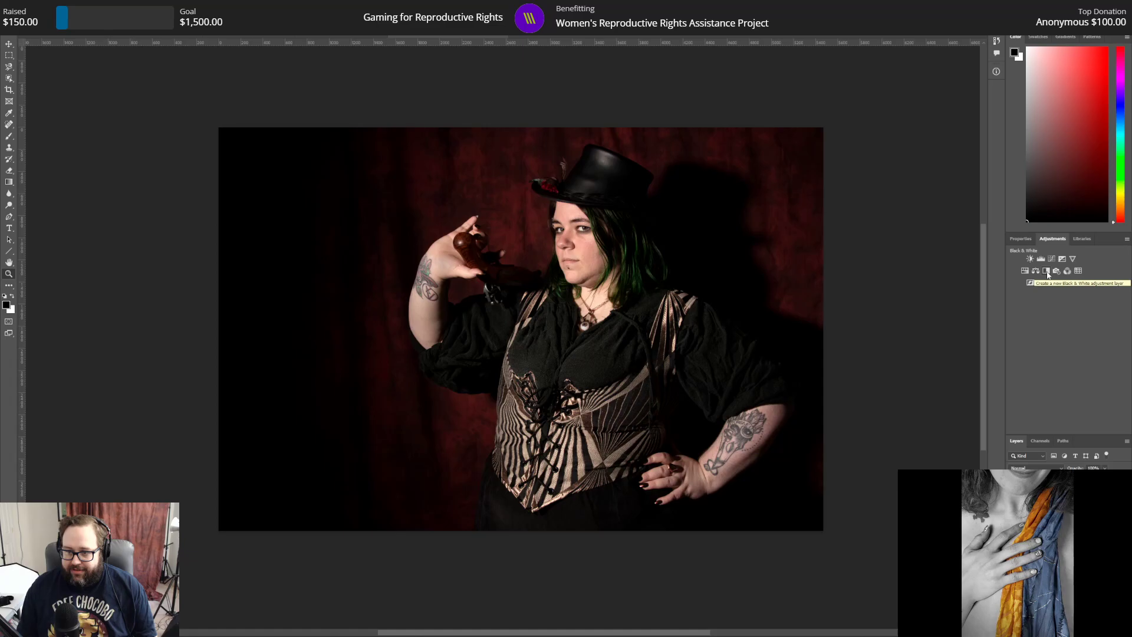
pyautogui.click(1061, 519)
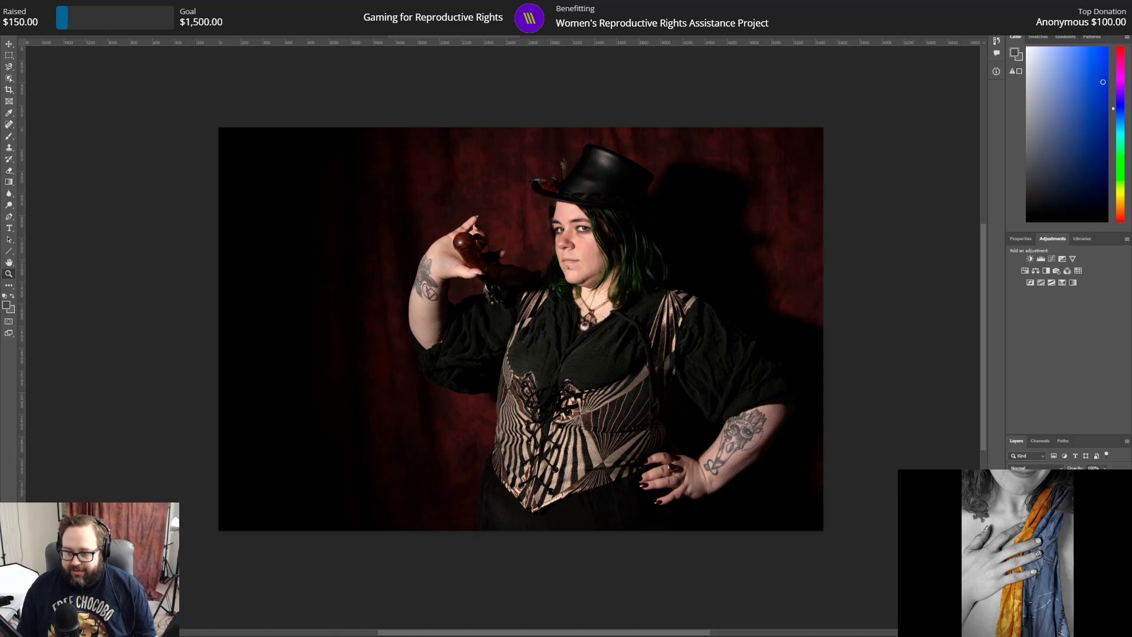
pyautogui.click(1049, 272)
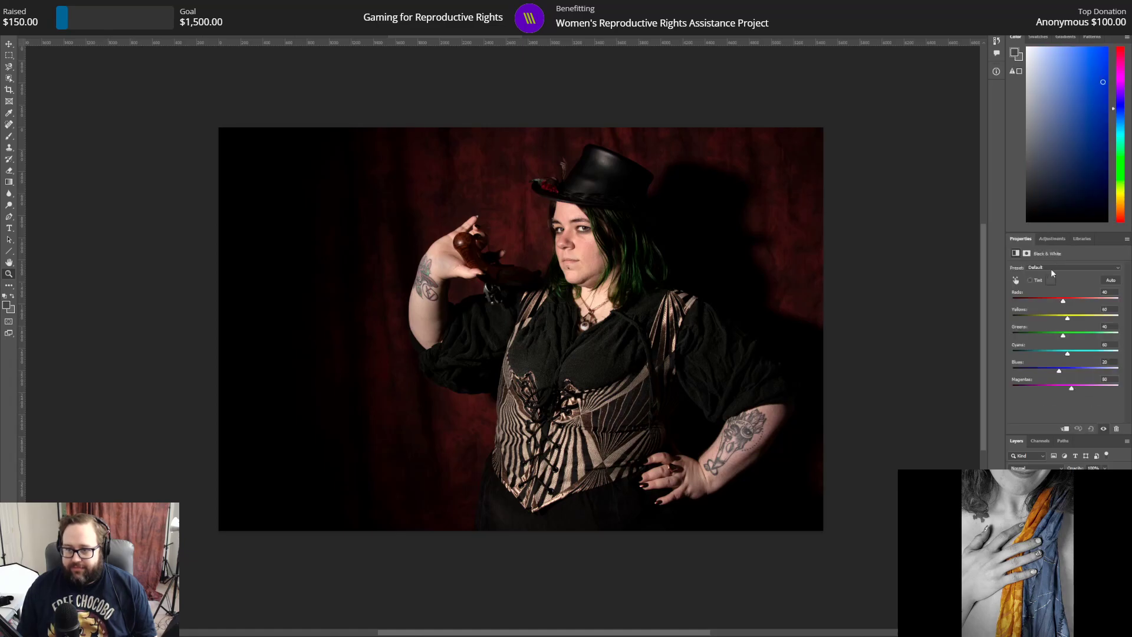
# Step: Compare the Maximum Black, High Contrast Blue Filter and High Contrast Red Filter presets for the black-and-white conversion and settle on Maximum Black
pyautogui.click(1071, 266)
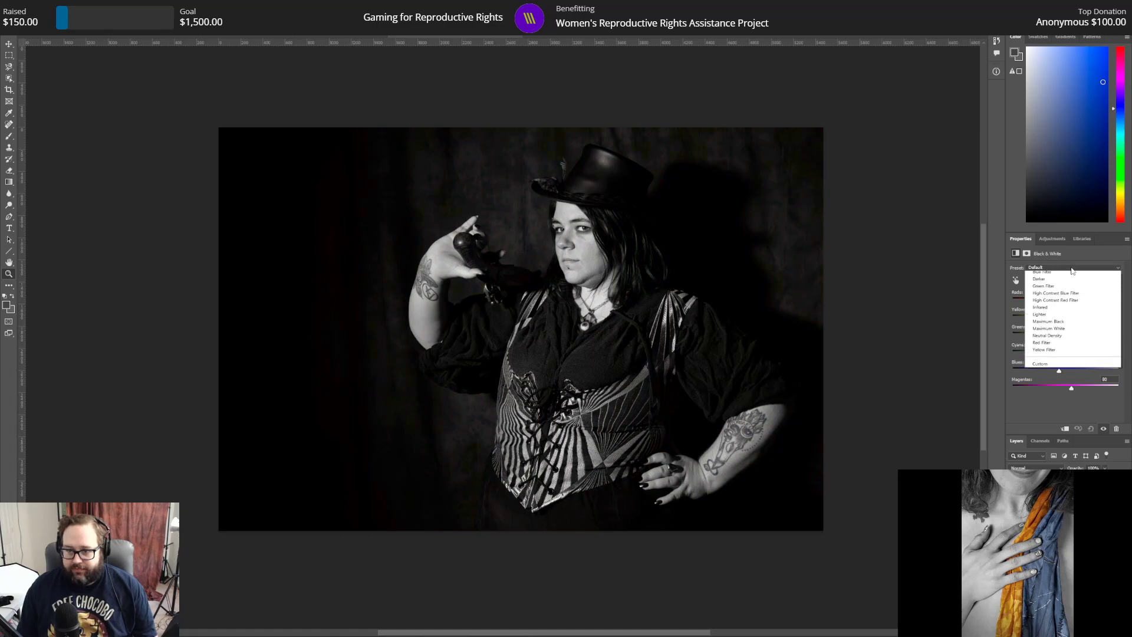
pyautogui.click(1066, 337)
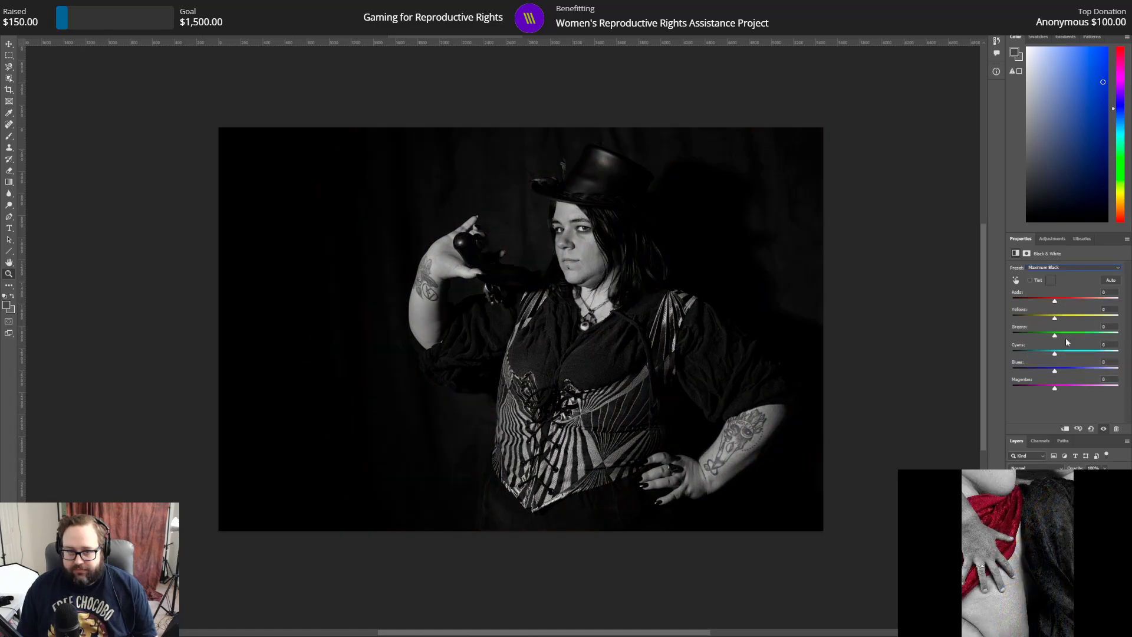
pyautogui.click(1060, 266)
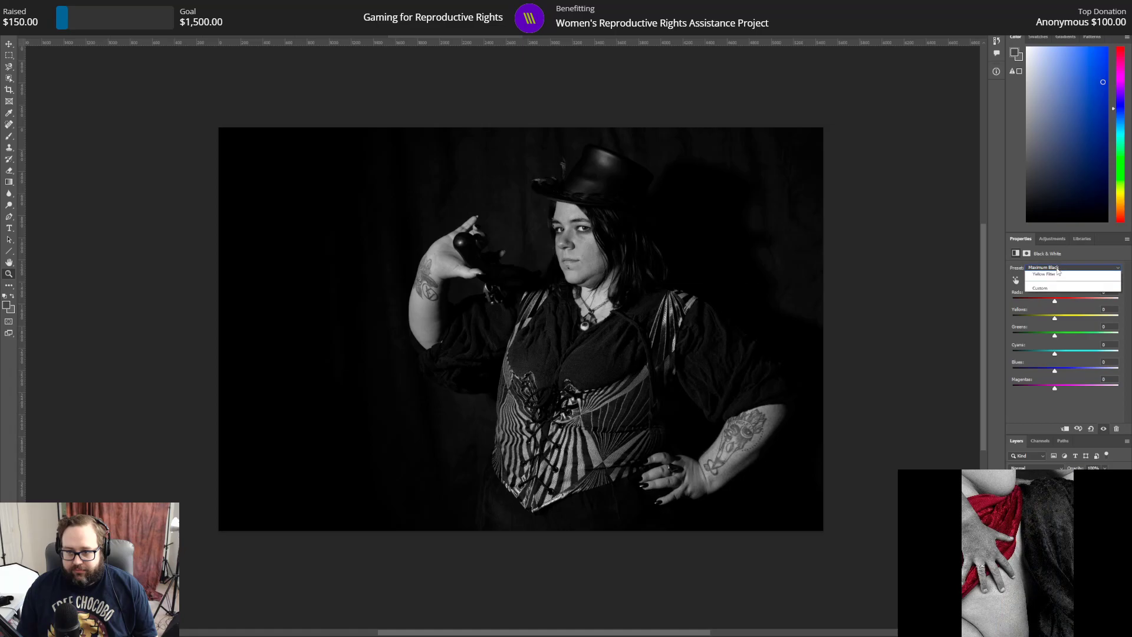
pyautogui.click(1053, 310)
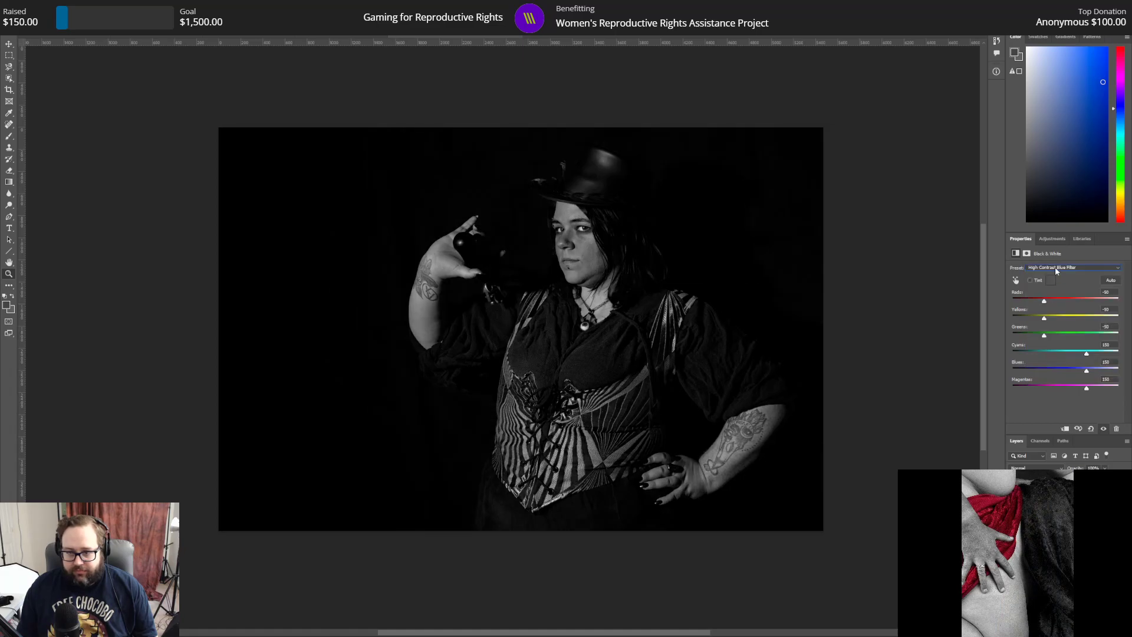
pyautogui.click(1056, 267)
pyautogui.click(1054, 317)
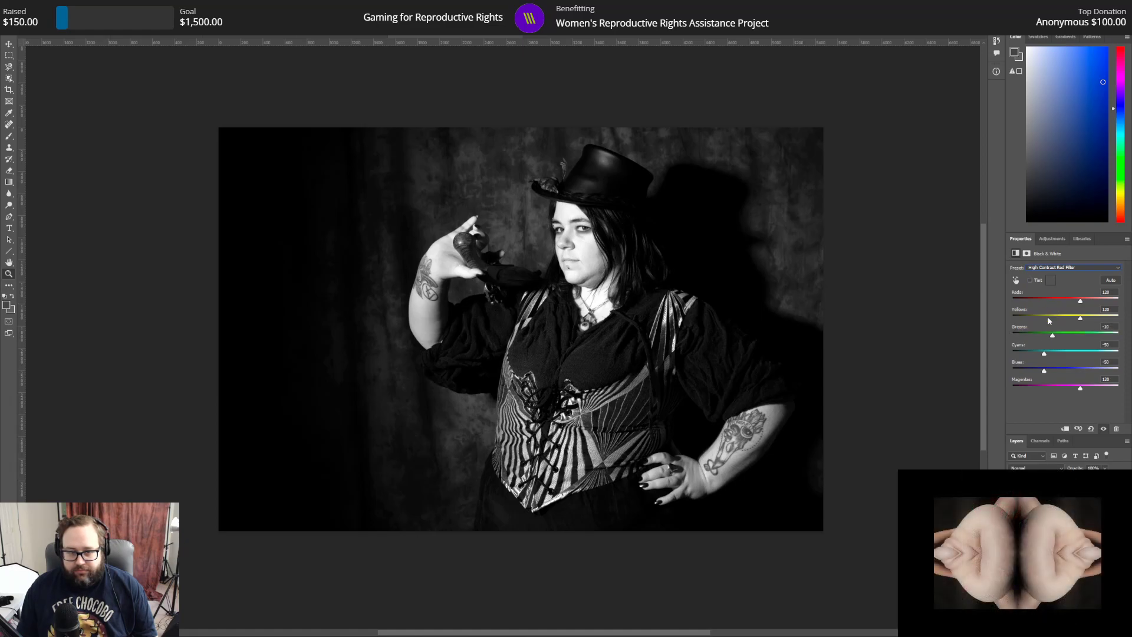
pyautogui.click(1065, 269)
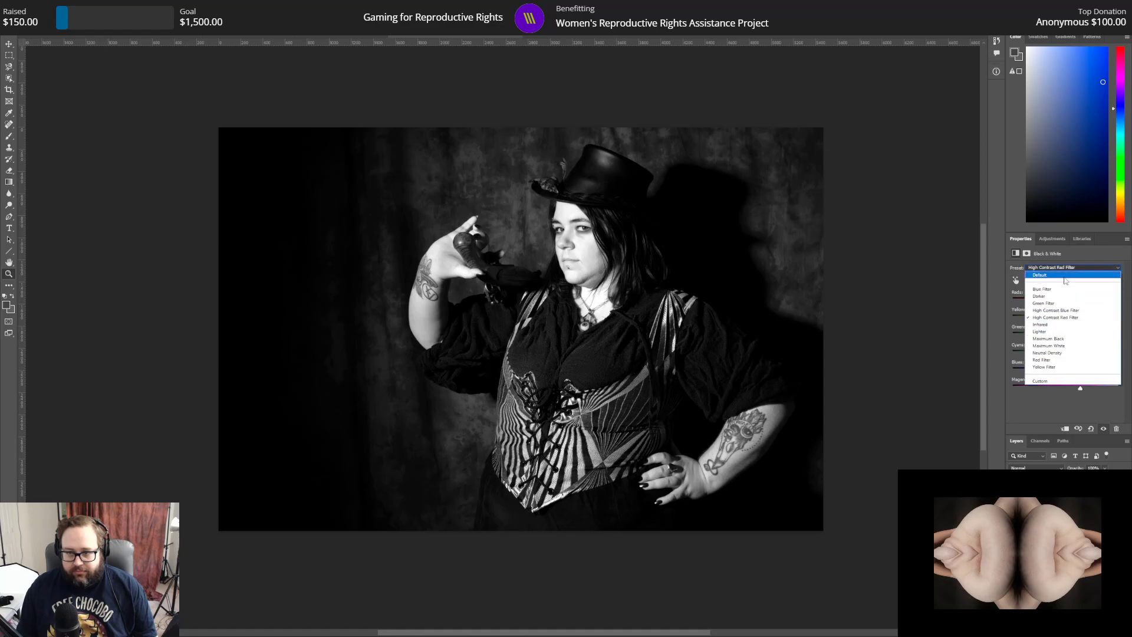
pyautogui.click(1053, 339)
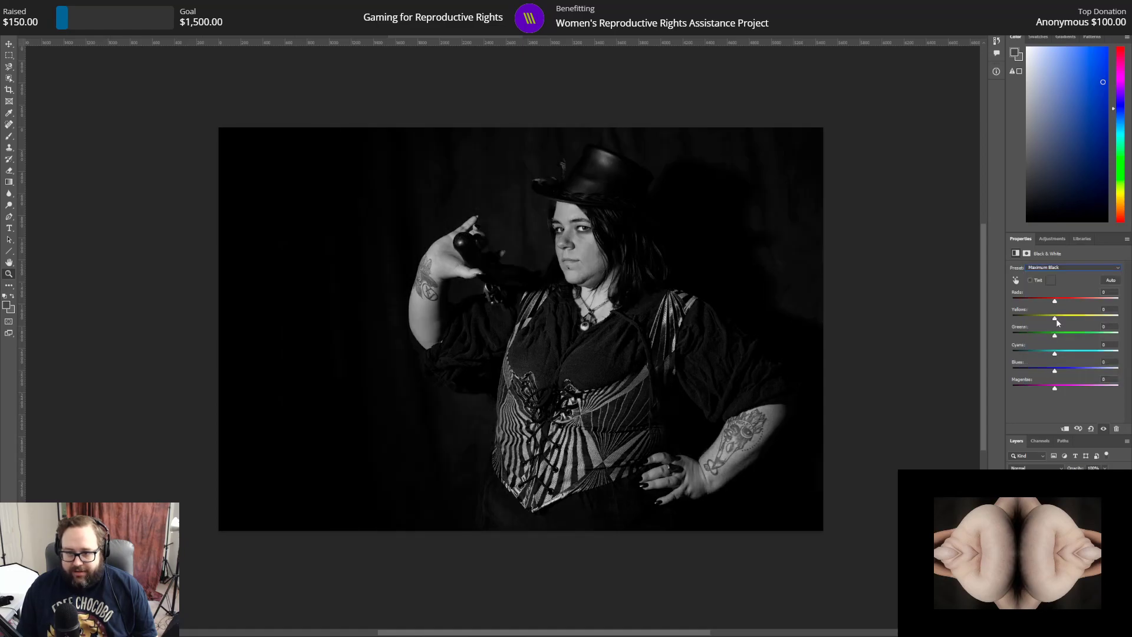
# Step: Brighten the reds in the black-and-white mix, set the greens to 300 and set the cyans to 0
pyautogui.moveTo(1055, 319); pyautogui.dragTo(1070, 318)
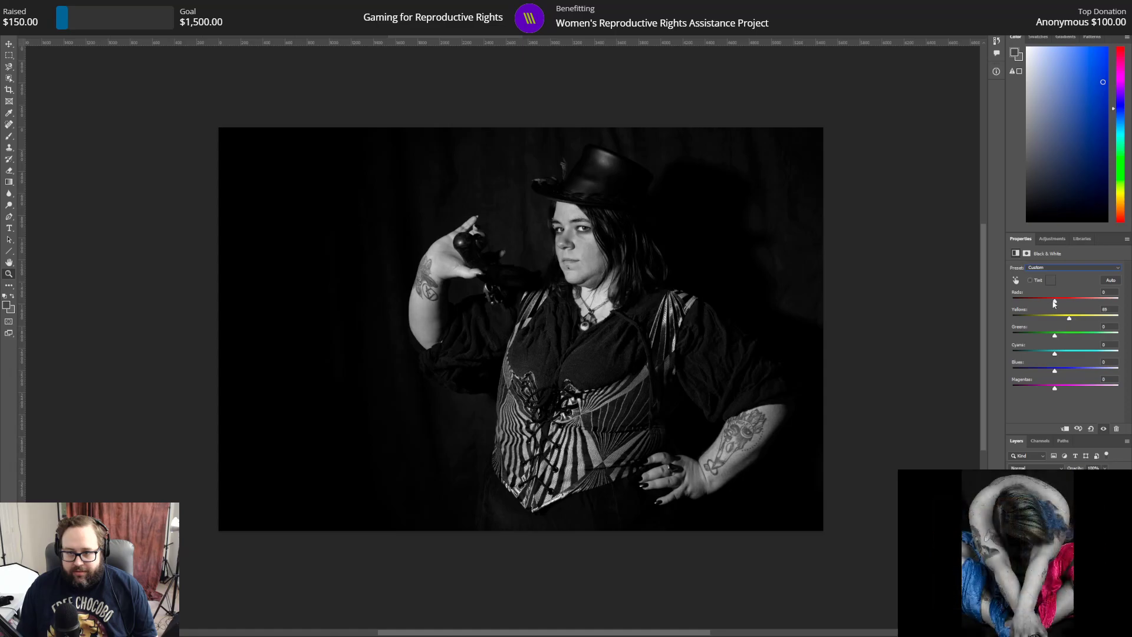
pyautogui.moveTo(1056, 303)
pyautogui.mouseDown()
pyautogui.moveTo(1014, 318)
pyautogui.moveTo(1054, 318)
pyautogui.mouseUp()
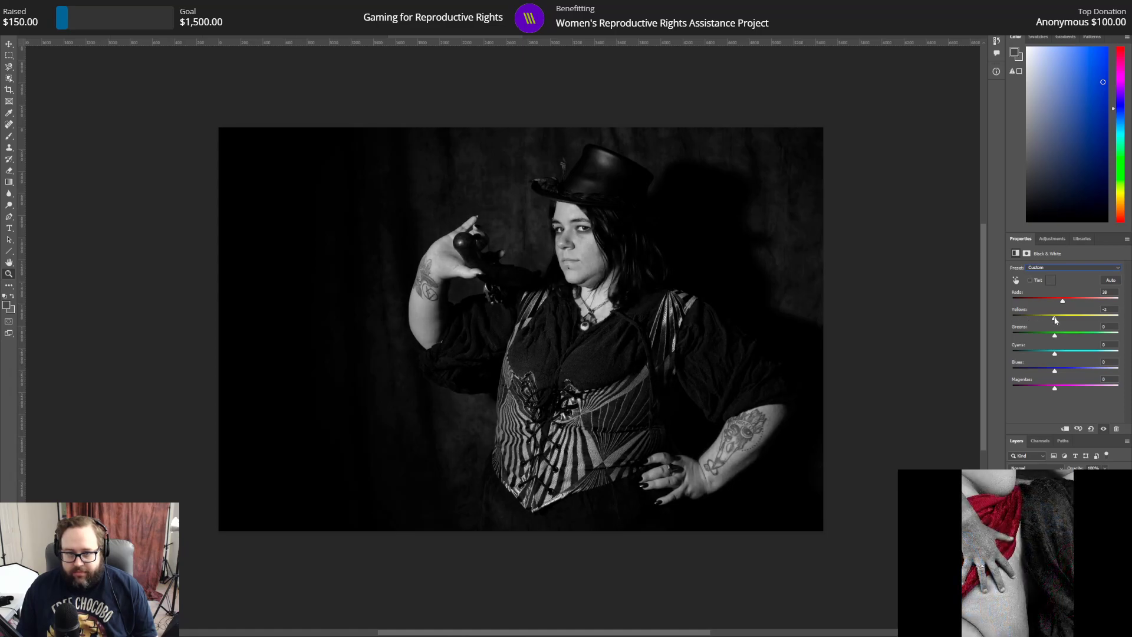
pyautogui.moveTo(1054, 334); pyautogui.dragTo(1119, 337)
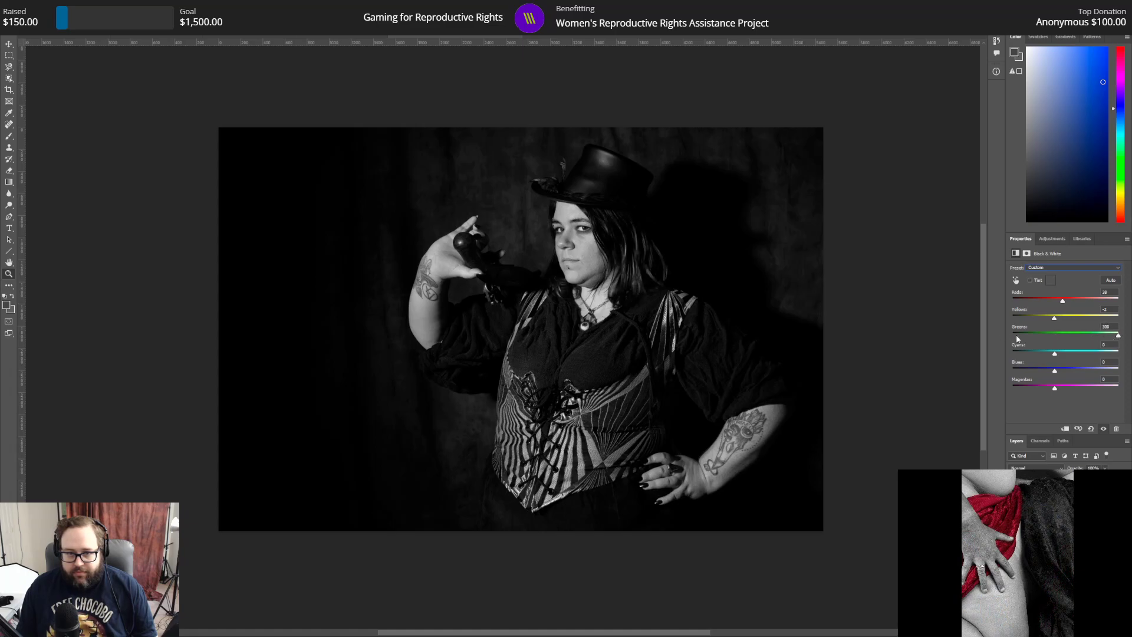
pyautogui.moveTo(1055, 355)
pyautogui.mouseDown()
pyautogui.moveTo(1033, 357)
pyautogui.moveTo(1048, 357)
pyautogui.mouseUp()
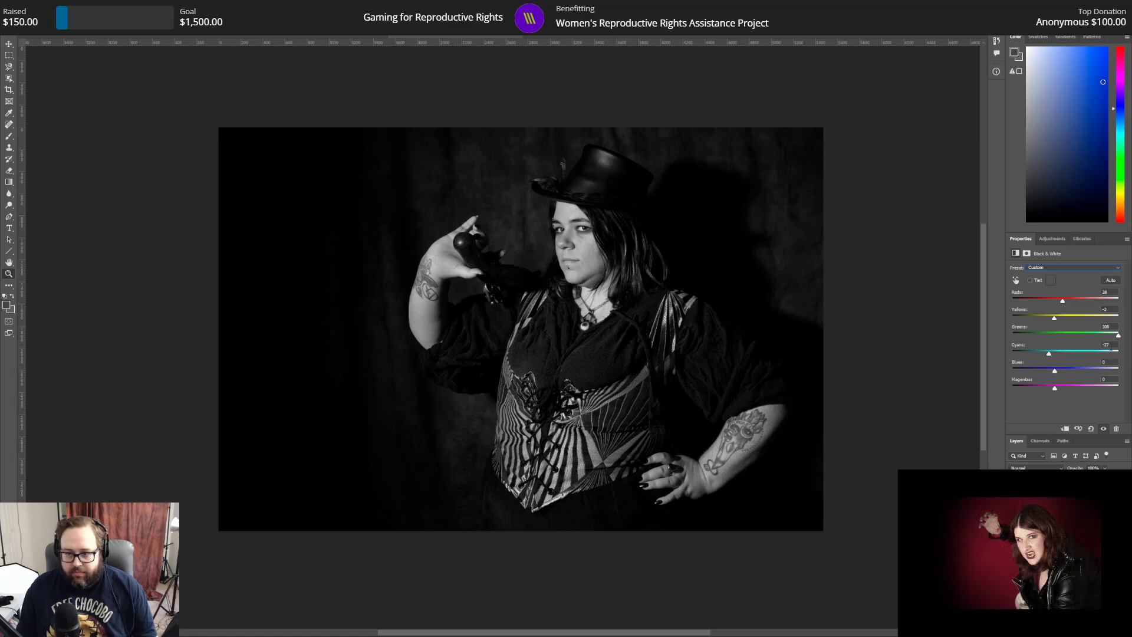
pyautogui.write('0')
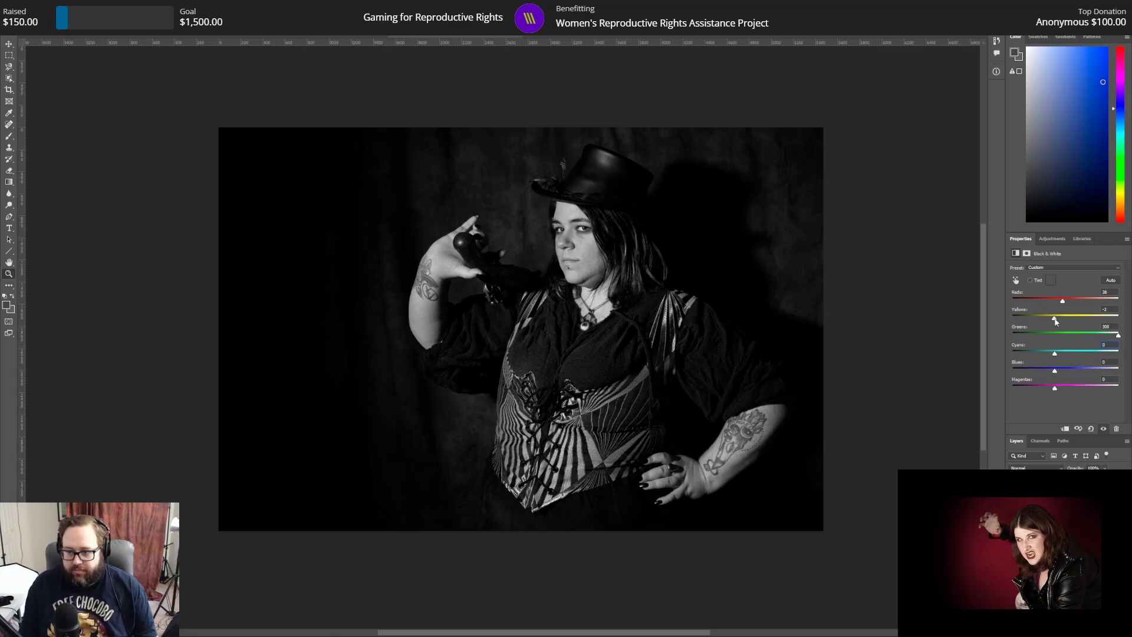
# Step: Set the yellows in the black-and-white mix to 60 to brighten the skin tones
pyautogui.moveTo(1056, 321); pyautogui.dragTo(1067, 321)
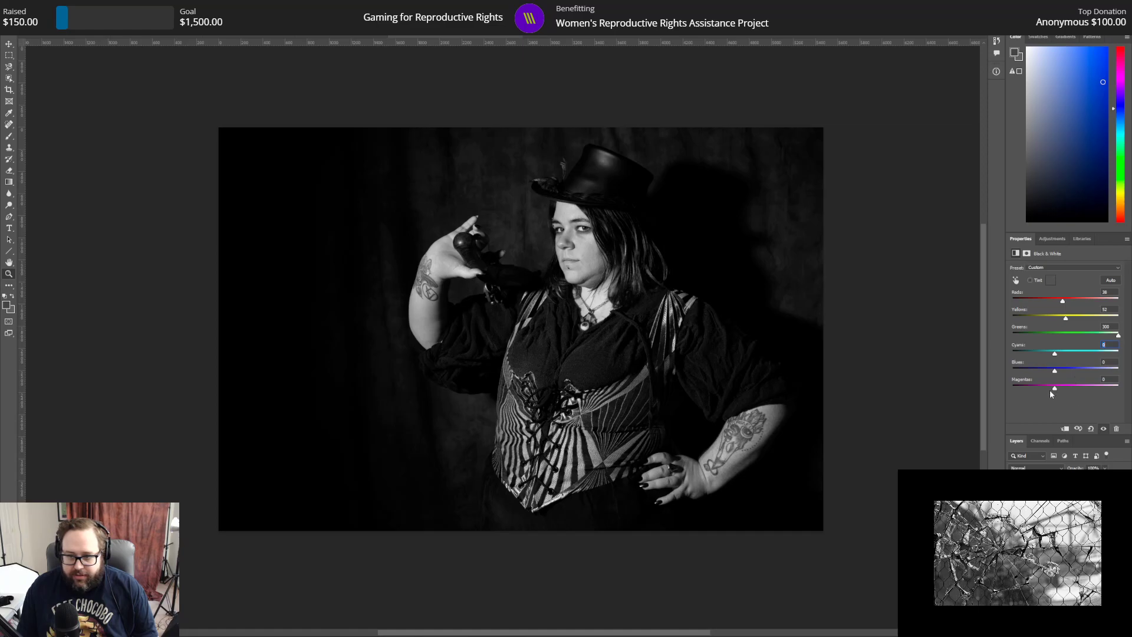
pyautogui.moveTo(1065, 318)
pyautogui.mouseDown()
pyautogui.moveTo(1118, 318)
pyautogui.moveTo(1069, 316)
pyautogui.mouseUp()
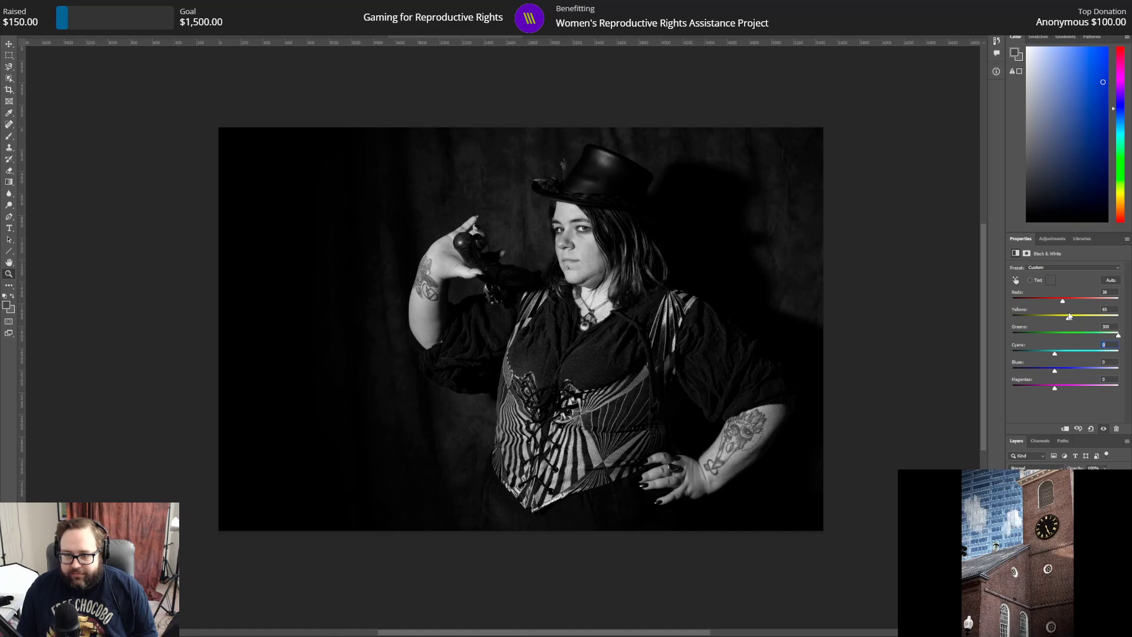
pyautogui.moveTo(1069, 316); pyautogui.dragTo(1068, 317)
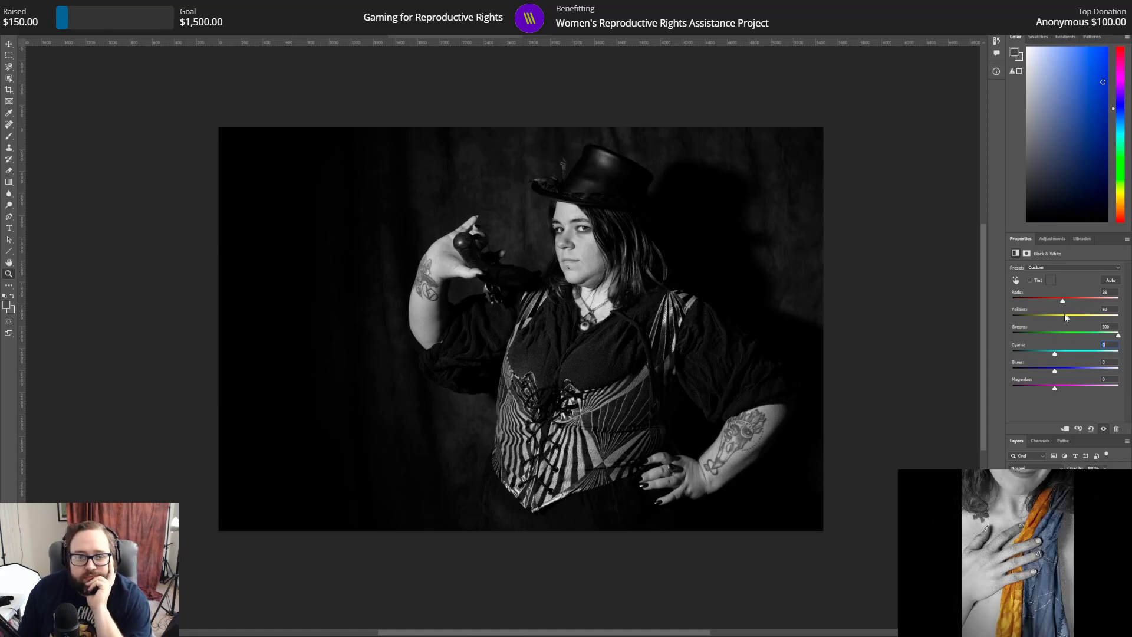
# Step: Add a Curves adjustment layer over the conversion and move its white point to input 229
pyautogui.click(1051, 239)
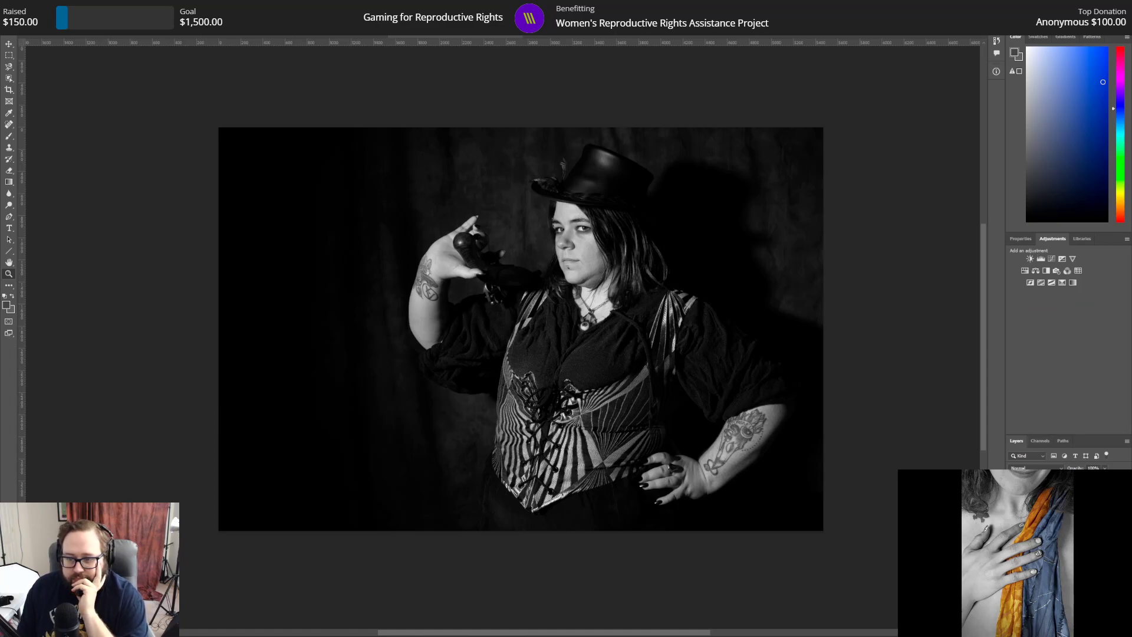
pyautogui.click(1051, 258)
pyautogui.moveTo(1116, 382); pyautogui.dragTo(1109, 384)
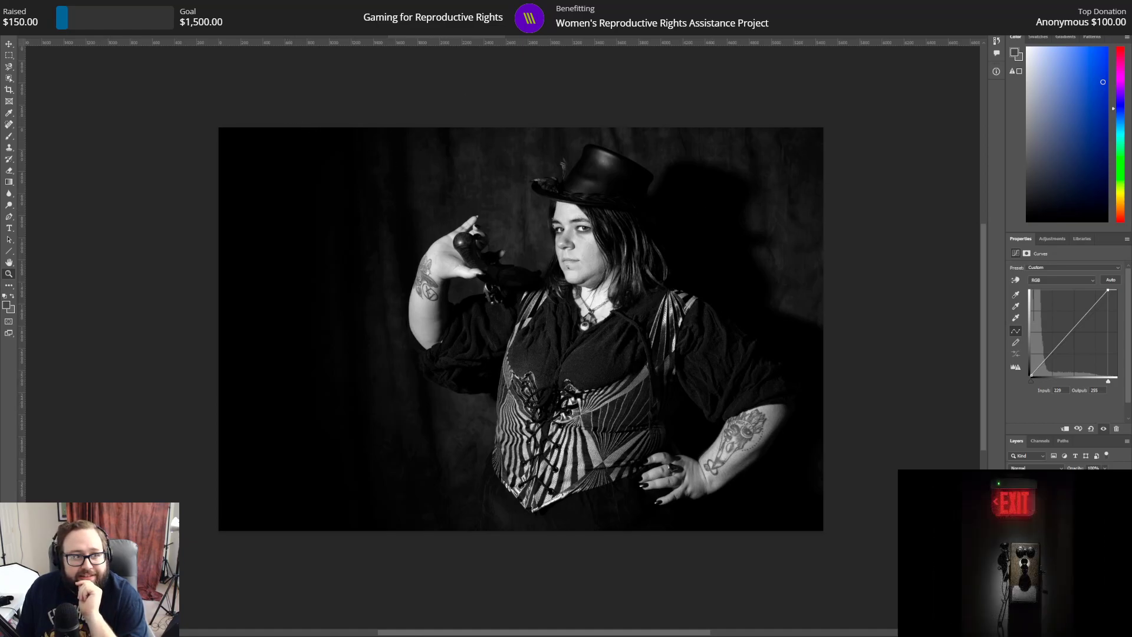
# Step: Save the black-and-white version as a separate Photoshop document named 019 bw.psd with maximized compatibility
pyautogui.click(18, 5)
pyautogui.click(46, 112)
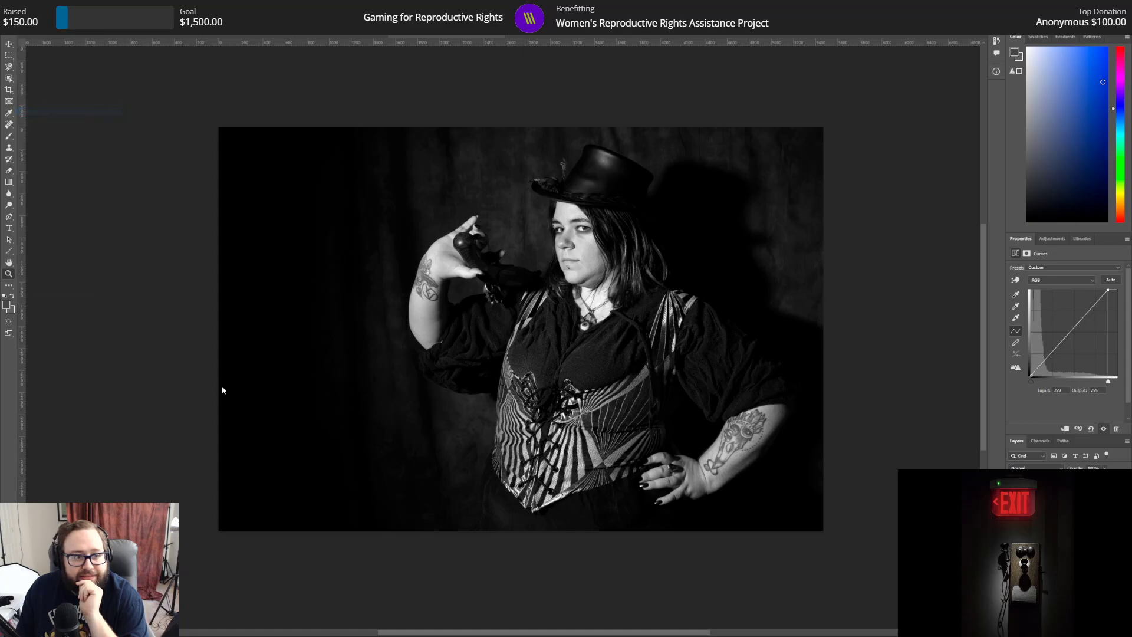
pyautogui.click(69, 273)
pyautogui.write('bw.psd')
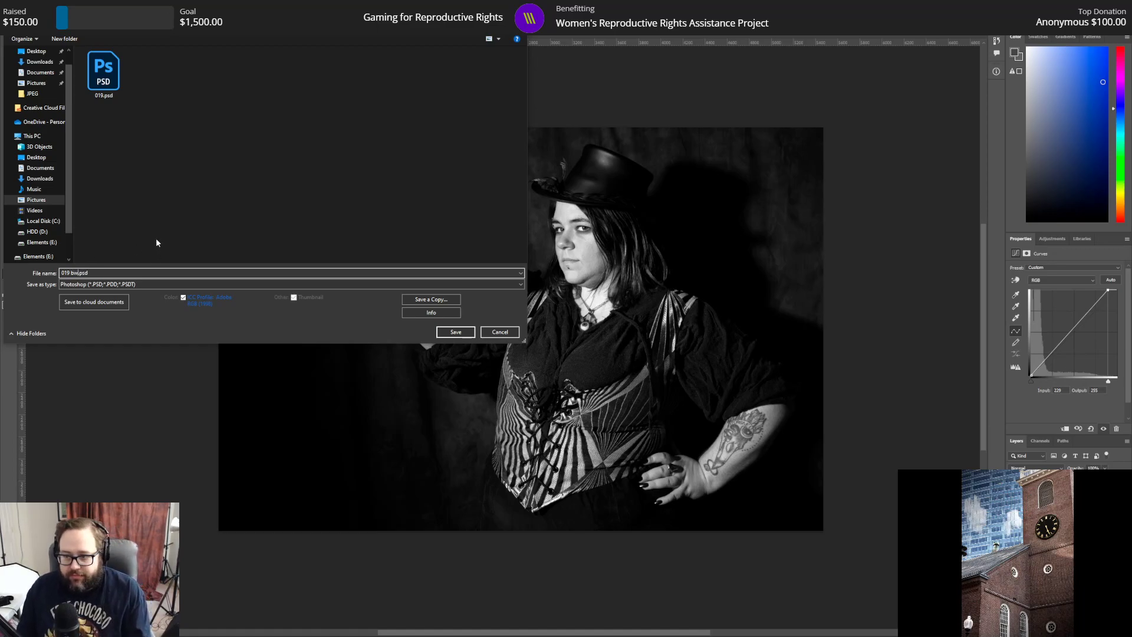
pyautogui.press('Return')
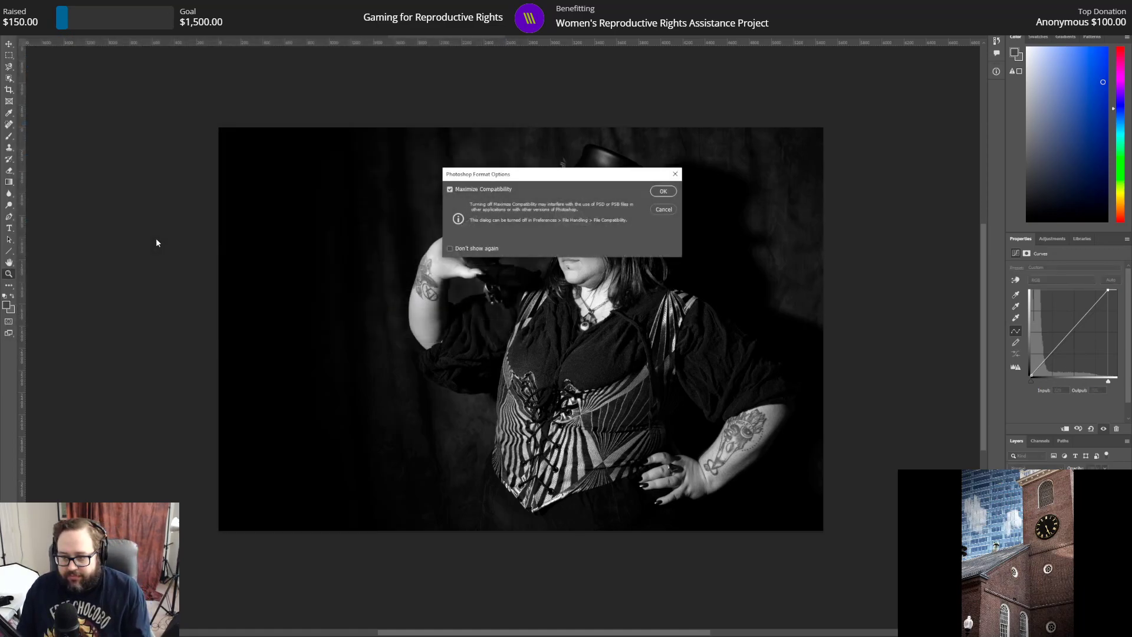
pyautogui.press('Return')
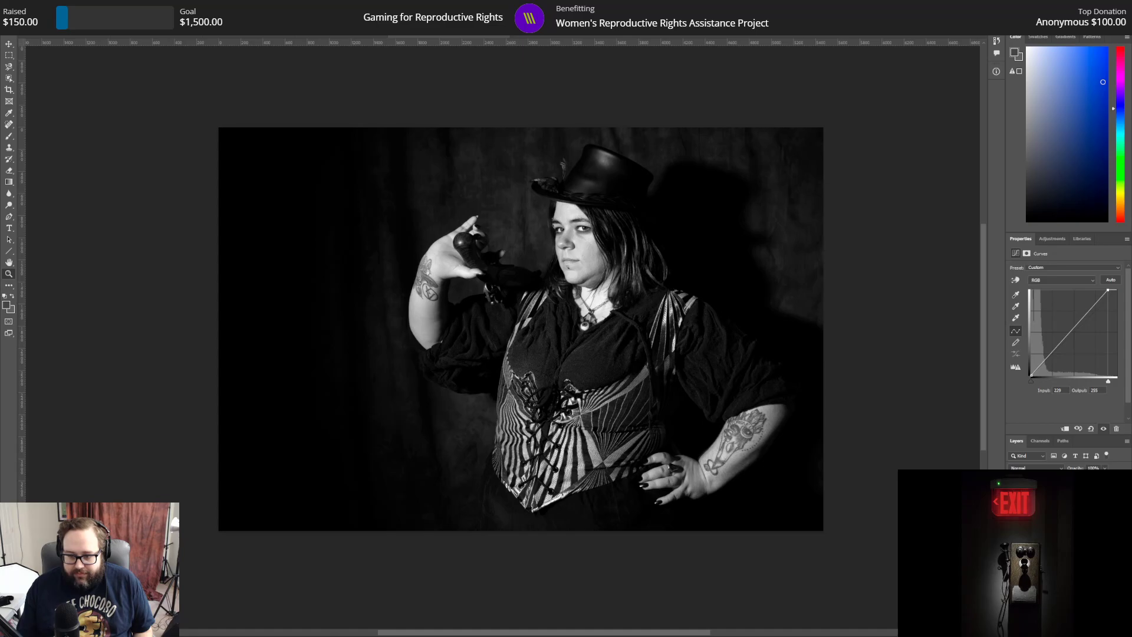
# Step: Hide the new Curves and Black & White adjustment layers to return to the colour portrait
pyautogui.click(1012, 494)
pyautogui.click(1013, 509)
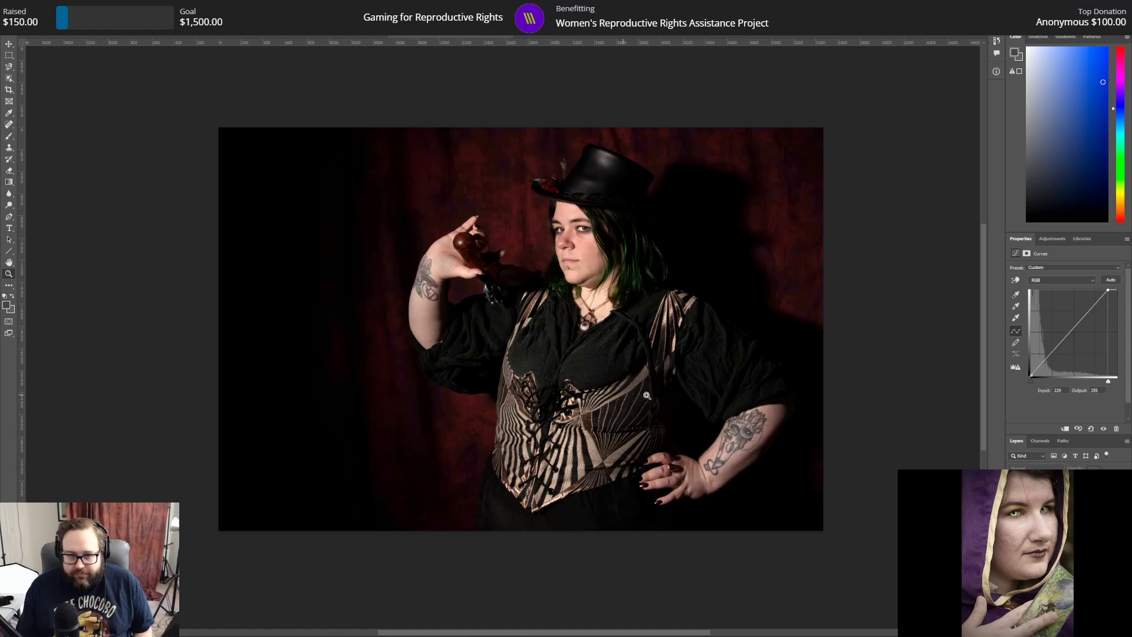
# Step: Select the iris of the subject's left eye, next to the green hair, by tracing its outline with the Magnetic Lasso
pyautogui.click(9, 274)
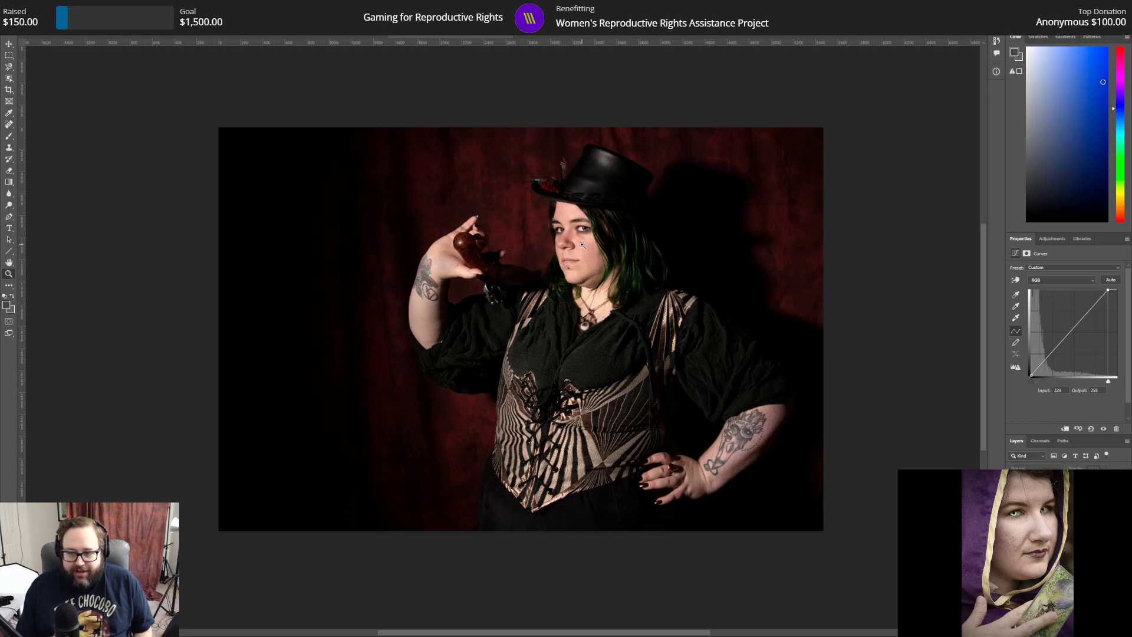
pyautogui.moveTo(582, 245); pyautogui.dragTo(577, 265)
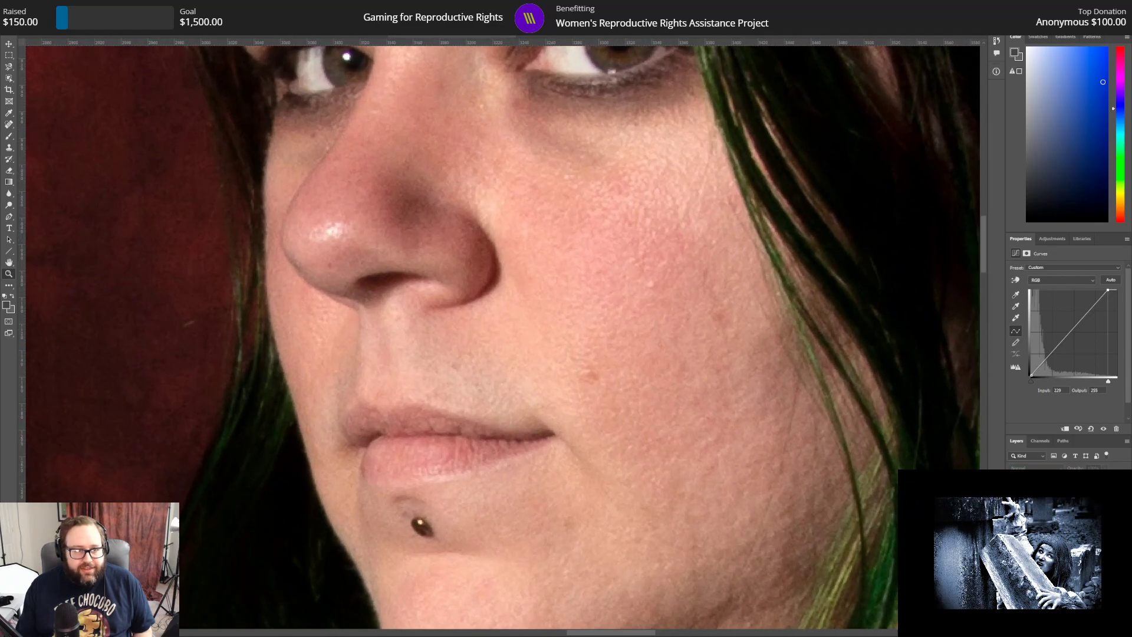
pyautogui.scroll(5, 632, 366)
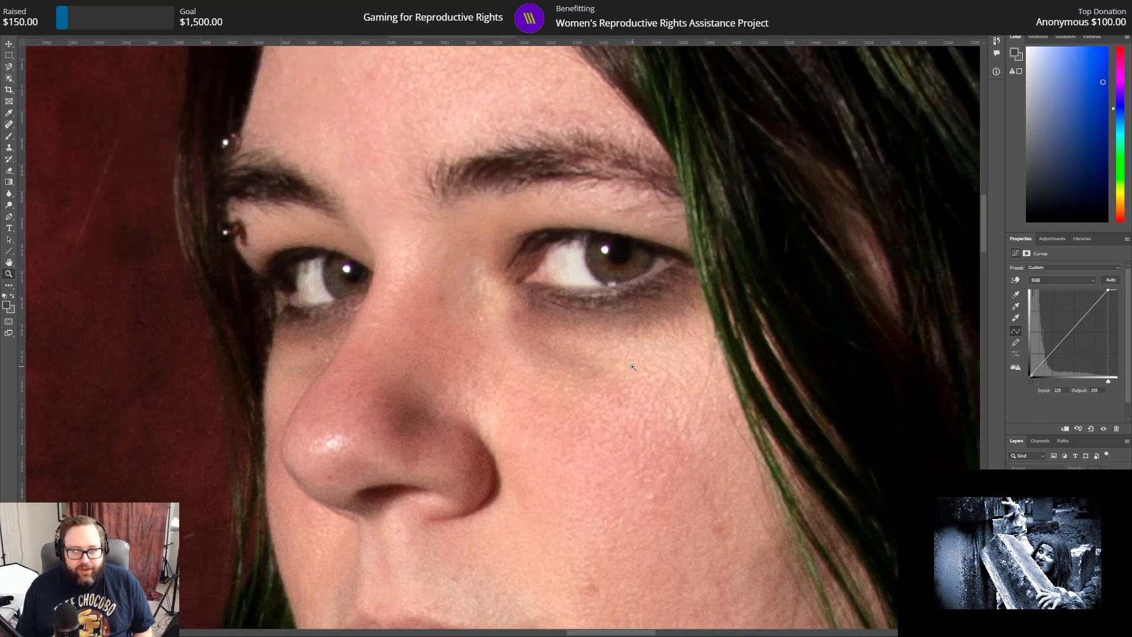
pyautogui.scroll(2, 633, 366)
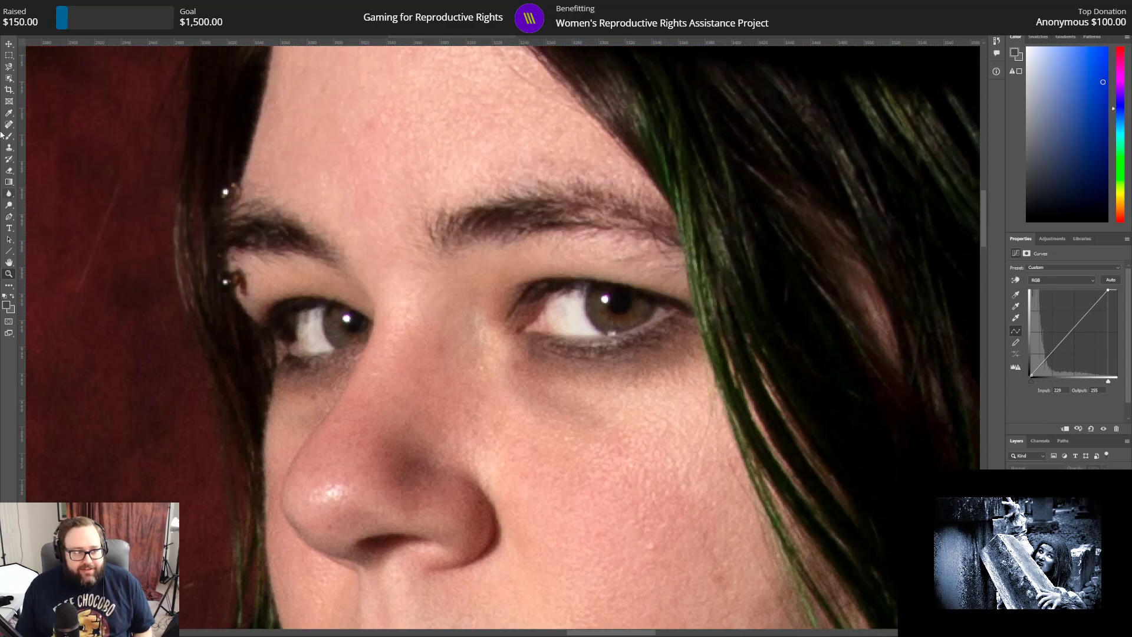
pyautogui.click(9, 66)
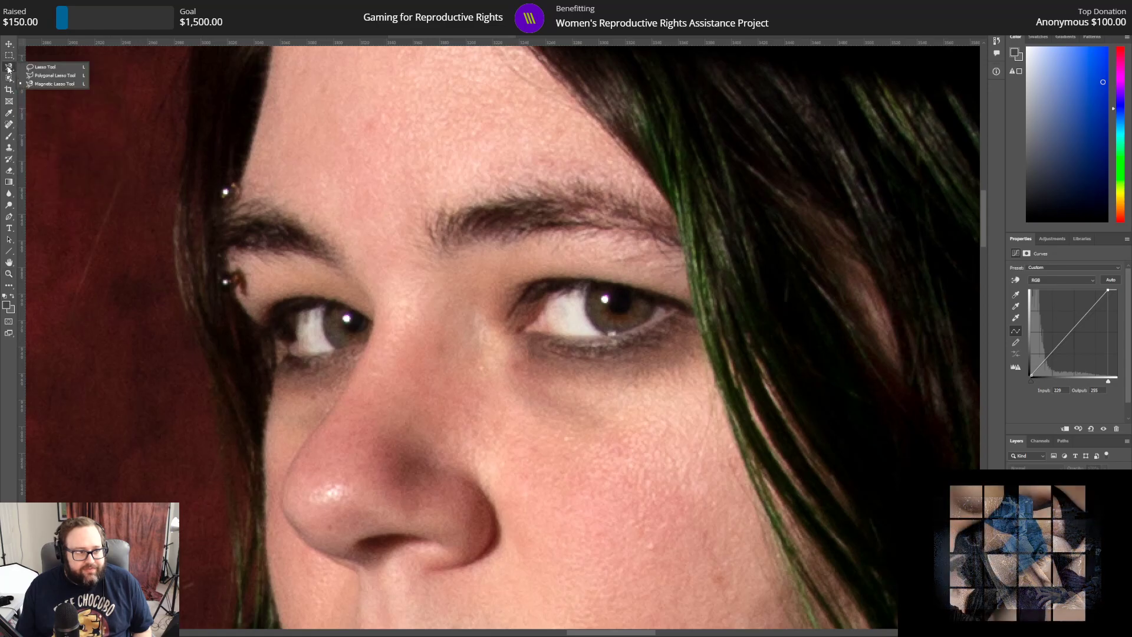
pyautogui.click(51, 78)
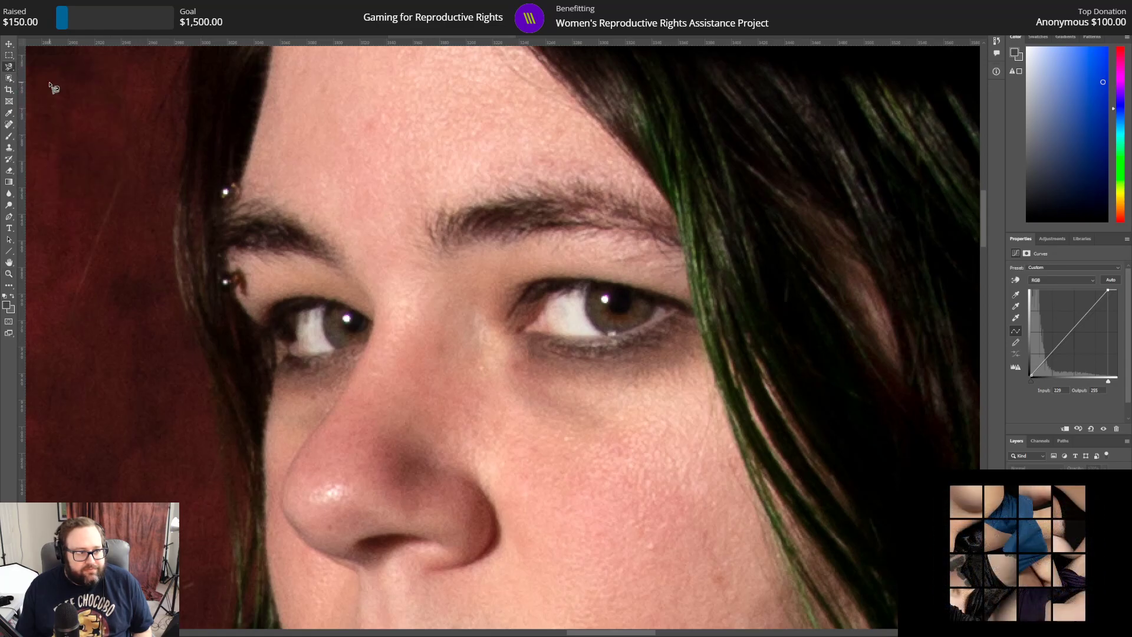
pyautogui.click(587, 287)
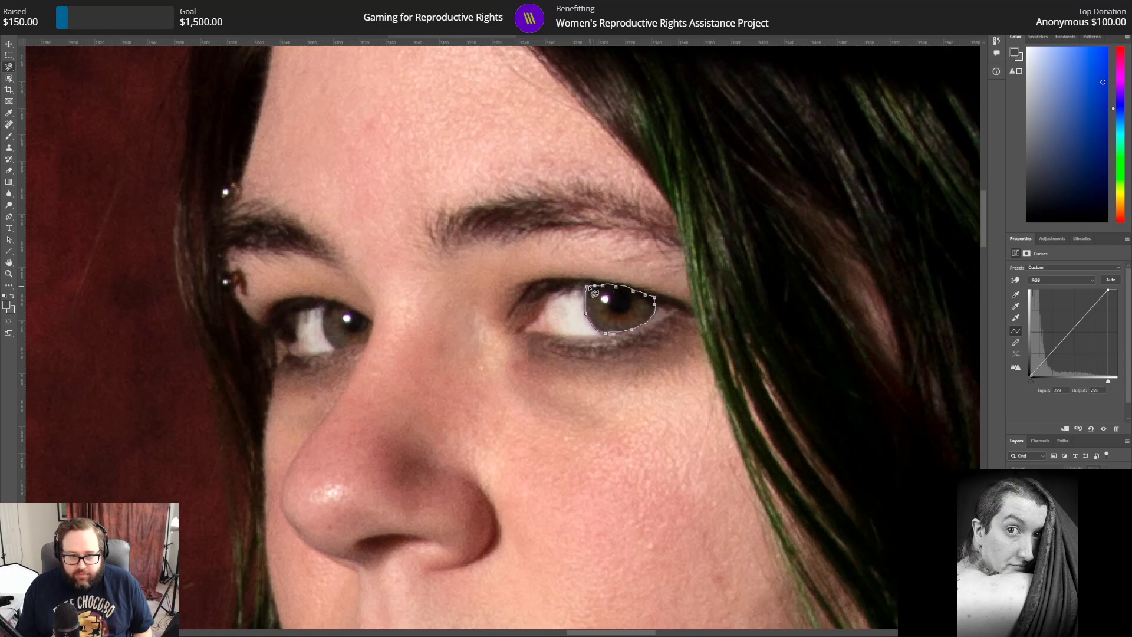
pyautogui.click(592, 291)
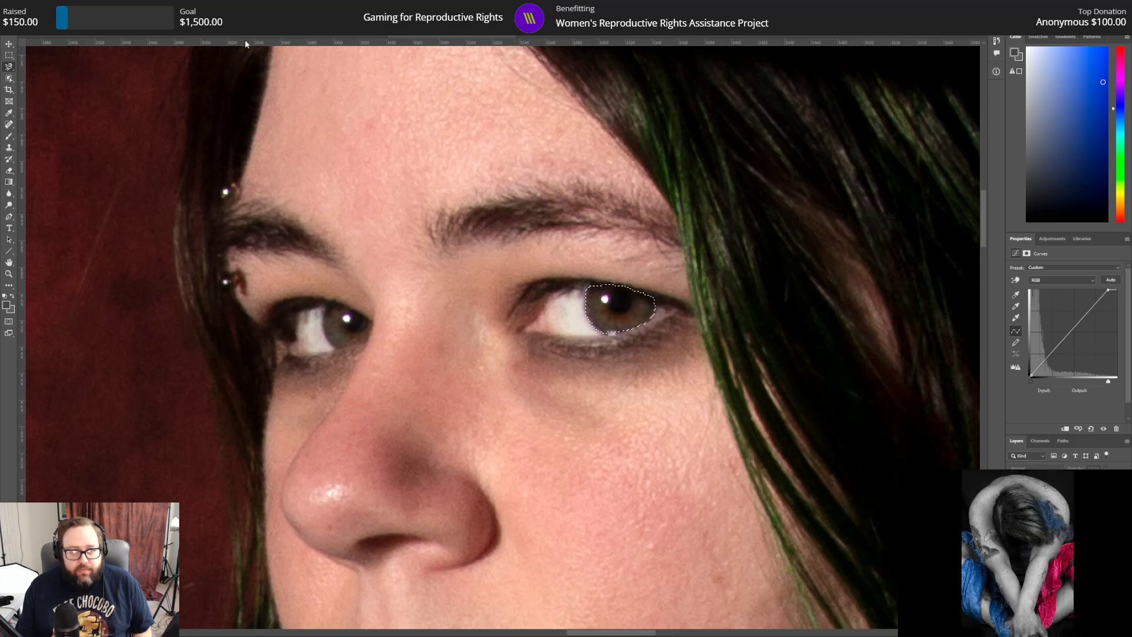
# Step: On the portrait's pixel layer, refine the iris selection with a 3 px radius, smoothing of 3 and a 3 px feather
pyautogui.click(1055, 530)
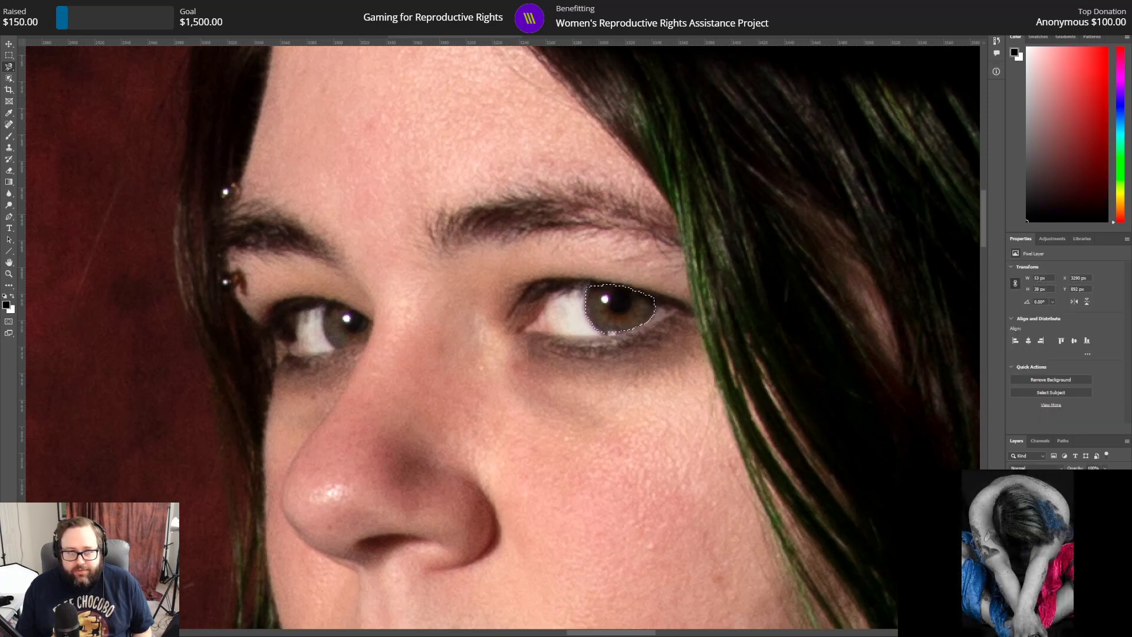
pyautogui.hotkey('ctrl', 'alt', 'r')
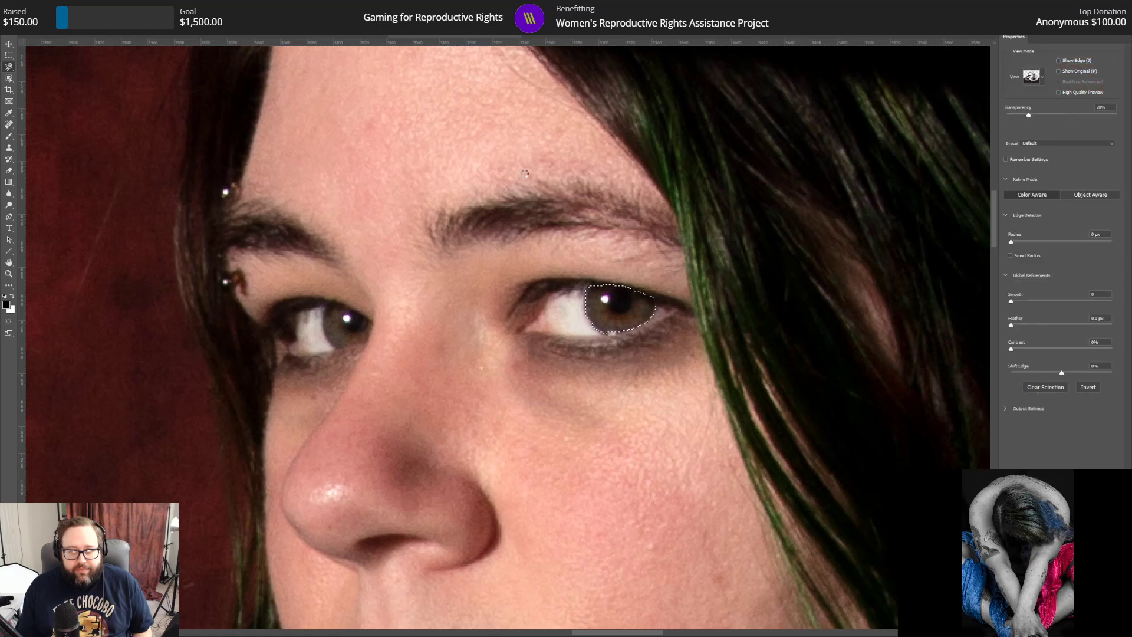
pyautogui.click(1033, 231)
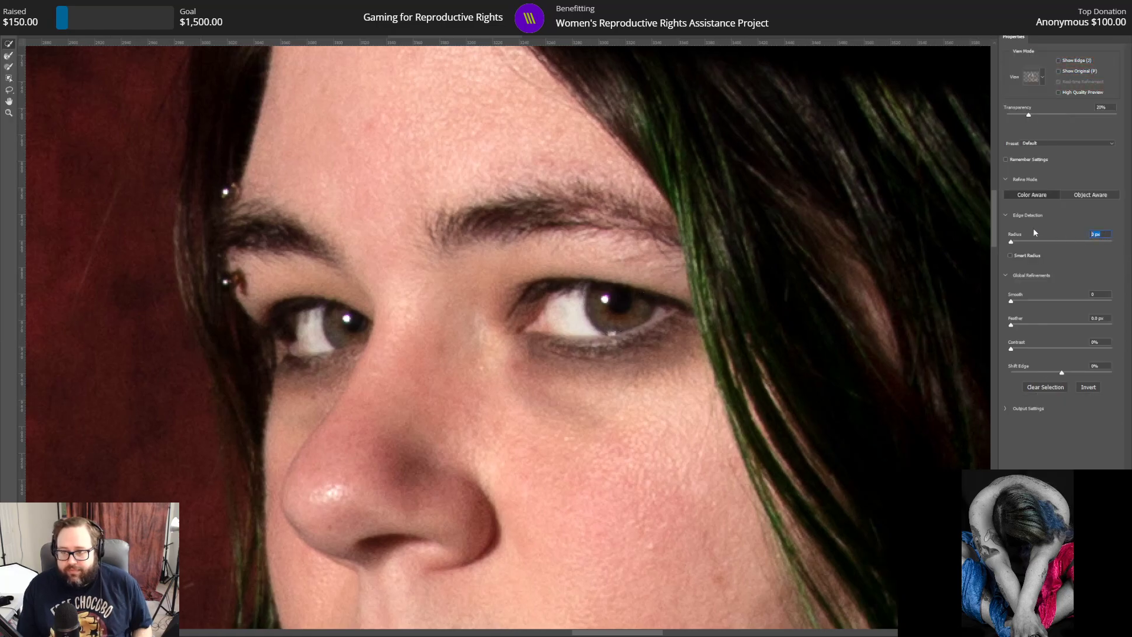
pyautogui.write('3')
pyautogui.press('Tab')
pyautogui.write('3')
pyautogui.press('Tab')
pyautogui.write('3')
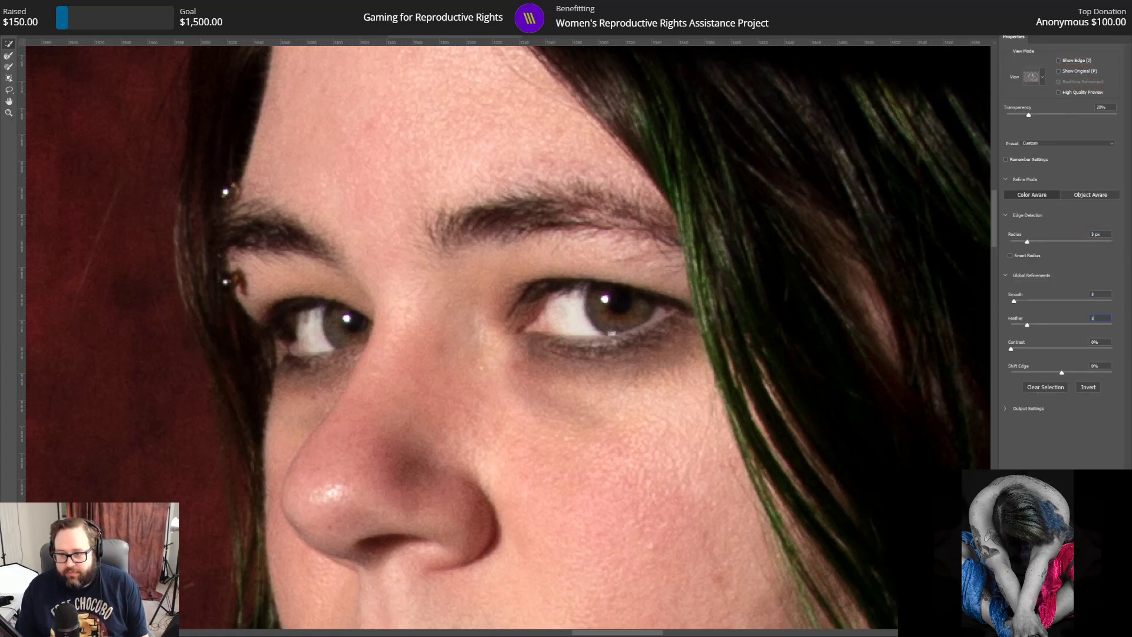
pyautogui.press('Return')
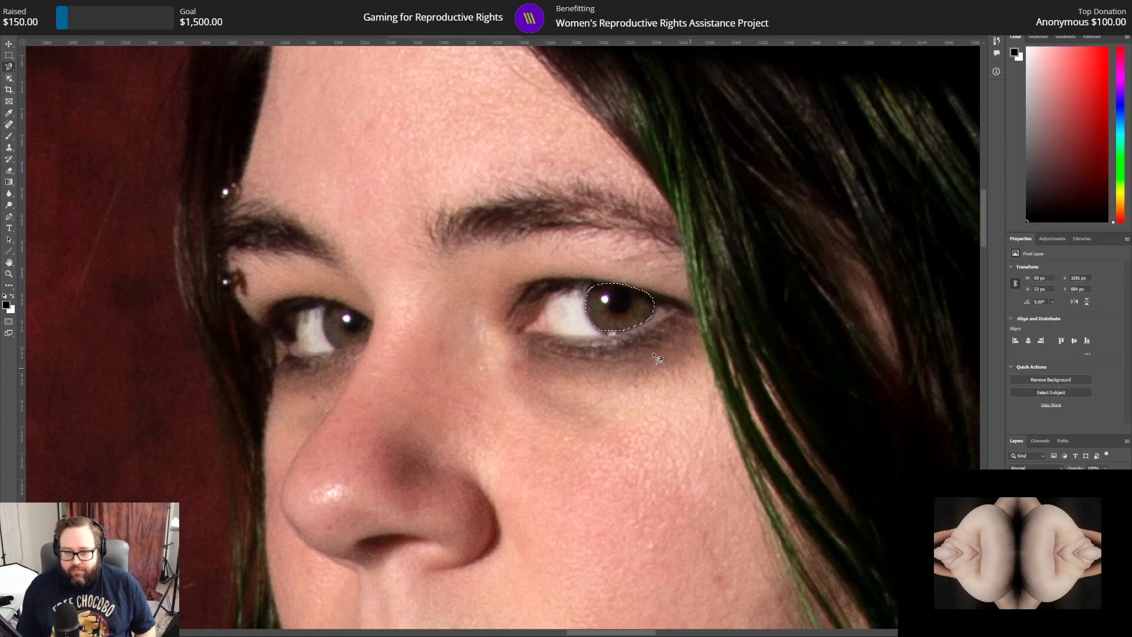
# Step: Copy the selected iris to its own layer and brighten only that layer with a Curves point at about input 58, output 222
pyautogui.rightClick(618, 311)
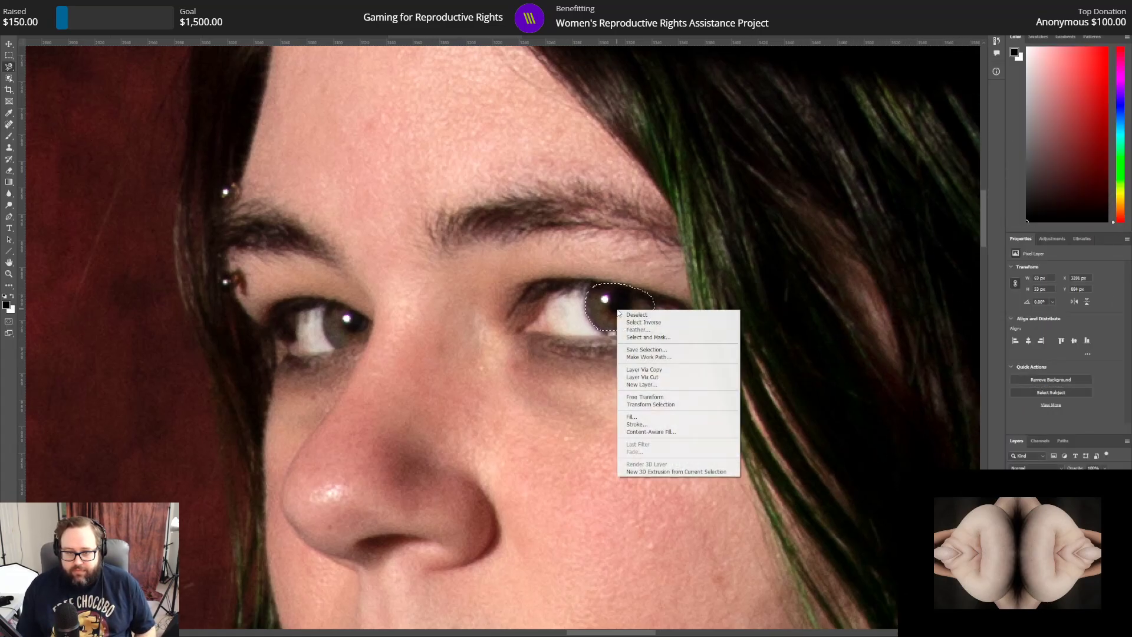
pyautogui.click(654, 370)
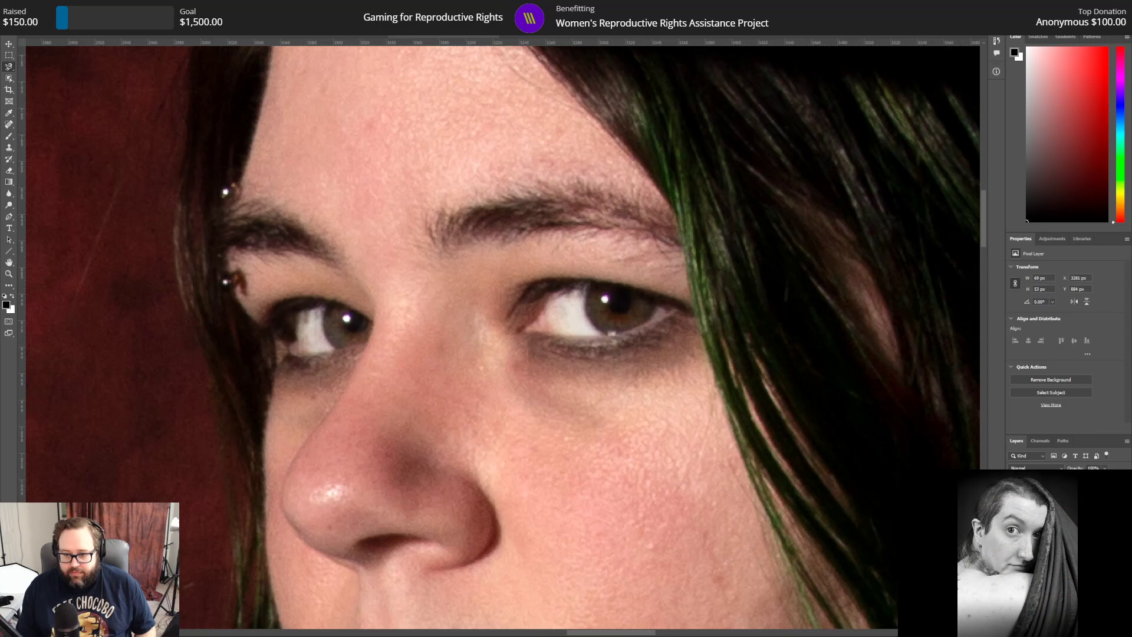
pyautogui.click(1060, 239)
pyautogui.click(1051, 259)
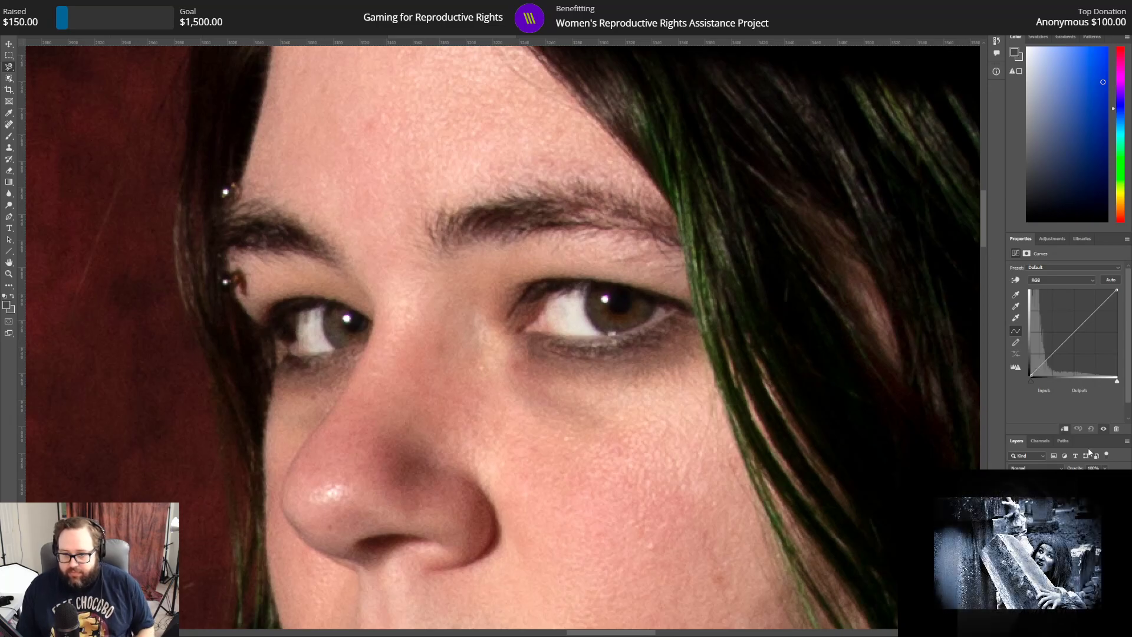
pyautogui.moveTo(1057, 349); pyautogui.dragTo(1053, 308)
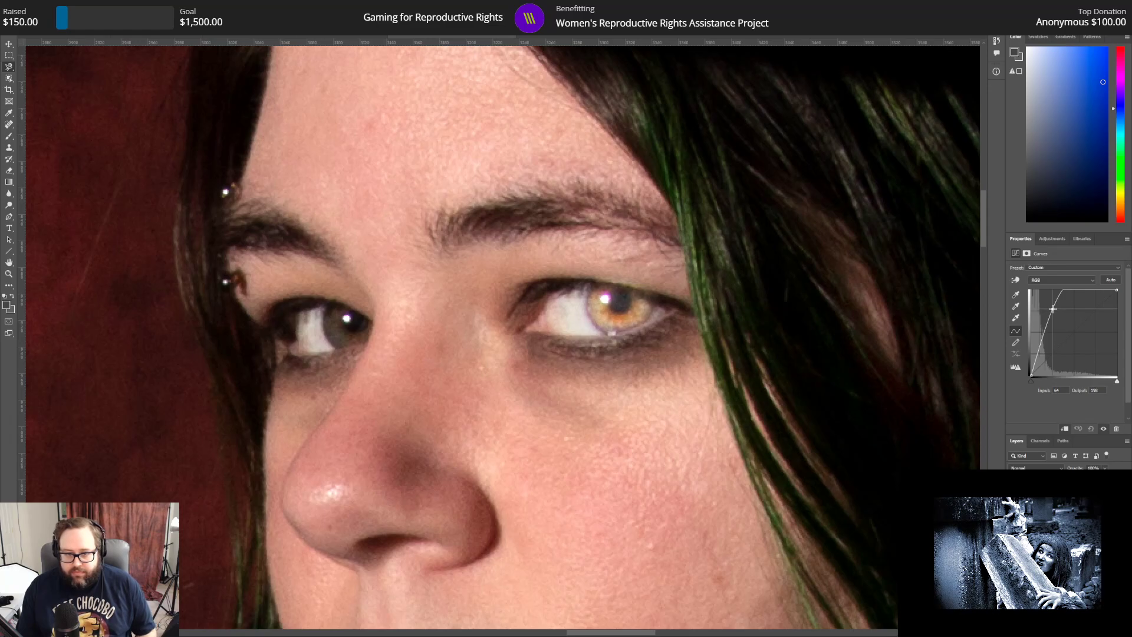
pyautogui.moveTo(1053, 309); pyautogui.dragTo(1051, 299)
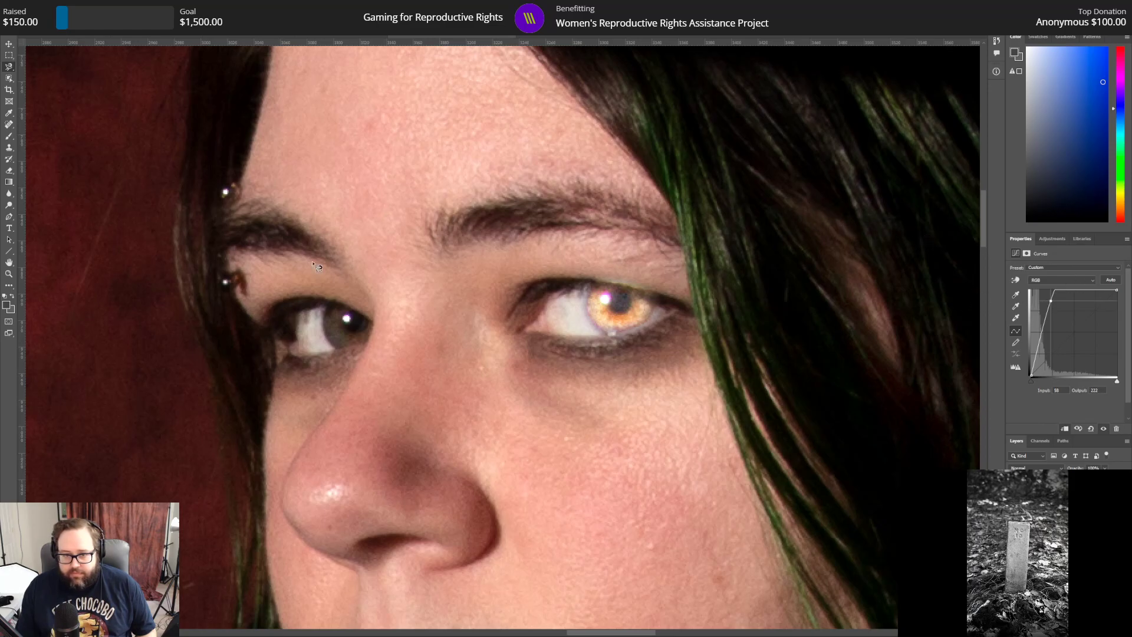
# Step: Add a Hue/Saturation adjustment for the brightened iris and shift its hue from orange to vivid green
pyautogui.click(1051, 238)
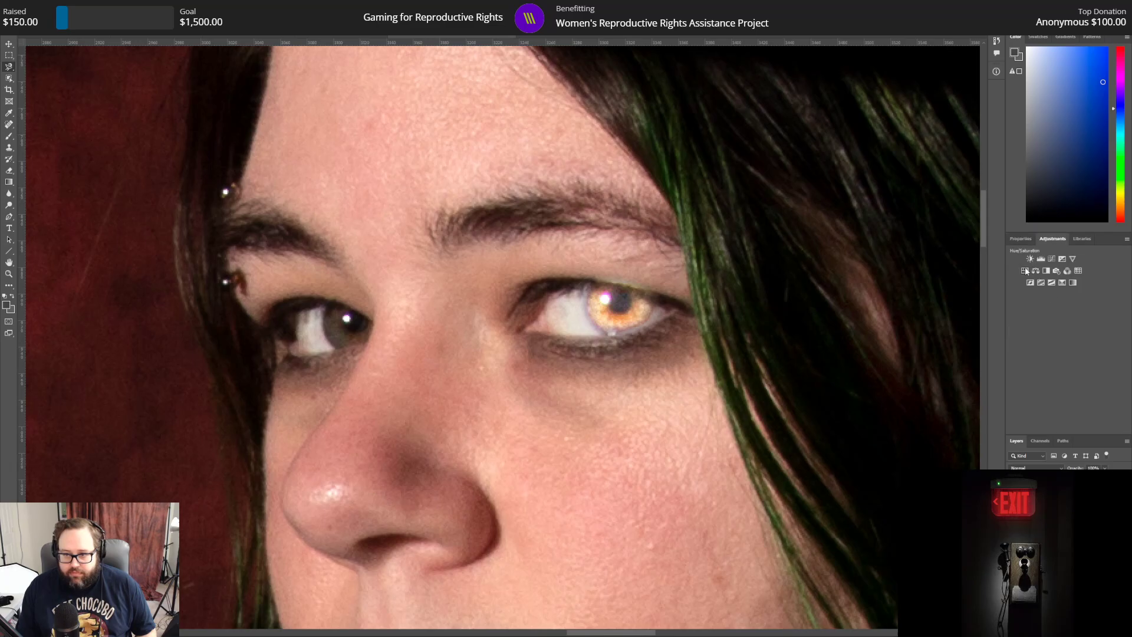
pyautogui.click(1026, 270)
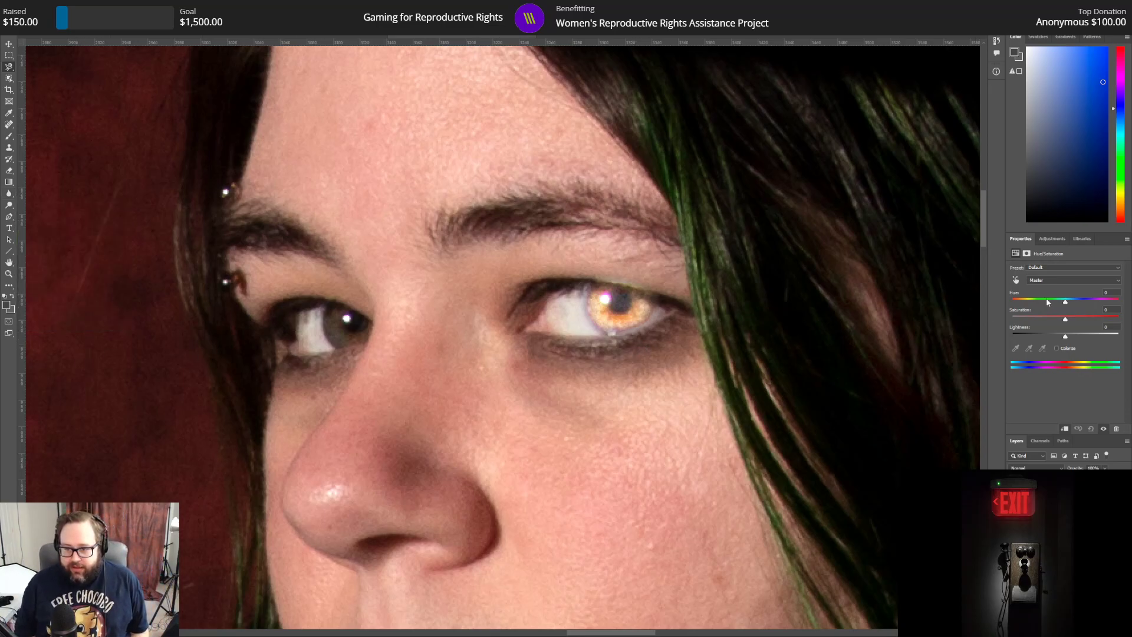
pyautogui.moveTo(1065, 303)
pyautogui.mouseDown()
pyautogui.moveTo(1024, 304)
pyautogui.moveTo(1087, 302)
pyautogui.mouseUp()
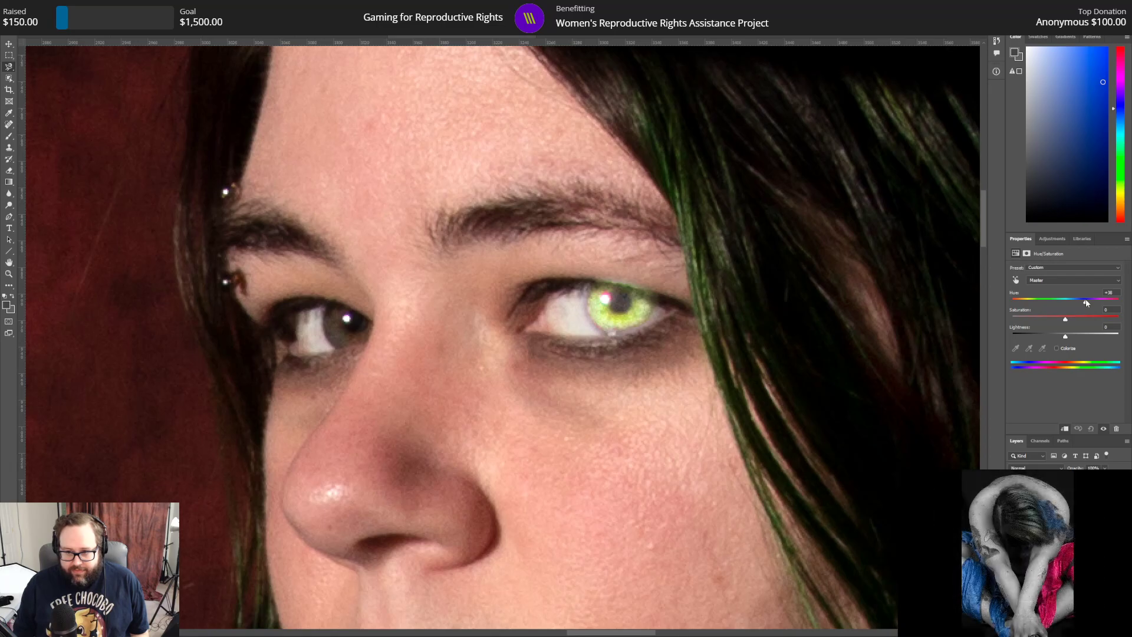
pyautogui.moveTo(1085, 298)
pyautogui.mouseDown()
pyautogui.moveTo(1129, 302)
pyautogui.moveTo(1092, 303)
pyautogui.mouseUp()
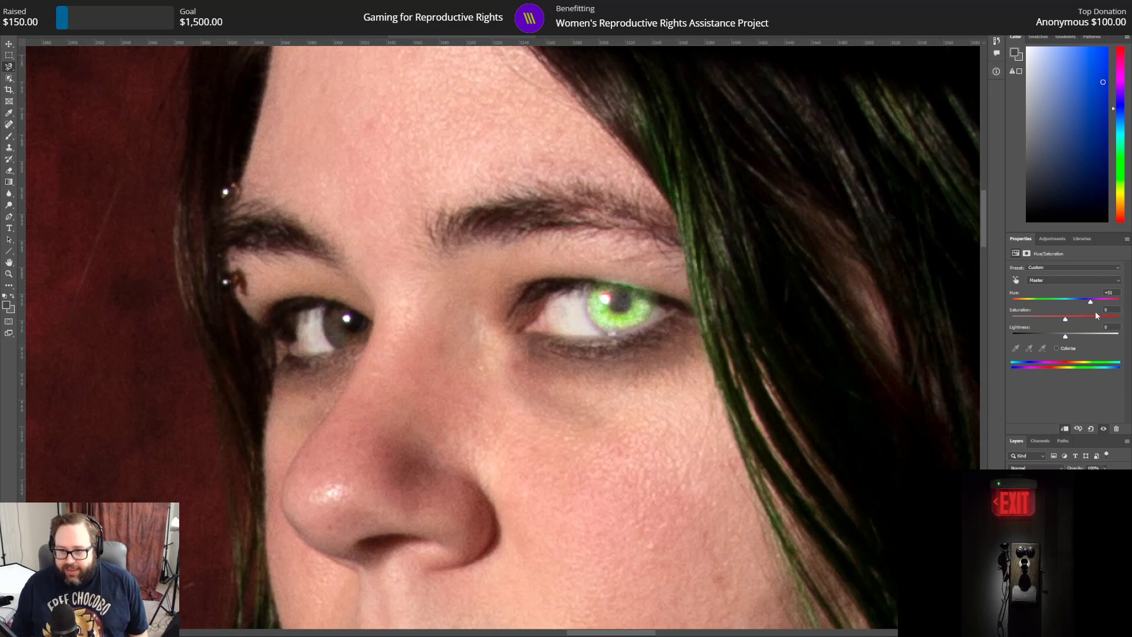
pyautogui.moveTo(1090, 304)
pyautogui.mouseDown()
pyautogui.moveTo(1078, 301)
pyautogui.moveTo(1114, 302)
pyautogui.moveTo(1096, 301)
pyautogui.mouseUp()
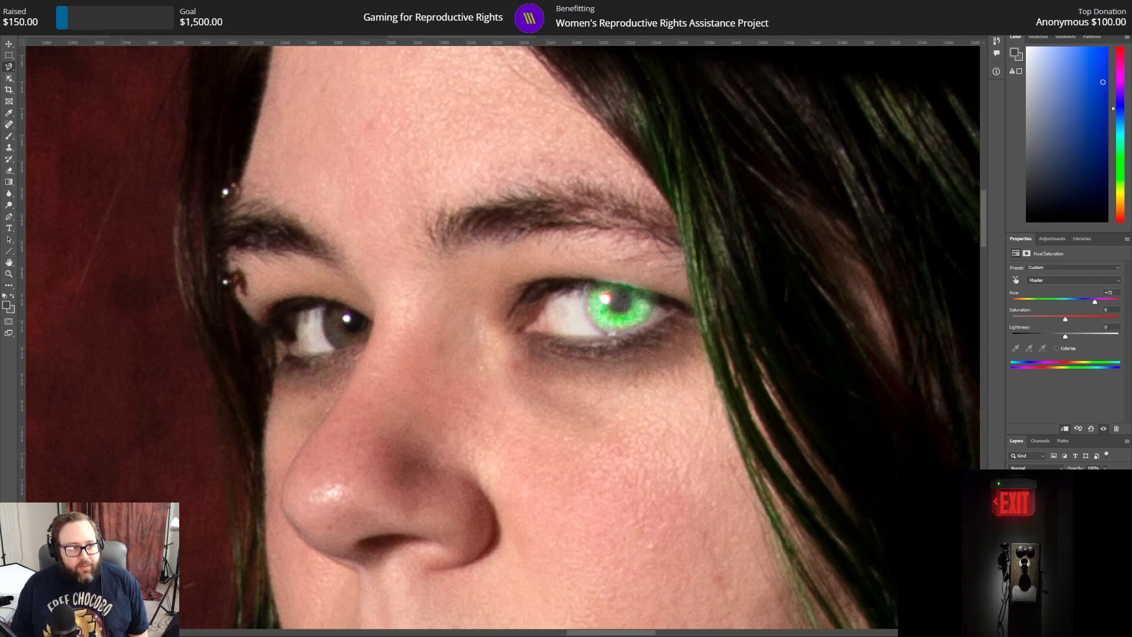
# Step: With the whole portrait in view, shift the iris hue slightly back toward yellow and lower its lightness to -37
pyautogui.click(9, 273)
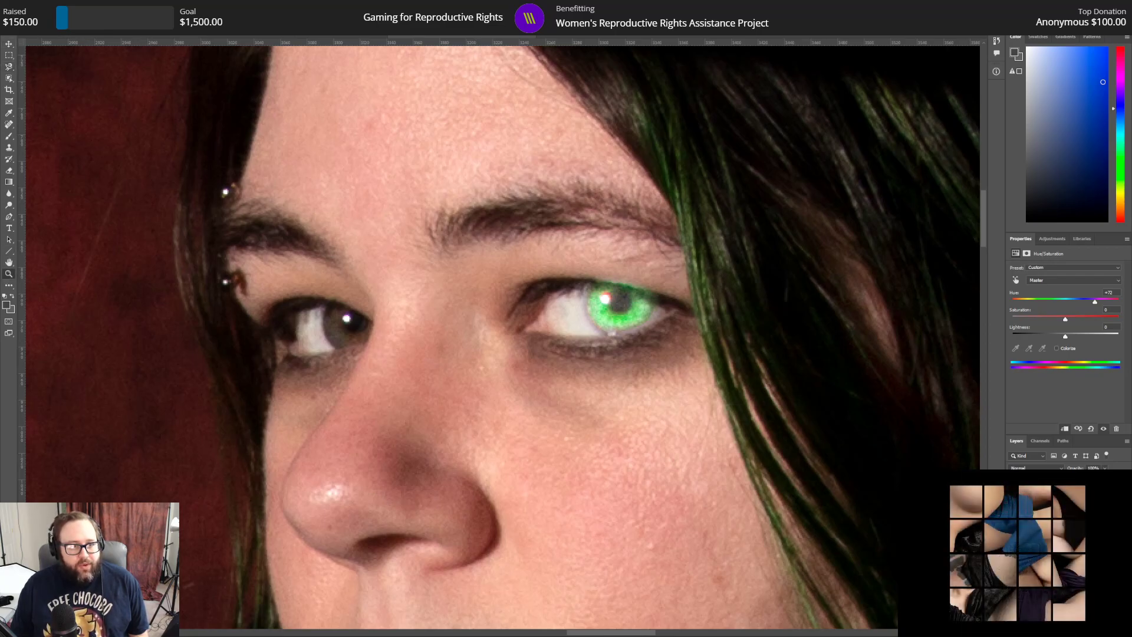
pyautogui.hotkey('ctrl', '0')
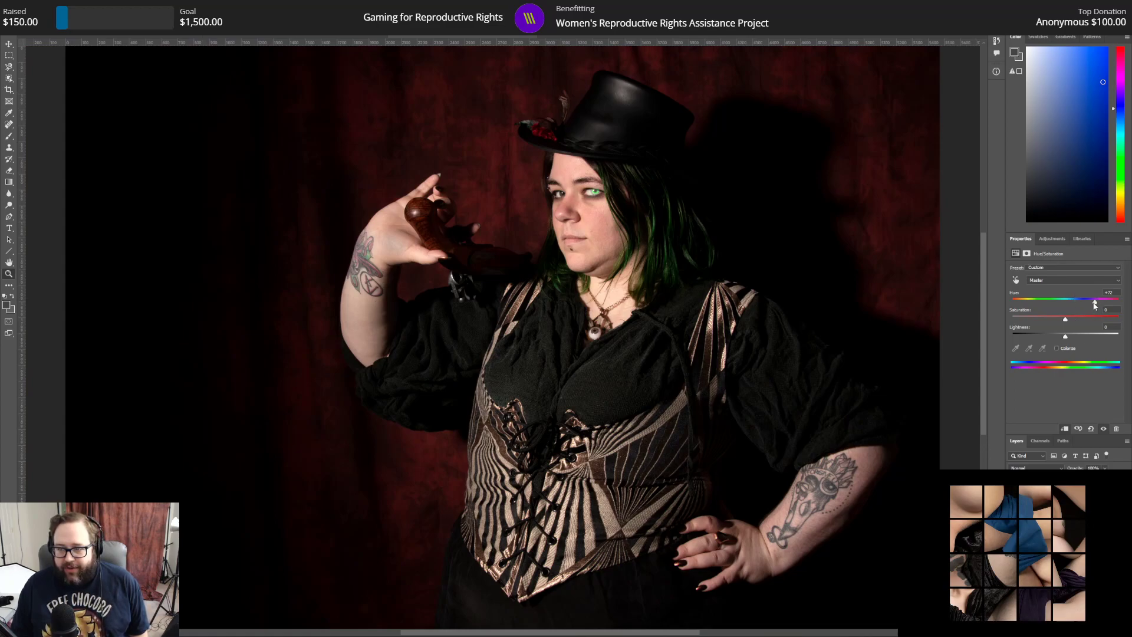
pyautogui.moveTo(1094, 304)
pyautogui.mouseDown()
pyautogui.moveTo(961, 300)
pyautogui.moveTo(1118, 304)
pyautogui.moveTo(1095, 304)
pyautogui.mouseUp()
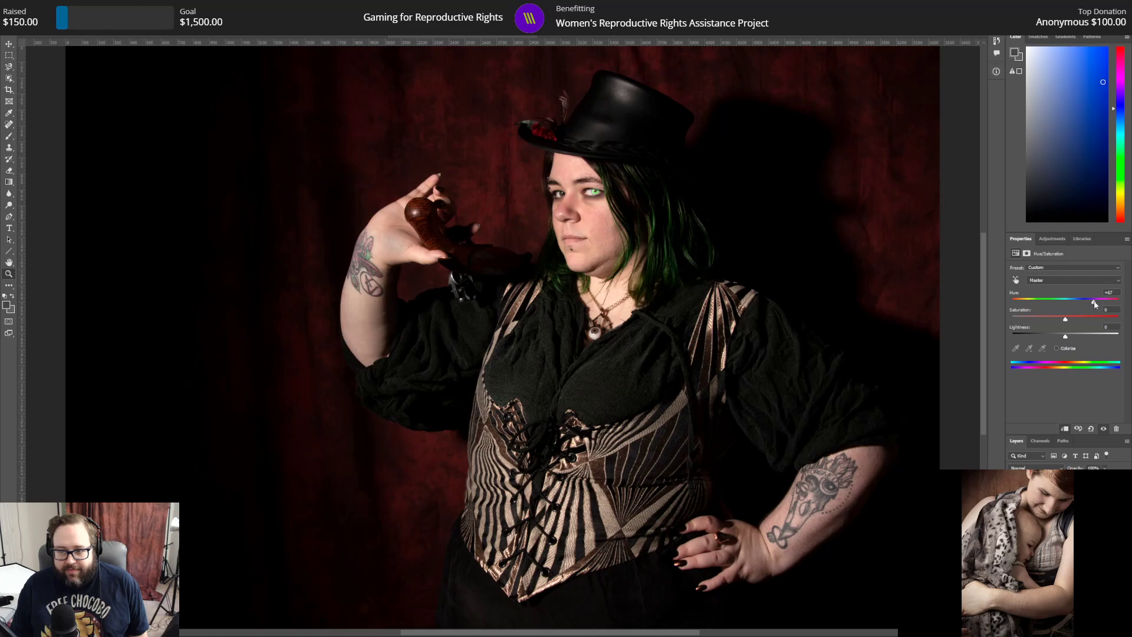
pyautogui.moveTo(1097, 304); pyautogui.dragTo(1091, 304)
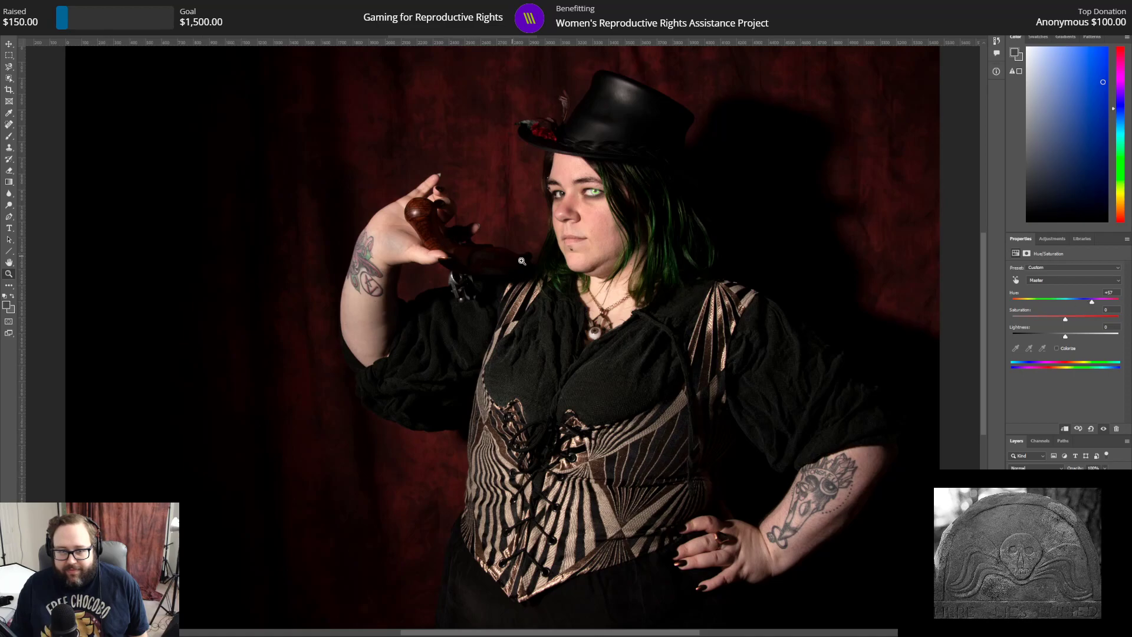
pyautogui.moveTo(1065, 336); pyautogui.dragTo(1041, 337)
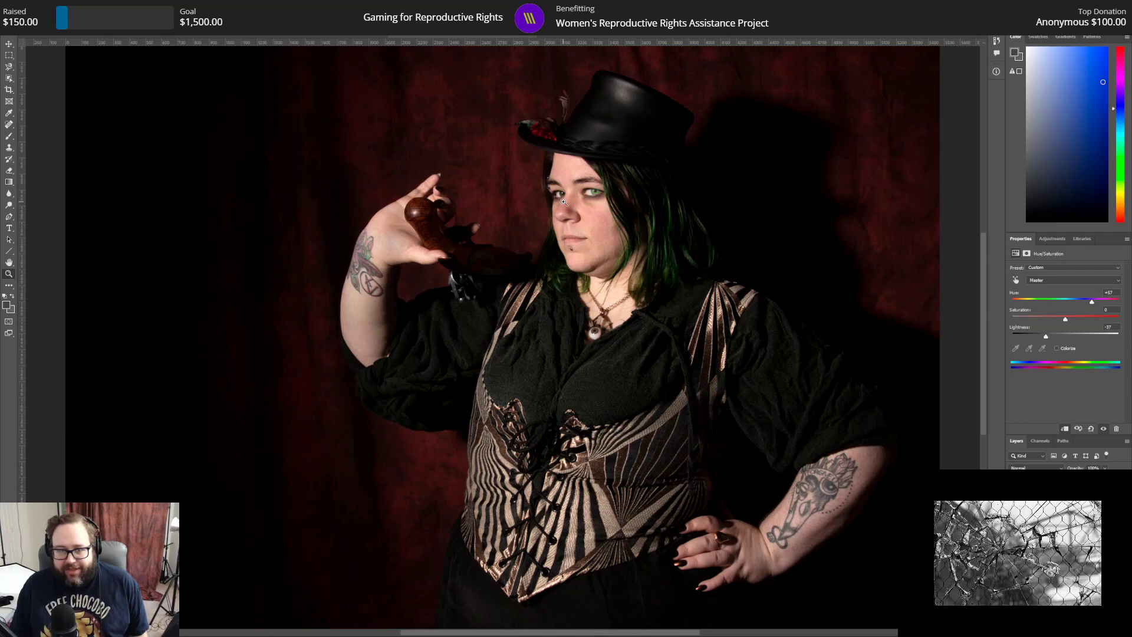
# Step: Try erasing the green spill along the upper eyelid on the copied iris layer with a hard-edged eraser
pyautogui.moveTo(588, 193); pyautogui.dragTo(589, 172)
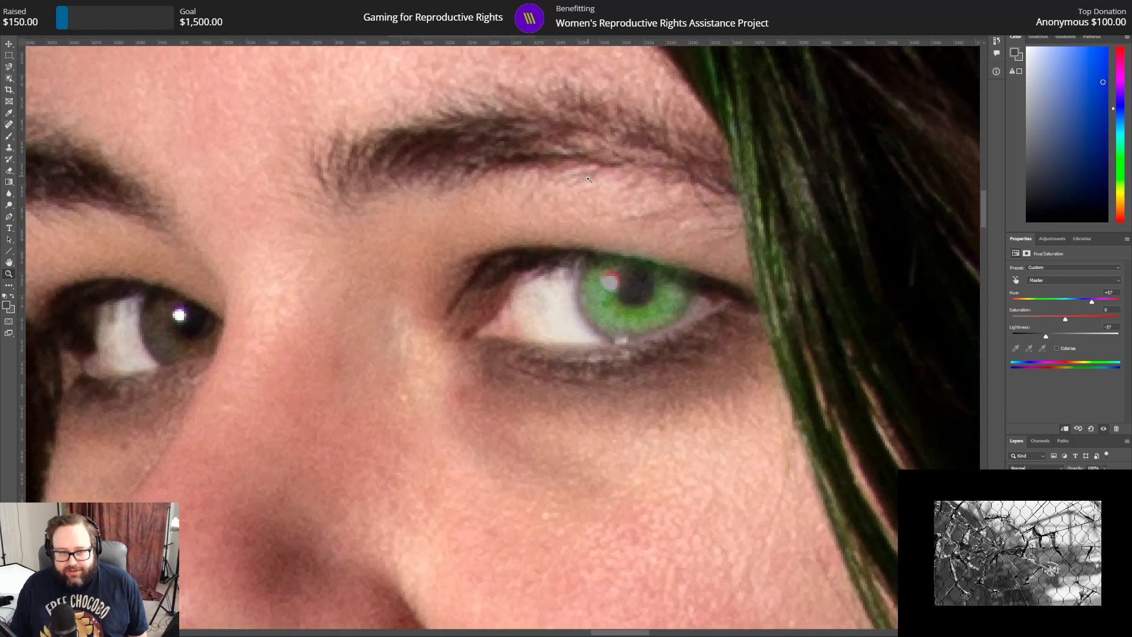
pyautogui.click(10, 172)
pyautogui.click(40, 19)
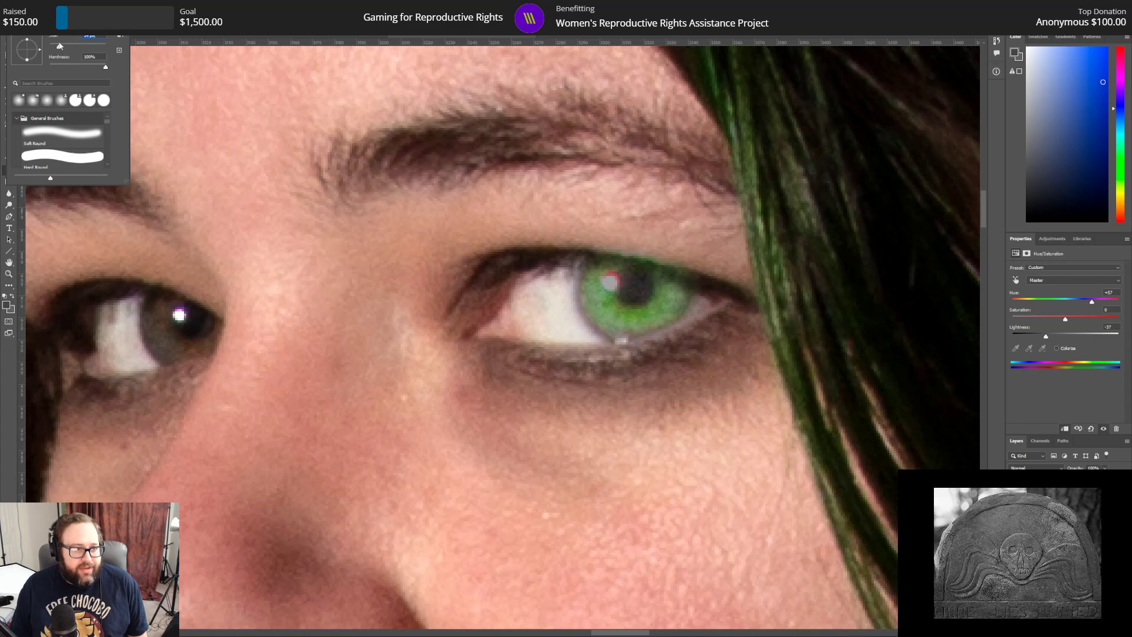
pyautogui.click(606, 230)
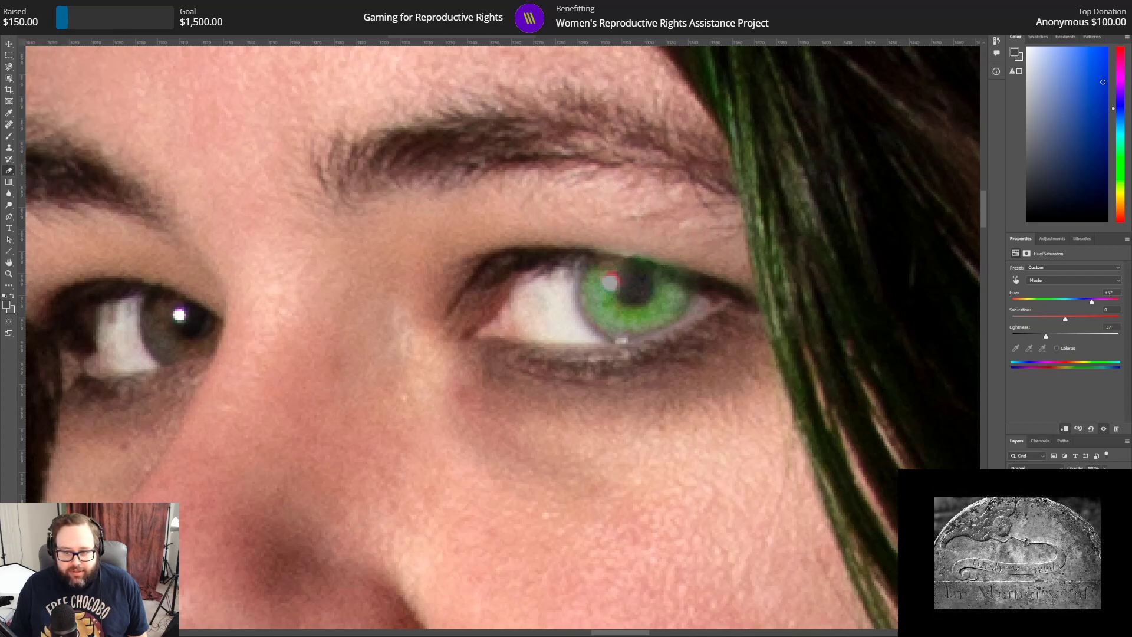
pyautogui.click(1055, 531)
pyautogui.click(623, 239)
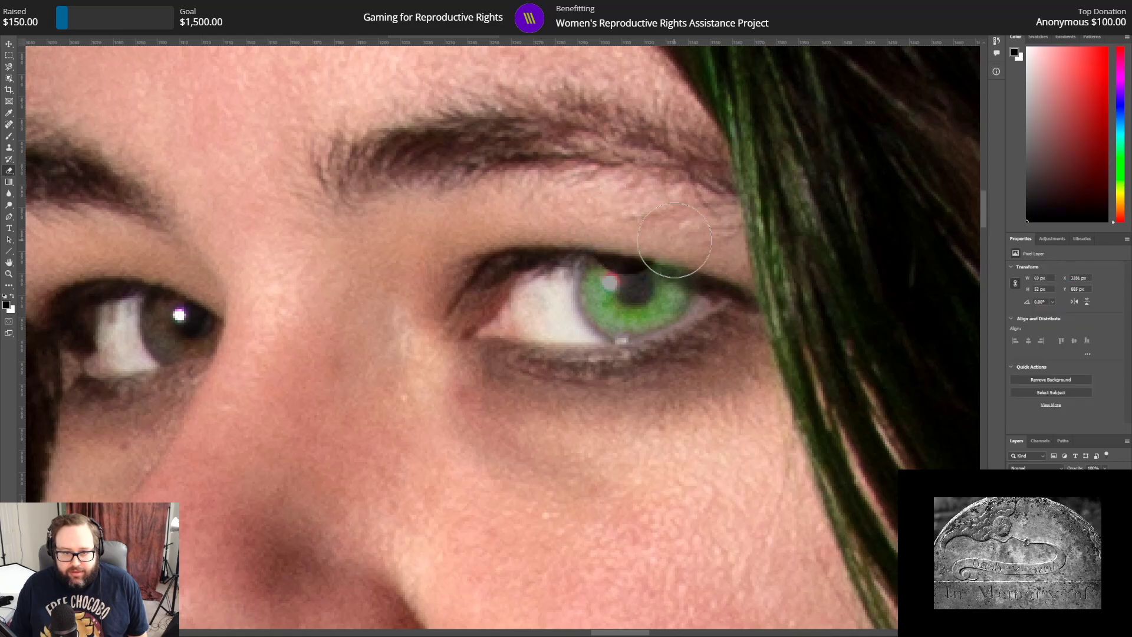
pyautogui.hotkey('ctrl', 'z')
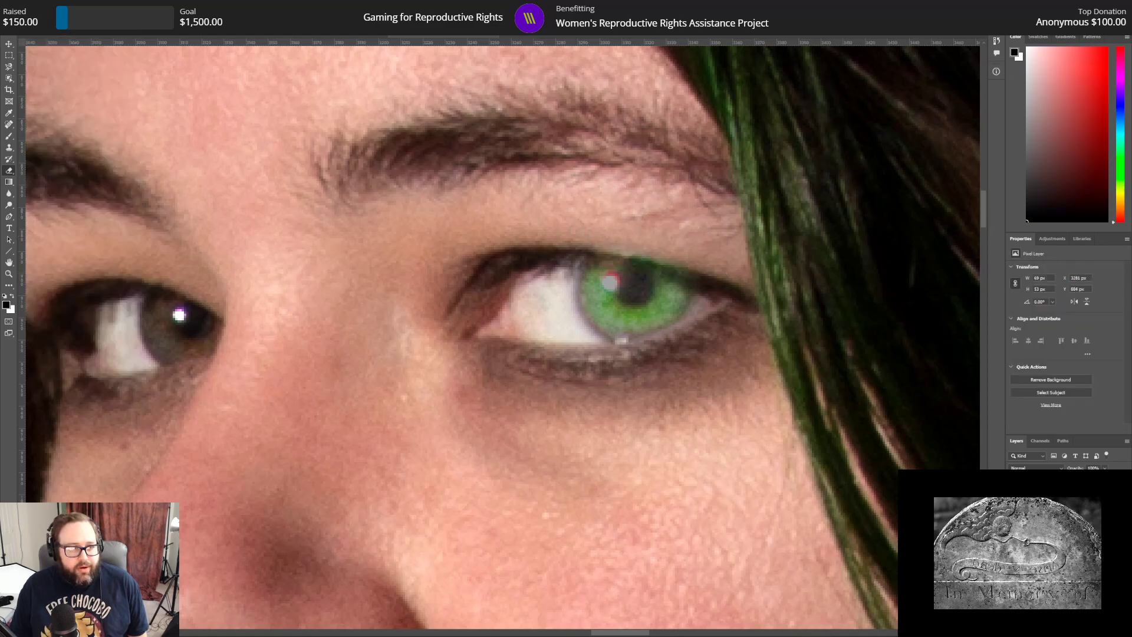
# Step: Set the eraser's hardness to 0% and erase the green fringe along the upper eyelid on the copied iris layer
pyautogui.click(31, 7)
pyautogui.click(53, 17)
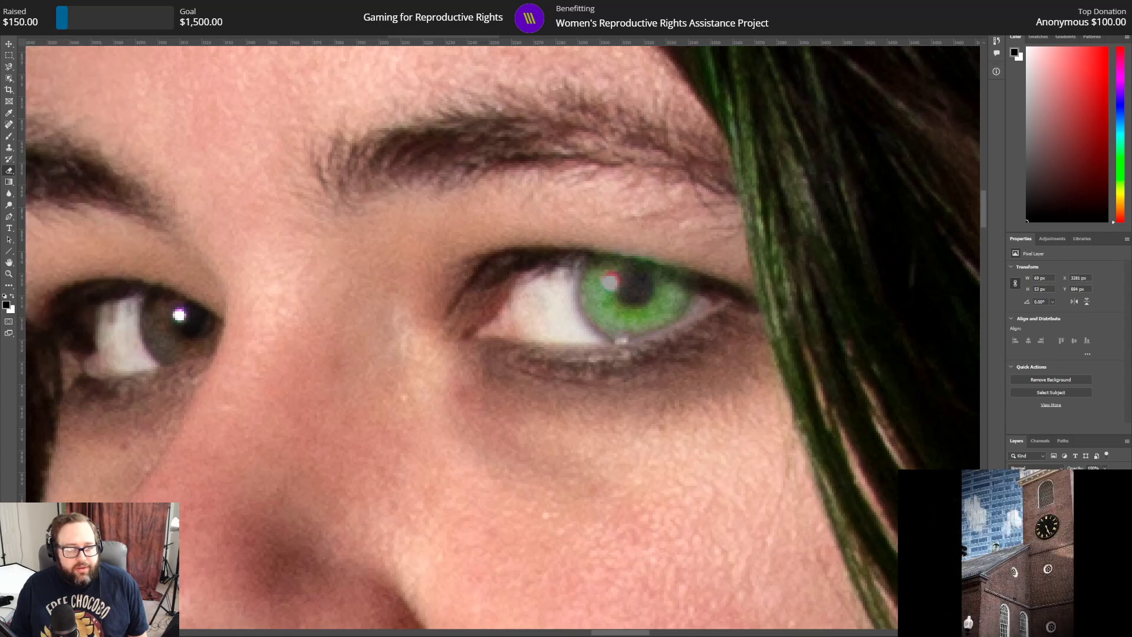
pyautogui.click(43, 18)
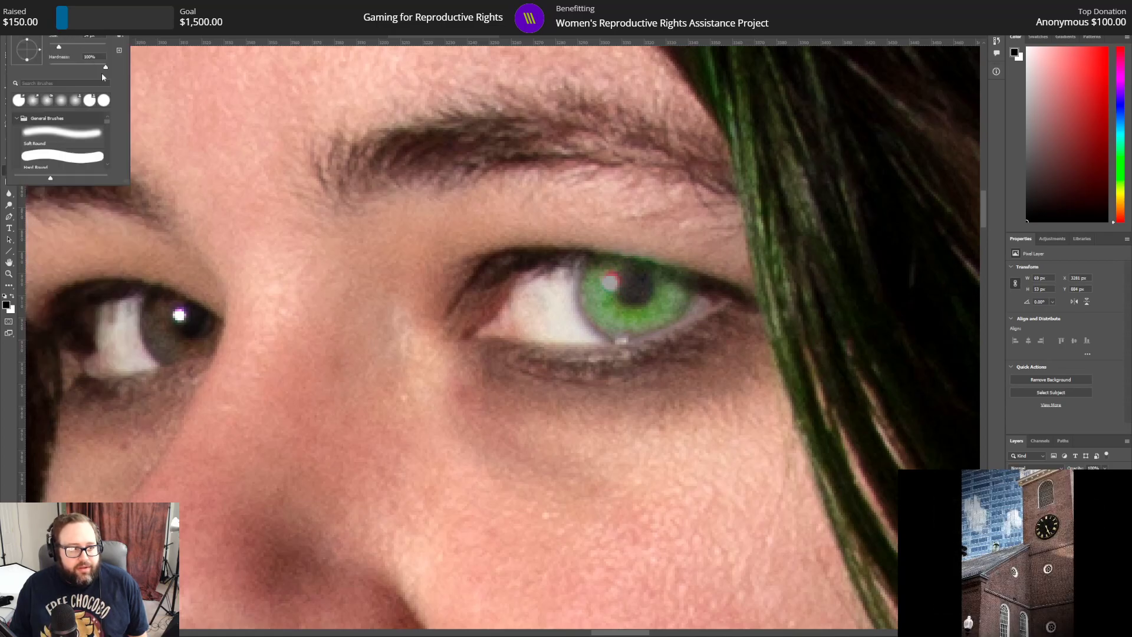
pyautogui.moveTo(107, 68); pyautogui.dragTo(49, 68)
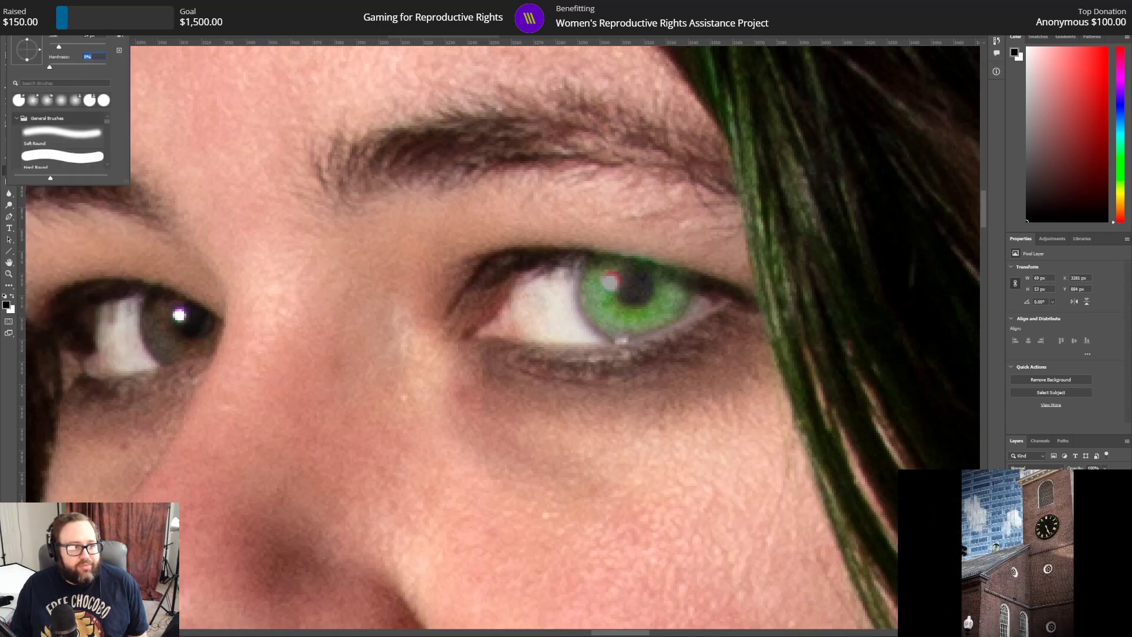
pyautogui.click(664, 20)
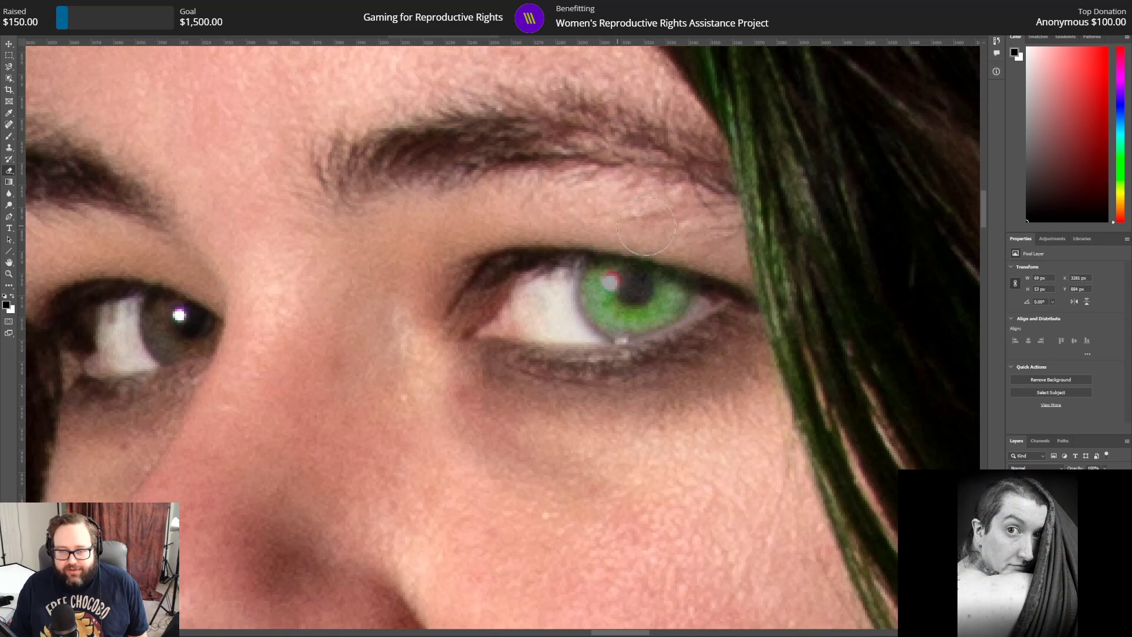
pyautogui.moveTo(709, 258)
pyautogui.mouseDown()
pyautogui.moveTo(669, 237)
pyautogui.moveTo(589, 226)
pyautogui.mouseUp()
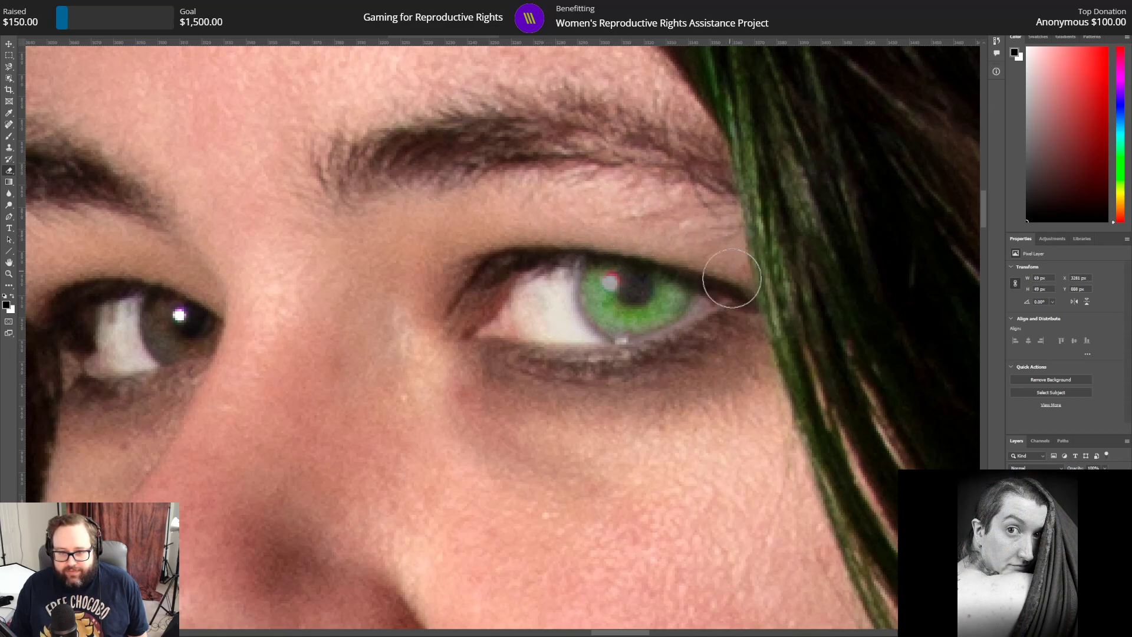
pyautogui.moveTo(661, 246); pyautogui.dragTo(586, 231)
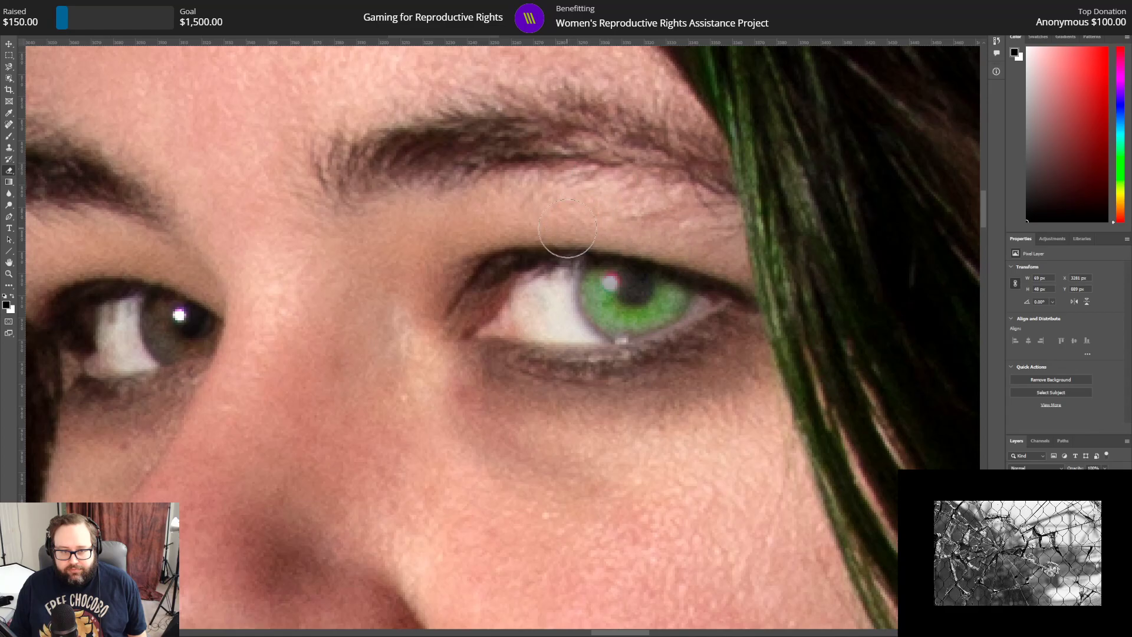
pyautogui.moveTo(676, 241); pyautogui.dragTo(710, 252)
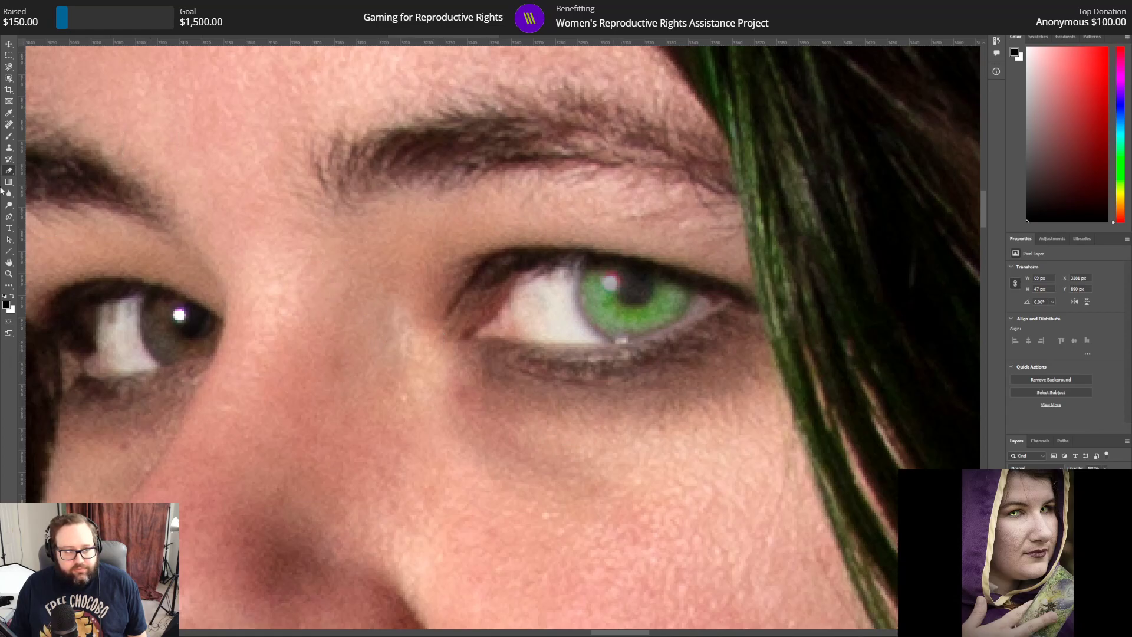
# Step: Darken the pupil of the green eye with a small black brush at 0% hardness, sized to the pupil
pyautogui.click(9, 136)
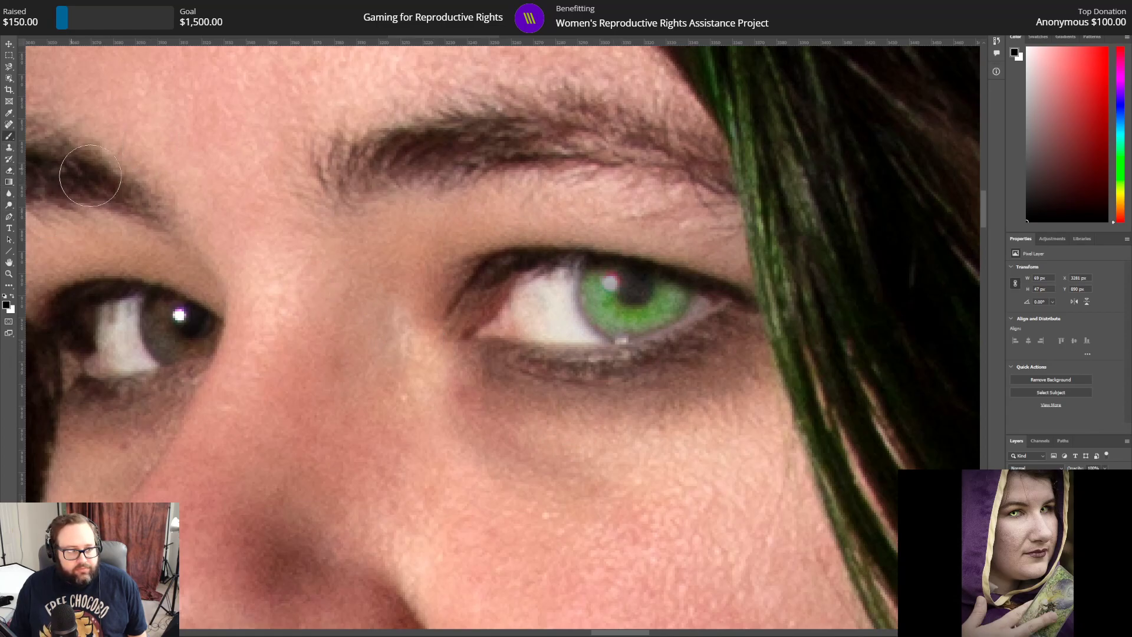
pyautogui.click(44, 21)
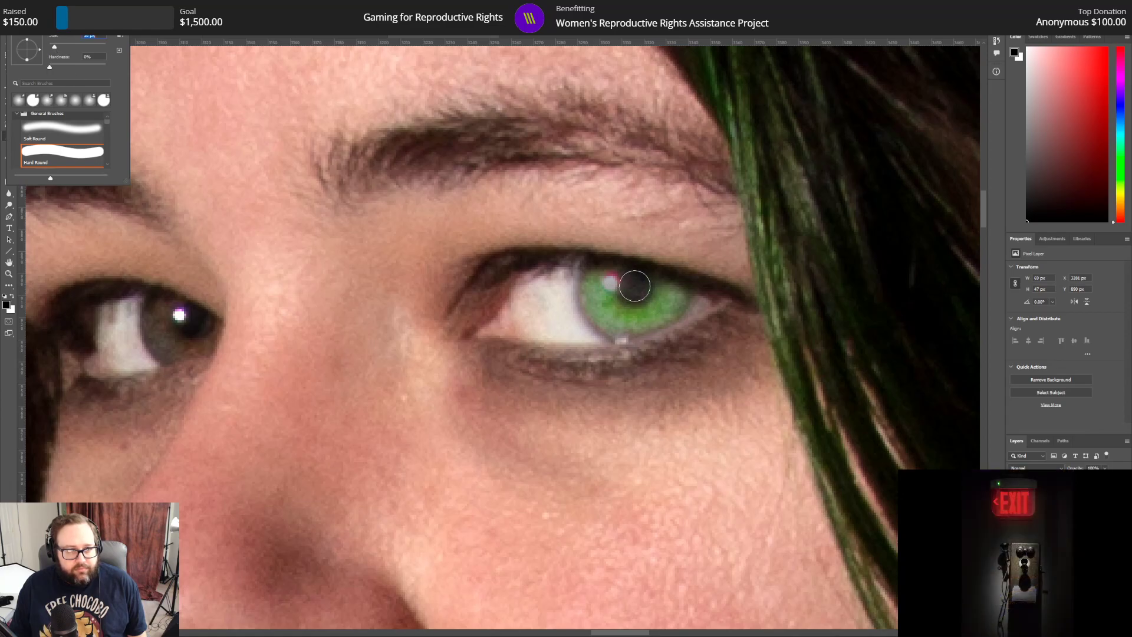
pyautogui.click(634, 286)
pyautogui.click(634, 286)
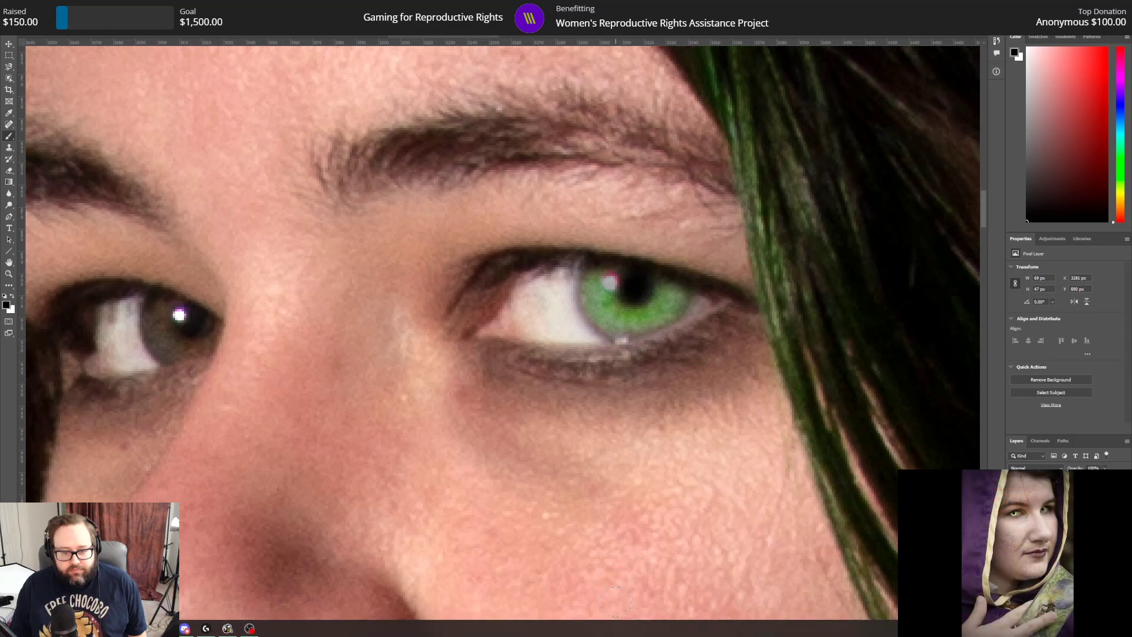
# Step: On the full portrait layer, select the iris of the subject's other, still brown eye with the Magnetic Lasso
pyautogui.moveTo(616, 633); pyautogui.dragTo(599, 633)
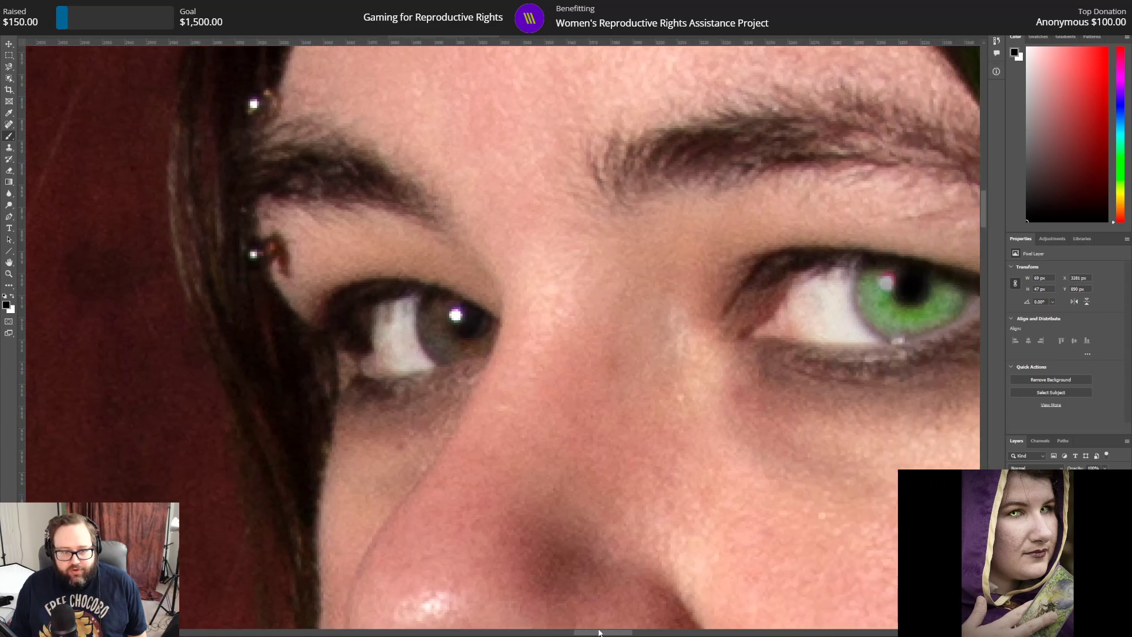
pyautogui.click(1055, 525)
pyautogui.click(10, 67)
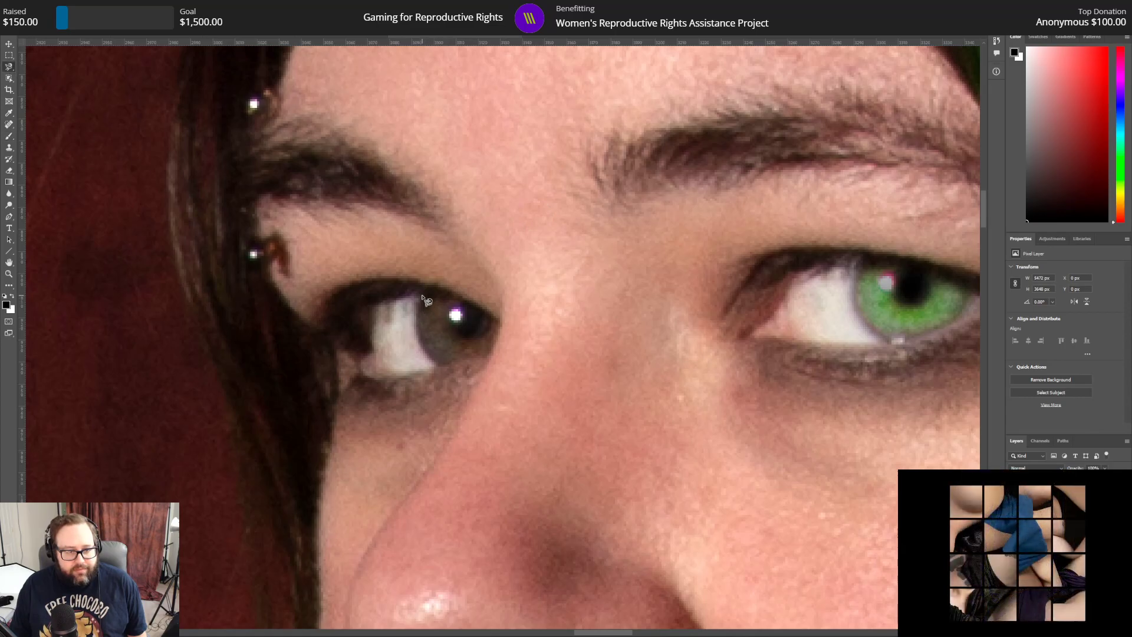
pyautogui.moveTo(421, 294)
pyautogui.mouseDown()
pyautogui.moveTo(416, 335)
pyautogui.moveTo(441, 367)
pyautogui.moveTo(495, 342)
pyautogui.moveTo(469, 302)
pyautogui.moveTo(422, 299)
pyautogui.mouseUp()
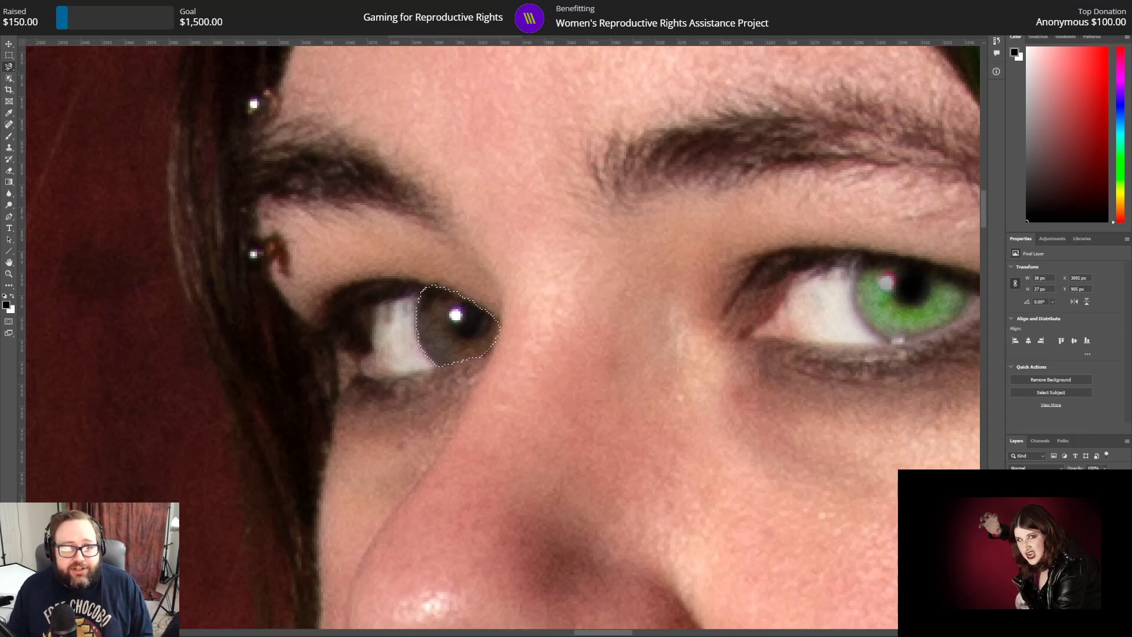
# Step: Refine the iris selection with a 3 px radius and smoothing of 3, and copy it to a new layer
pyautogui.hotkey('ctrl', 'alt', 'r')
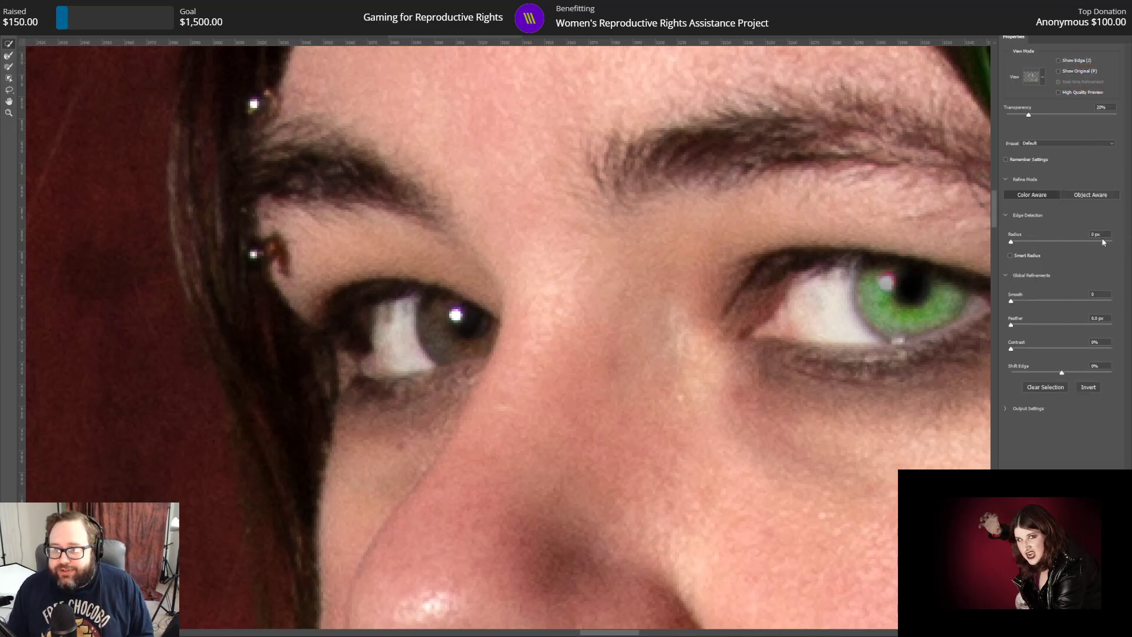
pyautogui.write('3')
pyautogui.press('Tab')
pyautogui.write('3')
pyautogui.press('Tab')
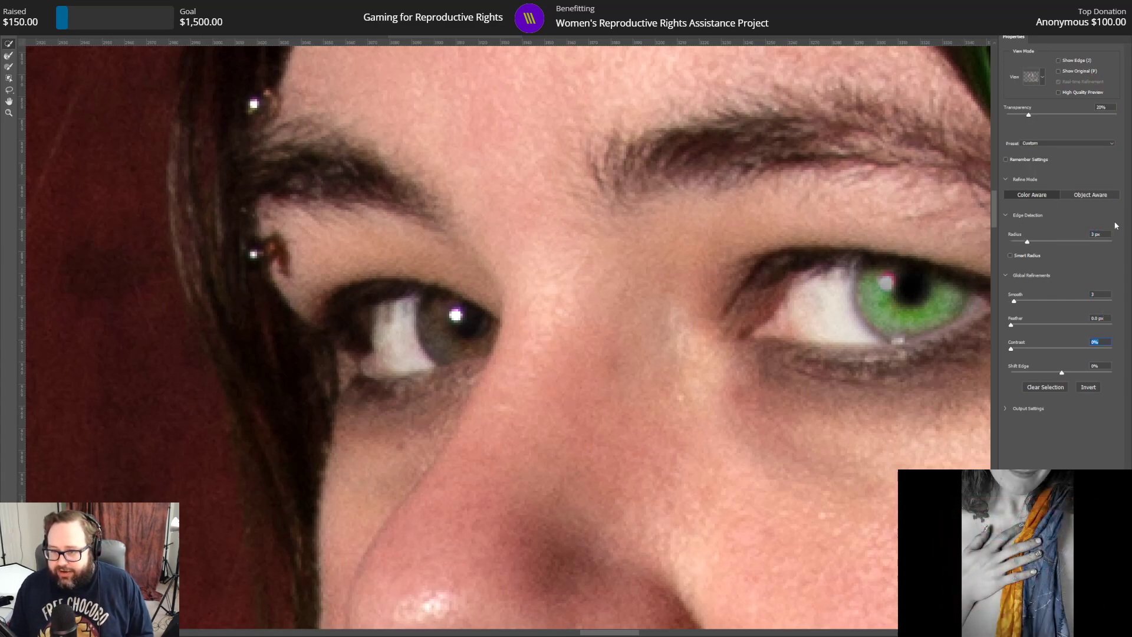
pyautogui.write('3')
pyautogui.press('Return')
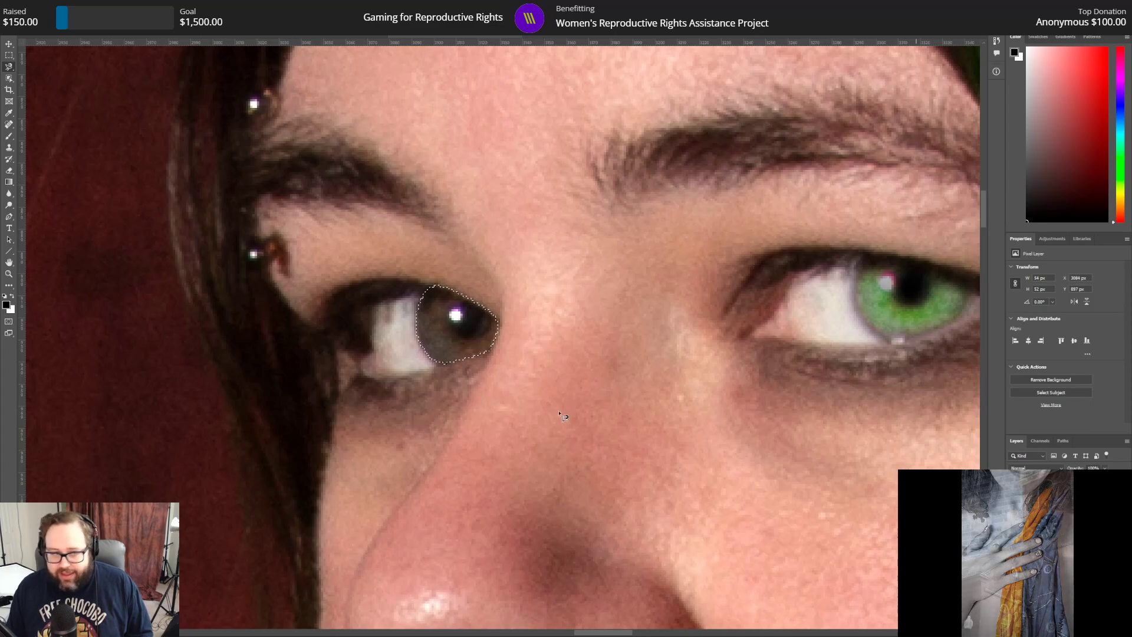
pyautogui.rightClick(447, 329)
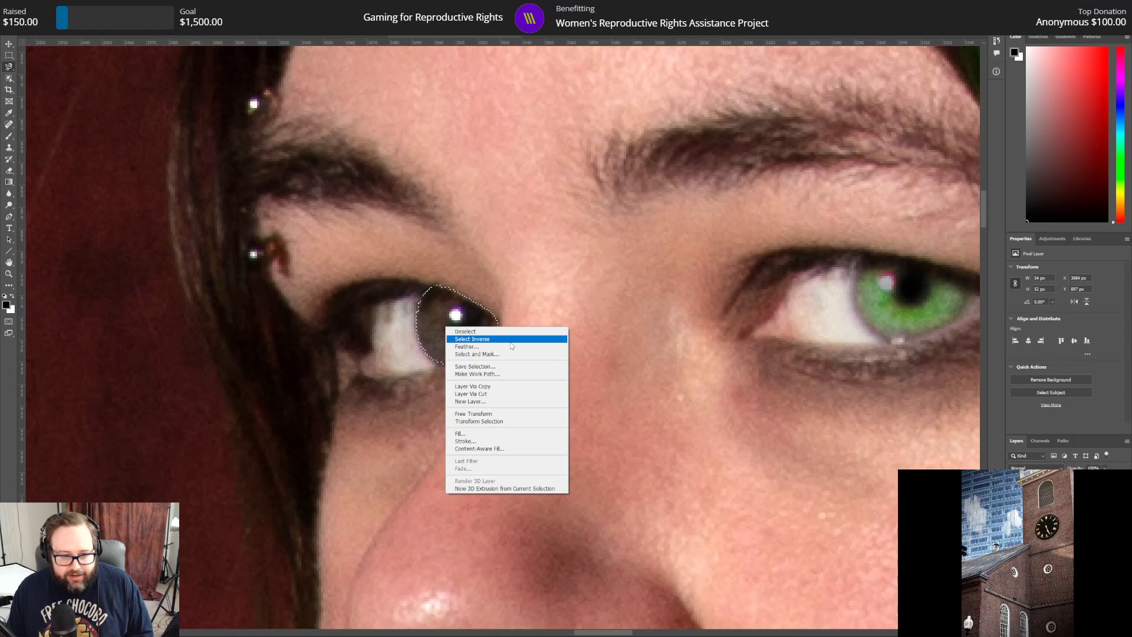
pyautogui.click(491, 386)
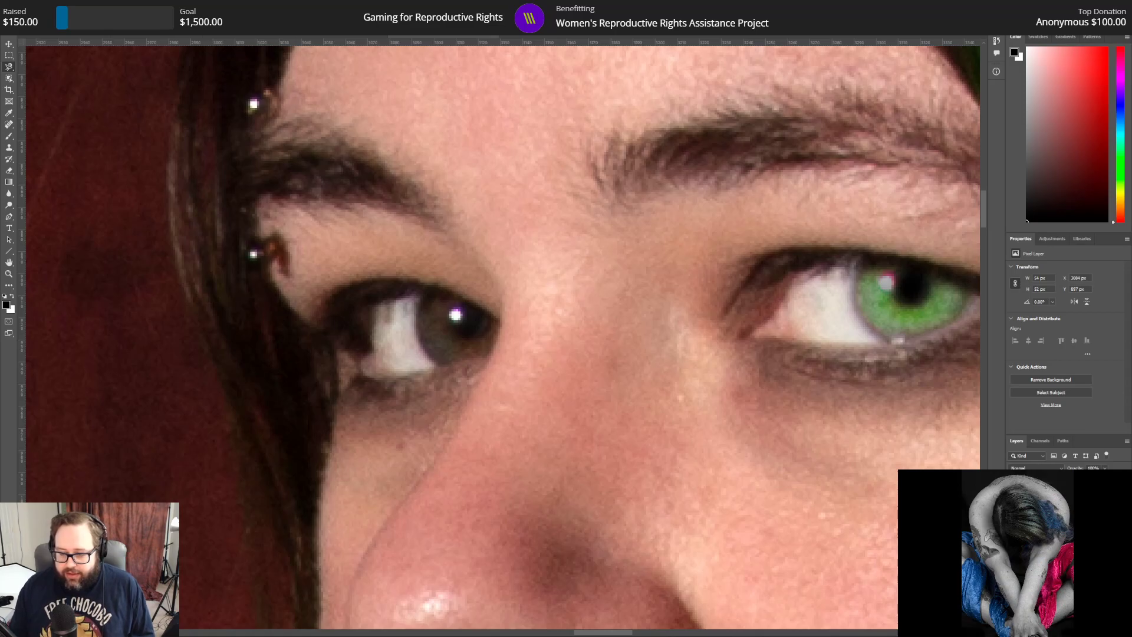
# Step: Add a Curves adjustment clipped to the copied iris layer and brighten the iris by raising the curve steeply in the shadows
pyautogui.click(1053, 239)
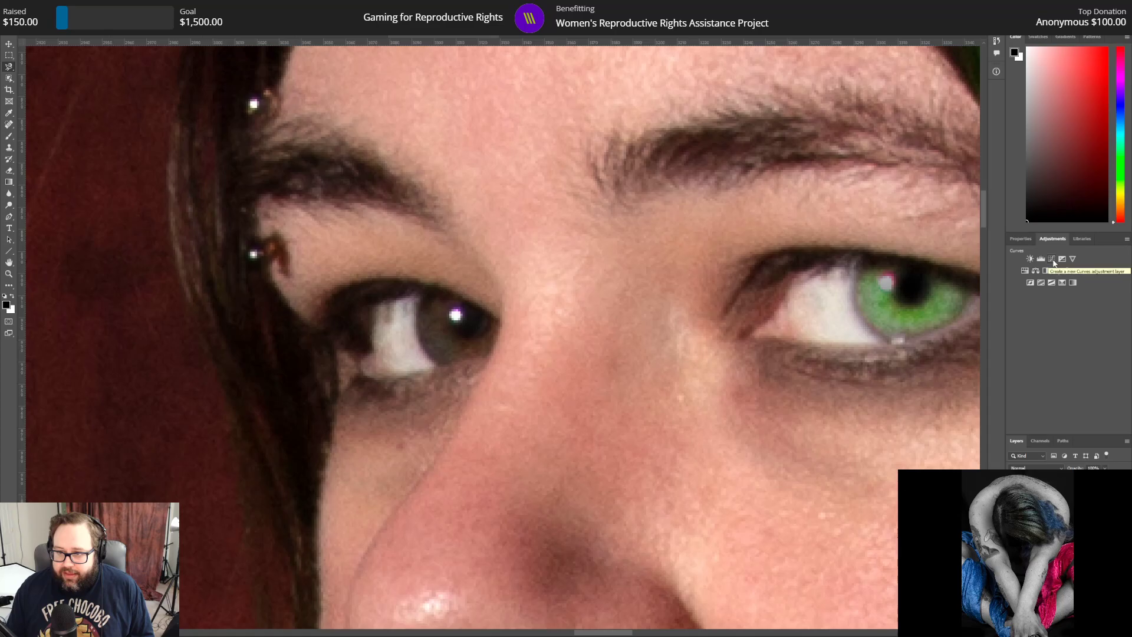
pyautogui.click(1051, 259)
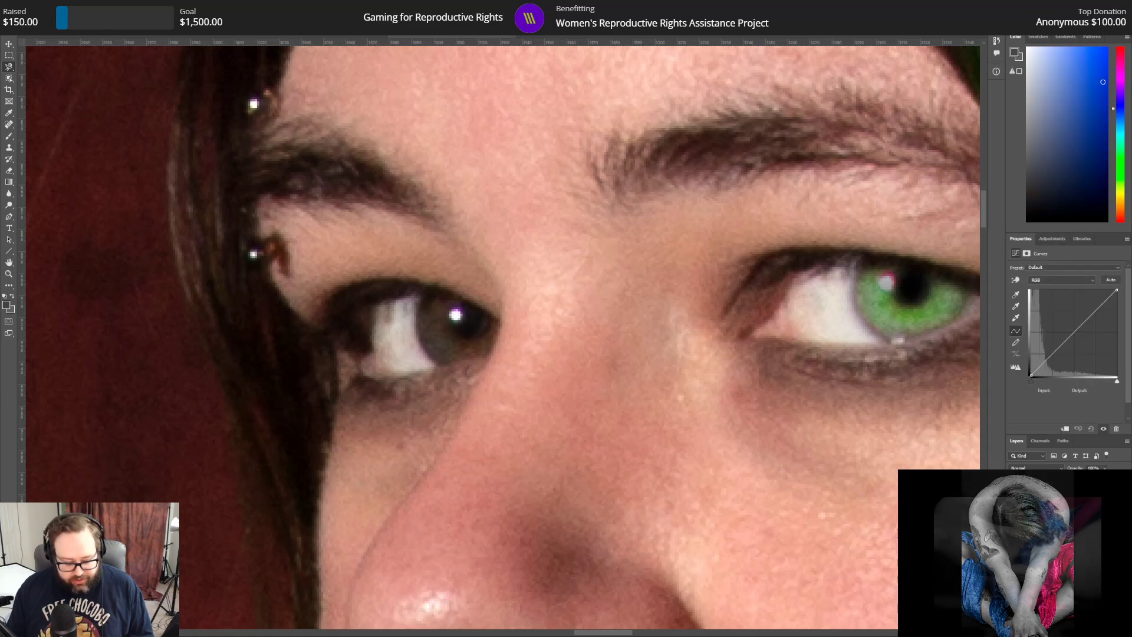
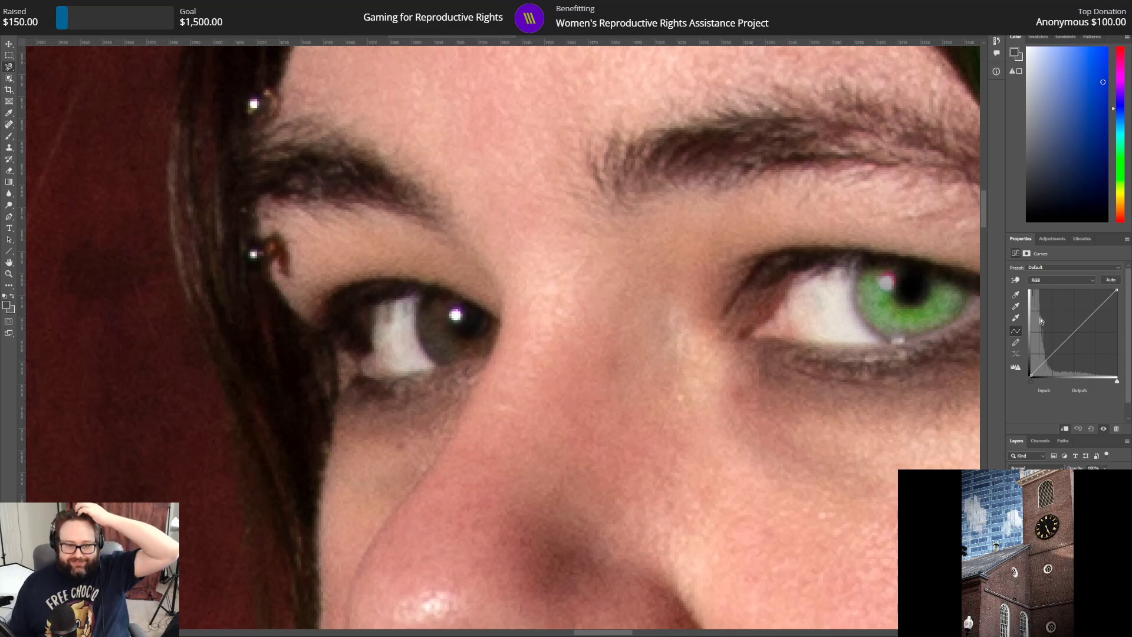
pyautogui.moveTo(1076, 331); pyautogui.dragTo(1051, 309)
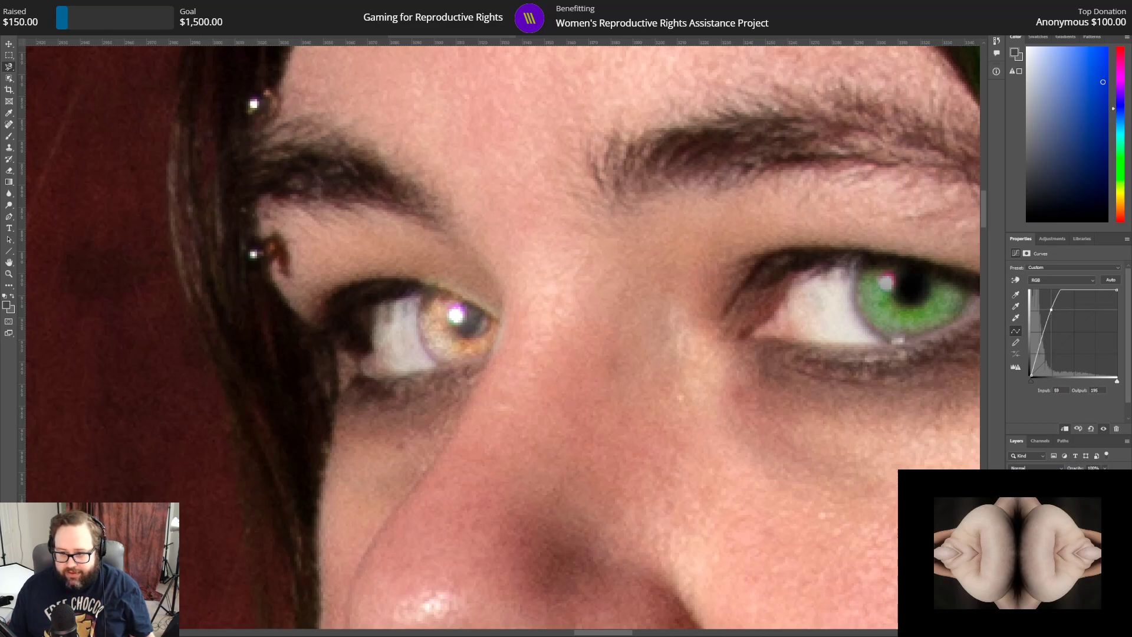
# Step: Check the green eye's Curves settings and set the new iris's curve point to input 57 and output 221
pyautogui.click(1079, 519)
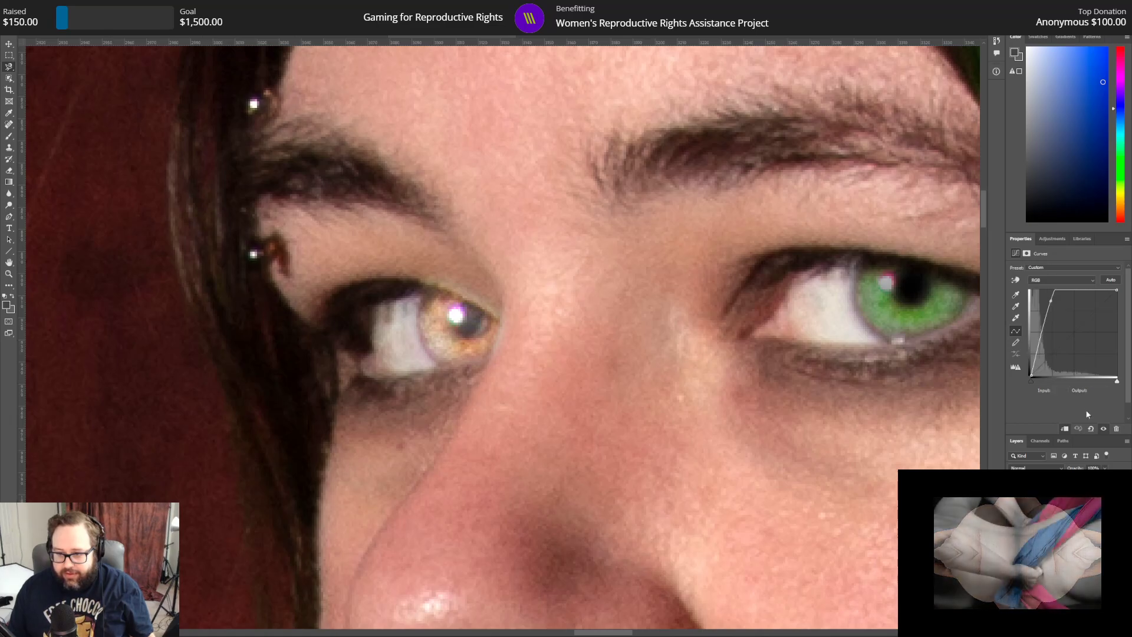
pyautogui.click(1079, 536)
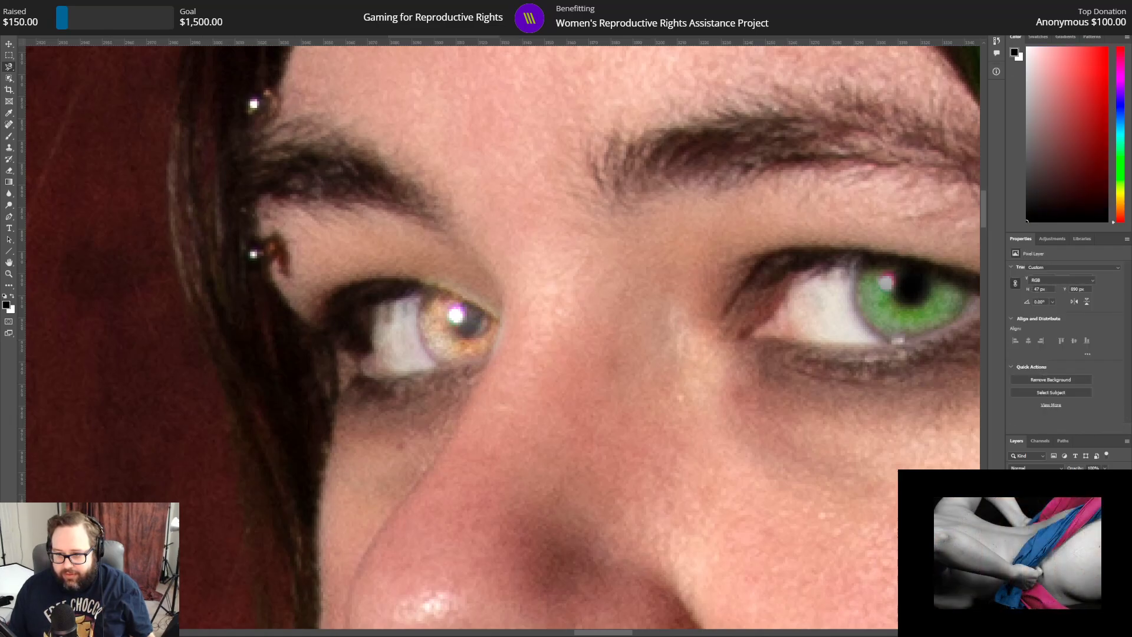
pyautogui.click(1078, 518)
pyautogui.moveTo(1049, 301); pyautogui.dragTo(1050, 299)
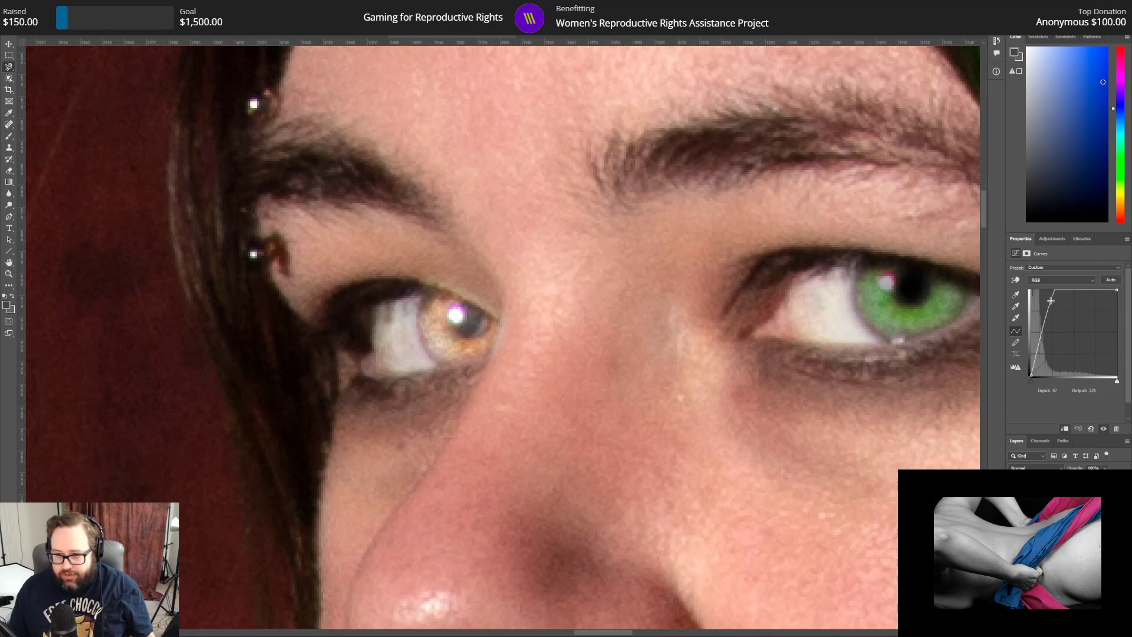
pyautogui.moveTo(1050, 301); pyautogui.dragTo(1050, 307)
pyautogui.doubleClick(1057, 390)
pyautogui.write('57')
pyautogui.press('Tab')
pyautogui.write('221')
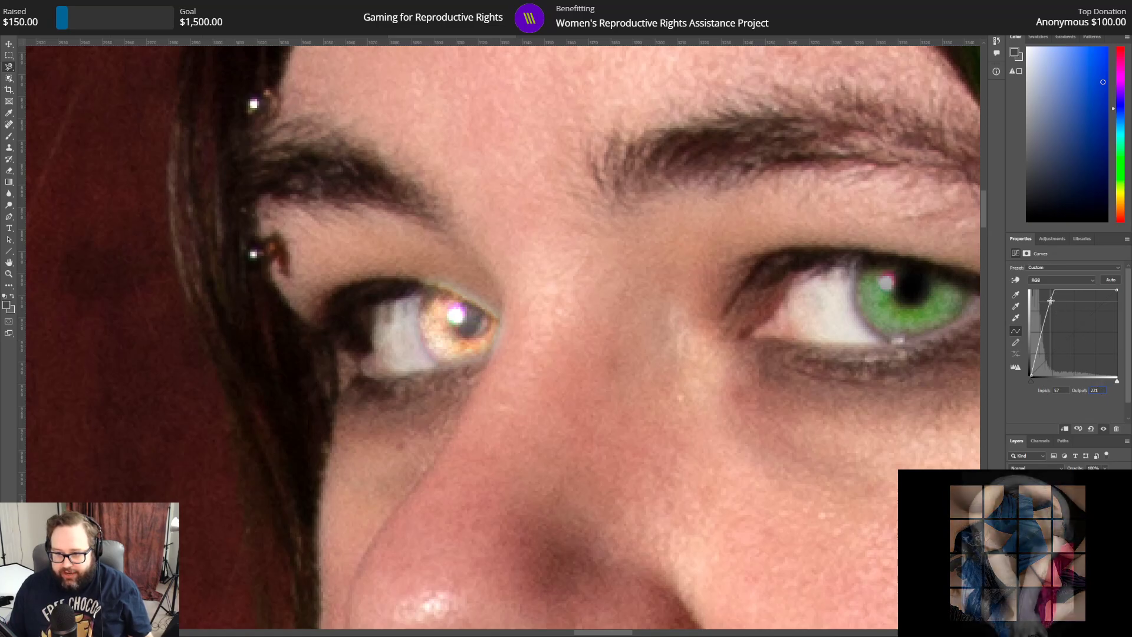
# Step: Lower the curve point on the new iris's Curves adjustment to an output of about 205
pyautogui.moveTo(1050, 300); pyautogui.dragTo(1050, 315)
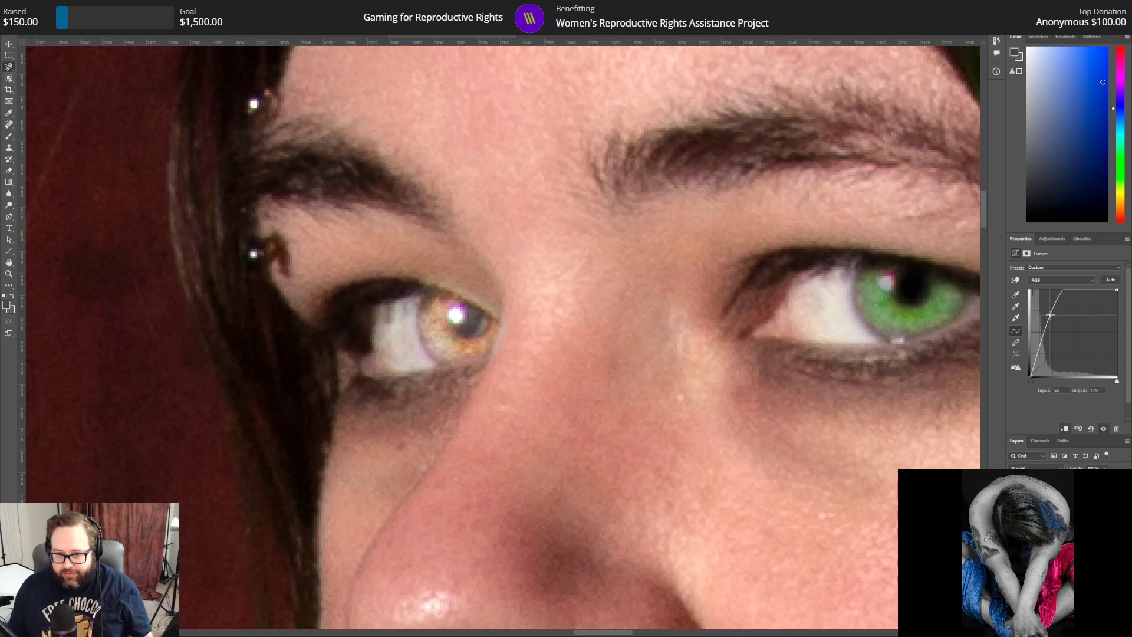
pyautogui.moveTo(1050, 315); pyautogui.dragTo(1050, 306)
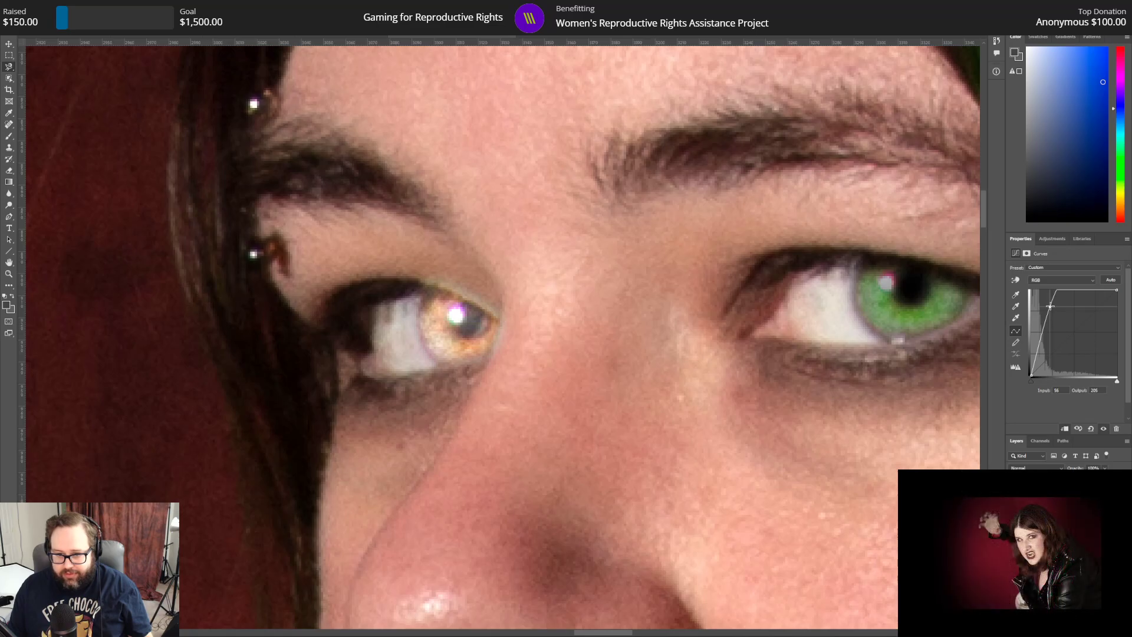
pyautogui.click(1049, 393)
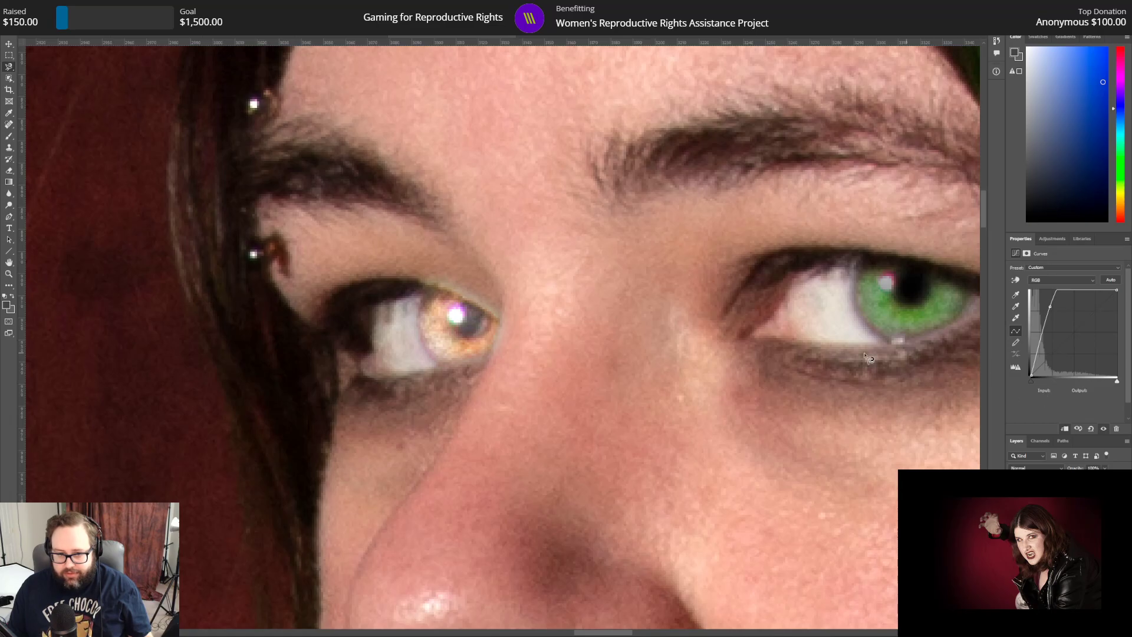
# Step: Add a Hue/Saturation adjustment clipped to the new iris and match the green eye's settings: hue +57 and lightness -37
pyautogui.click(1056, 237)
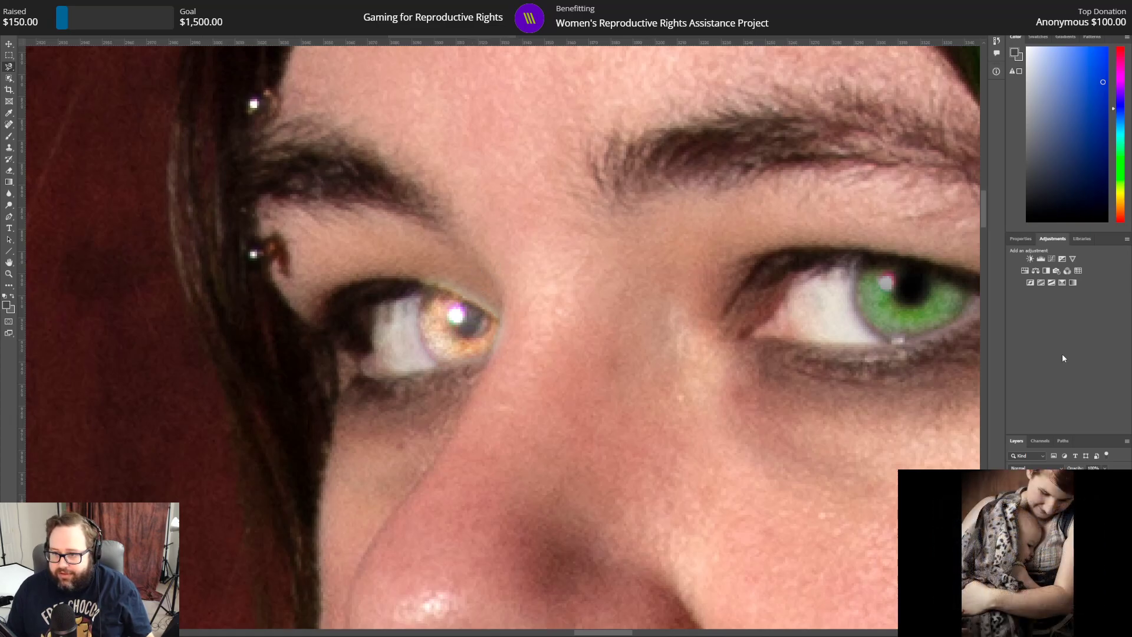
pyautogui.click(1026, 271)
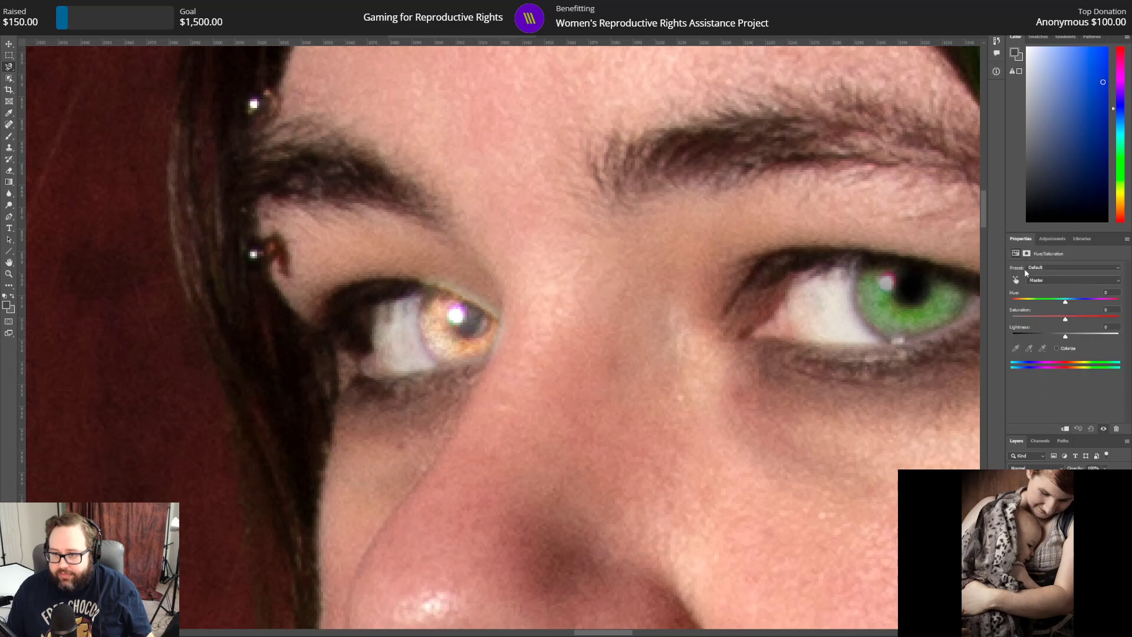
pyautogui.click(1061, 519)
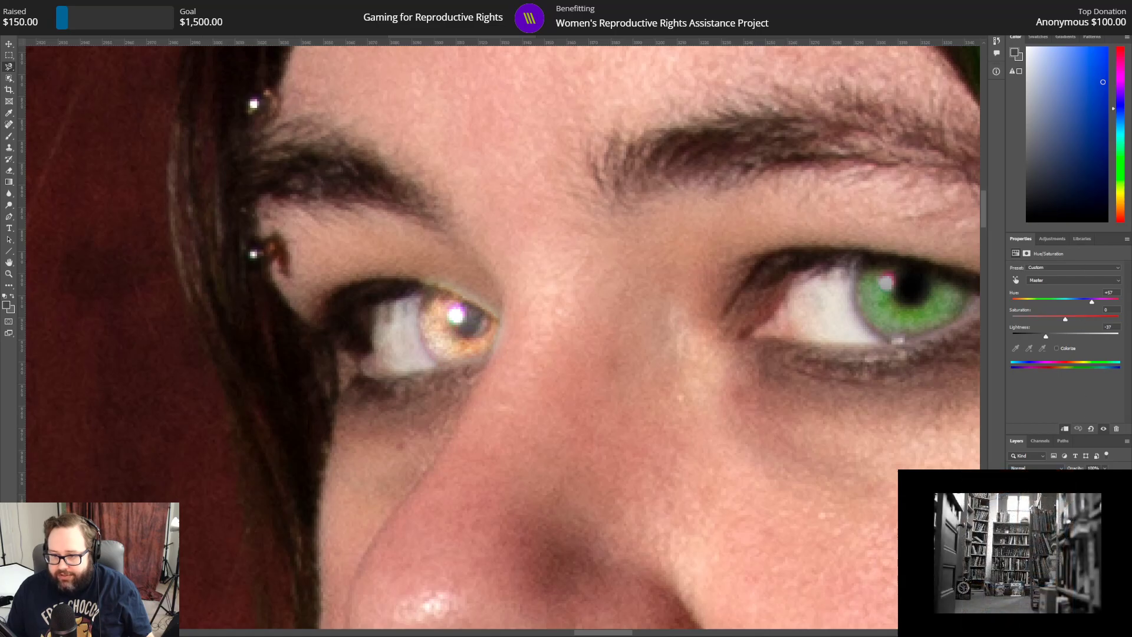
pyautogui.click(1061, 507)
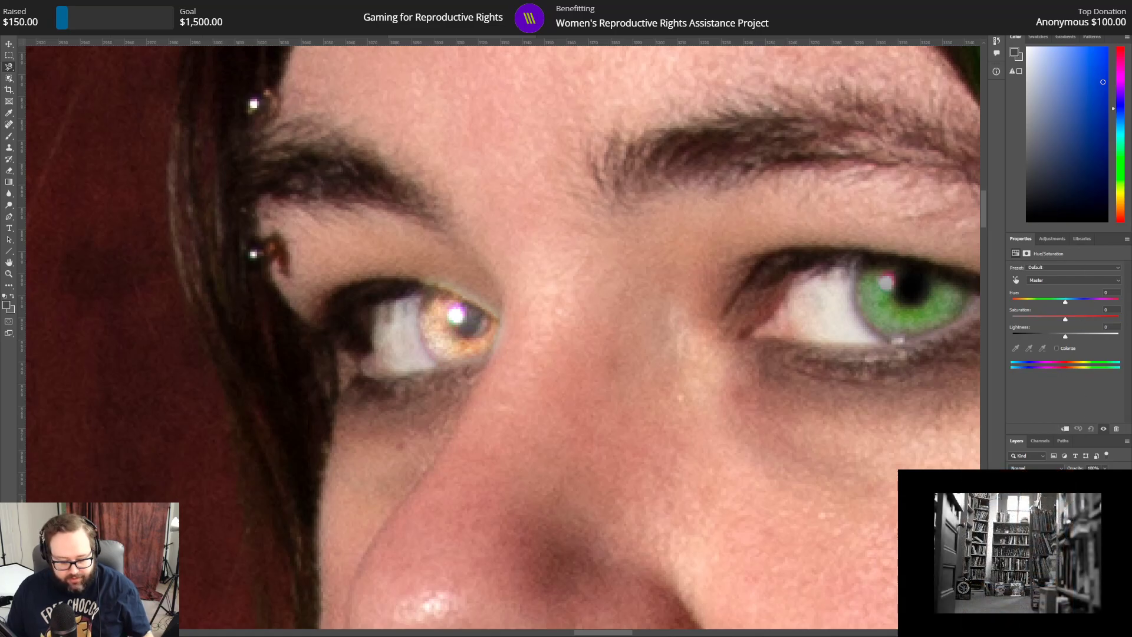
pyautogui.keyDown('alt'); pyautogui.click(1061, 513); pyautogui.keyUp('alt')
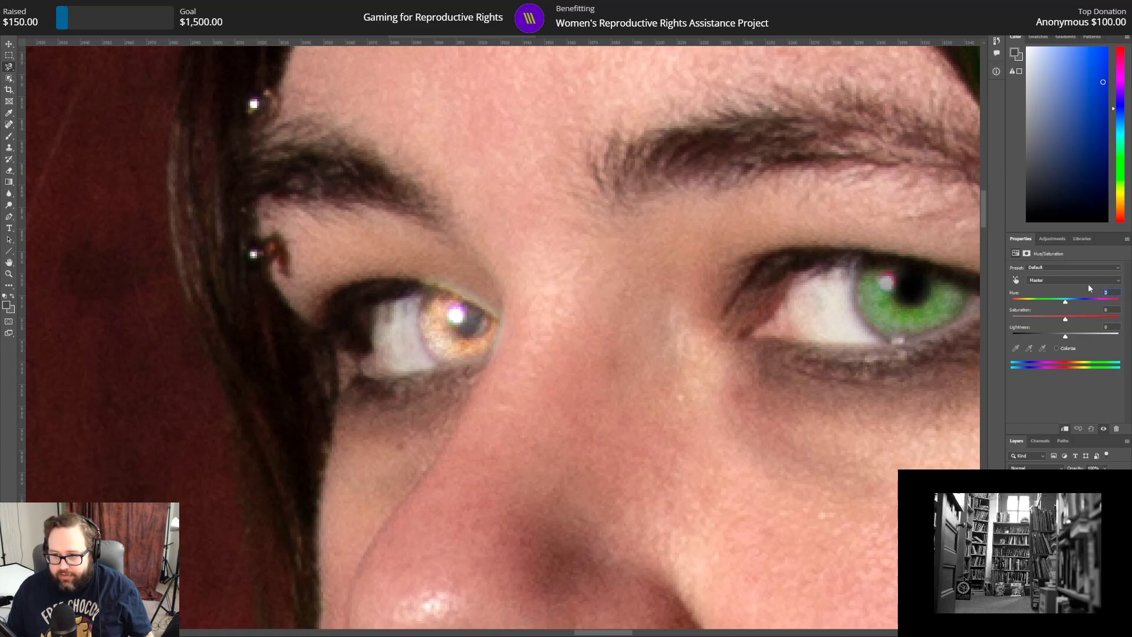
pyautogui.write('57')
pyautogui.press('Tab')
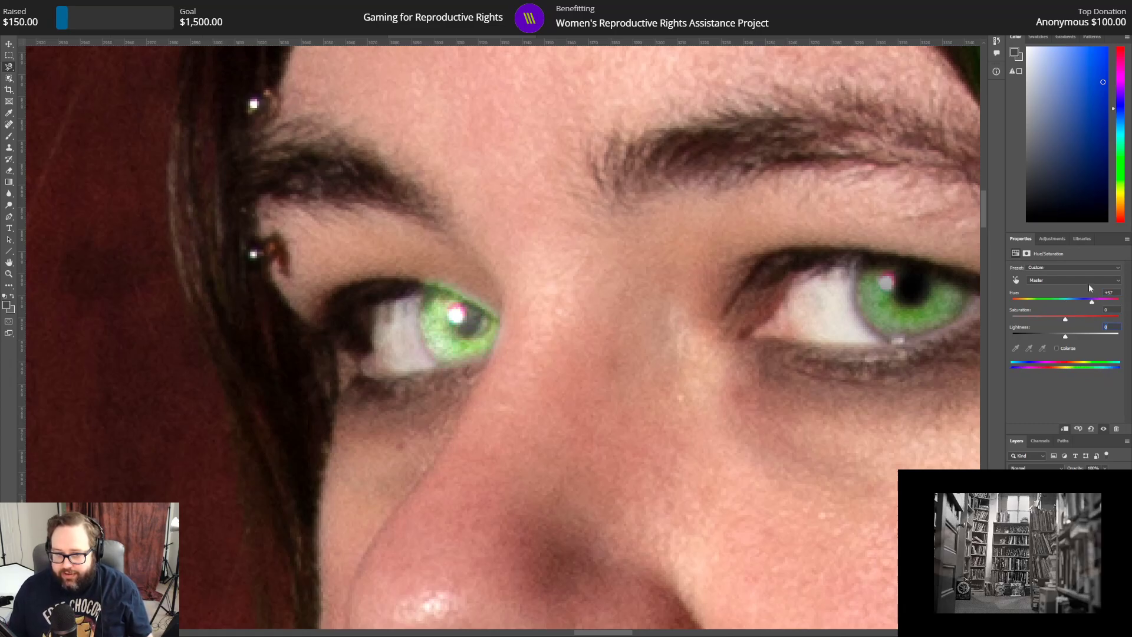
pyautogui.write('-37')
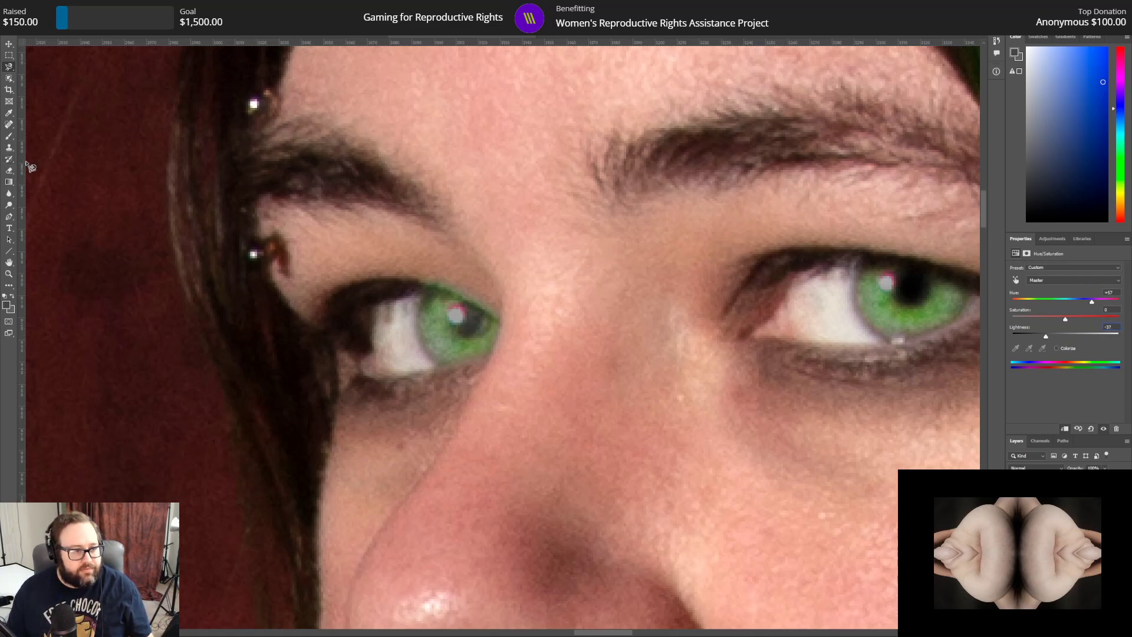
# Step: Erase the green fringe around the upper and lower eyelids on the newly copied iris layer
pyautogui.click(10, 172)
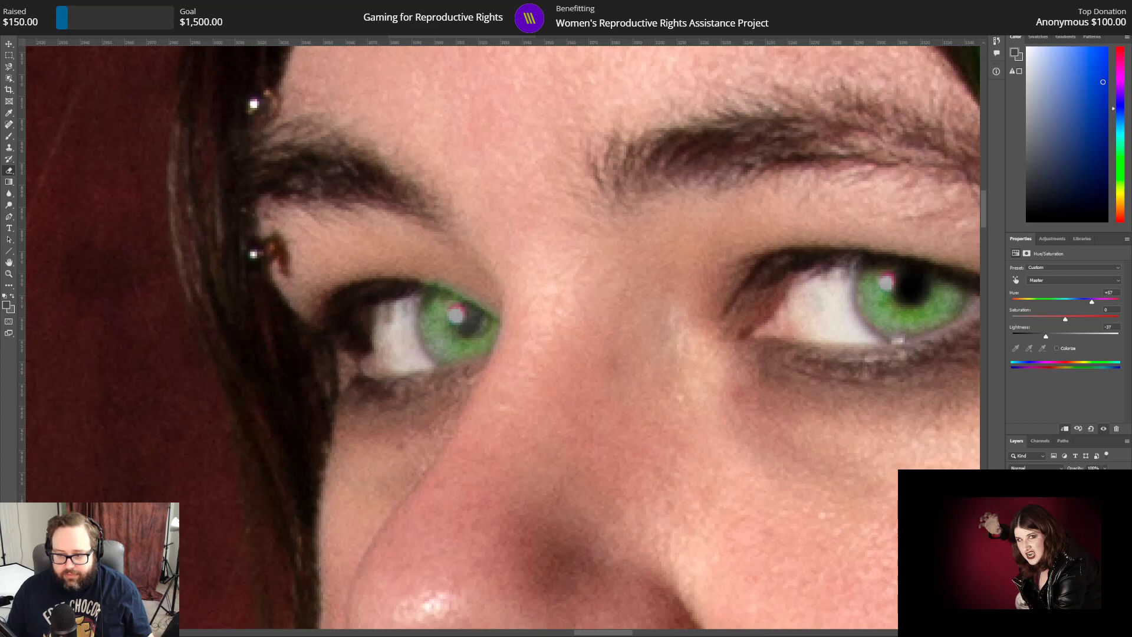
pyautogui.click(1055, 512)
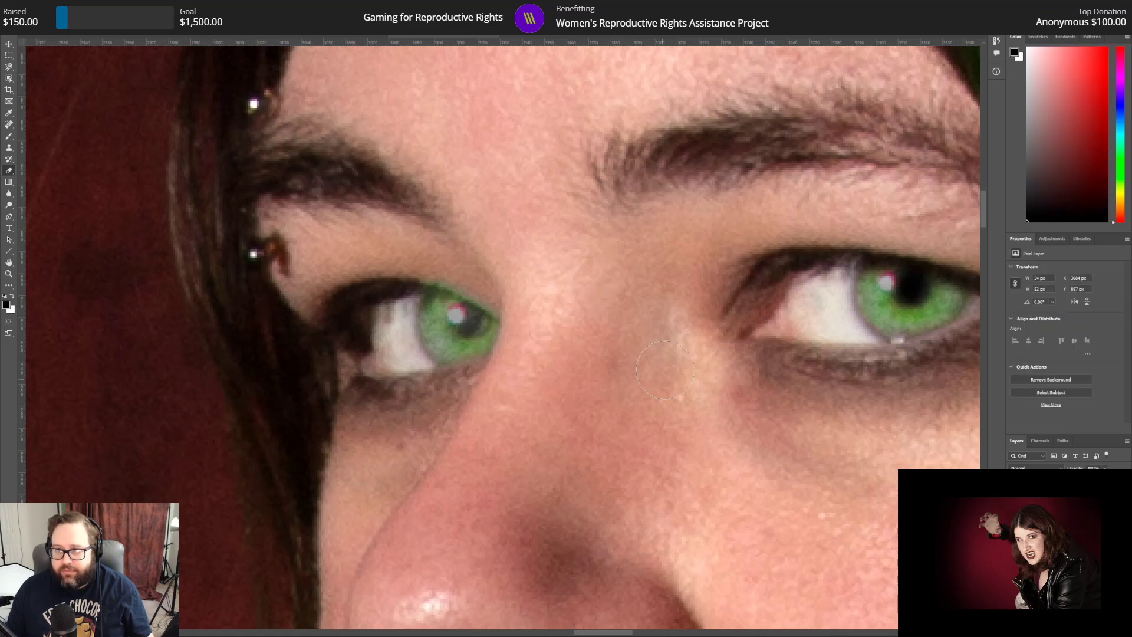
pyautogui.click(435, 259)
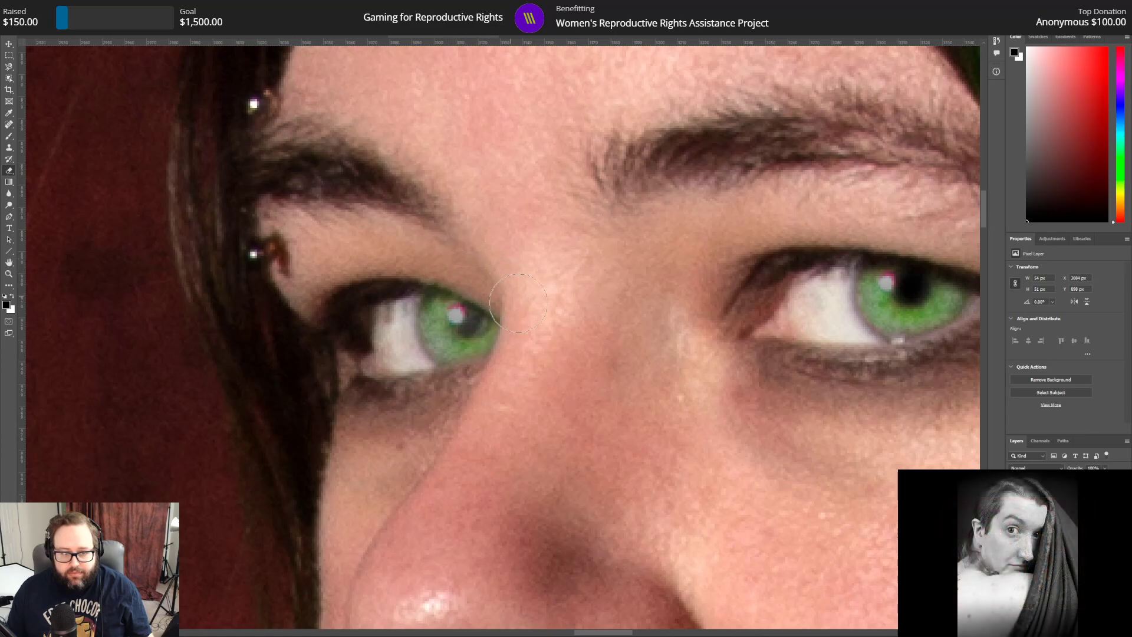
pyautogui.moveTo(420, 260)
pyautogui.mouseDown()
pyautogui.moveTo(439, 259)
pyautogui.moveTo(425, 259)
pyautogui.mouseUp()
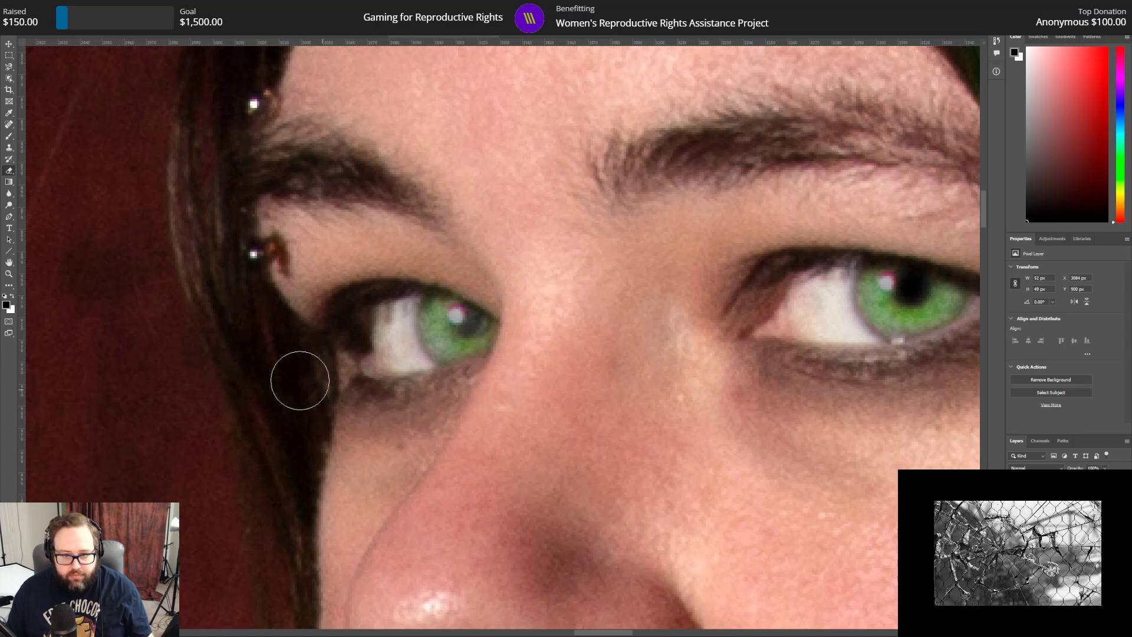
pyautogui.moveTo(417, 392); pyautogui.dragTo(508, 395)
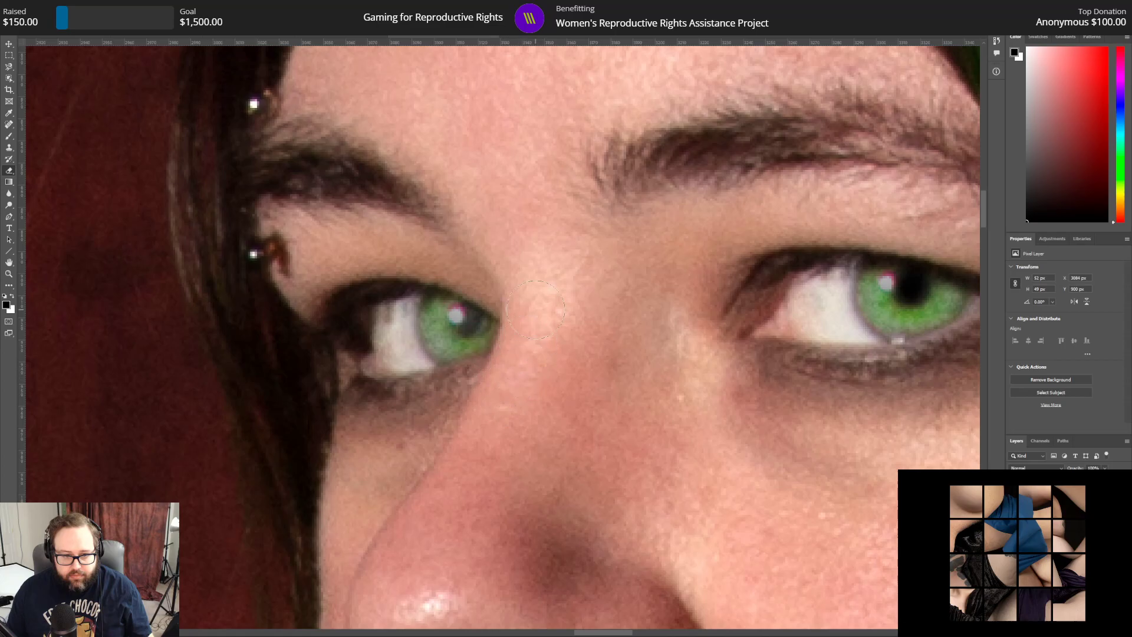
pyautogui.moveTo(524, 305)
pyautogui.mouseDown()
pyautogui.moveTo(474, 276)
pyautogui.moveTo(449, 277)
pyautogui.moveTo(439, 254)
pyautogui.mouseUp()
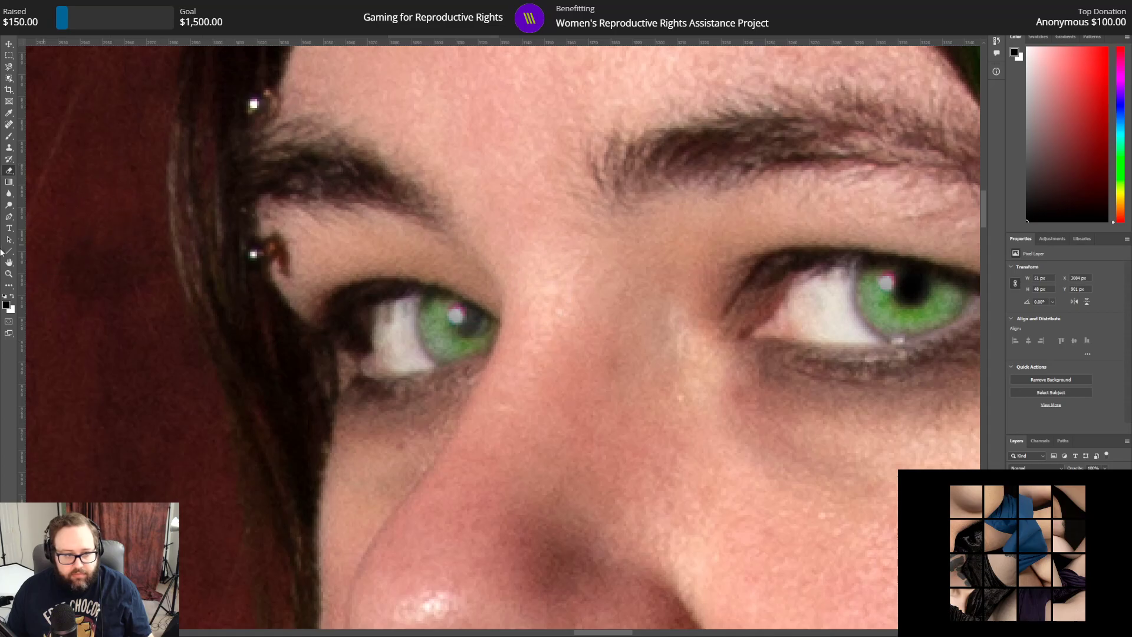
# Step: Paint a solid black pupil in the centre of the copied green iris, using a soft round brush sized to fit
pyautogui.press('b')
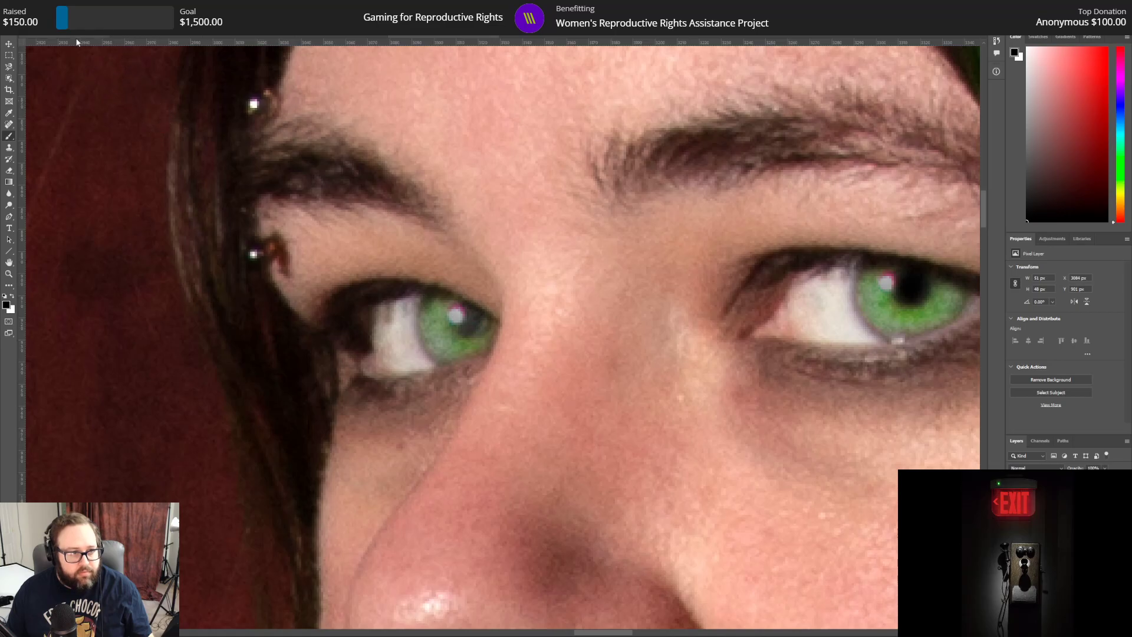
pyautogui.click(39, 21)
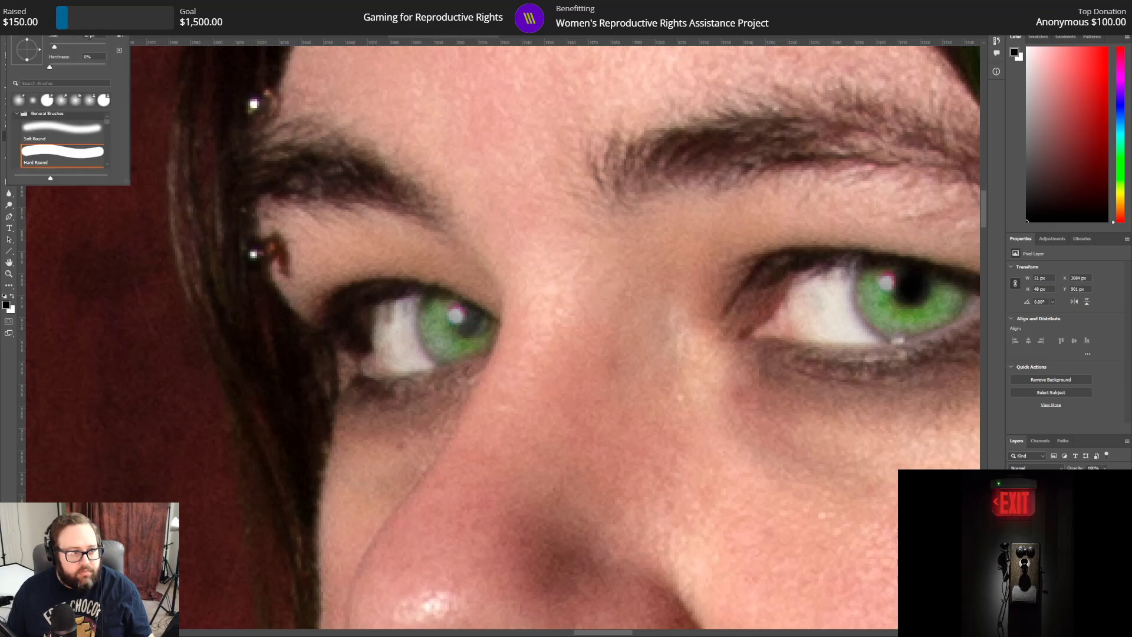
pyautogui.write('55')
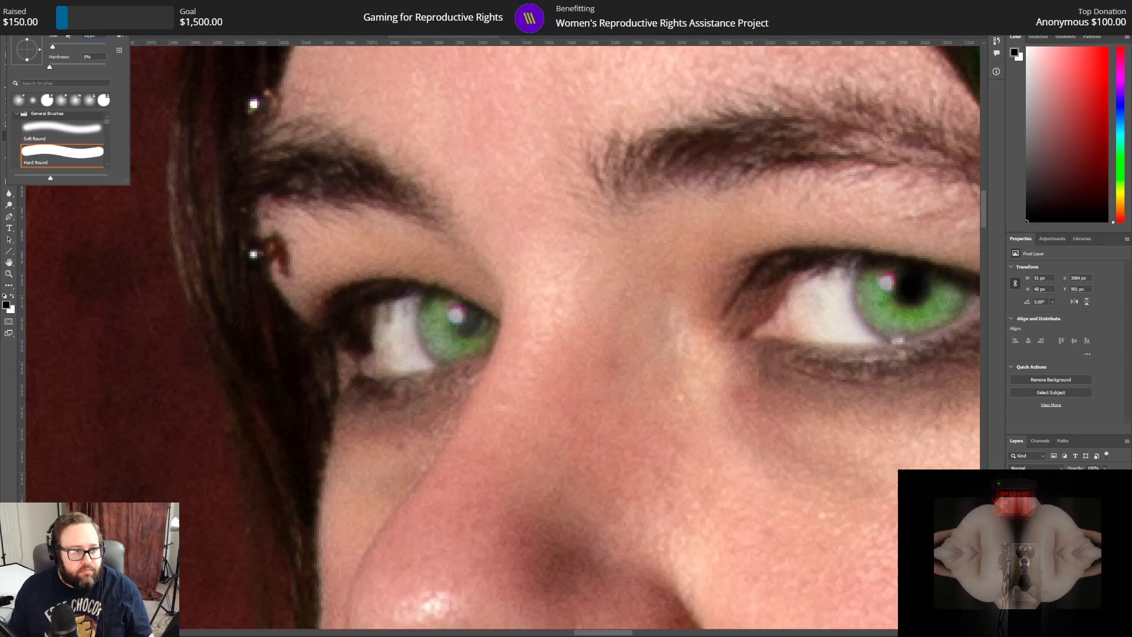
pyautogui.press('Return')
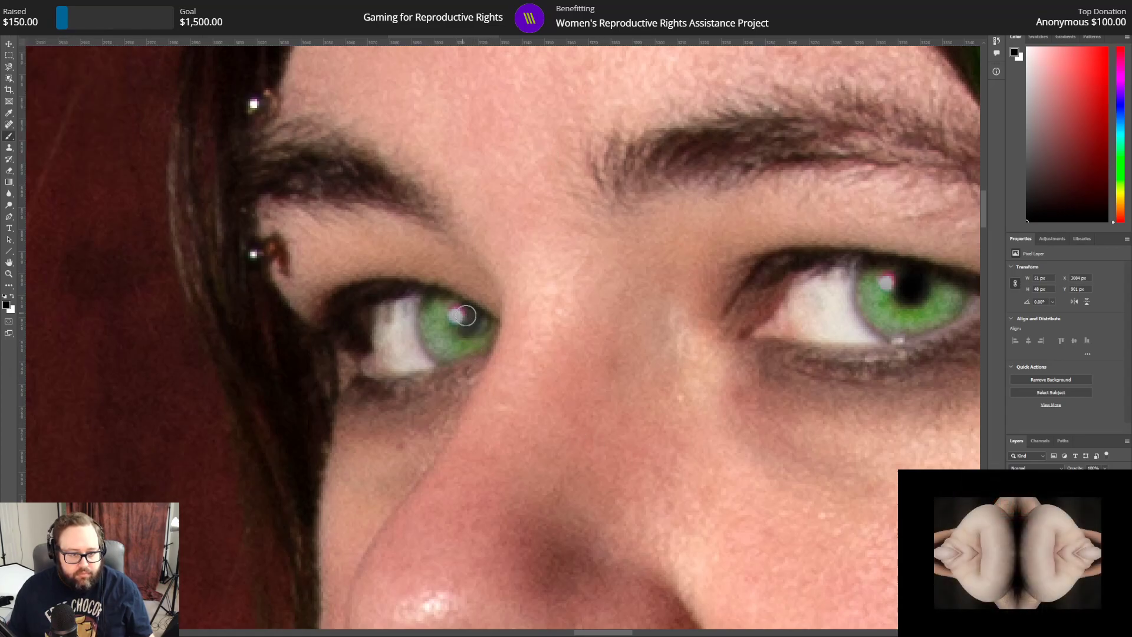
pyautogui.click(39, 21)
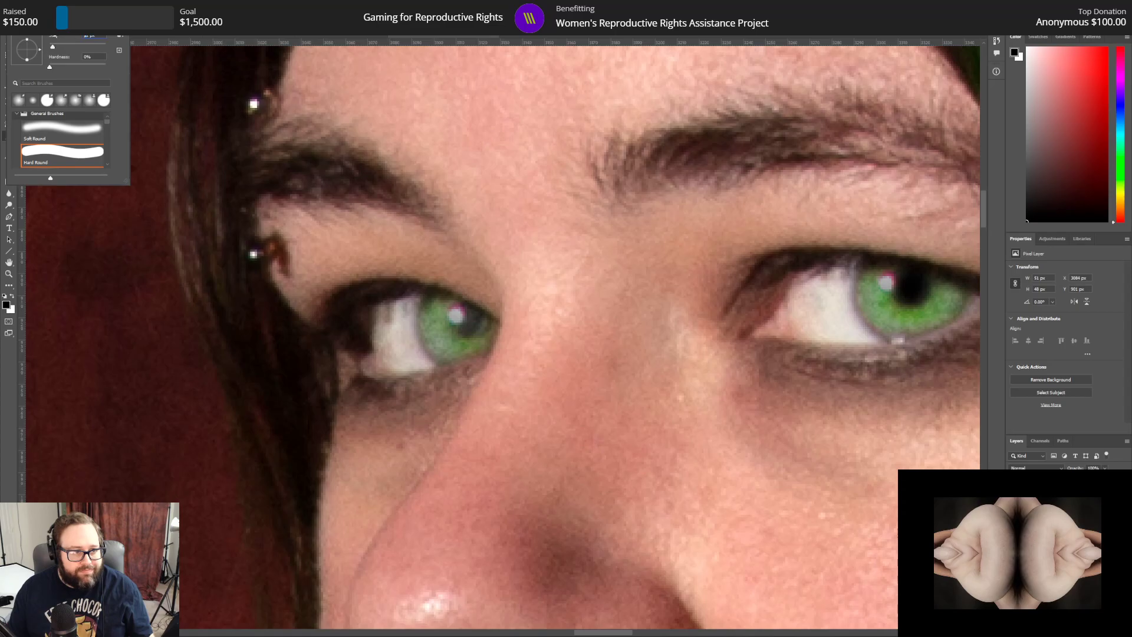
pyautogui.write('15')
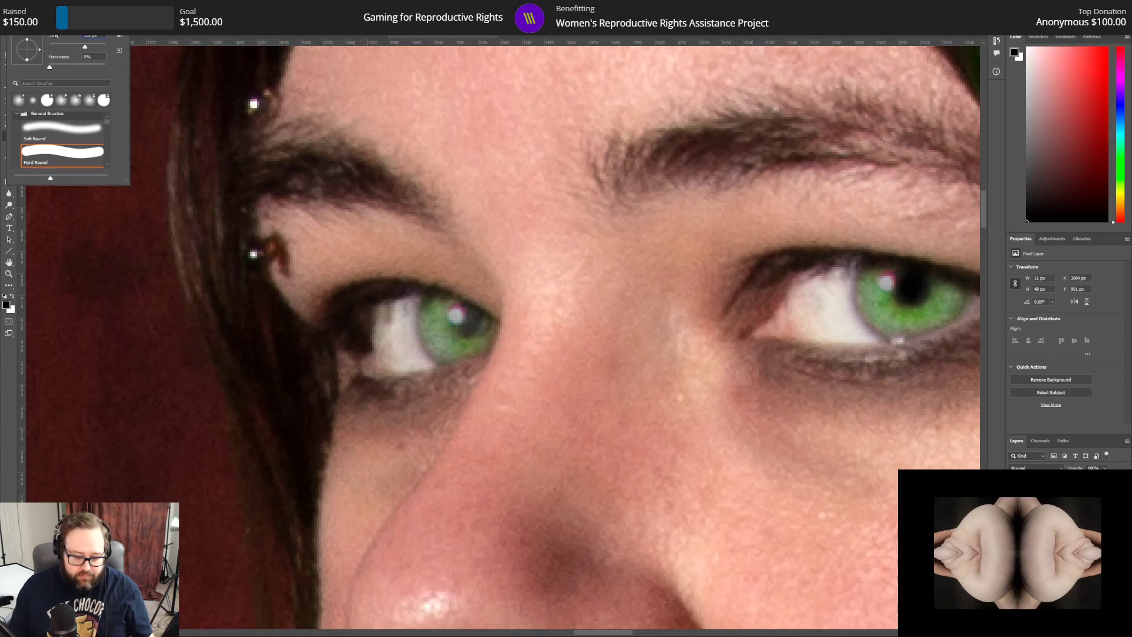
pyautogui.press('Return')
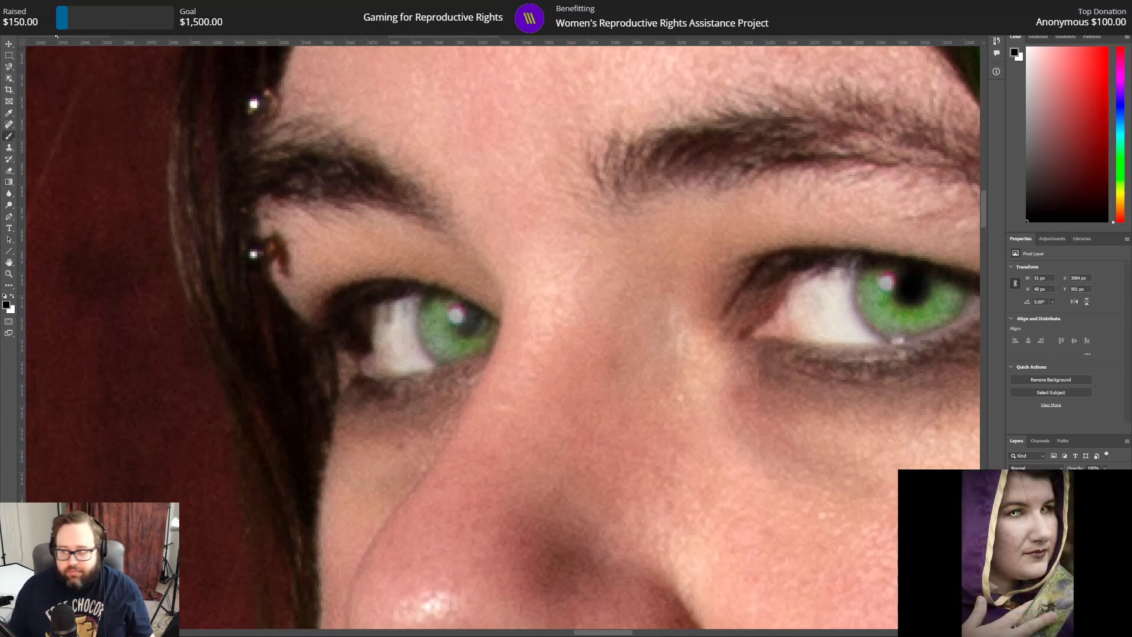
pyautogui.click(468, 321)
pyautogui.click(468, 321)
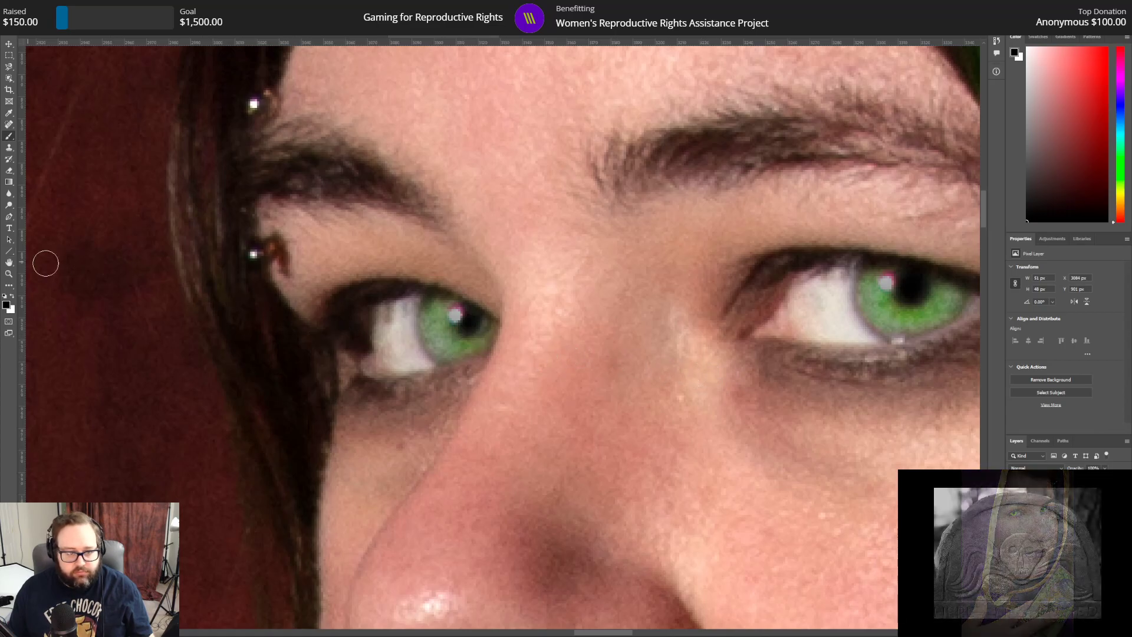
# Step: Save the recoloured-eyes version of the portrait as a new Photoshop file named 019 eyes.psd
pyautogui.click(10, 260)
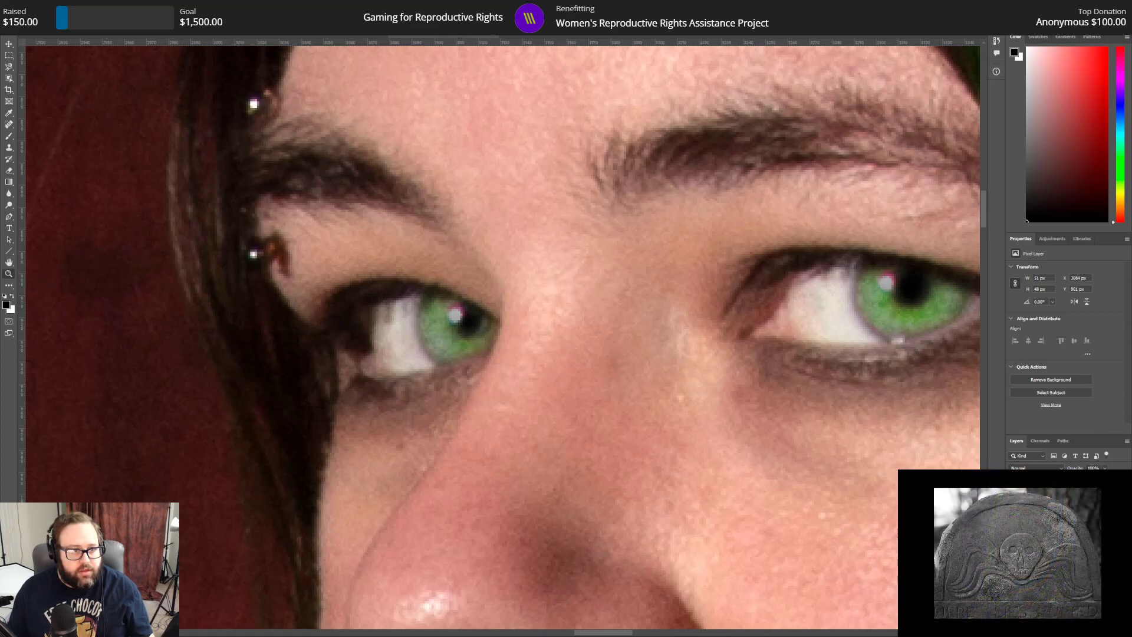
pyautogui.hotkey('ctrl', '0')
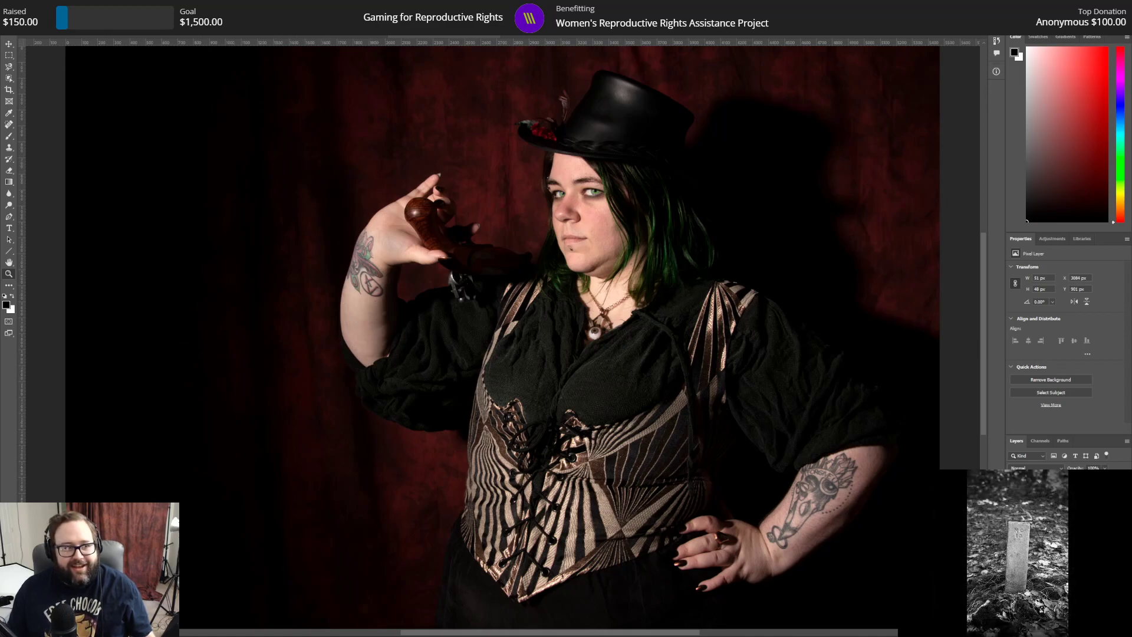
pyautogui.click(21, 6)
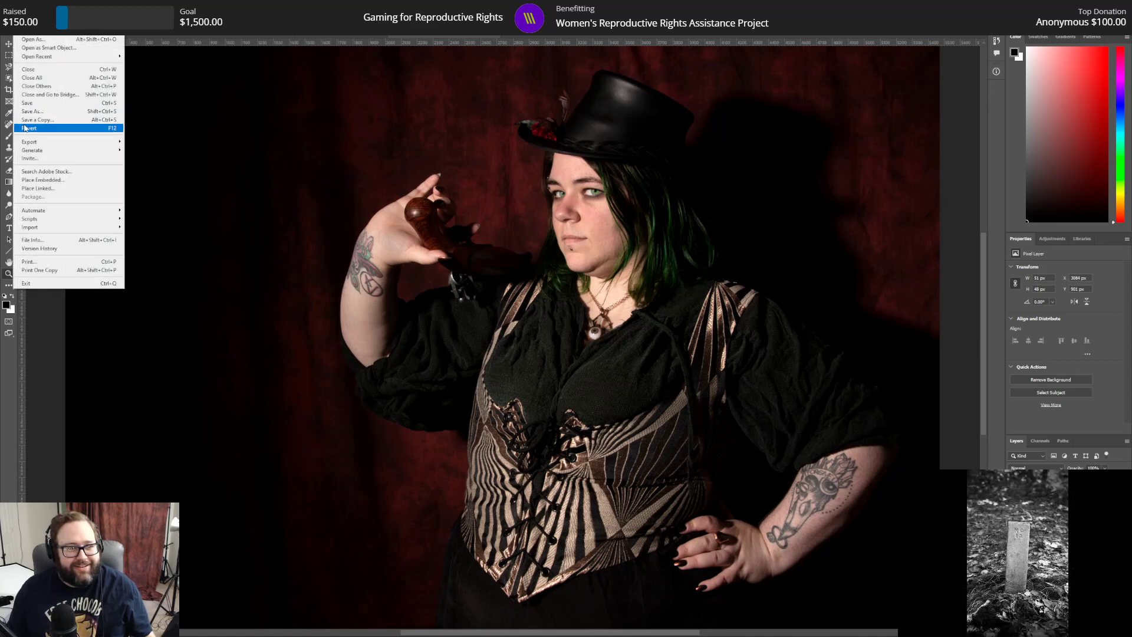
pyautogui.click(36, 112)
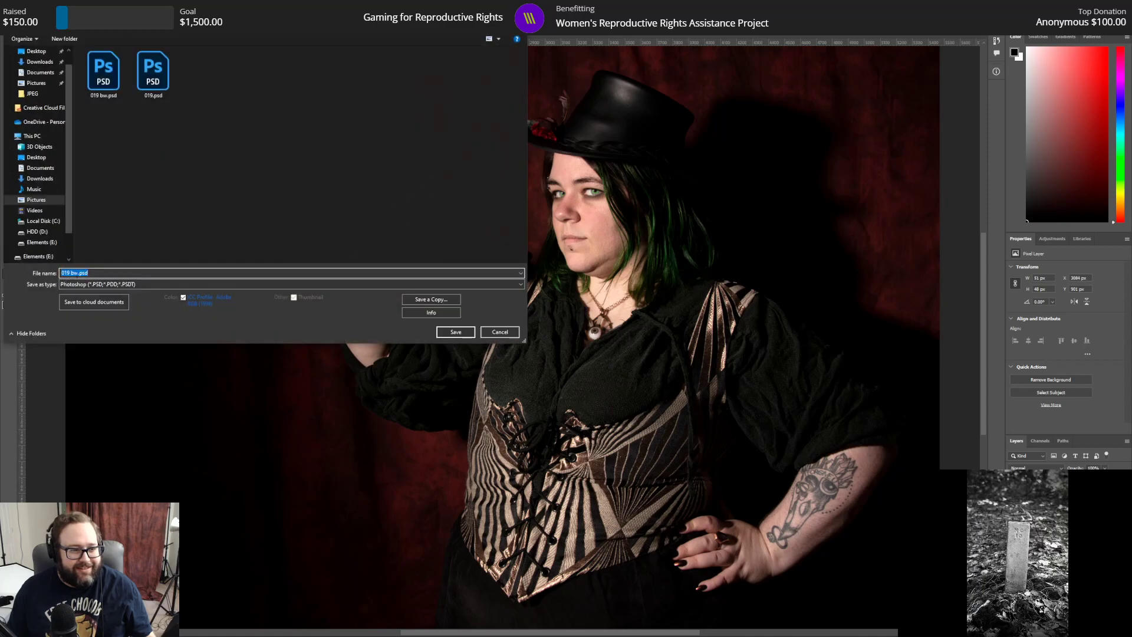
pyautogui.click(78, 273)
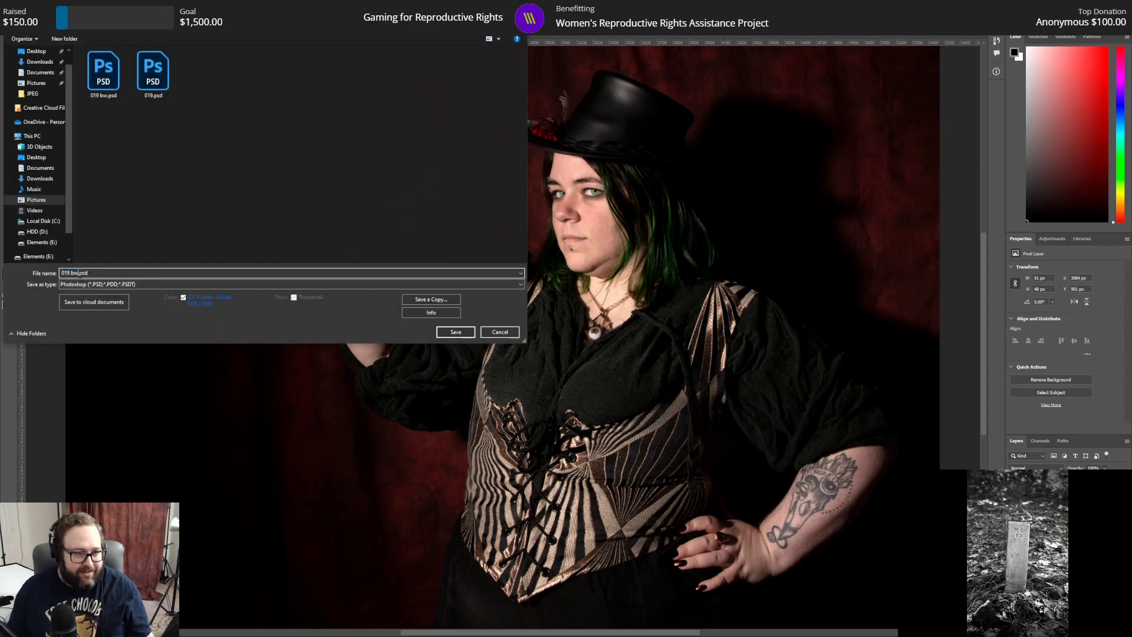
pyautogui.press('BackSpace')
pyautogui.press('BackSpace')
pyautogui.write('eyes')
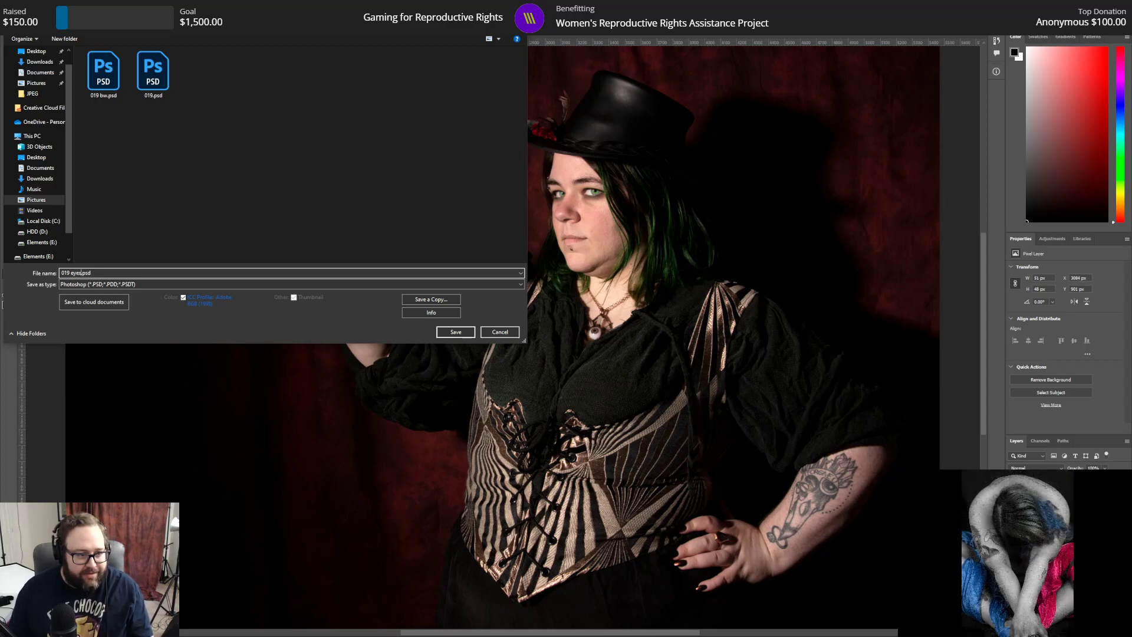
pyautogui.press('Return')
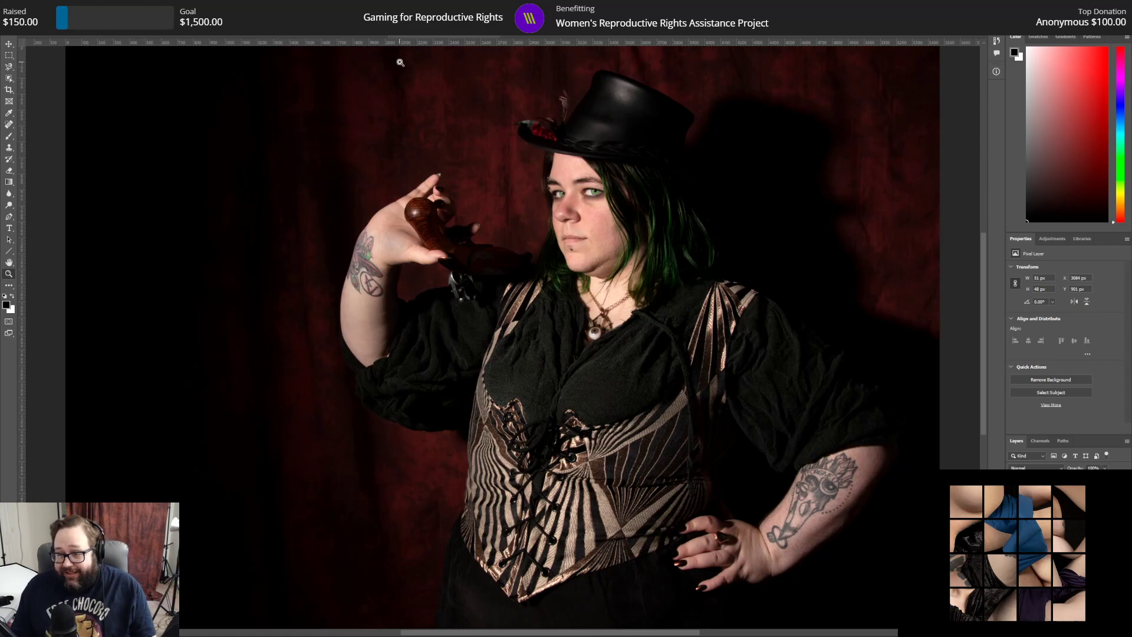
# Step: Go through the open portraits and switch to the vertical one with the dagger pointing out sideways from the chest
pyautogui.click(311, 37)
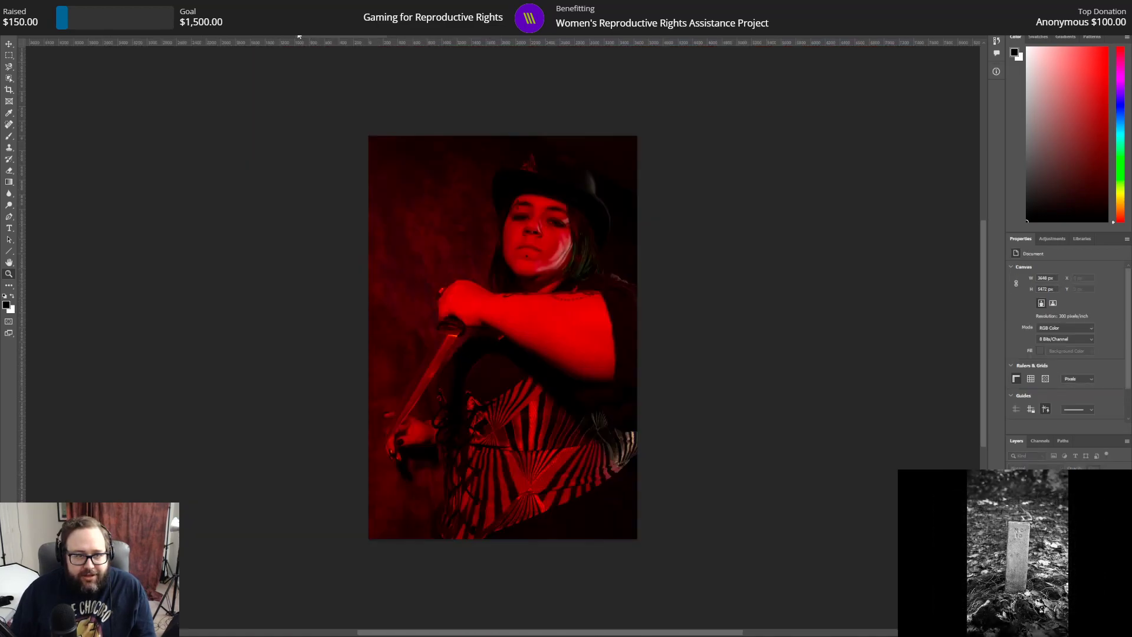
pyautogui.click(260, 37)
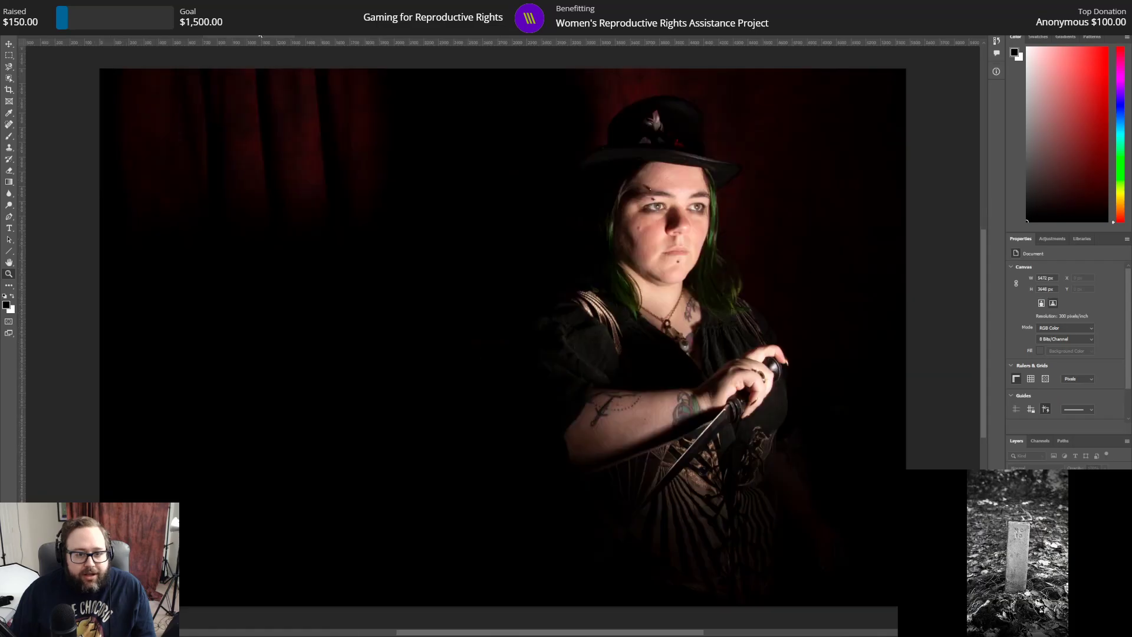
pyautogui.click(67, 36)
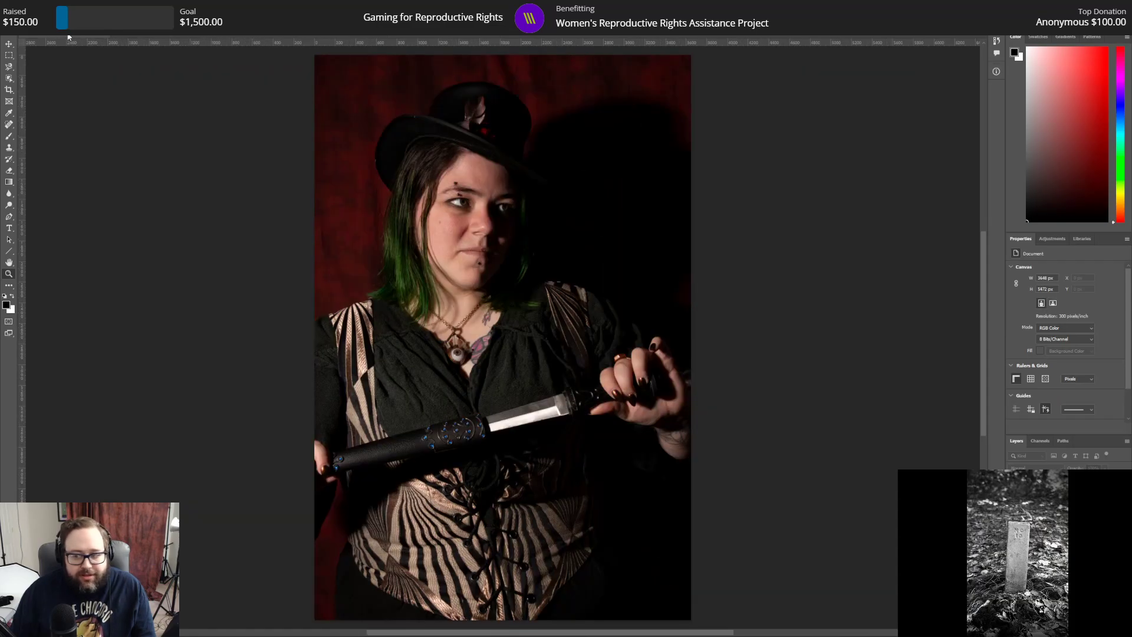
pyautogui.click(158, 37)
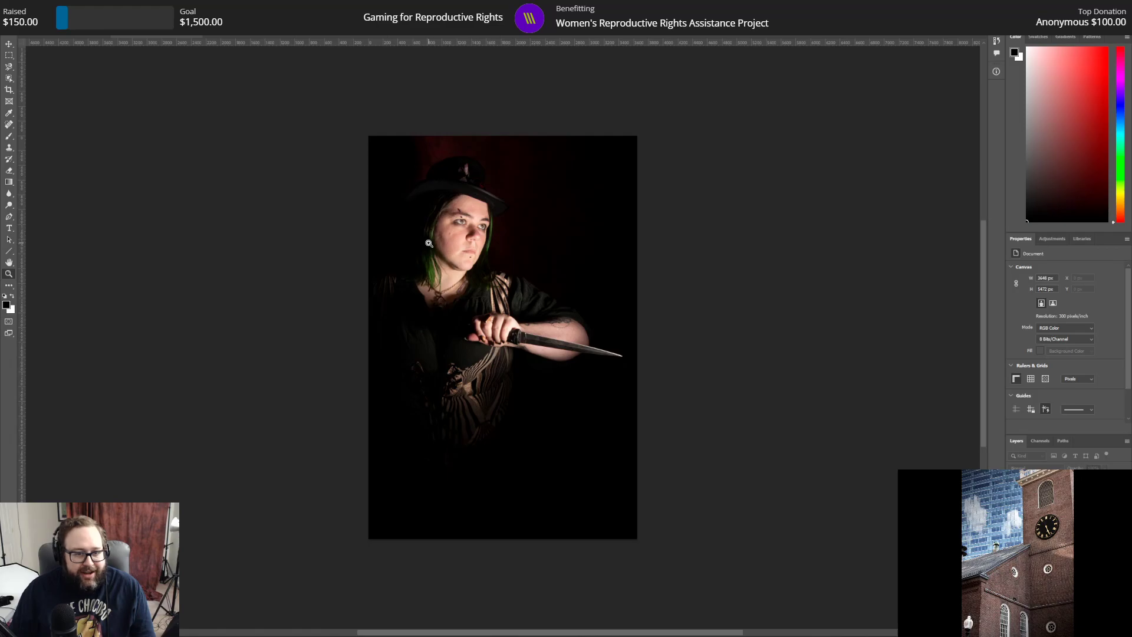
pyautogui.hotkey('ctrl', '0')
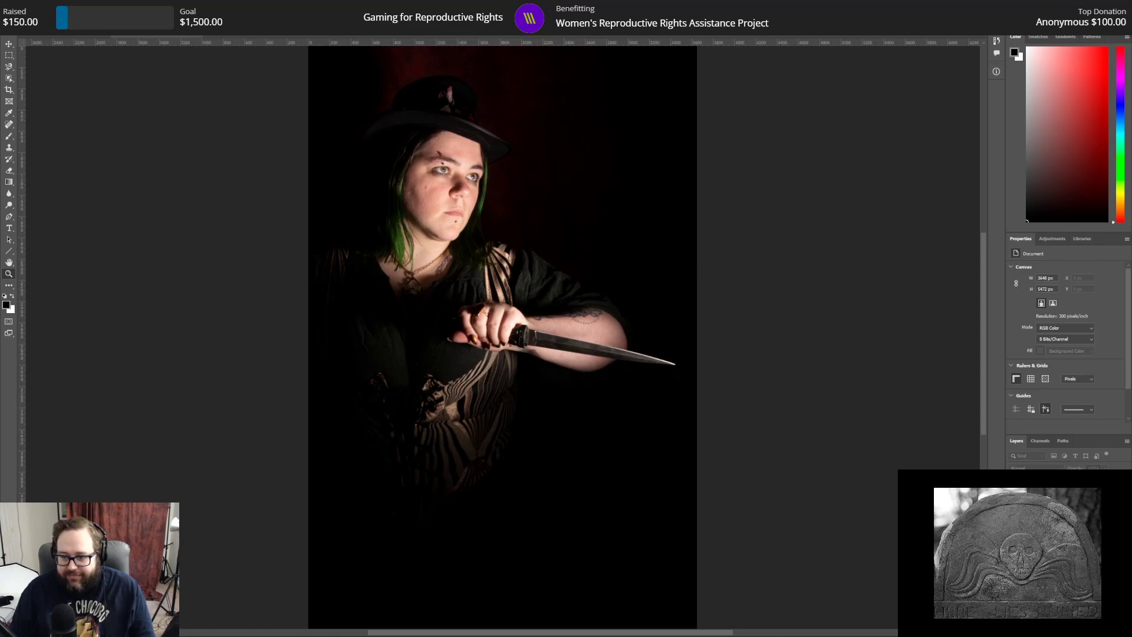
# Step: Create a full-size pixel layer from the dagger portrait's background and add a Curves adjustment above it
pyautogui.hotkey('ctrl', 'shift', 'n')
pyautogui.click(628, 192)
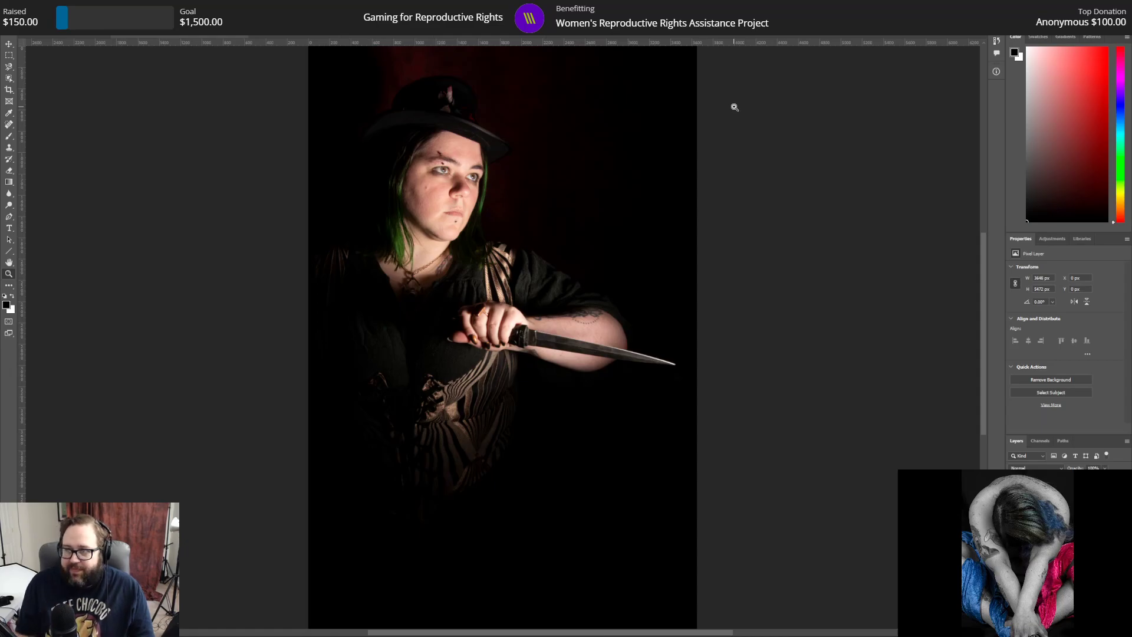
pyautogui.click(1050, 240)
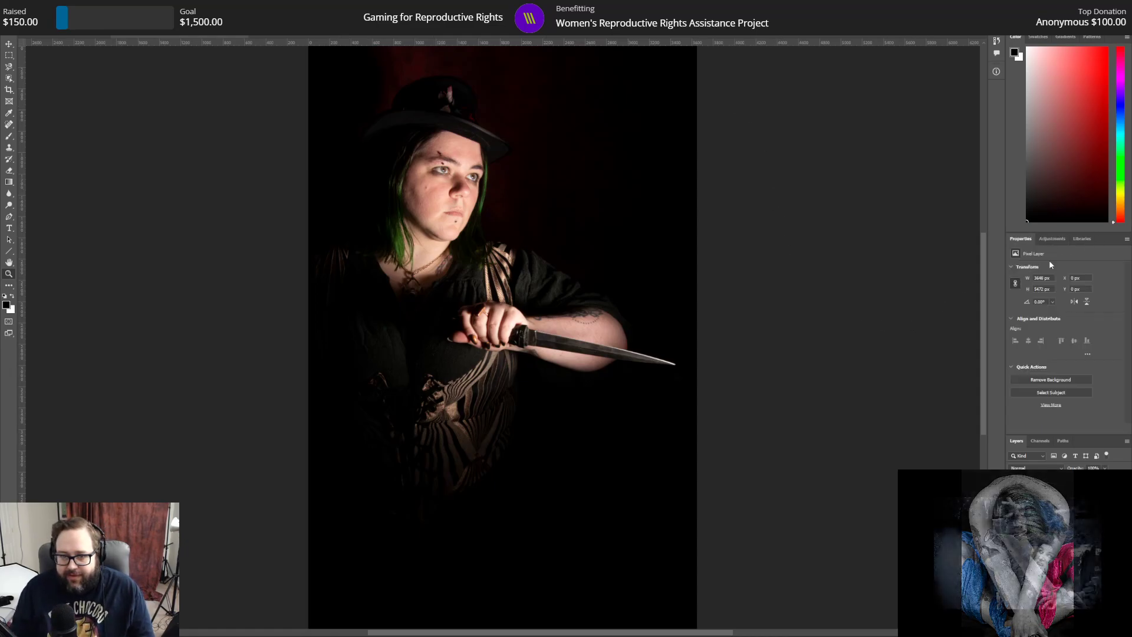
pyautogui.click(1051, 260)
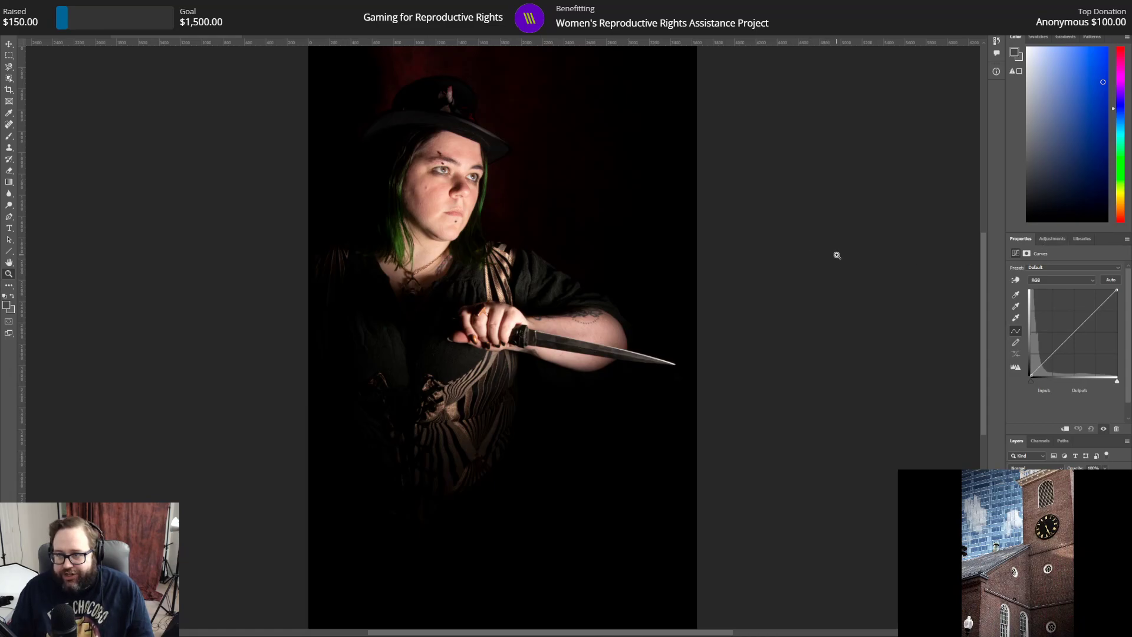
# Step: Add a Hue/Saturation adjustment to the dagger portrait and set its saturation to -10
pyautogui.click(1052, 239)
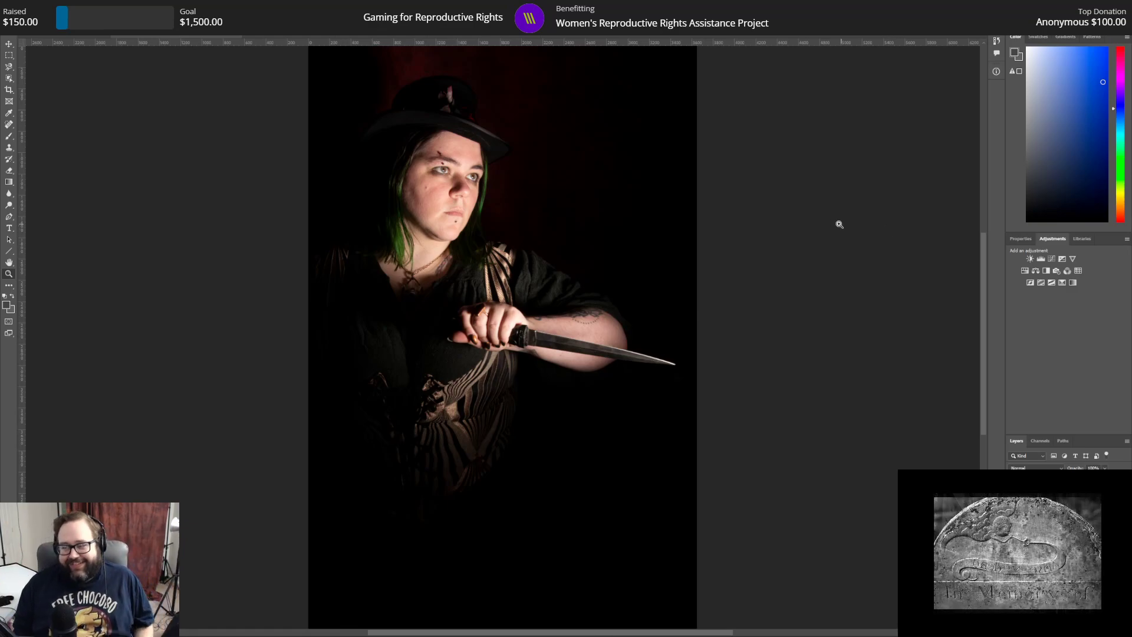
pyautogui.click(1025, 271)
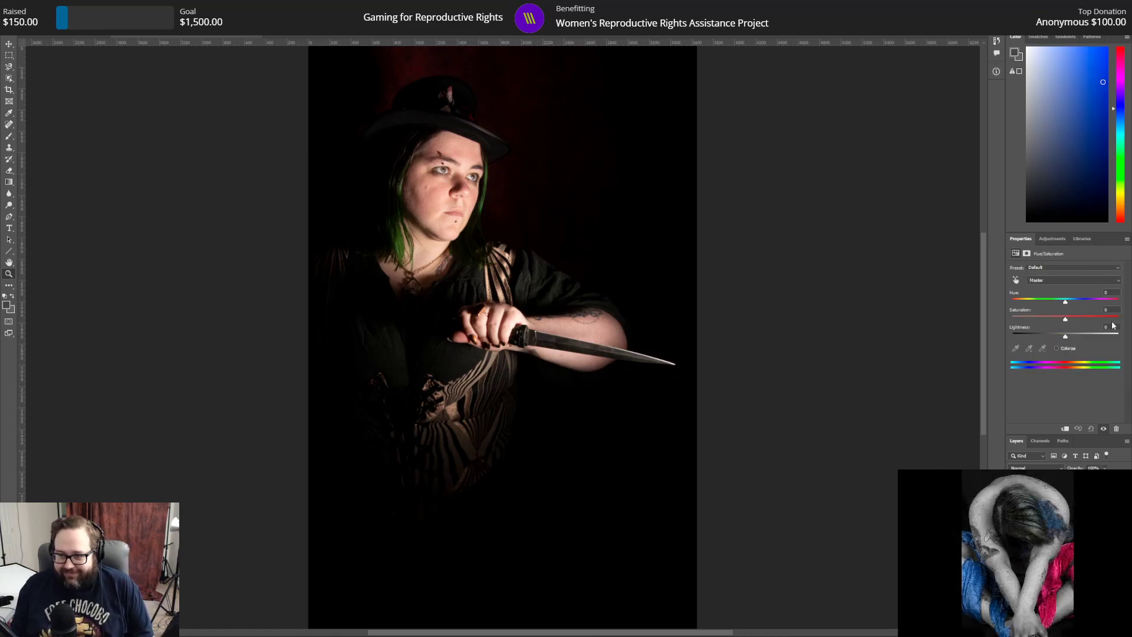
pyautogui.moveTo(1066, 323)
pyautogui.mouseDown()
pyautogui.moveTo(1001, 305)
pyautogui.moveTo(1057, 320)
pyautogui.mouseUp()
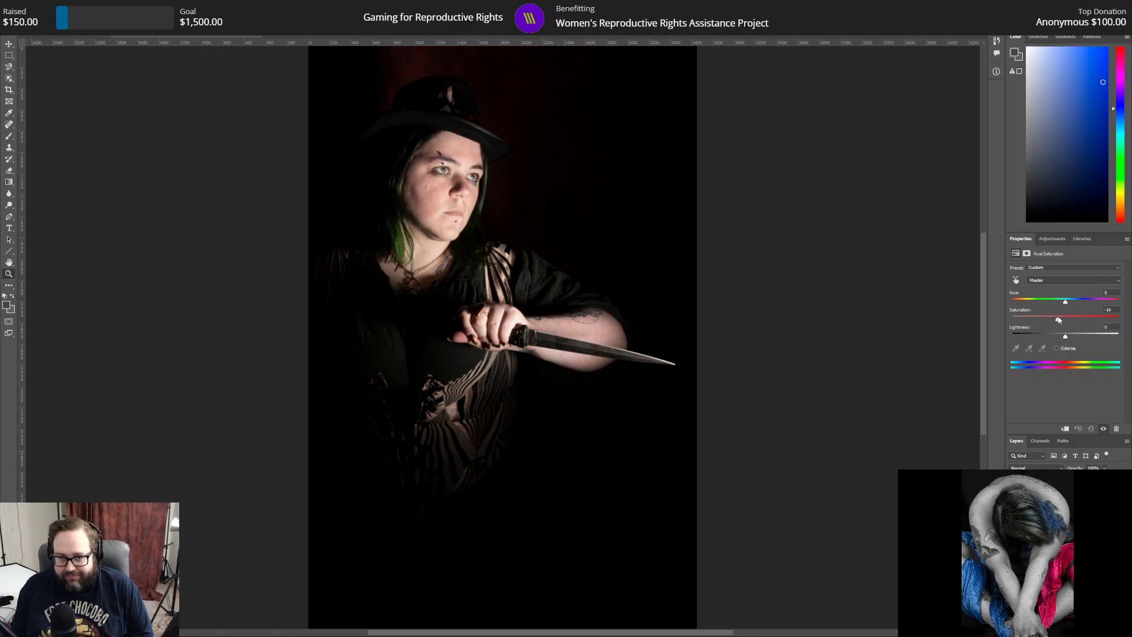
pyautogui.click(1118, 310)
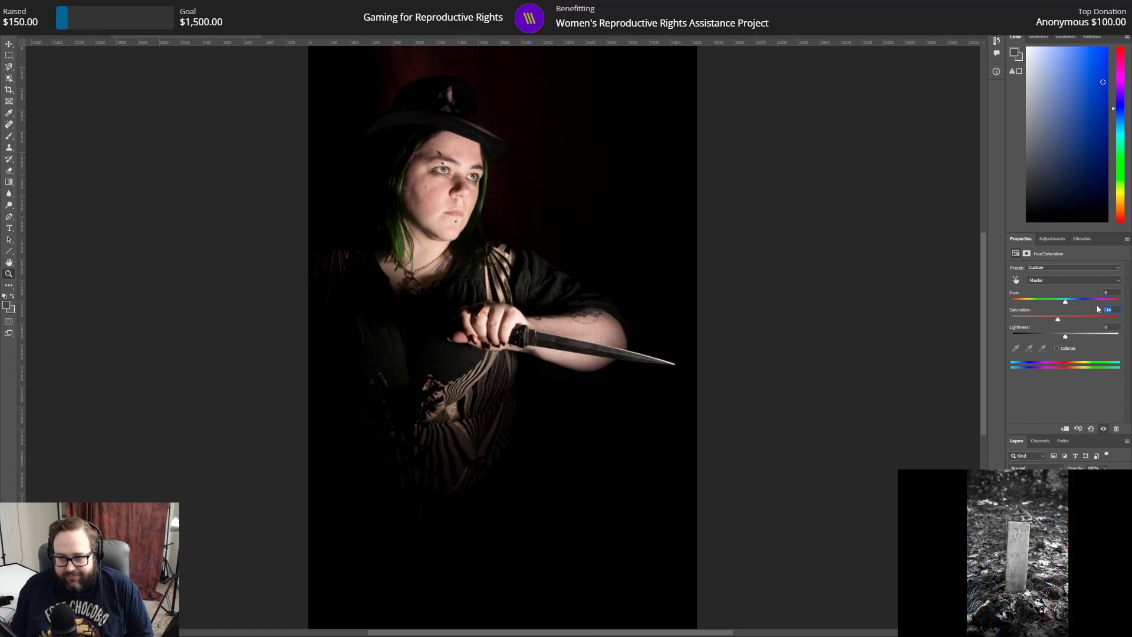
pyautogui.write('-10')
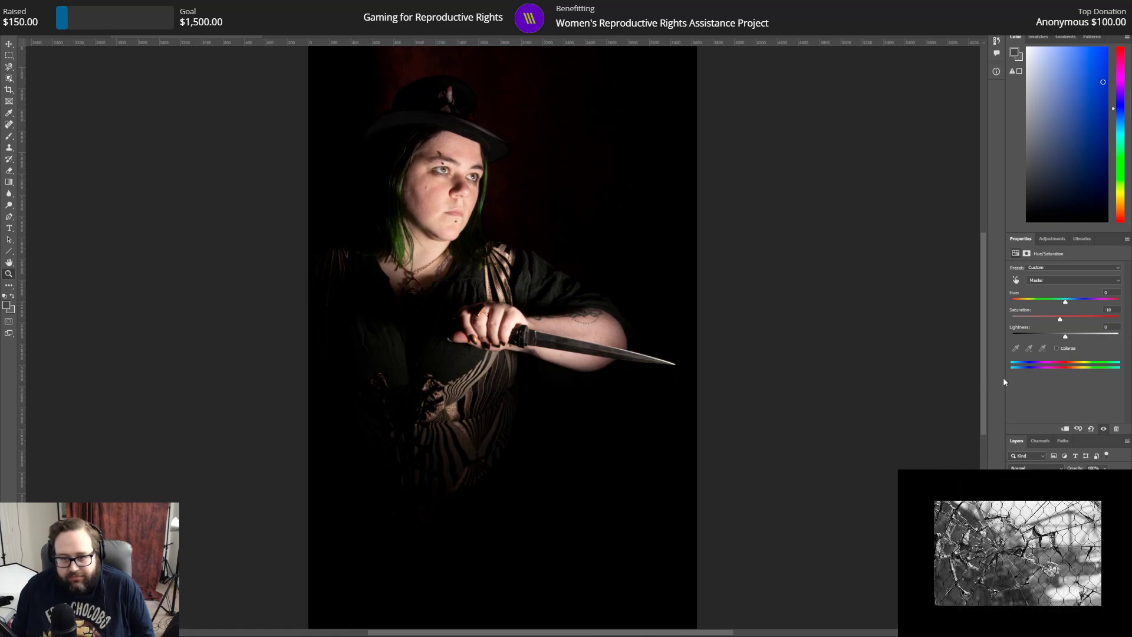
# Step: Add a Brightness/Contrast adjustment to the dagger portrait and raise the contrast to about 3
pyautogui.click(1051, 239)
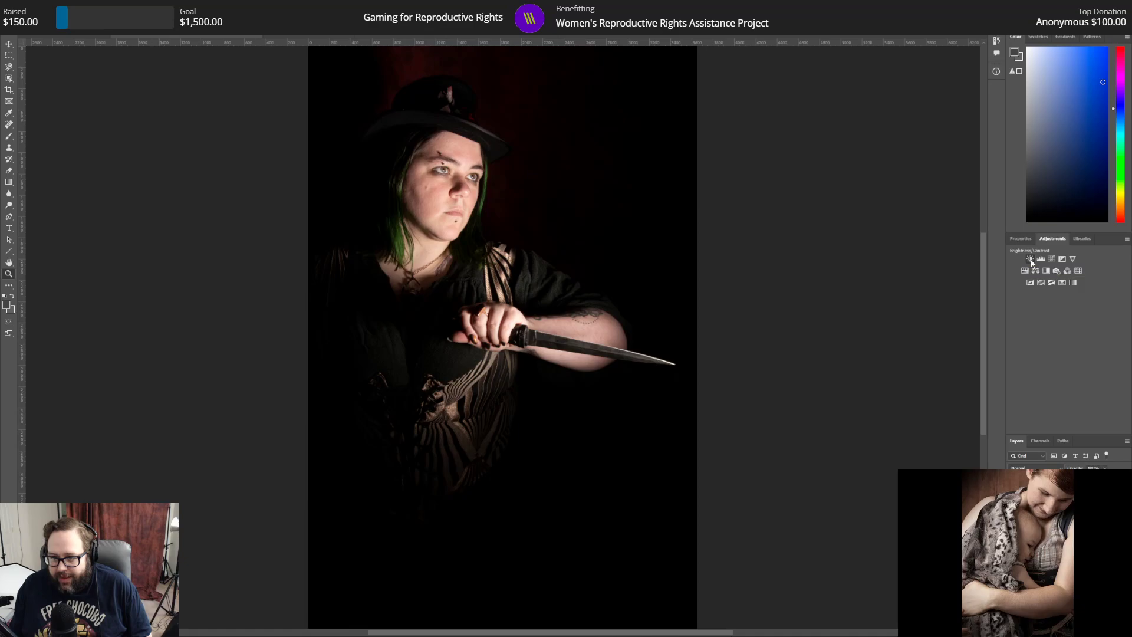
pyautogui.click(1030, 259)
pyautogui.moveTo(1100, 317); pyautogui.dragTo(1056, 316)
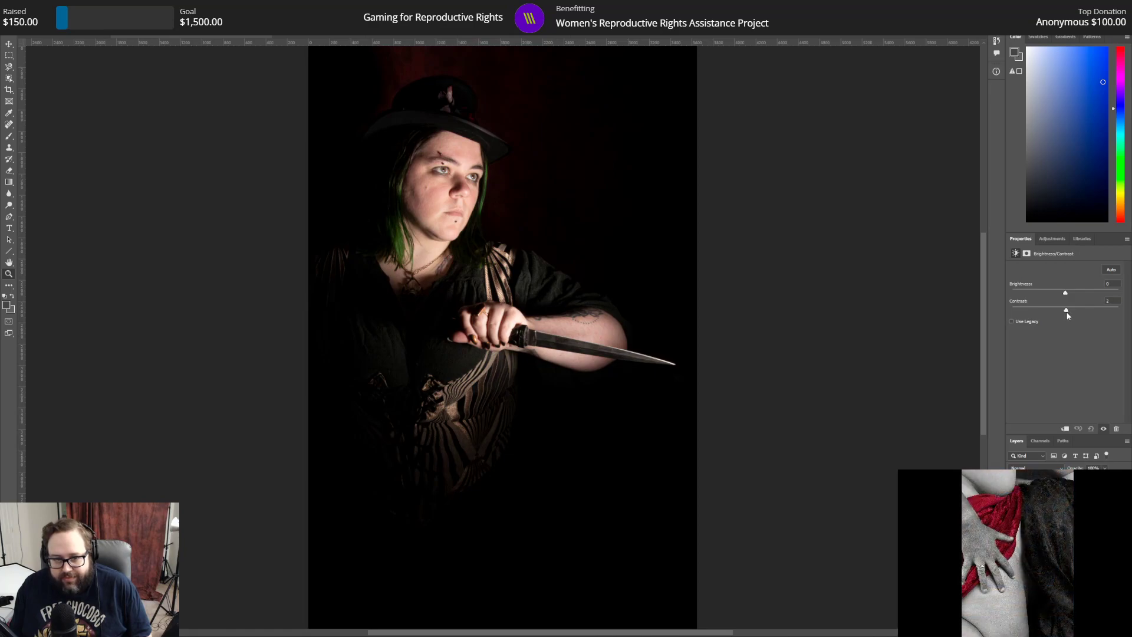
pyautogui.moveTo(1076, 316); pyautogui.dragTo(1068, 315)
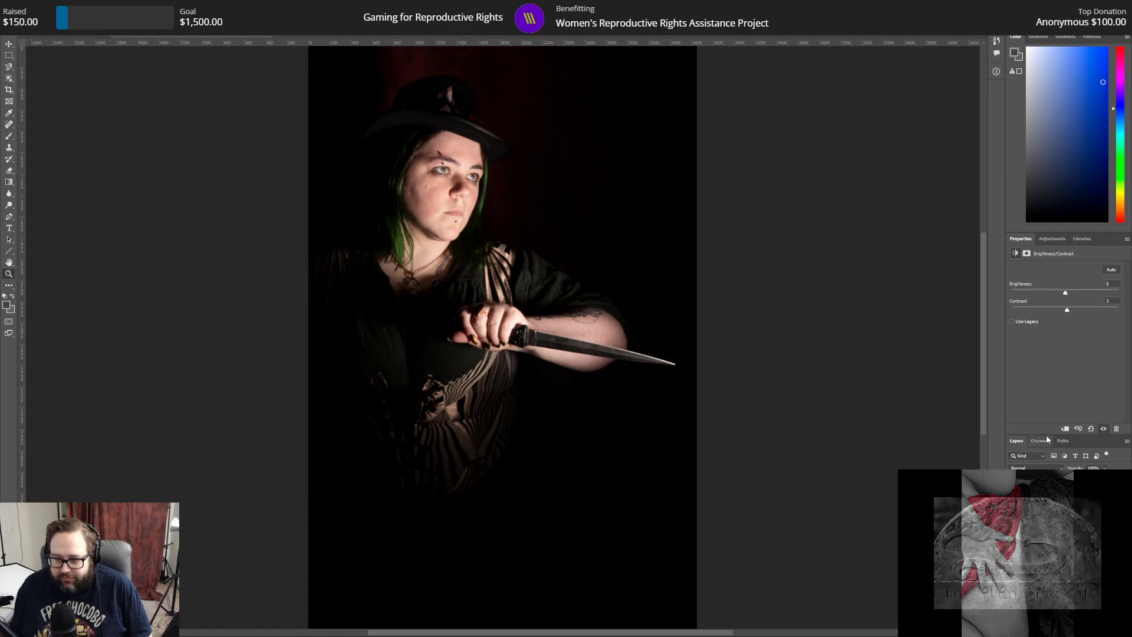
# Step: Add a Selective Color adjustment to the dagger portrait and set the black amount of the Reds to 5%
pyautogui.click(1055, 238)
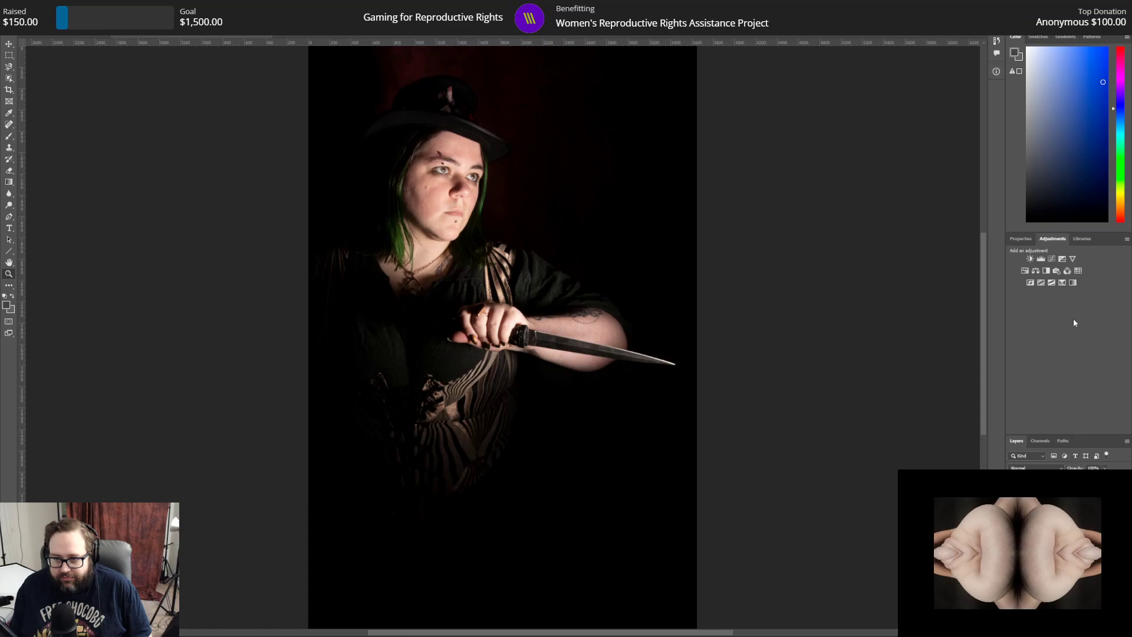
pyautogui.click(1061, 284)
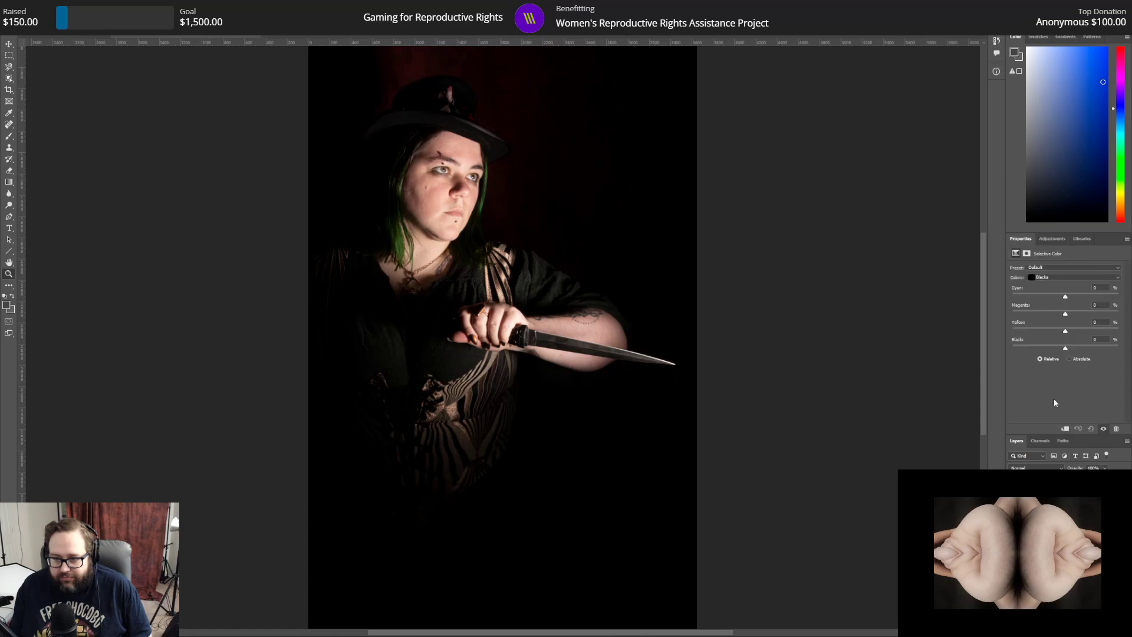
pyautogui.click(1061, 278)
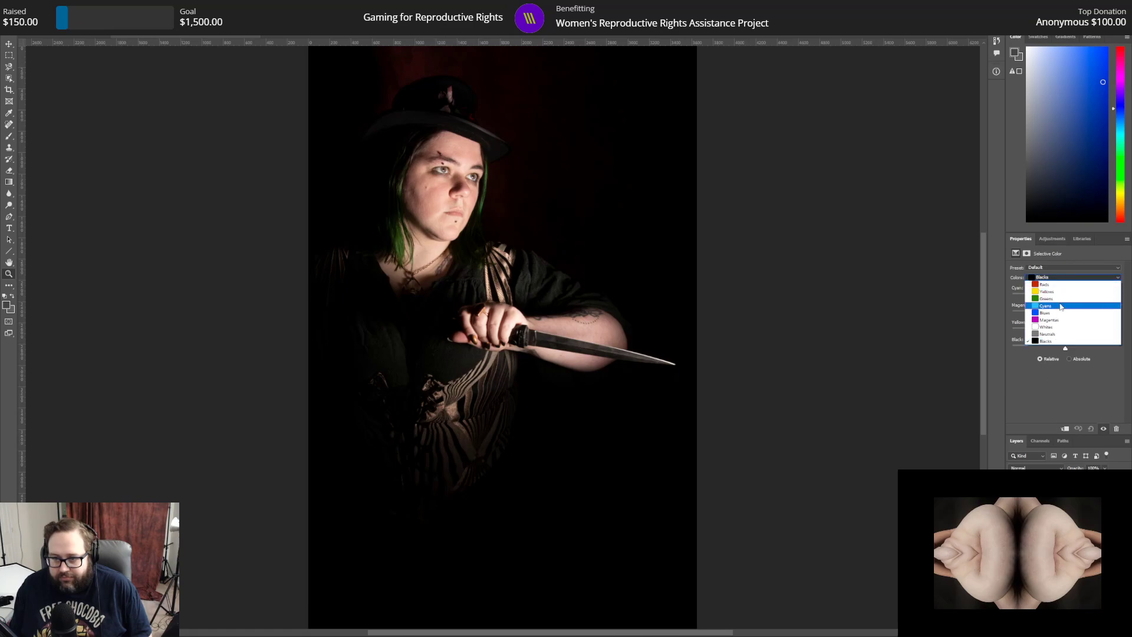
pyautogui.click(1051, 286)
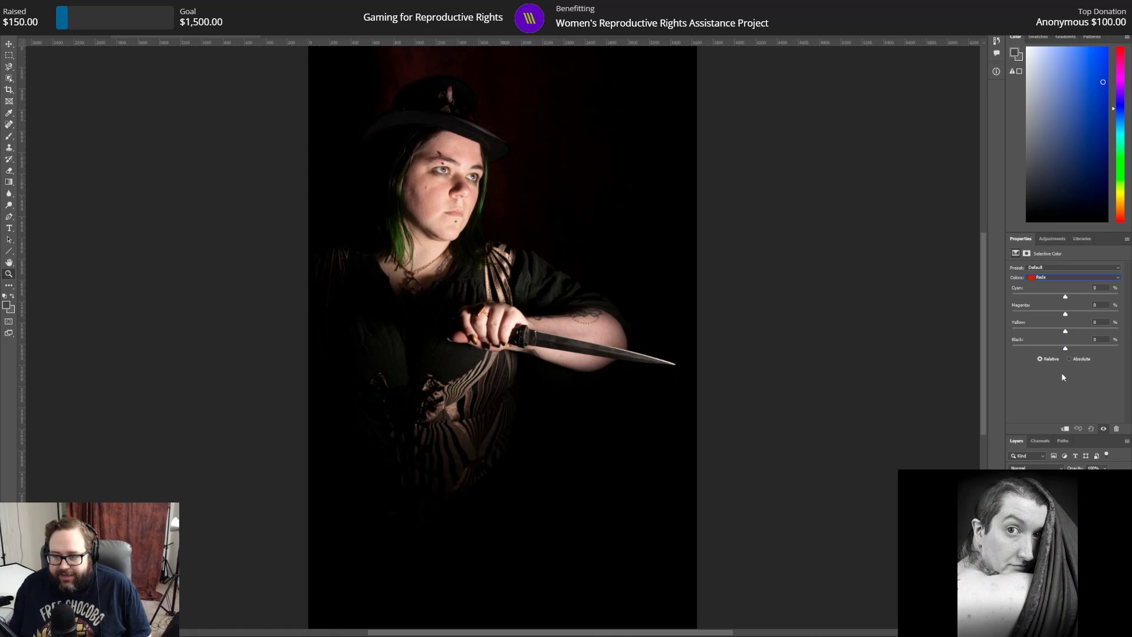
pyautogui.moveTo(1066, 348); pyautogui.dragTo(1118, 349)
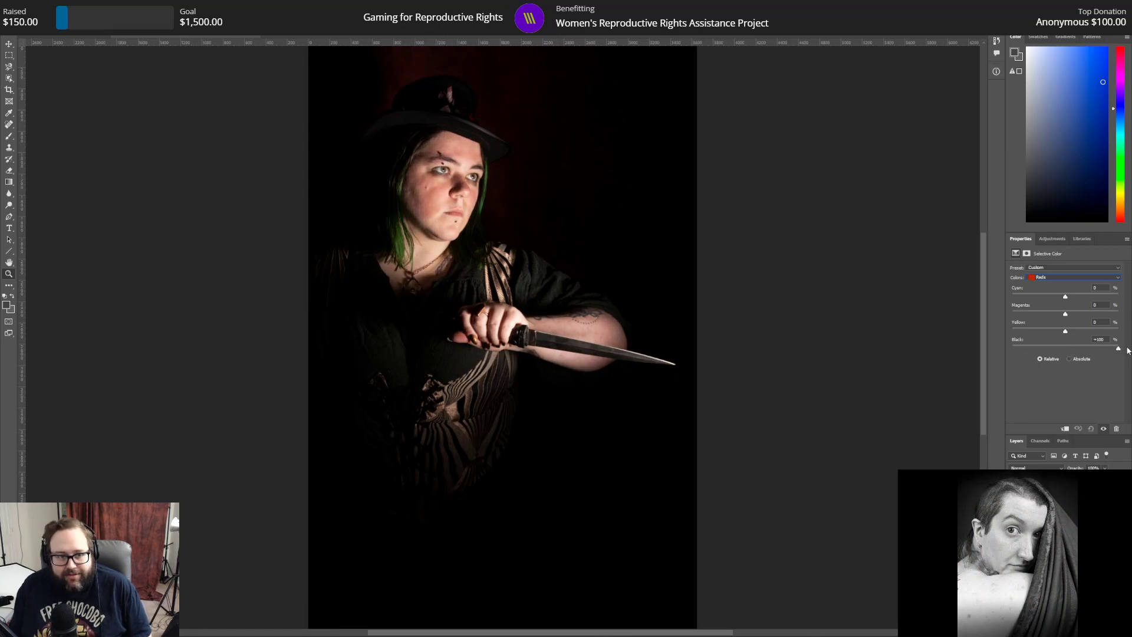
pyautogui.click(1099, 339)
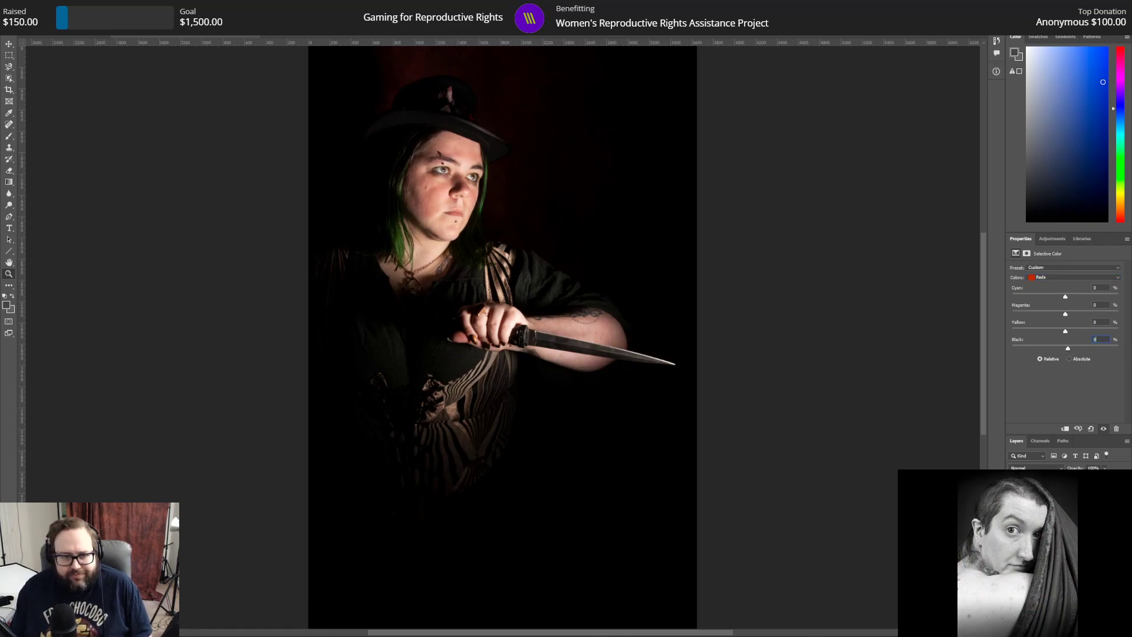
pyautogui.write('5')
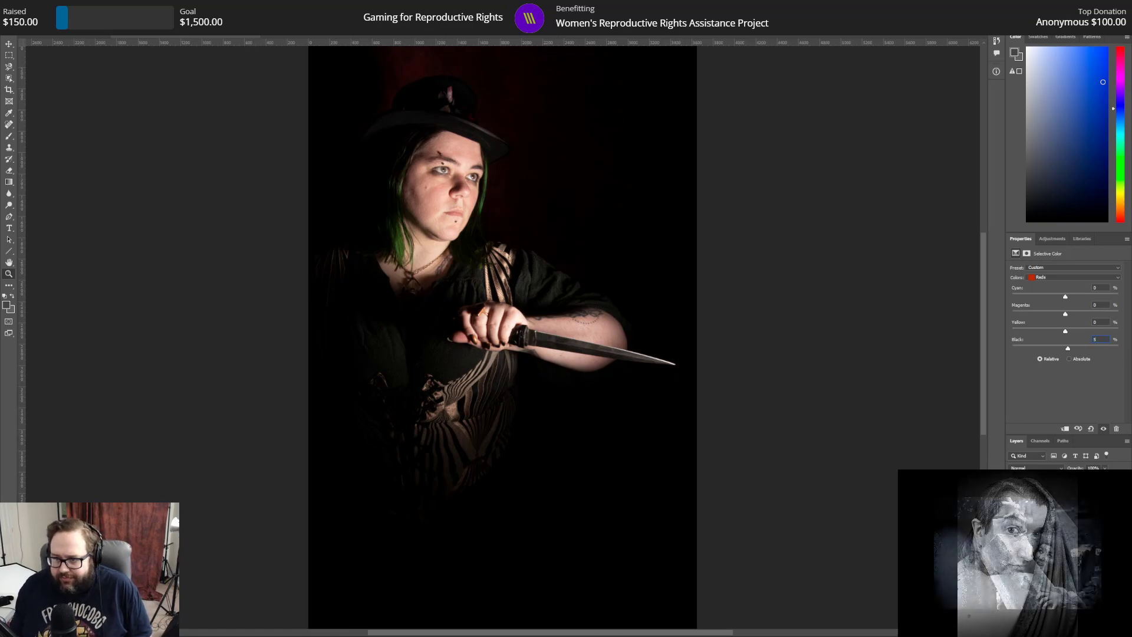
# Step: In the Selective Color adjustment, lower the black amount of the Blacks to about -1%
pyautogui.click(1045, 277)
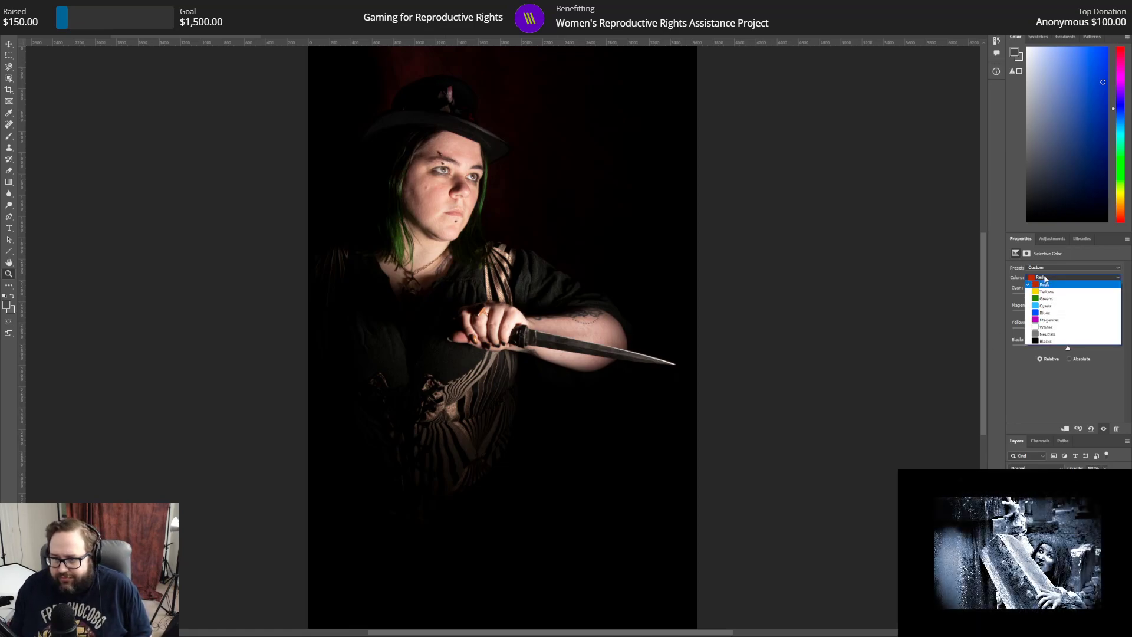
pyautogui.click(1052, 343)
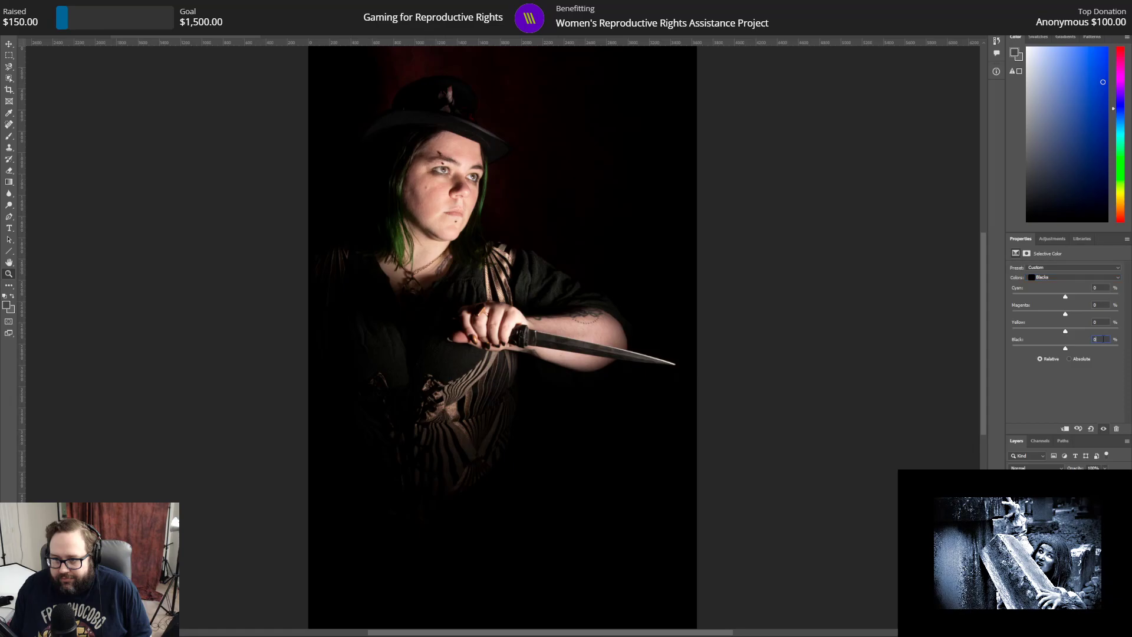
pyautogui.moveTo(1066, 349)
pyautogui.mouseDown()
pyautogui.moveTo(1117, 349)
pyautogui.moveTo(1066, 350)
pyautogui.mouseUp()
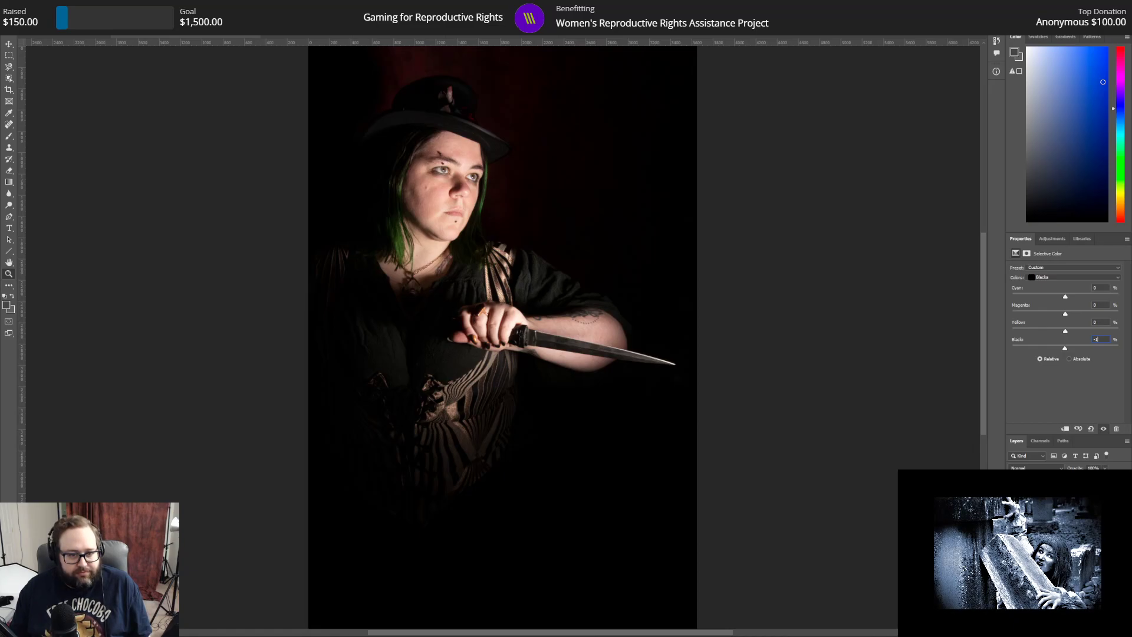
# Step: Save the colour-graded dagger portrait as a Photoshop file named 064.psd
pyautogui.click(21, 30)
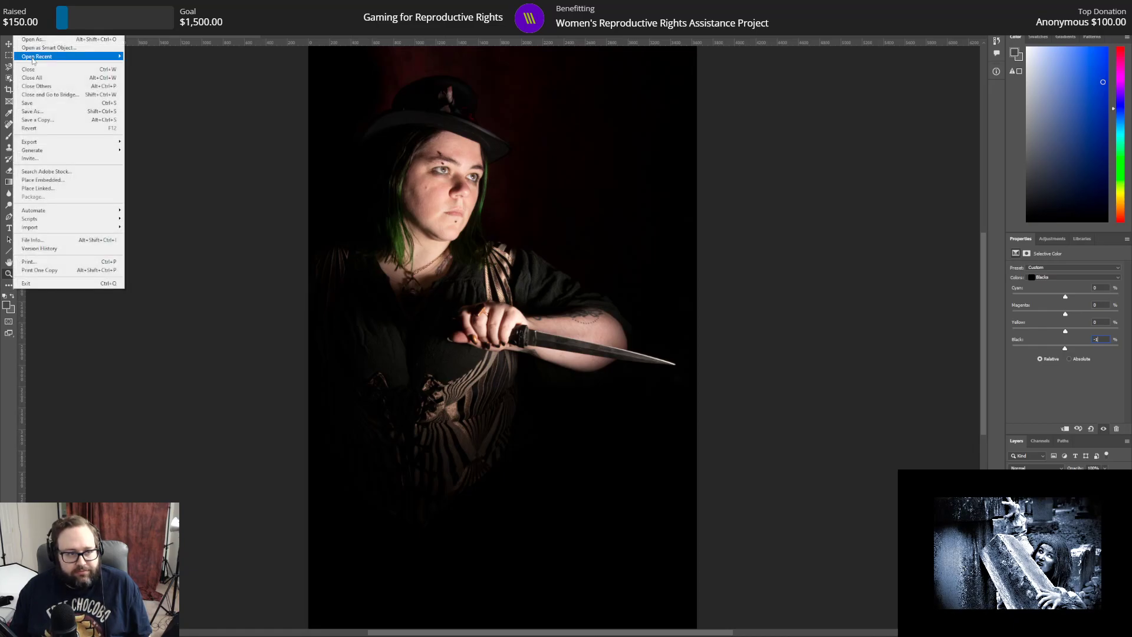
pyautogui.click(39, 112)
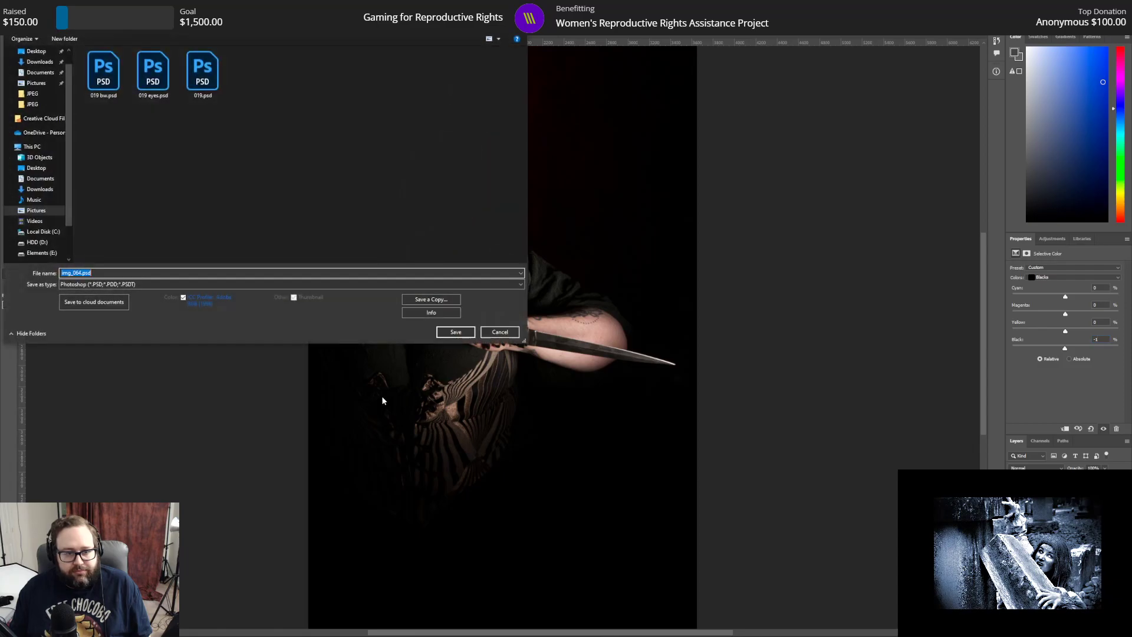
pyautogui.moveTo(74, 273); pyautogui.dragTo(15, 276)
pyautogui.press('BackSpace')
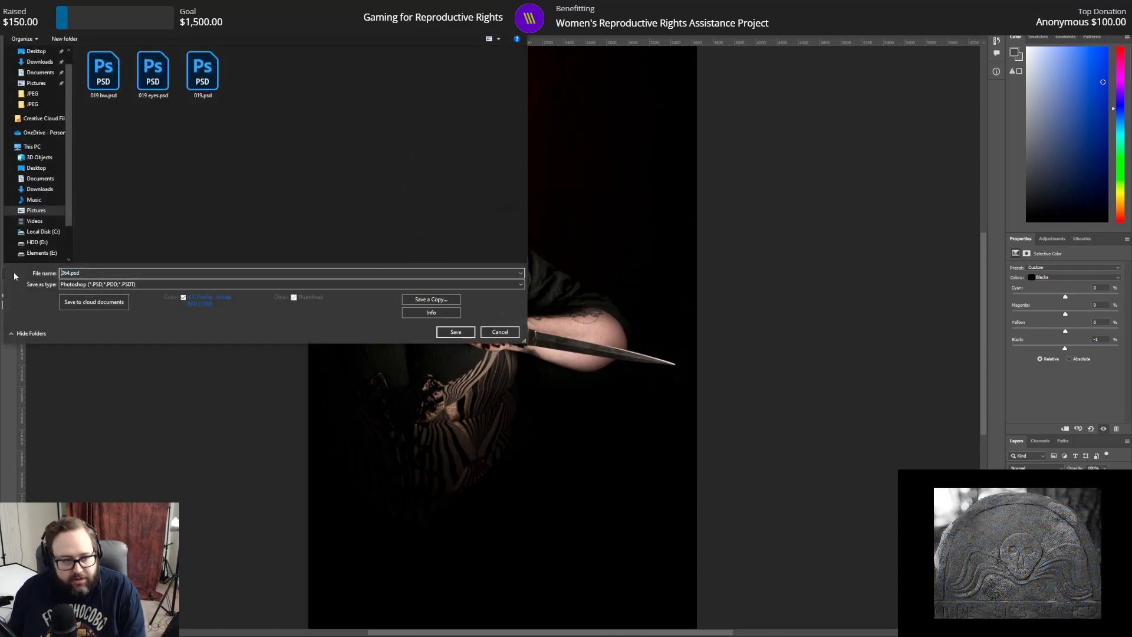
pyautogui.press('Return')
pyautogui.press('Return')
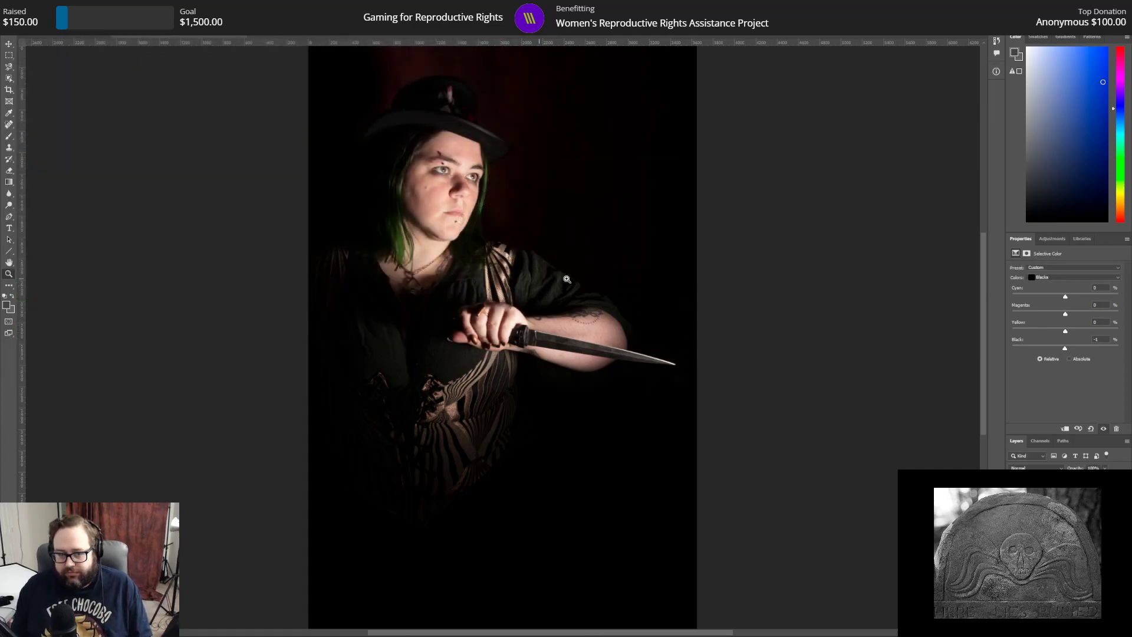
# Step: Add a Black & White adjustment on top of the dagger portrait's colour grading
pyautogui.click(1045, 442)
pyautogui.click(1014, 441)
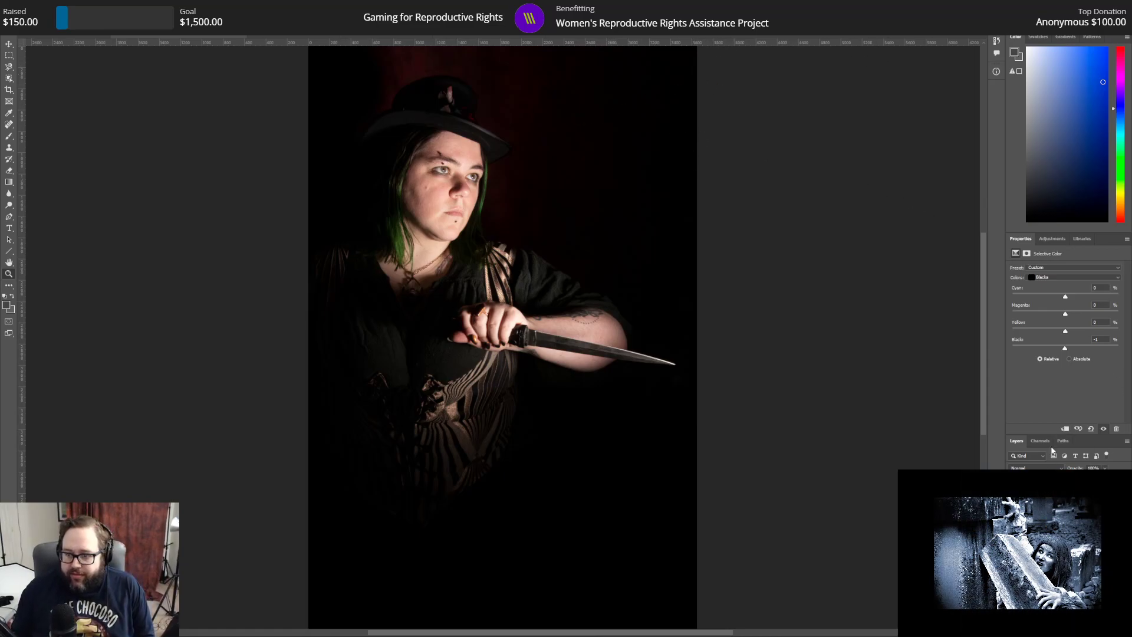
pyautogui.click(1058, 242)
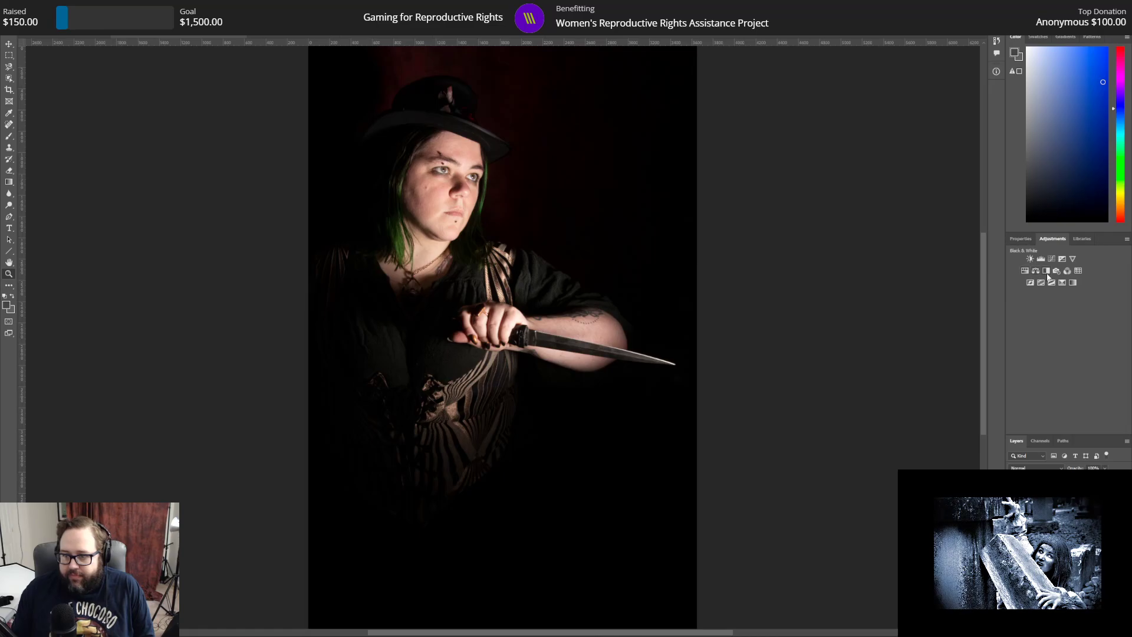
pyautogui.click(1046, 270)
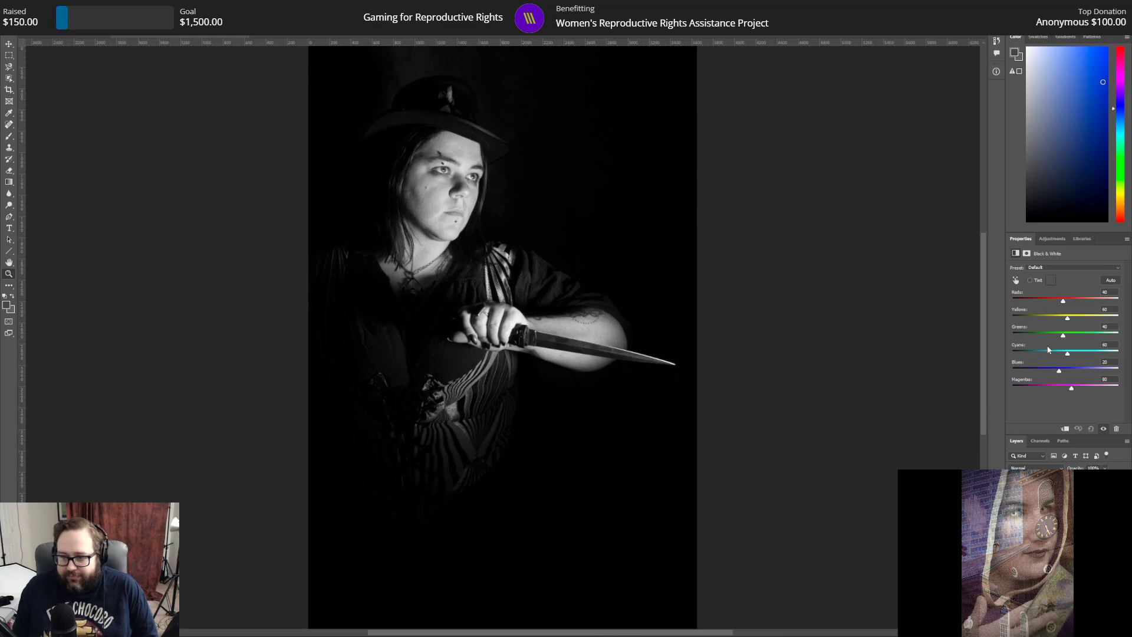
# Step: Compare the High Contrast Blue, High Contrast Red, Red and Yellow Filter presets for the black-and-white conversion, and apply Maximum Black
pyautogui.click(1056, 265)
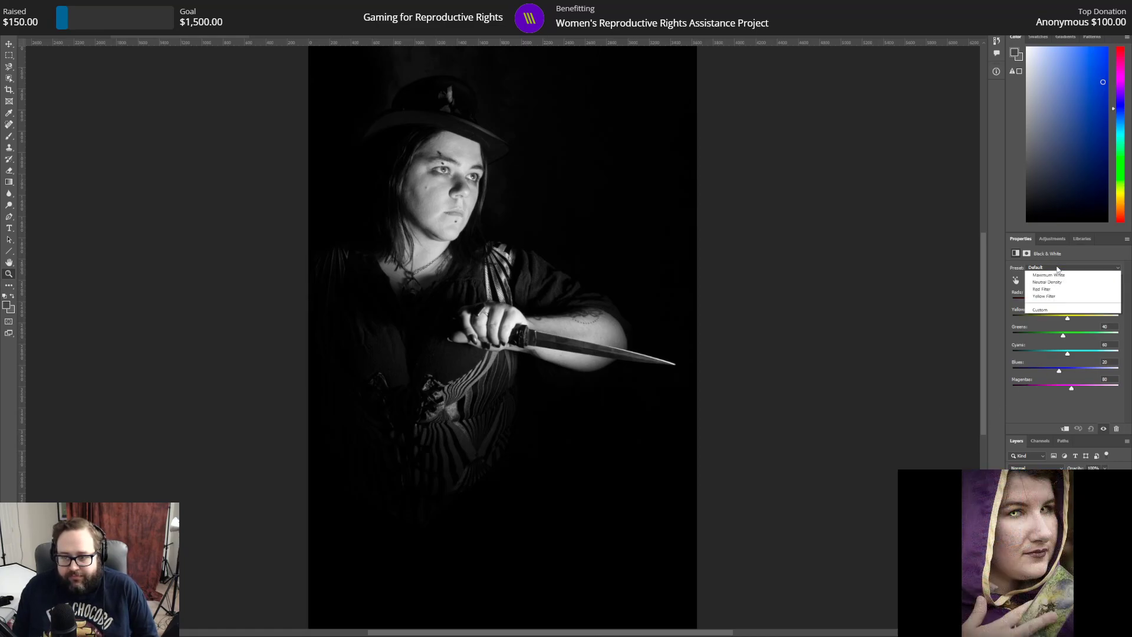
pyautogui.click(1060, 310)
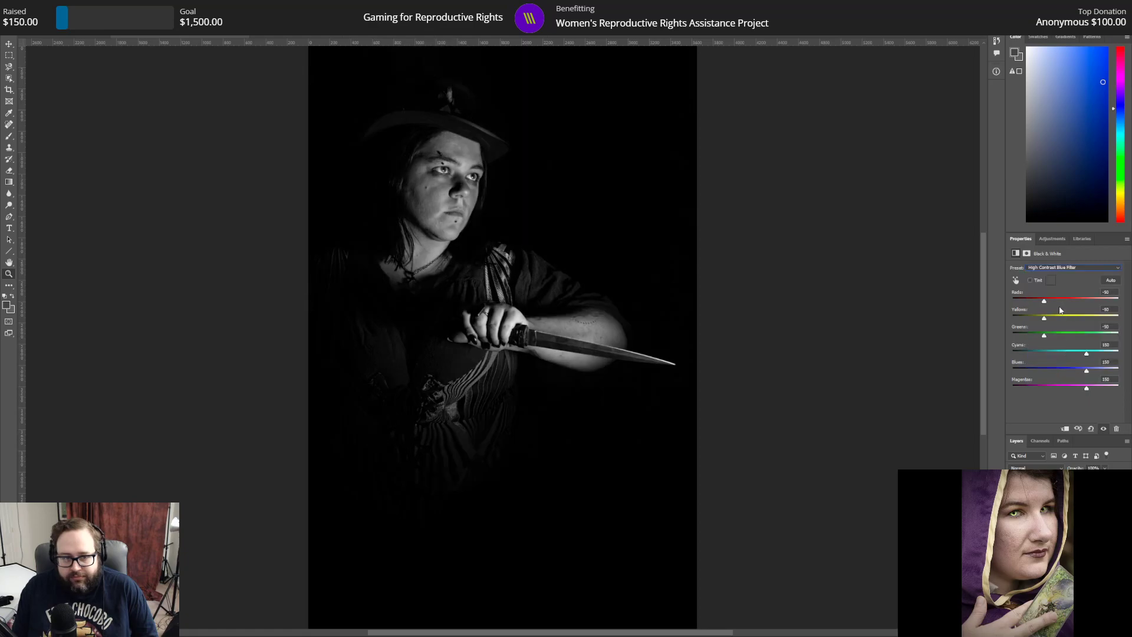
pyautogui.click(1069, 268)
pyautogui.click(1060, 318)
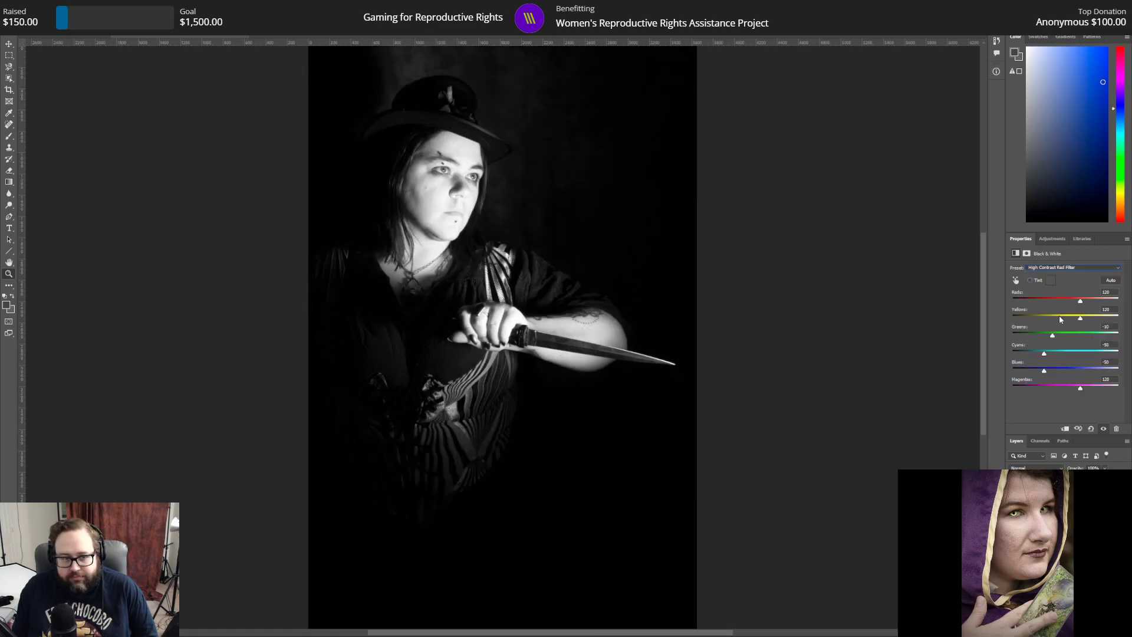
pyautogui.click(1068, 270)
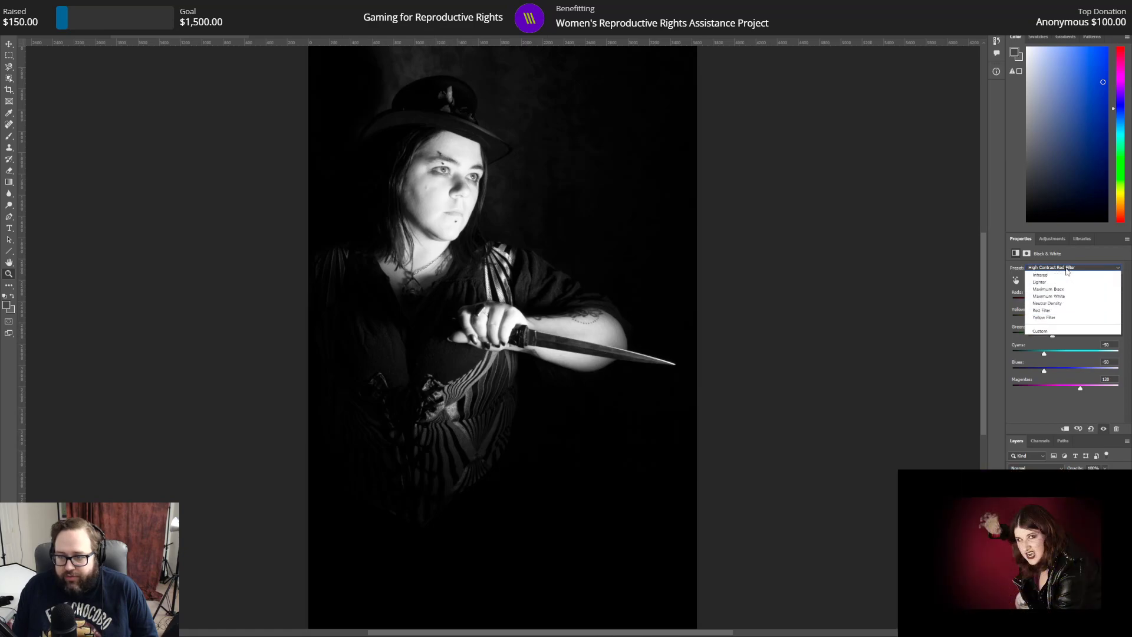
pyautogui.click(1052, 361)
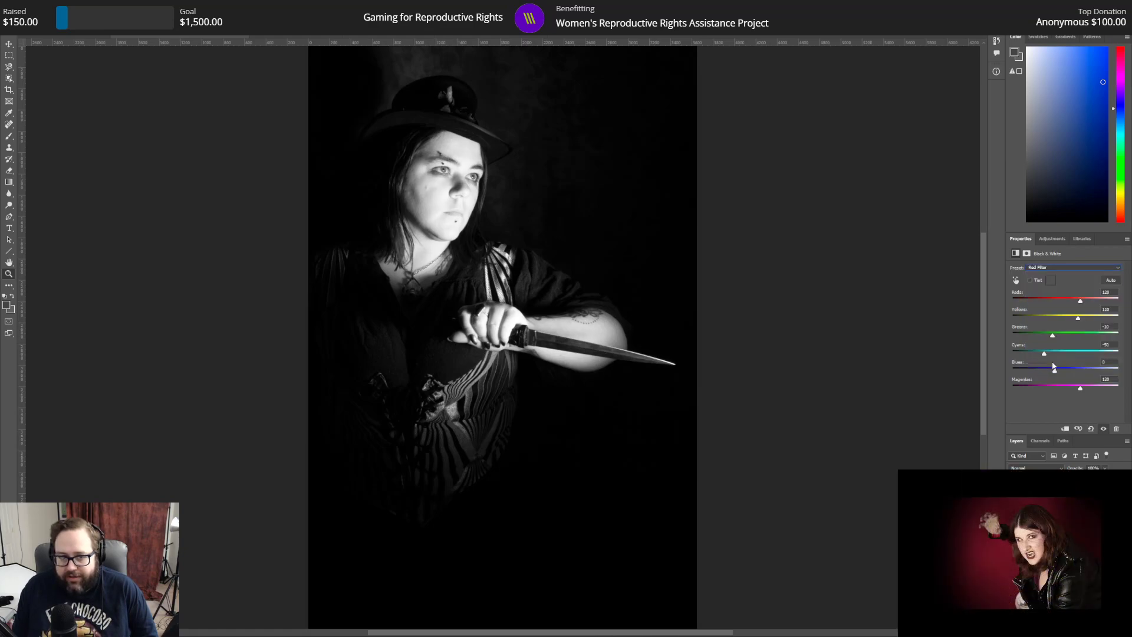
pyautogui.click(1063, 271)
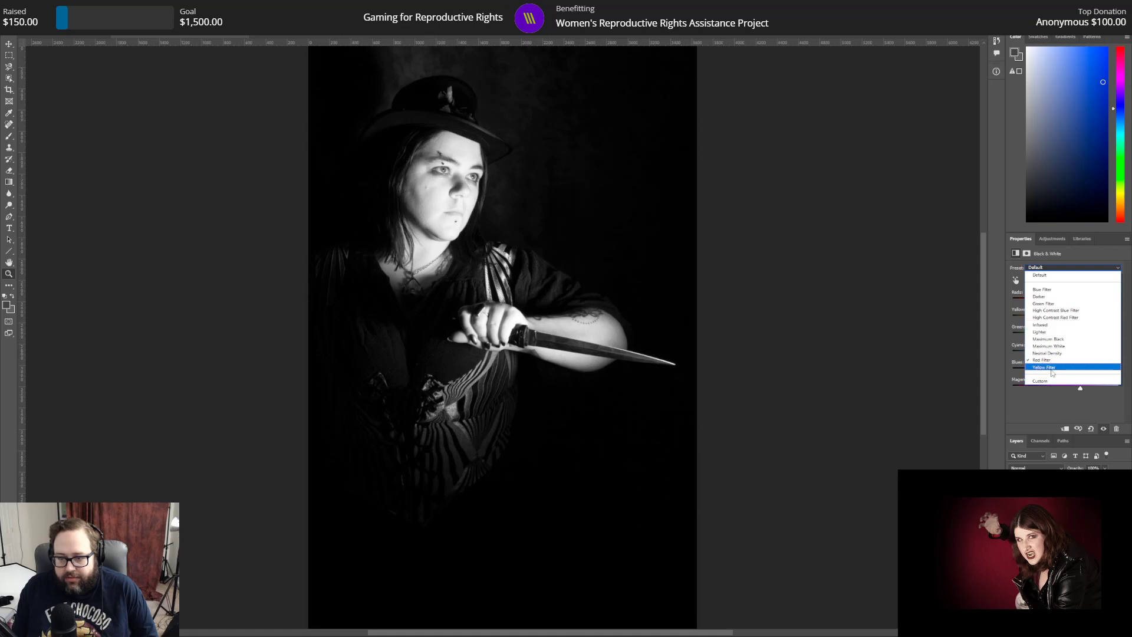
pyautogui.click(1053, 368)
pyautogui.click(1056, 267)
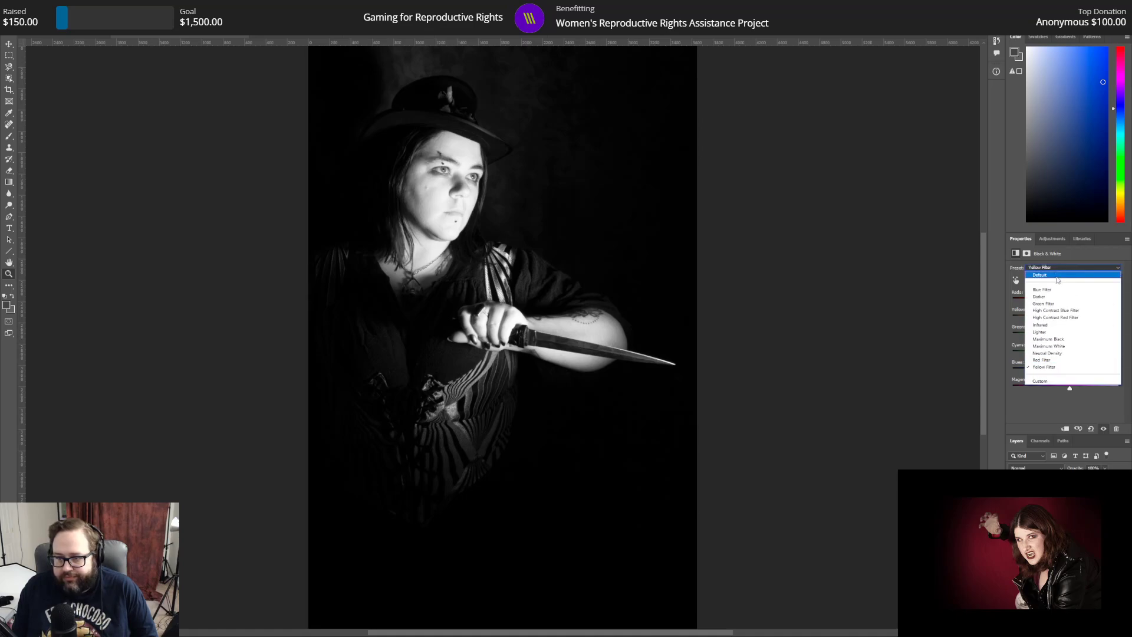
pyautogui.click(1049, 338)
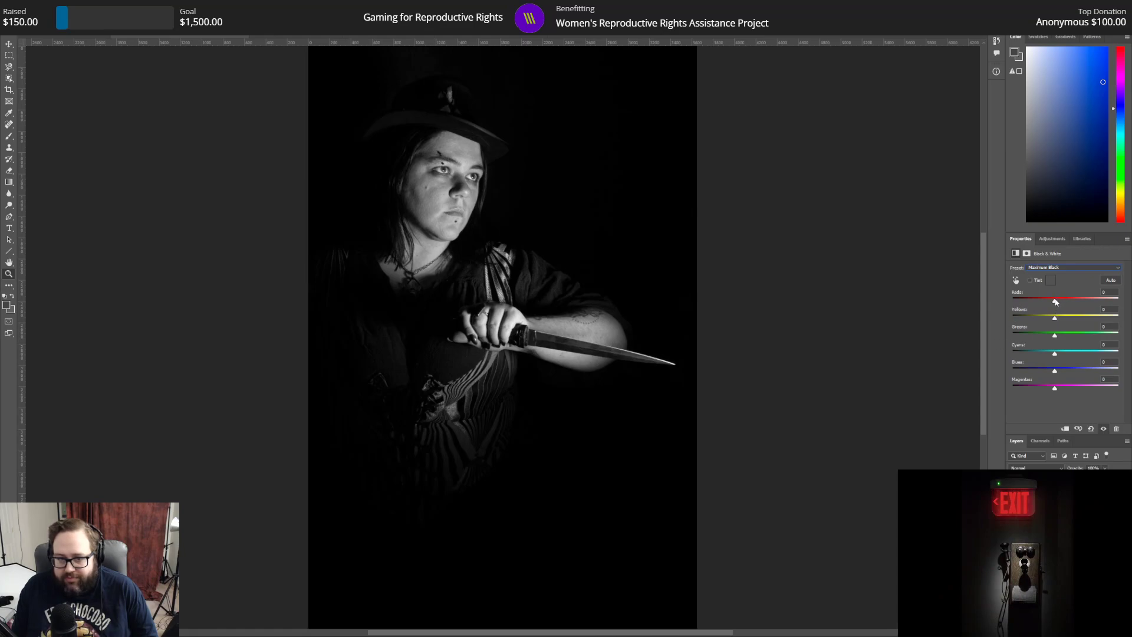
# Step: Darken the skin in the black-and-white conversion by setting Reds to -200 and Yellows to 65
pyautogui.moveTo(1054, 302); pyautogui.dragTo(1022, 300)
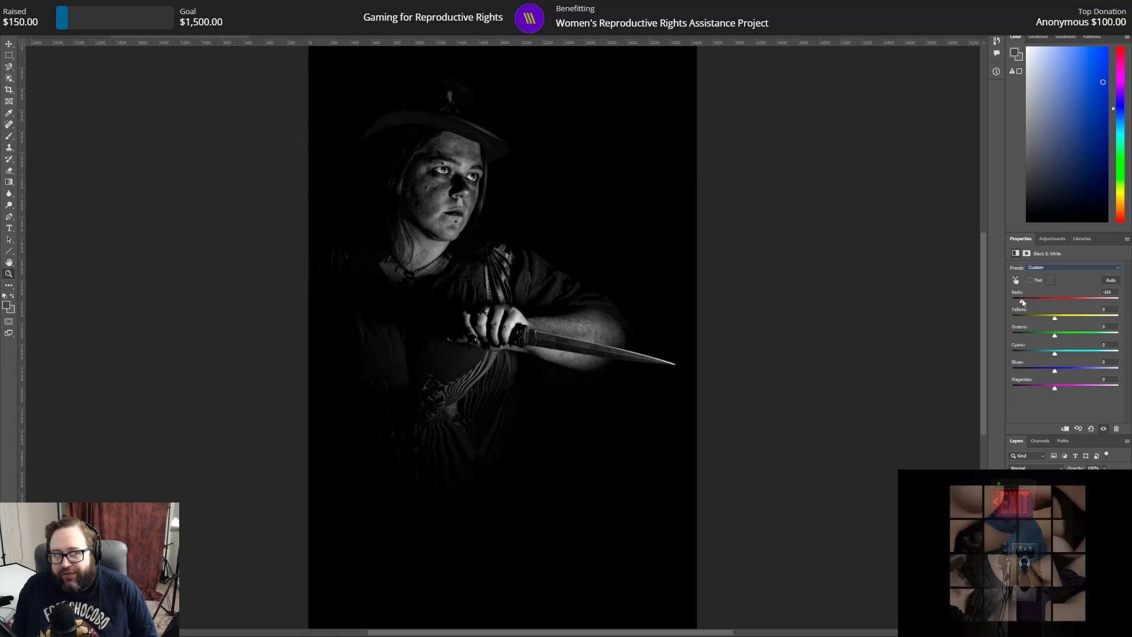
pyautogui.moveTo(1022, 302); pyautogui.dragTo(1013, 301)
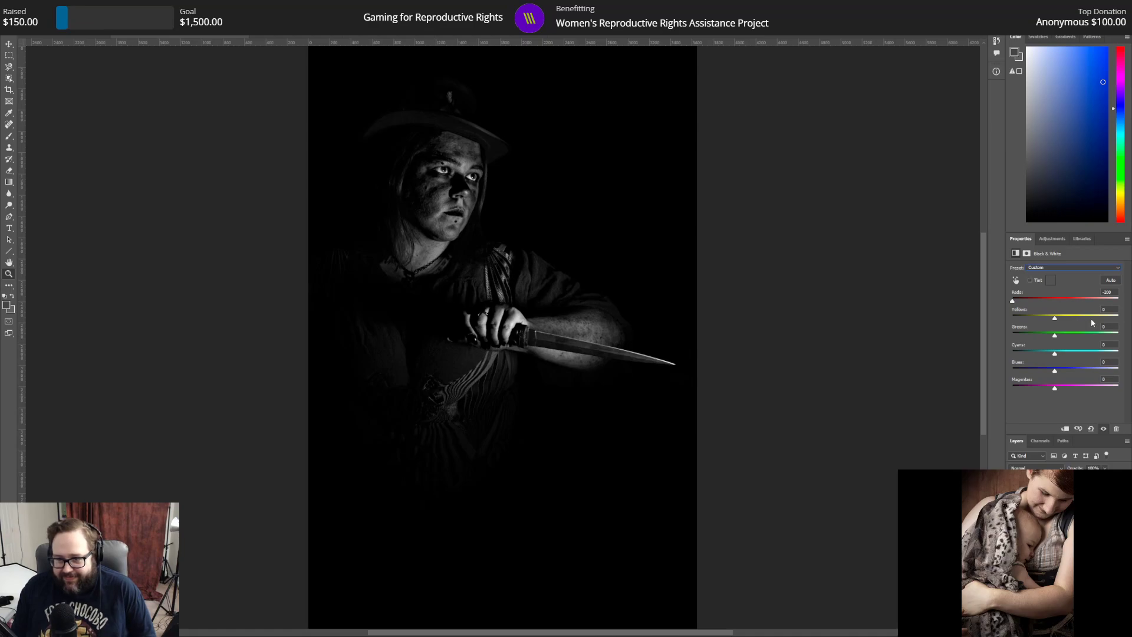
pyautogui.click(1115, 292)
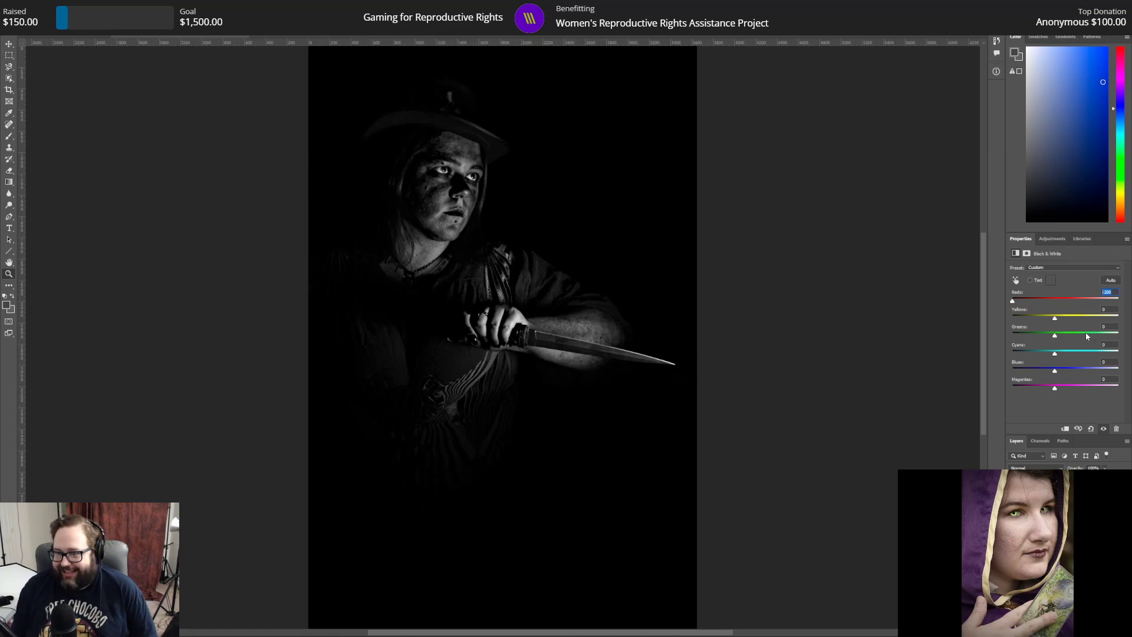
pyautogui.moveTo(1054, 318); pyautogui.dragTo(985, 321)
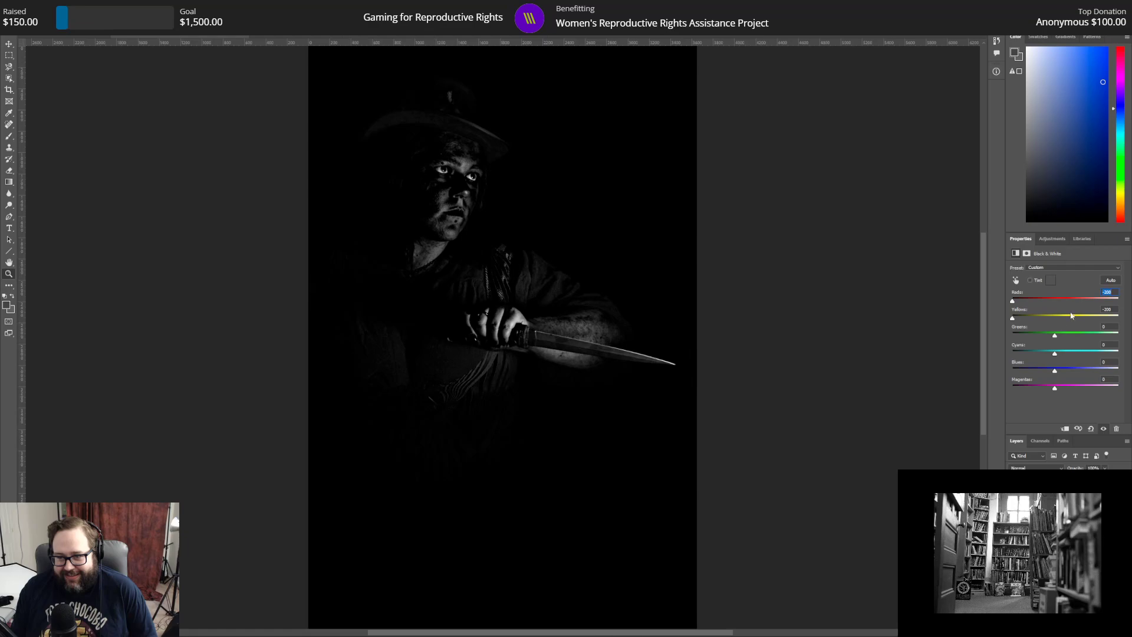
pyautogui.moveTo(1012, 318); pyautogui.dragTo(1069, 325)
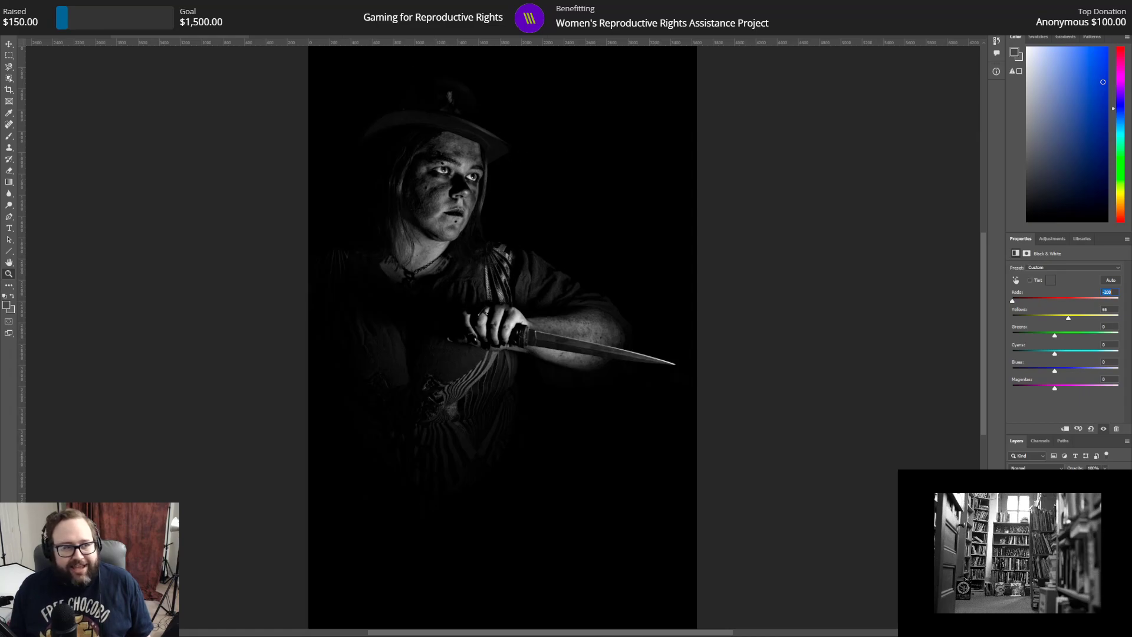
# Step: Save the black-and-white dagger portrait as a separate Photoshop file named 064 bw creepy.psd
pyautogui.click(19, 5)
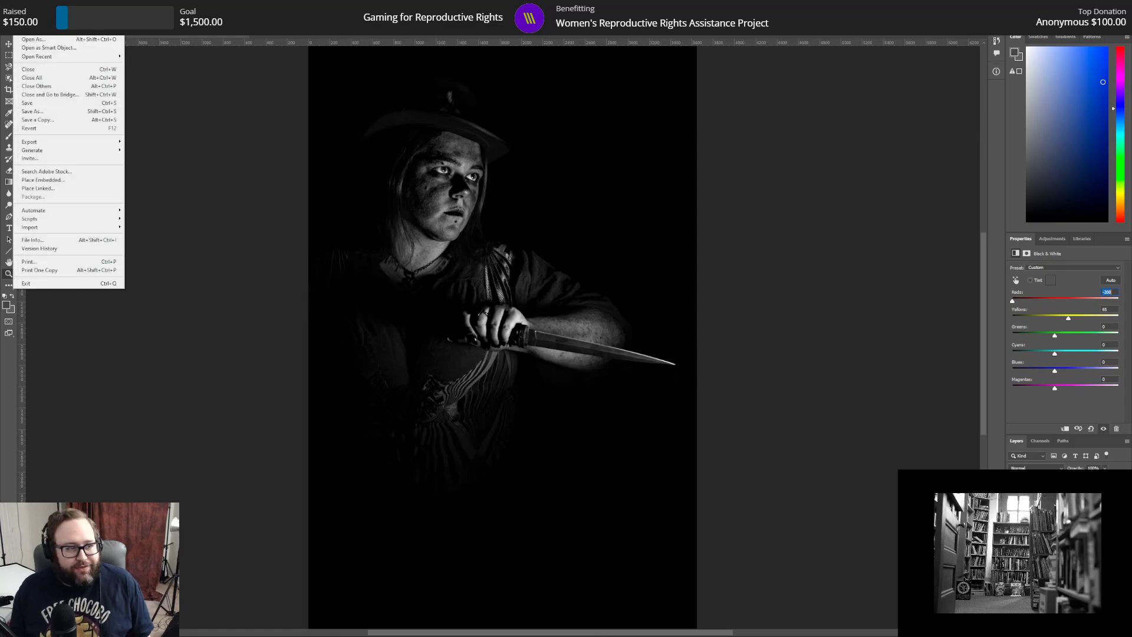
pyautogui.click(52, 113)
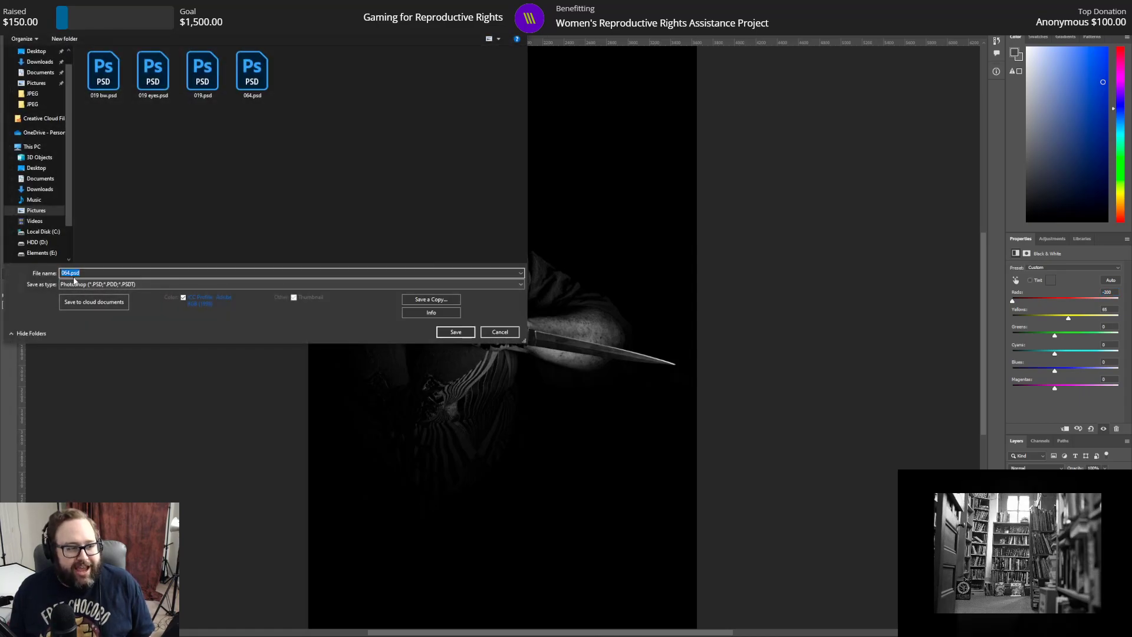
pyautogui.click(69, 272)
pyautogui.write('b')
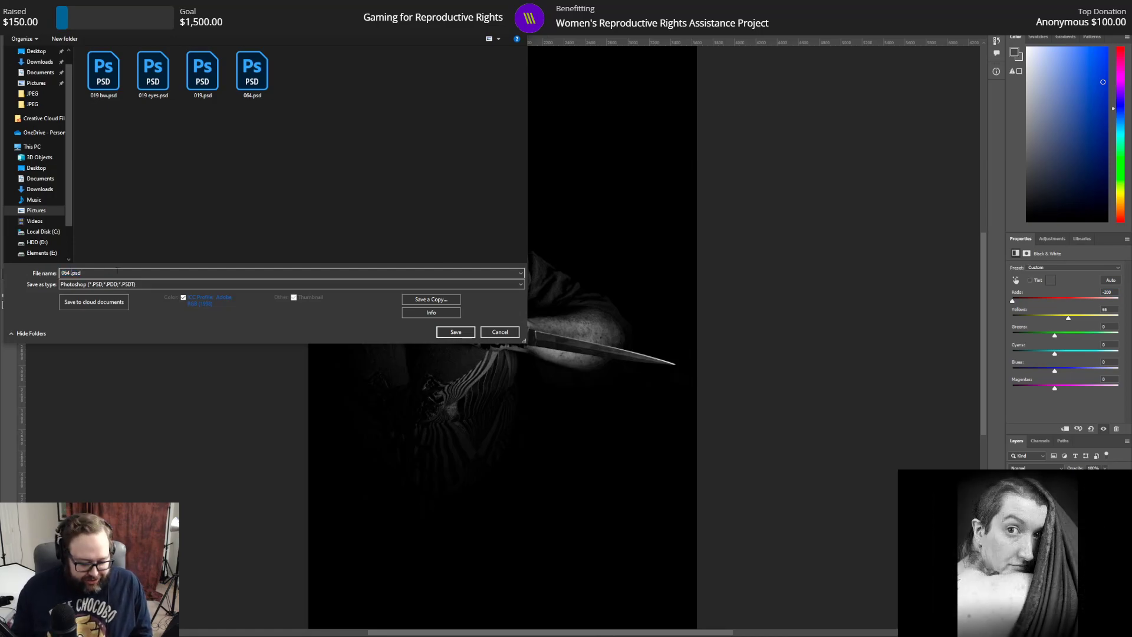
pyautogui.write('w creepy')
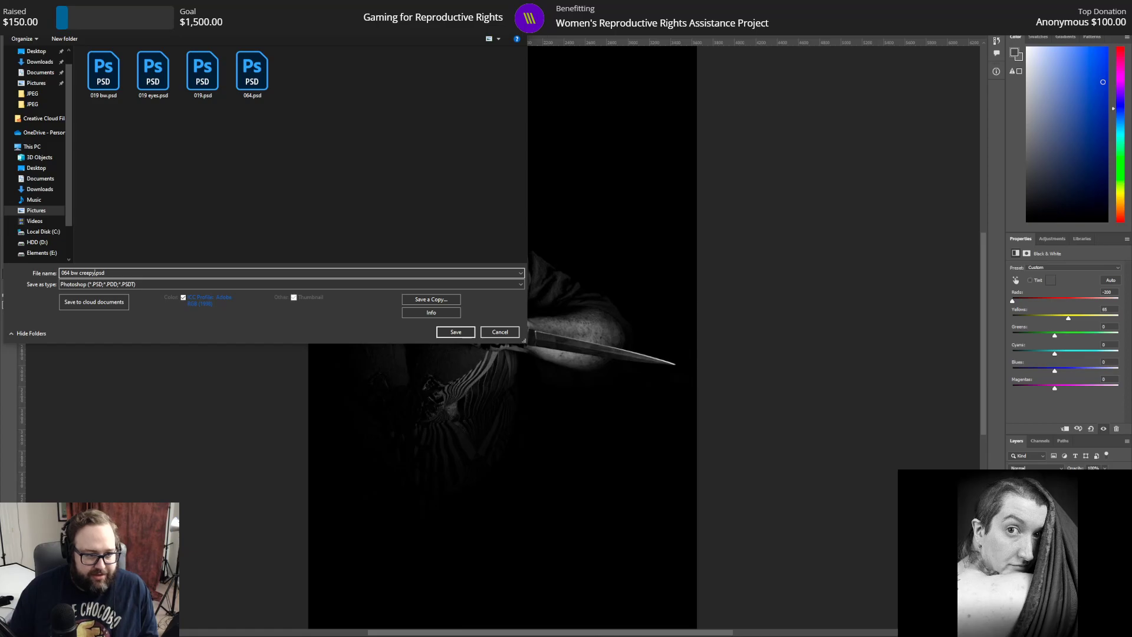
pyautogui.press('Return')
pyautogui.press('Return')
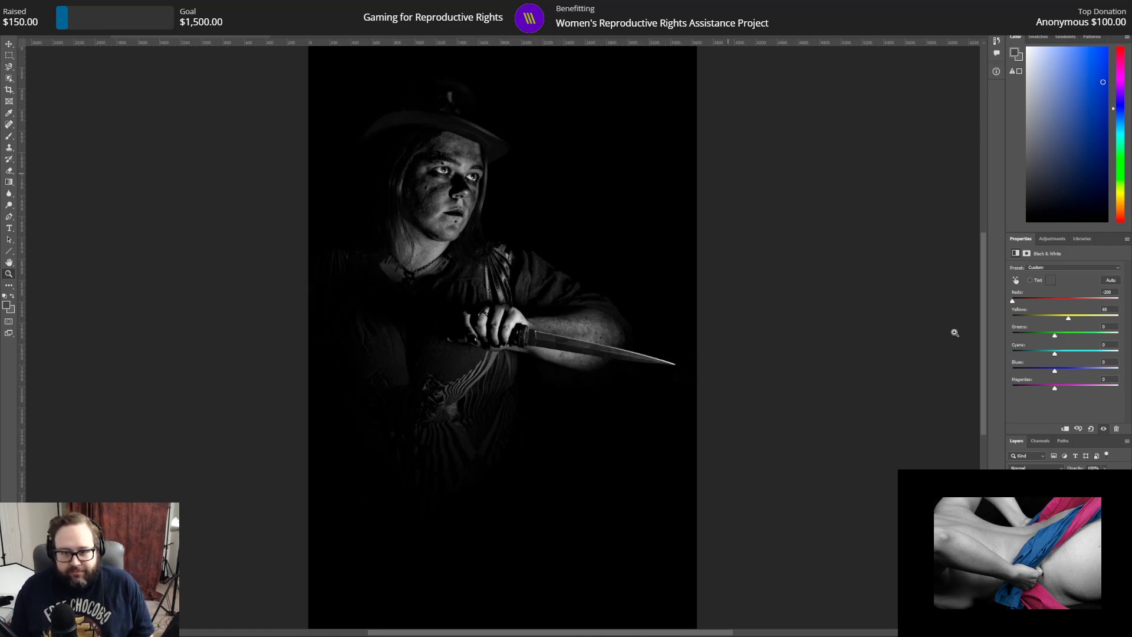
# Step: Reset the black-and-white conversion to the Maximum Black preset, then set Reds to about -18 and Yellows to 69
pyautogui.click(1076, 269)
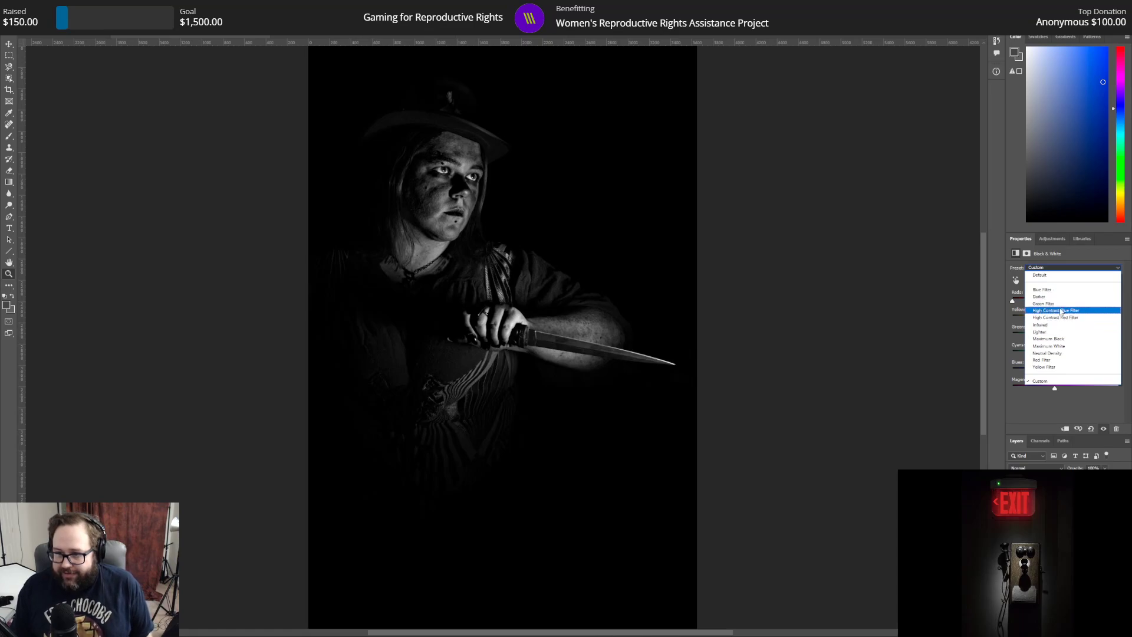
pyautogui.click(1053, 338)
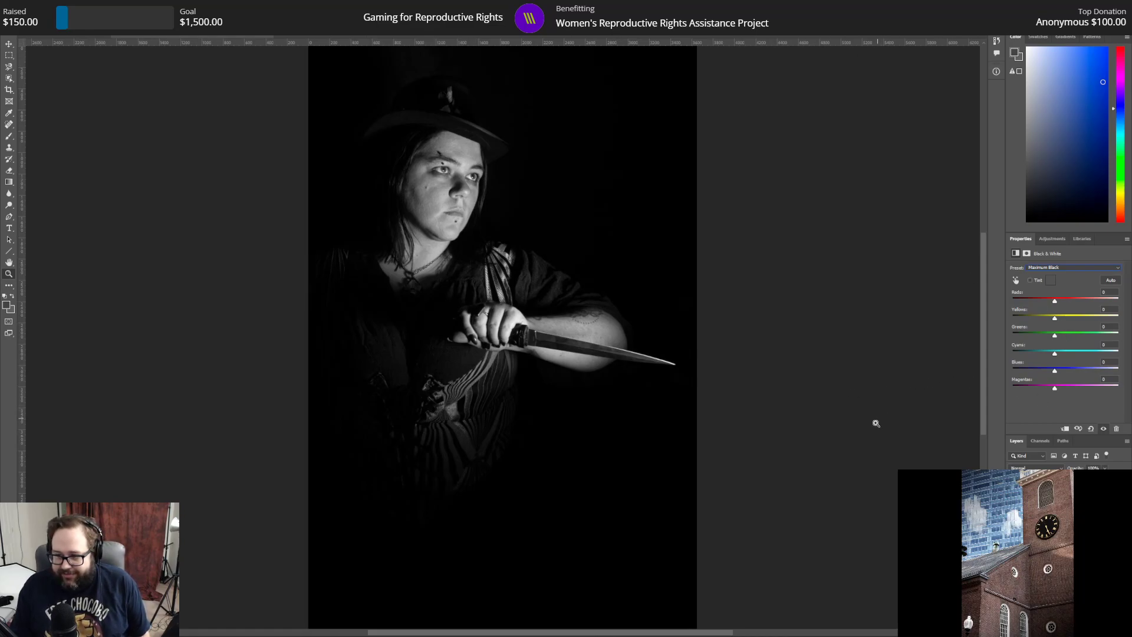
pyautogui.moveTo(1055, 303); pyautogui.dragTo(1070, 322)
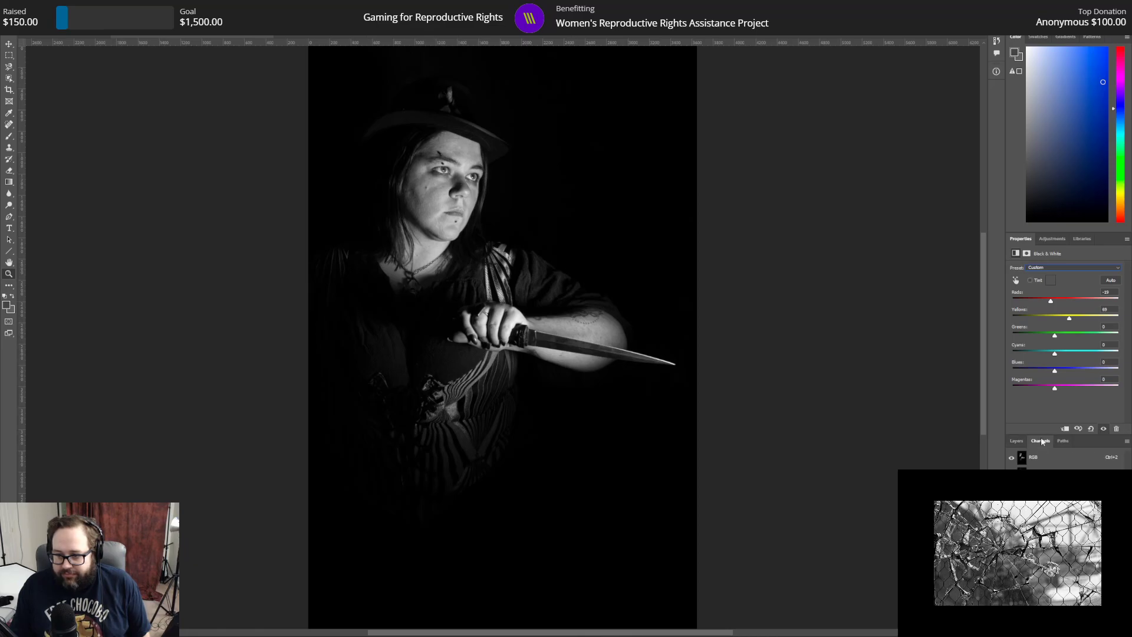
# Step: Add a Curves adjustment to the dagger portrait and move its RGB white point inward to an input of about 240
pyautogui.click(1053, 238)
pyautogui.click(1037, 265)
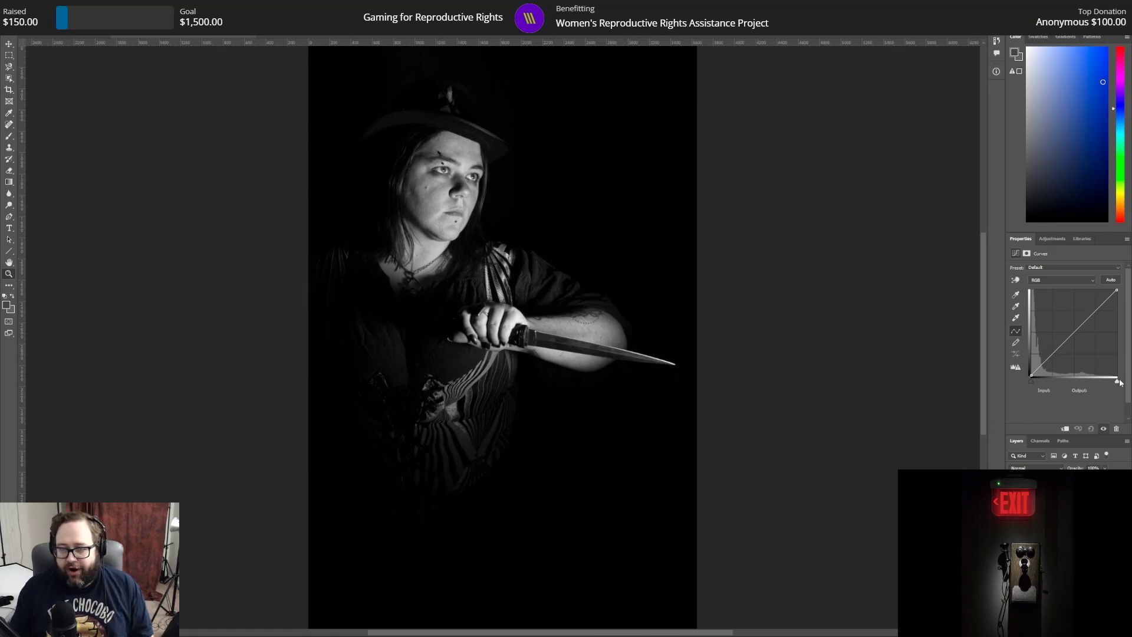
pyautogui.moveTo(1118, 382)
pyautogui.mouseDown()
pyautogui.moveTo(1077, 360)
pyautogui.moveTo(1114, 365)
pyautogui.mouseUp()
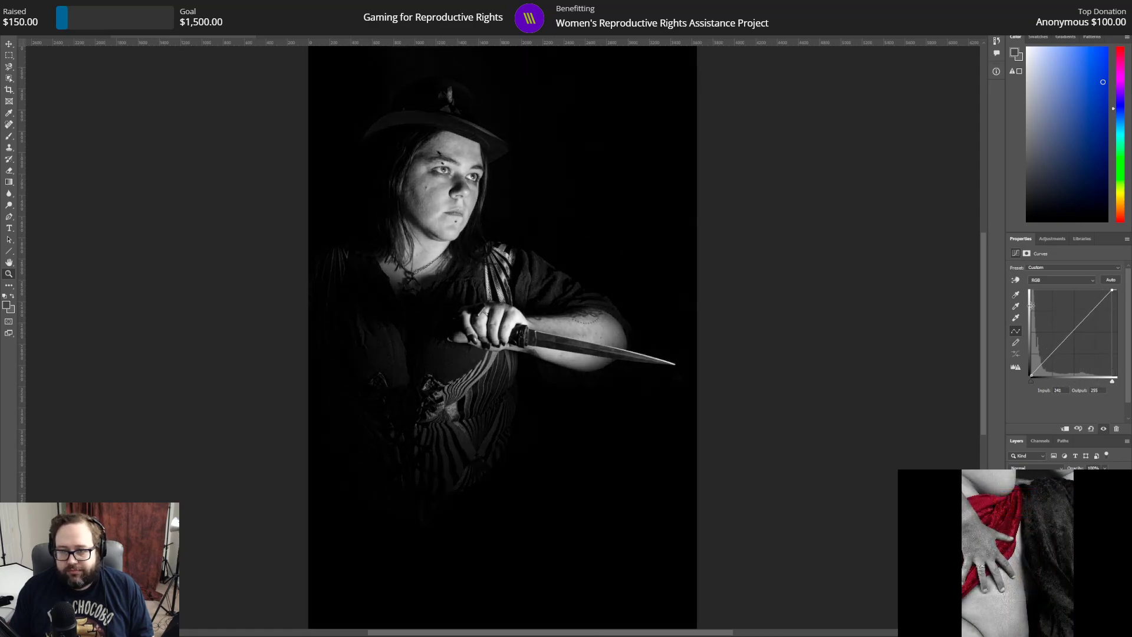
# Step: Brighten the skin by raising Reds to about 38 in the Black & White adjustment
pyautogui.click(1039, 514)
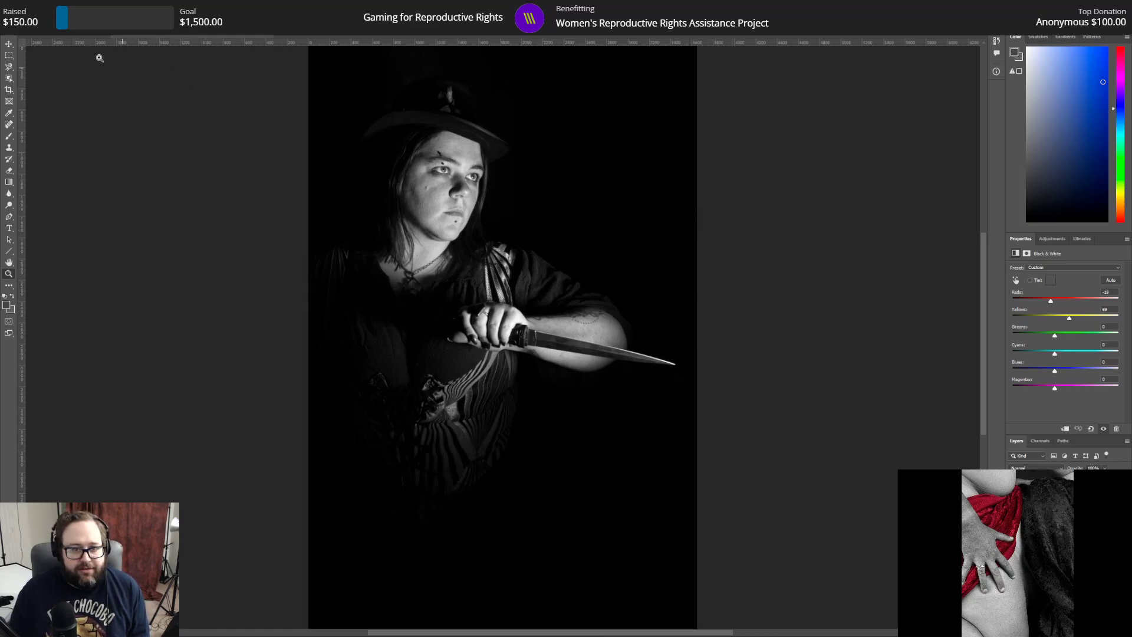
pyautogui.moveTo(1050, 301)
pyautogui.mouseDown()
pyautogui.moveTo(1075, 304)
pyautogui.moveTo(1064, 303)
pyautogui.mouseUp()
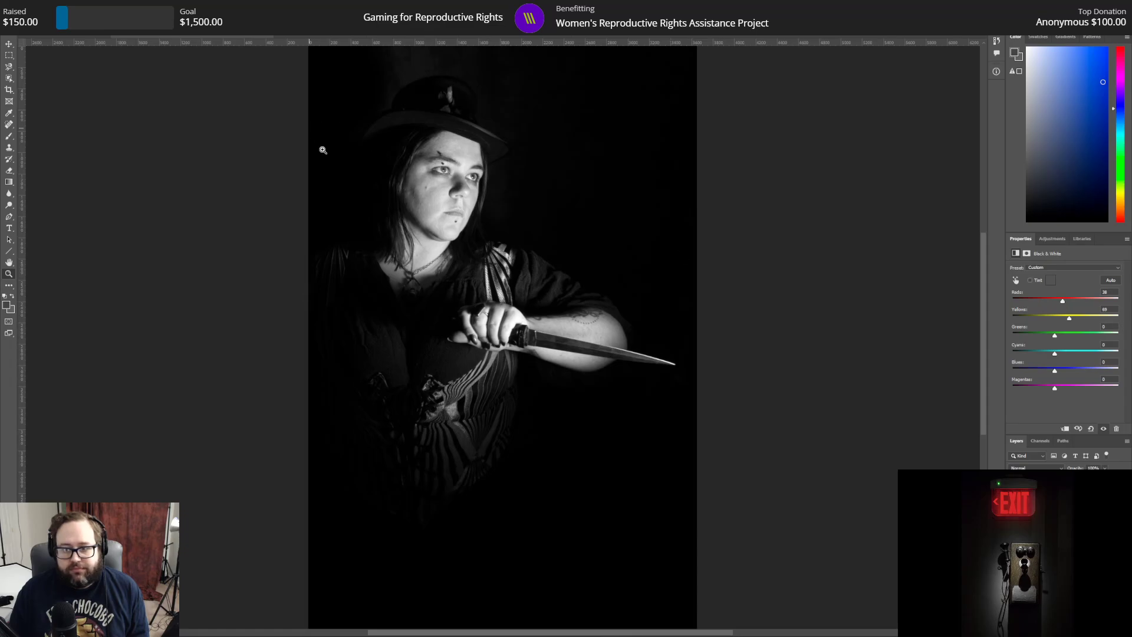
# Step: Save the brighter black-and-white version as a separate Photoshop file named 064 bw.psd, with Maximize Compatibility on
pyautogui.click(19, 6)
pyautogui.click(33, 110)
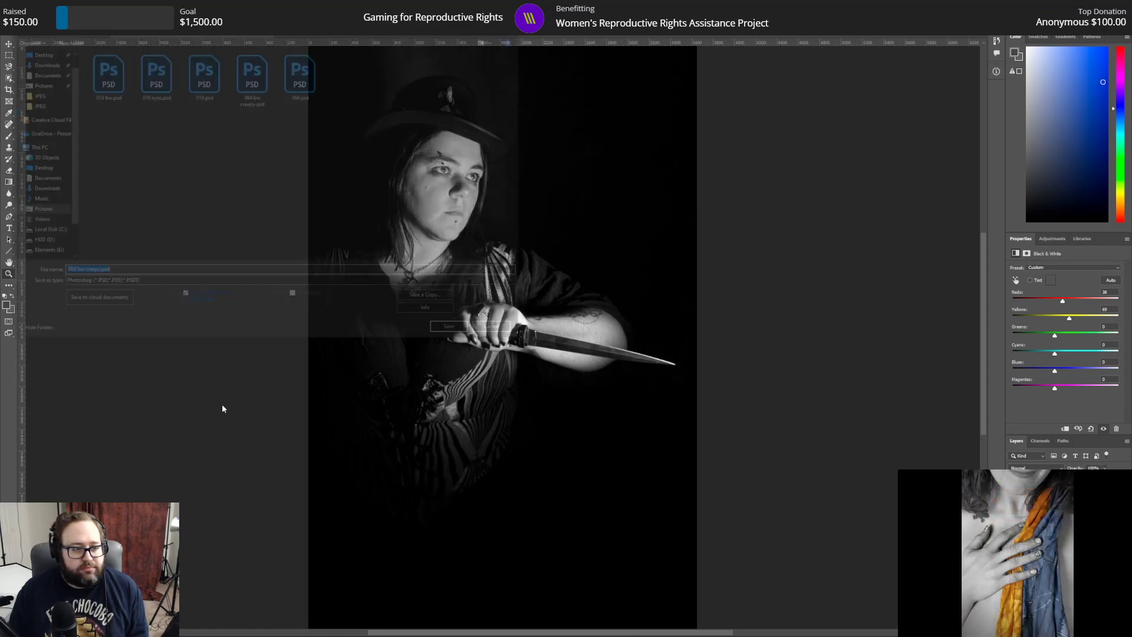
pyautogui.click(87, 272)
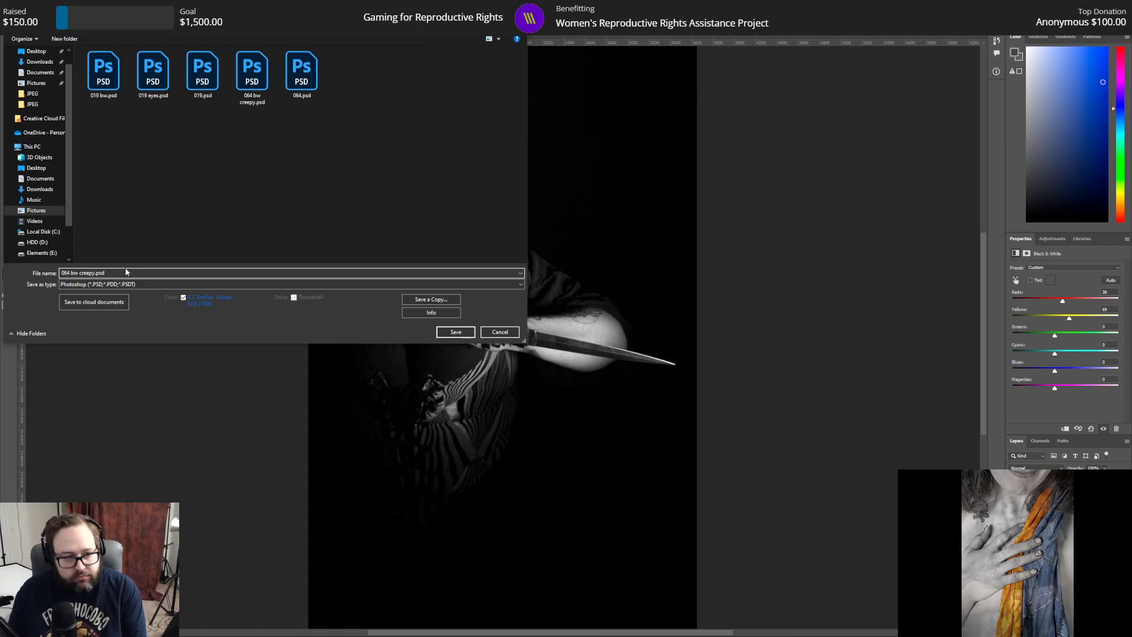
pyautogui.press('BackSpace')
pyautogui.press('BackSpace')
pyautogui.press('BackSpace')
pyautogui.press('BackSpace')
pyautogui.press('BackSpace')
pyautogui.press('BackSpace')
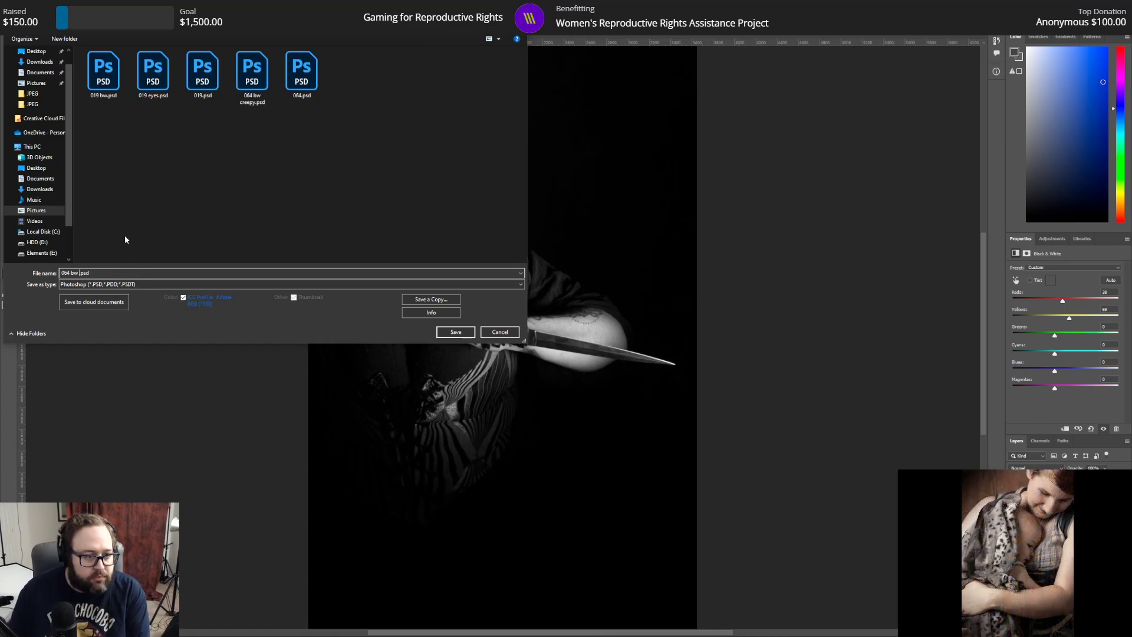
pyautogui.click(456, 332)
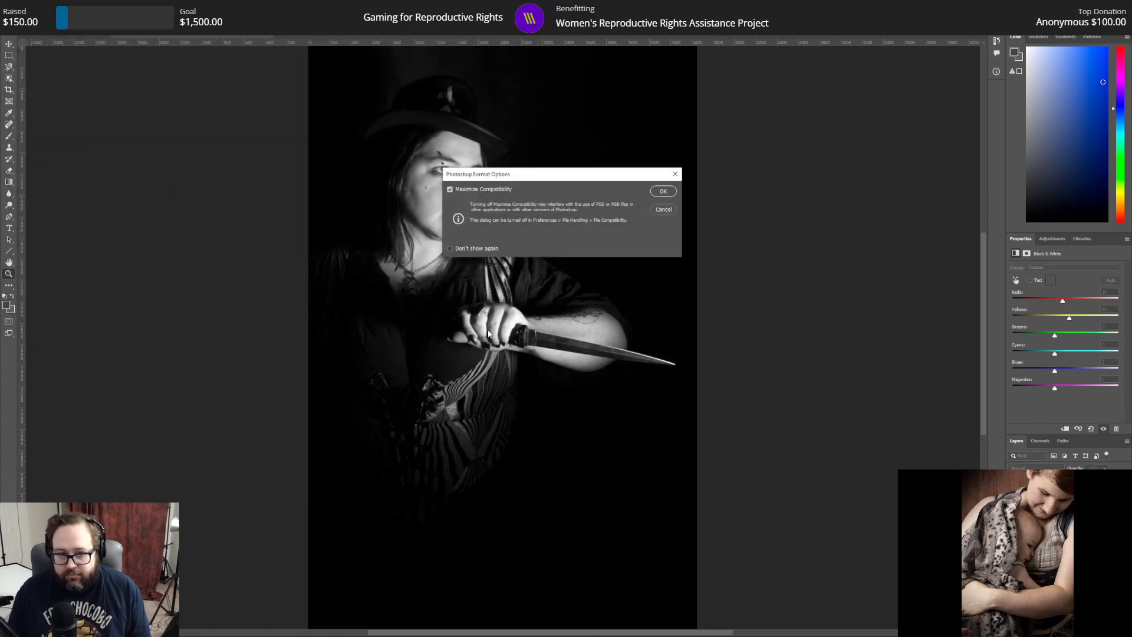
pyautogui.click(670, 193)
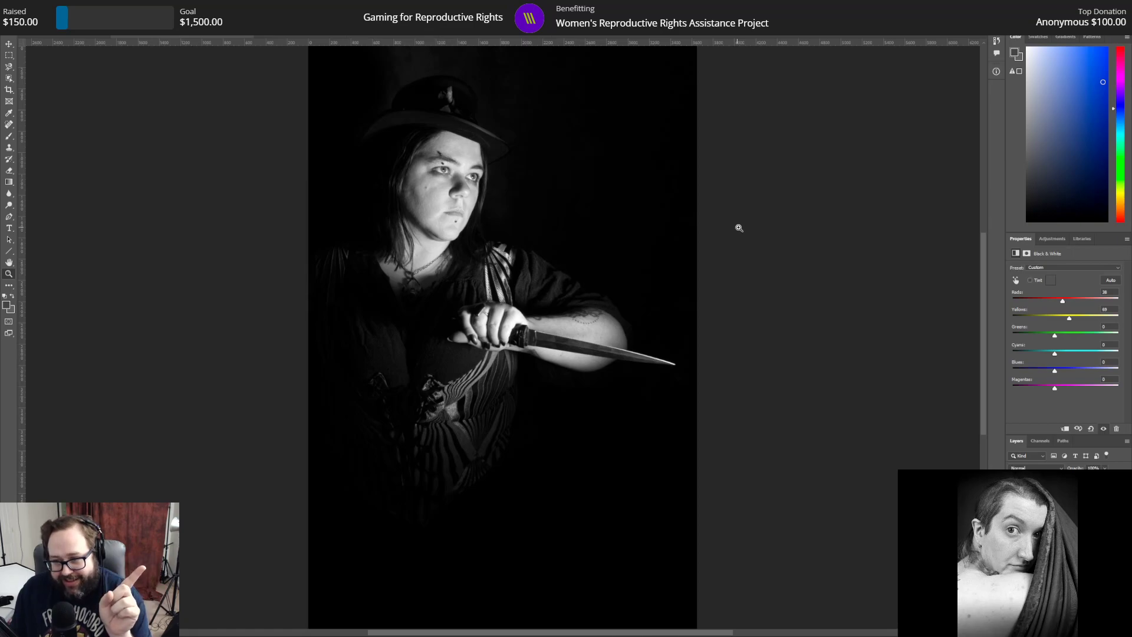
# Step: Look through the other open portraits, comparing their colour treatment with the black-and-white dagger portrait
pyautogui.click(473, 38)
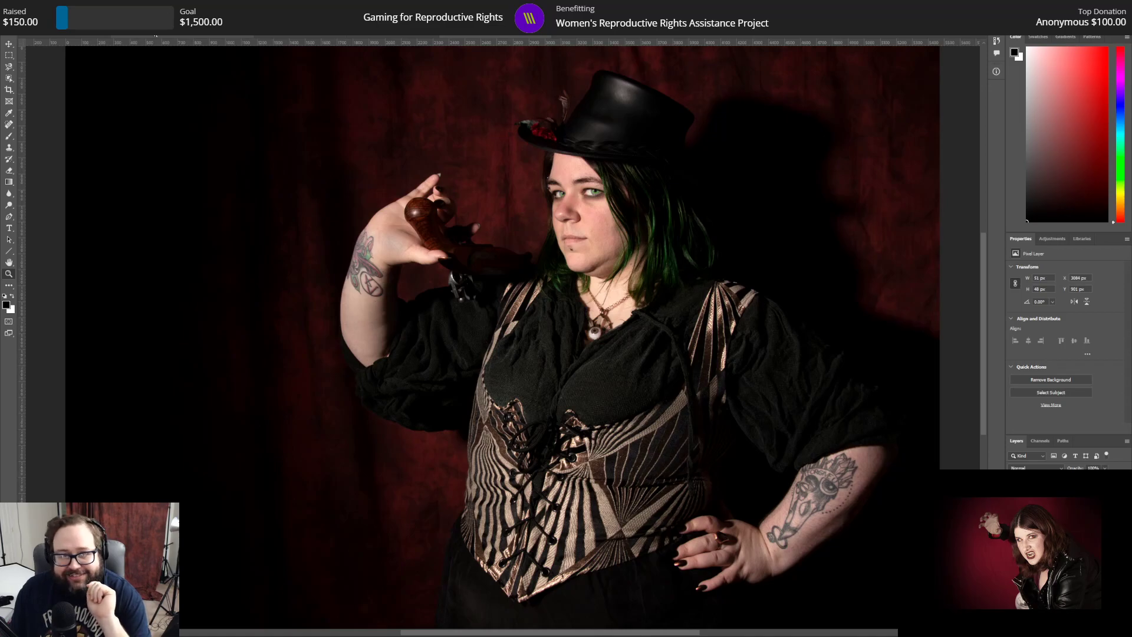
pyautogui.click(155, 36)
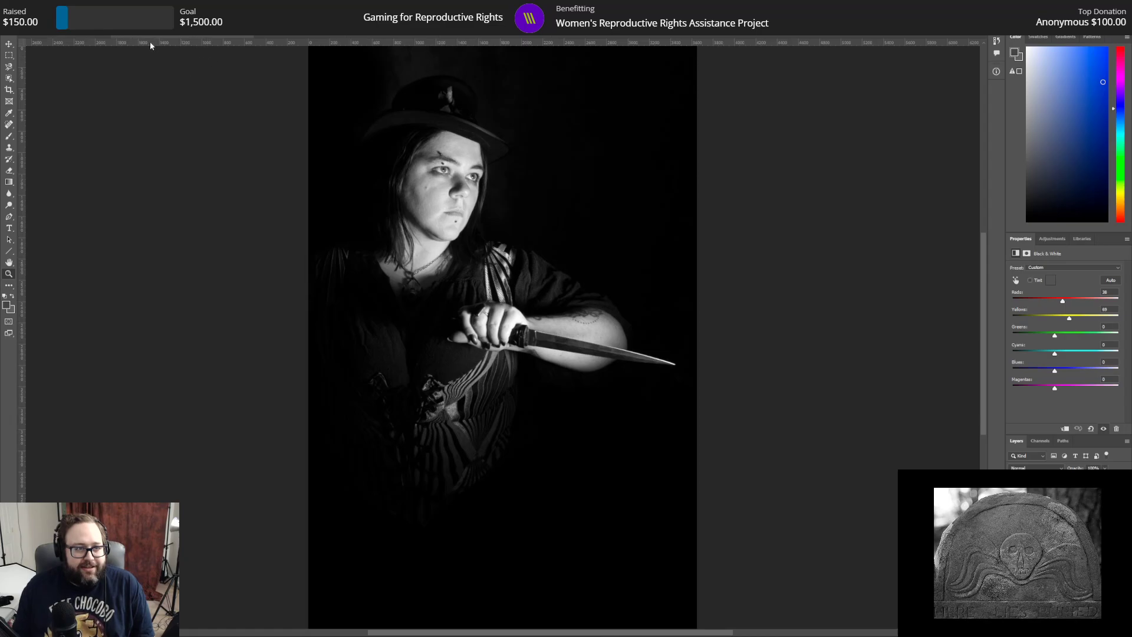
pyautogui.click(58, 36)
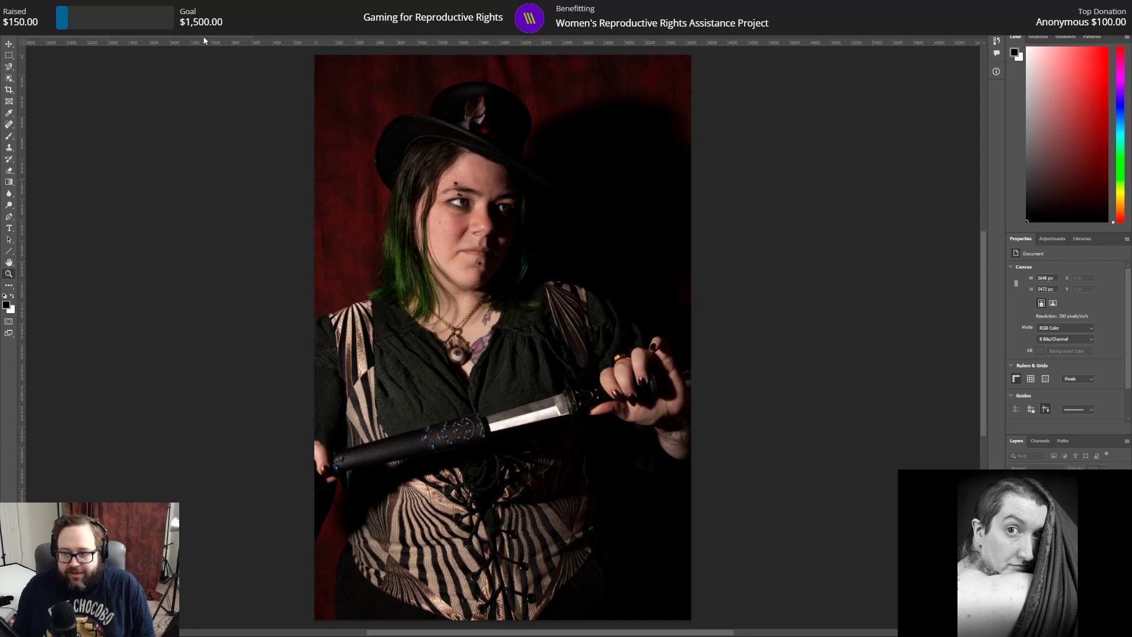
pyautogui.click(163, 38)
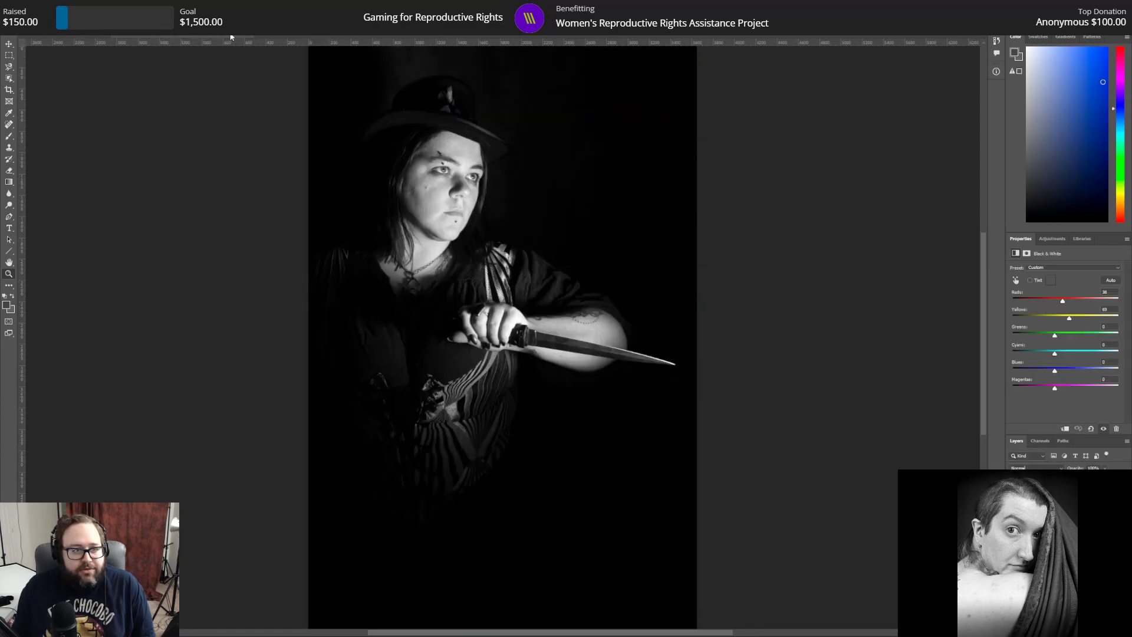
pyautogui.click(253, 40)
pyautogui.click(253, 37)
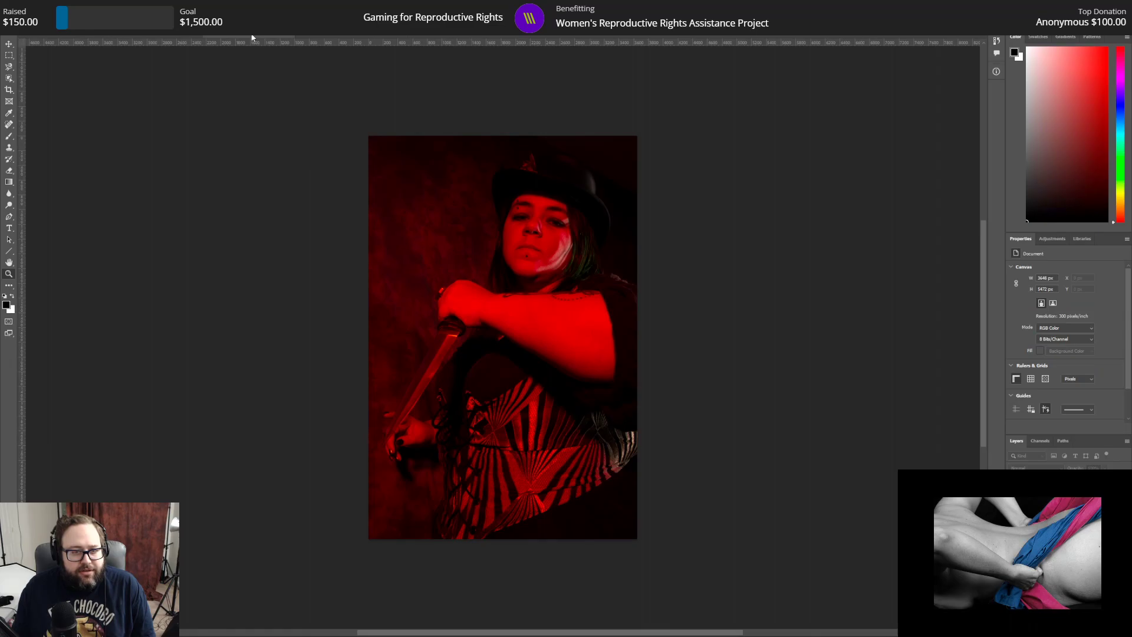
pyautogui.click(160, 39)
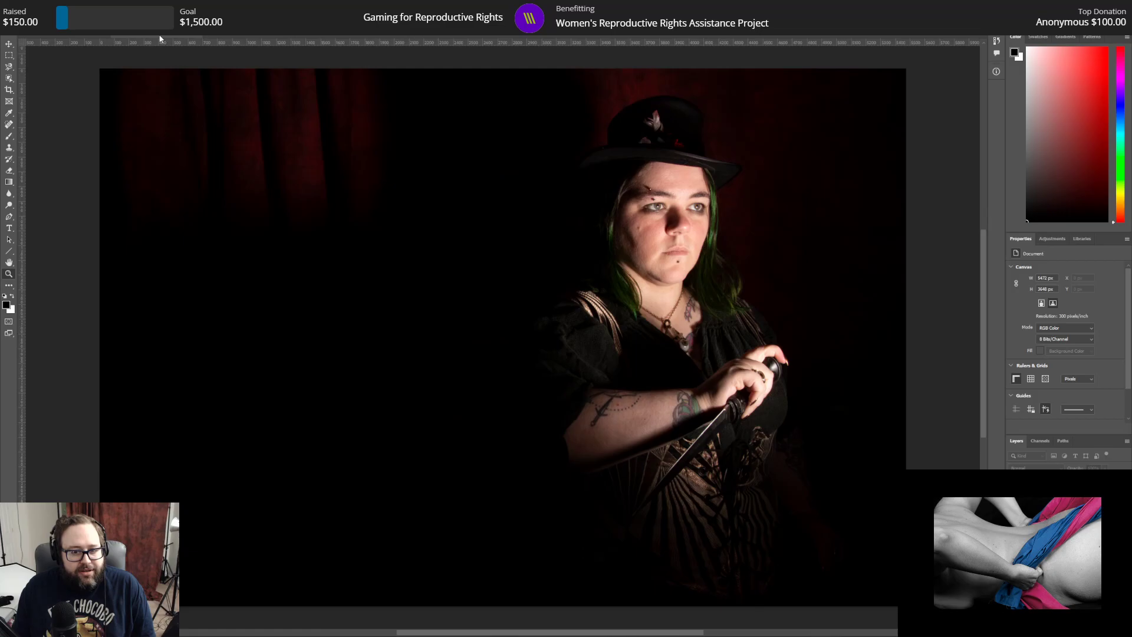
pyautogui.click(198, 37)
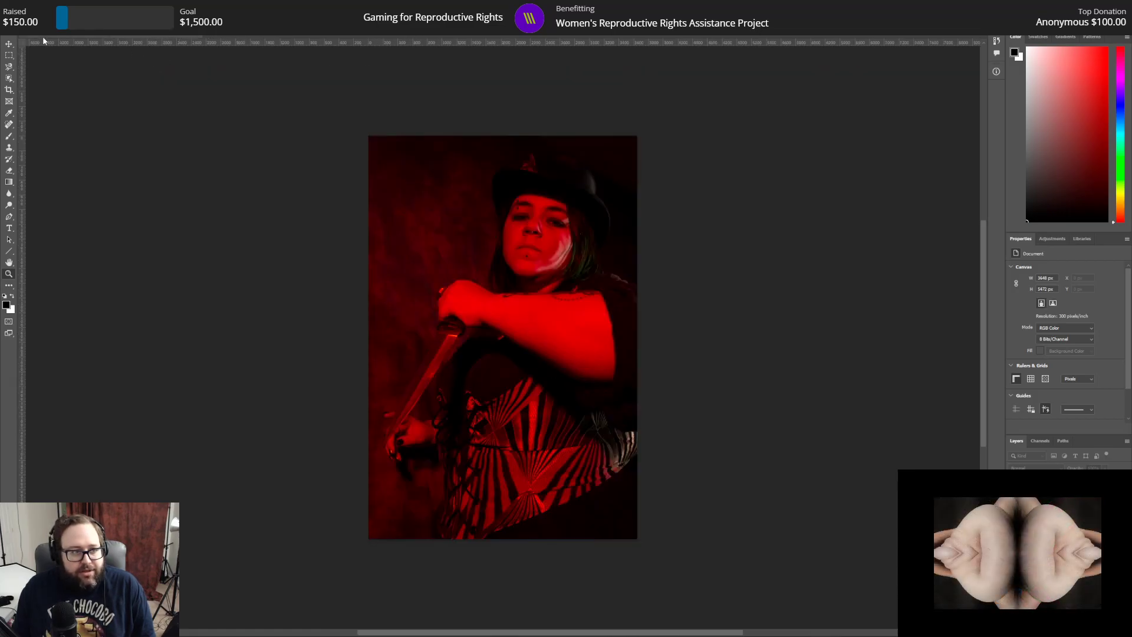
pyautogui.click(63, 39)
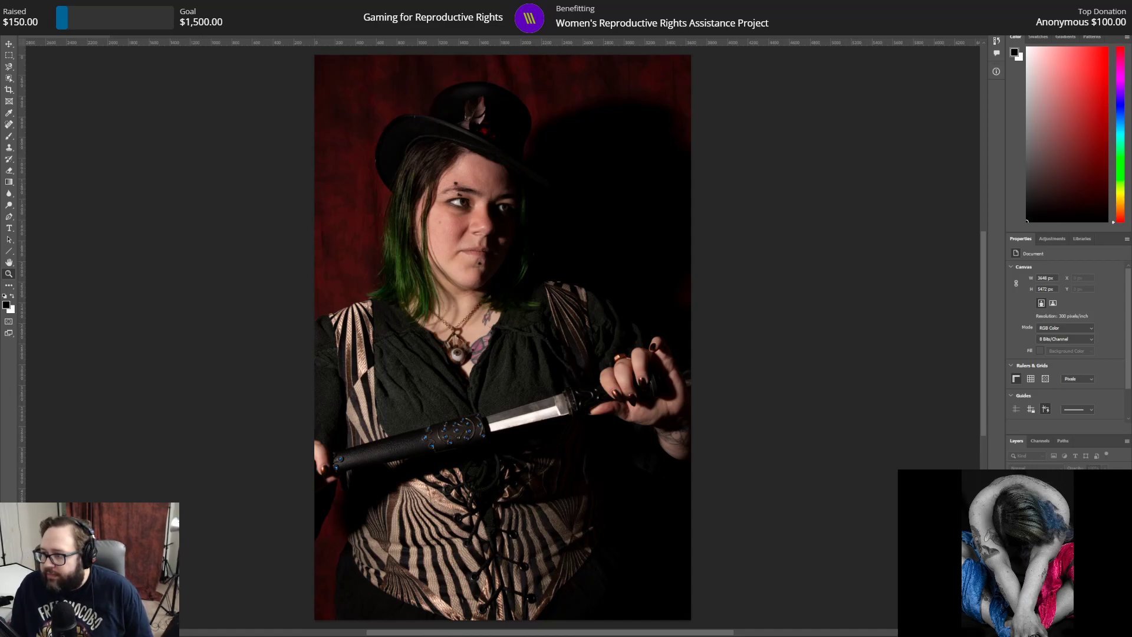
# Step: Switch to the horizontal greyscale portrait with the outstretched dagger and open the commands for creating a new layer
pyautogui.click(358, 33)
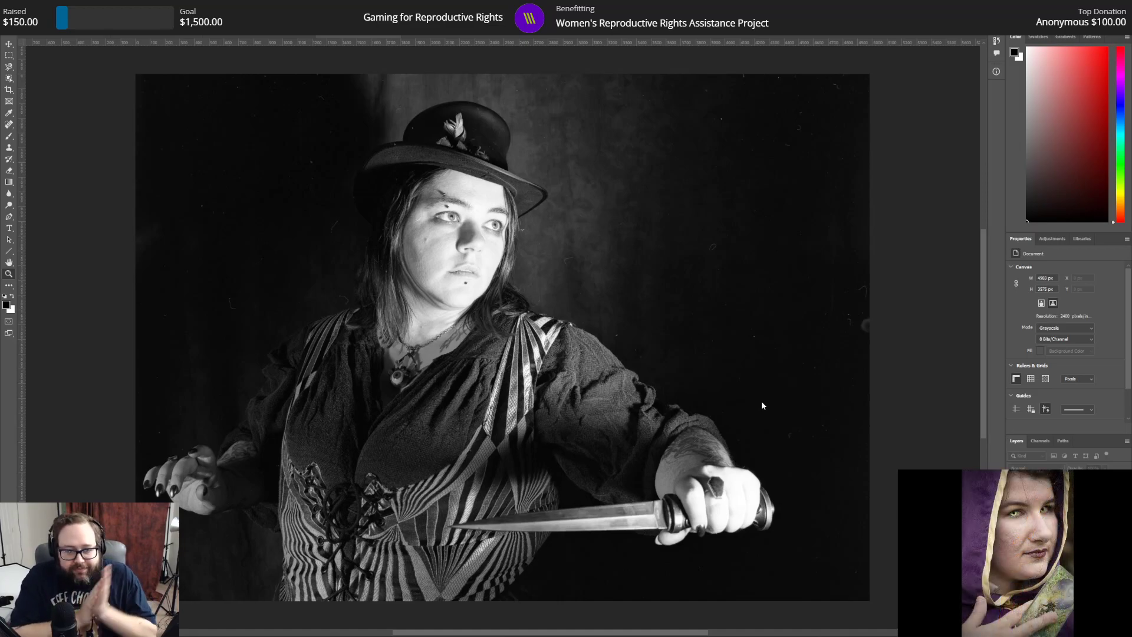
pyautogui.click(1061, 239)
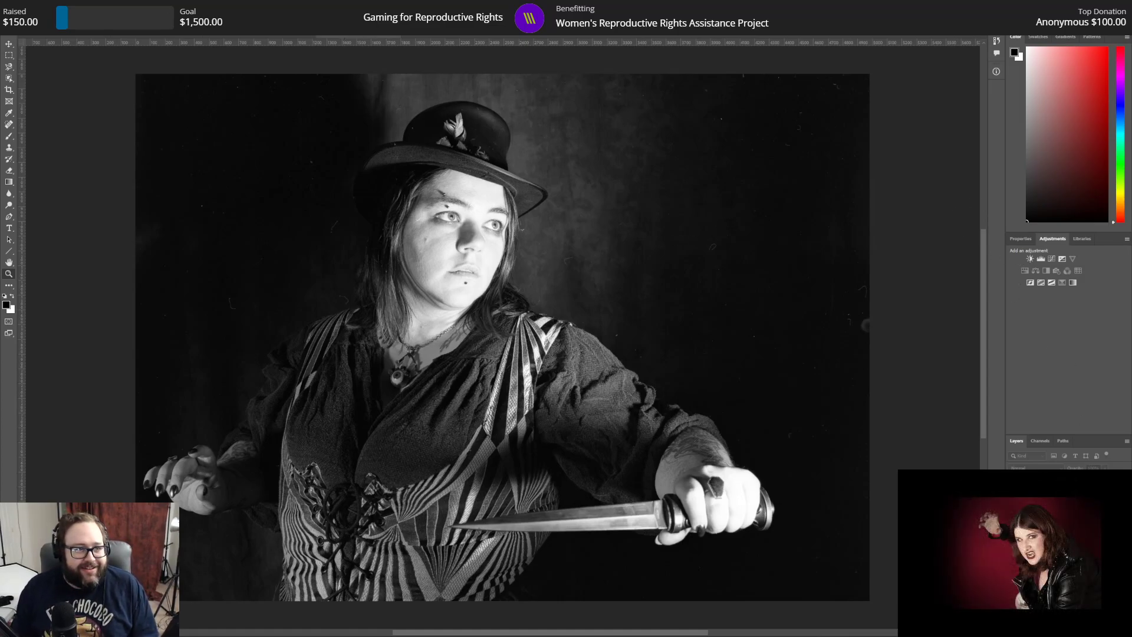
pyautogui.click(68, 4)
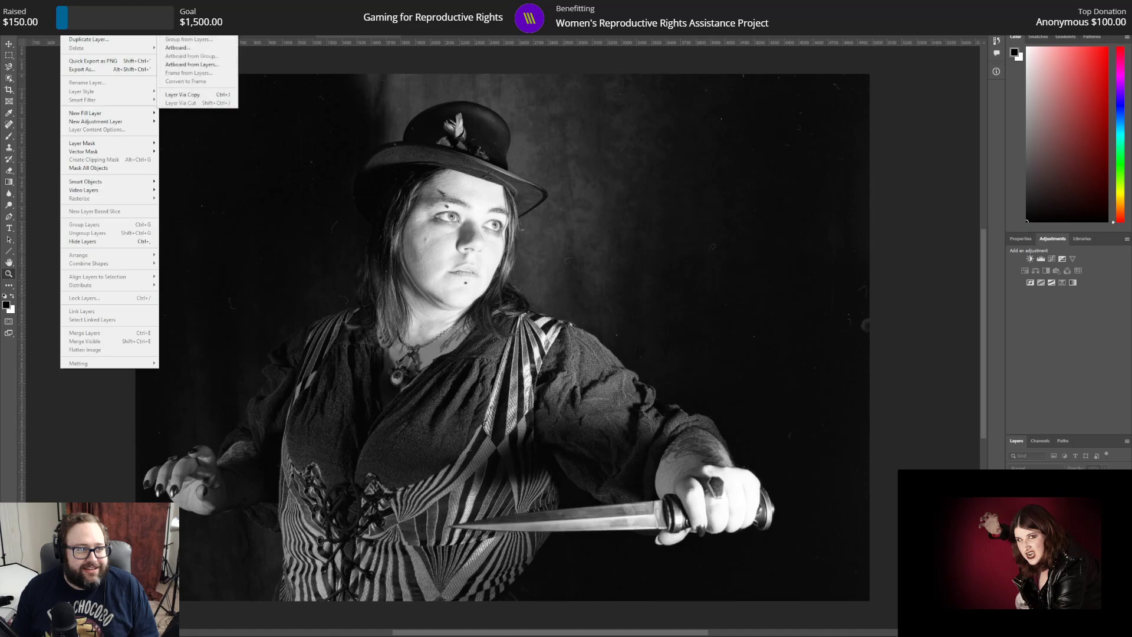
# Step: Convert the image to RGB Color and darken its midtones with a Curves adjustment layer, mapping input 128 to output about 105
pyautogui.moveTo(49, 5)
pyautogui.click(170, 48)
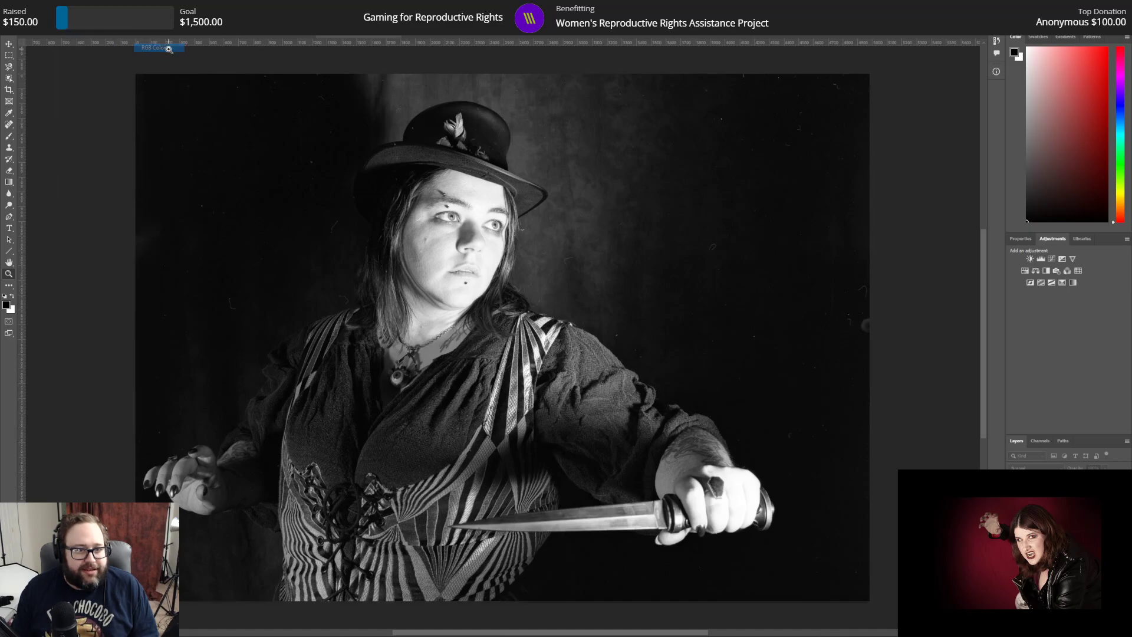
pyautogui.click(1051, 258)
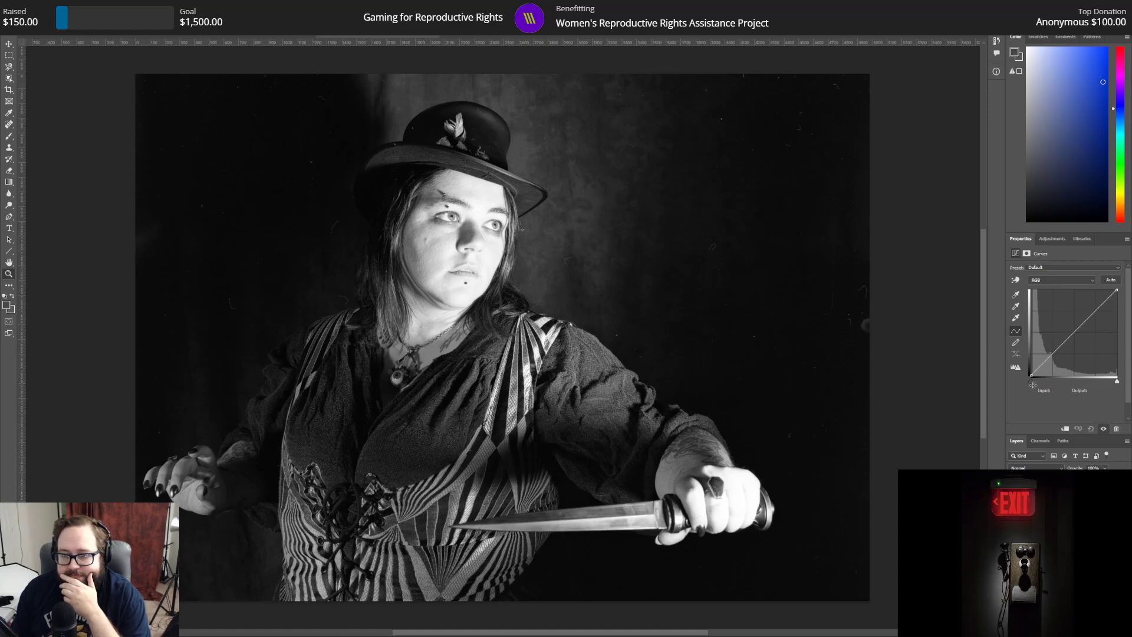
pyautogui.moveTo(1031, 383)
pyautogui.mouseDown()
pyautogui.moveTo(1111, 388)
pyautogui.moveTo(1016, 370)
pyautogui.mouseUp()
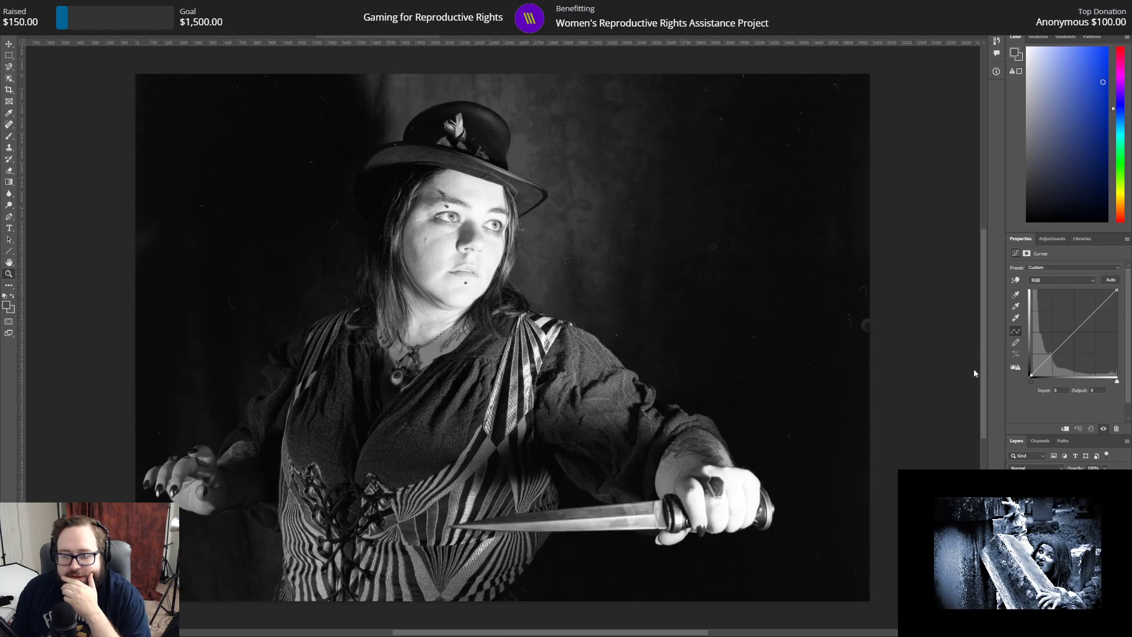
pyautogui.click(1074, 338)
pyautogui.moveTo(1073, 337); pyautogui.dragTo(1074, 339)
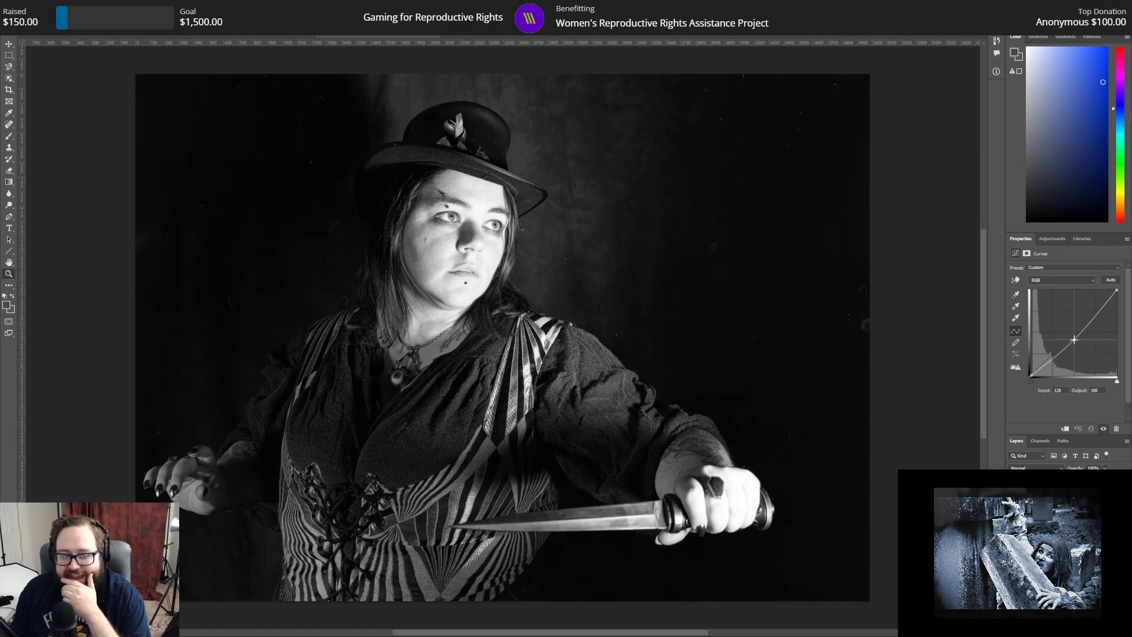
pyautogui.moveTo(1074, 340); pyautogui.dragTo(1074, 340)
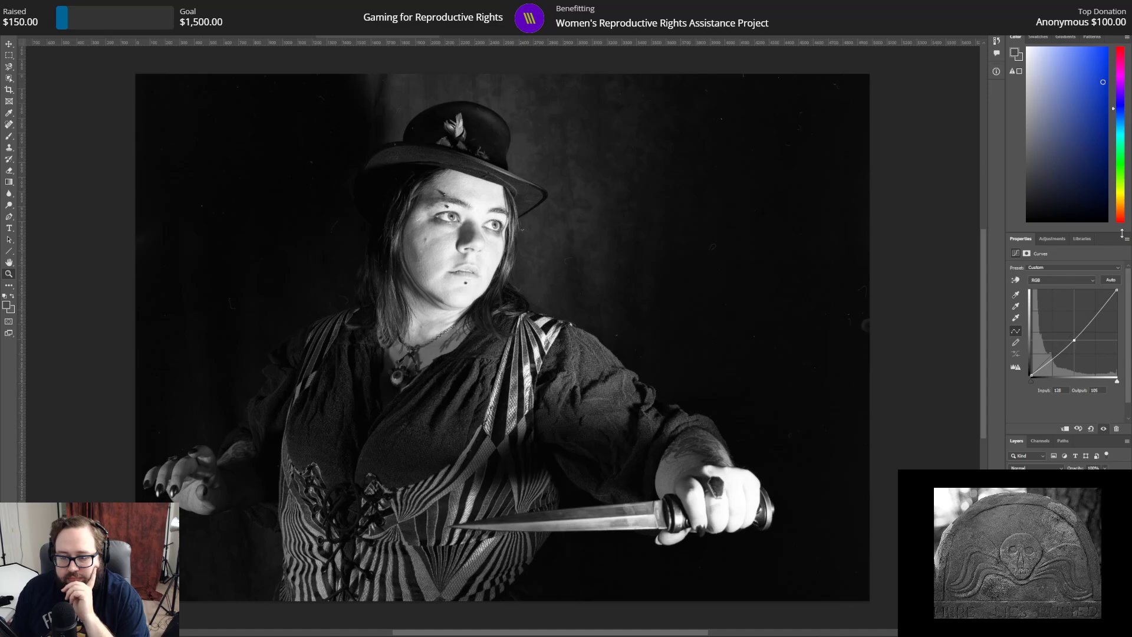
# Step: Add a Brightness/Contrast adjustment layer and lower its contrast to about -21
pyautogui.click(1052, 238)
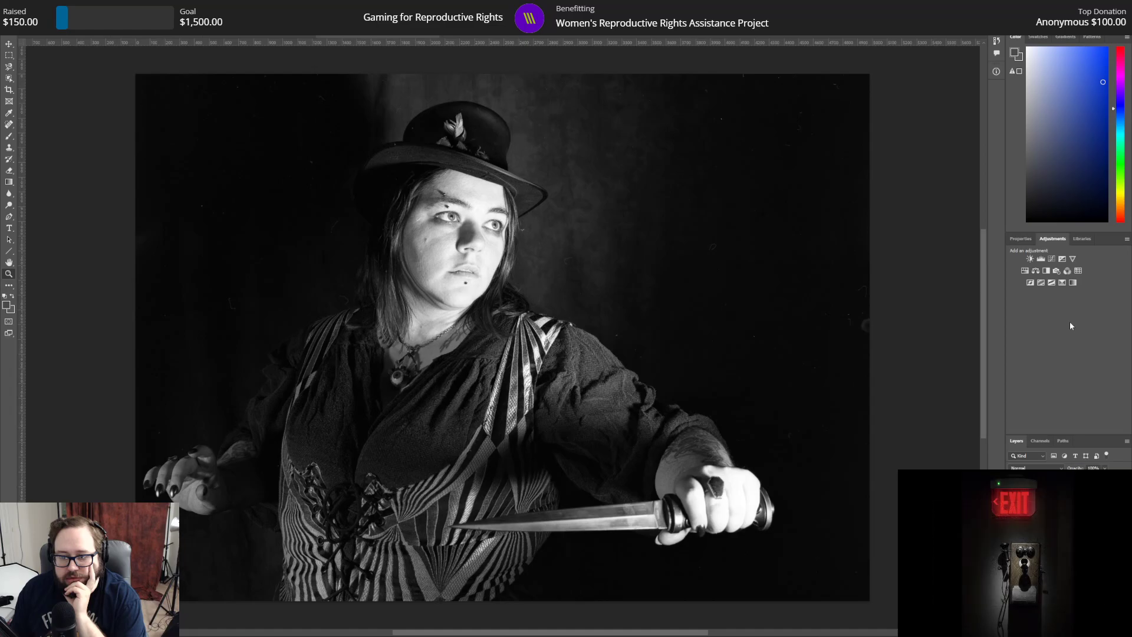
pyautogui.click(1030, 259)
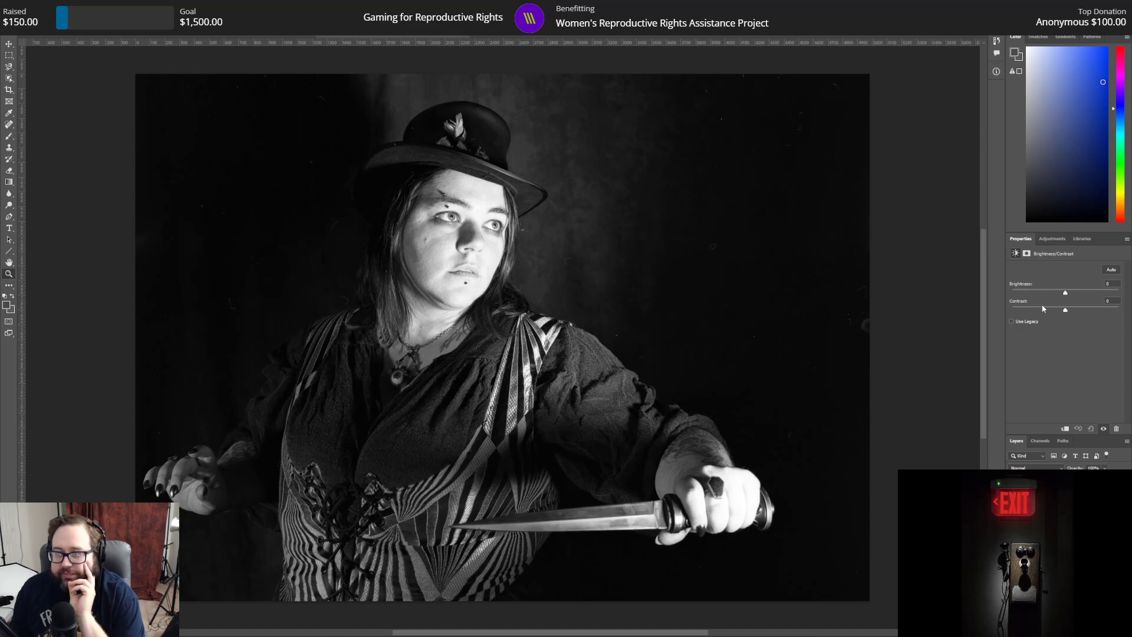
pyautogui.moveTo(1090, 310); pyautogui.dragTo(1066, 322)
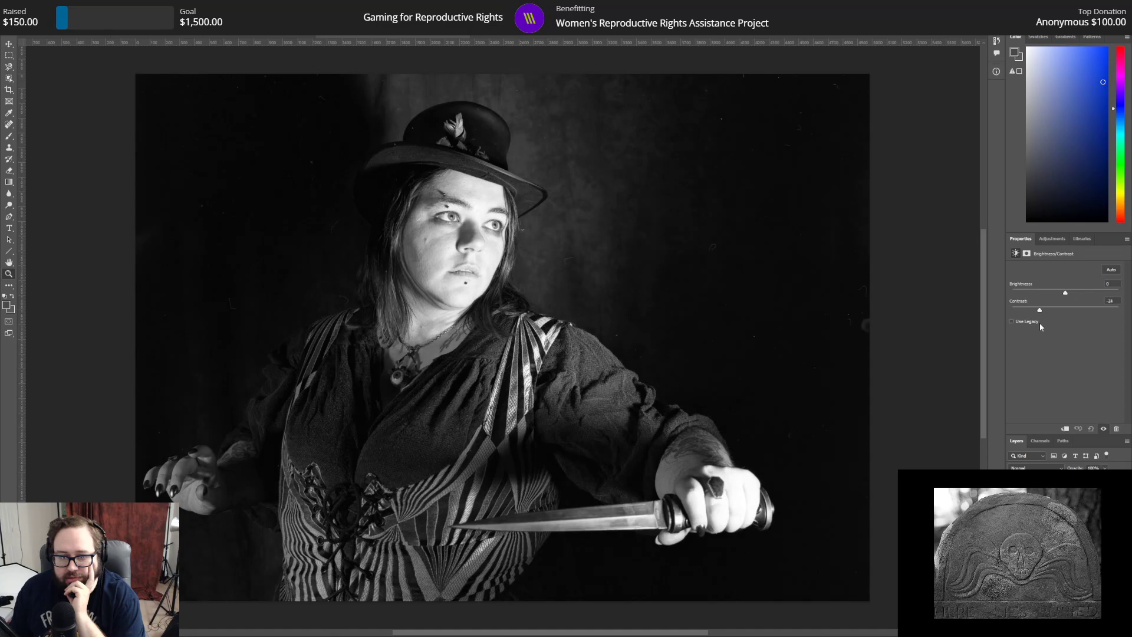
pyautogui.moveTo(1039, 323); pyautogui.dragTo(1042, 323)
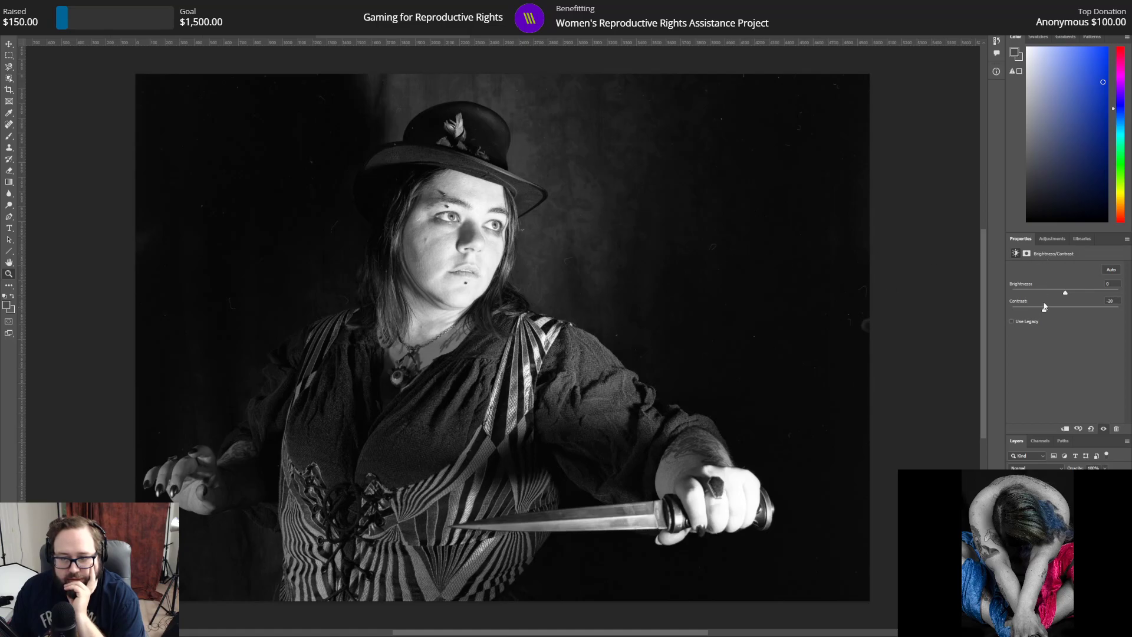
pyautogui.moveTo(1044, 310)
pyautogui.mouseDown()
pyautogui.moveTo(1119, 309)
pyautogui.moveTo(976, 316)
pyautogui.moveTo(1059, 317)
pyautogui.moveTo(1045, 316)
pyautogui.mouseUp()
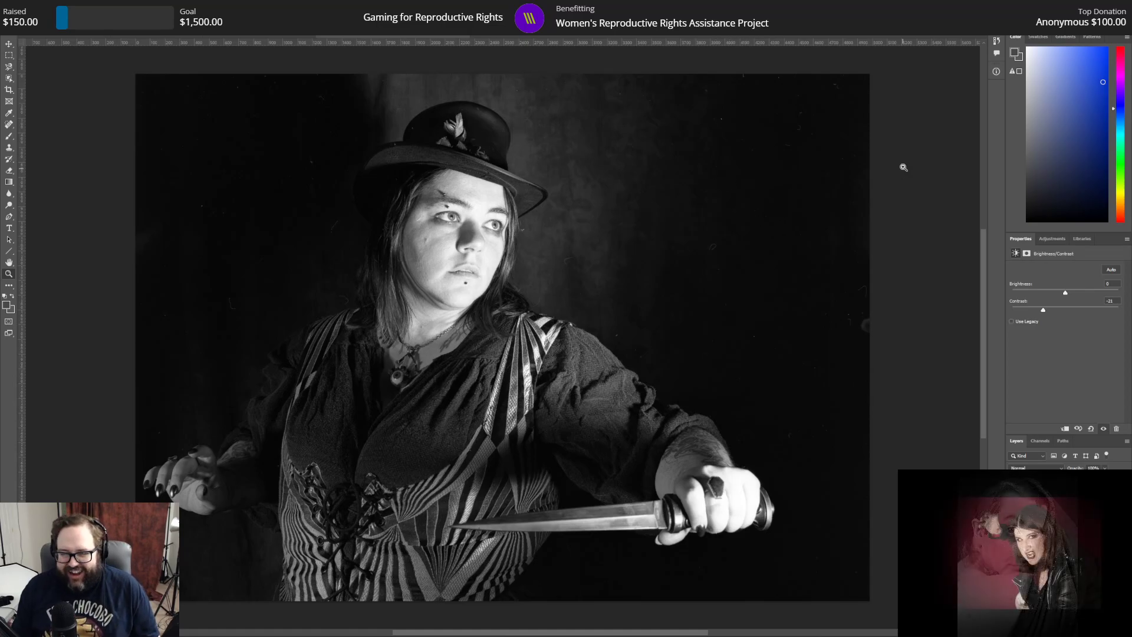
# Step: Try an Exposure adjustment layer at about -0.44, reset its exposure to 0 and delete the layer
pyautogui.click(1057, 237)
pyautogui.click(1064, 259)
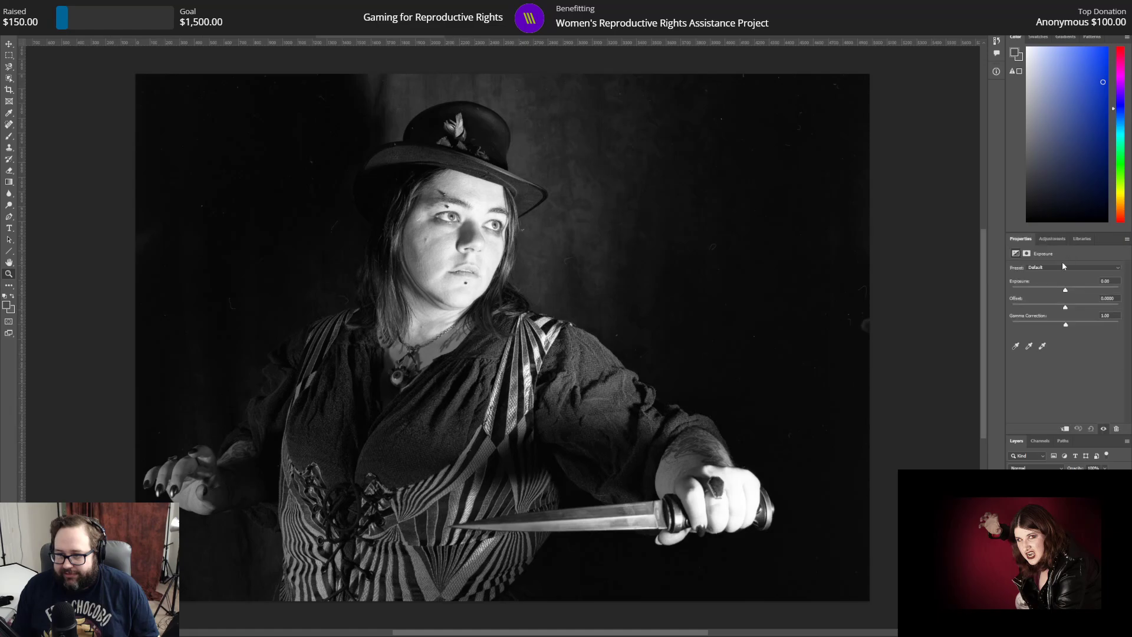
pyautogui.moveTo(1064, 290)
pyautogui.mouseDown()
pyautogui.moveTo(1055, 290)
pyautogui.moveTo(1077, 292)
pyautogui.moveTo(1063, 292)
pyautogui.mouseUp()
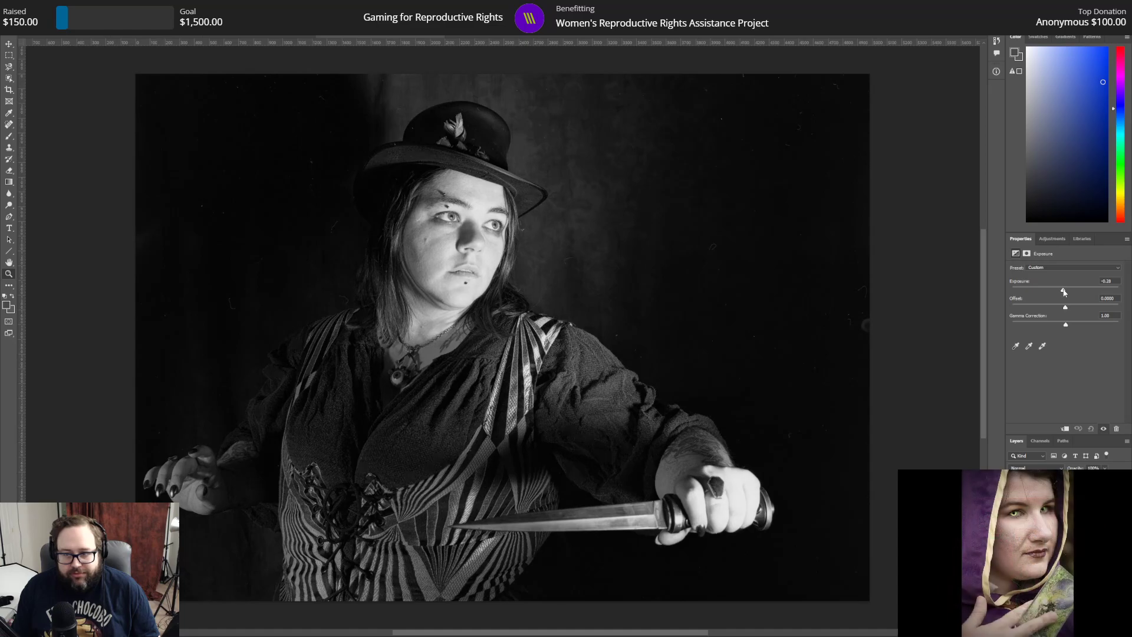
pyautogui.moveTo(1064, 292)
pyautogui.mouseDown()
pyautogui.moveTo(1012, 284)
pyautogui.moveTo(1062, 277)
pyautogui.mouseUp()
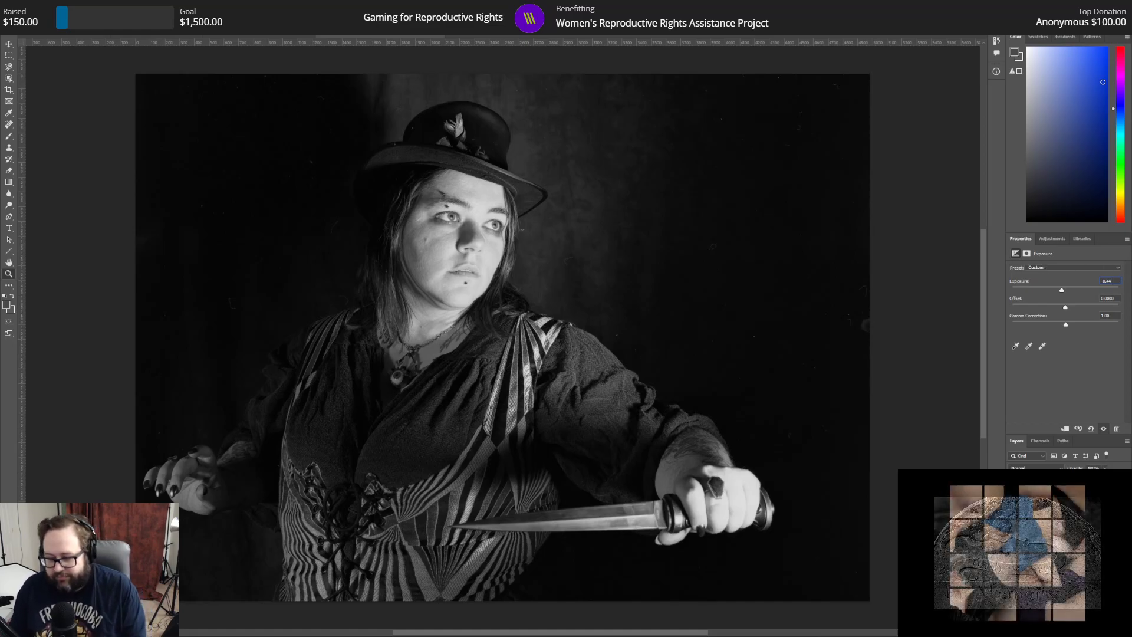
pyautogui.press('BackSpace')
pyautogui.press('BackSpace')
pyautogui.press('BackSpace')
pyautogui.press('BackSpace')
pyautogui.press('BackSpace')
pyautogui.write('0')
pyautogui.press('Return')
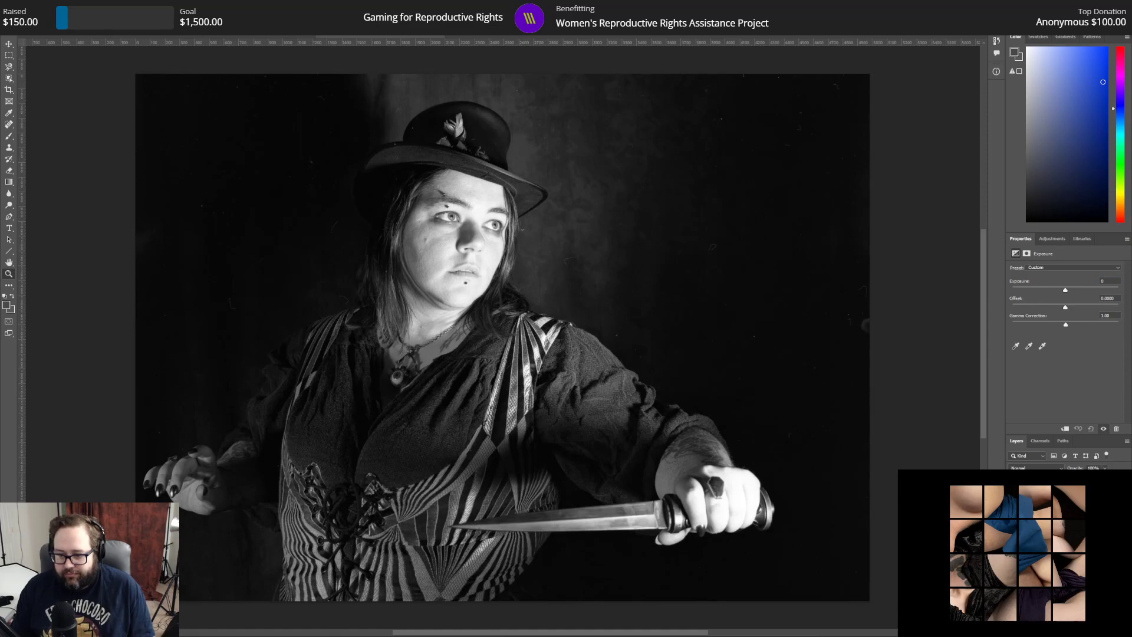
pyautogui.press('Delete')
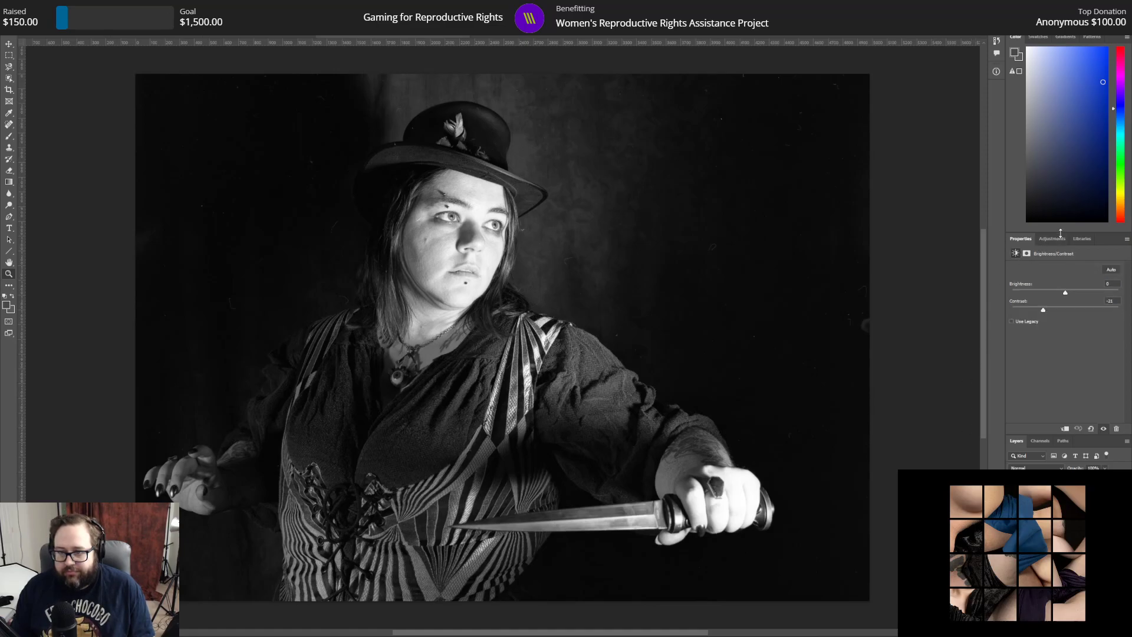
# Step: Duplicate the Background layer within img_001.tif, keeping the suggested name
pyautogui.rightClick(1063, 531)
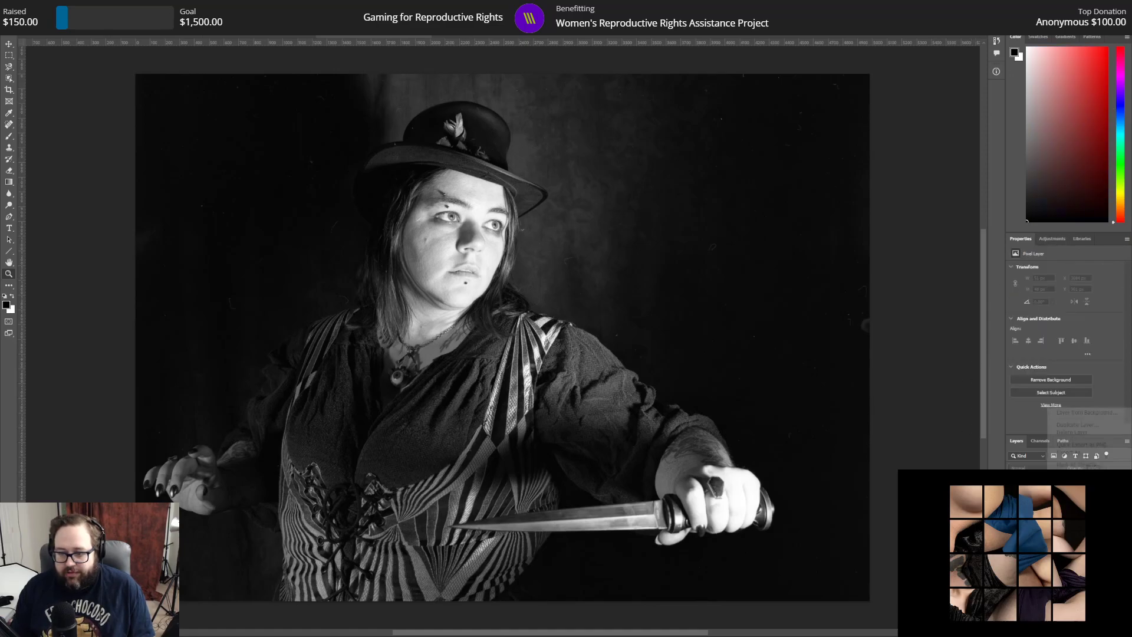
pyautogui.click(1077, 425)
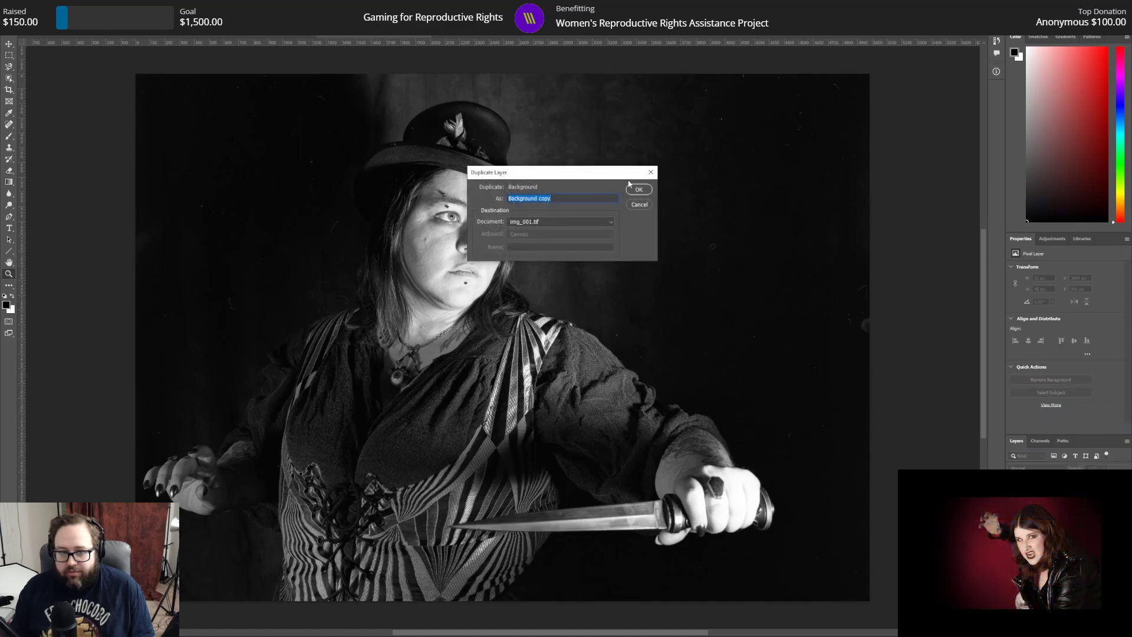
pyautogui.click(637, 189)
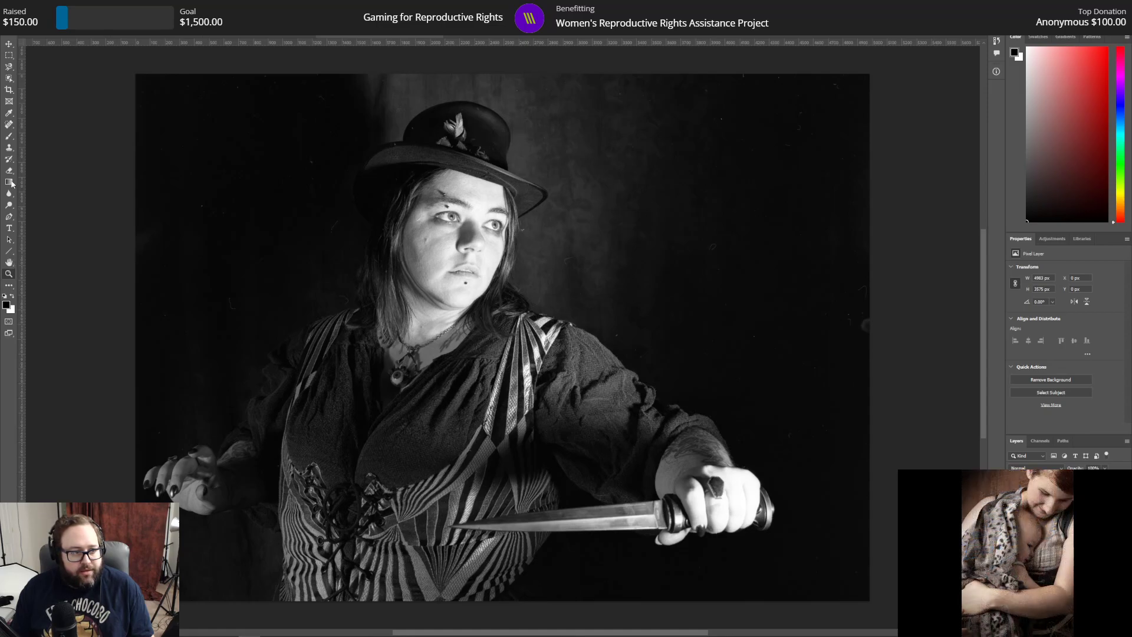
# Step: Select the Sponge tool and enlarge its soft brush
pyautogui.click(10, 206)
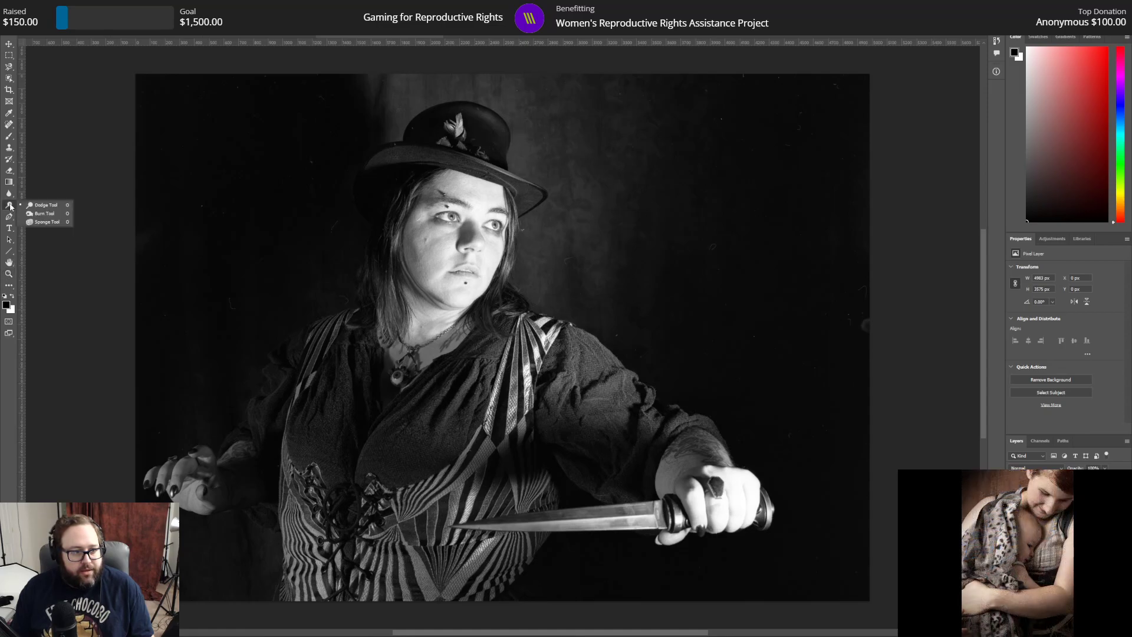
pyautogui.click(41, 222)
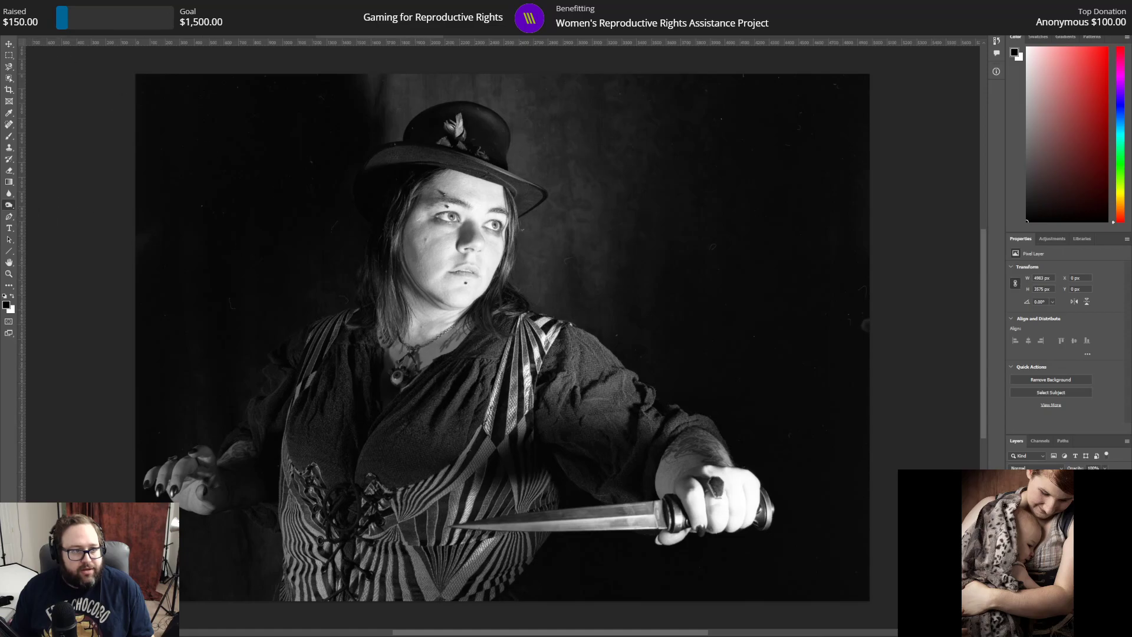
pyautogui.click(37, 23)
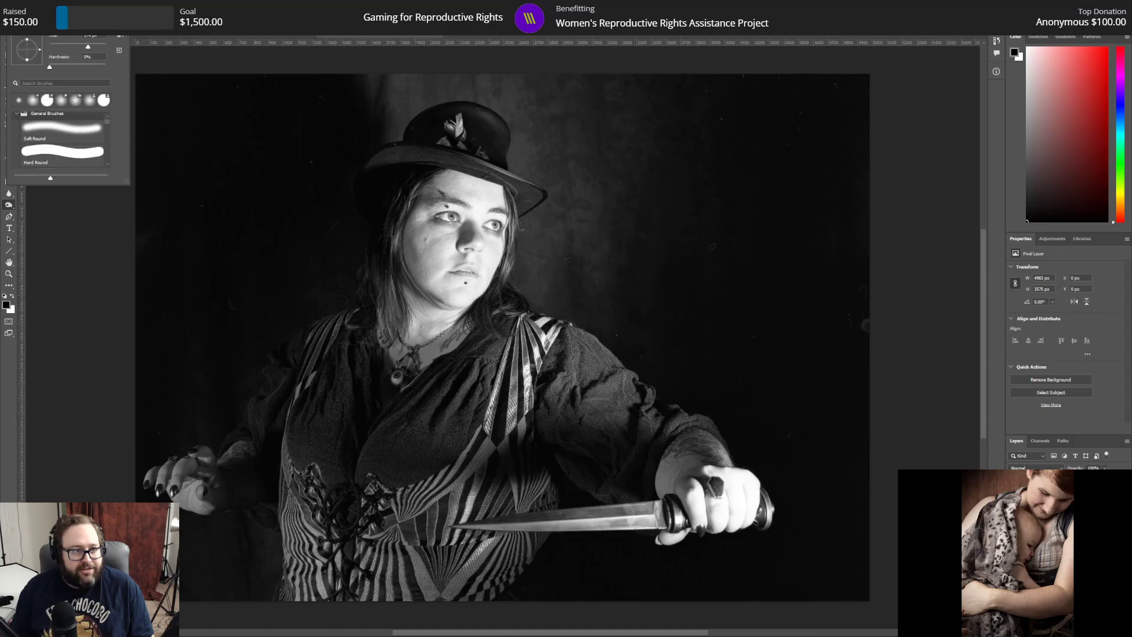
pyautogui.moveTo(90, 48); pyautogui.dragTo(96, 47)
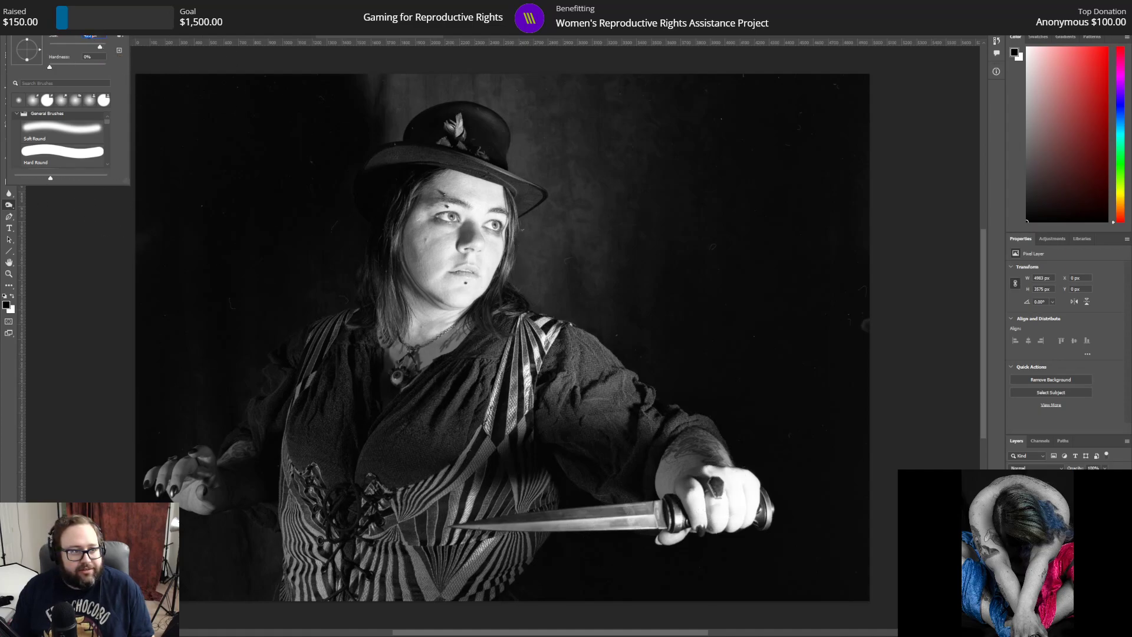
pyautogui.press('Return')
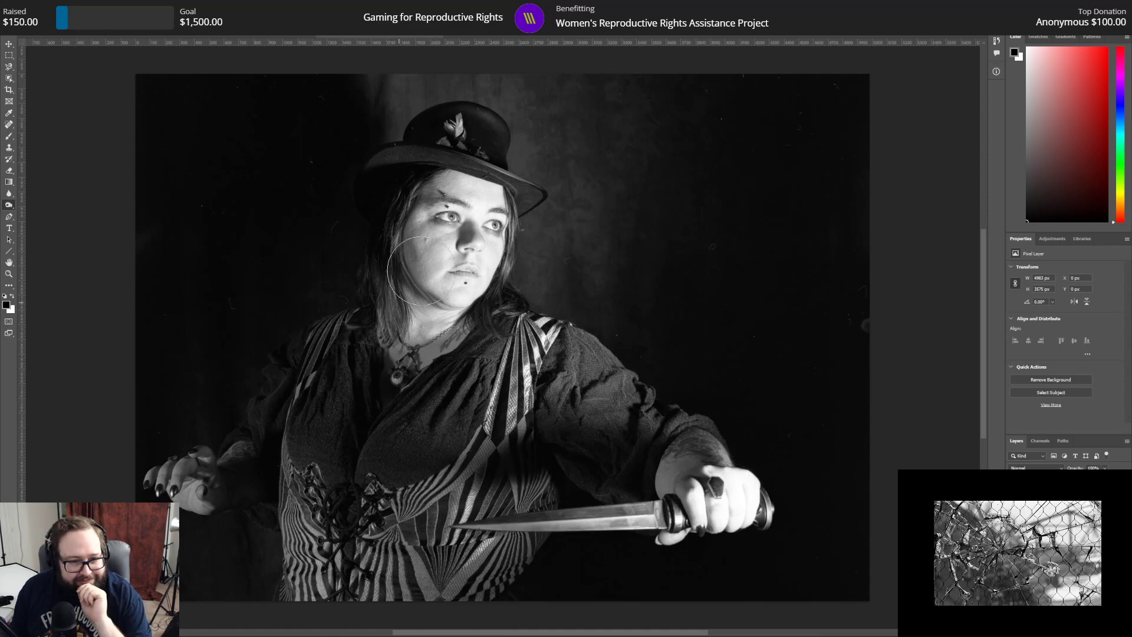
pyautogui.click(29, 23)
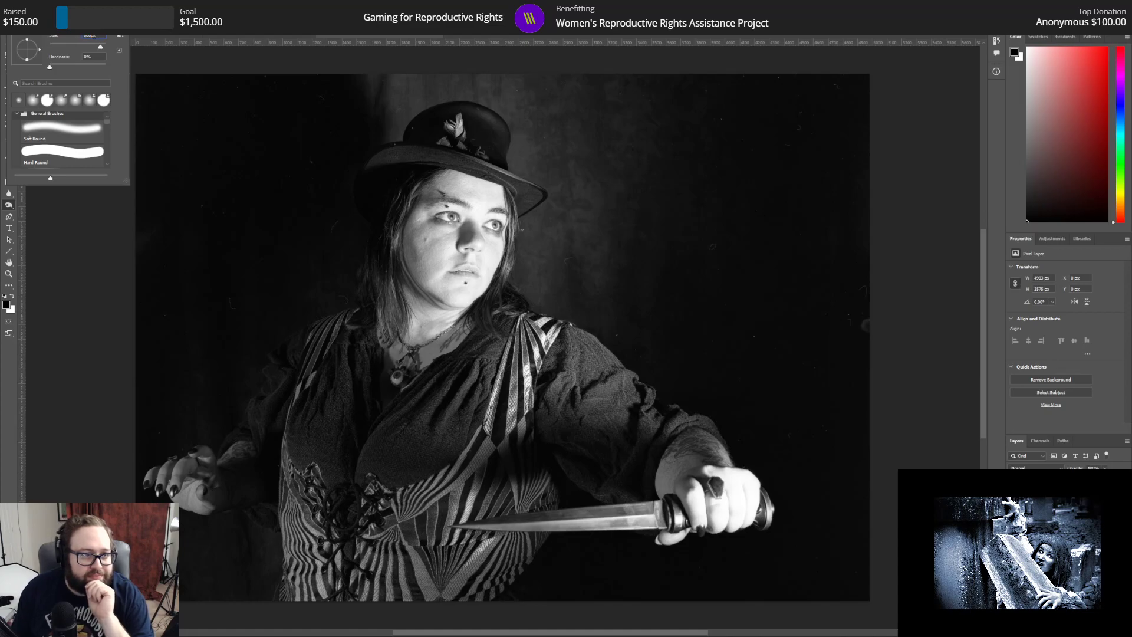
pyautogui.click(29, 22)
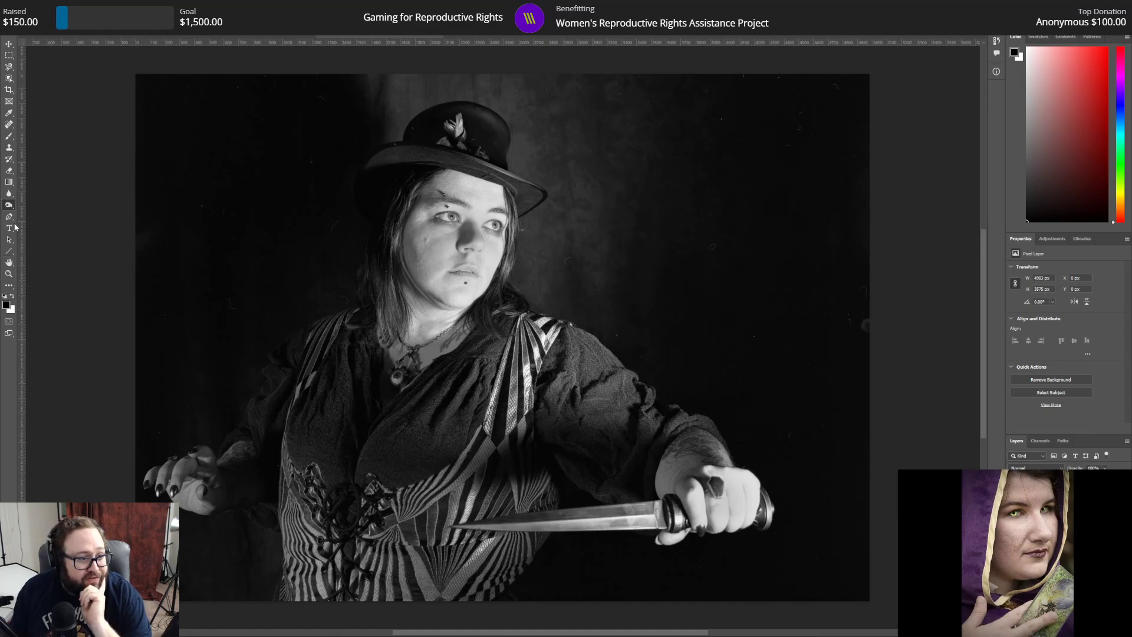
# Step: Draw gradients diagonally inward from the photo's upper-left and upper-right corners with the Gradient tool, and undo the last one
pyautogui.click(9, 181)
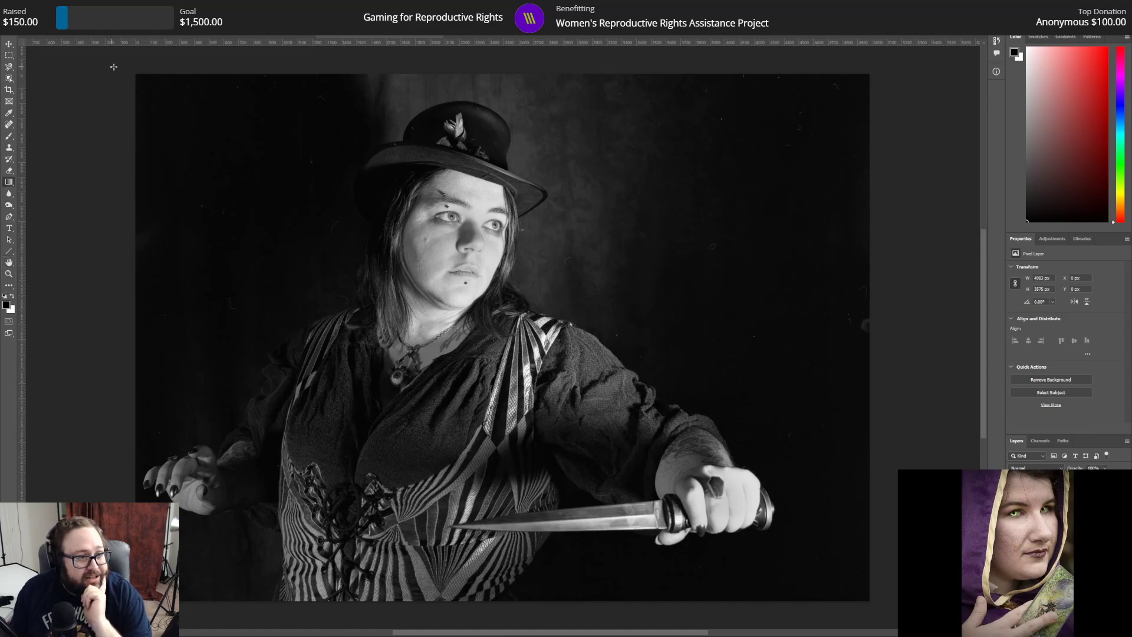
pyautogui.moveTo(114, 67); pyautogui.dragTo(340, 254)
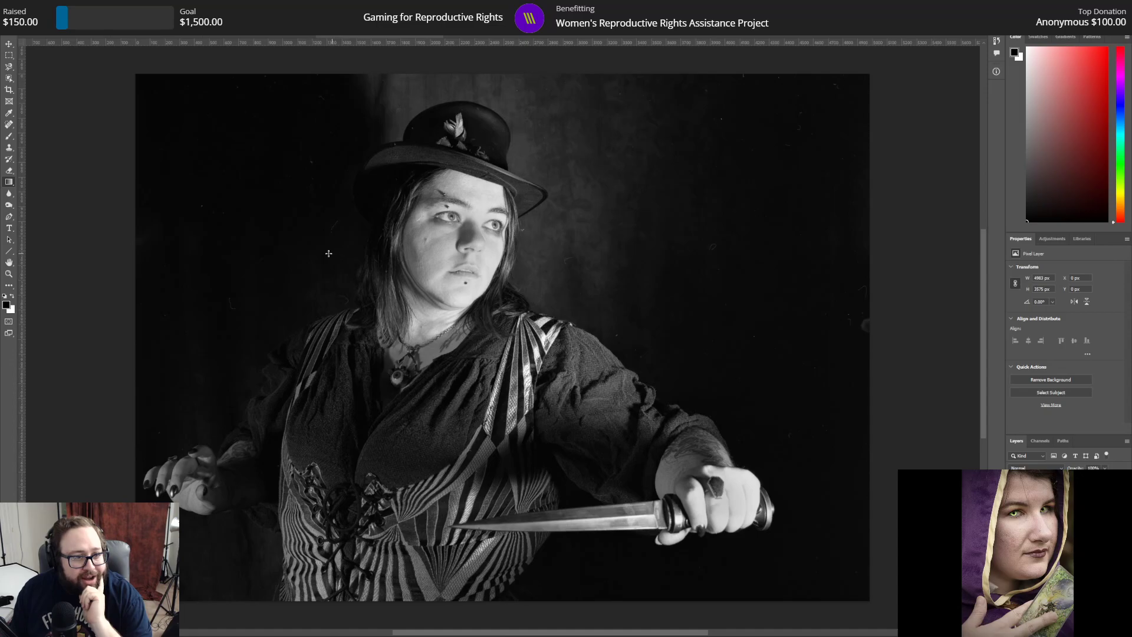
pyautogui.moveTo(862, 71); pyautogui.dragTo(688, 224)
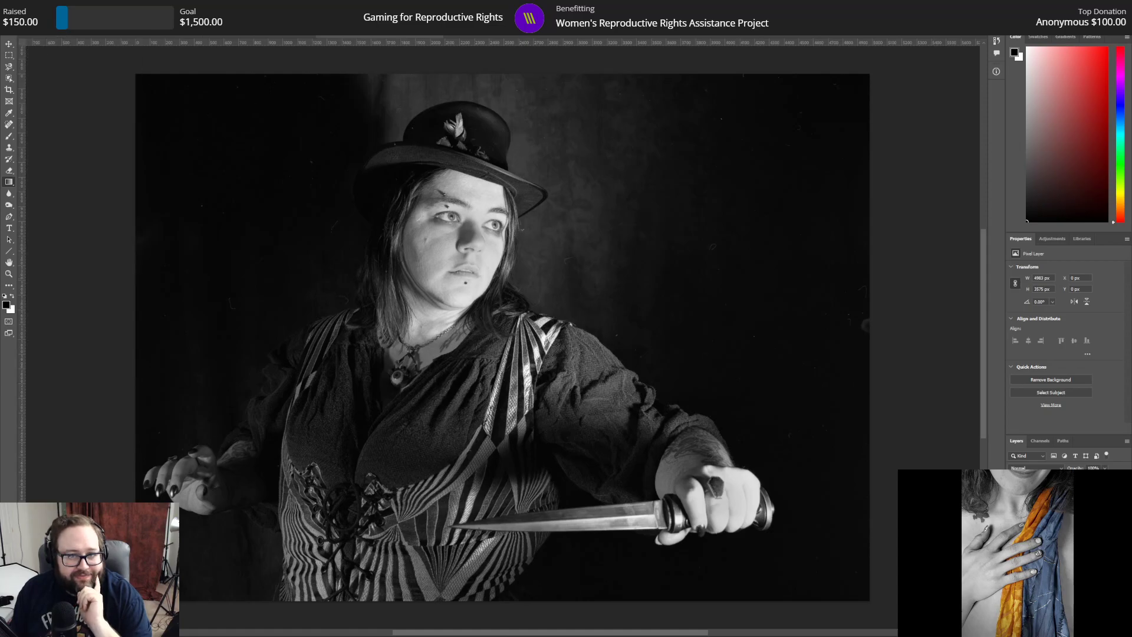
pyautogui.click(32, 6)
pyautogui.click(47, 17)
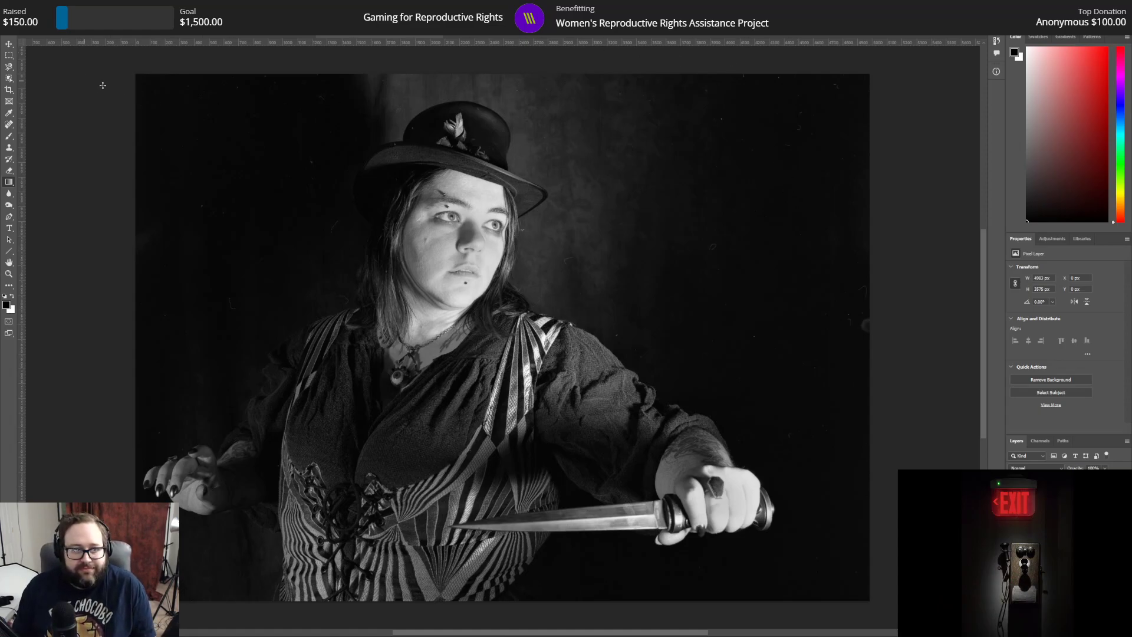
# Step: Draw longer gradients inward from the photo's upper-left and upper-right corners, plus a horizontal one from the middle of its right edge
pyautogui.moveTo(125, 65); pyautogui.dragTo(333, 296)
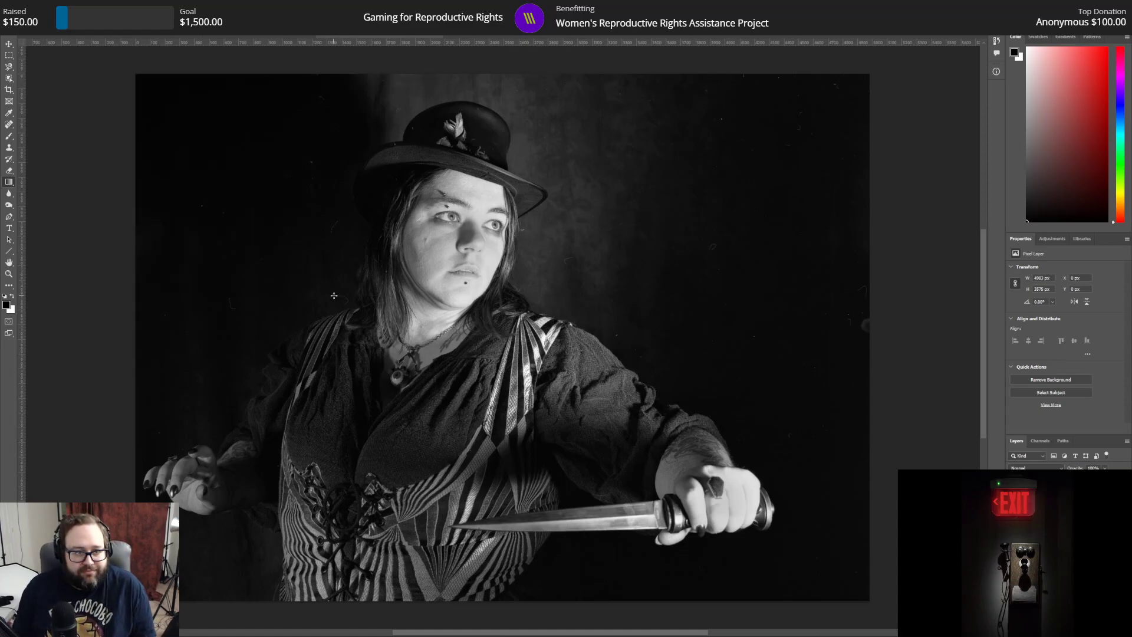
pyautogui.moveTo(872, 67); pyautogui.dragTo(645, 303)
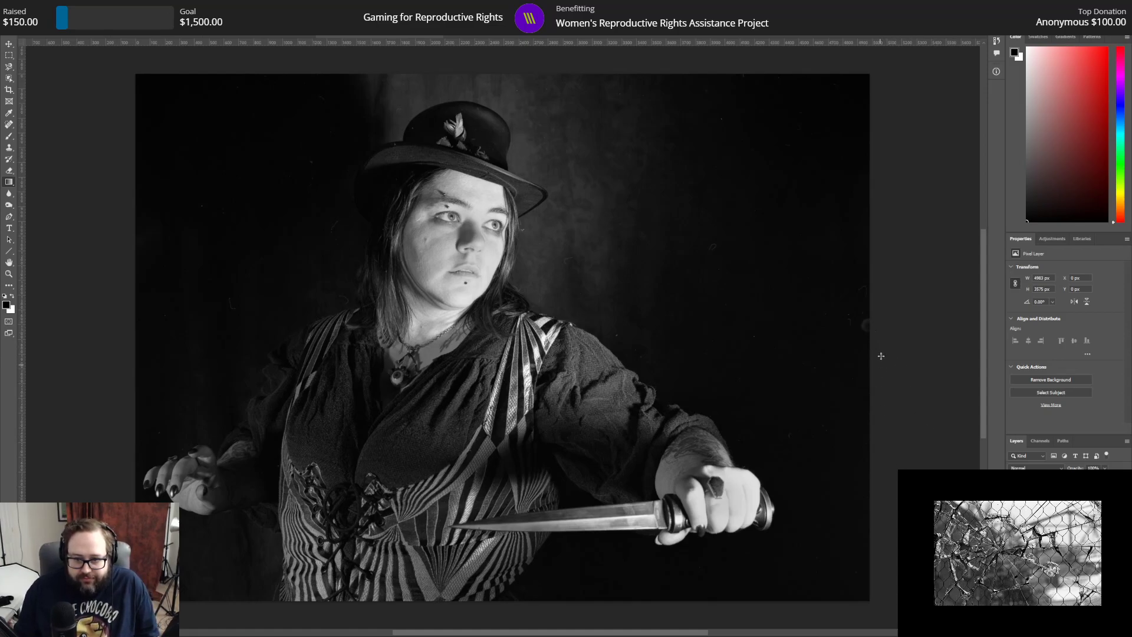
pyautogui.moveTo(878, 325); pyautogui.dragTo(755, 326)
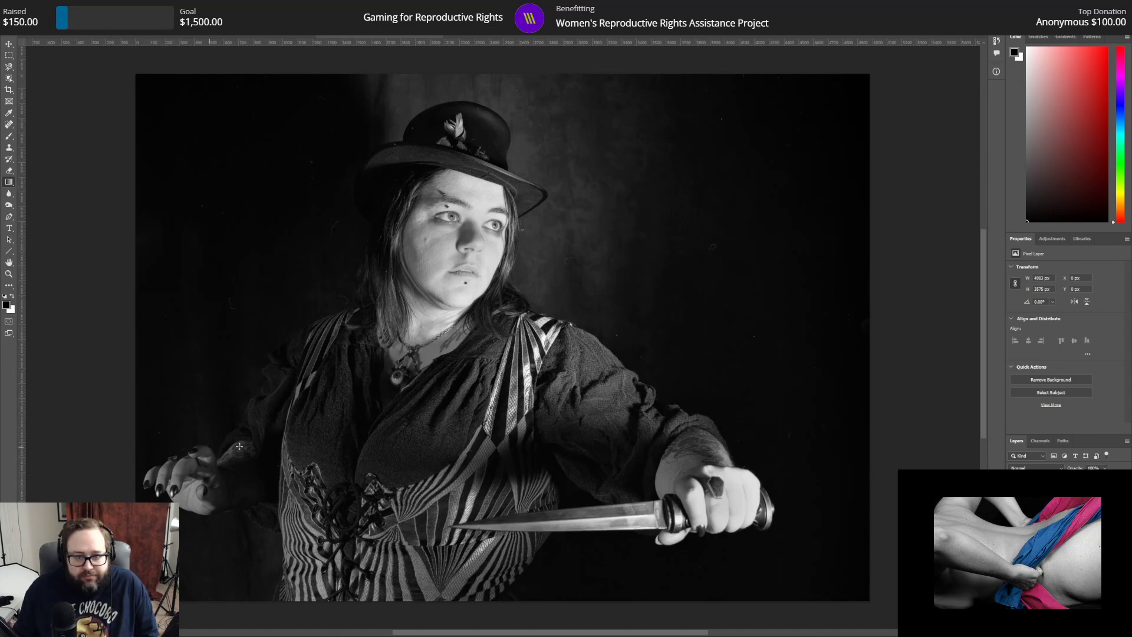
# Step: Select a backdrop area of about 1260 × 1240 px left of the figure's head and apply the Dust & Scratches filter
pyautogui.click(9, 54)
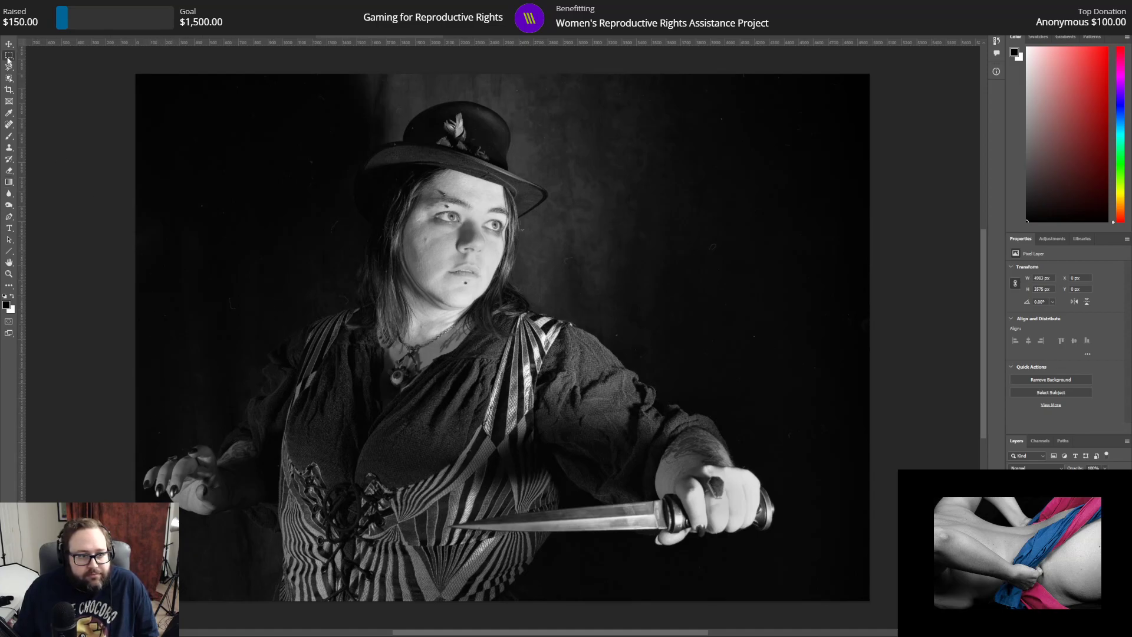
pyautogui.moveTo(166, 124); pyautogui.dragTo(351, 307)
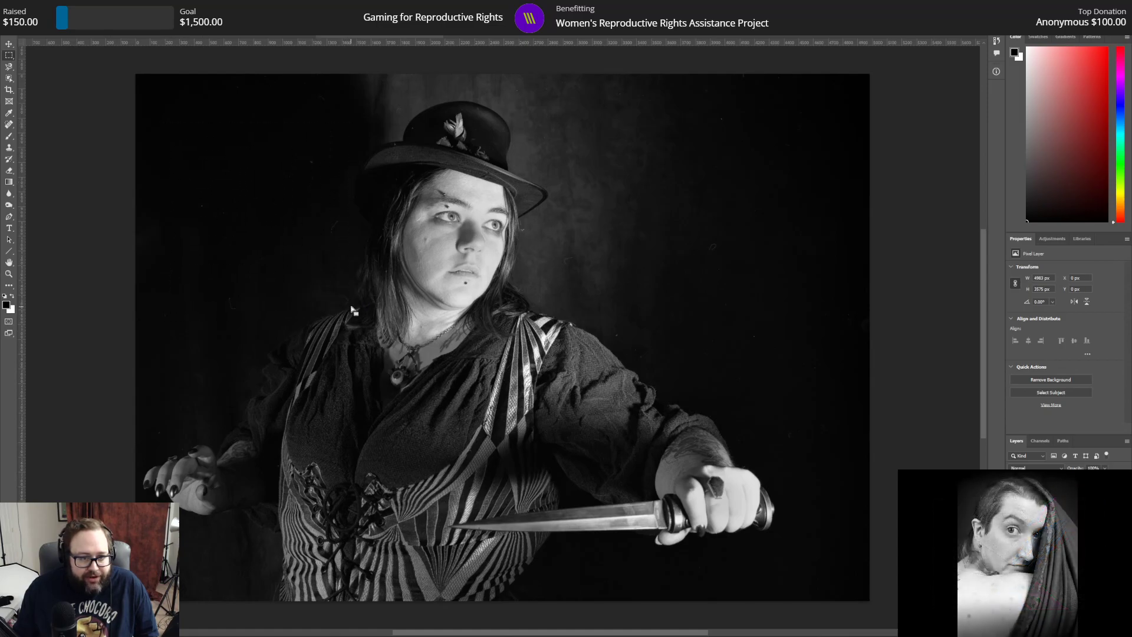
pyautogui.click(149, 5)
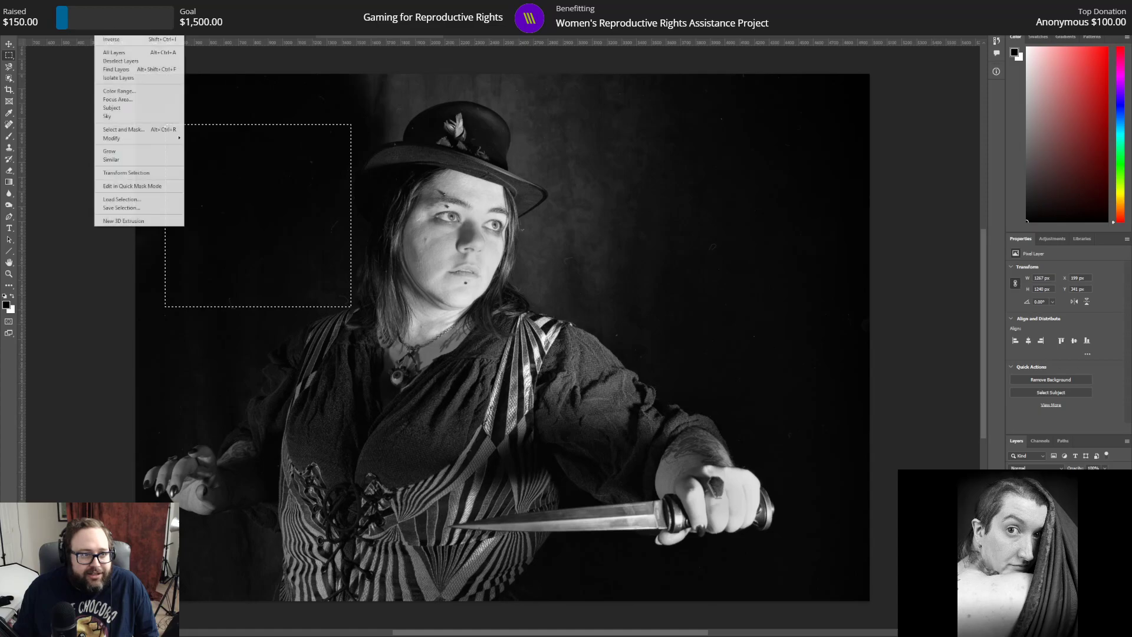
pyautogui.moveTo(160, 163)
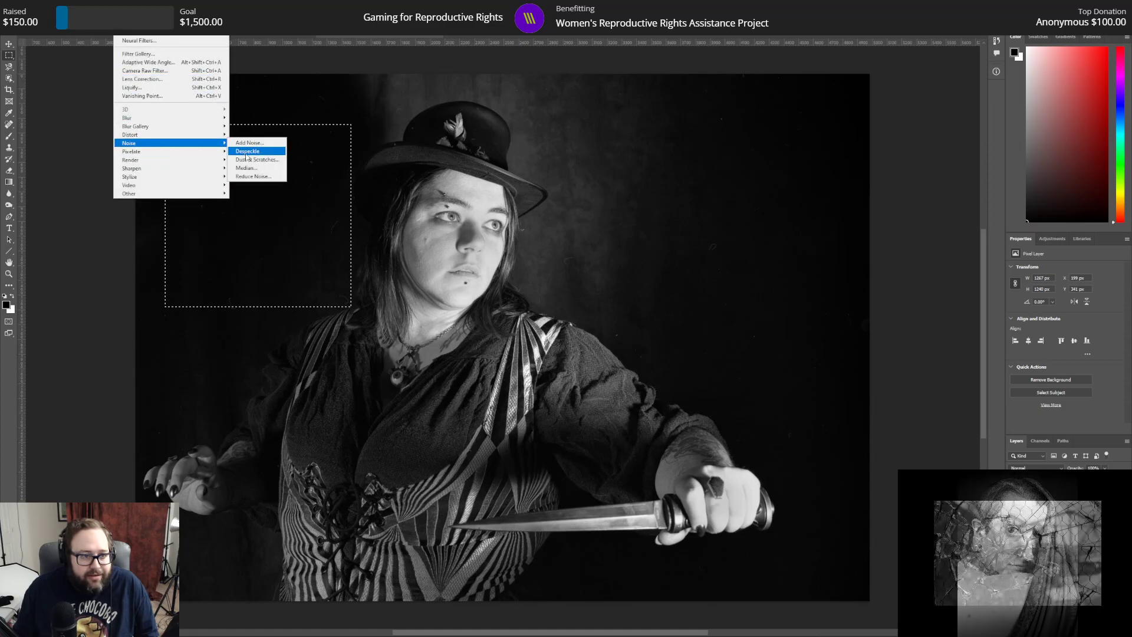
pyautogui.click(281, 161)
pyautogui.click(607, 162)
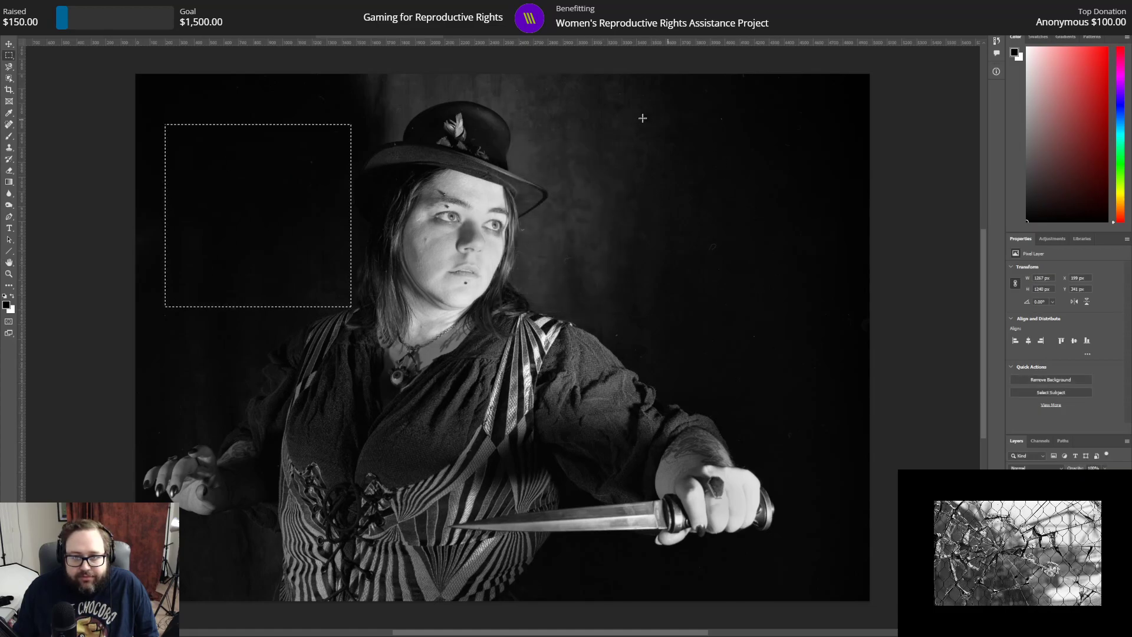
# Step: Select a backdrop area of about 1600 × 1480 px right of the hat, reapply the last filter to it and deselect
pyautogui.moveTo(527, 75); pyautogui.dragTo(666, 207)
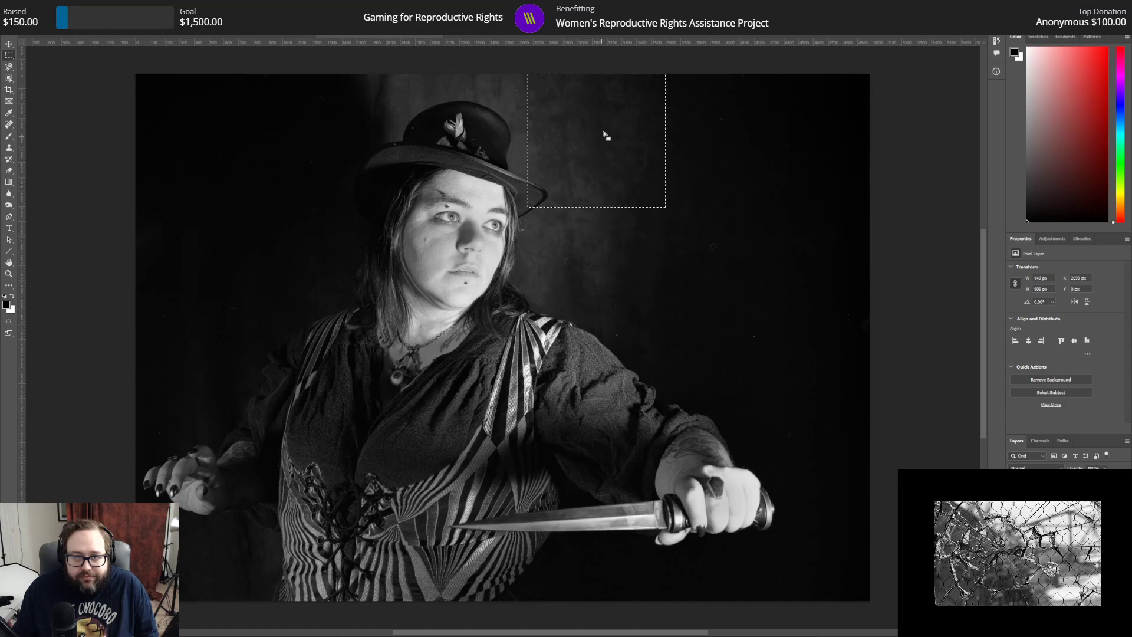
pyautogui.click(707, 164)
pyautogui.moveTo(561, 90); pyautogui.dragTo(796, 307)
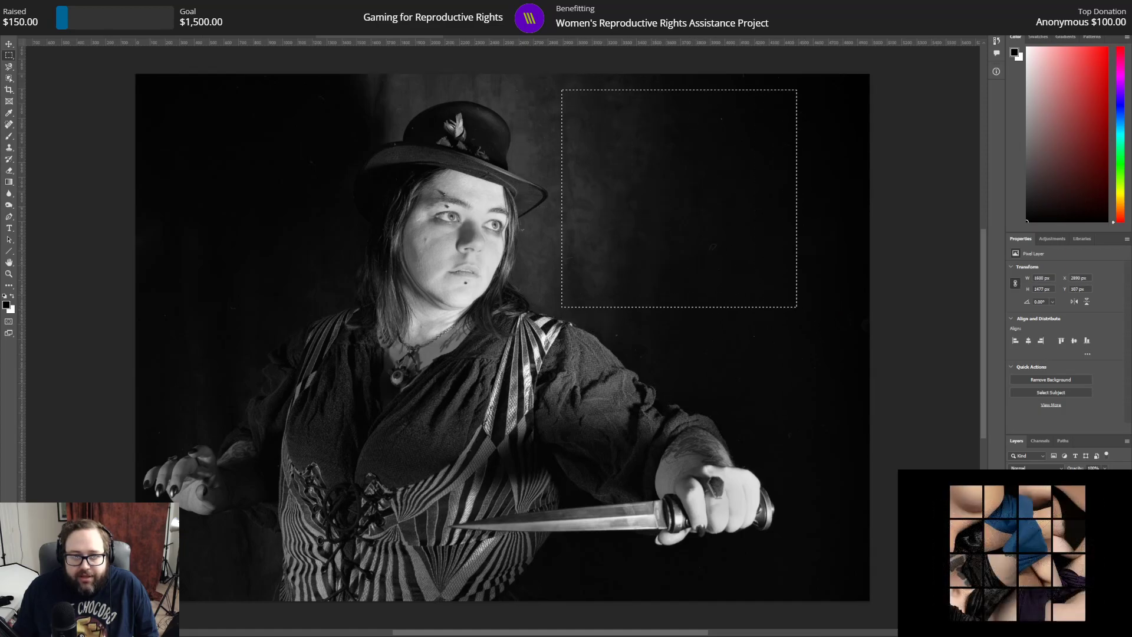
pyautogui.click(134, 6)
pyautogui.moveTo(122, 6)
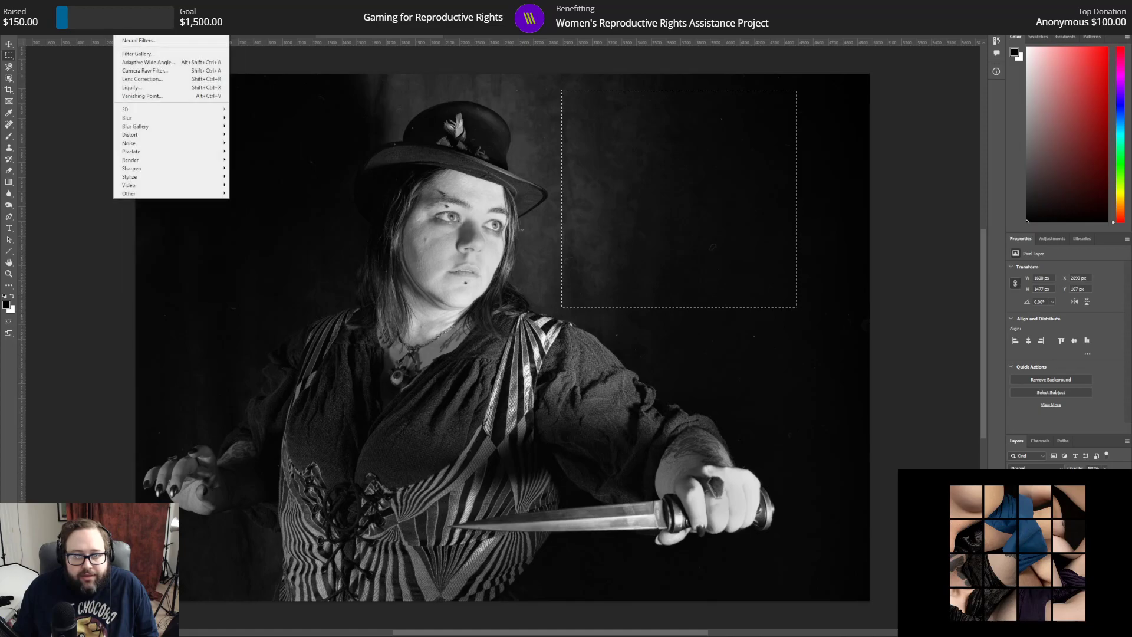
pyautogui.press('Escape')
pyautogui.click(576, 157)
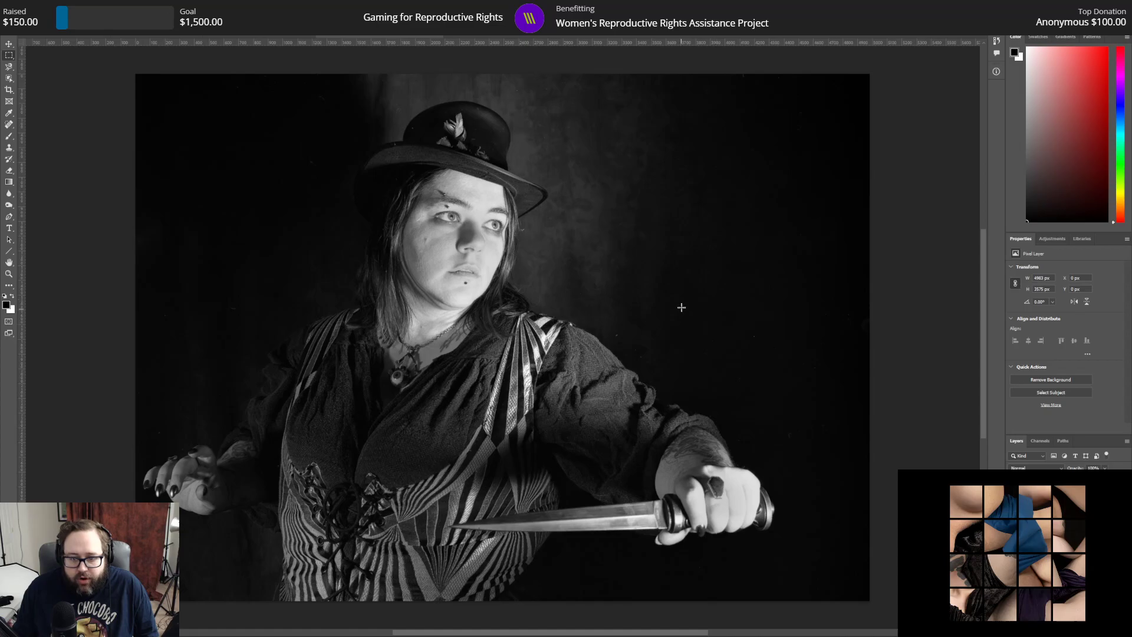
# Step: Reapply the last filter to a block along the photo's right edge above the knife hand and a low strip left of the shoulder
pyautogui.moveTo(723, 300); pyautogui.dragTo(877, 421)
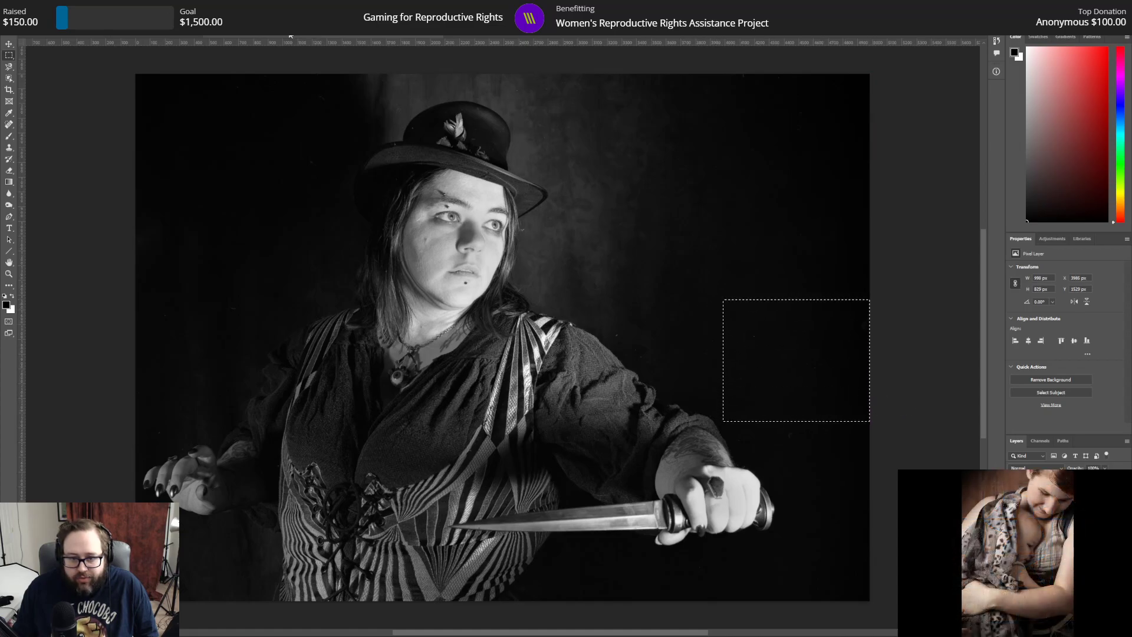
pyautogui.click(121, 6)
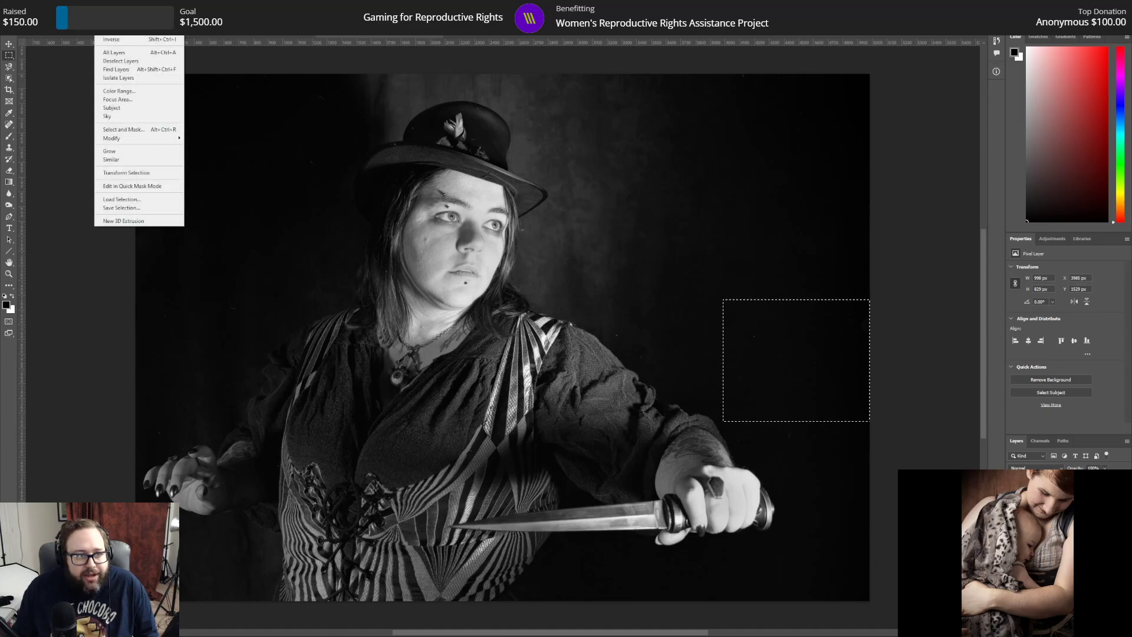
pyautogui.press('Escape')
pyautogui.click(843, 200)
pyautogui.moveTo(146, 278); pyautogui.dragTo(273, 331)
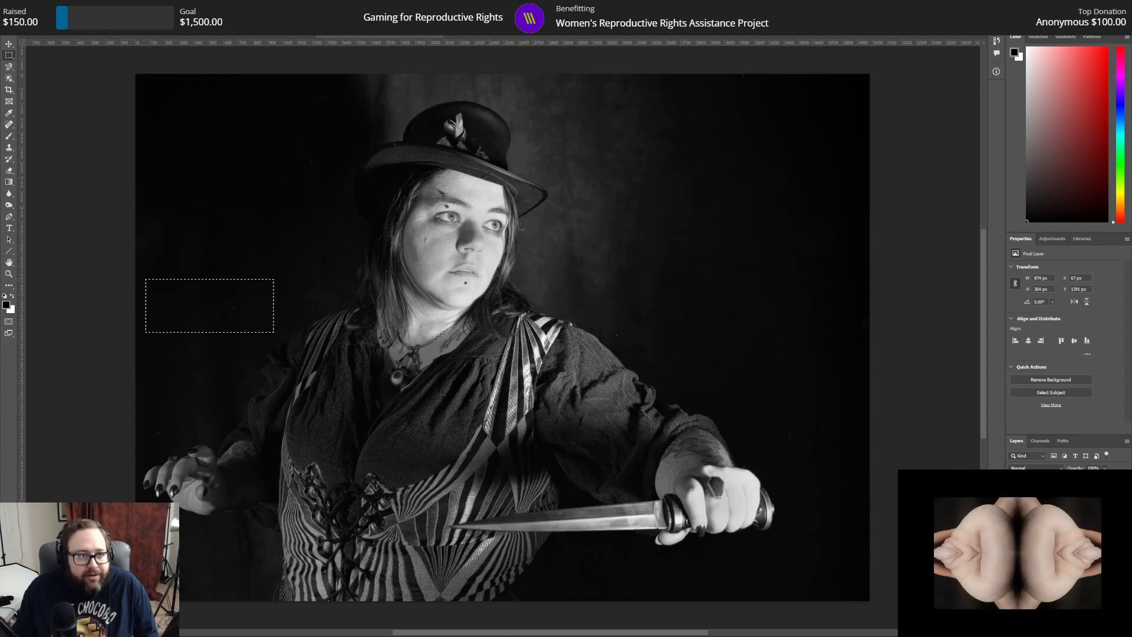
pyautogui.click(134, 6)
pyautogui.click(121, 5)
# Step: Select a backdrop block of about 770 × 710 px left of the hat at the photo's top edge, reapply the filter and deselect
pyautogui.moveTo(335, 179); pyautogui.dragTo(221, 53)
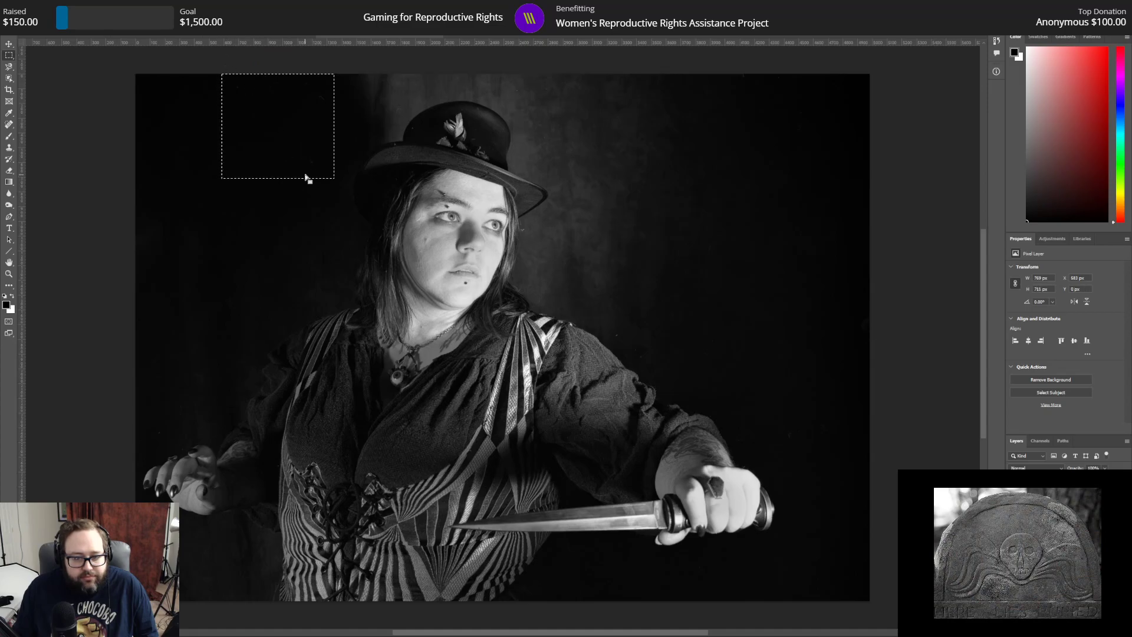
pyautogui.click(51, 30)
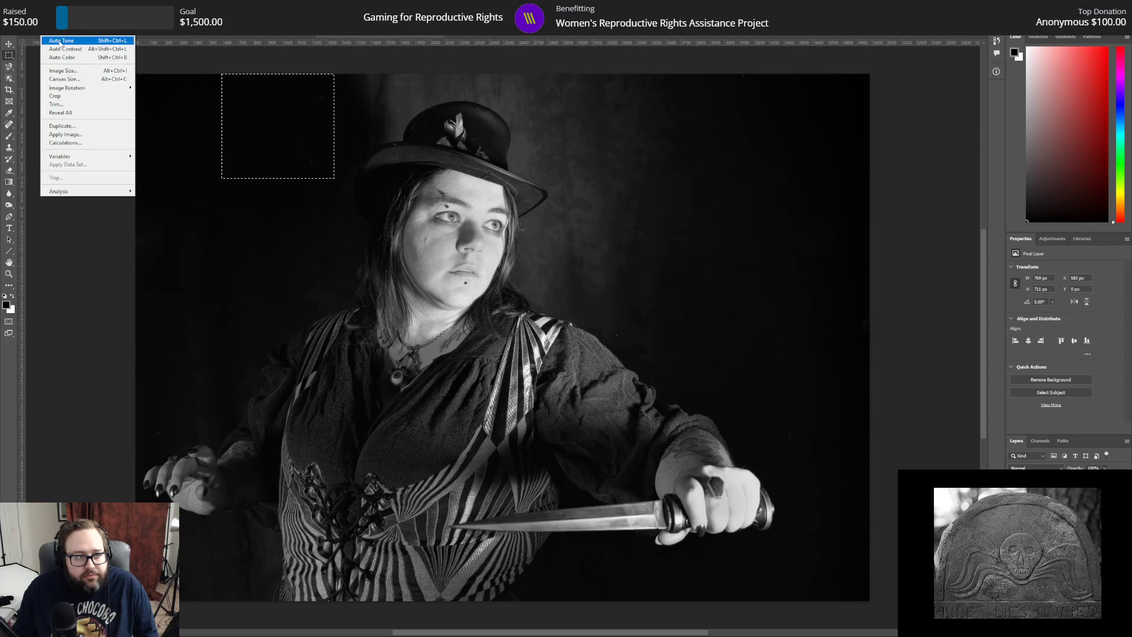
pyautogui.moveTo(126, 29)
pyautogui.press('Escape')
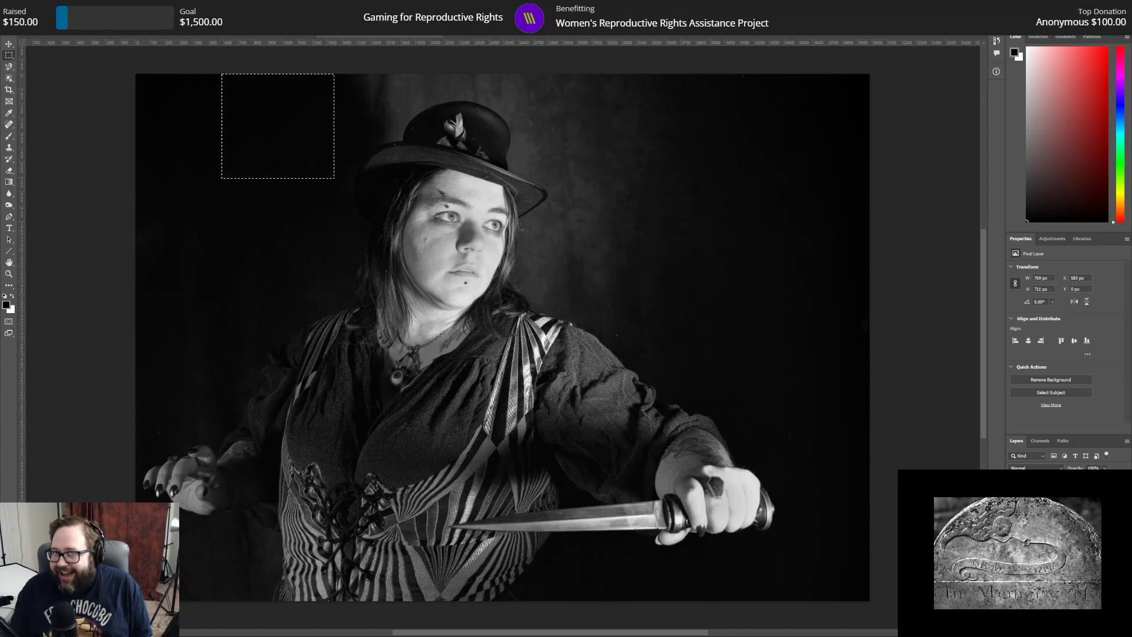
pyautogui.hotkey('ctrl', 'd')
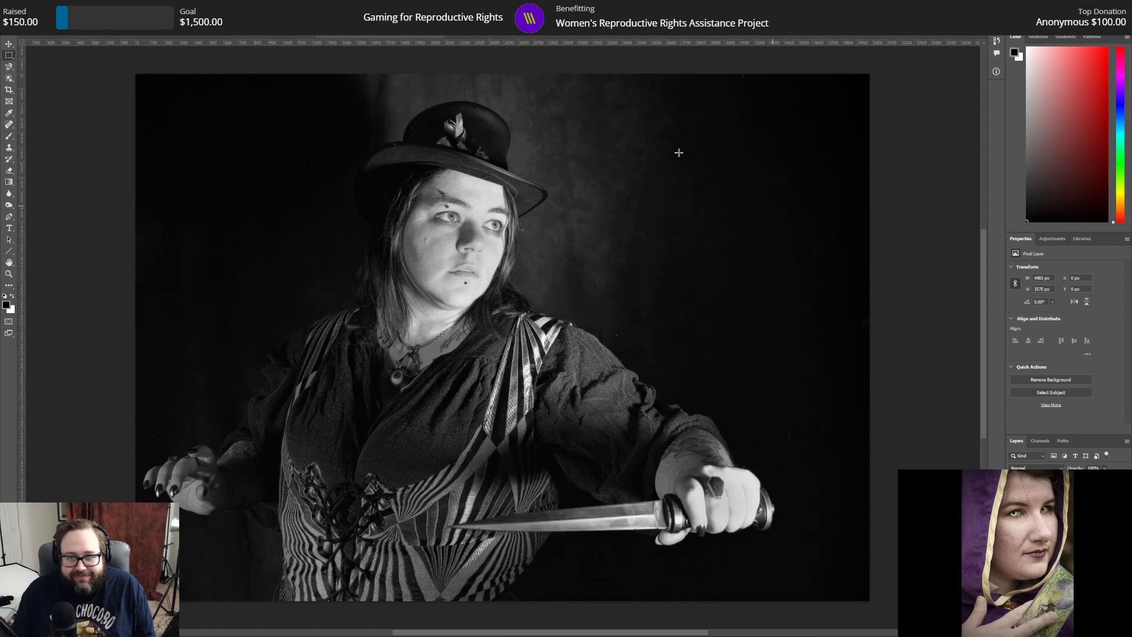
# Step: Select a patch of about 360 × 310 px just above the hat's left side, reapply the last filter and deselect
pyautogui.moveTo(353, 73); pyautogui.dragTo(405, 119)
pyautogui.click(135, 6)
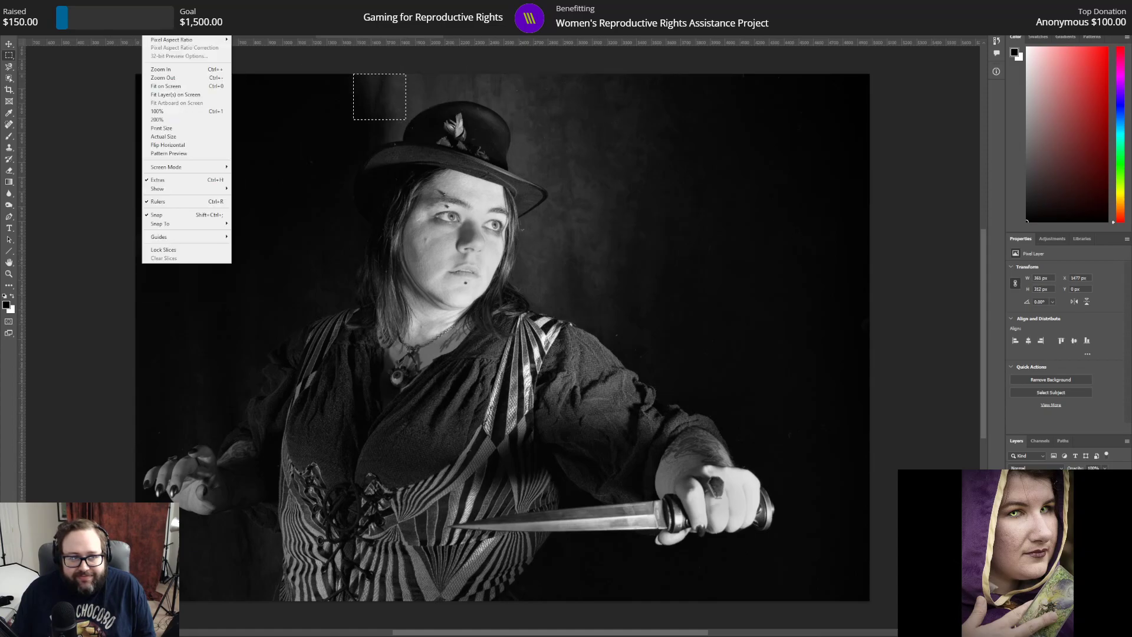
pyautogui.moveTo(121, 5)
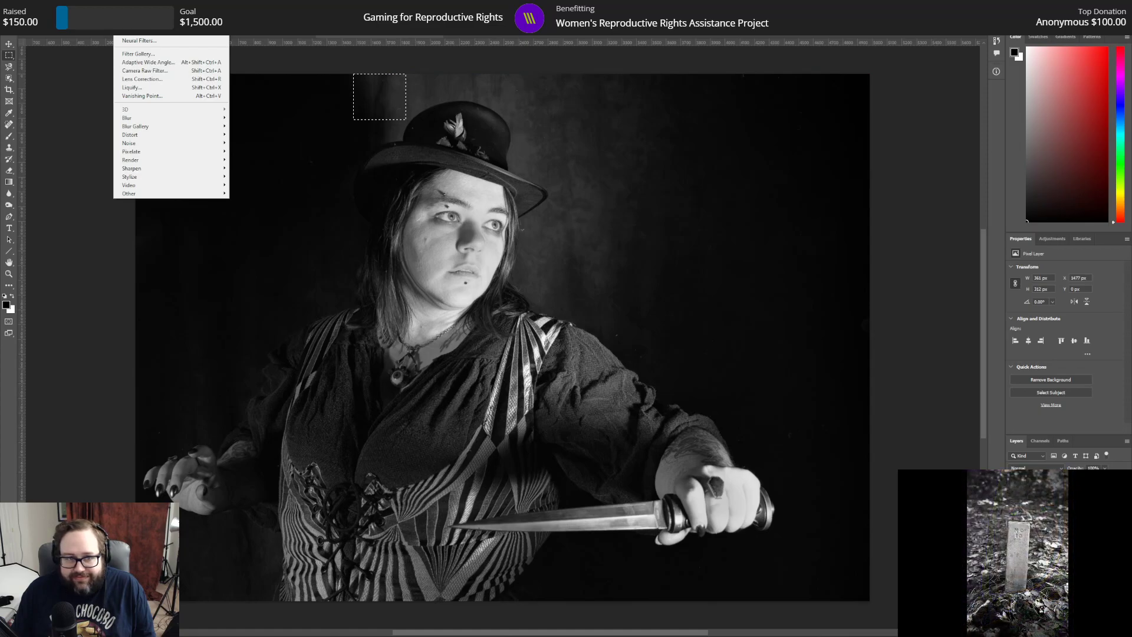
pyautogui.click(121, 5)
pyautogui.click(834, 126)
# Step: Reapply the last filter to a thin strip along the photo's upper-right edge and a small block beside the knife hand
pyautogui.moveTo(505, 66); pyautogui.dragTo(885, 113)
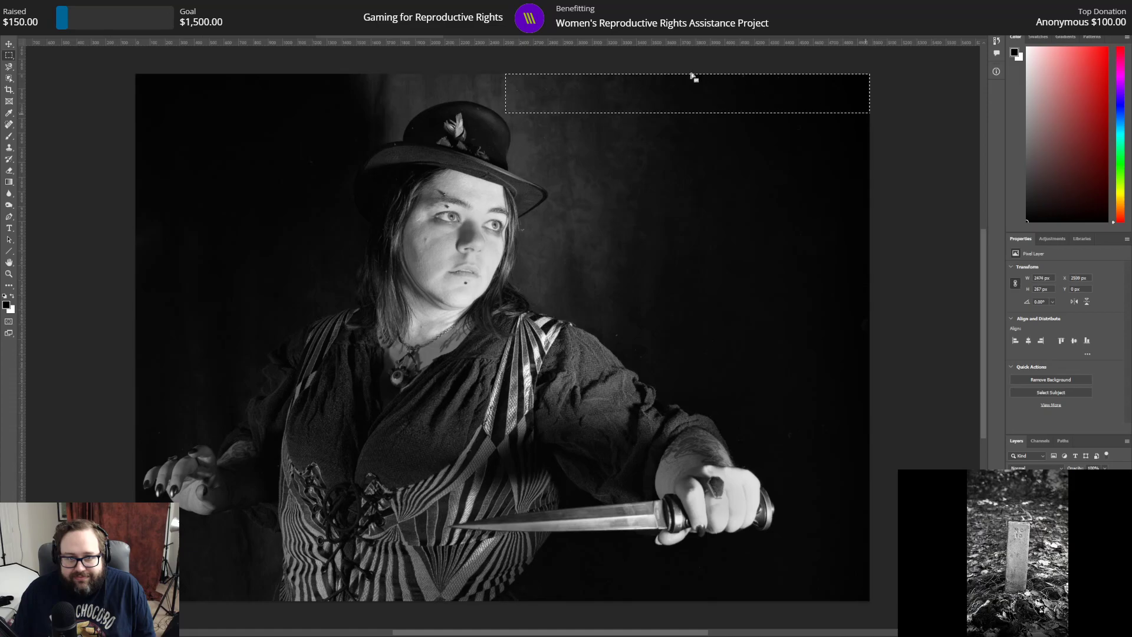
pyautogui.click(146, 5)
pyautogui.click(125, 17)
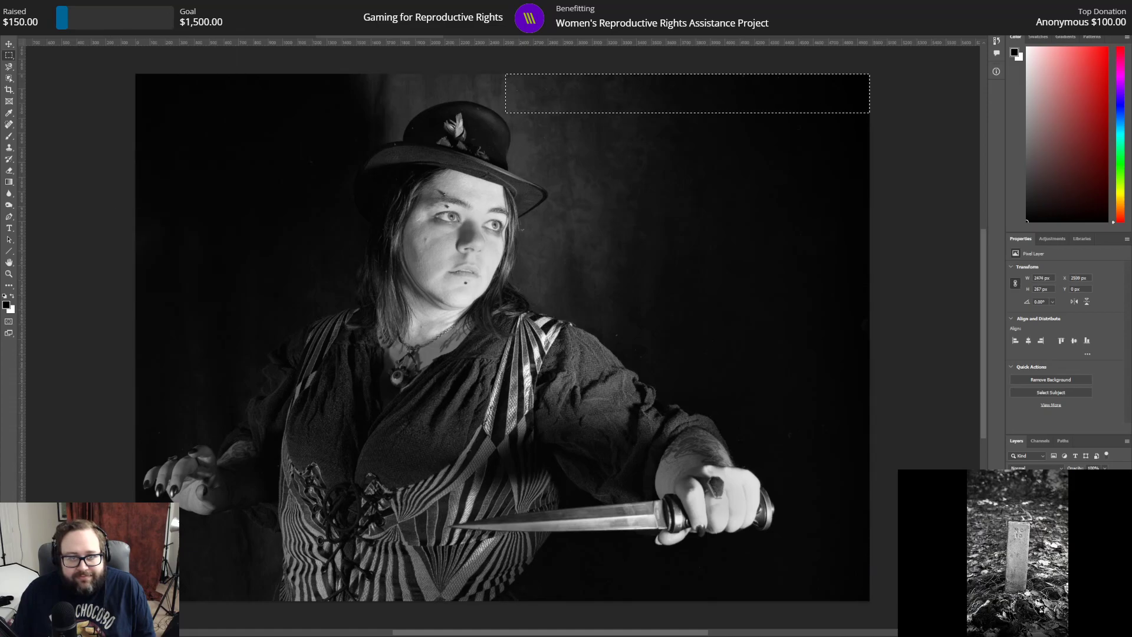
pyautogui.moveTo(774, 408); pyautogui.dragTo(843, 456)
pyautogui.click(121, 6)
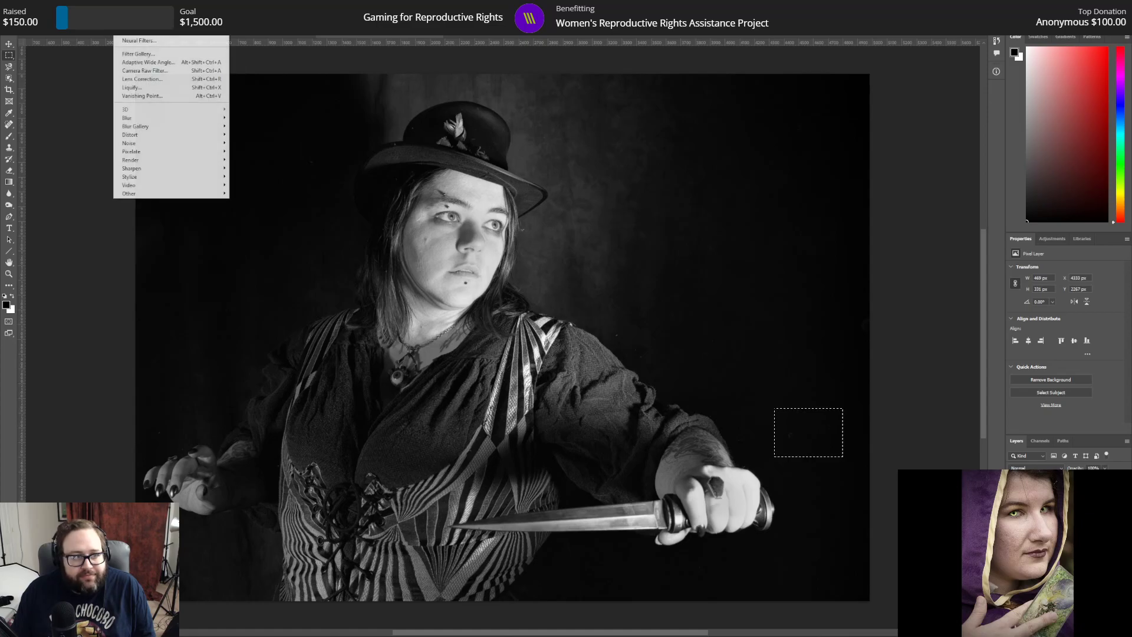
pyautogui.click(125, 17)
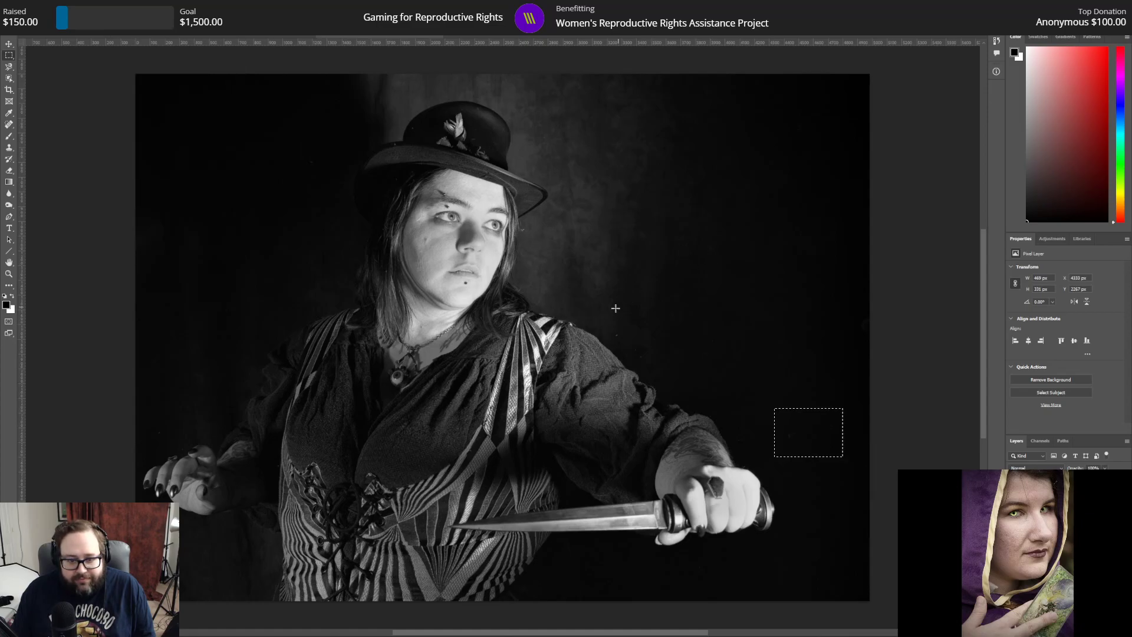
# Step: Reapply the last filter to two small backdrop patches beside the knife arm's shoulder, the second about 76 × 58 px
pyautogui.moveTo(609, 326)
pyautogui.mouseDown()
pyautogui.moveTo(645, 353)
pyautogui.moveTo(649, 337)
pyautogui.moveTo(623, 329)
pyautogui.mouseUp()
pyautogui.click(125, 17)
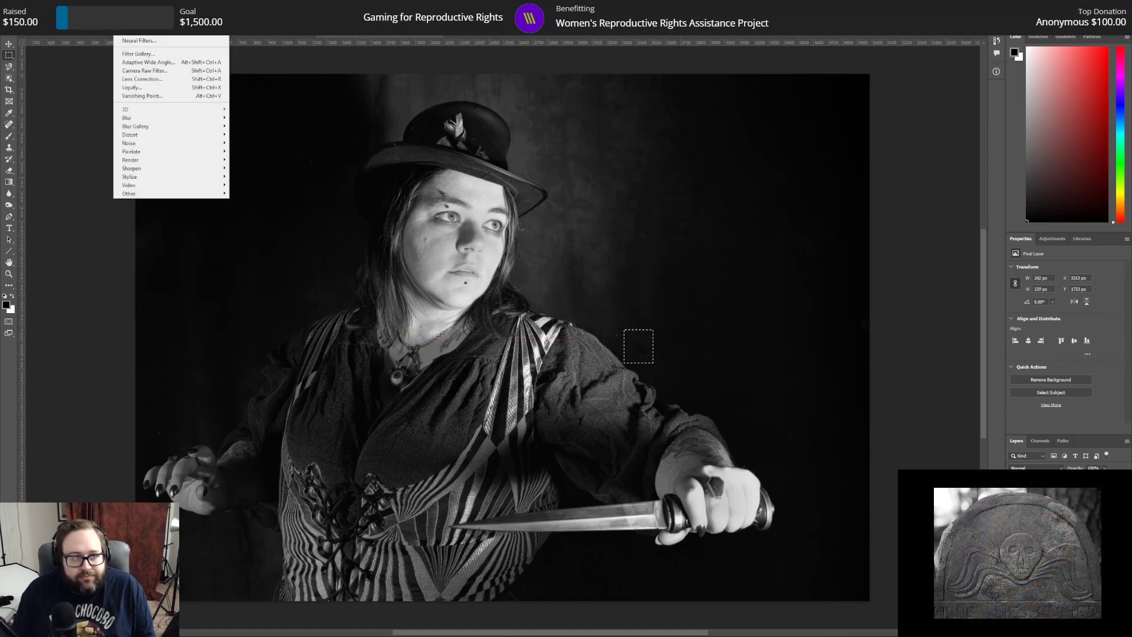
pyautogui.click(140, 16)
pyautogui.hotkey('ctrl', 'd')
pyautogui.moveTo(611, 330); pyautogui.dragTo(623, 339)
pyautogui.click(103, 7)
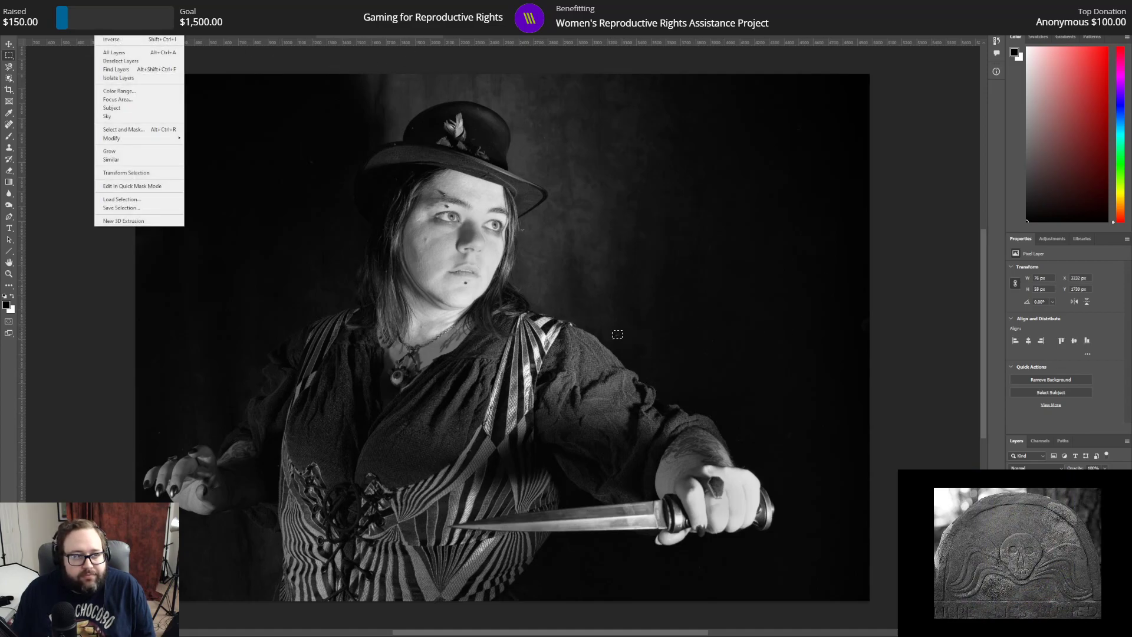
pyautogui.click(135, 16)
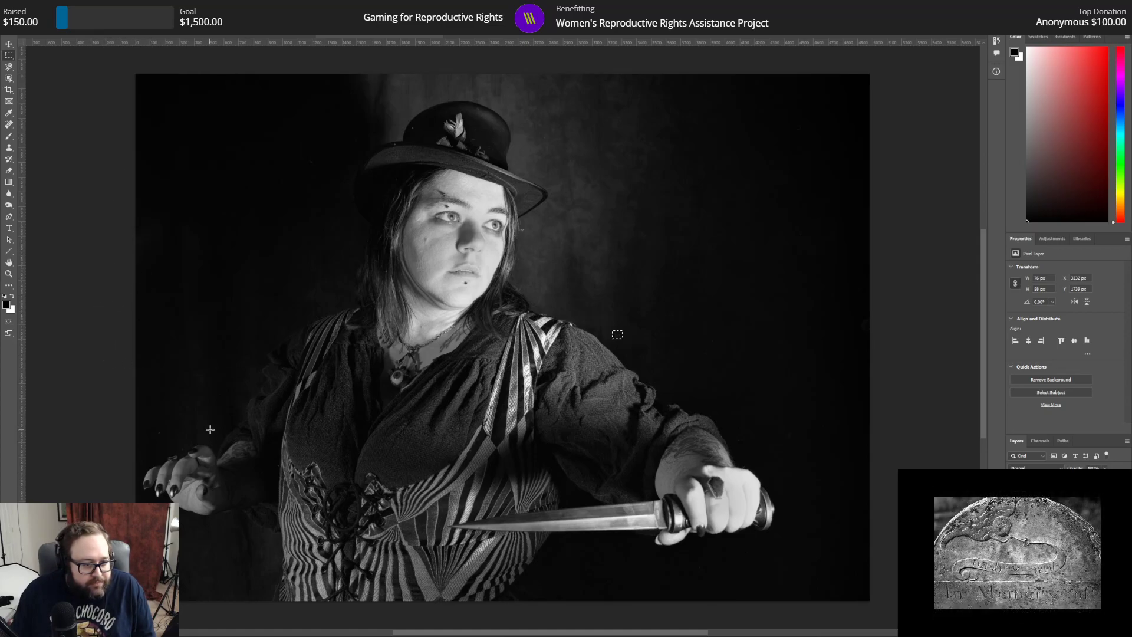
# Step: Reapply the last filter to the backdrop above the clawed hand at the photo's left edge and a strip below the knife hand
pyautogui.moveTo(210, 429); pyautogui.dragTo(118, 316)
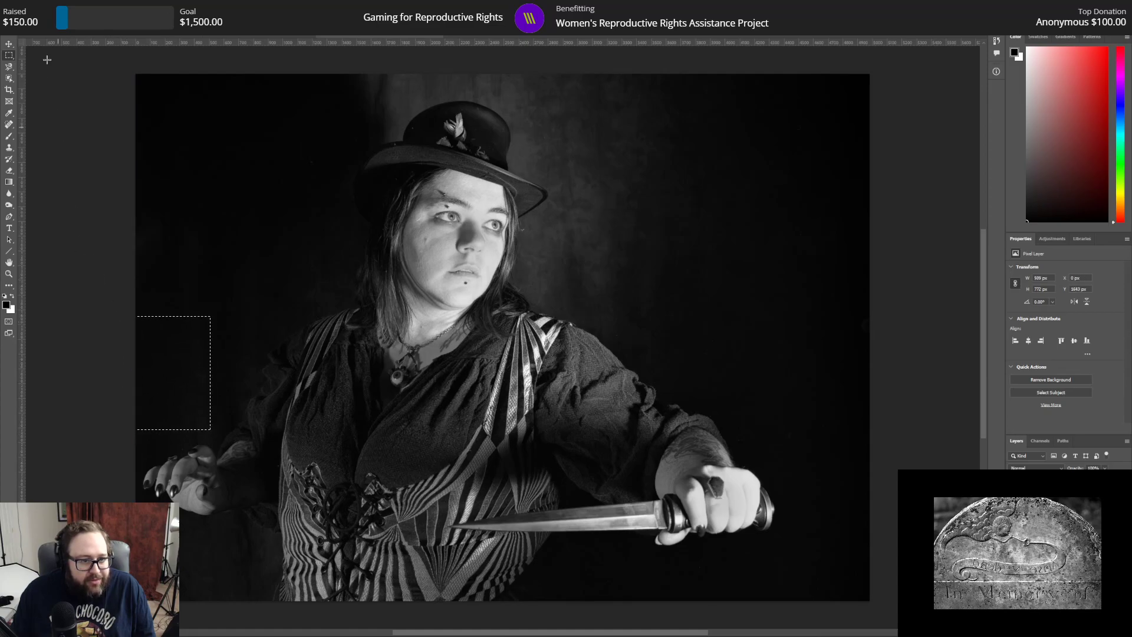
pyautogui.click(121, 6)
pyautogui.click(121, 6)
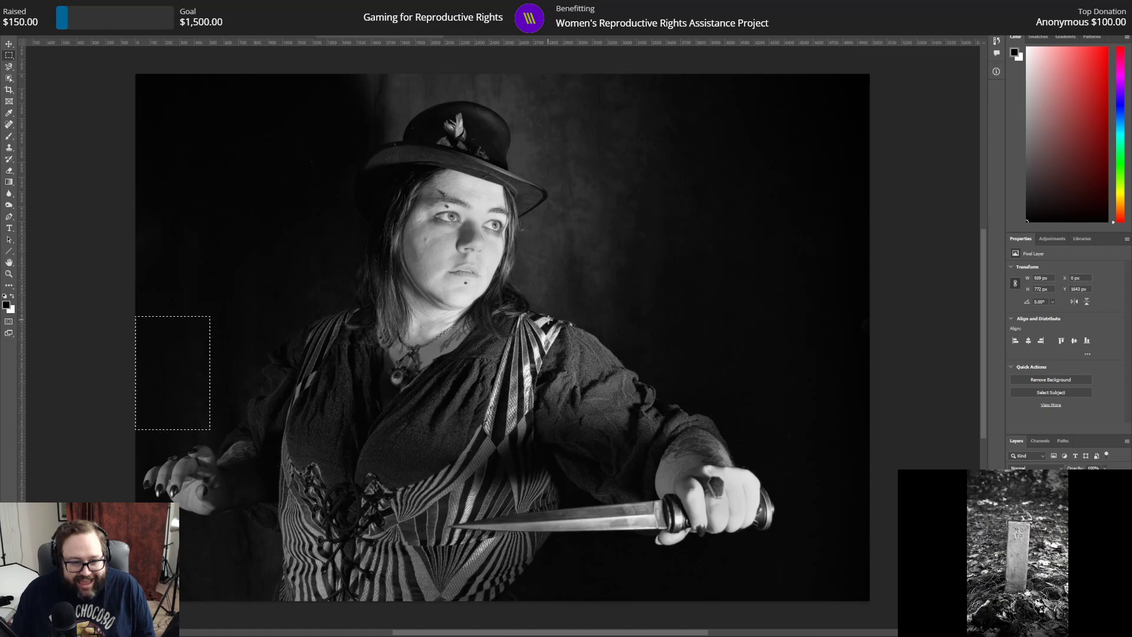
pyautogui.moveTo(618, 549); pyautogui.dragTo(713, 578)
pyautogui.click(135, 4)
pyautogui.moveTo(121, 4)
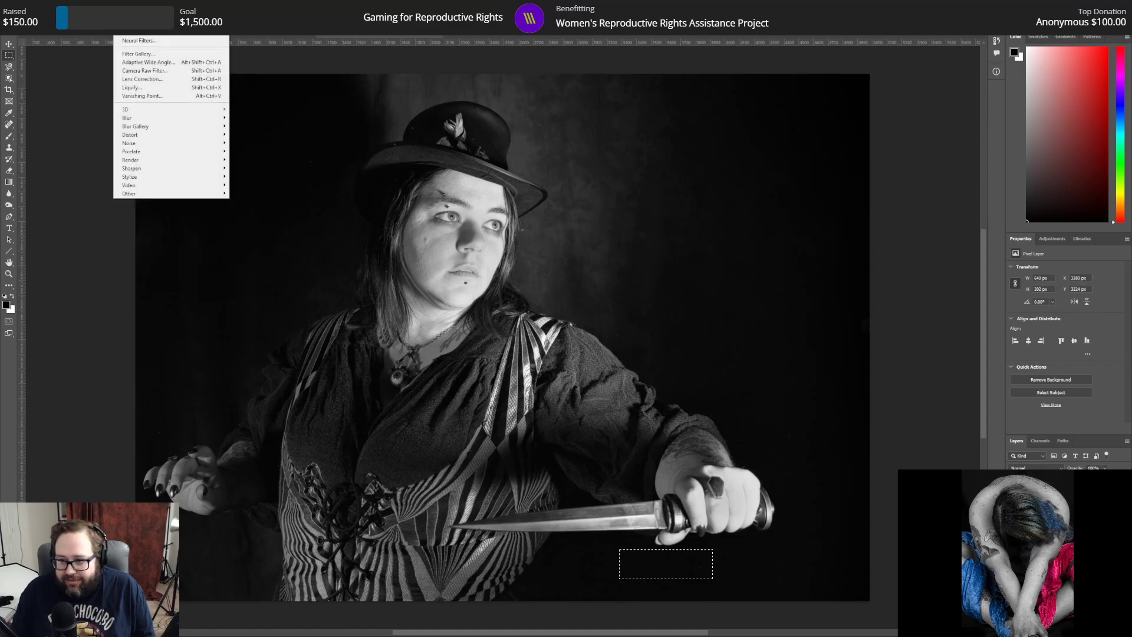
pyautogui.press('Escape')
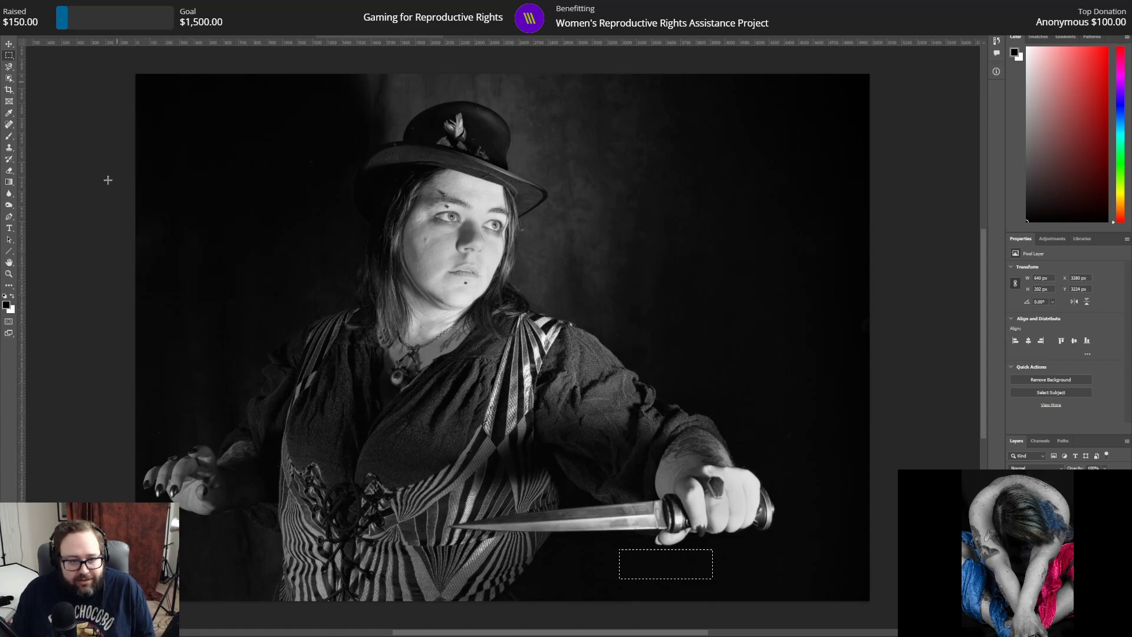
# Step: Choose the Clone Stamp for retouching around the hat and make the photo's pixel layer active
pyautogui.click(8, 274)
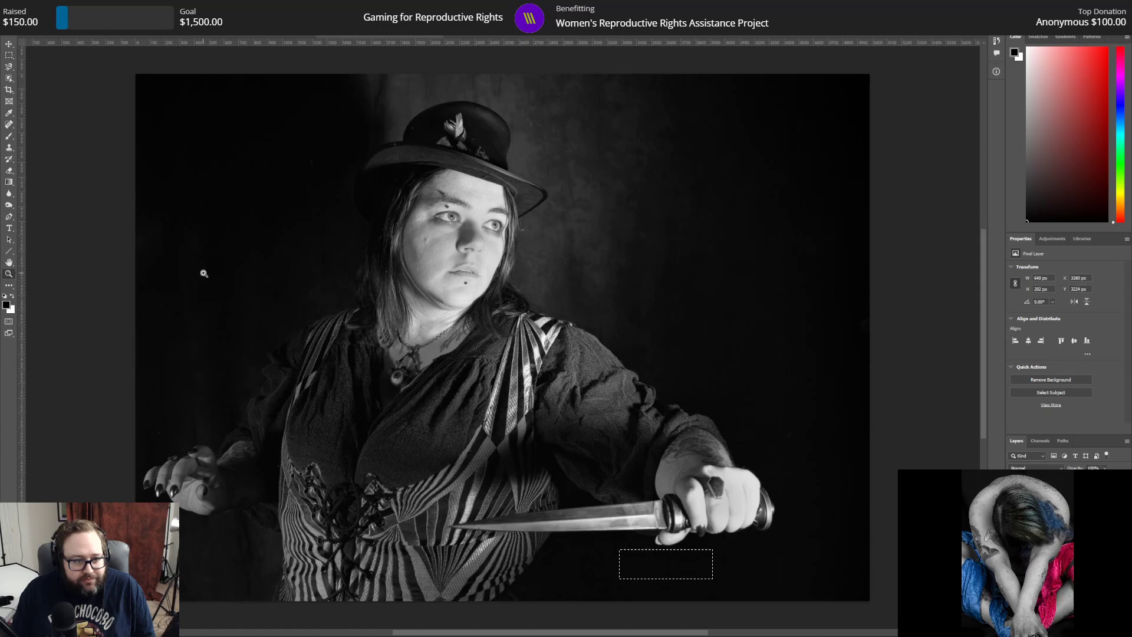
pyautogui.click(203, 273)
pyautogui.click(203, 273)
pyautogui.scroll(3, 291, 341)
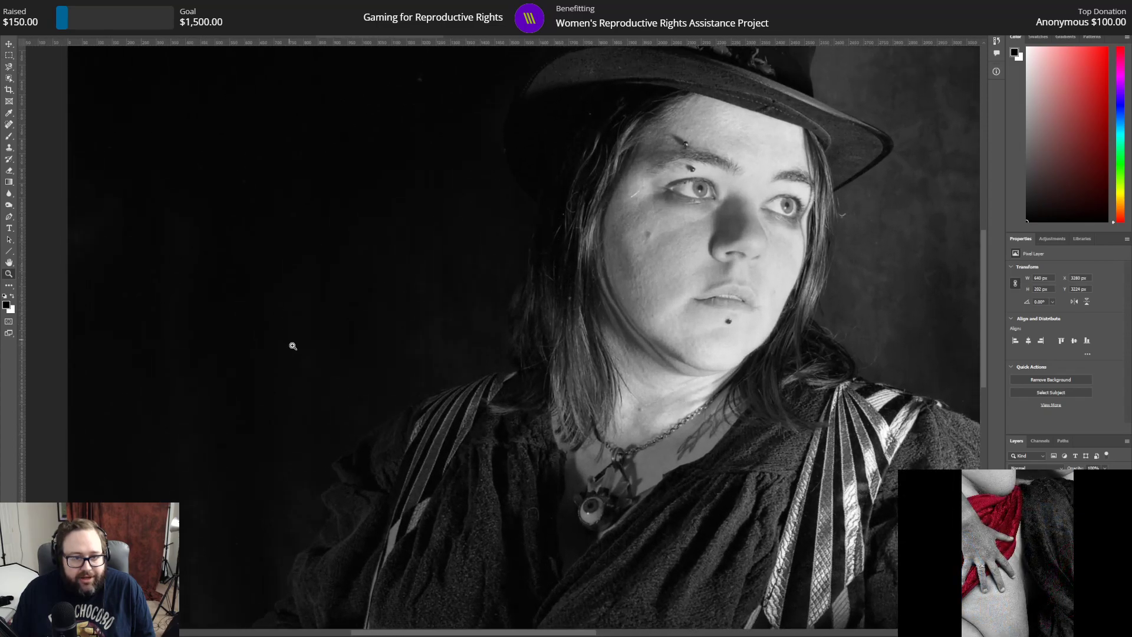
pyautogui.scroll(3, 310, 386)
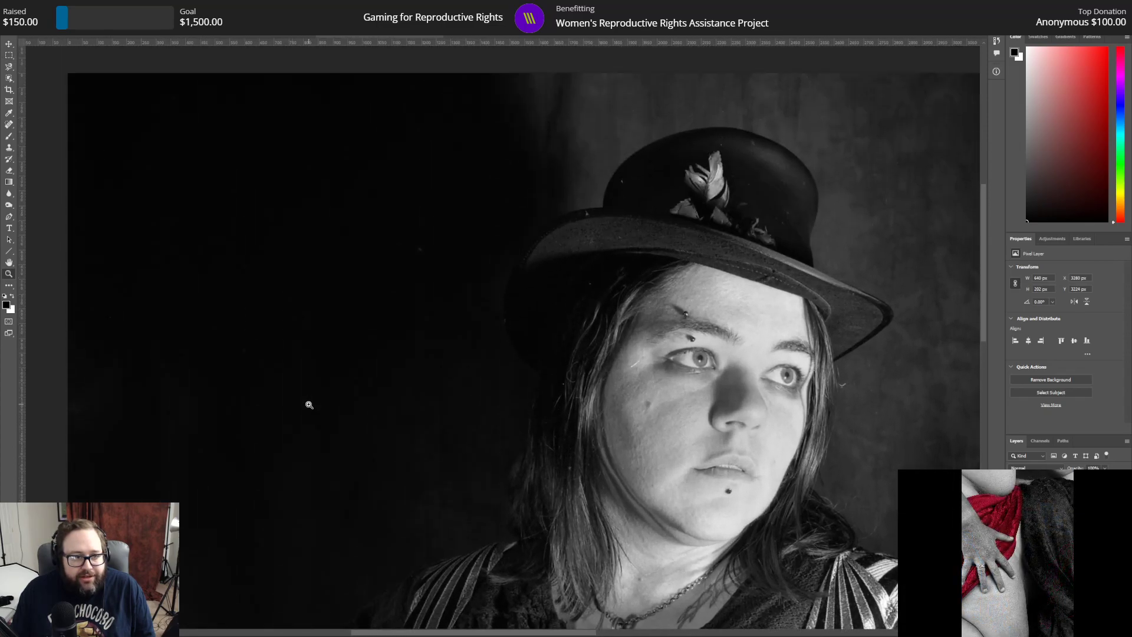
pyautogui.scroll(-1, 305, 410)
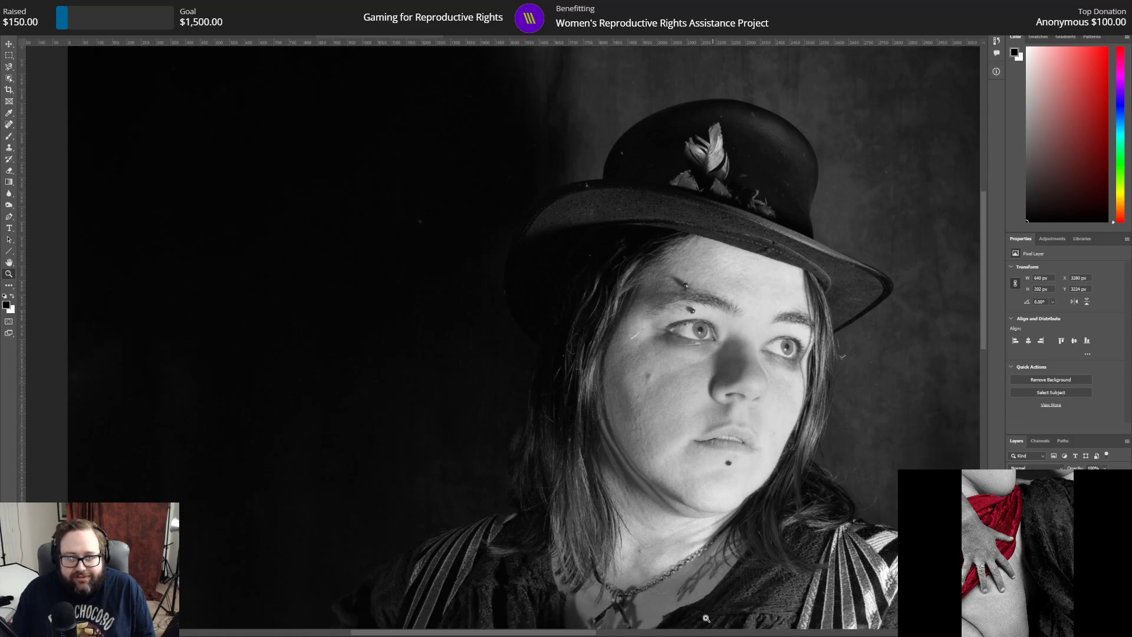
pyautogui.click(10, 151)
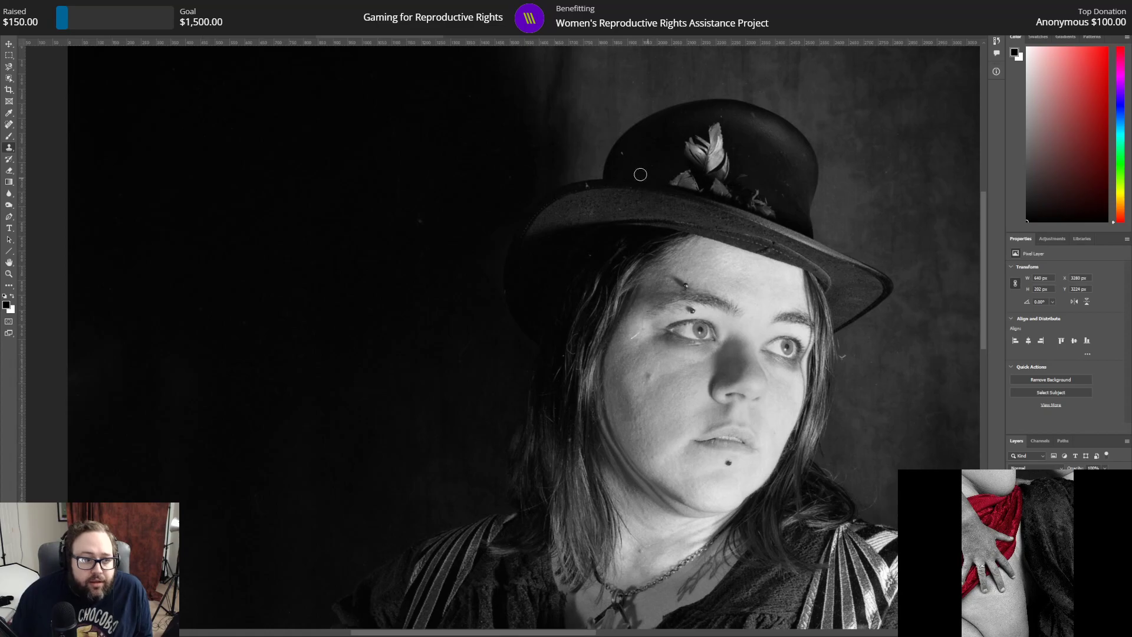
pyautogui.click(1061, 524)
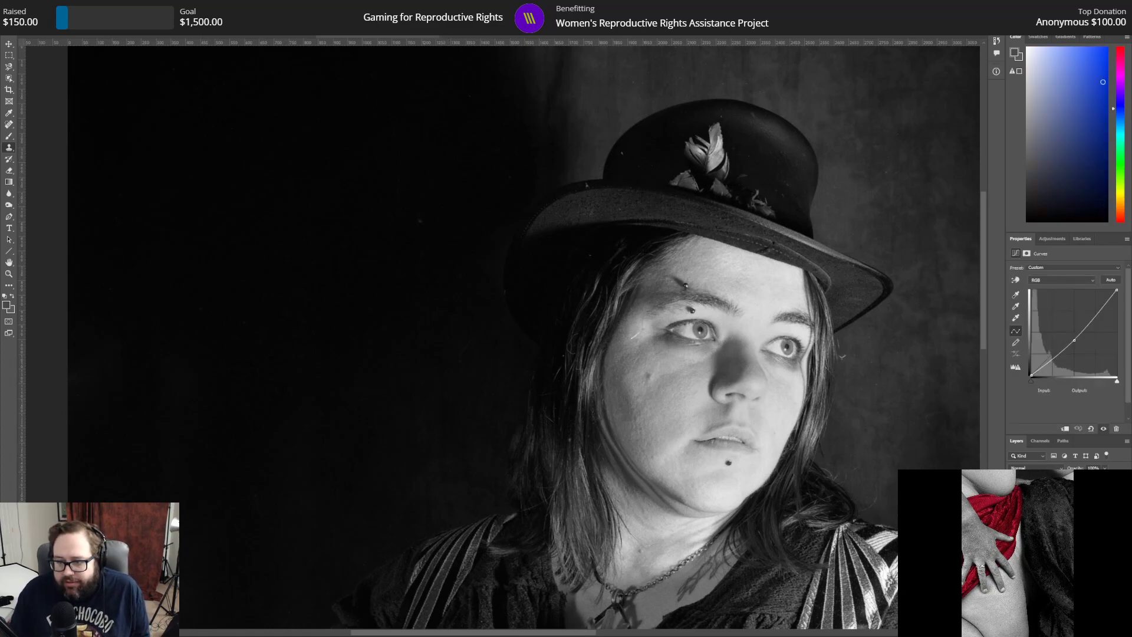
pyautogui.click(1061, 537)
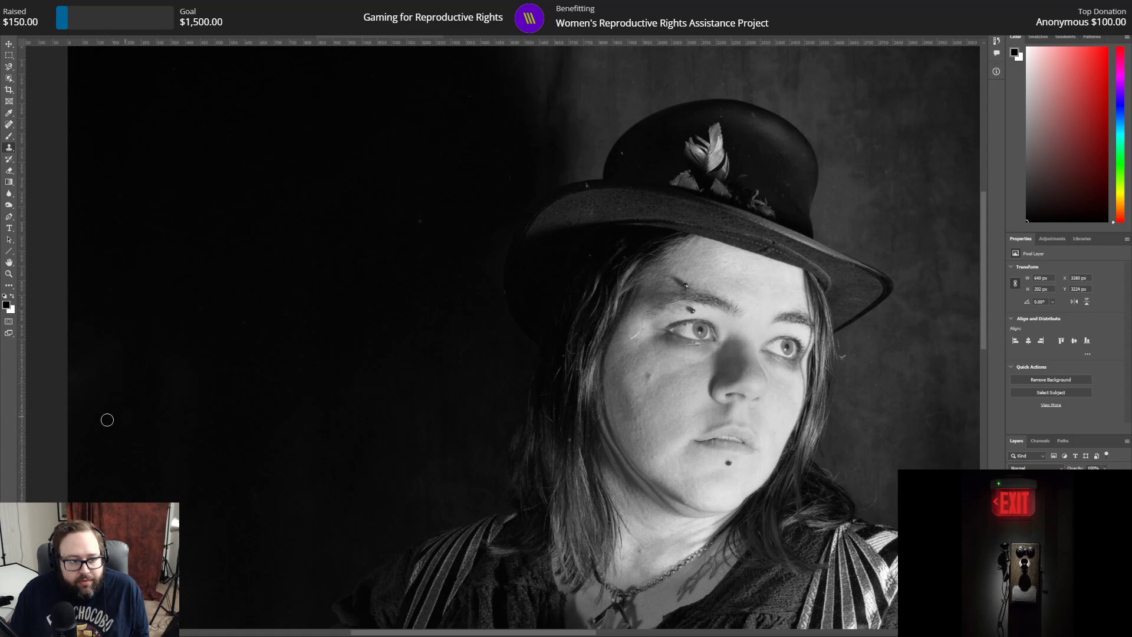
# Step: Try to clone out the small speck on the left side of the hat's crown, sampling the felt beside it
pyautogui.click(8, 274)
pyautogui.moveTo(324, 278)
pyautogui.mouseDown()
pyautogui.moveTo(475, 361)
pyautogui.moveTo(501, 405)
pyautogui.mouseUp()
pyautogui.scroll(3, 501, 404)
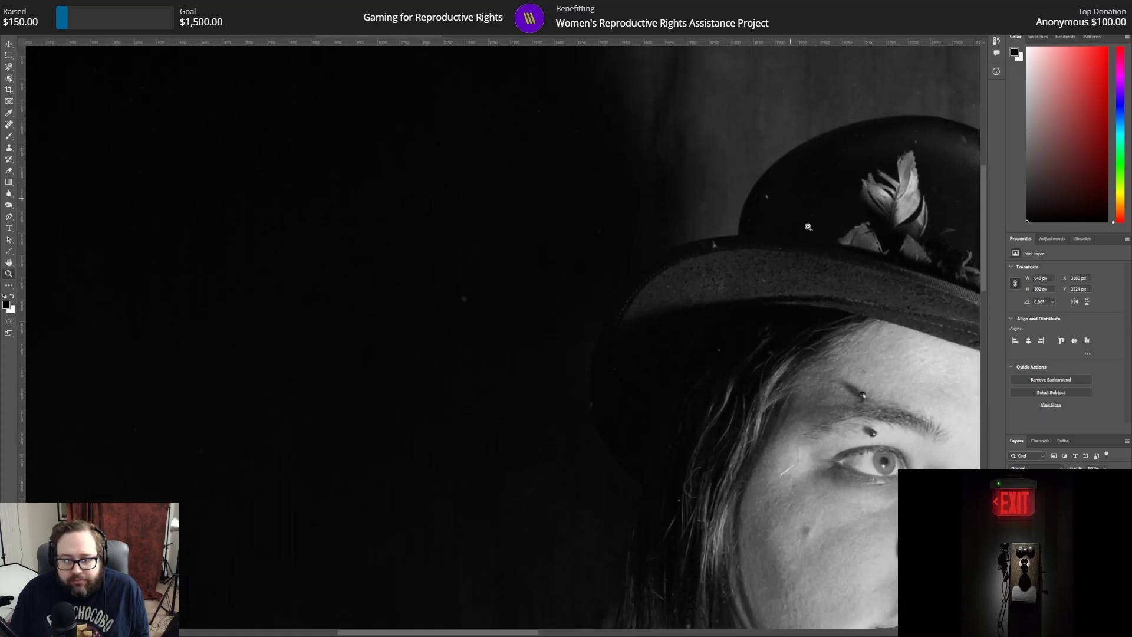
pyautogui.click(9, 147)
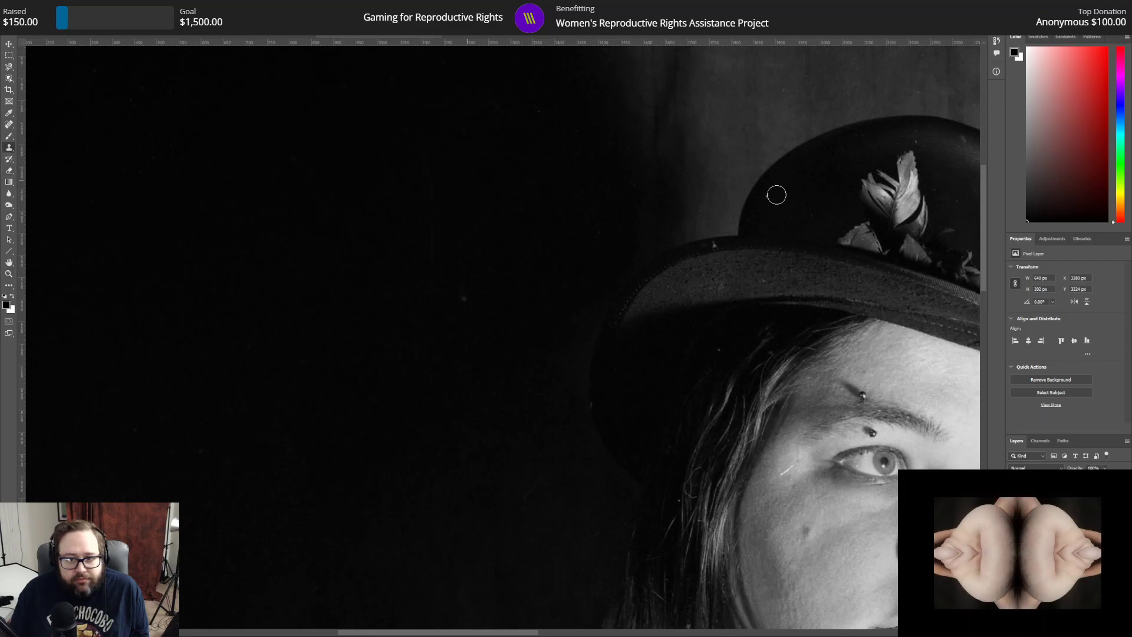
pyautogui.keyDown('alt'); pyautogui.click(786, 184); pyautogui.keyUp('alt')
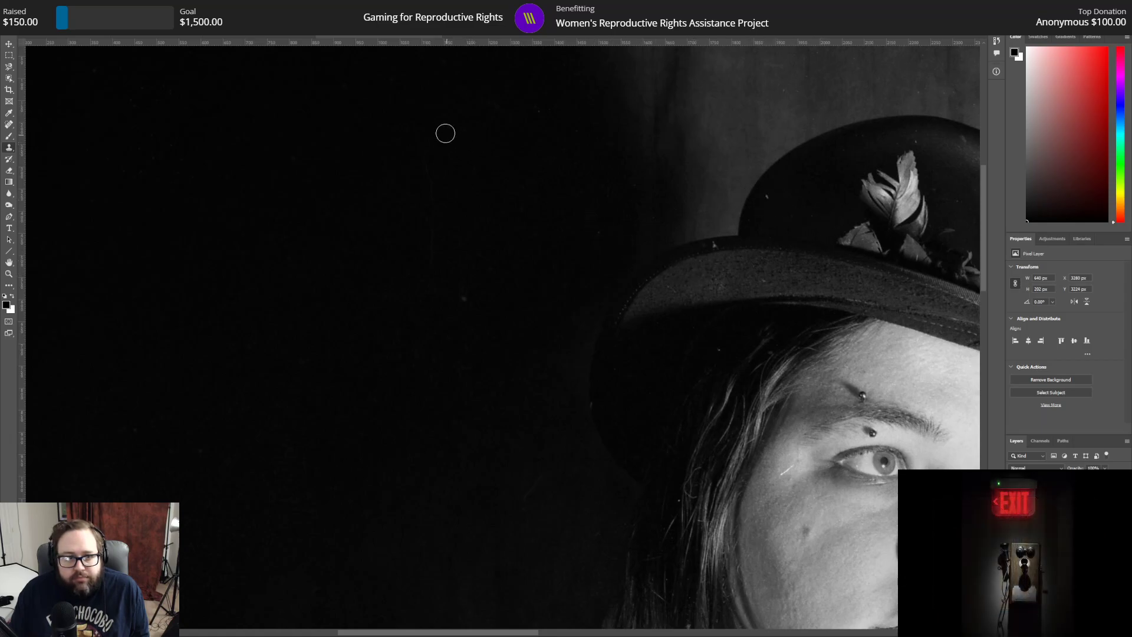
pyautogui.click(147, 19)
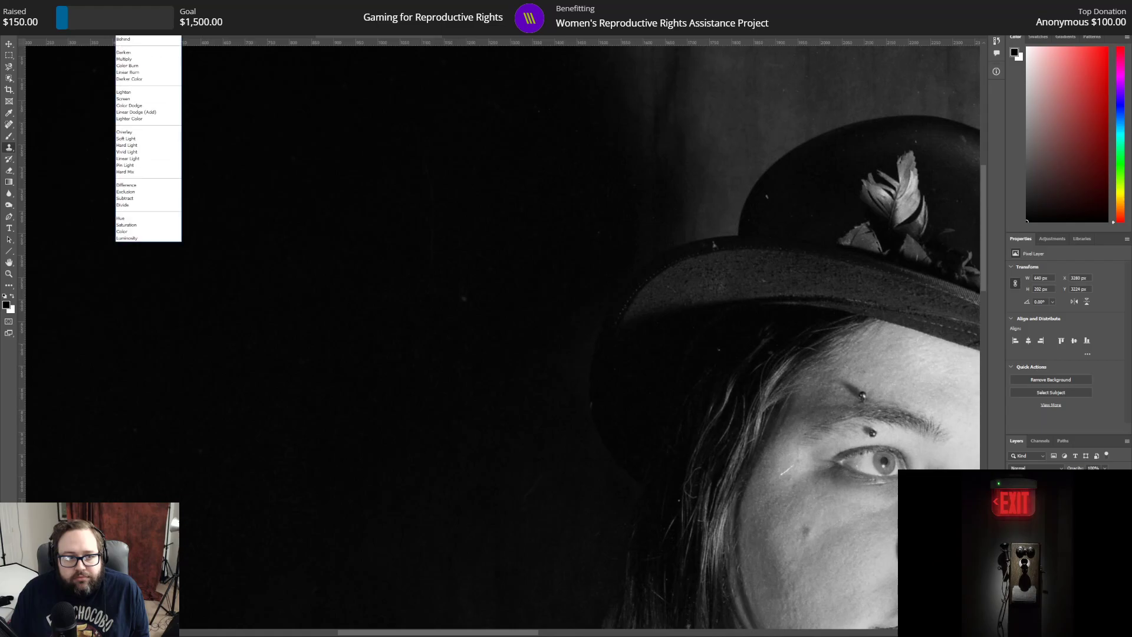
pyautogui.click(151, 20)
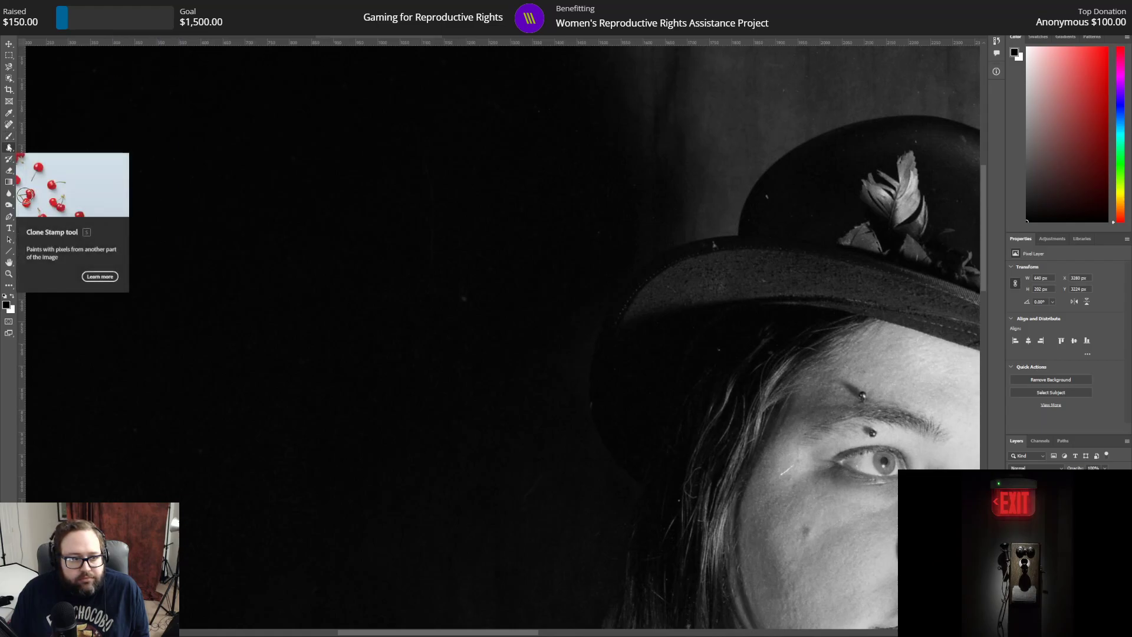
pyautogui.rightClick(10, 147)
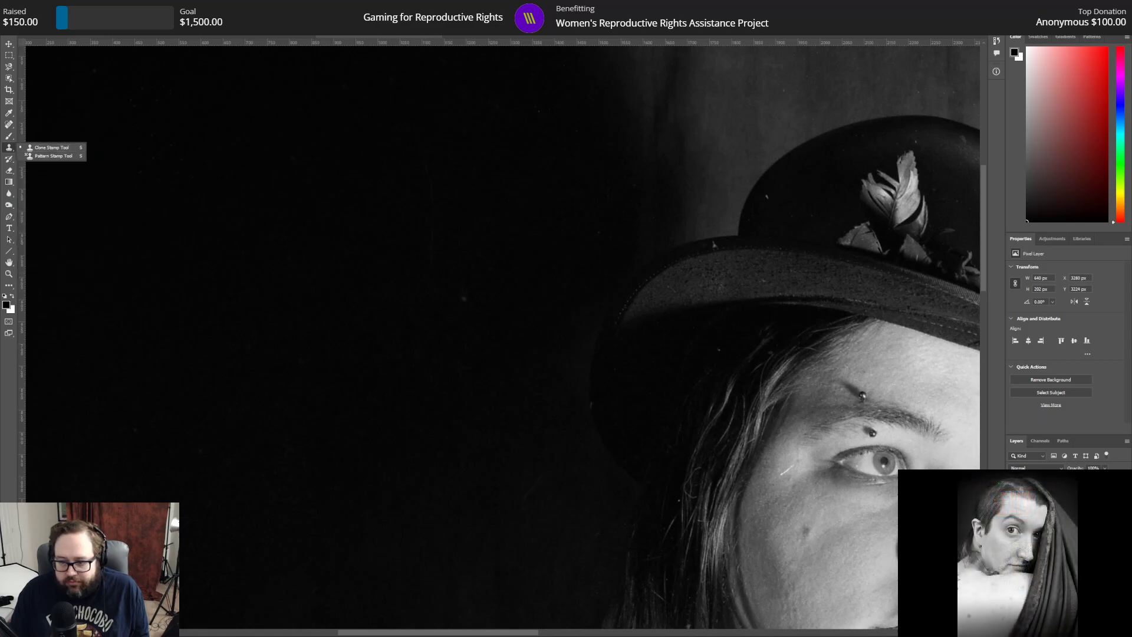
pyautogui.click(1061, 530)
pyautogui.click(1061, 548)
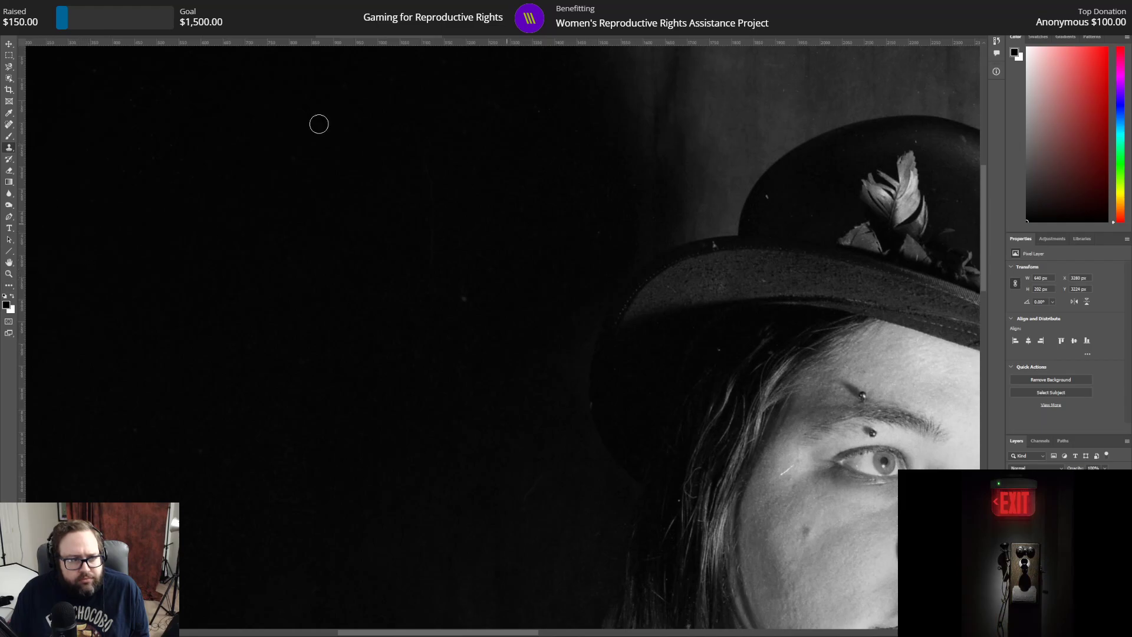
# Step: Save the image as a TIFF in the Pictures folder with no image compression, interleaved pixels, Macintosh byte order and RLE layer compression
pyautogui.click(20, 7)
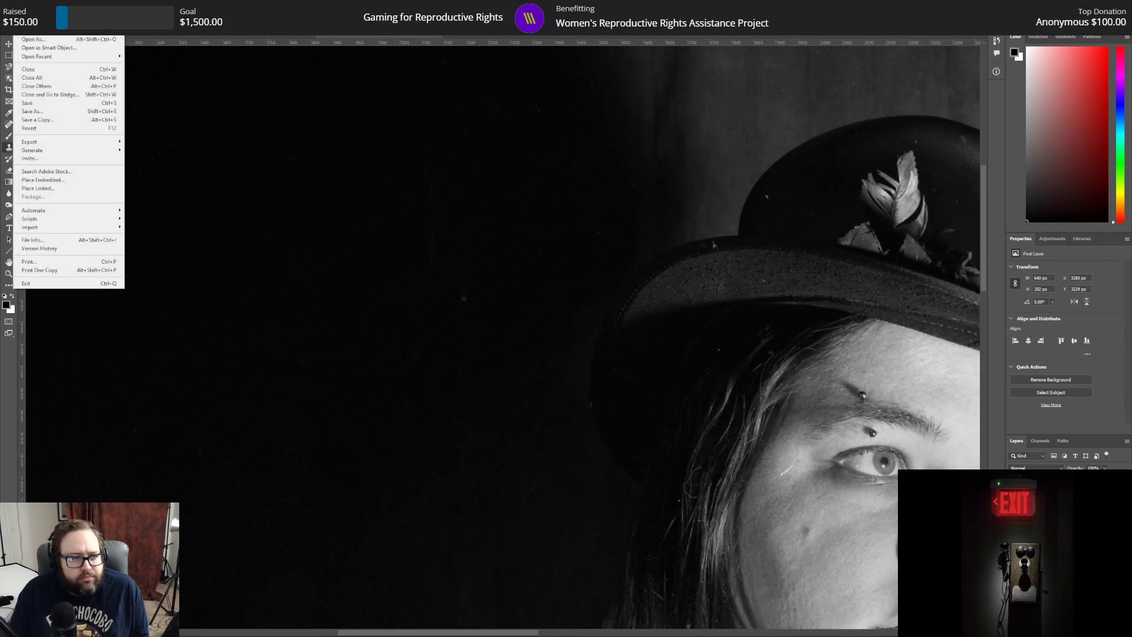
pyautogui.click(37, 110)
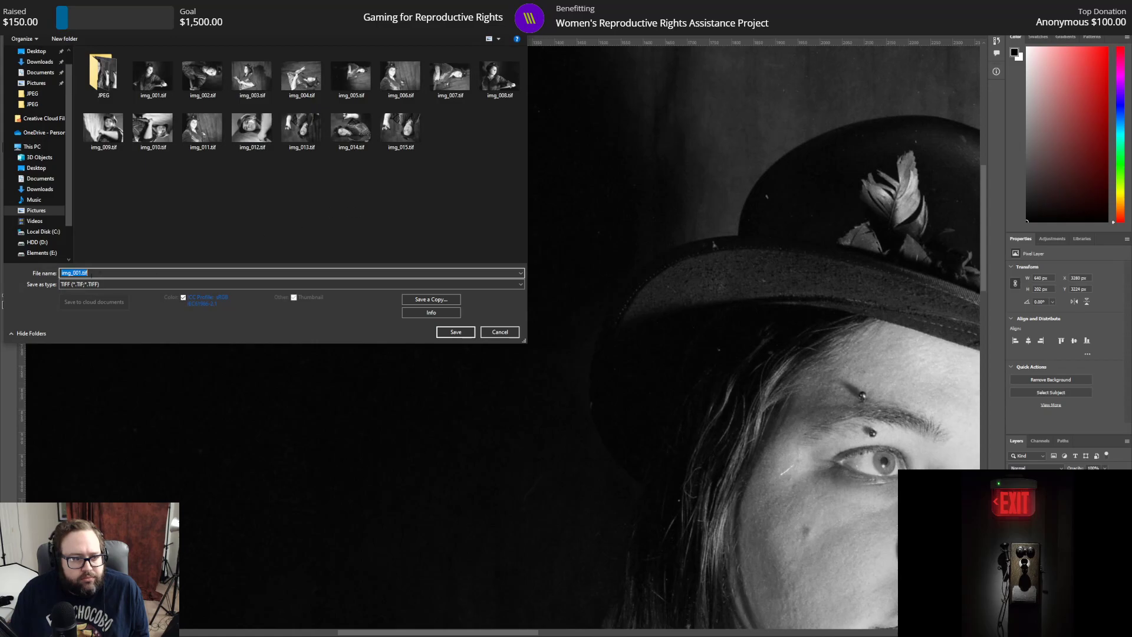
pyautogui.press('Home')
pyautogui.press('Delete')
pyautogui.press('Delete')
pyautogui.press('Delete')
pyautogui.press('Delete')
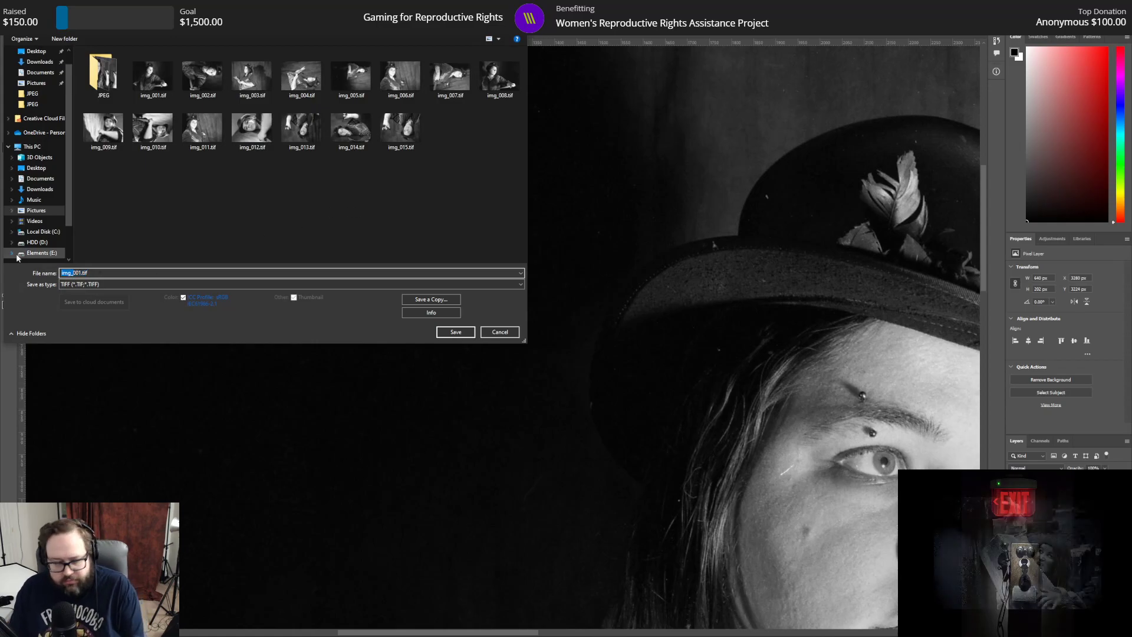
pyautogui.press('Return')
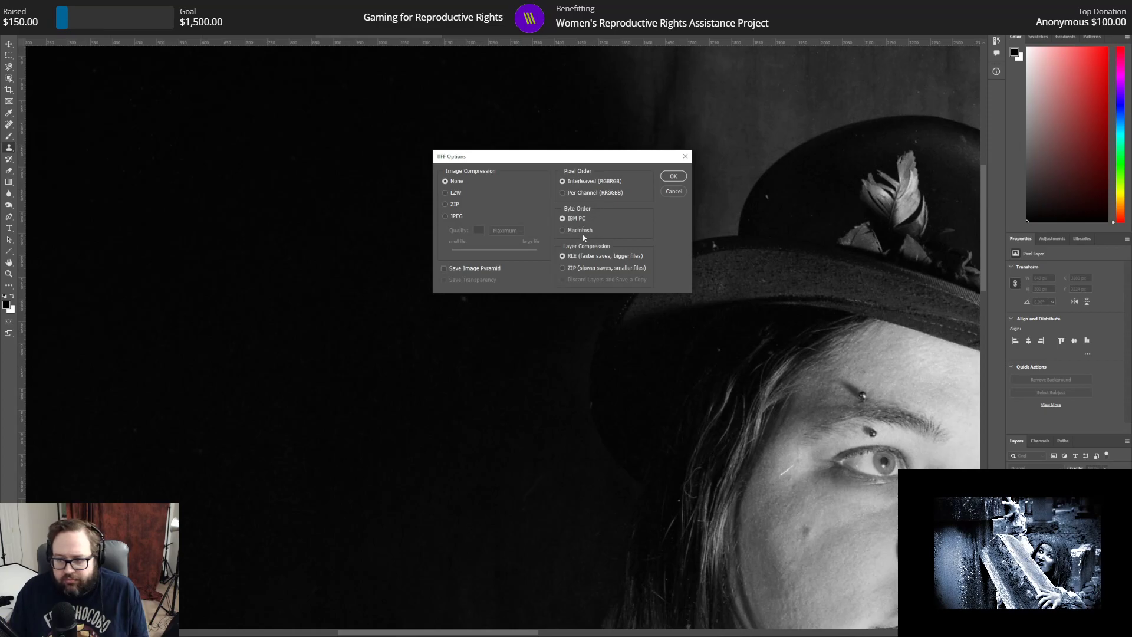
pyautogui.click(675, 176)
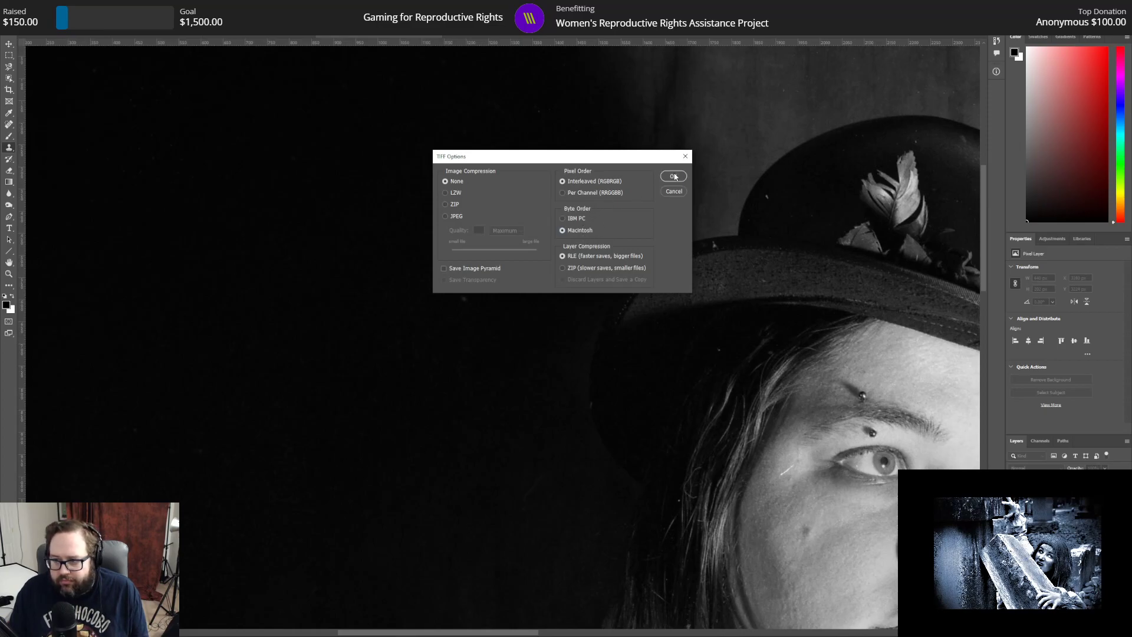
pyautogui.click(524, 234)
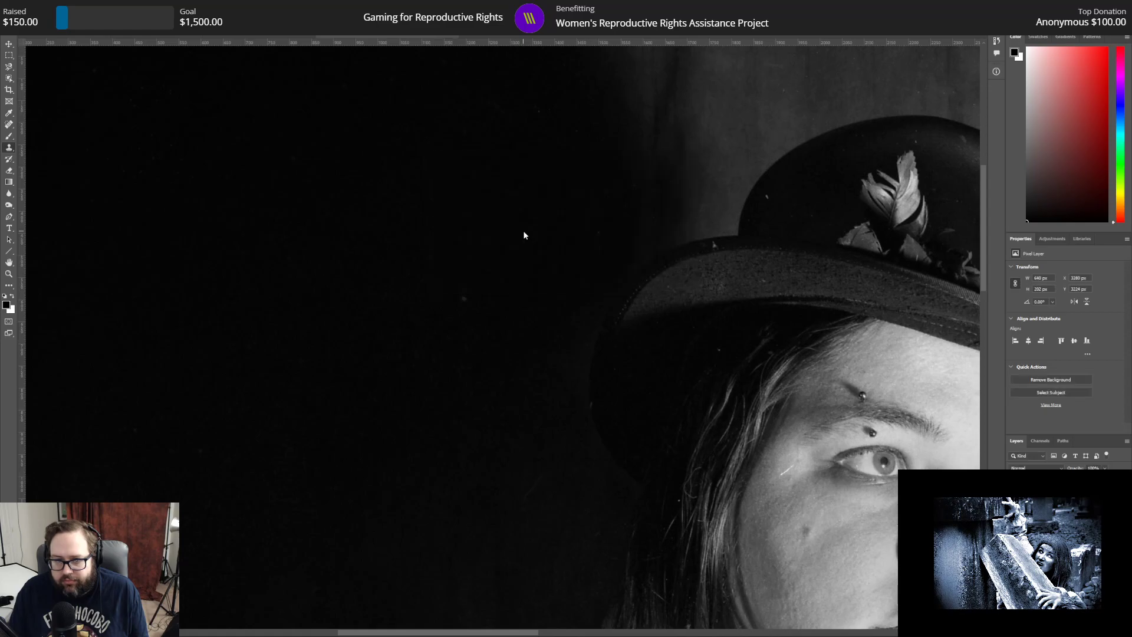
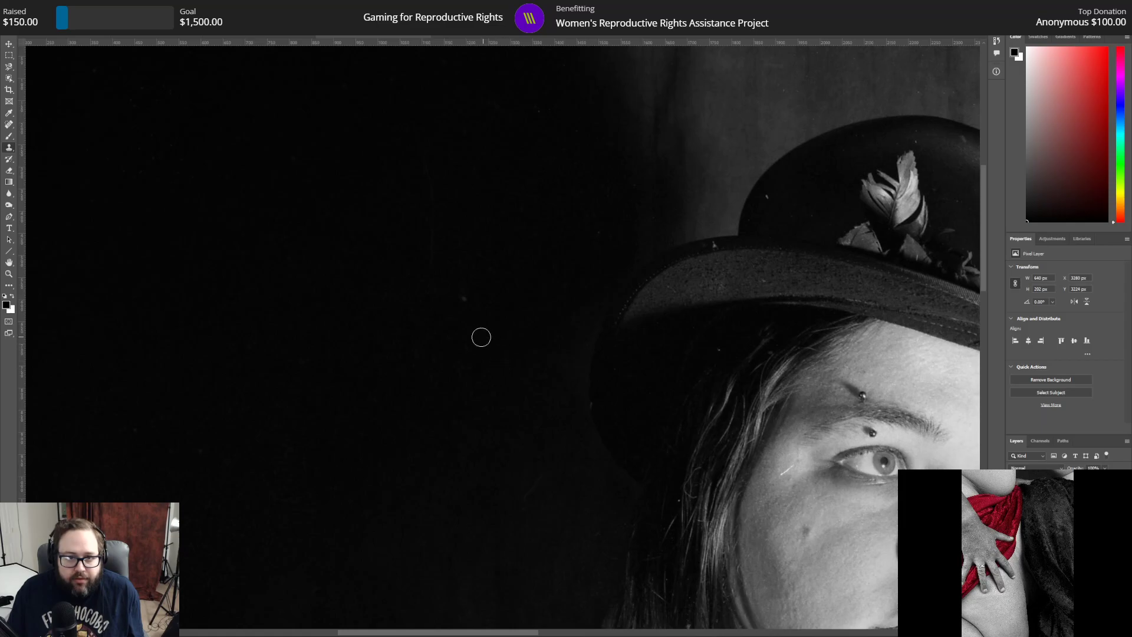
# Step: Try to clone out the bright speck in the dark backdrop left of the hat, sampling the clean backdrop just above it
pyautogui.click(1052, 514)
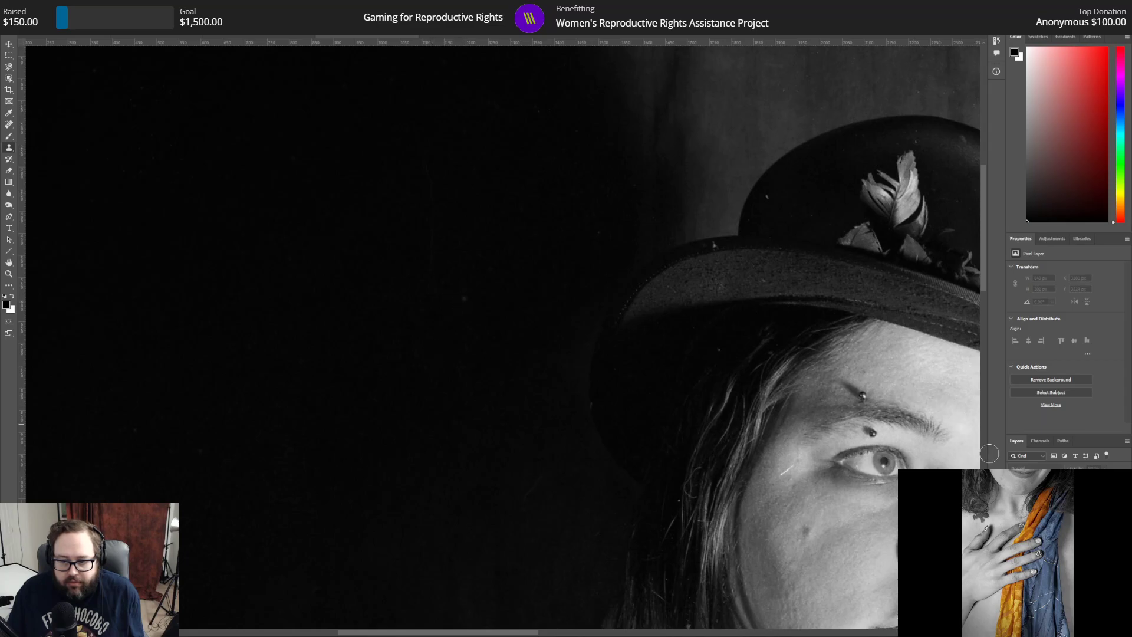
pyautogui.click(1052, 510)
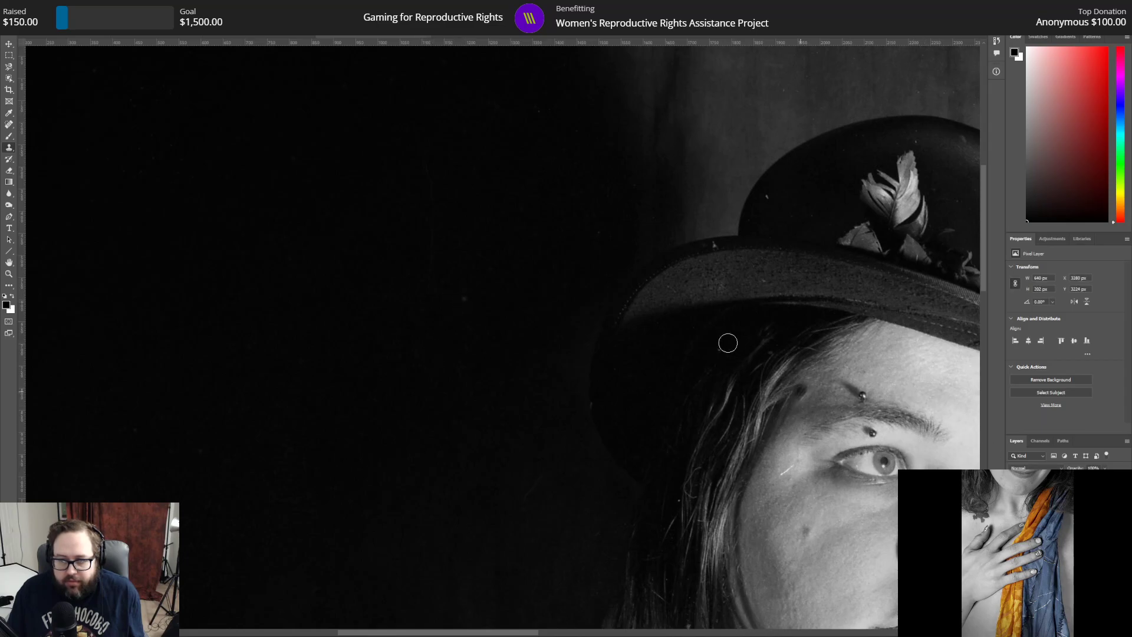
pyautogui.moveTo(332, 232); pyautogui.dragTo(408, 274)
pyautogui.click(463, 298)
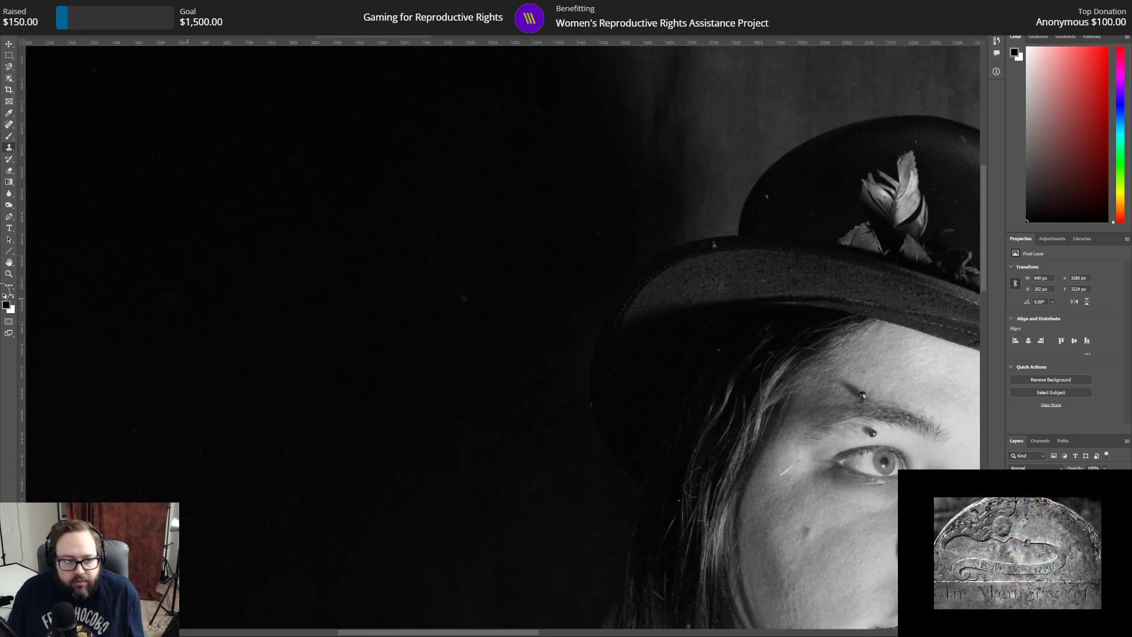
pyautogui.click(11, 298)
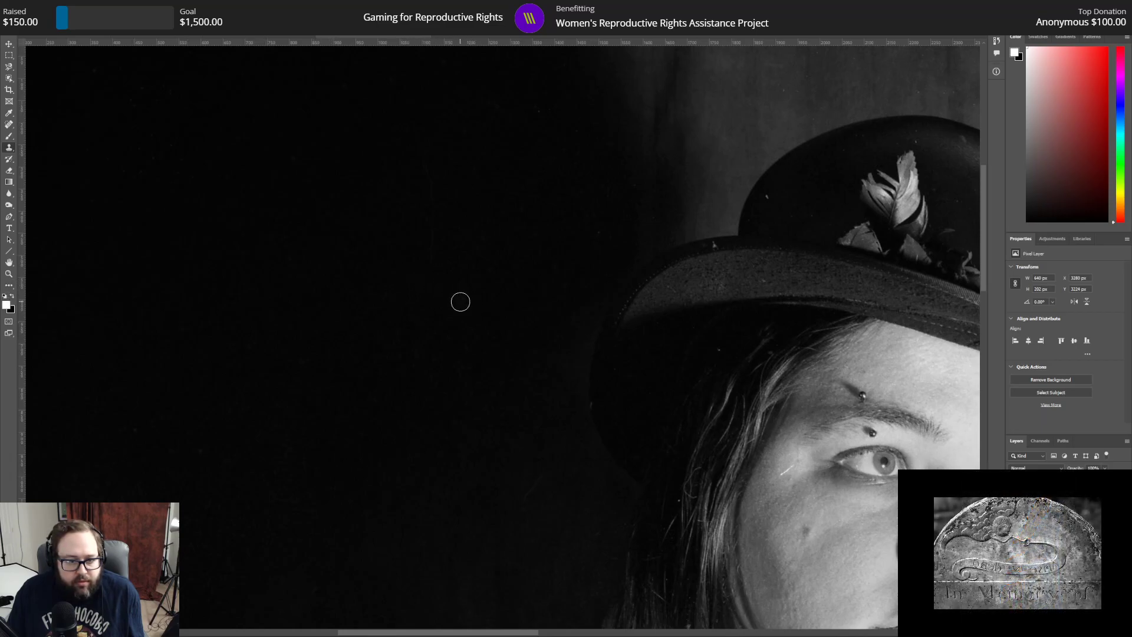
pyautogui.keyDown('alt'); pyautogui.click(418, 260); pyautogui.keyUp('alt')
pyautogui.click(464, 301)
pyautogui.click(12, 297)
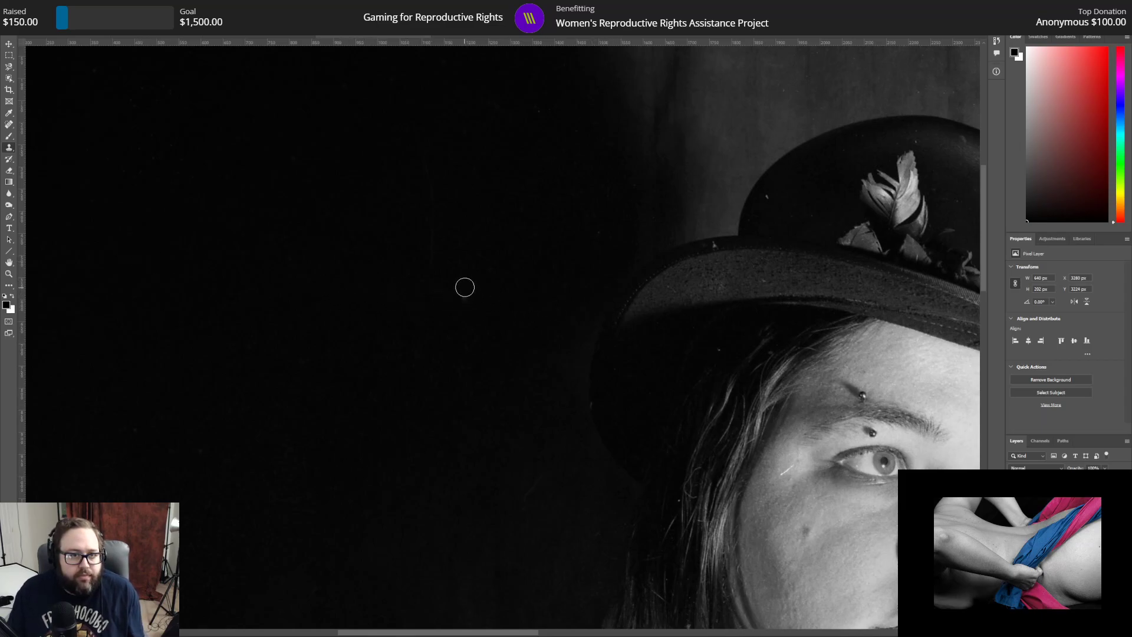
pyautogui.keyDown('alt'); pyautogui.click(461, 296); pyautogui.keyUp('alt')
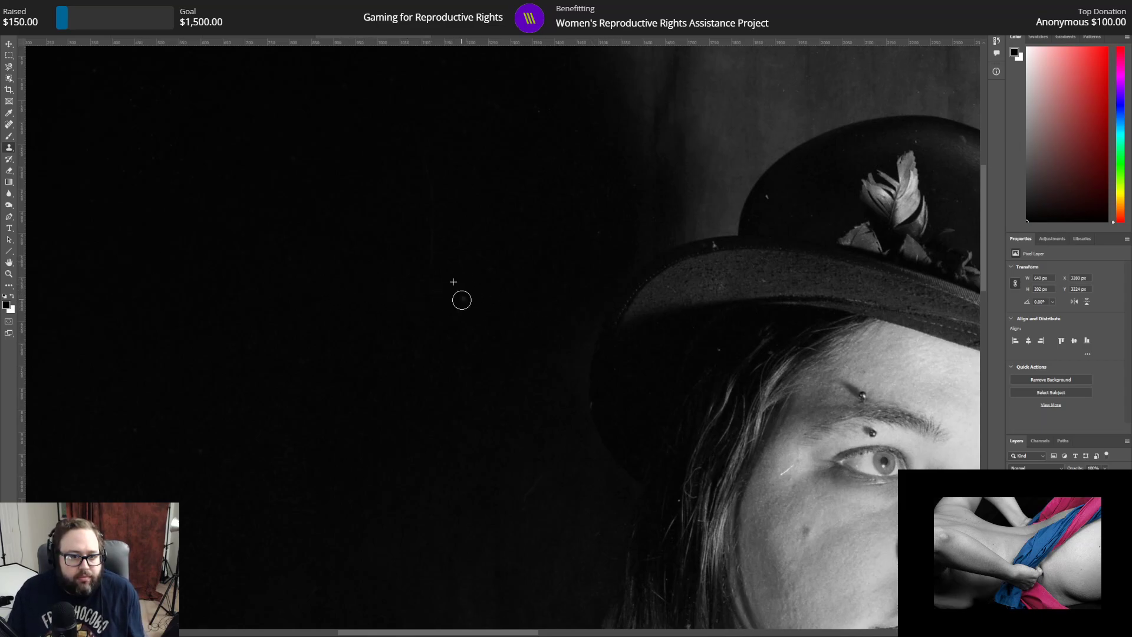
pyautogui.moveTo(461, 300); pyautogui.dragTo(465, 300)
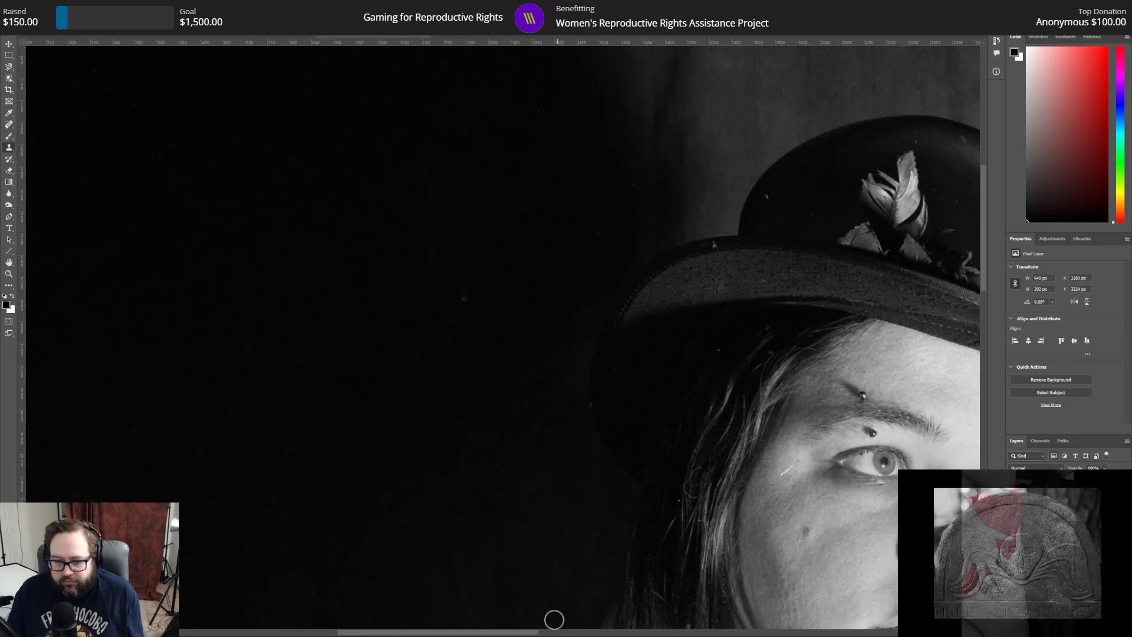
# Step: Try to clone over the backdrop below the hat brim's right tip with the Curves layer active, and undo the dab
pyautogui.moveTo(516, 632); pyautogui.dragTo(654, 633)
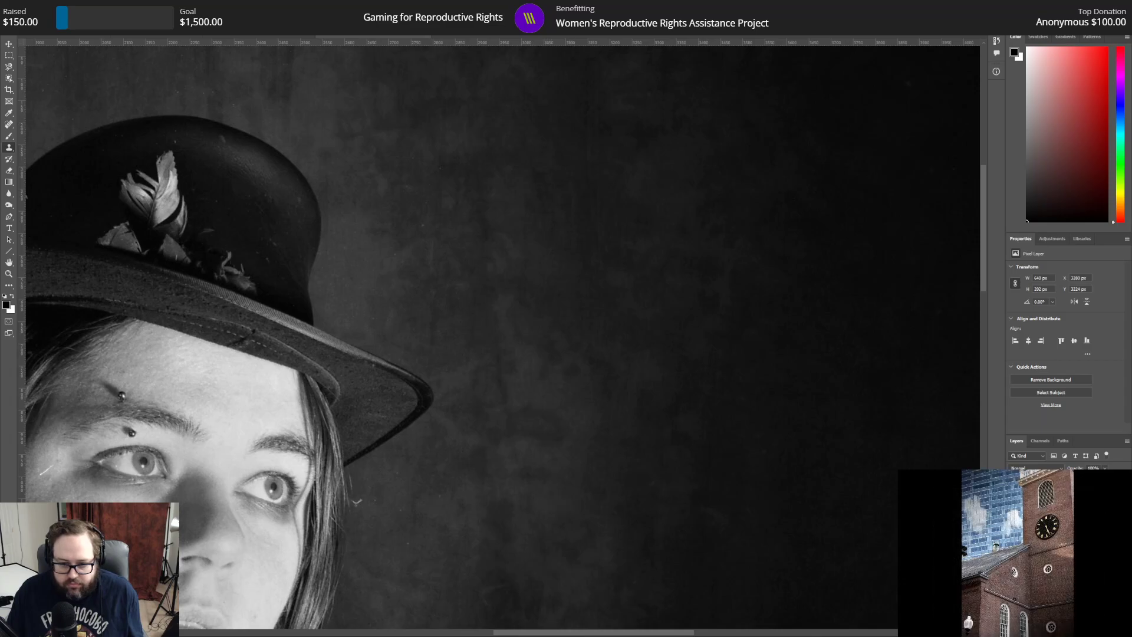
pyautogui.click(1061, 531)
pyautogui.keyDown('alt'); pyautogui.click(444, 478); pyautogui.keyUp('alt')
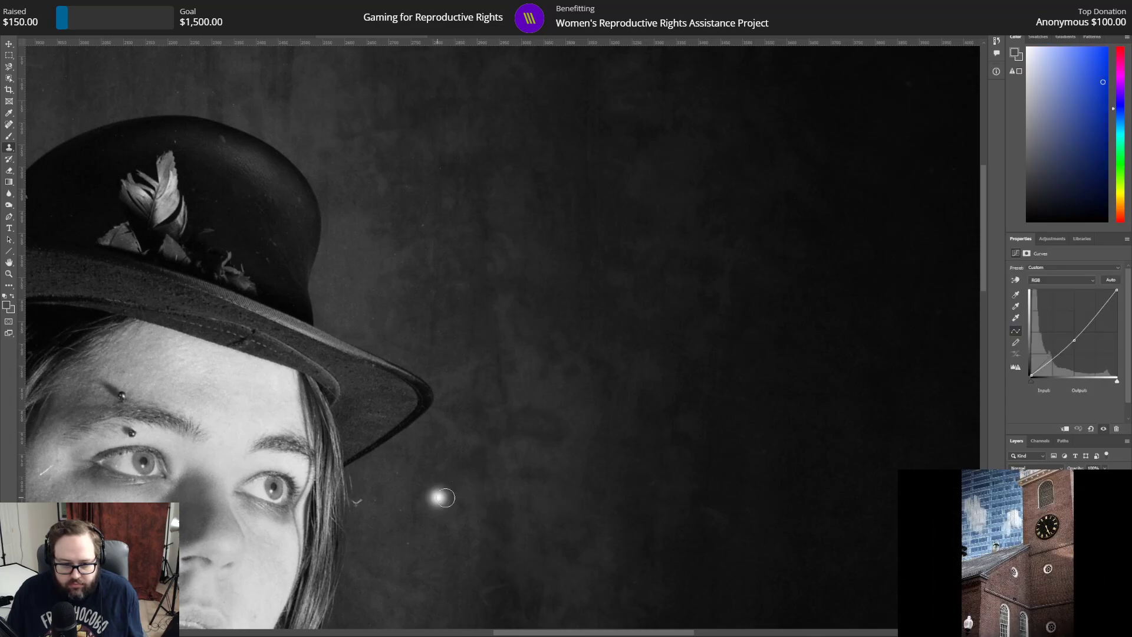
pyautogui.click(1061, 531)
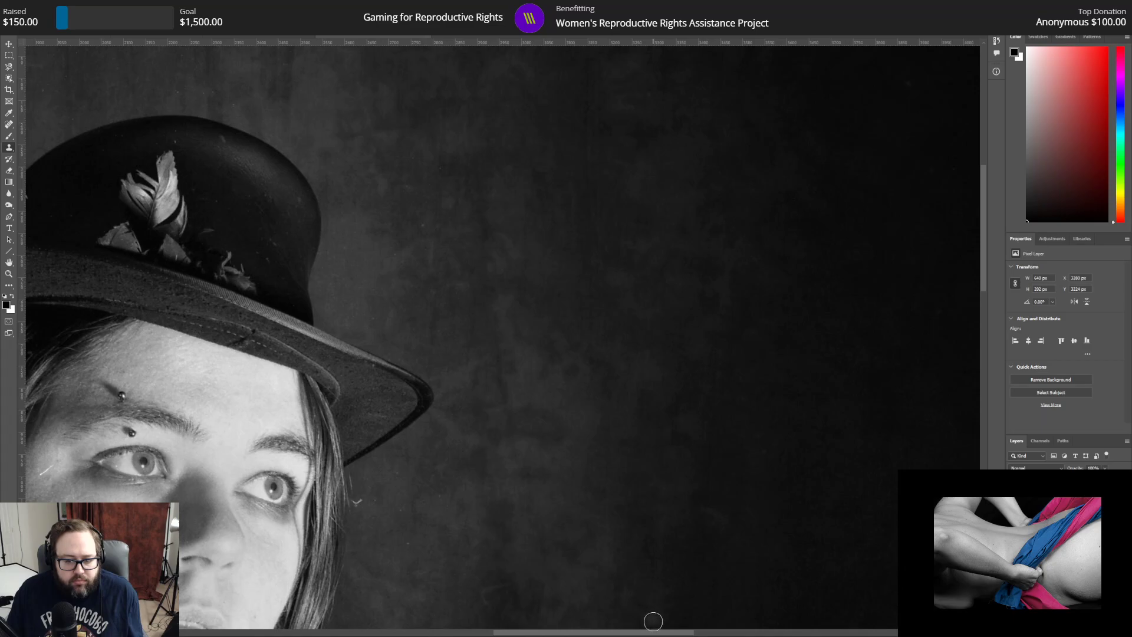
pyautogui.moveTo(649, 629); pyautogui.dragTo(564, 628)
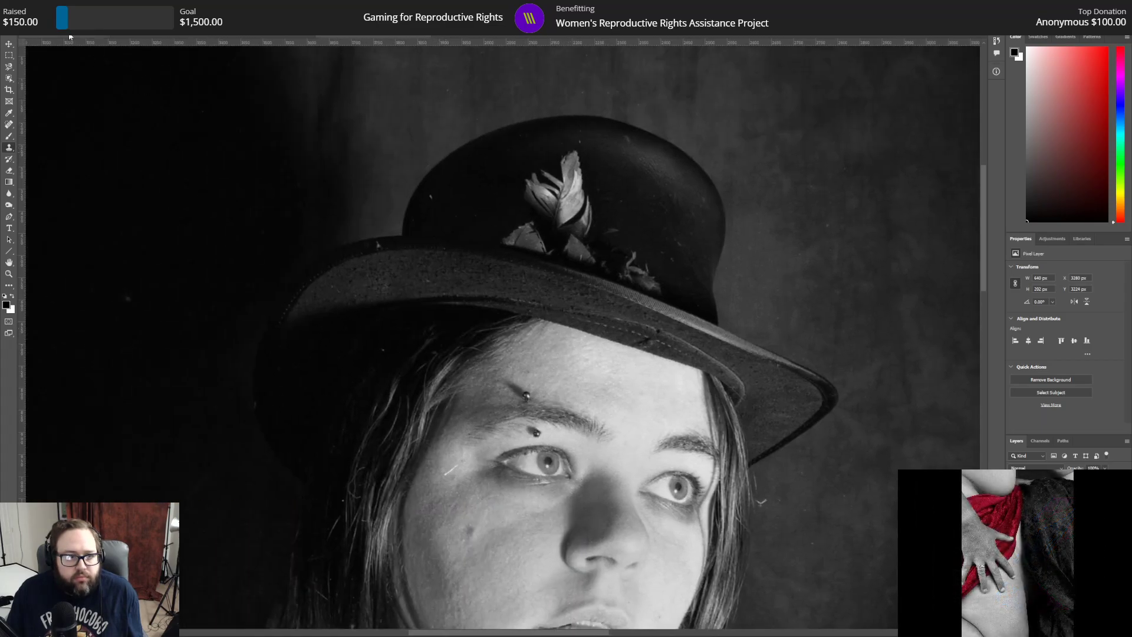
pyautogui.click(40, 19)
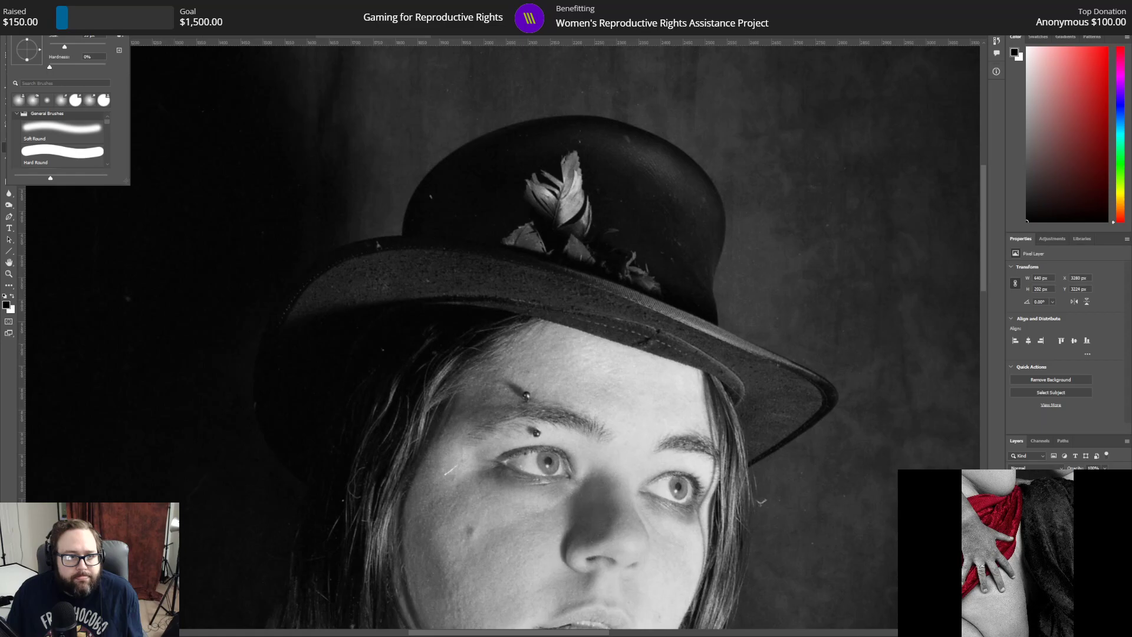
pyautogui.click(40, 19)
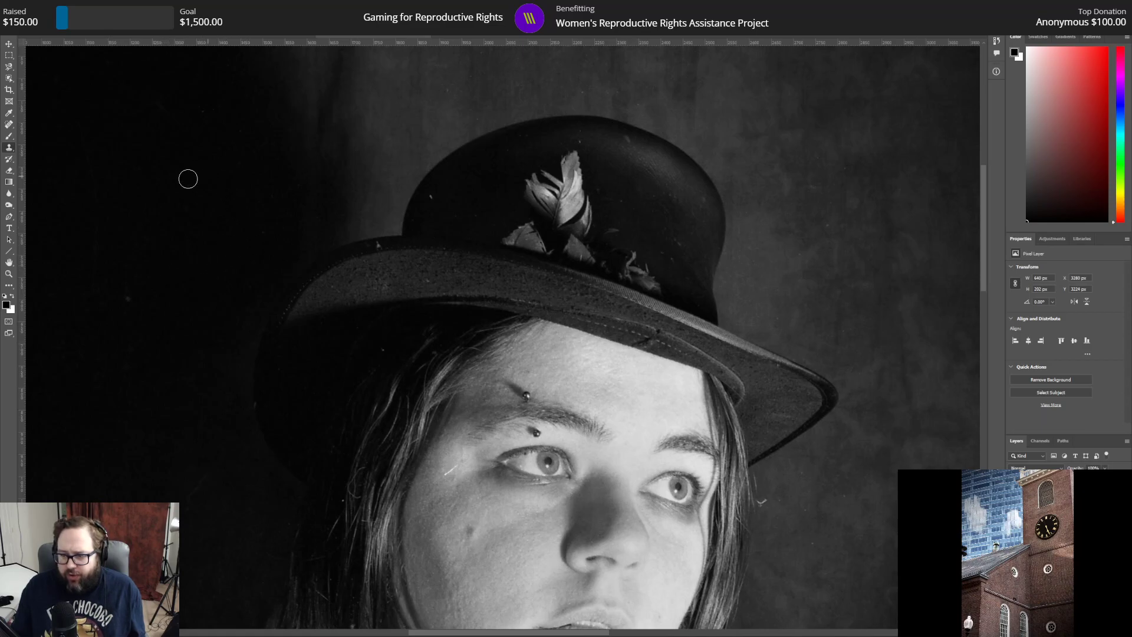
pyautogui.moveTo(419, 633); pyautogui.dragTo(330, 629)
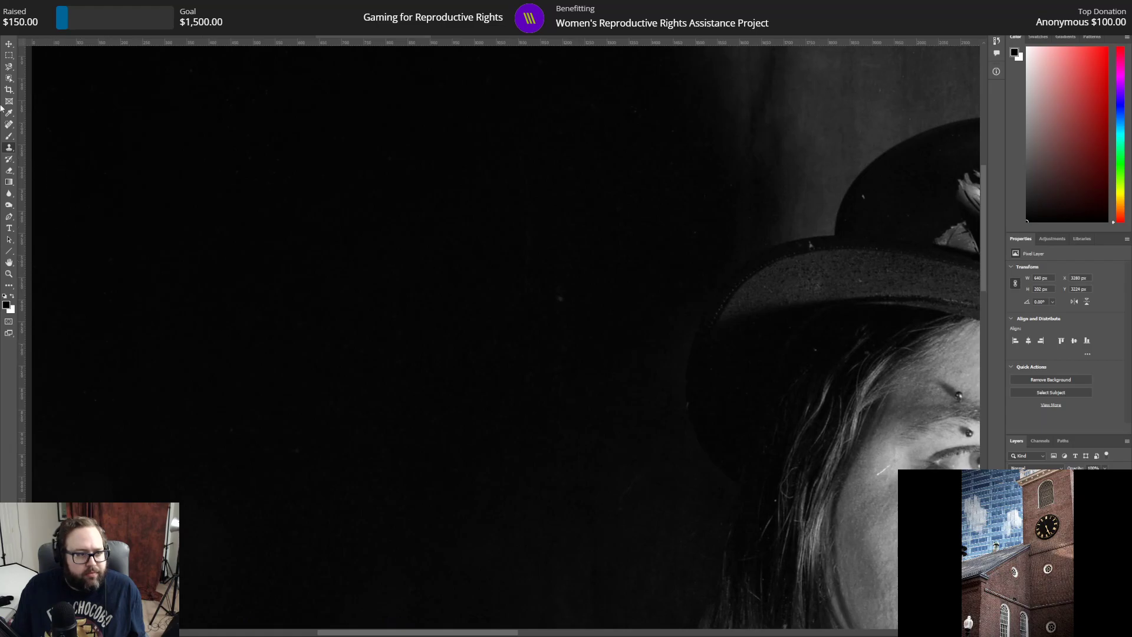
pyautogui.click(9, 136)
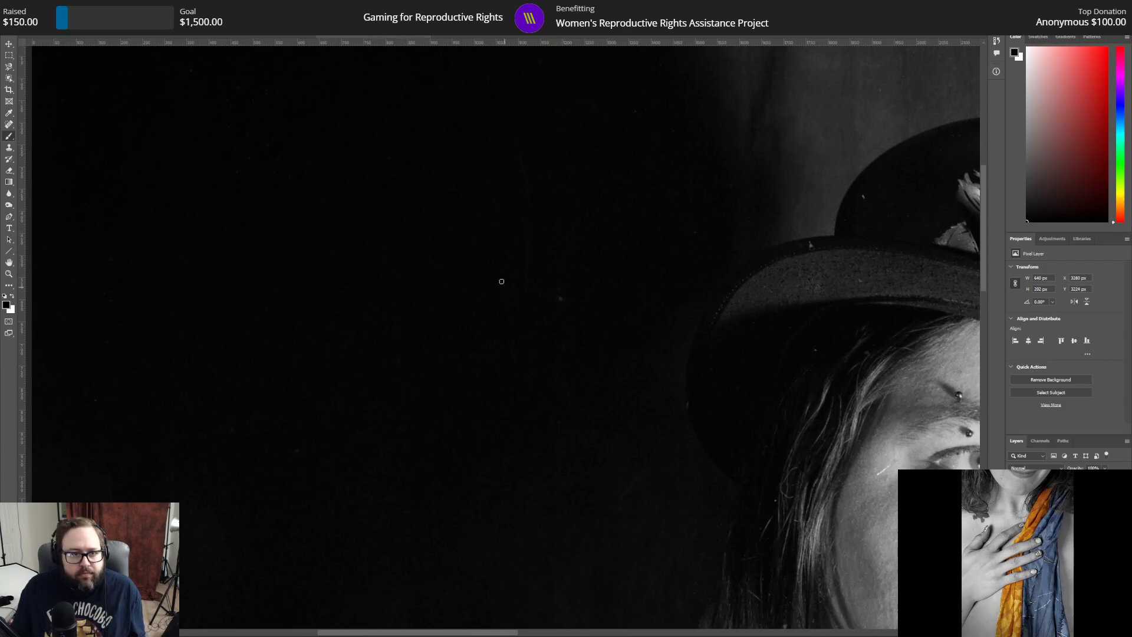
pyautogui.rightClick(59, 44)
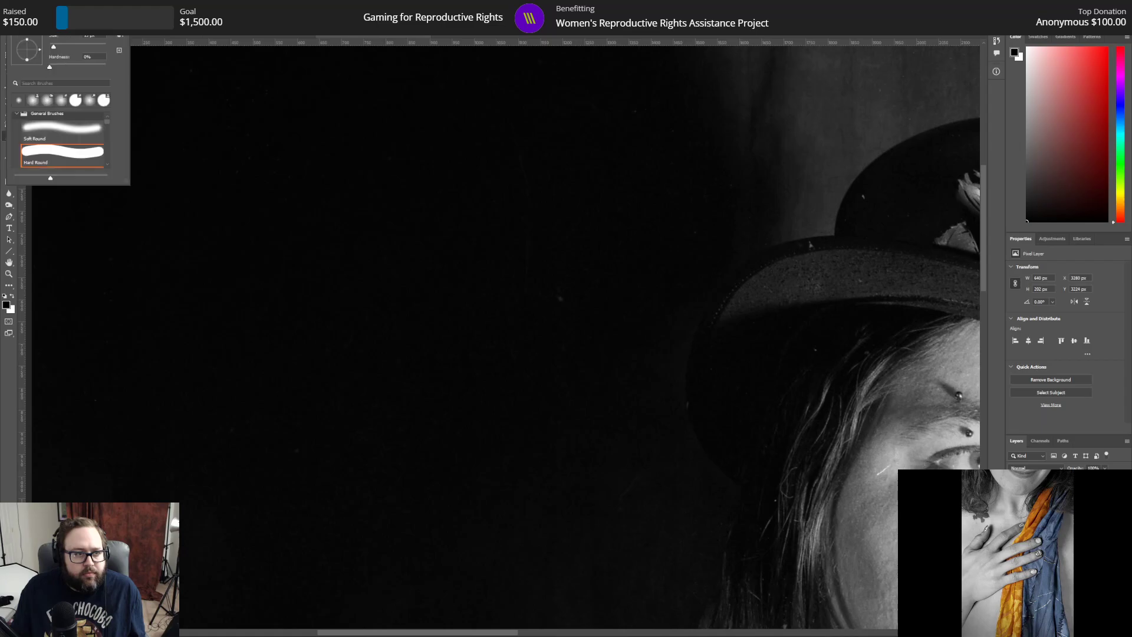
pyautogui.click(9, 240)
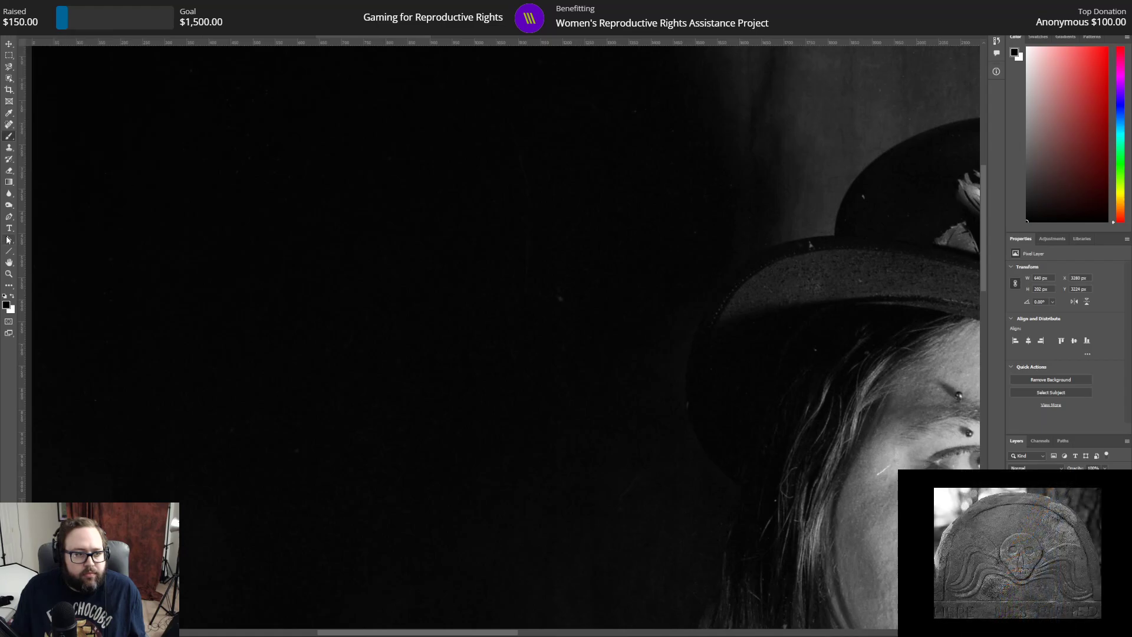
# Step: Set the Clone Stamp hardness to 100% and try to clone out the bright speck in the dark backdrop beside the hat
pyautogui.click(11, 150)
pyautogui.click(45, 24)
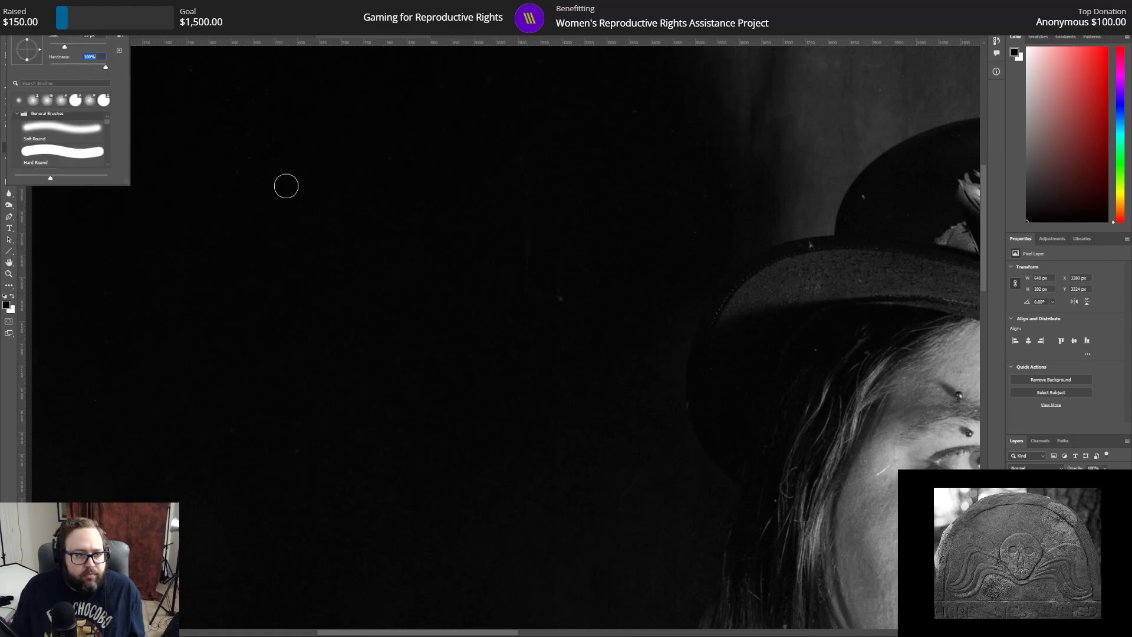
pyautogui.keyDown('alt'); pyautogui.click(539, 280); pyautogui.keyUp('alt')
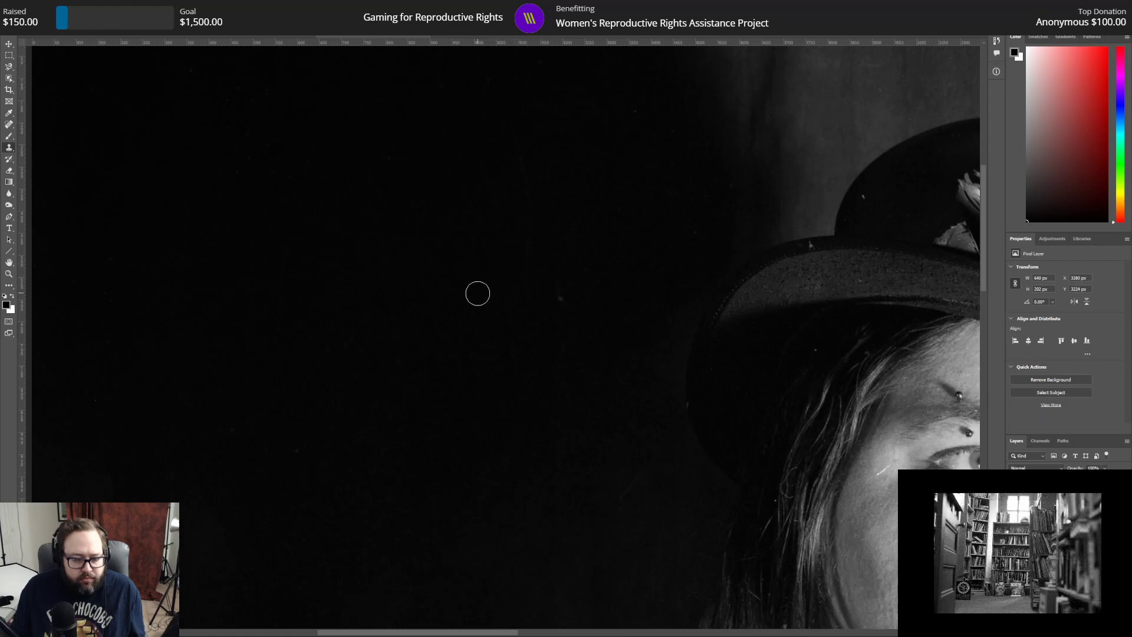
pyautogui.click(557, 296)
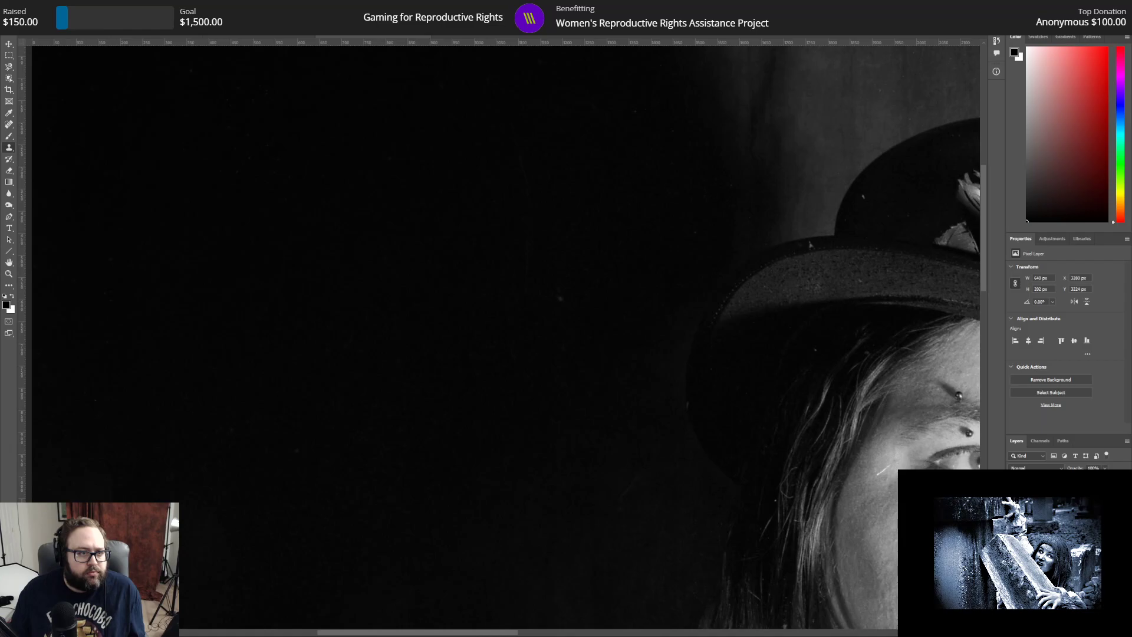
# Step: Check the Clone Stamp brush settings, reselect the tool and try again to clone out the bright backdrop speck
pyautogui.rightClick(75, 99)
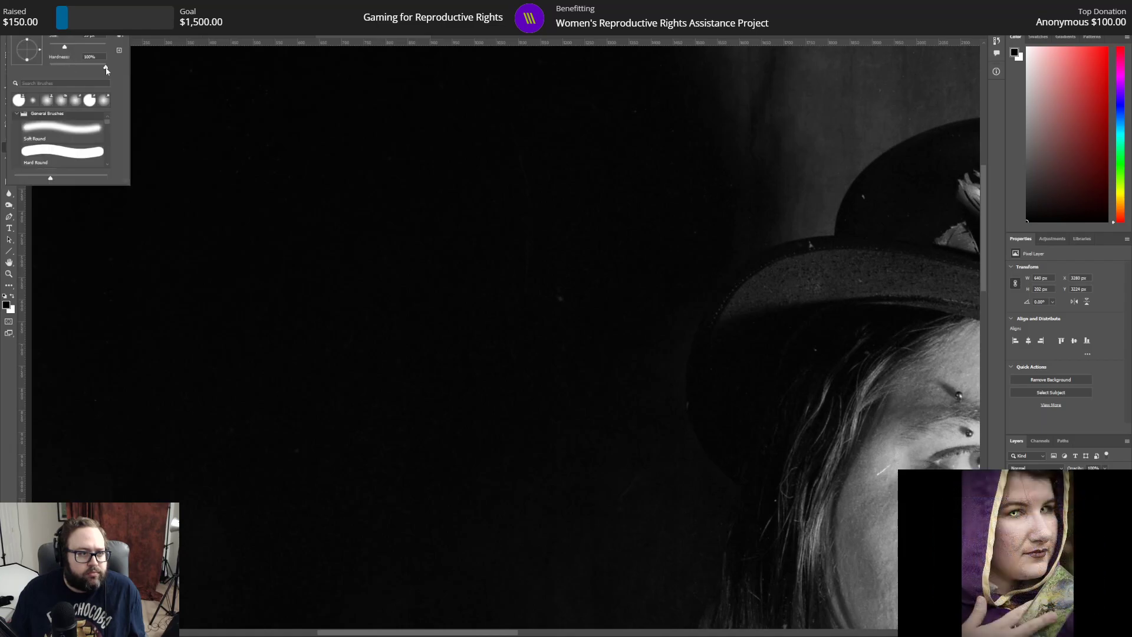
pyautogui.press('Return')
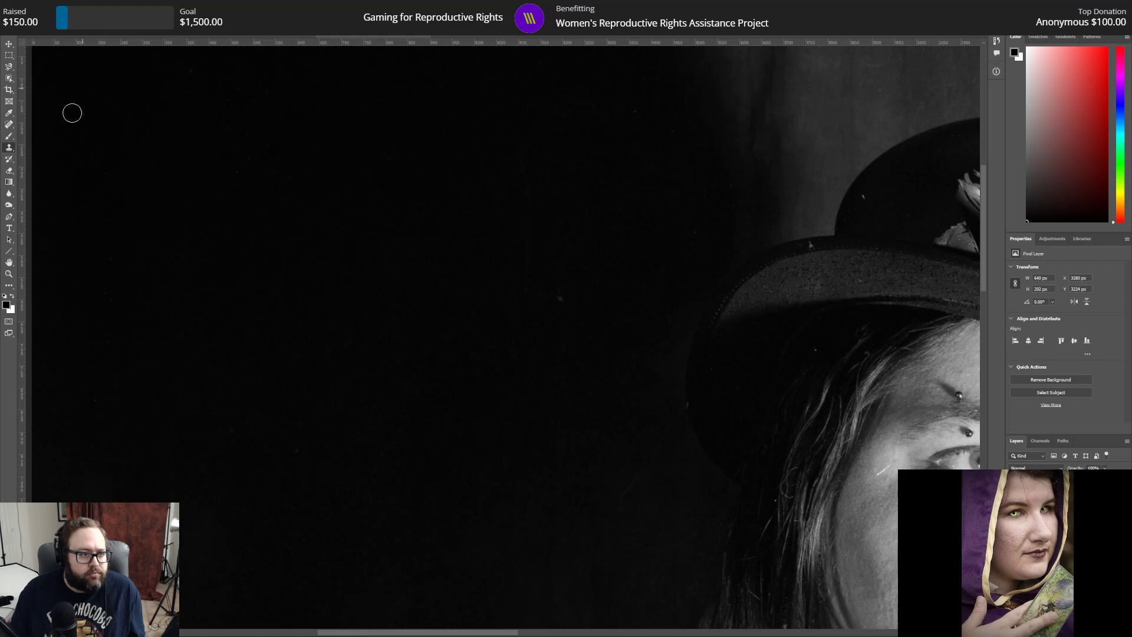
pyautogui.rightClick(13, 193)
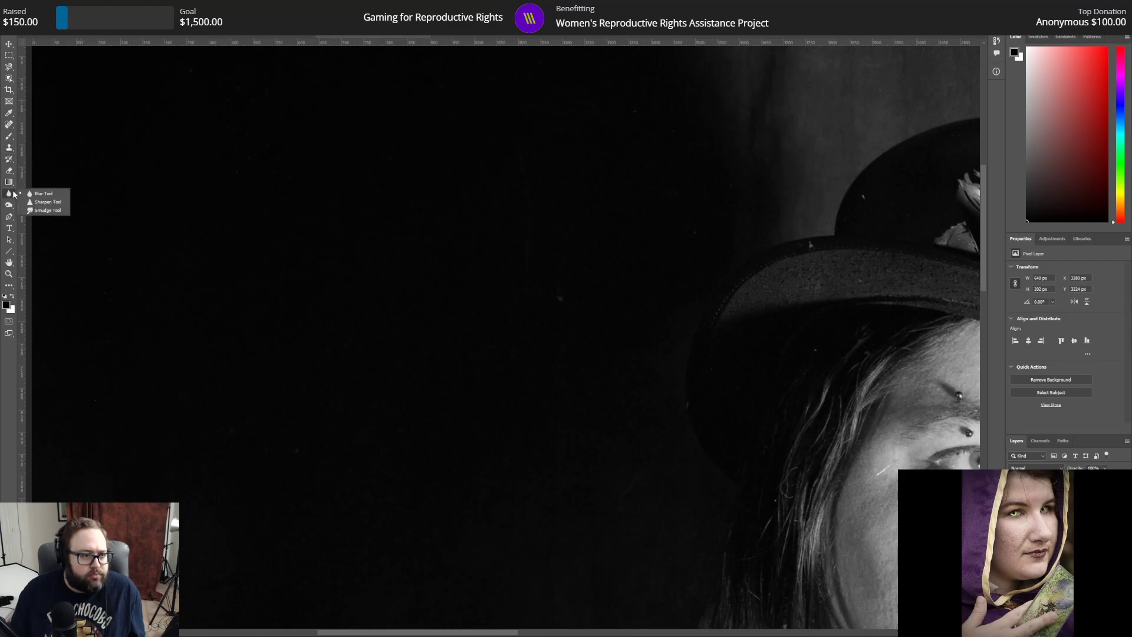
pyautogui.click(9, 193)
pyautogui.click(10, 149)
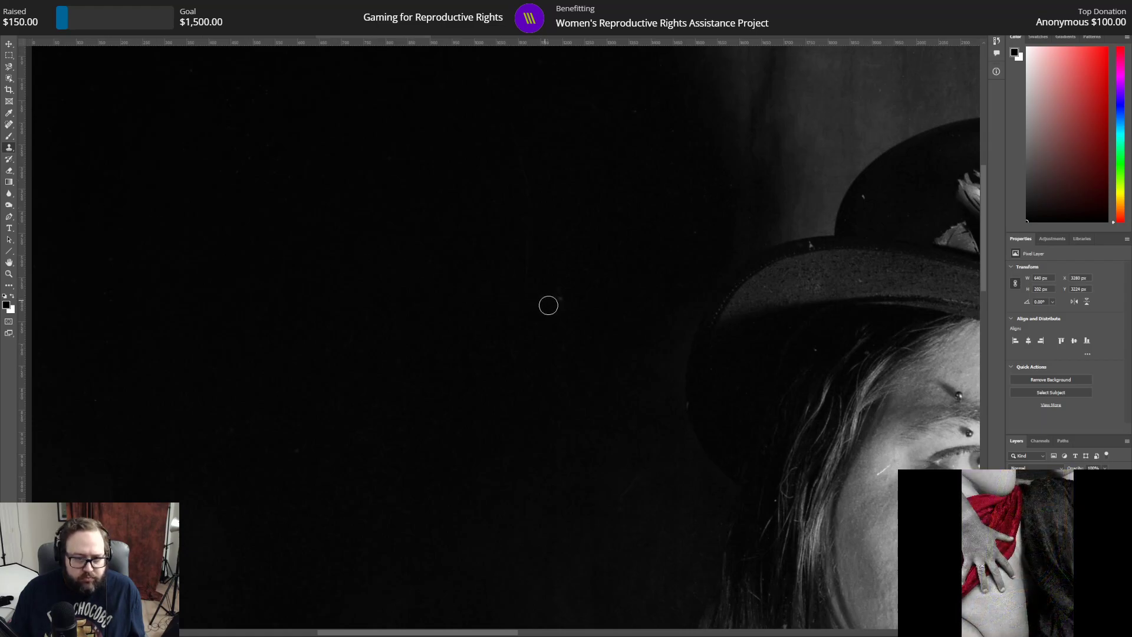
pyautogui.keyDown('alt'); pyautogui.click(560, 298); pyautogui.keyUp('alt')
pyautogui.click(535, 257)
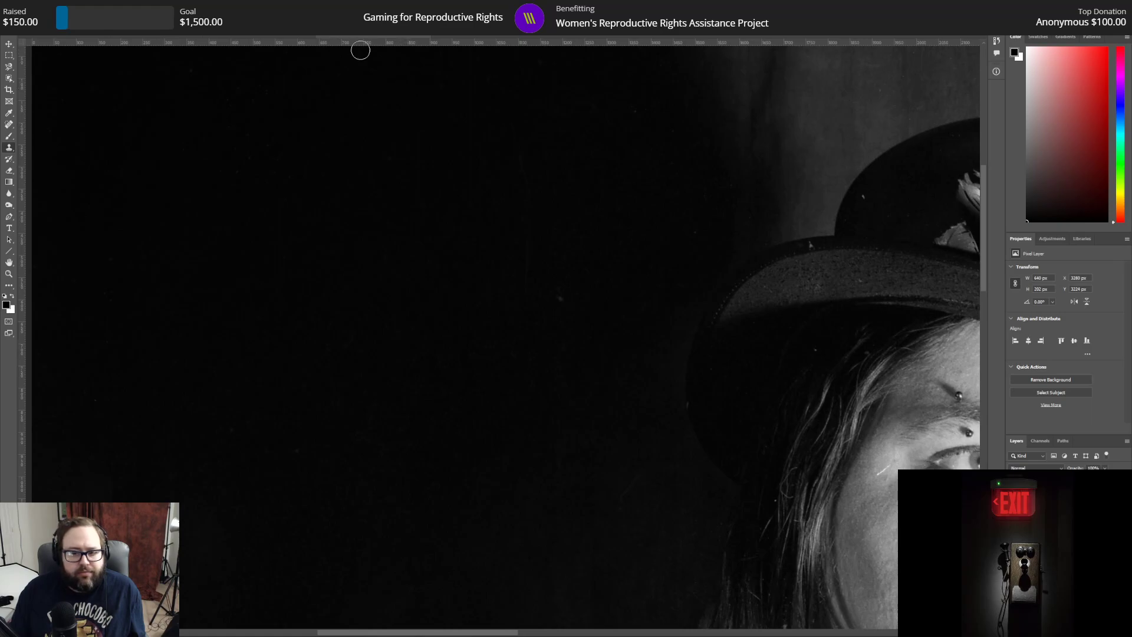
# Step: Restart Photoshop without saving the changes and reopen 001.tif from the recent files
pyautogui.click(1119, 7)
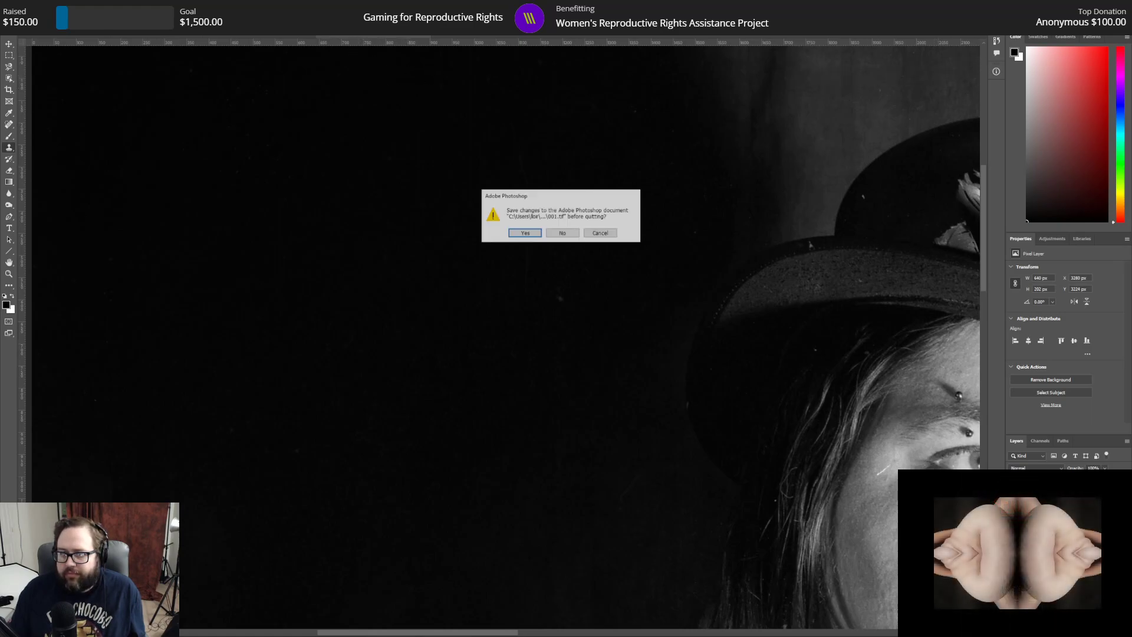
pyautogui.click(563, 234)
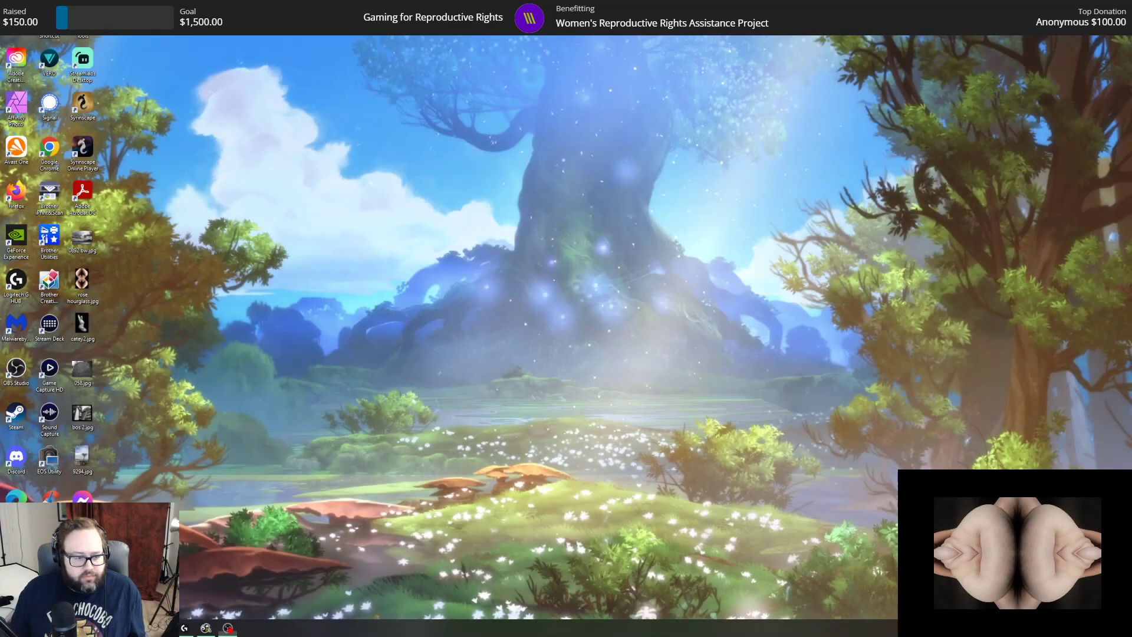
pyautogui.click(13, 628)
pyautogui.click(61, 537)
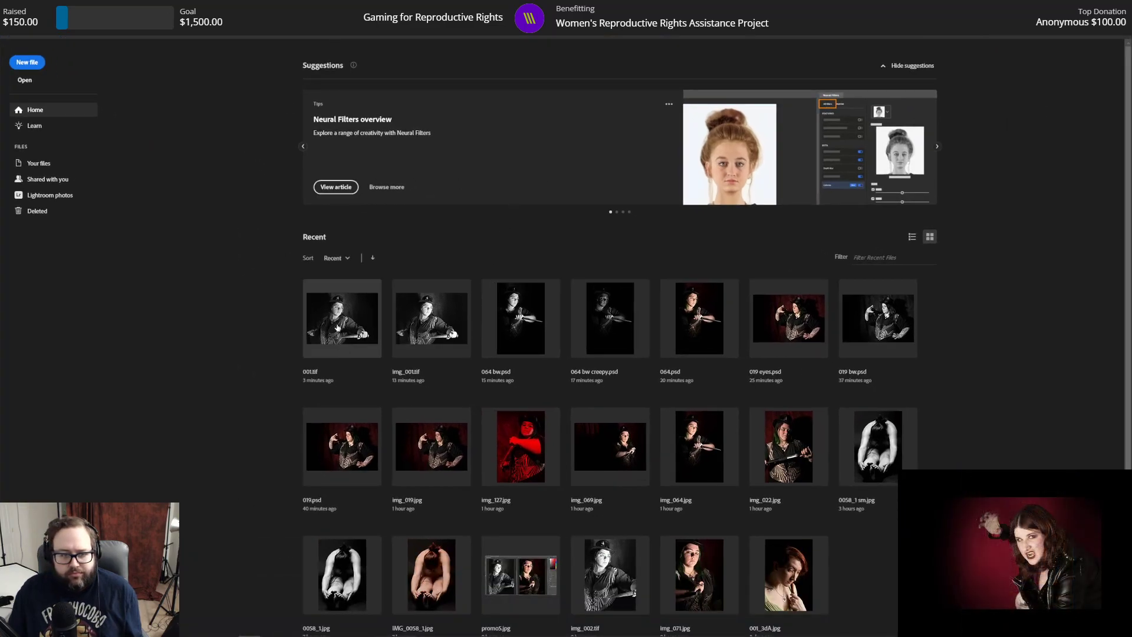
pyautogui.click(349, 357)
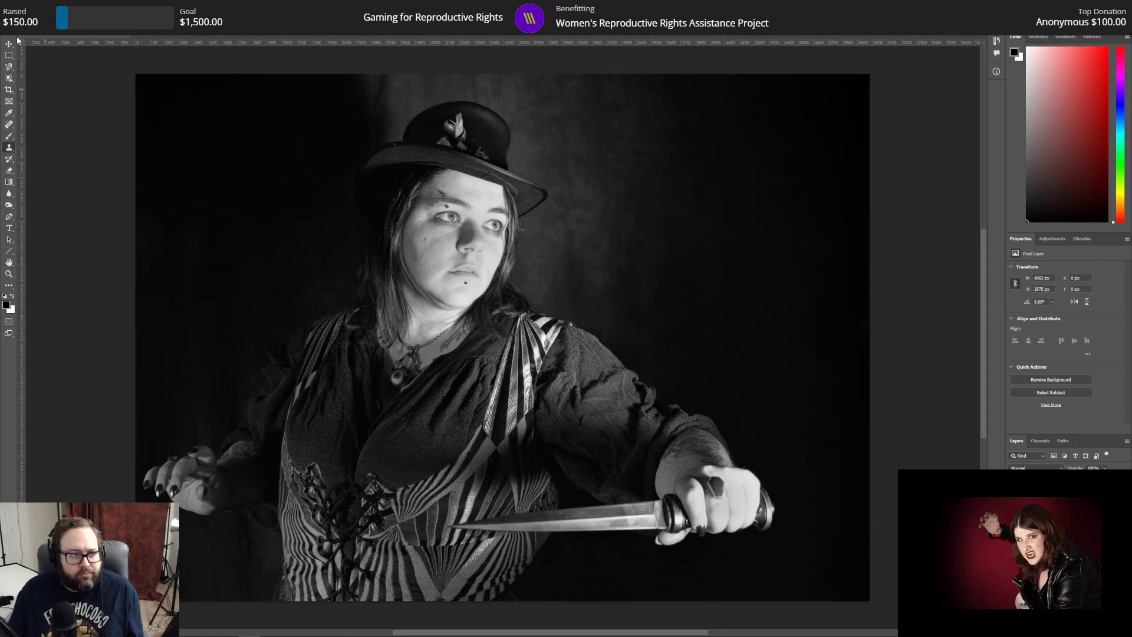
# Step: Clone out the bright speck in the dark backdrop left of the hat with the Clone Stamp
pyautogui.click(9, 274)
pyautogui.moveTo(243, 226); pyautogui.dragTo(352, 277)
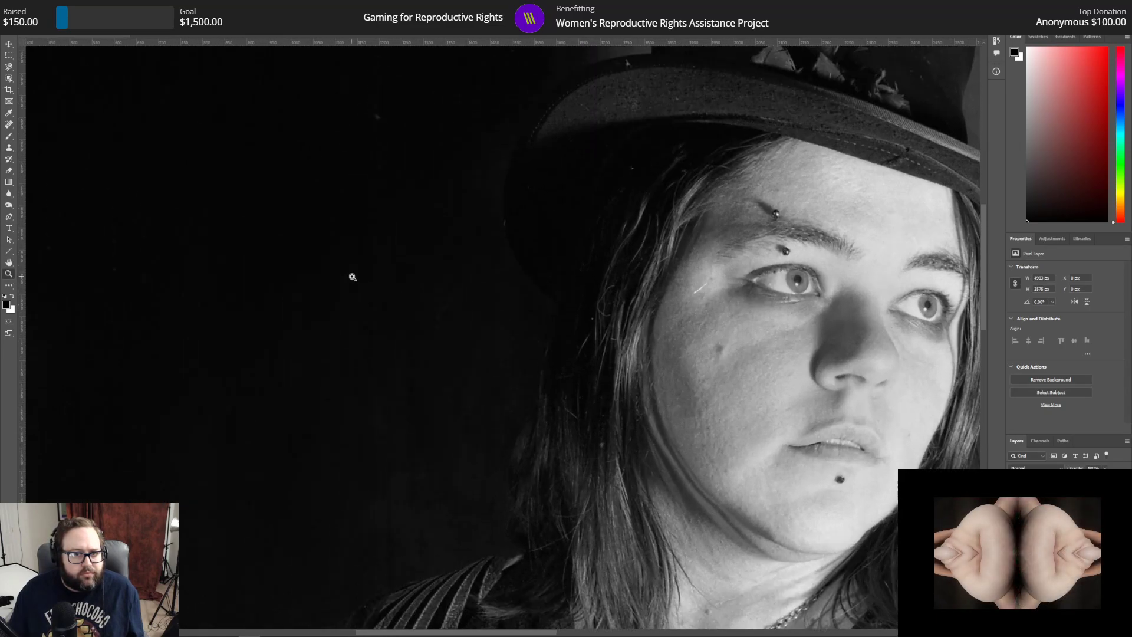
pyautogui.scroll(5, 351, 278)
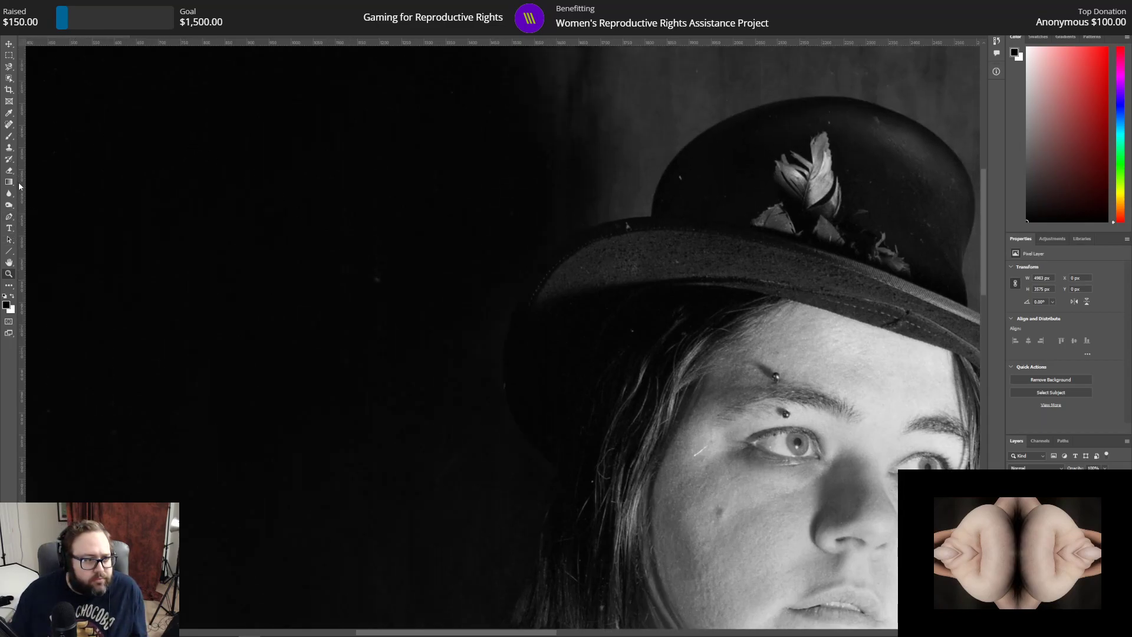
pyautogui.click(9, 148)
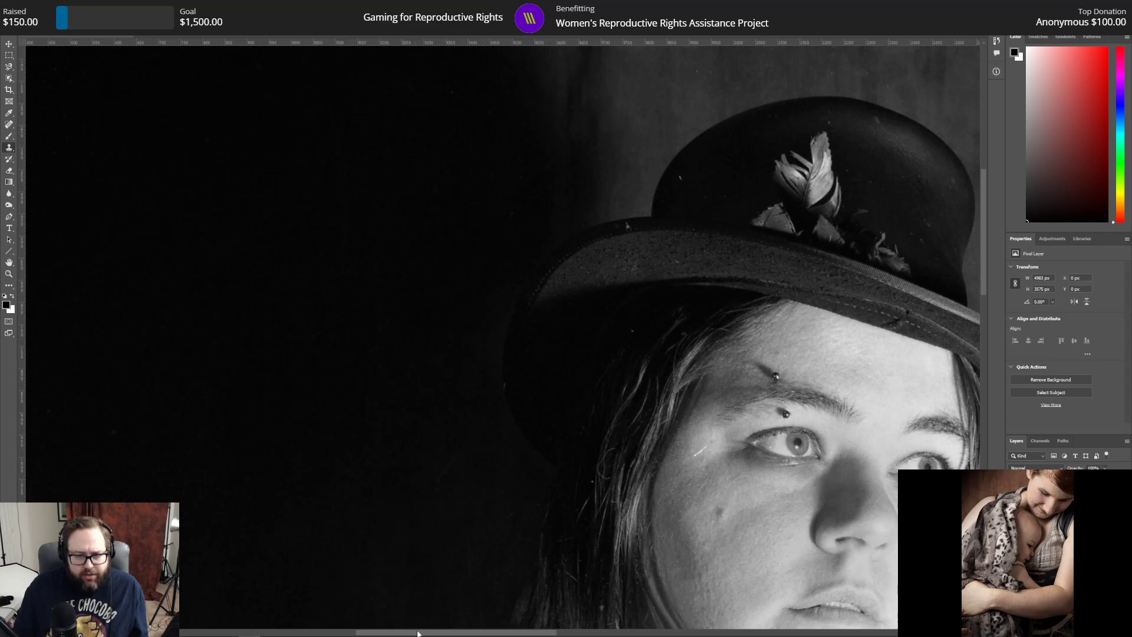
# Step: Select a backdrop strip about 750 by 175 px above the hat, apply the Dust & Scratches filter, and deselect
pyautogui.moveTo(418, 632)
pyautogui.mouseDown()
pyautogui.moveTo(354, 632)
pyautogui.moveTo(384, 624)
pyautogui.moveTo(351, 622)
pyautogui.moveTo(416, 620)
pyautogui.mouseUp()
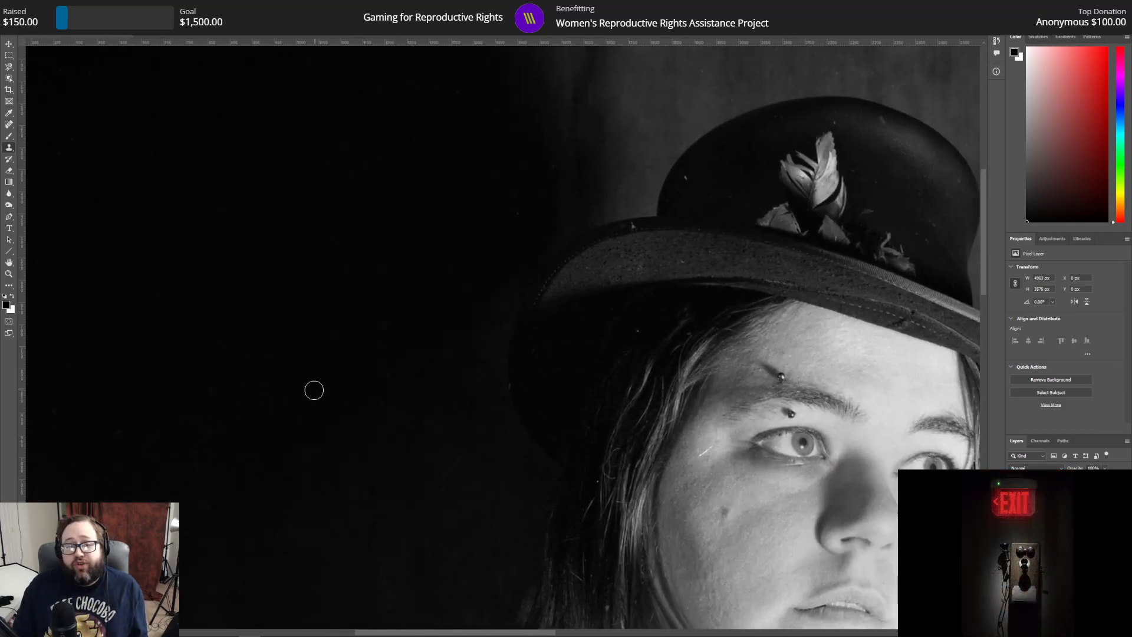
pyautogui.scroll(2, 311, 388)
pyautogui.scroll(2, 312, 388)
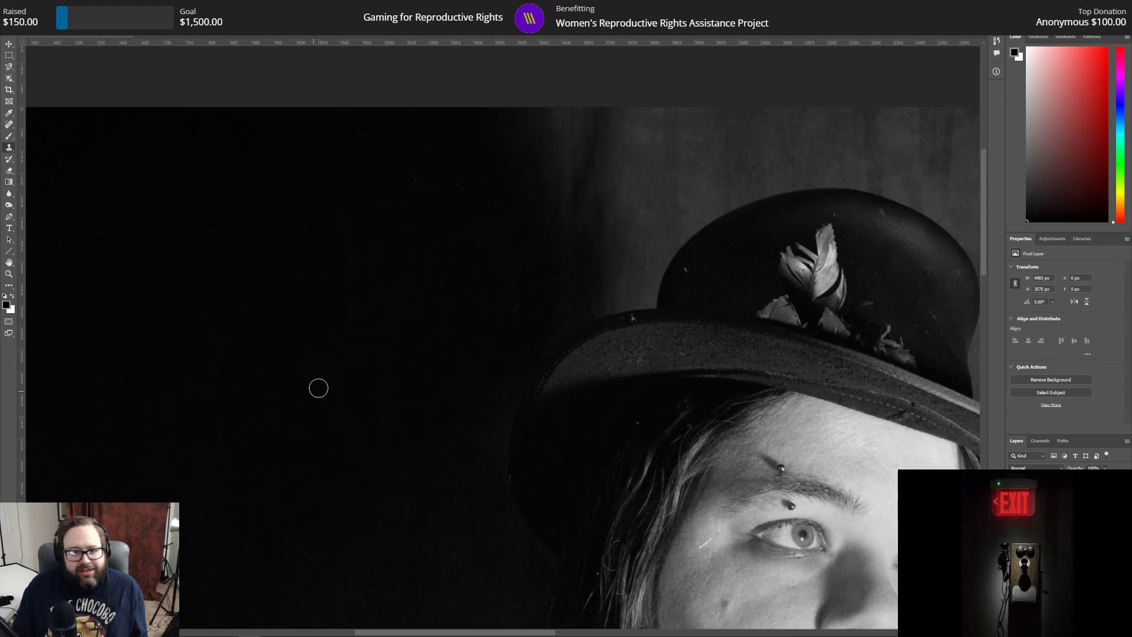
pyautogui.click(9, 56)
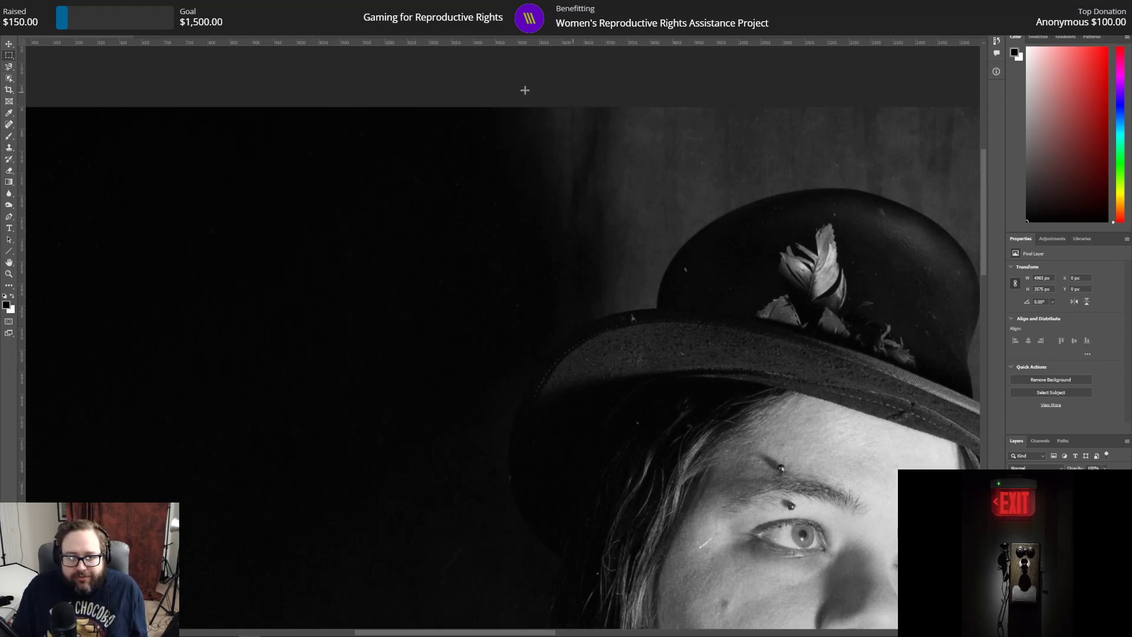
pyautogui.moveTo(588, 108); pyautogui.dragTo(727, 184)
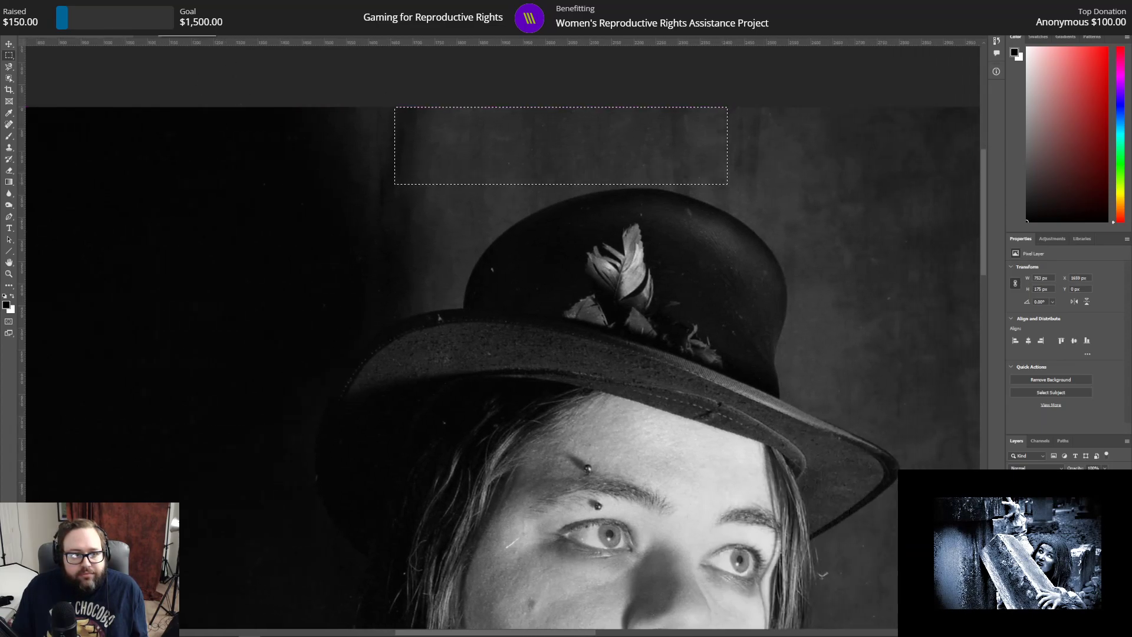
pyautogui.click(121, 6)
pyautogui.moveTo(135, 5)
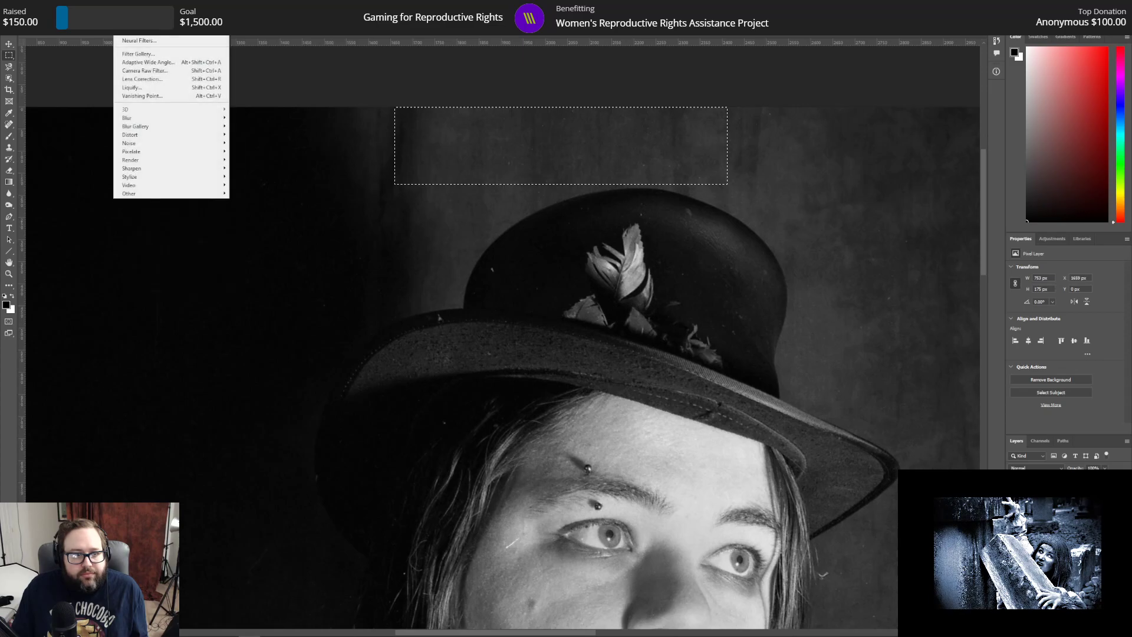
pyautogui.moveTo(178, 148)
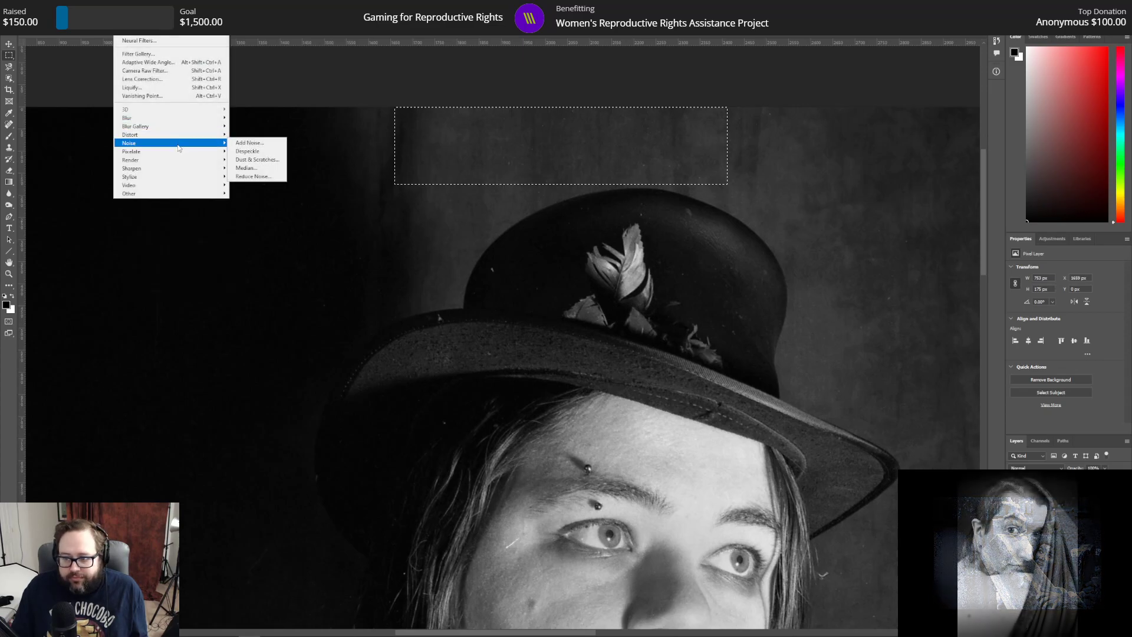
pyautogui.click(278, 159)
pyautogui.click(608, 162)
pyautogui.hotkey('ctrl', 'd')
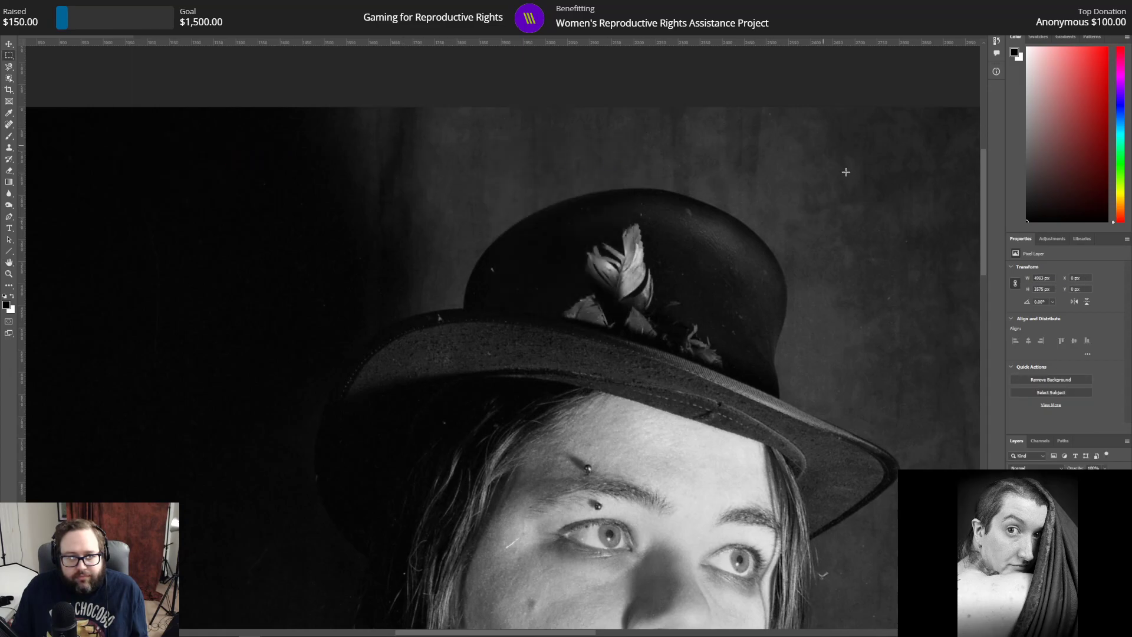
# Step: Reapply Dust & Scratches to a rectangle about 420 by 530 px in the dark backdrop near the image's upper-right corner
pyautogui.moveTo(555, 634); pyautogui.dragTo(761, 634)
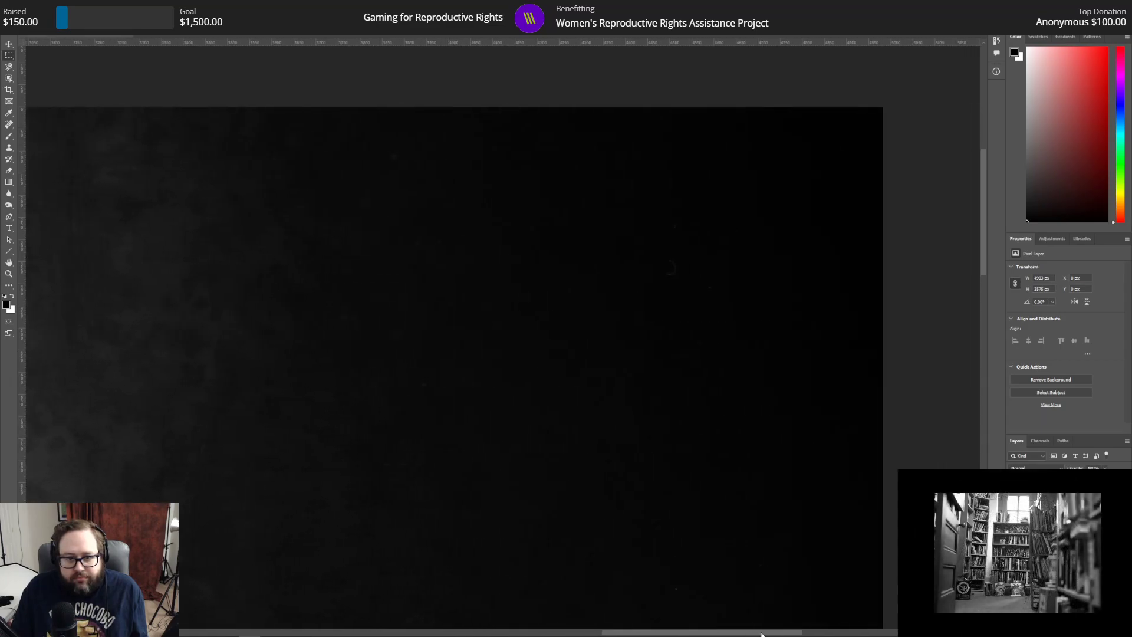
pyautogui.moveTo(601, 168); pyautogui.dragTo(786, 403)
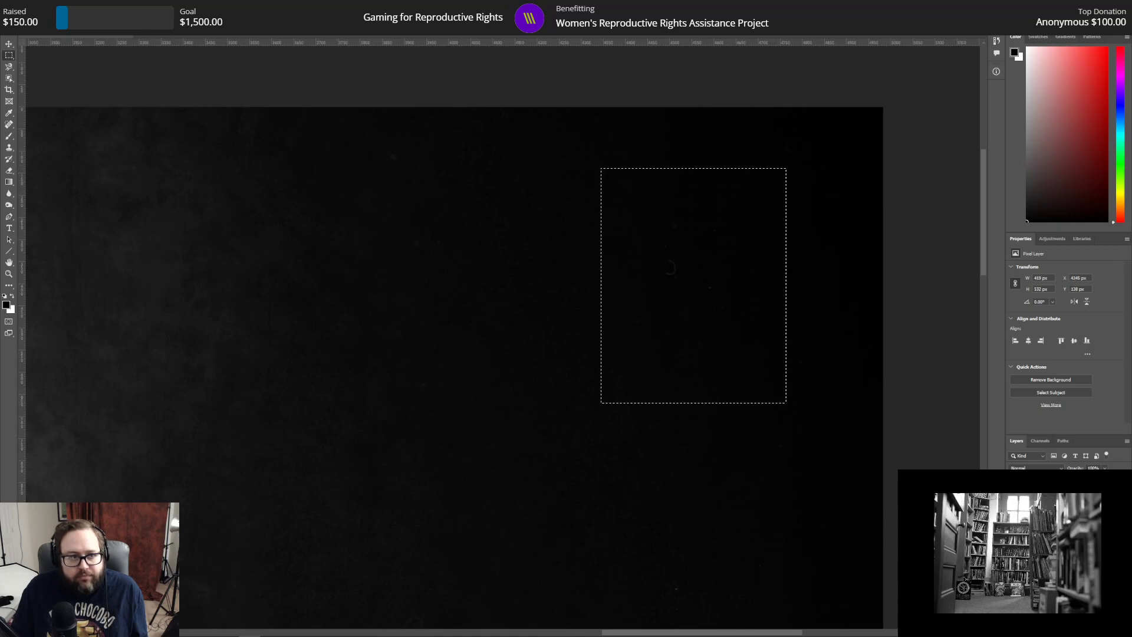
pyautogui.click(135, 7)
pyautogui.click(136, 18)
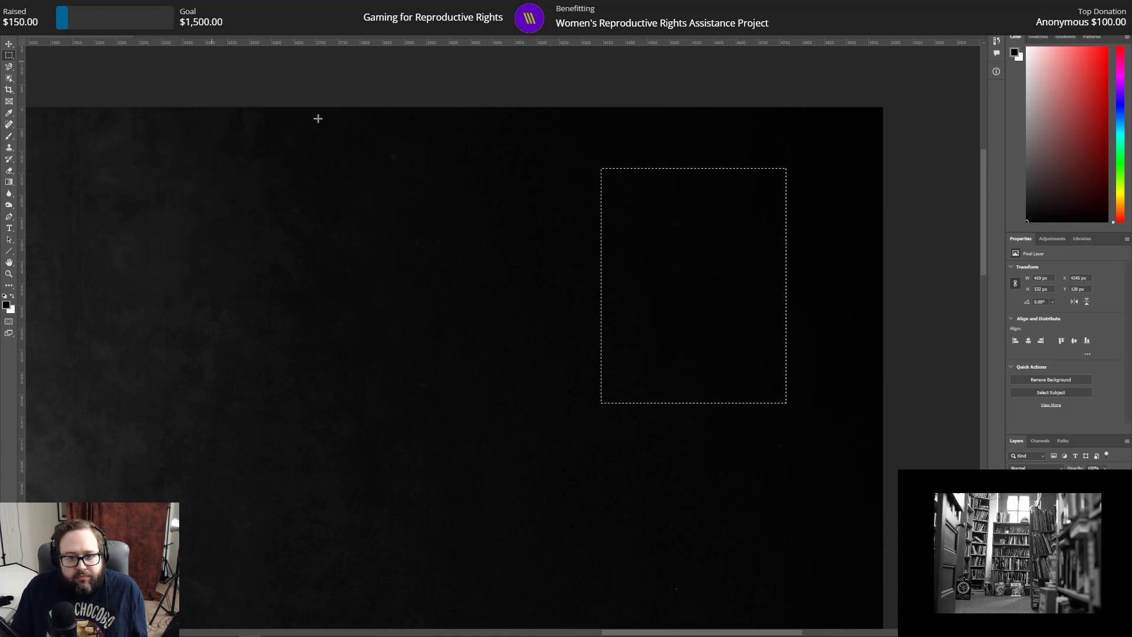
# Step: Reapply Dust & Scratches to a tall backdrop rectangle about 400 by 800 px left of the previously cleaned area, and deselect
pyautogui.moveTo(363, 122); pyautogui.dragTo(540, 477)
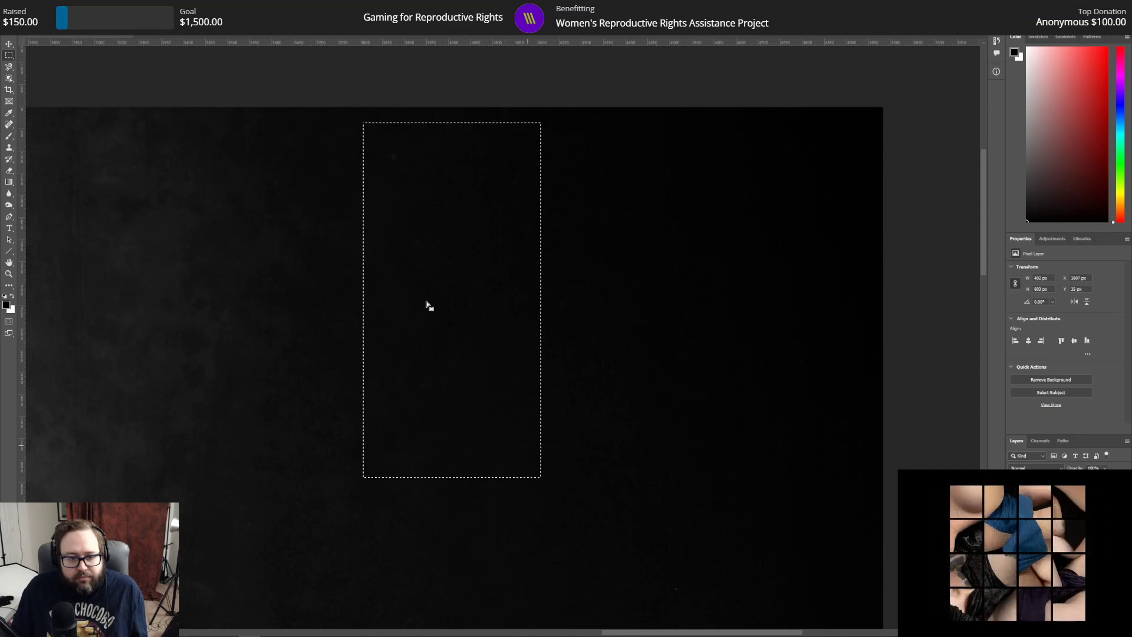
pyautogui.click(147, 6)
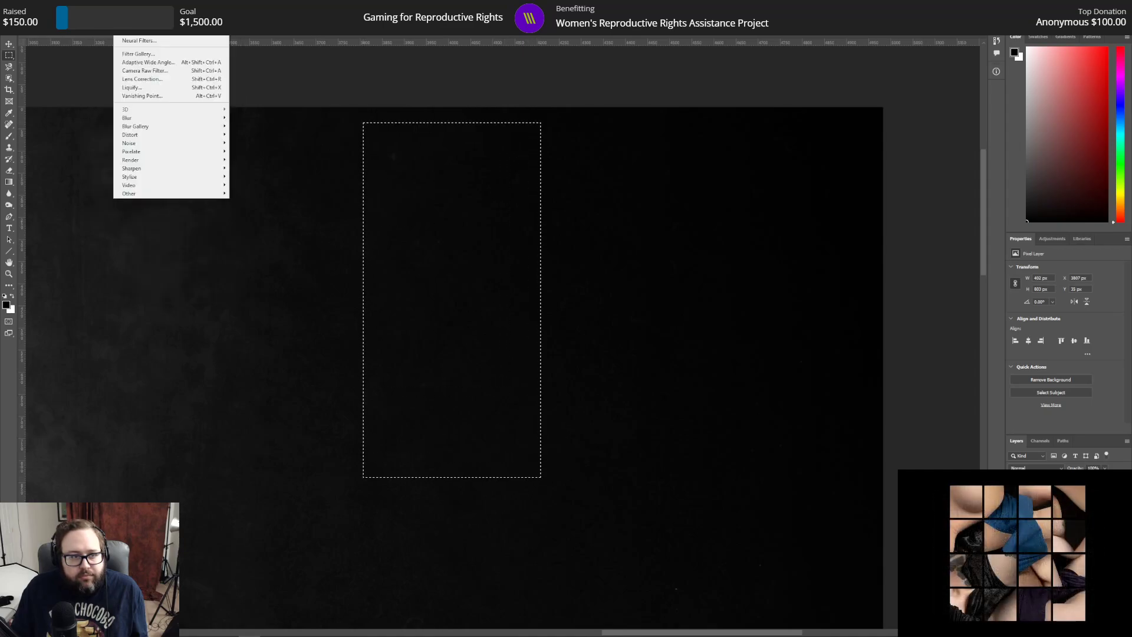
pyautogui.click(135, 18)
pyautogui.click(659, 203)
# Step: Reapply Dust & Scratches to a backdrop area about 870 by 975 px further down the image's right edge, and deselect
pyautogui.scroll(-3, 646, 337)
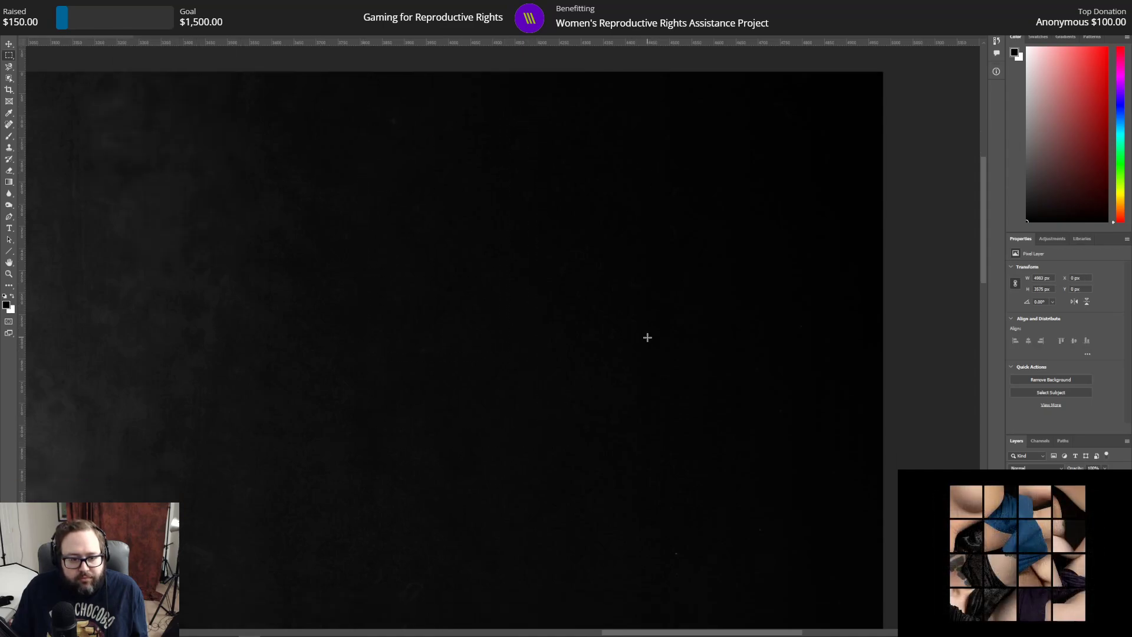
pyautogui.scroll(-4, 641, 341)
pyautogui.scroll(1, 635, 348)
pyautogui.moveTo(497, 255); pyautogui.dragTo(881, 619)
pyautogui.click(148, 6)
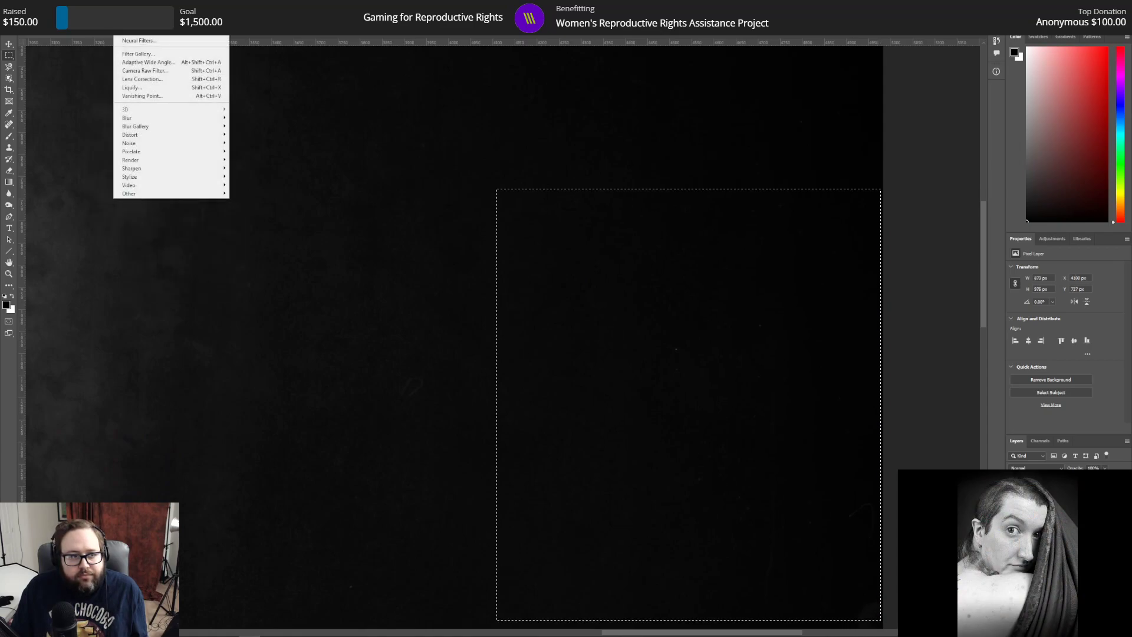
pyautogui.click(137, 14)
pyautogui.hotkey('ctrl', 'd')
# Step: Clone out the faint scratch marks in the dark backdrop above the sleeve, sampling the clean area just above them
pyautogui.scroll(-1, 643, 359)
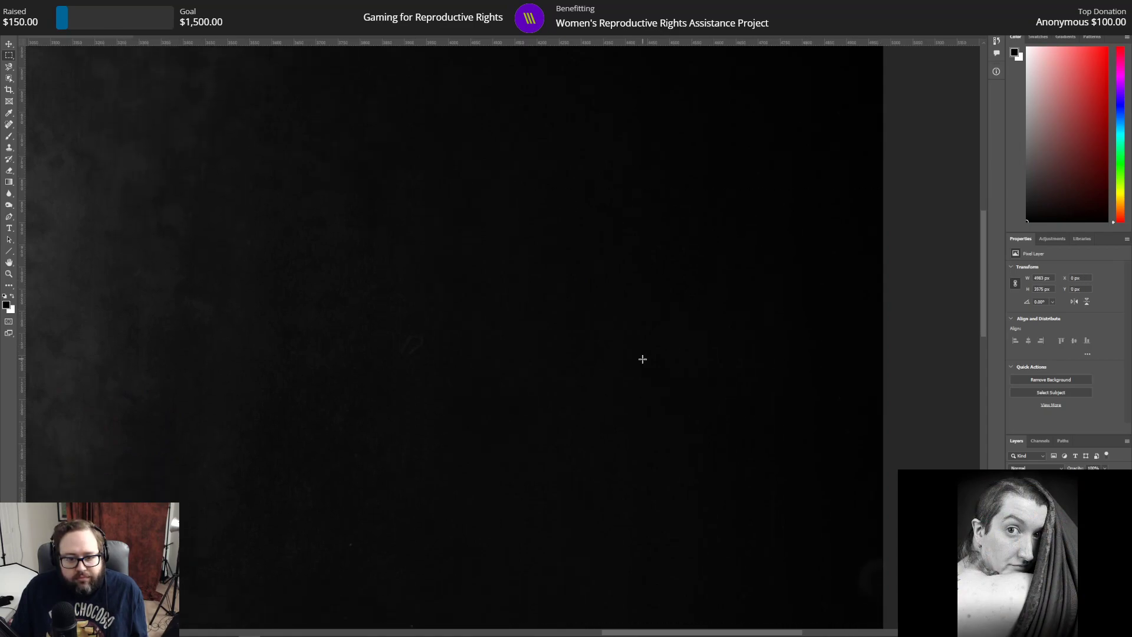
pyautogui.scroll(-1, 135, 188)
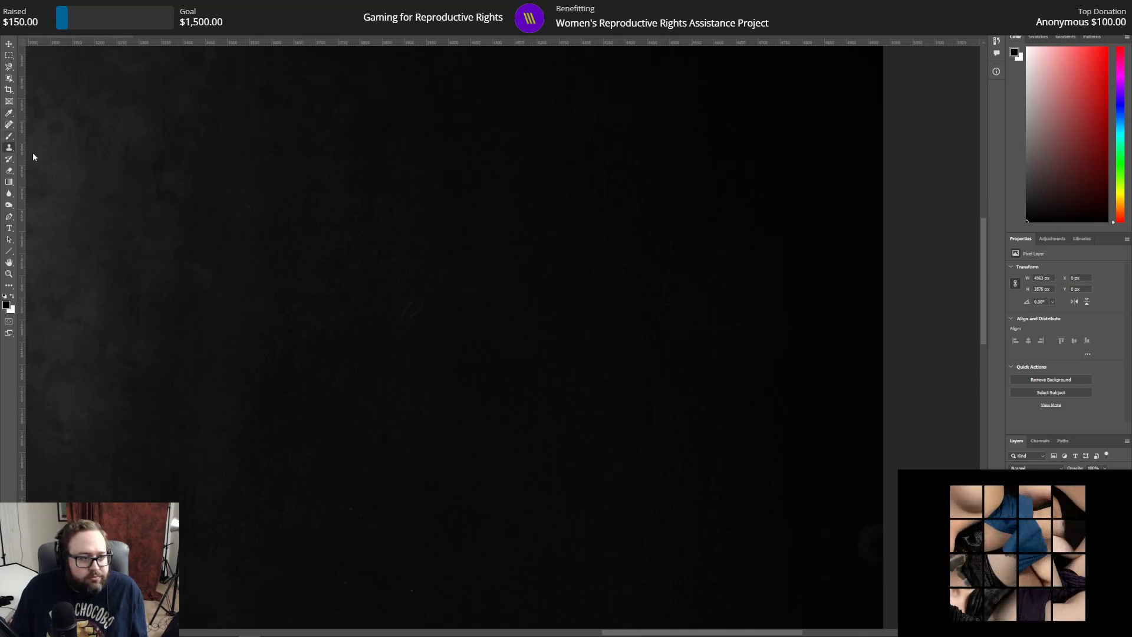
pyautogui.keyDown('alt'); pyautogui.click(407, 284); pyautogui.keyUp('alt')
pyautogui.moveTo(405, 312); pyautogui.dragTo(419, 310)
pyautogui.scroll(-5, 548, 417)
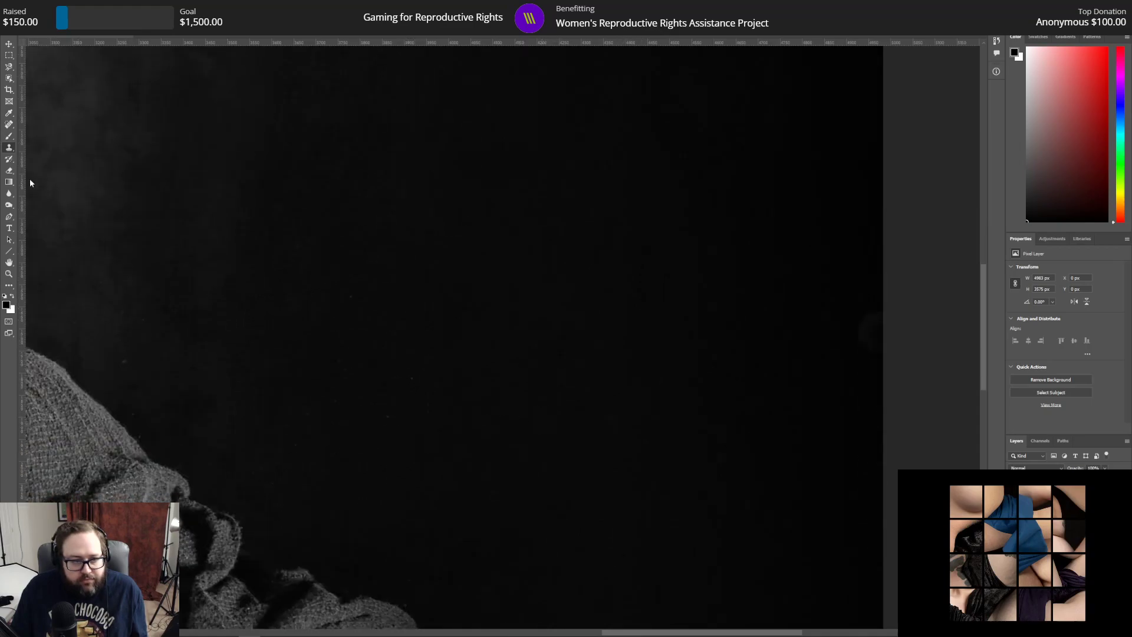
# Step: Reapply Dust & Scratches to a rectangle about 885 by 535 px in the dark backdrop beside the sleeve, and deselect
pyautogui.click(9, 54)
pyautogui.moveTo(248, 267); pyautogui.dragTo(640, 504)
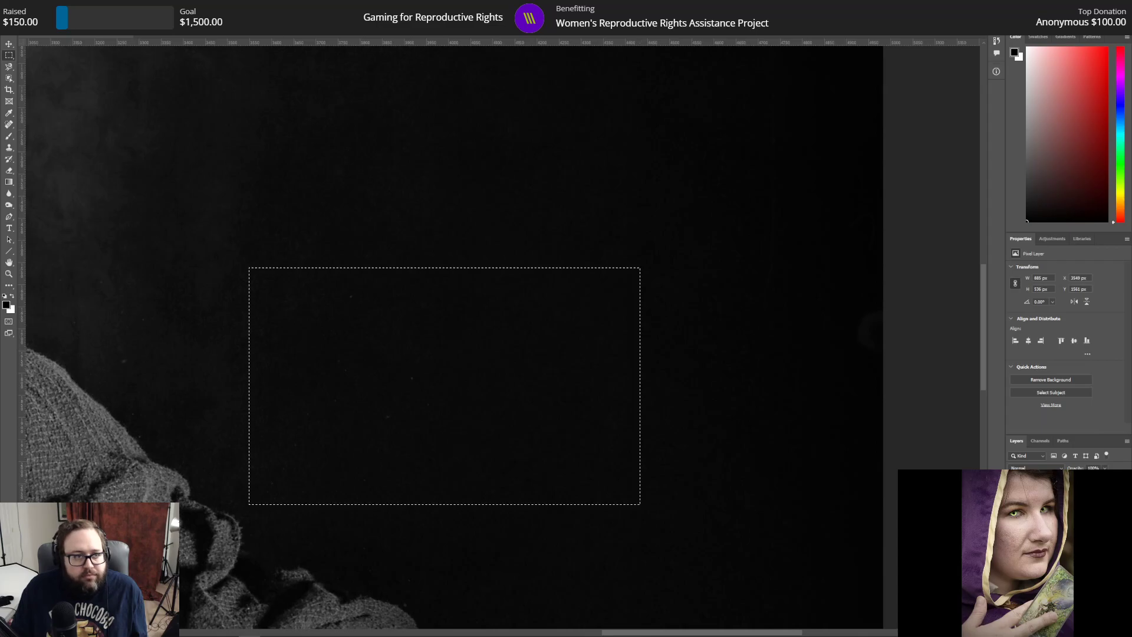
pyautogui.click(121, 5)
pyautogui.click(136, 15)
pyautogui.hotkey('ctrl', 'd')
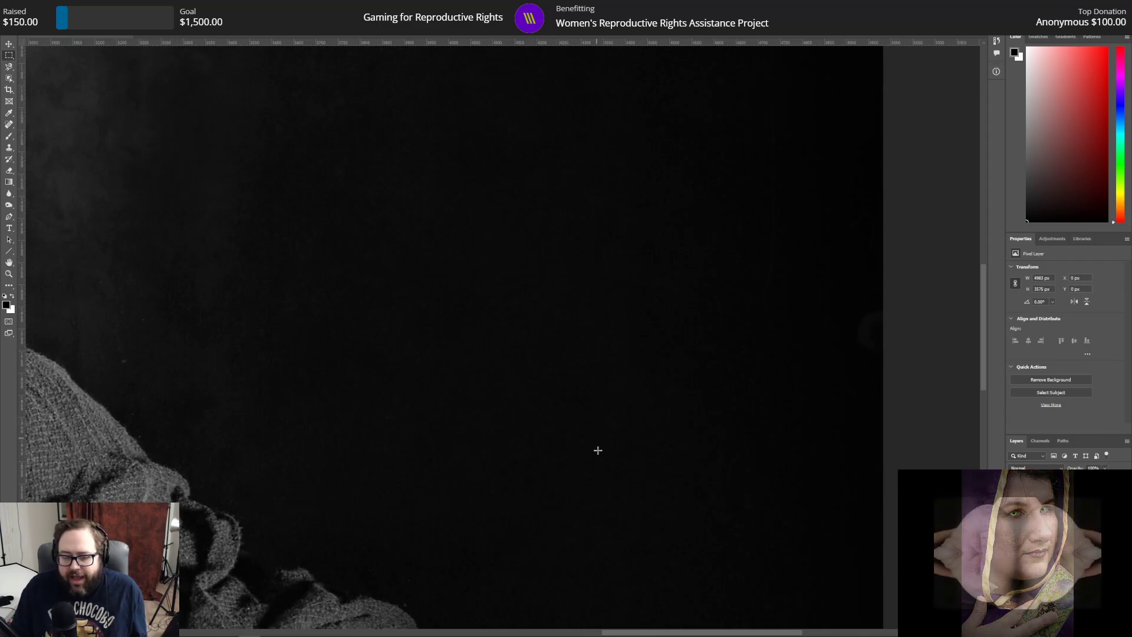
# Step: Try to clone out the speck in the backdrop just above the shoulder, and undo the strokes
pyautogui.moveTo(633, 634); pyautogui.dragTo(561, 631)
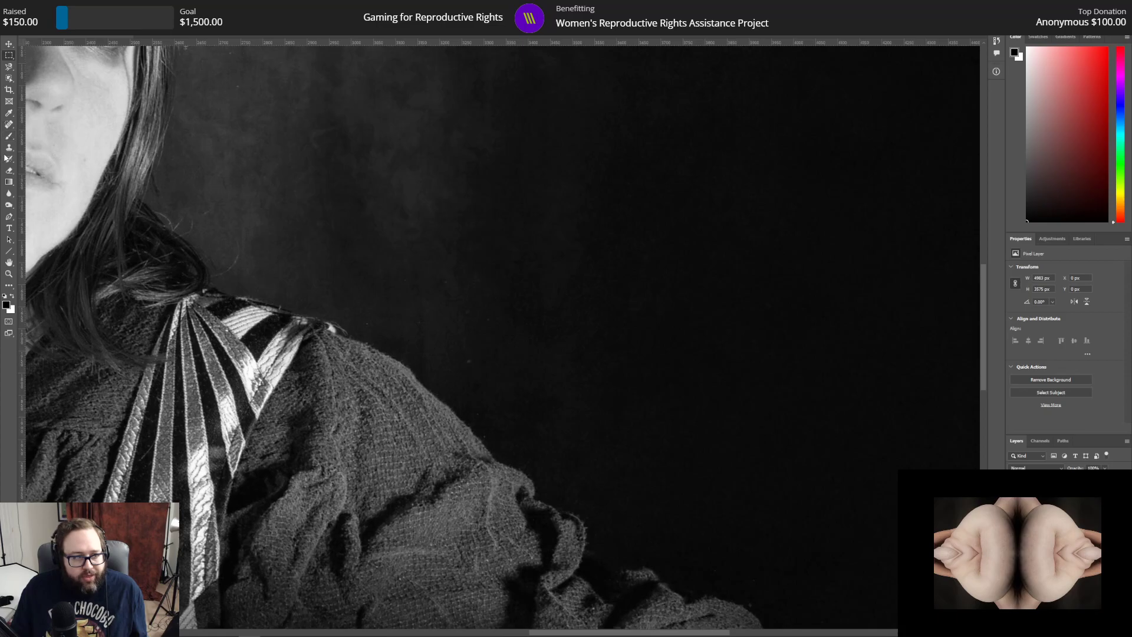
pyautogui.click(9, 148)
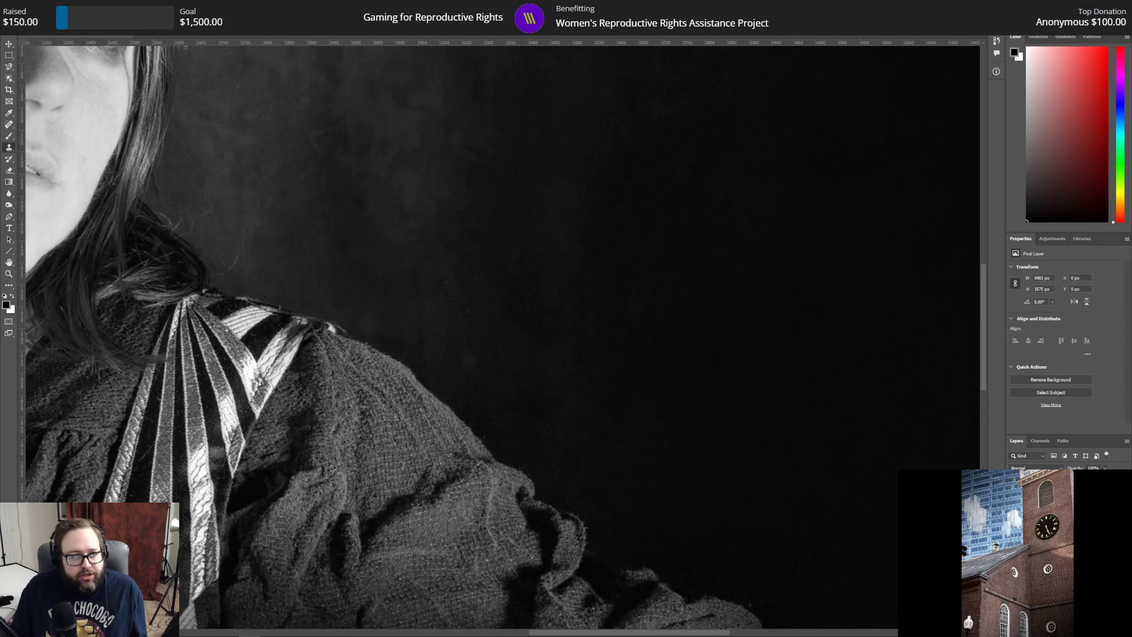
pyautogui.click(33, 6)
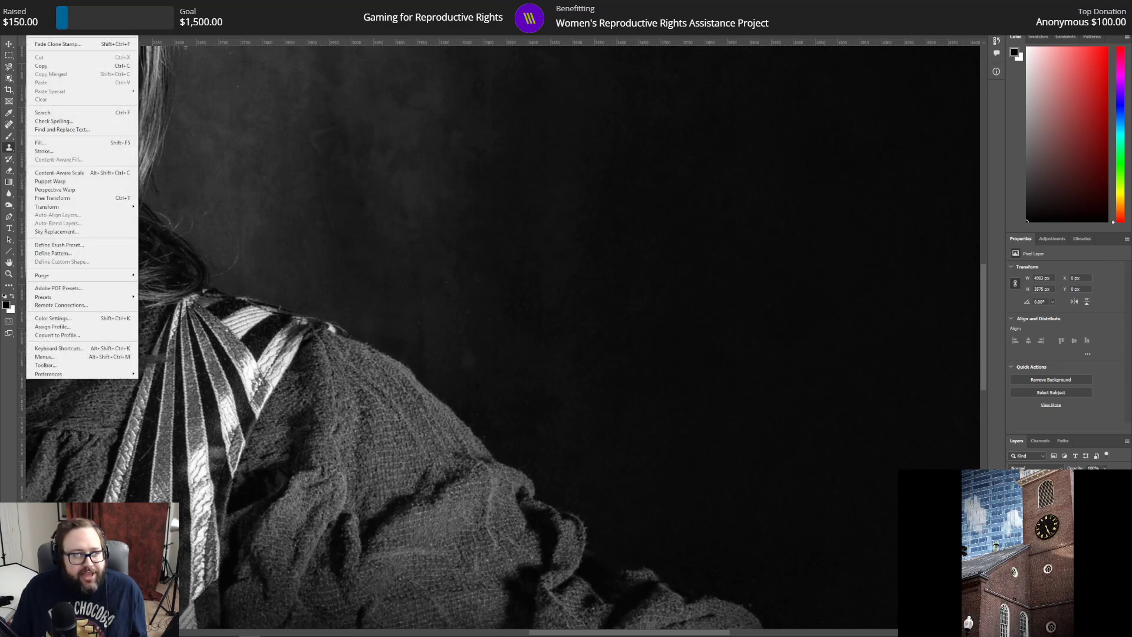
pyautogui.click(49, 15)
pyautogui.click(33, 7)
pyautogui.click(50, 18)
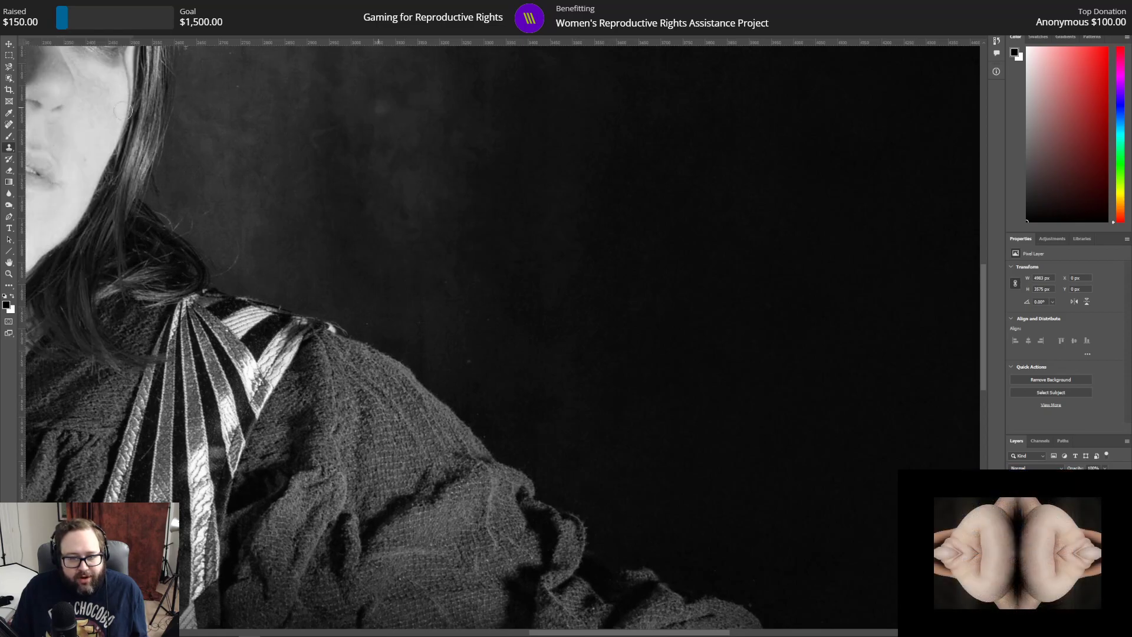
# Step: Reapply Dust & Scratches to a narrow rectangle about 113 by 253 px around the speck above the shoulder, and deselect
pyautogui.click(9, 55)
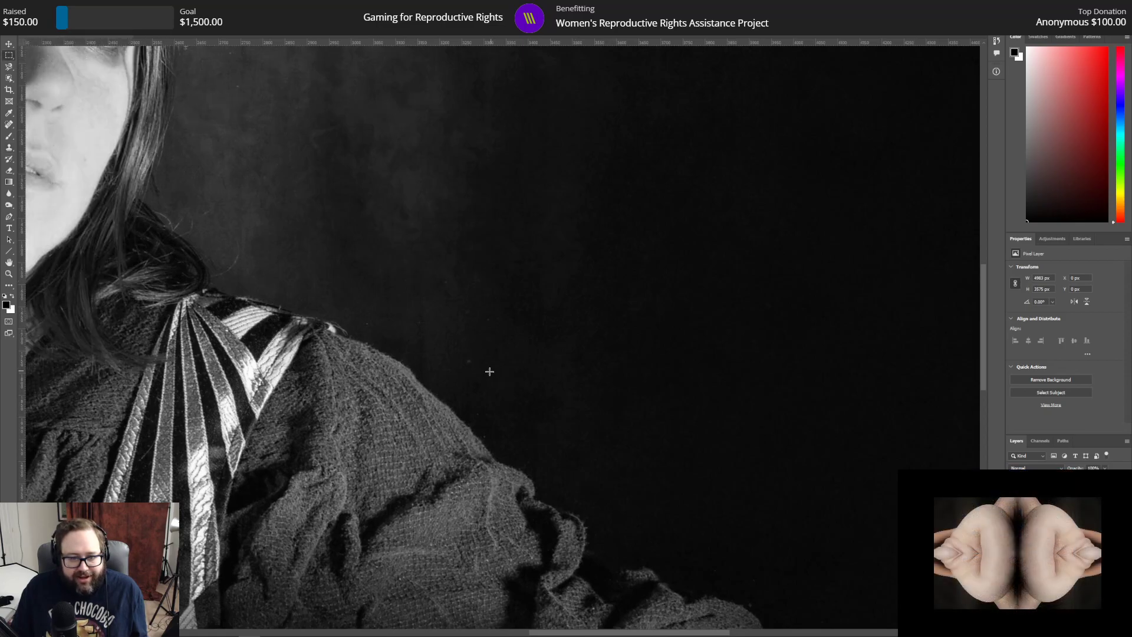
pyautogui.moveTo(479, 375); pyautogui.dragTo(429, 265)
pyautogui.click(149, 6)
pyautogui.click(148, 7)
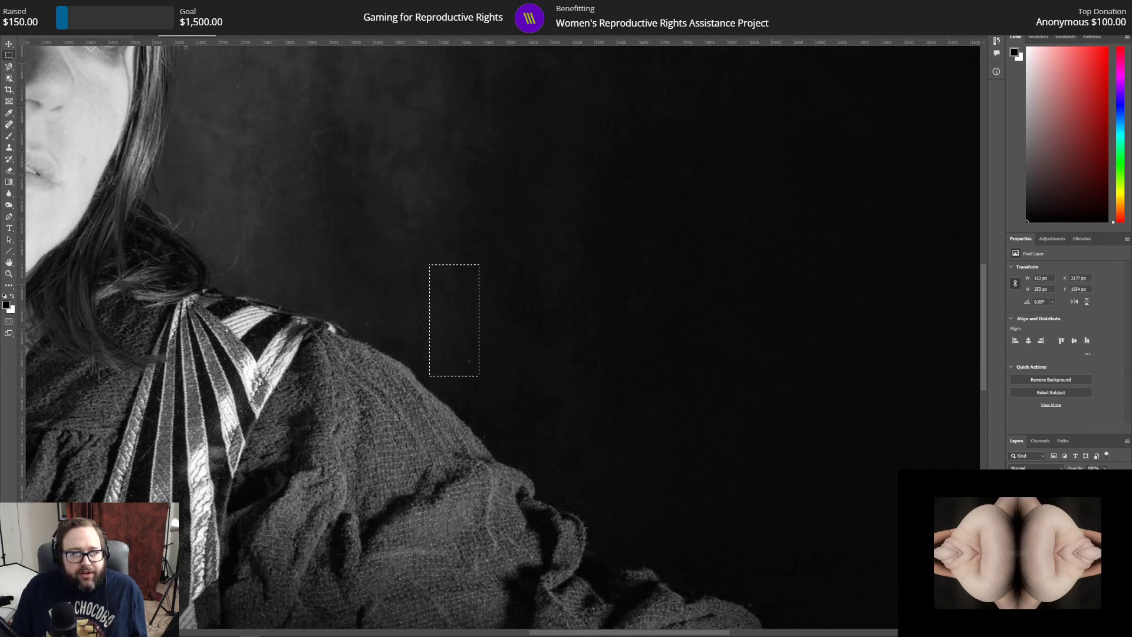
pyautogui.click(135, 7)
pyautogui.click(137, 15)
pyautogui.click(499, 286)
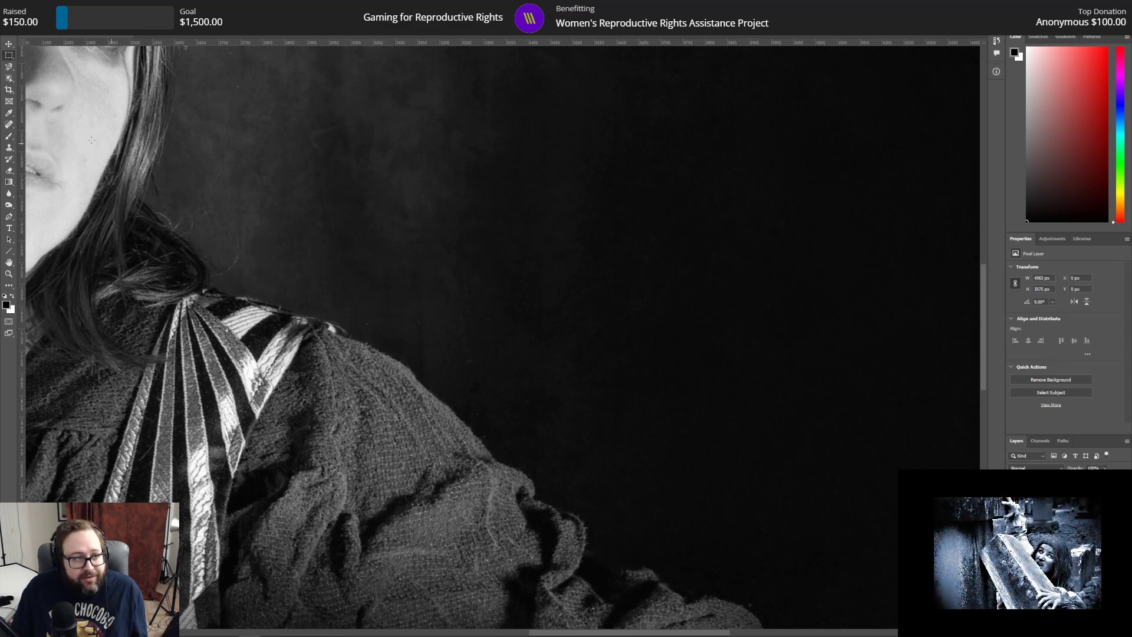
# Step: Clone out the specks in the dark backdrop beside the forearm and the hand gripping the handle
pyautogui.click(9, 148)
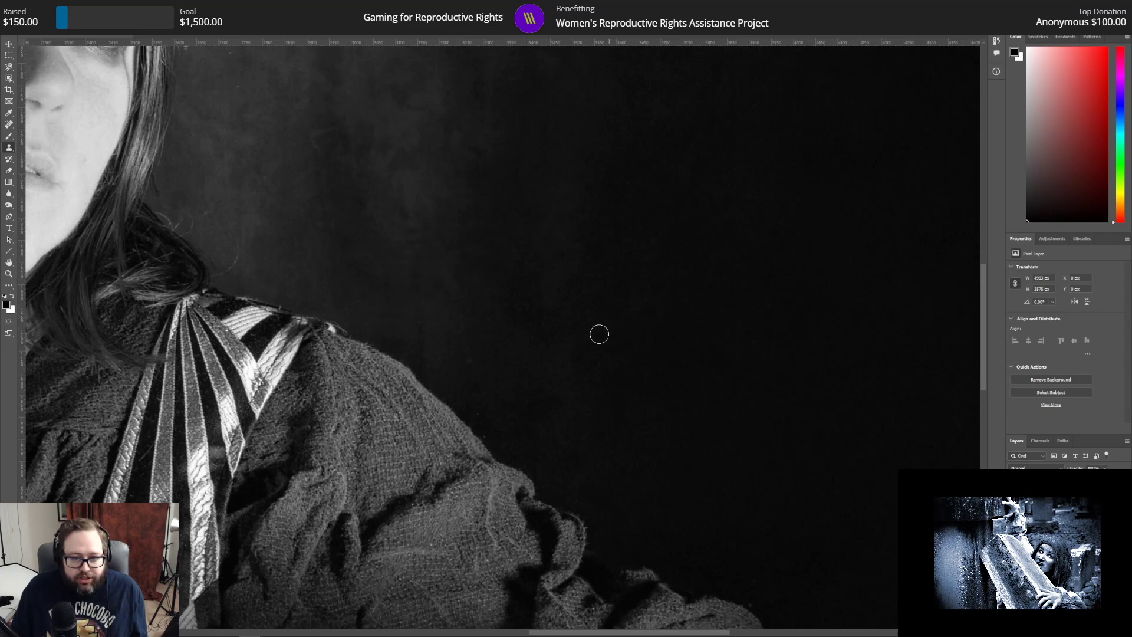
pyautogui.scroll(-3, 568, 380)
pyautogui.scroll(-5, 569, 383)
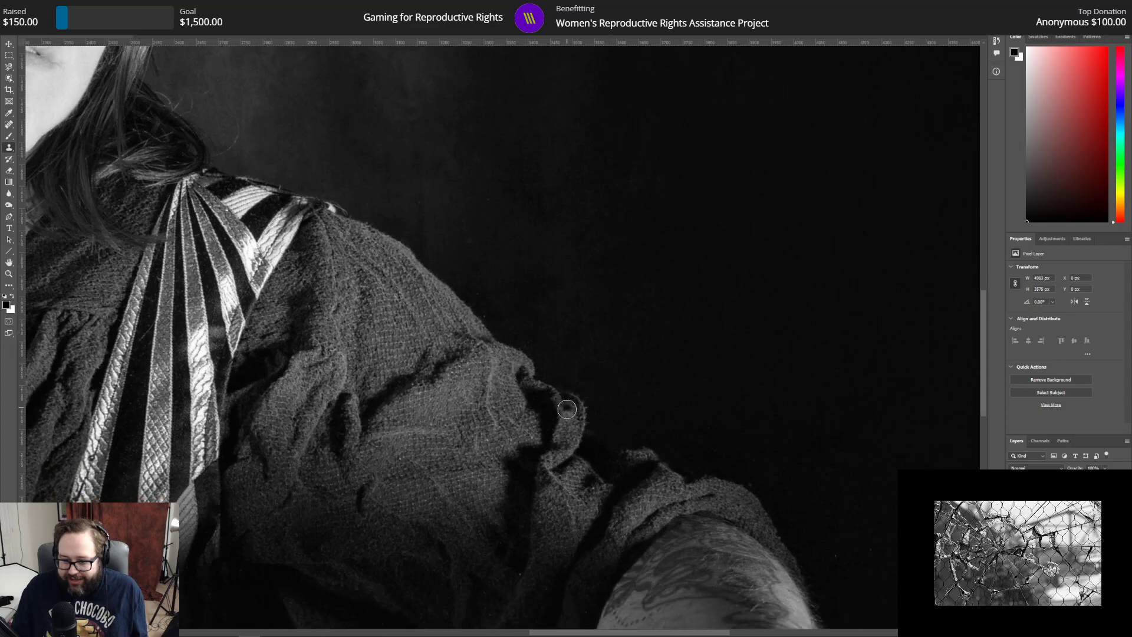
pyautogui.moveTo(556, 634); pyautogui.dragTo(637, 634)
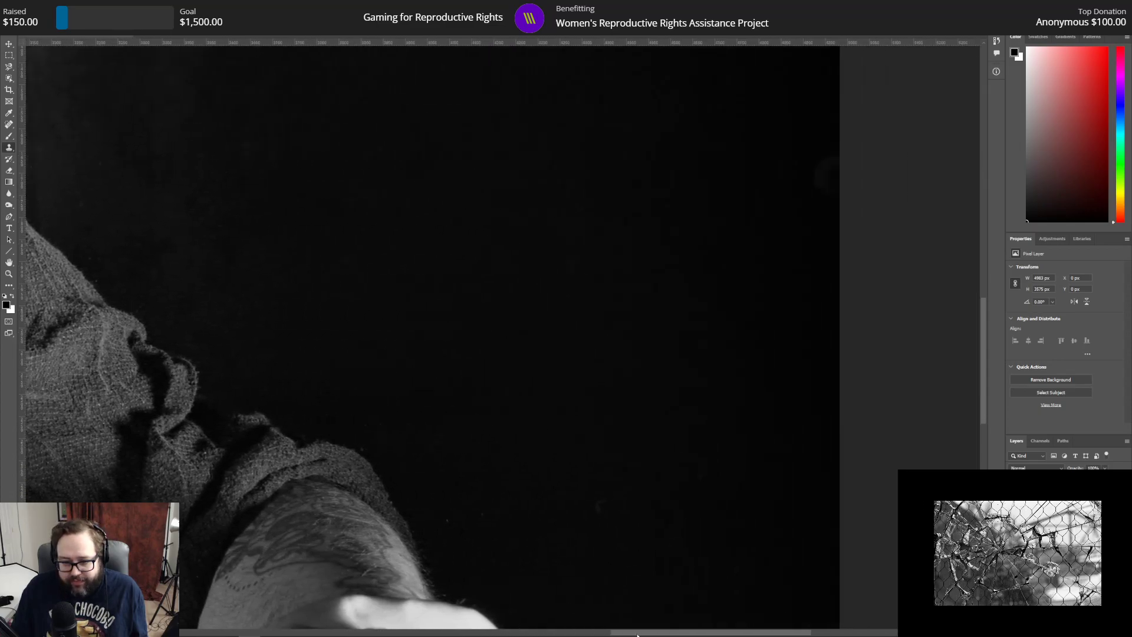
pyautogui.scroll(-8, 588, 560)
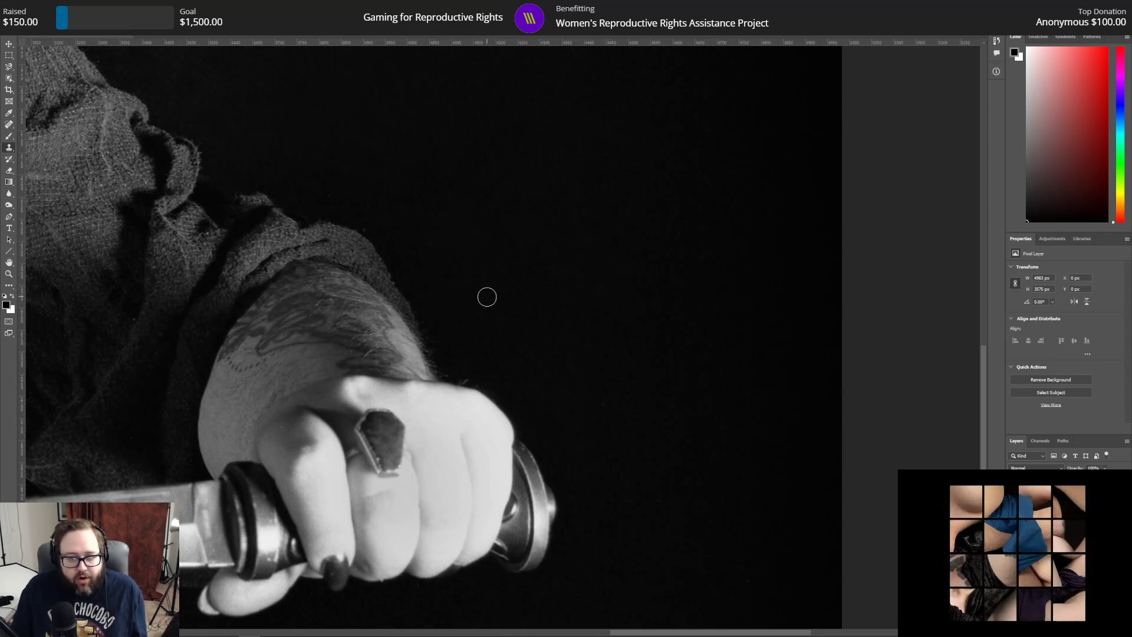
pyautogui.scroll(-5, 561, 303)
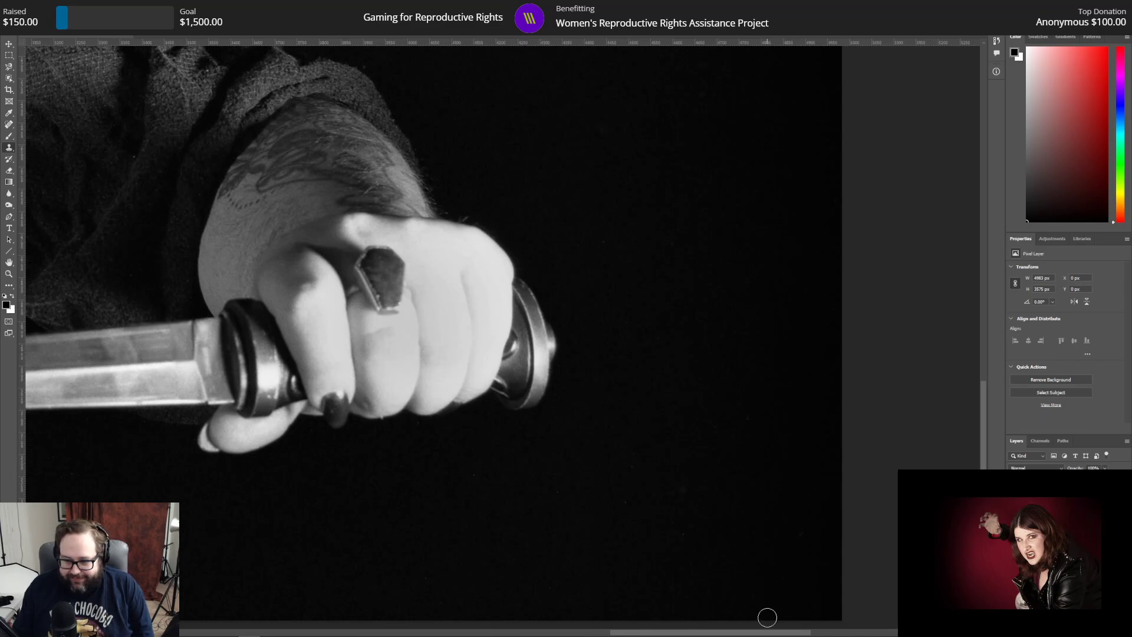
# Step: Reapply Dust & Scratches to a backdrop rectangle about 700 by 540 px above the open hand at the image's left edge, and deselect
pyautogui.moveTo(760, 630); pyautogui.dragTo(412, 596)
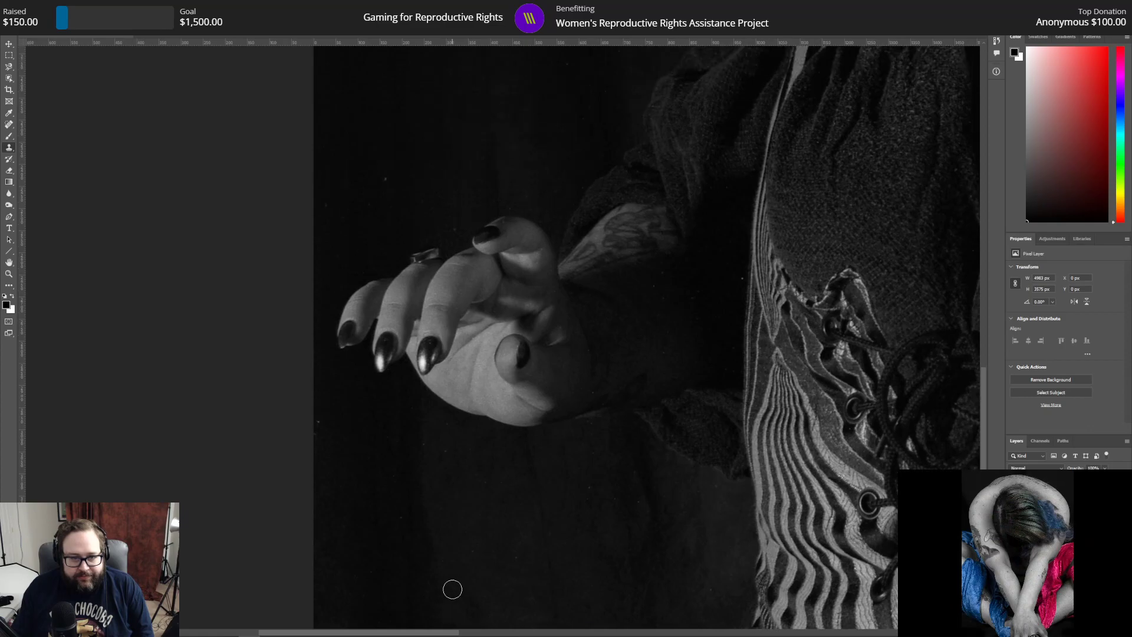
pyautogui.scroll(3, 452, 588)
pyautogui.click(10, 56)
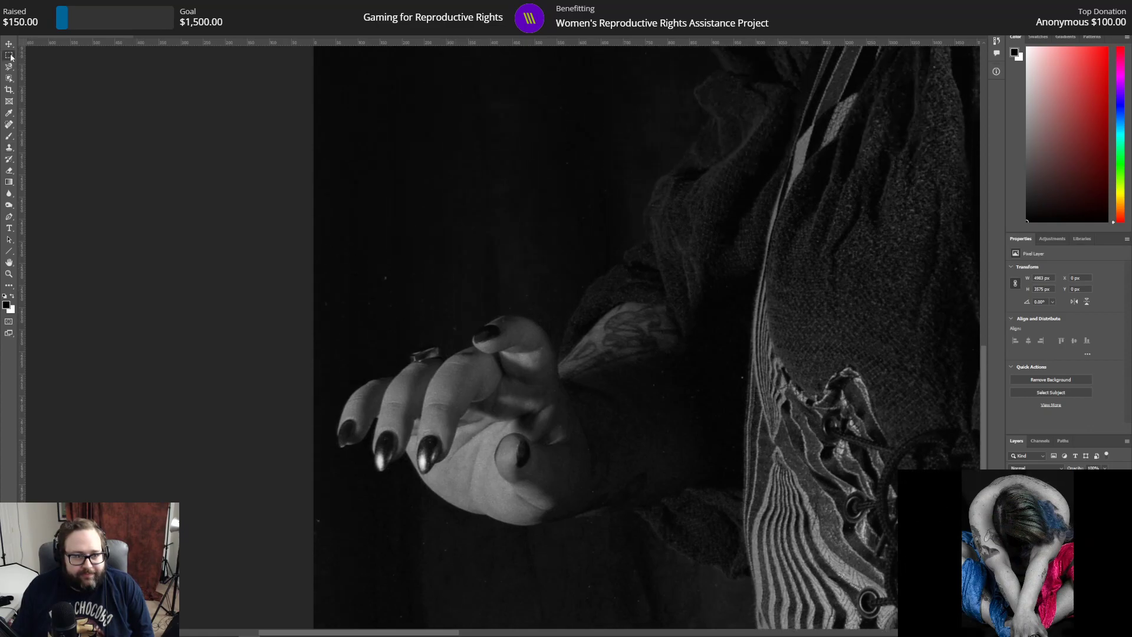
pyautogui.scroll(4, 588, 218)
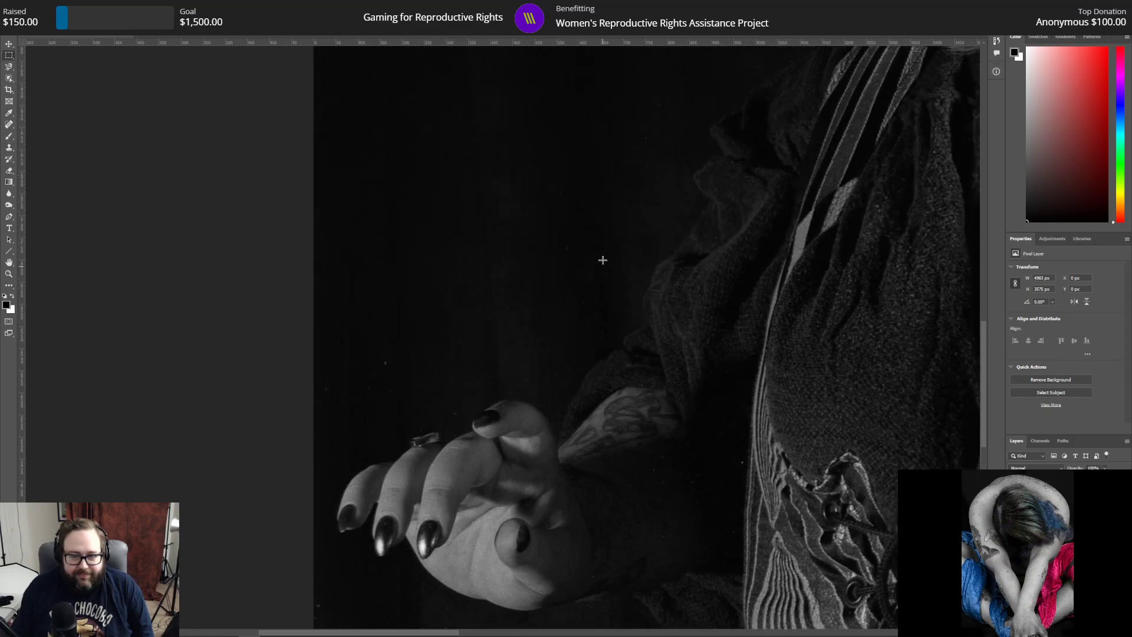
pyautogui.moveTo(625, 353); pyautogui.dragTo(292, 117)
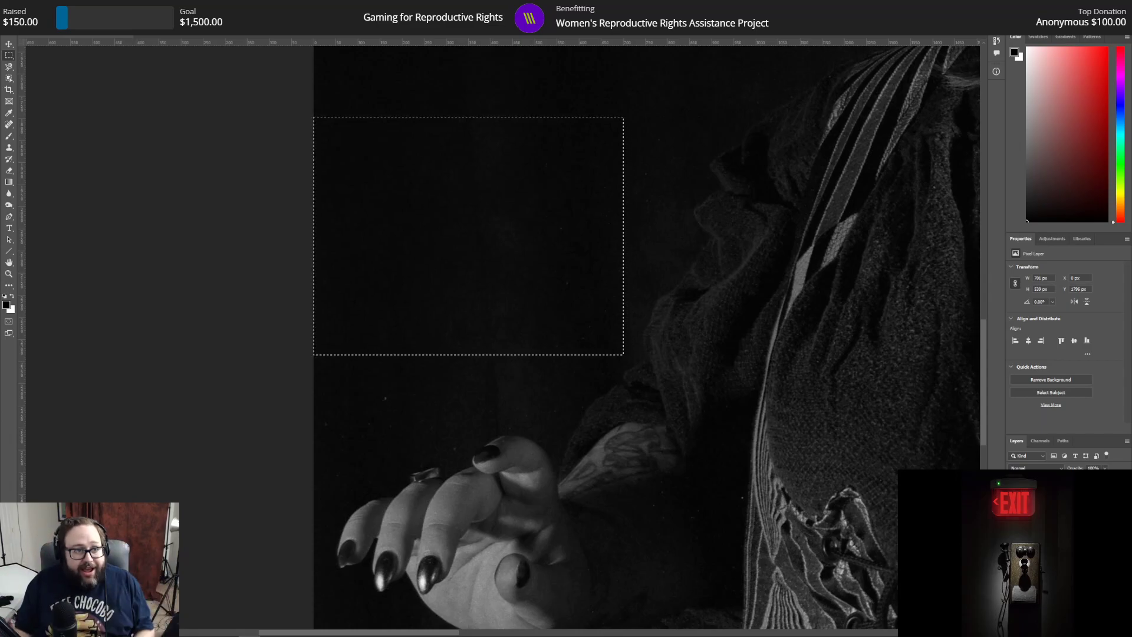
pyautogui.click(148, 6)
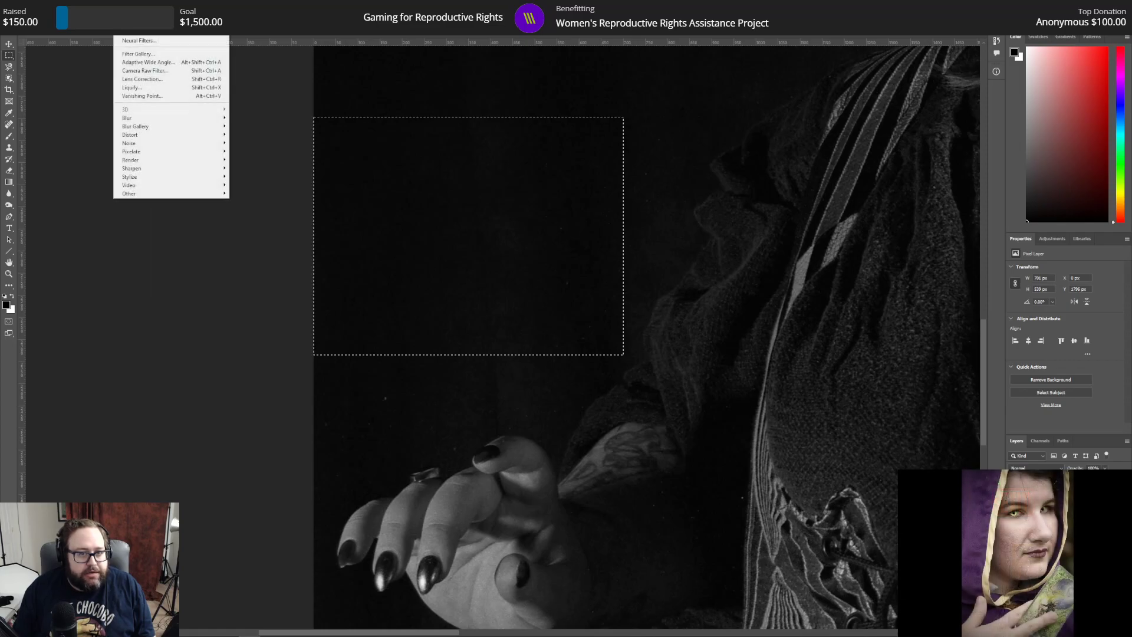
pyautogui.click(120, 5)
pyautogui.click(487, 221)
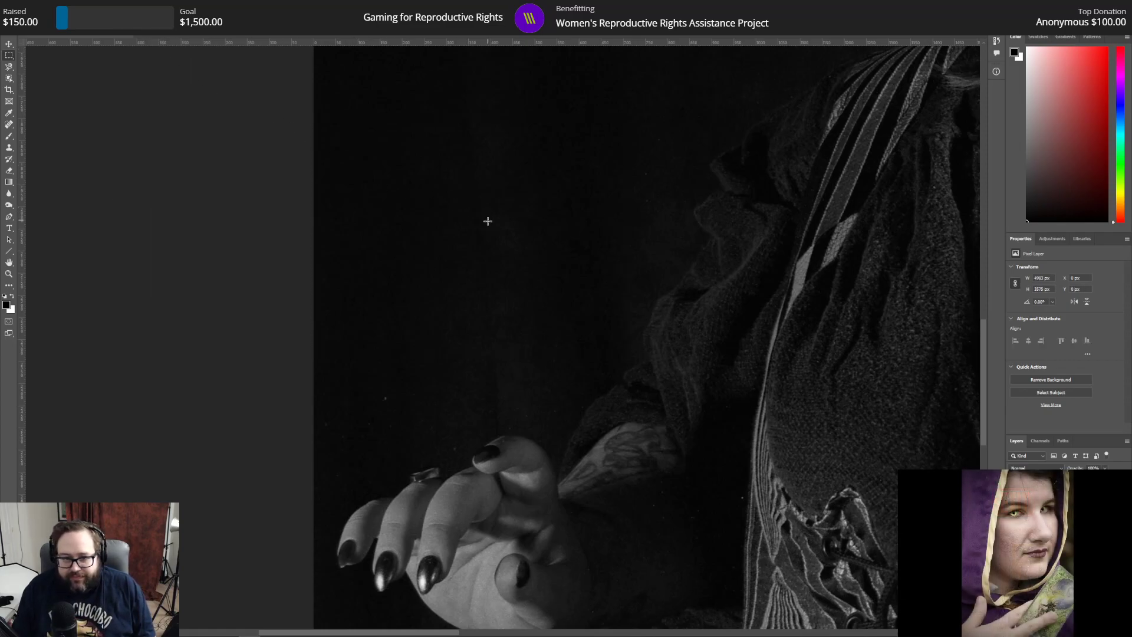
# Step: Reapply Dust & Scratches to a rectangle about 300 by 170 px just above the open hand's fingers
pyautogui.moveTo(445, 455); pyautogui.dragTo(293, 379)
pyautogui.click(121, 5)
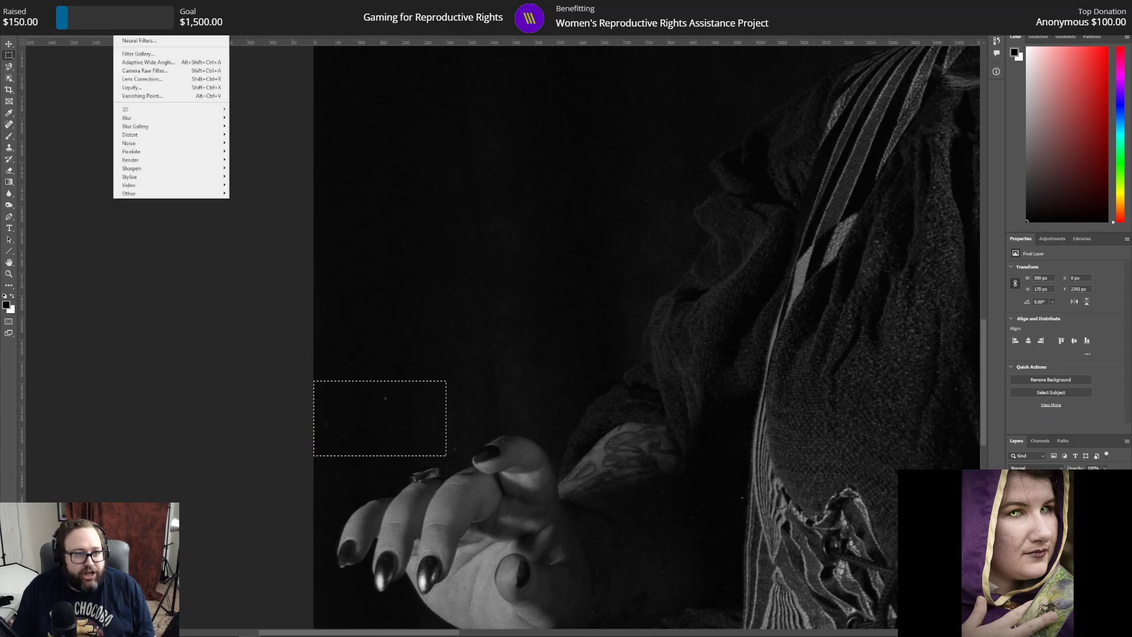
pyautogui.press('Escape')
# Step: Reapply Dust & Scratches to a rectangle about 245 by 268 px in the dark area between the open hand and the striped garment, and deselect
pyautogui.scroll(-3, 591, 478)
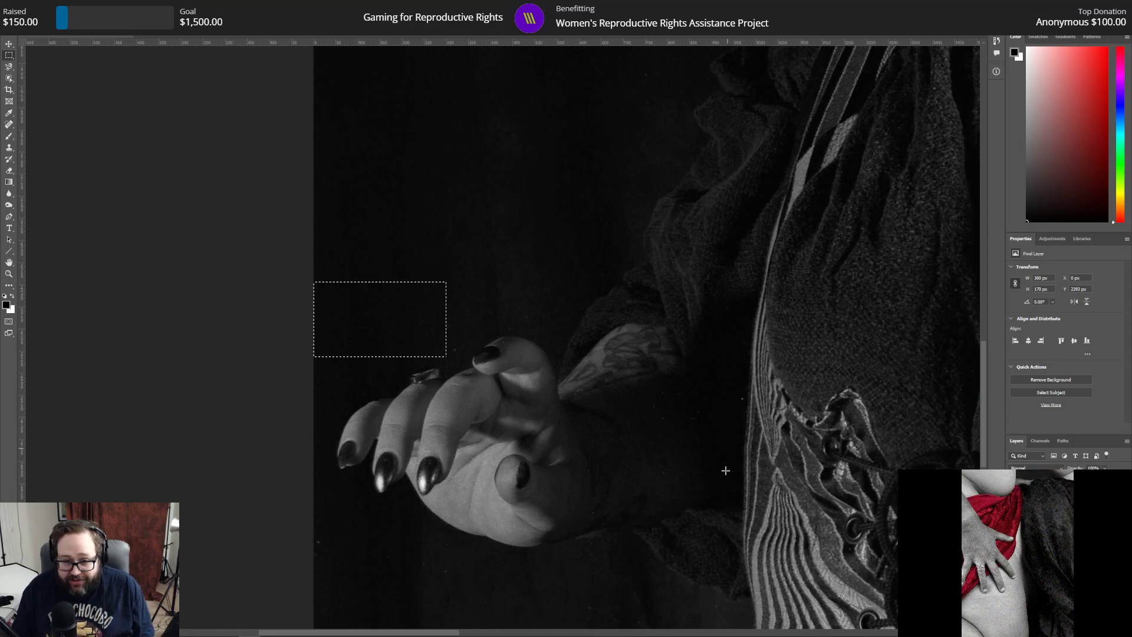
pyautogui.moveTo(744, 497); pyautogui.dragTo(636, 379)
pyautogui.click(122, 5)
pyautogui.click(138, 17)
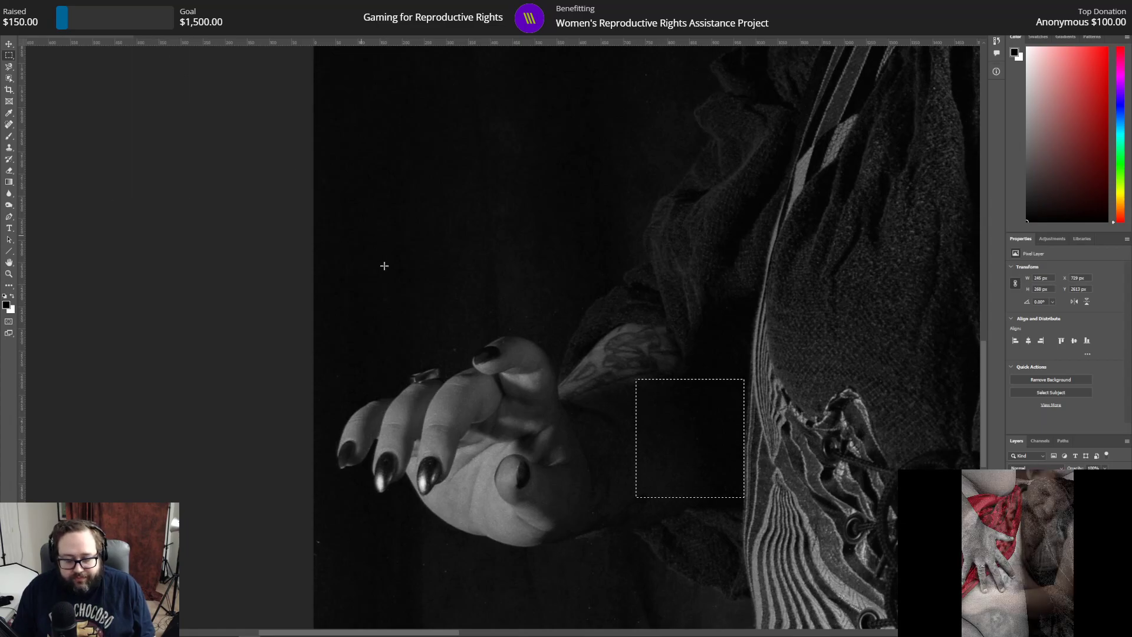
pyautogui.scroll(-1, 389, 308)
pyautogui.hotkey('ctrl', 'd')
# Step: Reapply Dust & Scratches to a wide backdrop rectangle about 860 by 363 px below the open hand, and deselect
pyautogui.scroll(-5, 531, 521)
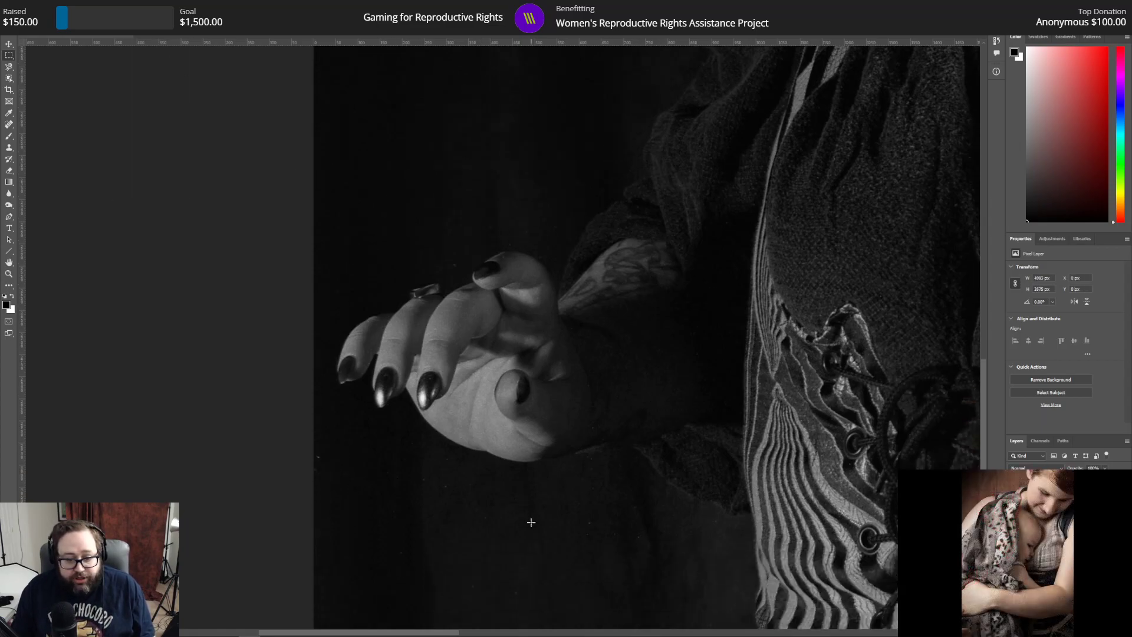
pyautogui.moveTo(693, 572); pyautogui.dragTo(280, 412)
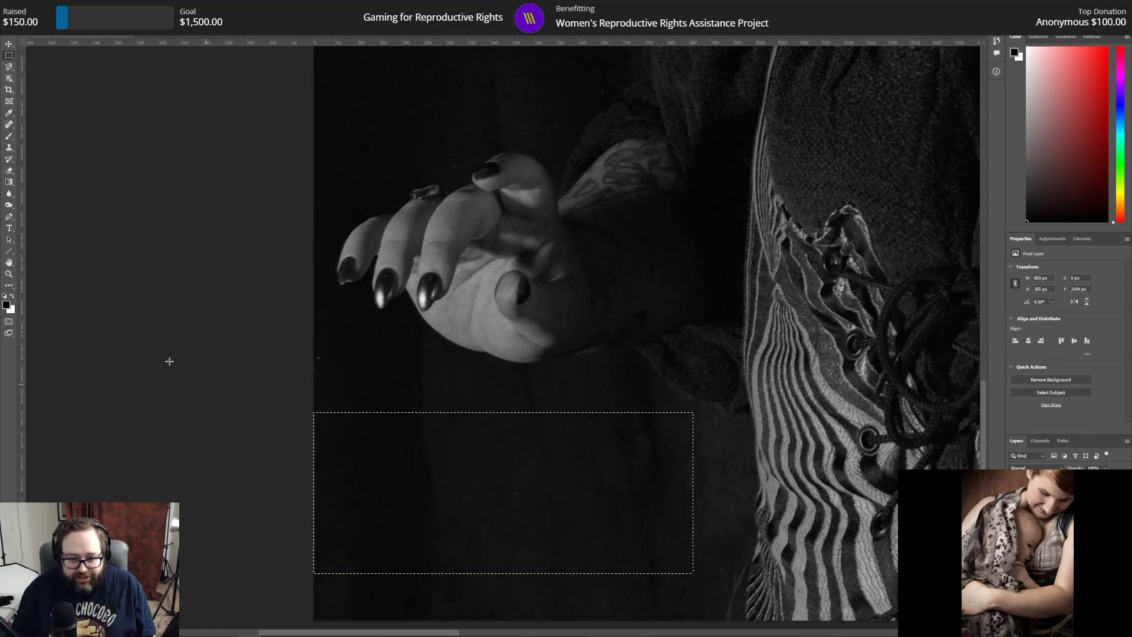
pyautogui.click(121, 6)
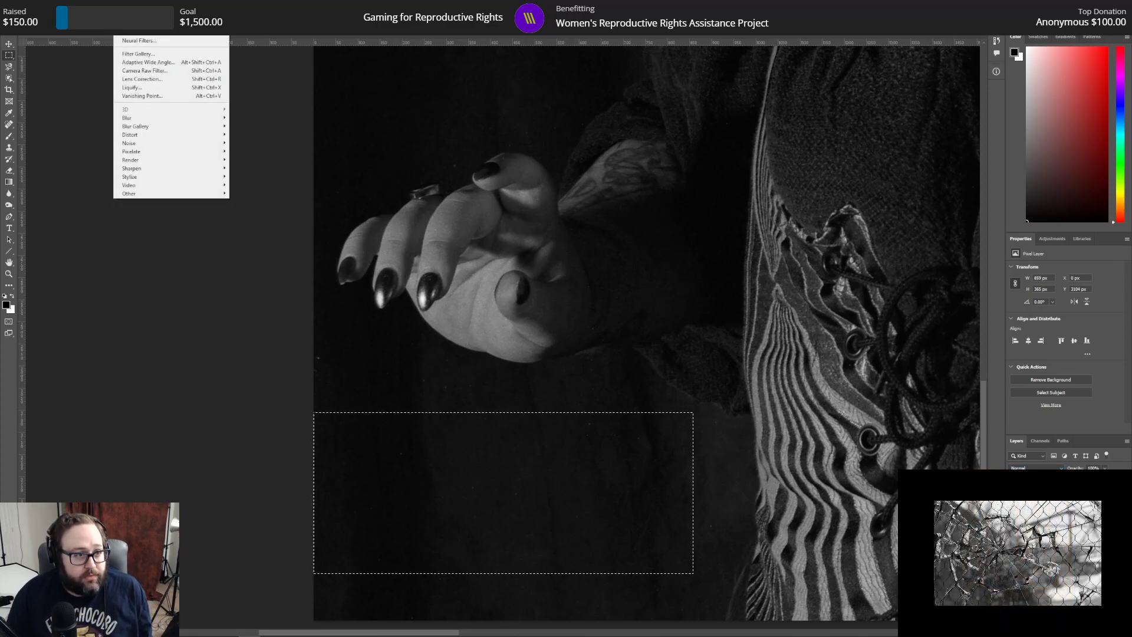
pyautogui.press('Escape')
pyautogui.click(483, 385)
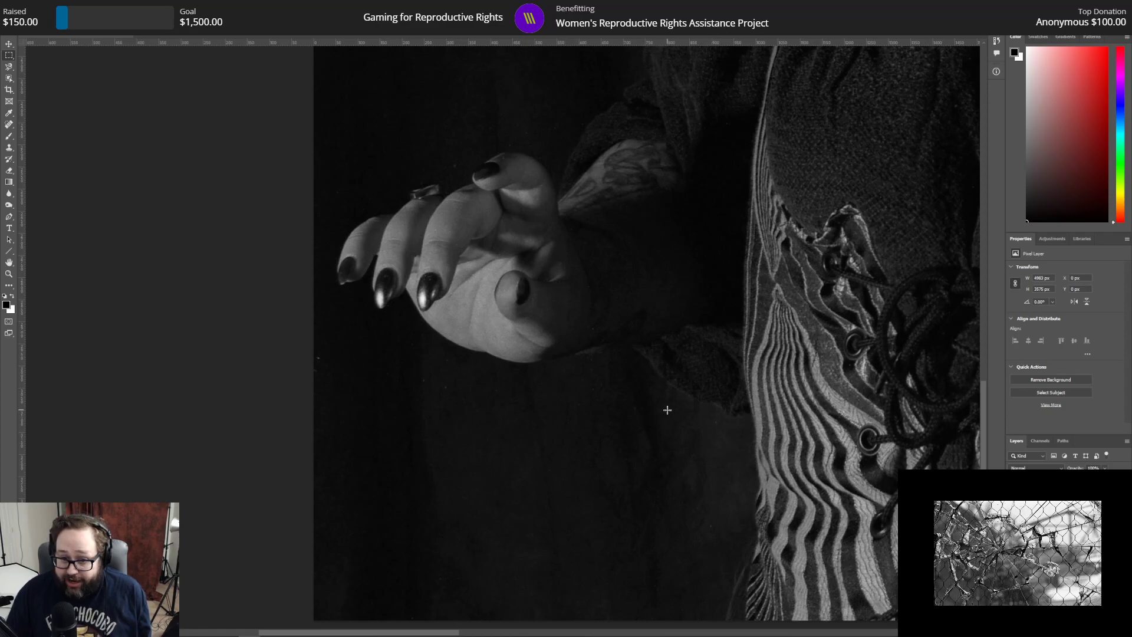
# Step: Reapply Dust & Scratches to two backdrop rectangles, about 122 by 296 px beside the striped garment and about 344 by 149 px below the fingers
pyautogui.moveTo(669, 413); pyautogui.dragTo(723, 542)
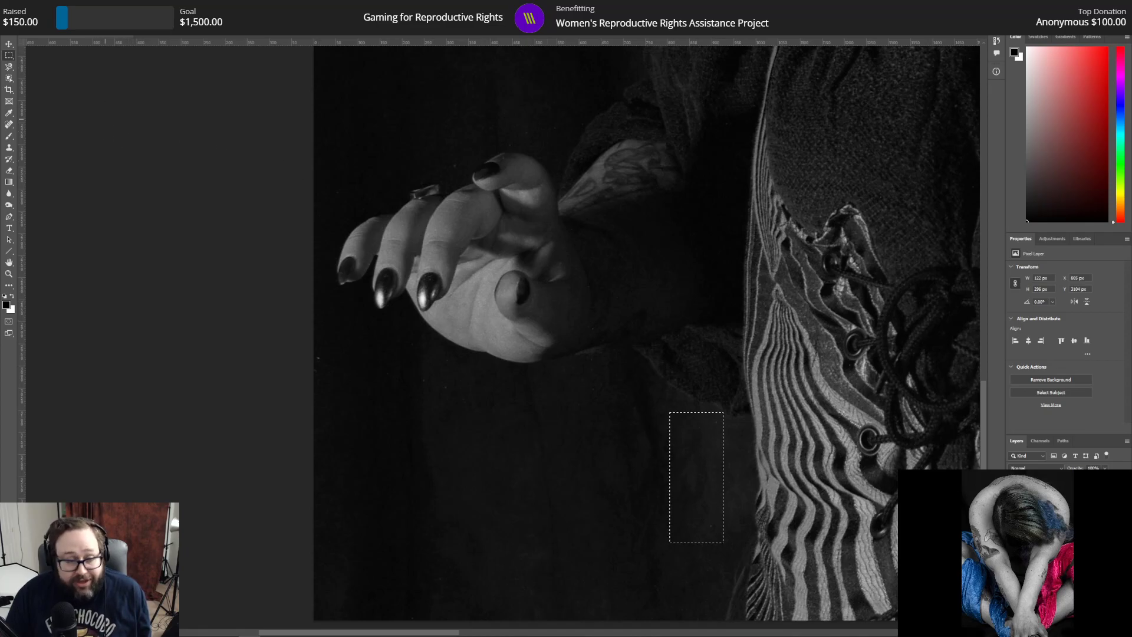
pyautogui.click(121, 11)
pyautogui.click(139, 15)
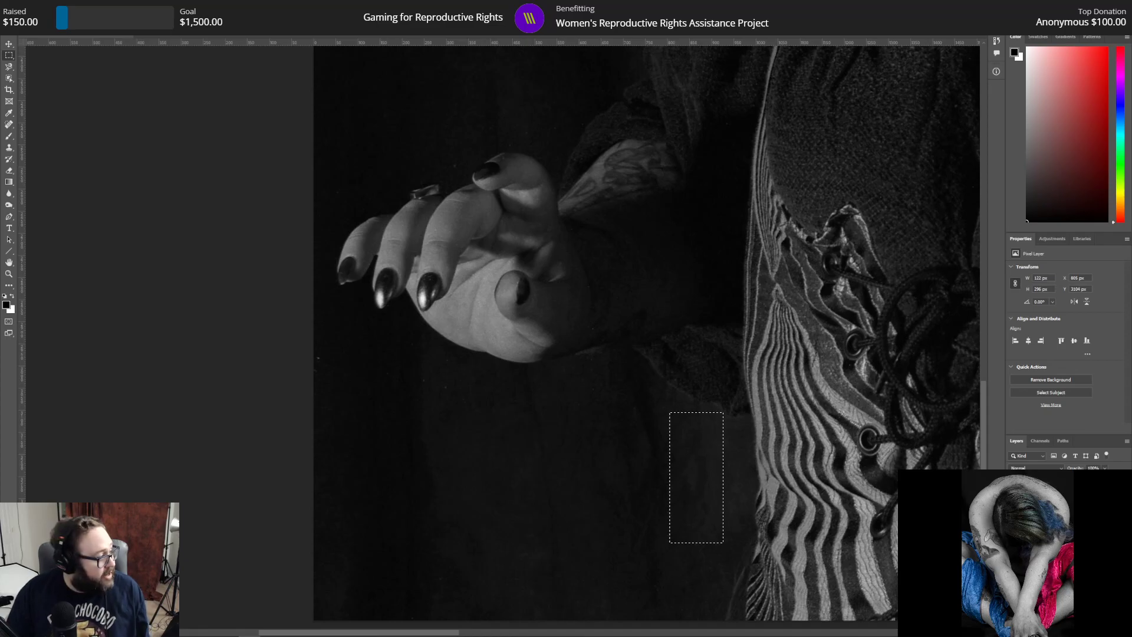
pyautogui.moveTo(466, 415); pyautogui.dragTo(301, 349)
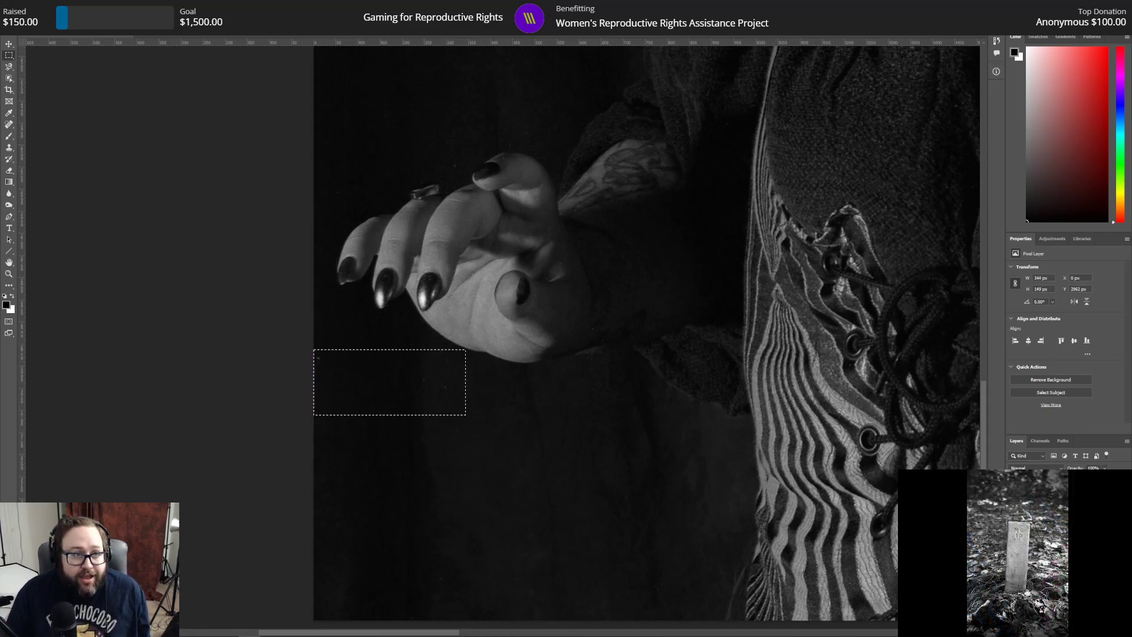
pyautogui.click(139, 14)
pyautogui.click(141, 14)
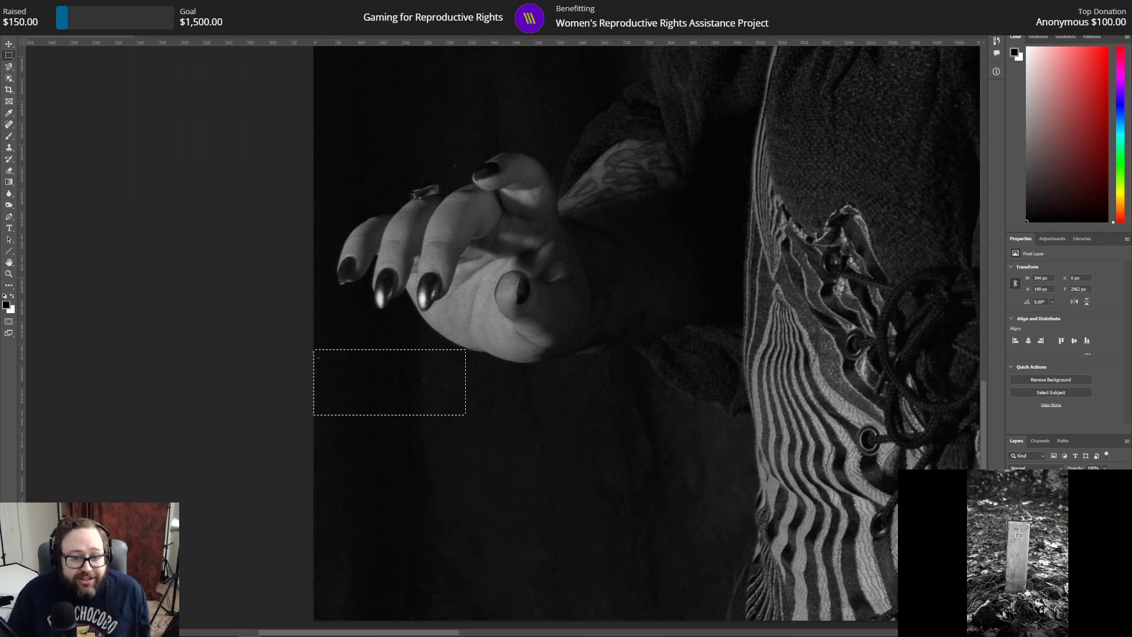
# Step: Reapply Dust & Scratches to a small tall rectangle in the backdrop beside the sleeve above the open hand, and deselect
pyautogui.scroll(6, 528, 485)
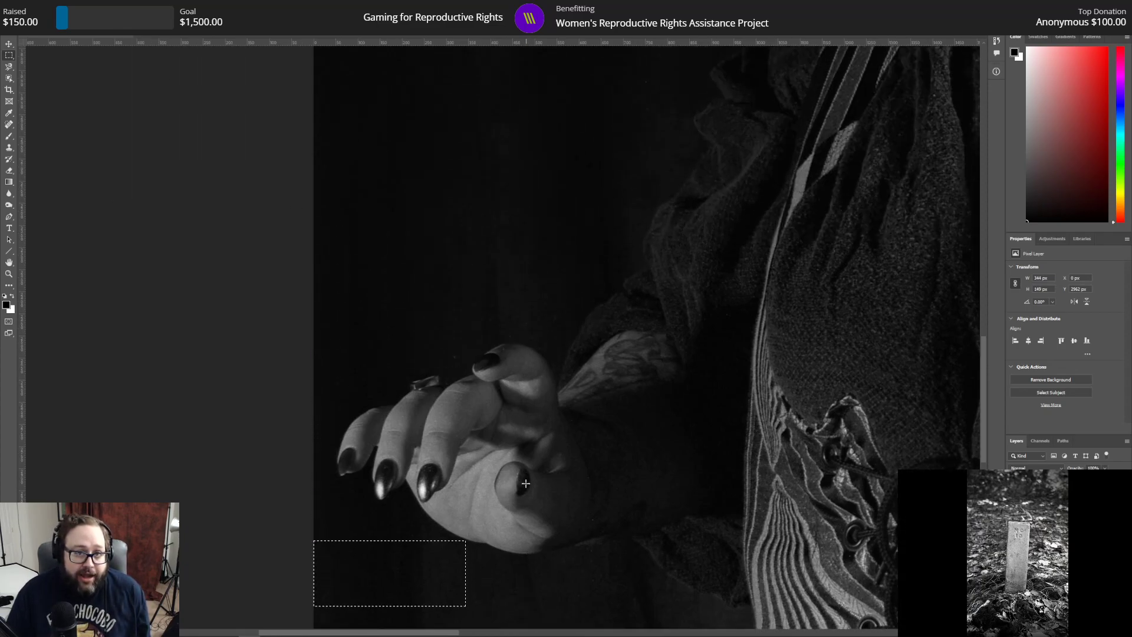
pyautogui.scroll(5, 624, 174)
pyautogui.moveTo(612, 167); pyautogui.dragTo(673, 283)
pyautogui.click(122, 5)
pyautogui.click(142, 14)
pyautogui.click(479, 191)
# Step: Reapply Dust & Scratches to a small rectangle about 118 by 126 px in the dark backdrop up and left of the shoulder
pyautogui.scroll(3, 480, 224)
pyautogui.scroll(5, 479, 237)
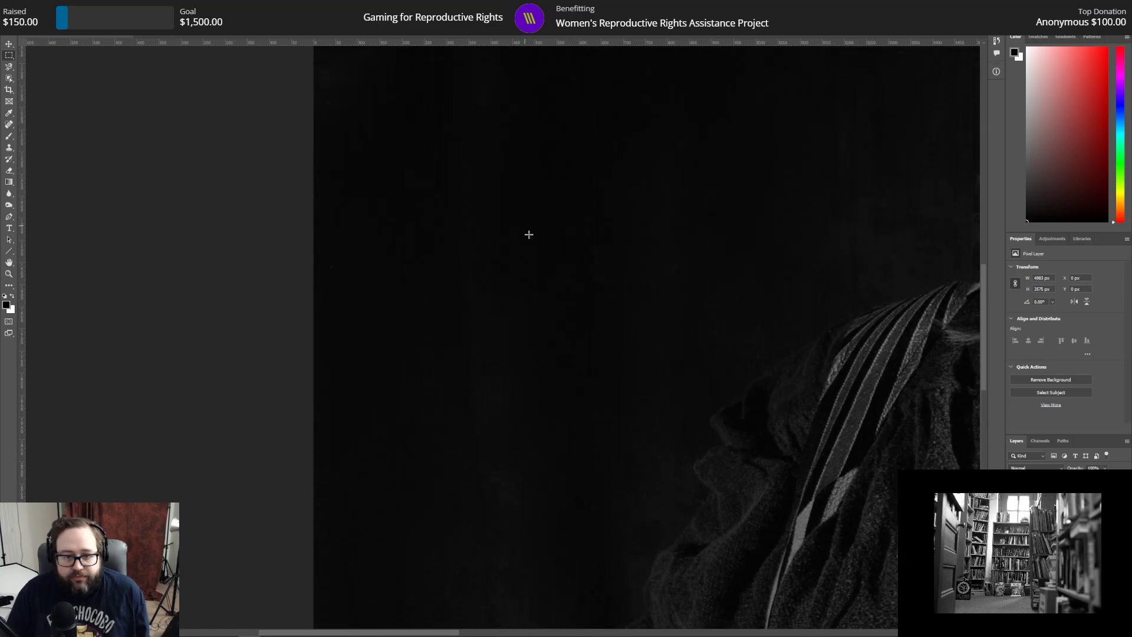
pyautogui.moveTo(574, 235); pyautogui.dragTo(626, 291)
pyautogui.click(152, 5)
pyautogui.moveTo(121, 6)
pyautogui.press('Escape')
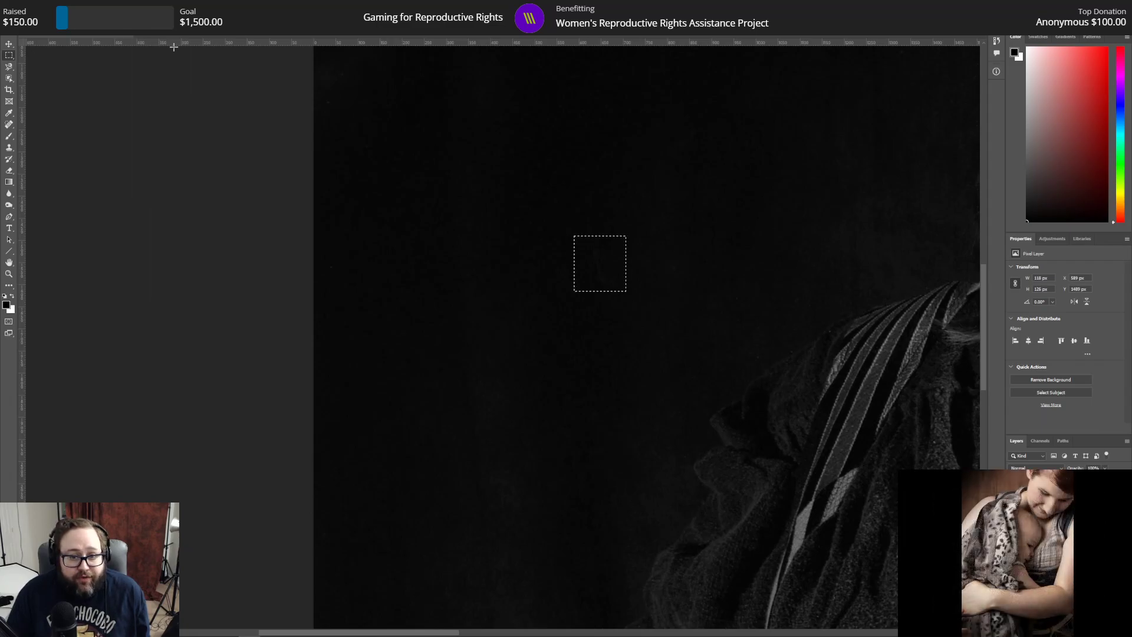
pyautogui.scroll(1, 640, 245)
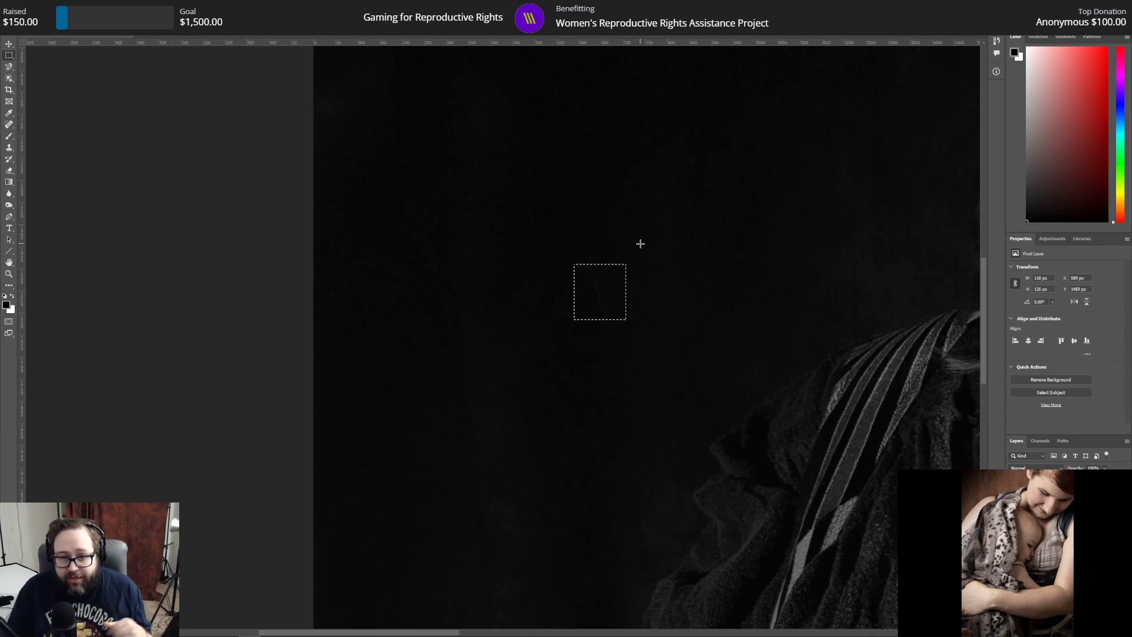
# Step: Deselect the small rectangle and cover the faint scratch in the dark backdrop beside the shoulder with the Clone Stamp
pyautogui.scroll(1, 707, 347)
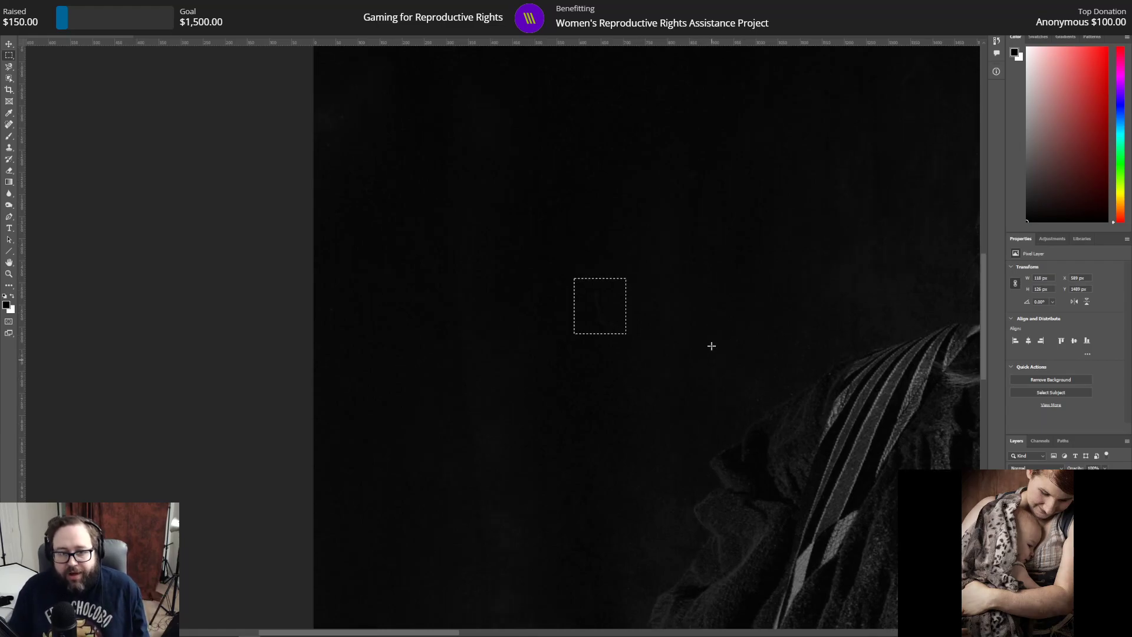
pyautogui.click(8, 146)
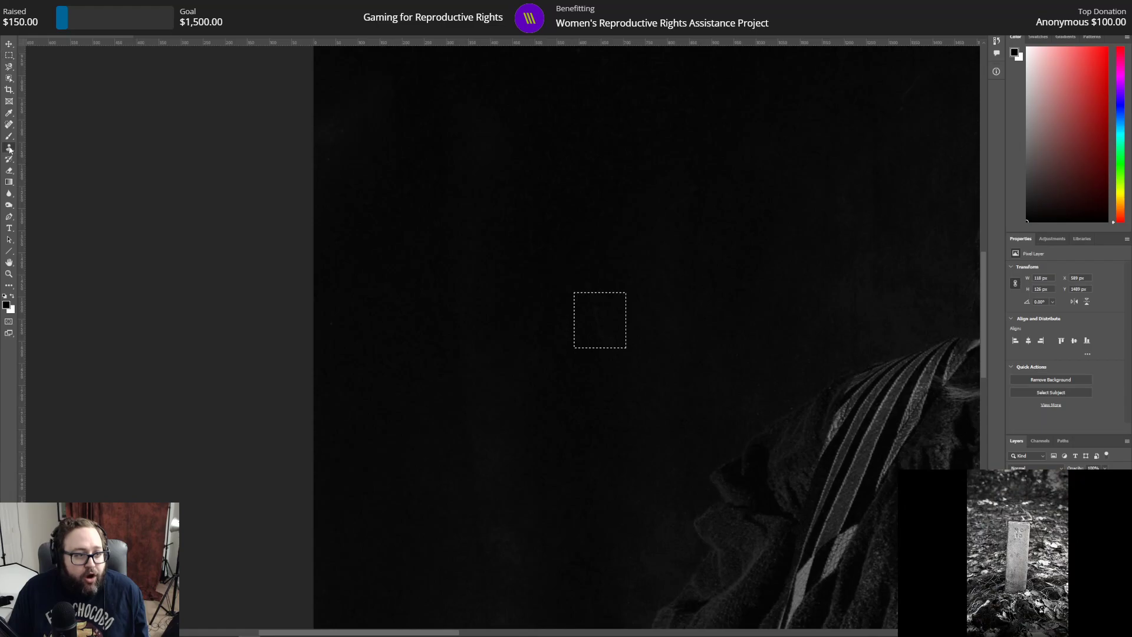
pyautogui.click(8, 55)
pyautogui.click(518, 171)
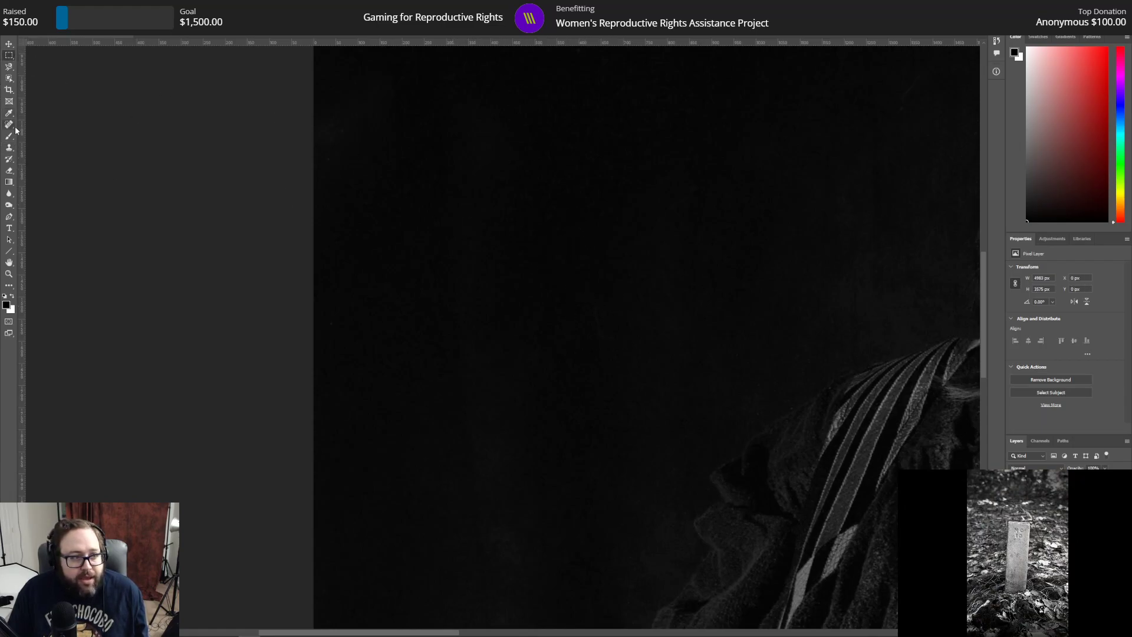
pyautogui.click(13, 149)
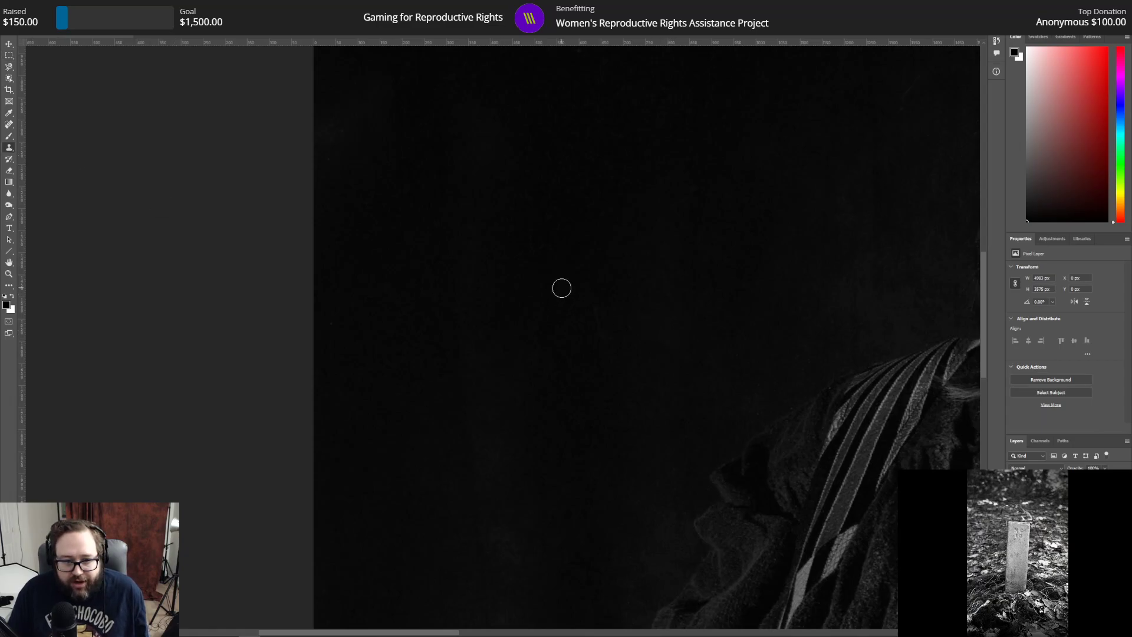
pyautogui.keyDown('alt'); pyautogui.click(560, 292); pyautogui.keyUp('alt')
pyautogui.moveTo(591, 308); pyautogui.dragTo(610, 353)
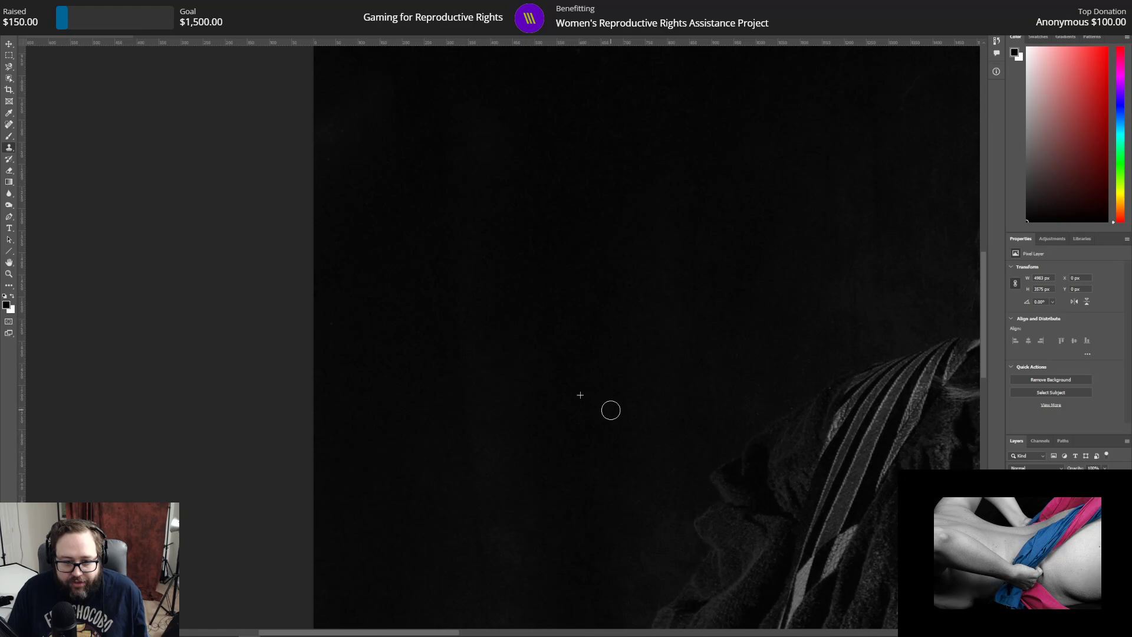
pyautogui.click(627, 347)
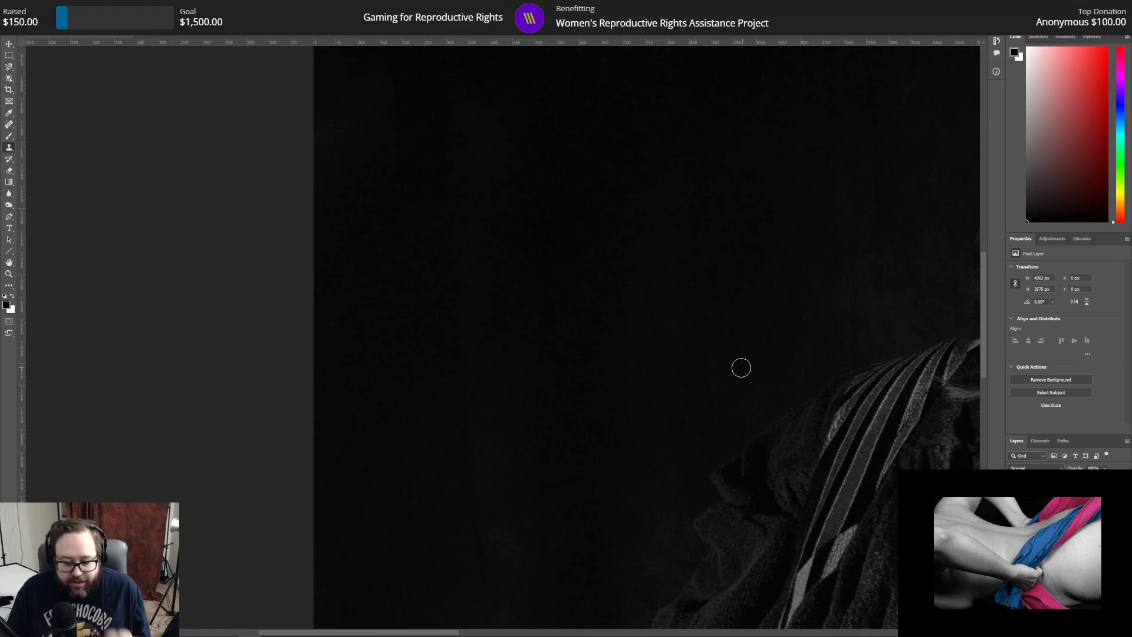
# Step: Examine the backdrop from the shoulder down past the open hand to the image's lower edge for remaining dust and scratches
pyautogui.scroll(-1, 656, 412)
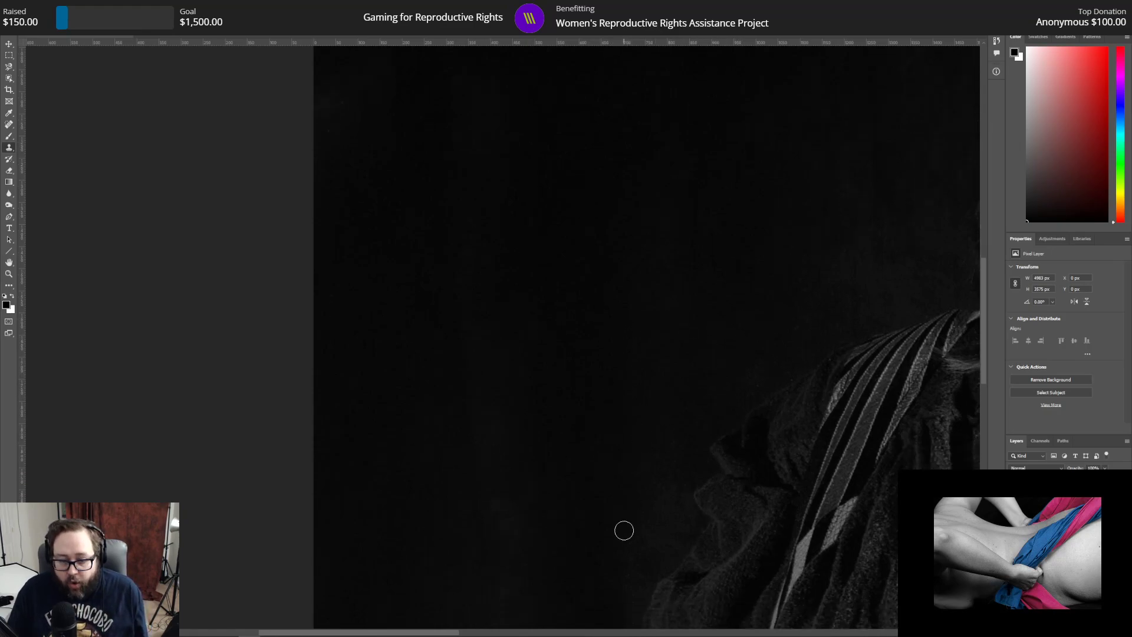
pyautogui.scroll(-1, 624, 531)
pyautogui.scroll(-2, 623, 507)
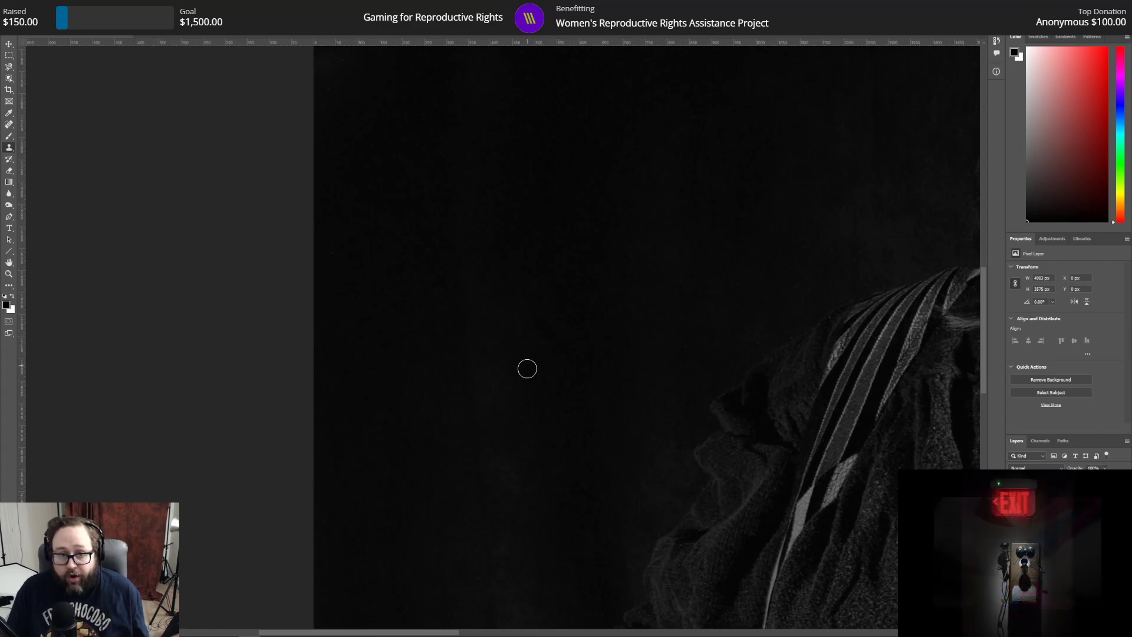
pyautogui.scroll(-2, 522, 386)
pyautogui.scroll(-2, 517, 402)
pyautogui.scroll(-2, 514, 398)
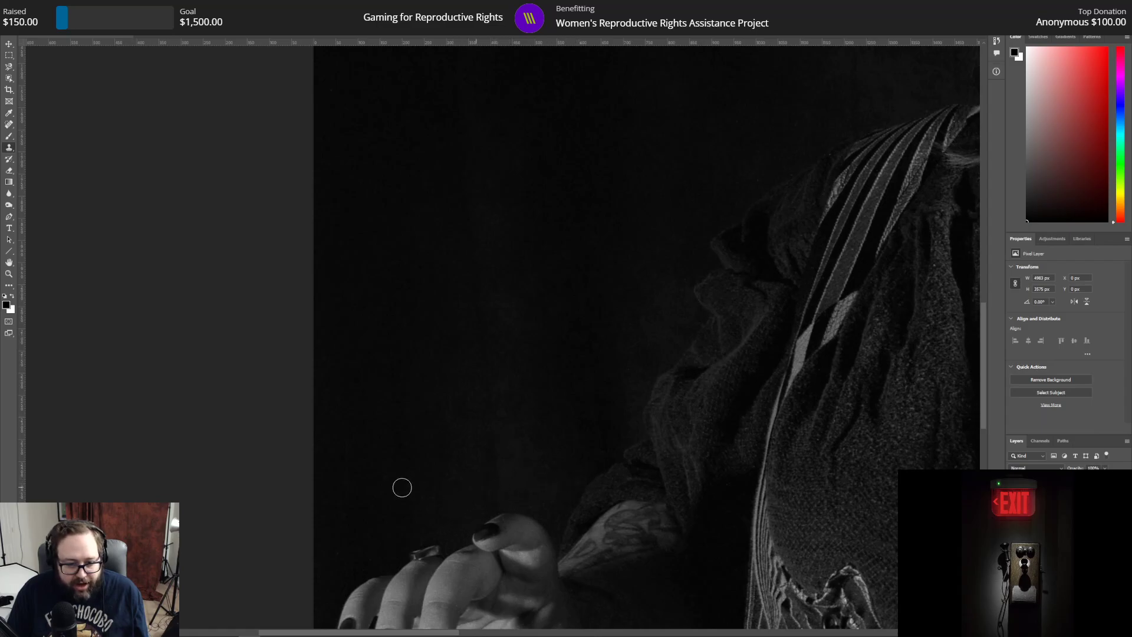
pyautogui.scroll(-5, 356, 483)
pyautogui.scroll(-10, 357, 479)
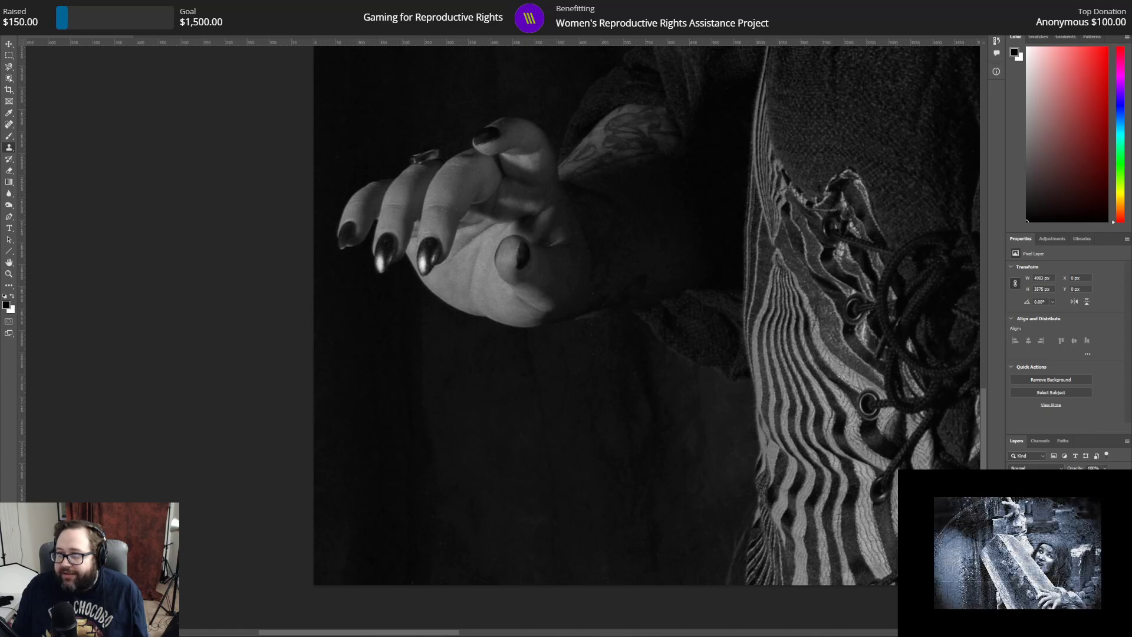
pyautogui.moveTo(1131, 80); pyautogui.dragTo(529, 3)
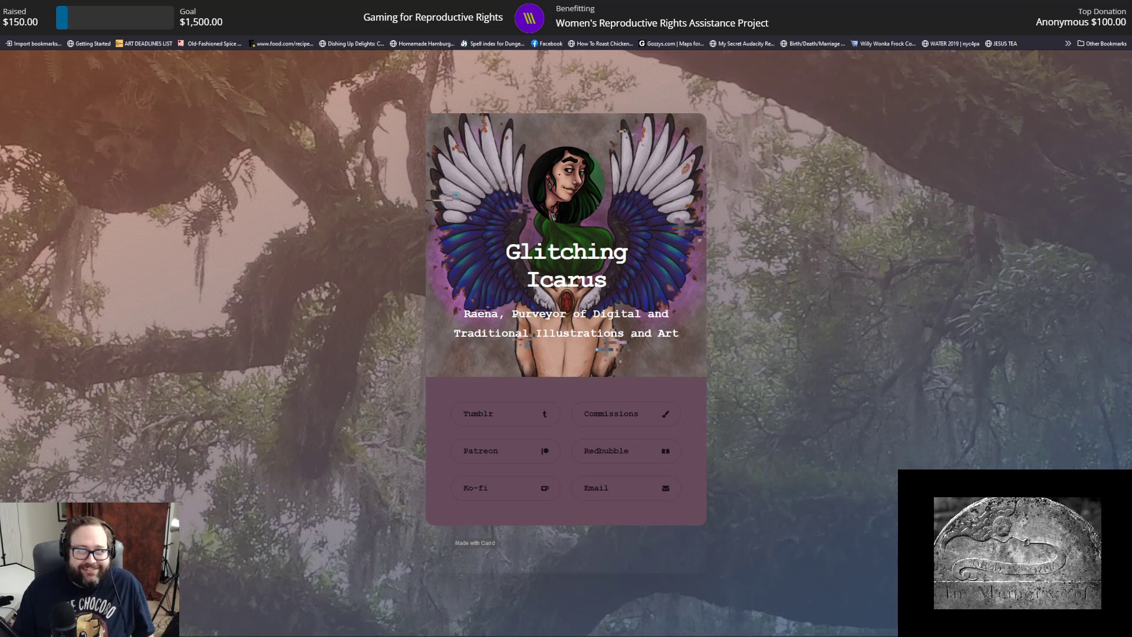
pyautogui.hotkey('alt', 'Tab')
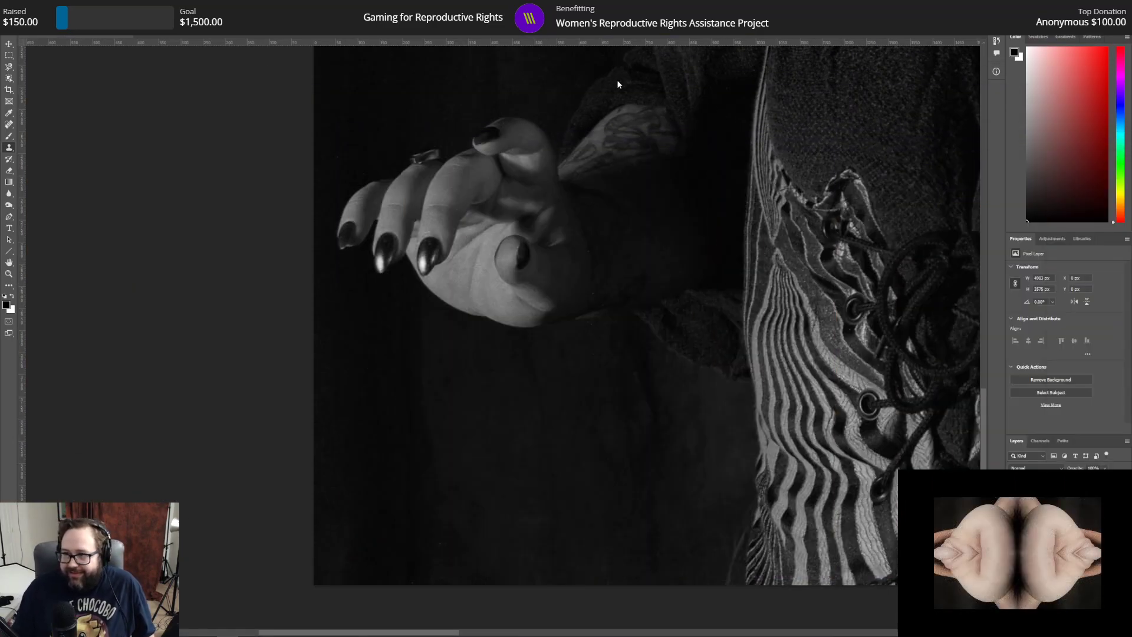
# Step: Clone Stamp away the light curl beside the hair under the hat brim and the white scratch on the cheek near the eye
pyautogui.scroll(3, 600, 405)
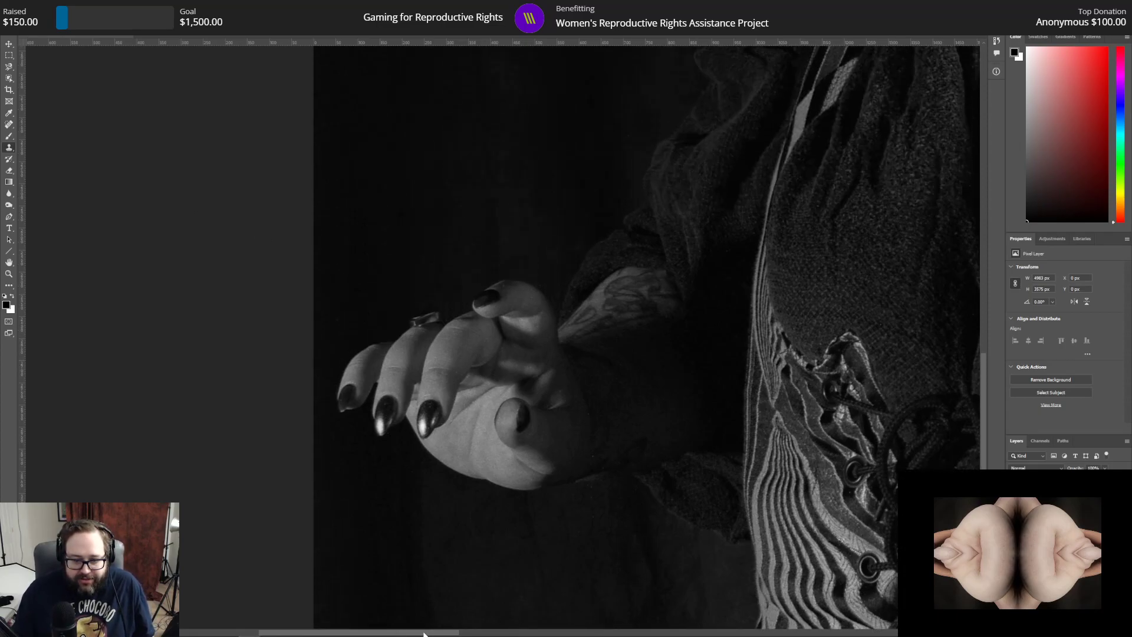
pyautogui.moveTo(421, 632); pyautogui.dragTo(575, 632)
pyautogui.scroll(6, 600, 529)
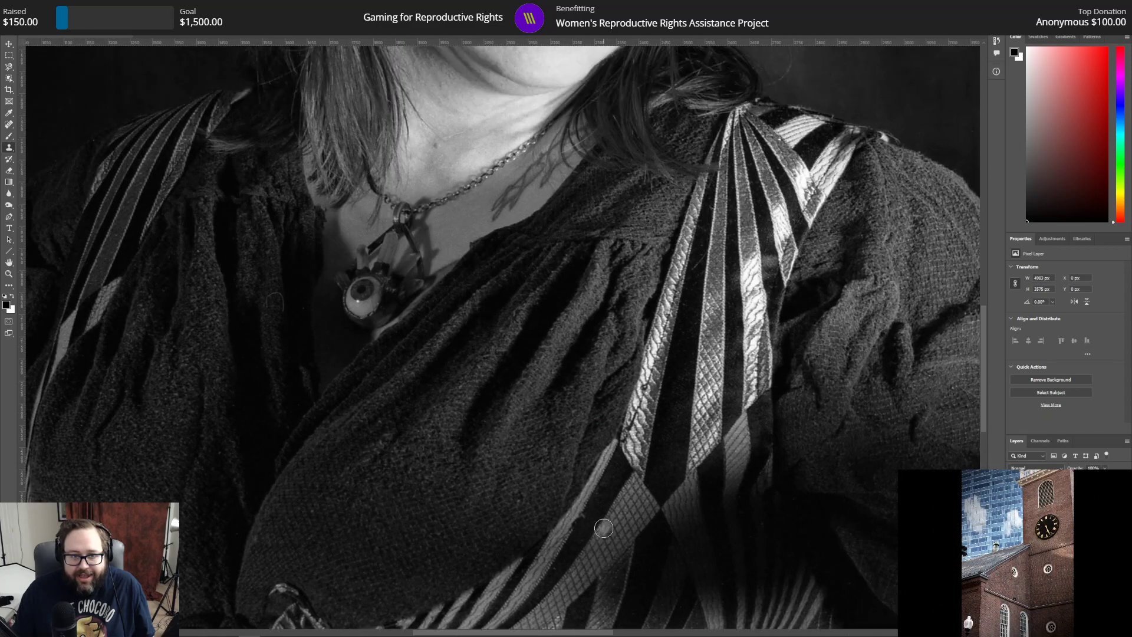
pyautogui.scroll(6, 600, 528)
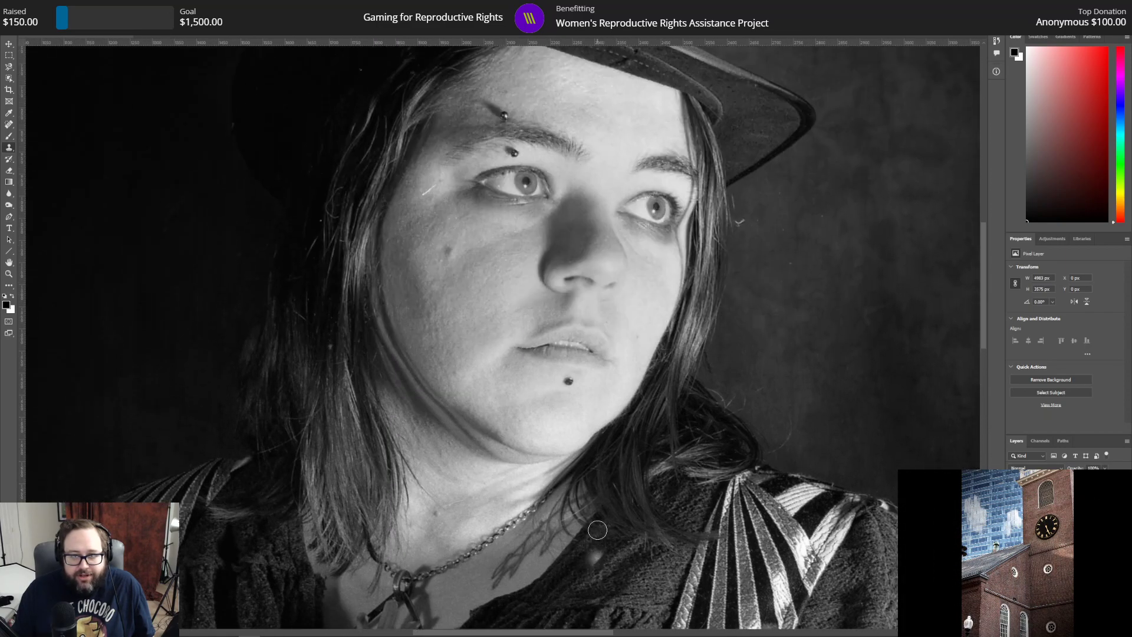
pyautogui.scroll(2, 597, 529)
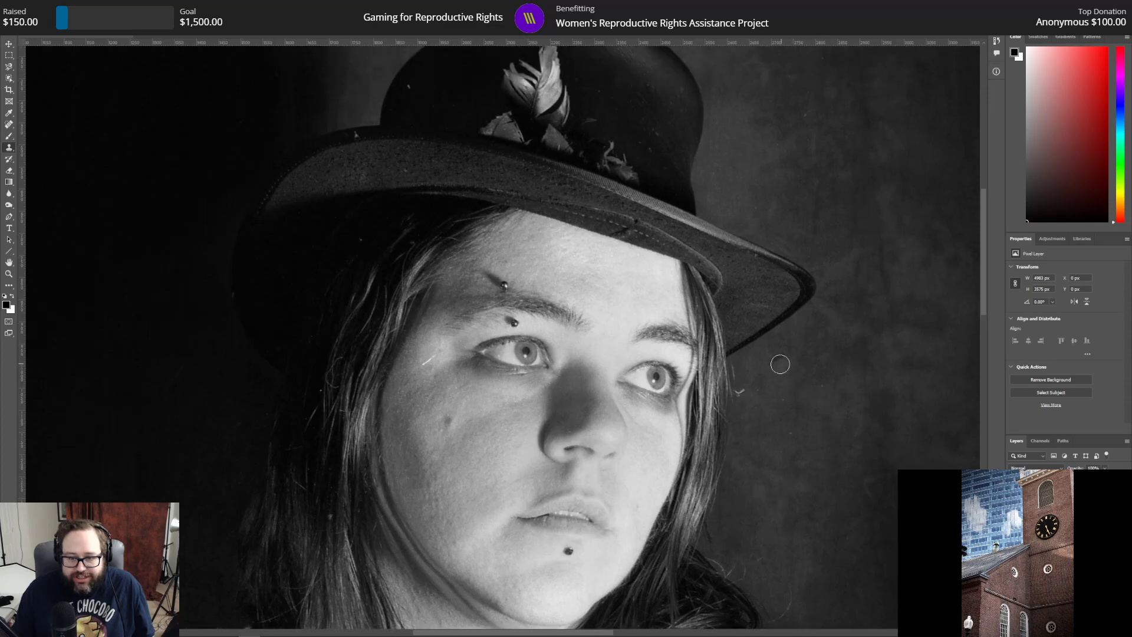
pyautogui.click(31, 6)
pyautogui.click(44, 20)
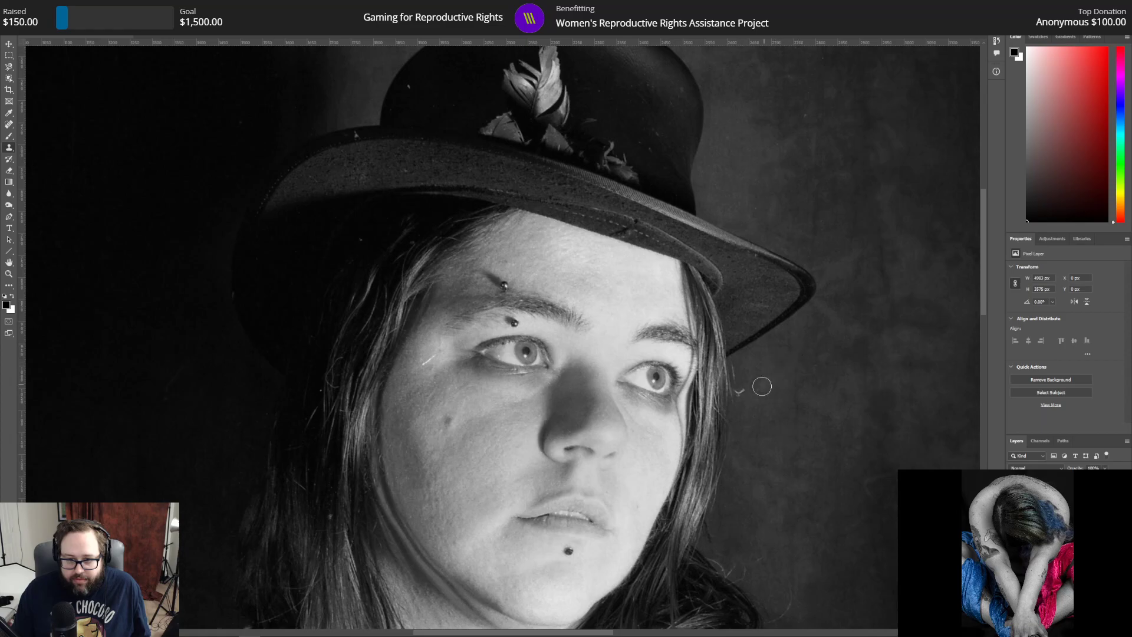
pyautogui.click(742, 390)
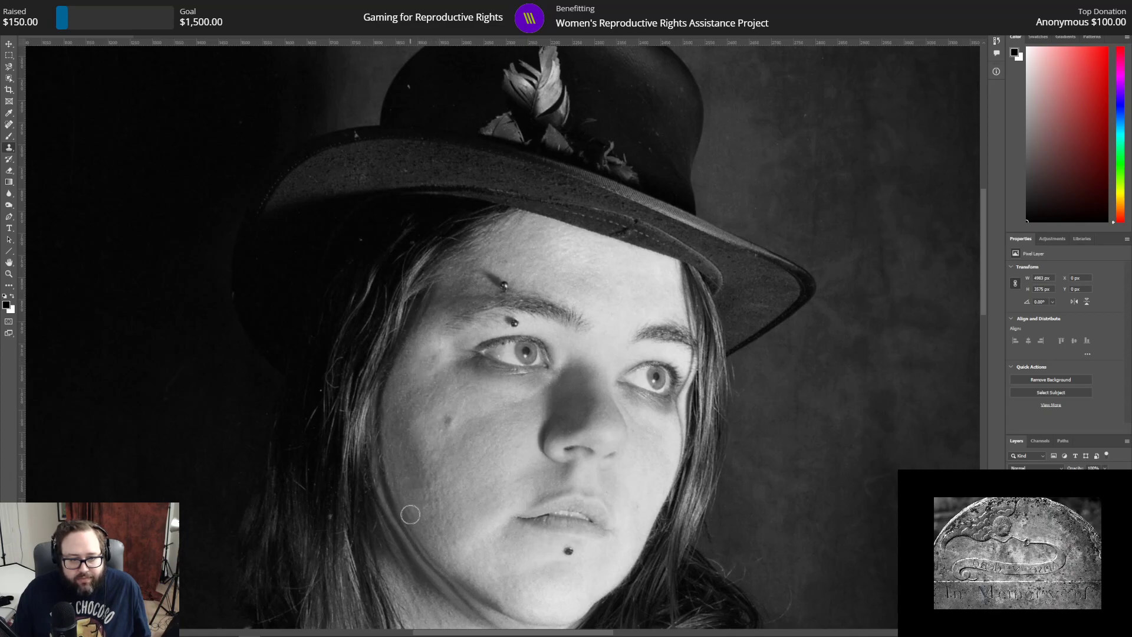
# Step: Undo the last Clone Stamp retouch on the cheek near the eye
pyautogui.click(31, 6)
pyautogui.click(31, 6)
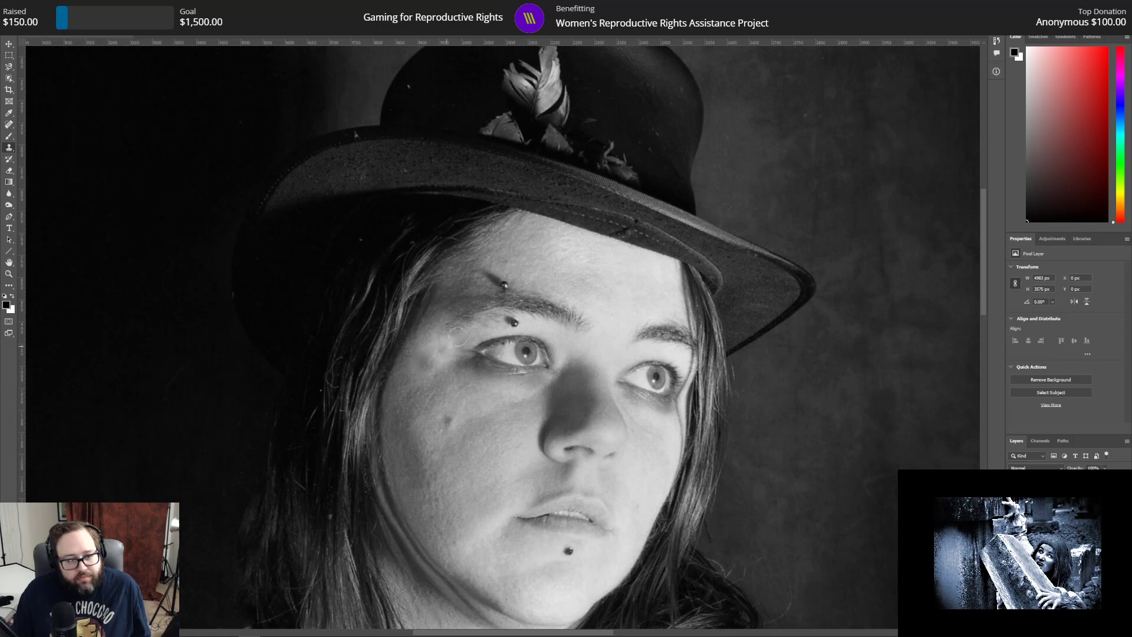
pyautogui.click(31, 6)
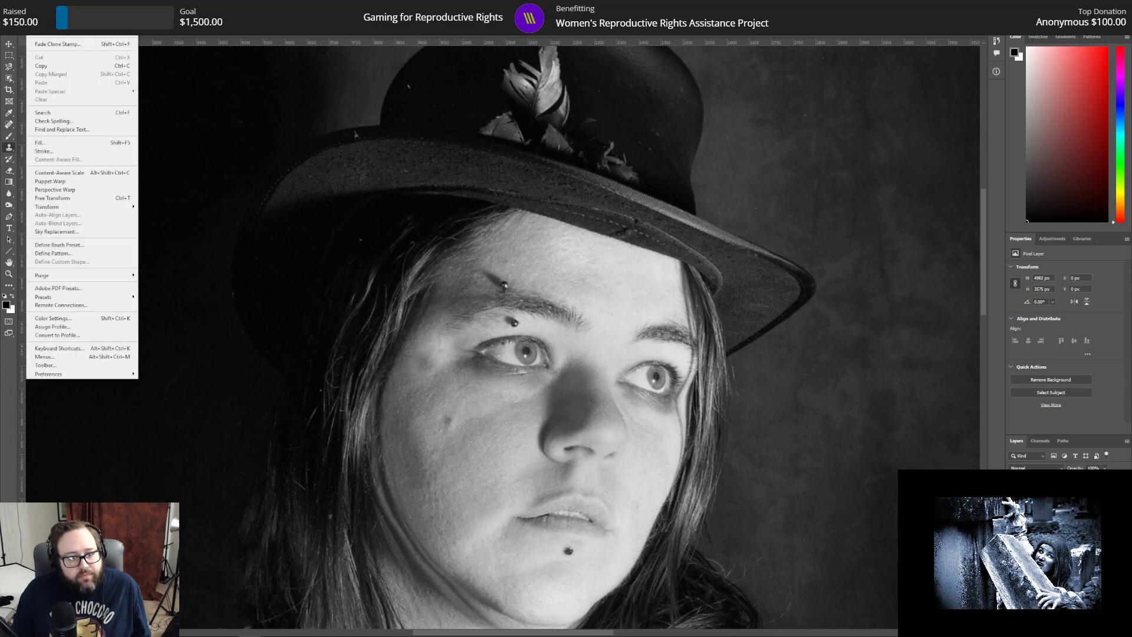
pyautogui.click(53, 14)
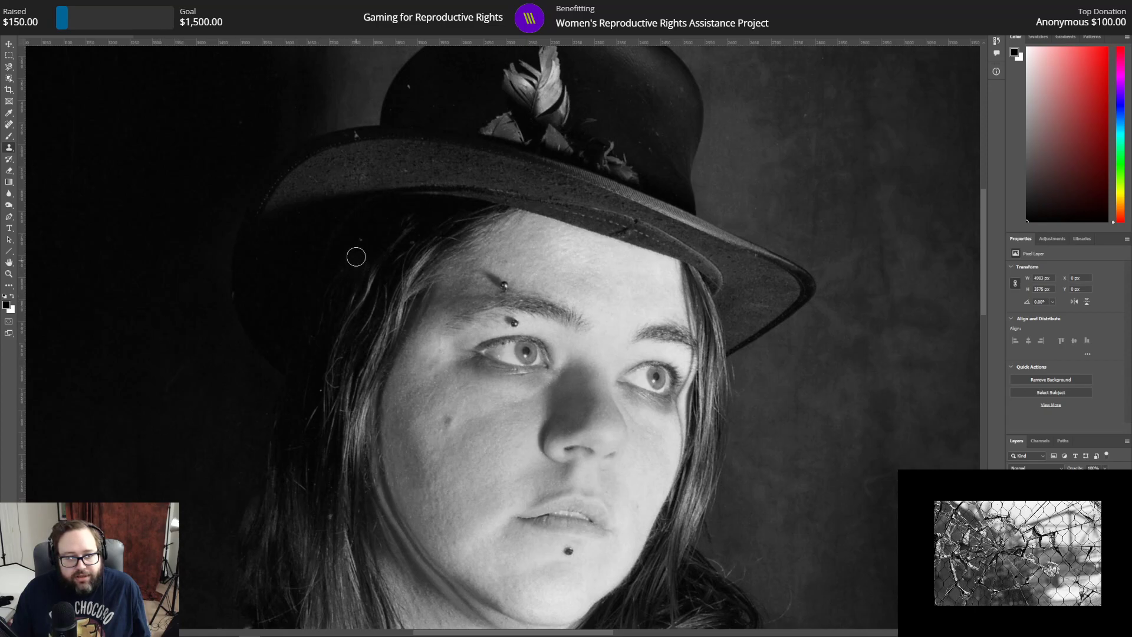
# Step: Examine the hat, face, hair and surrounding backdrop for remaining specks and scratches
pyautogui.scroll(4, 259, 322)
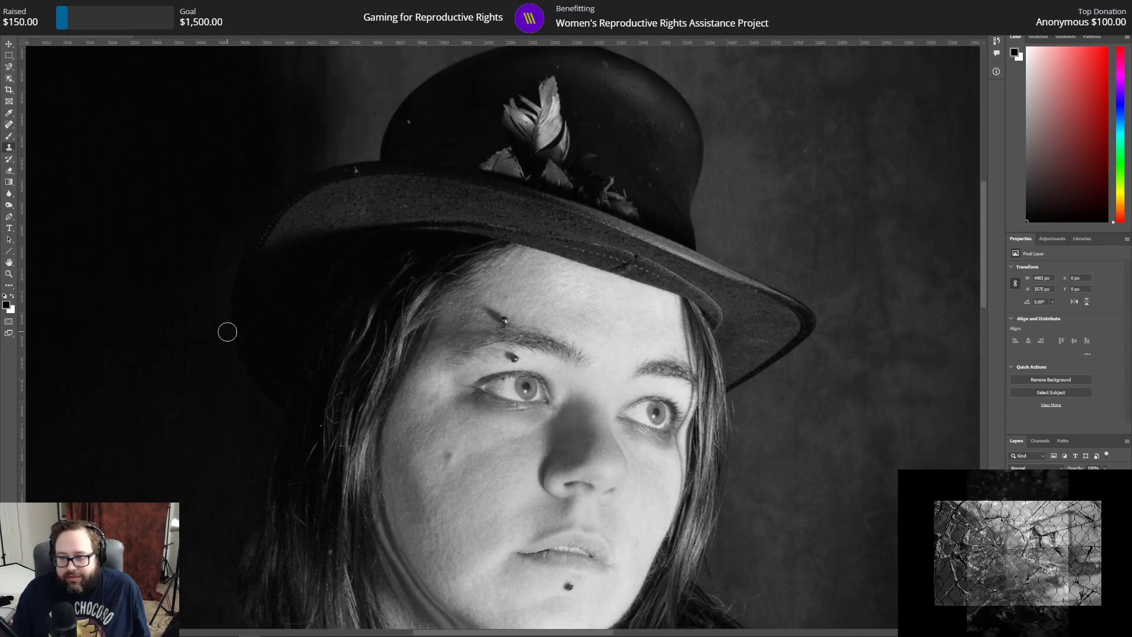
pyautogui.scroll(2, 230, 327)
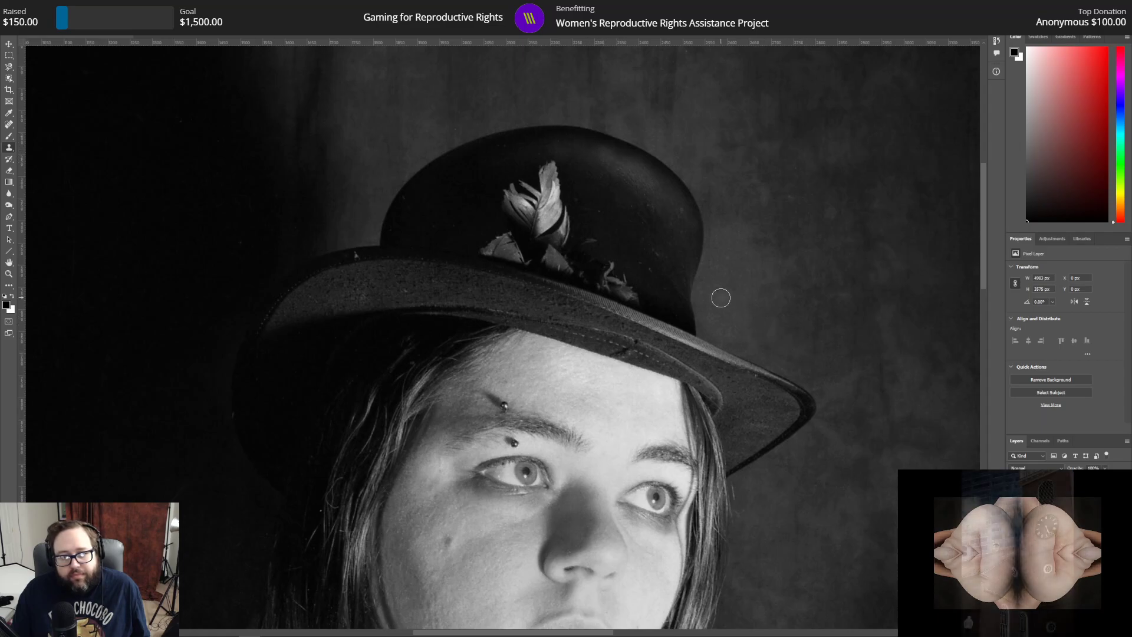
pyautogui.scroll(-2, 284, 528)
pyautogui.scroll(-3, 285, 528)
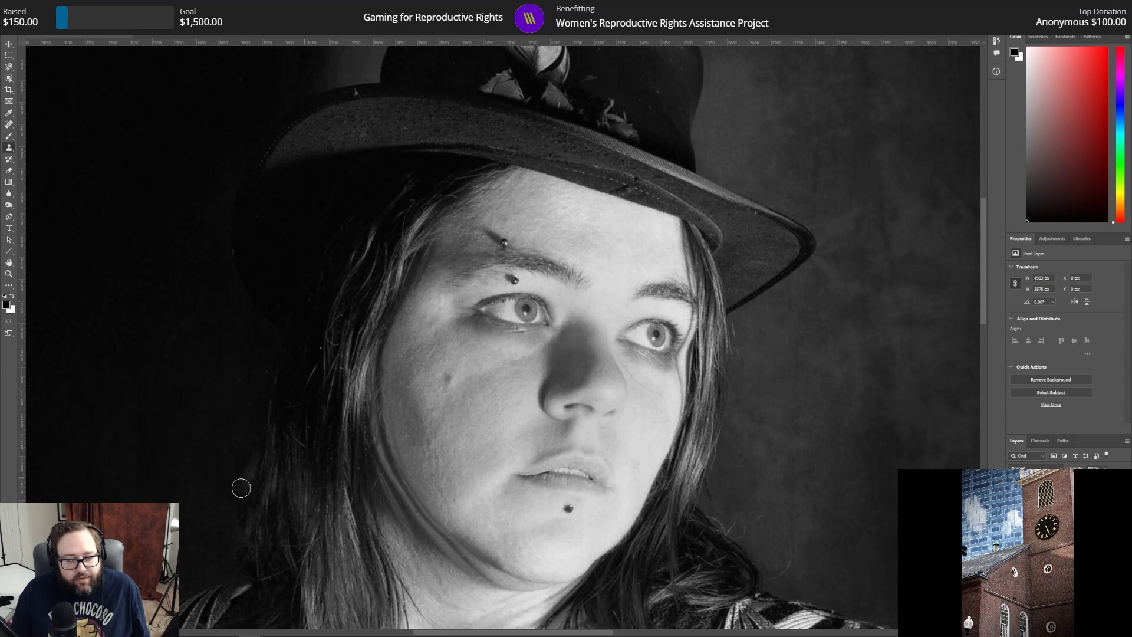
pyautogui.scroll(-2, 346, 513)
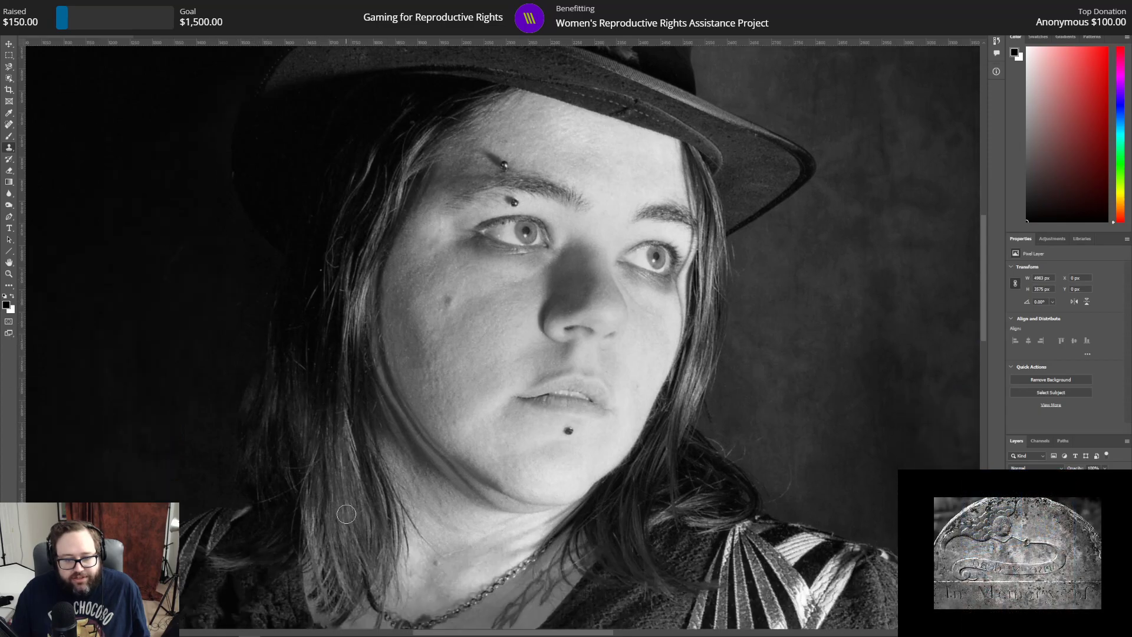
pyautogui.scroll(-3, 347, 513)
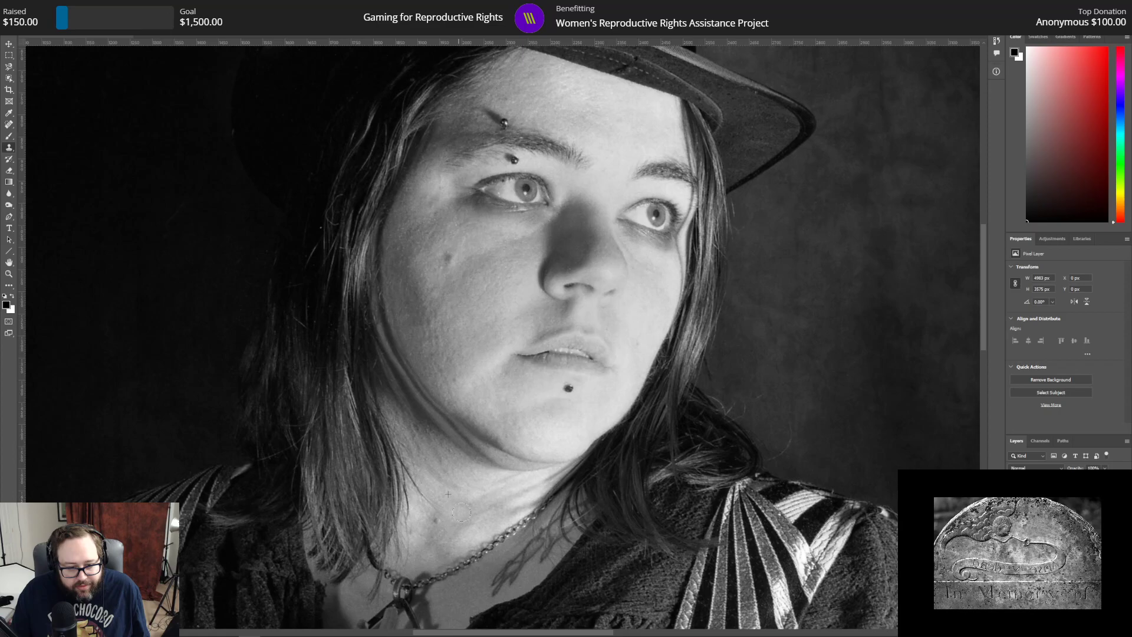
pyautogui.scroll(-3, 597, 515)
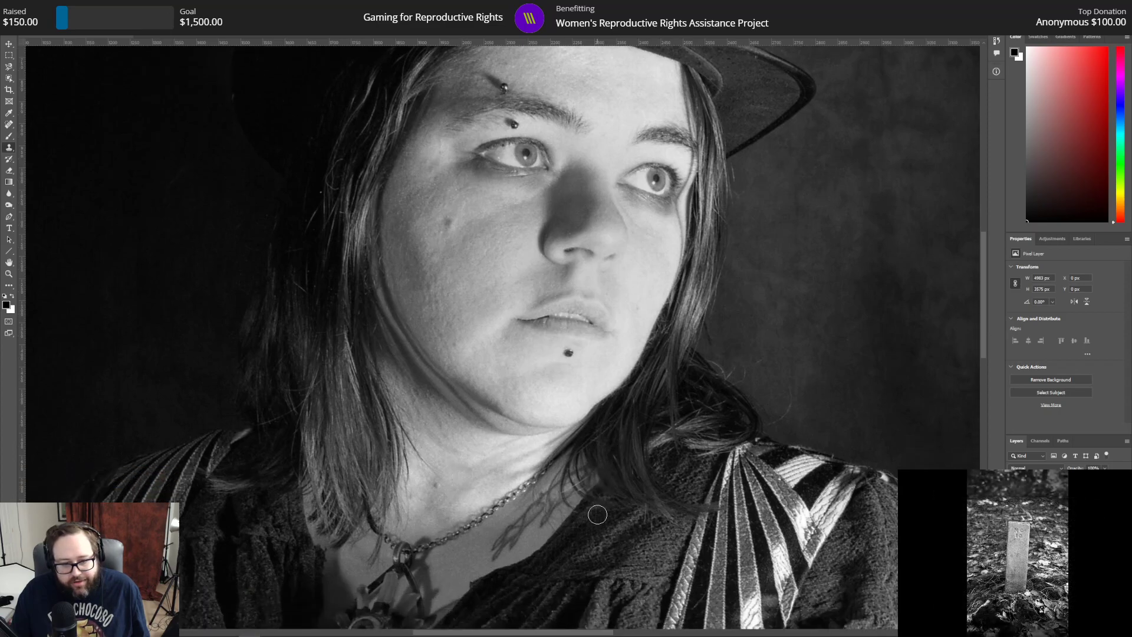
pyautogui.scroll(-2, 597, 514)
pyautogui.scroll(5, 534, 513)
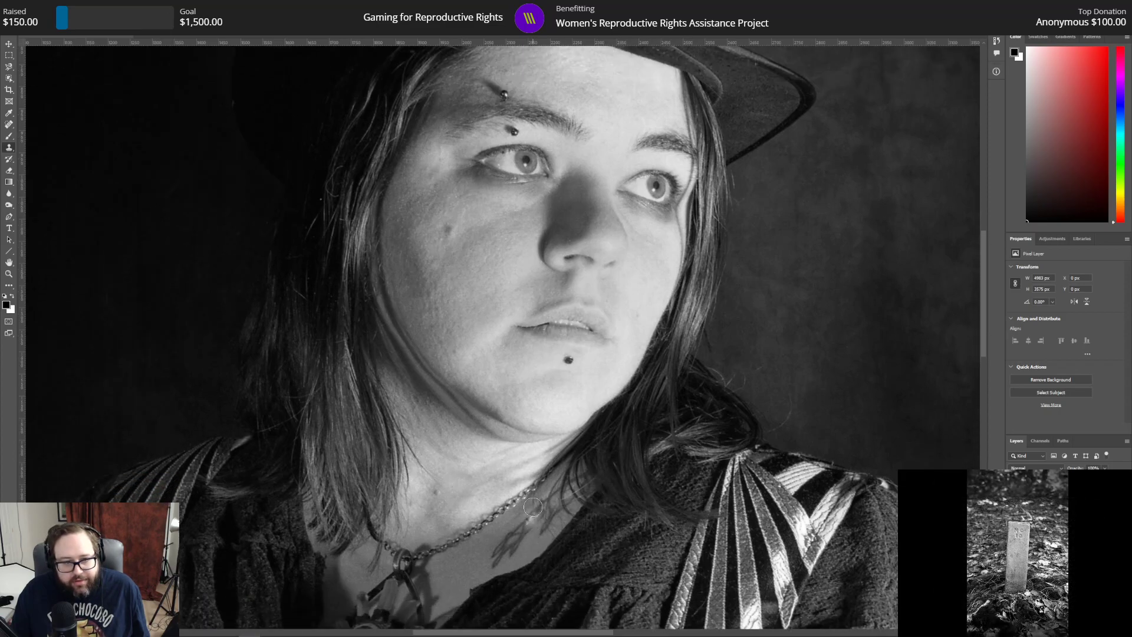
pyautogui.scroll(6, 534, 505)
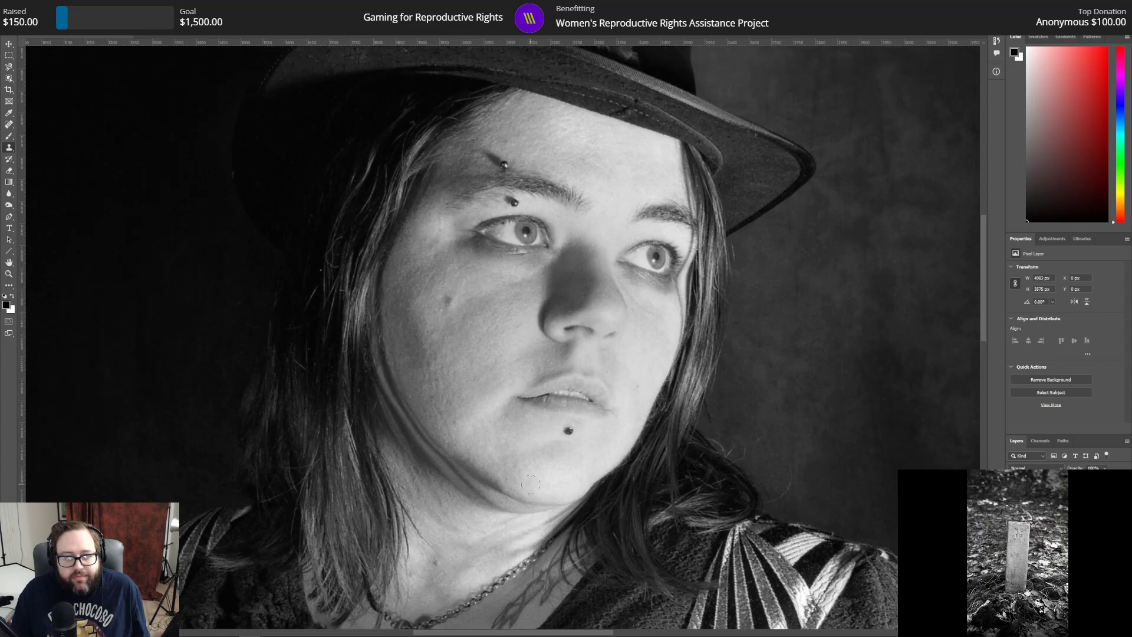
pyautogui.scroll(2, 530, 484)
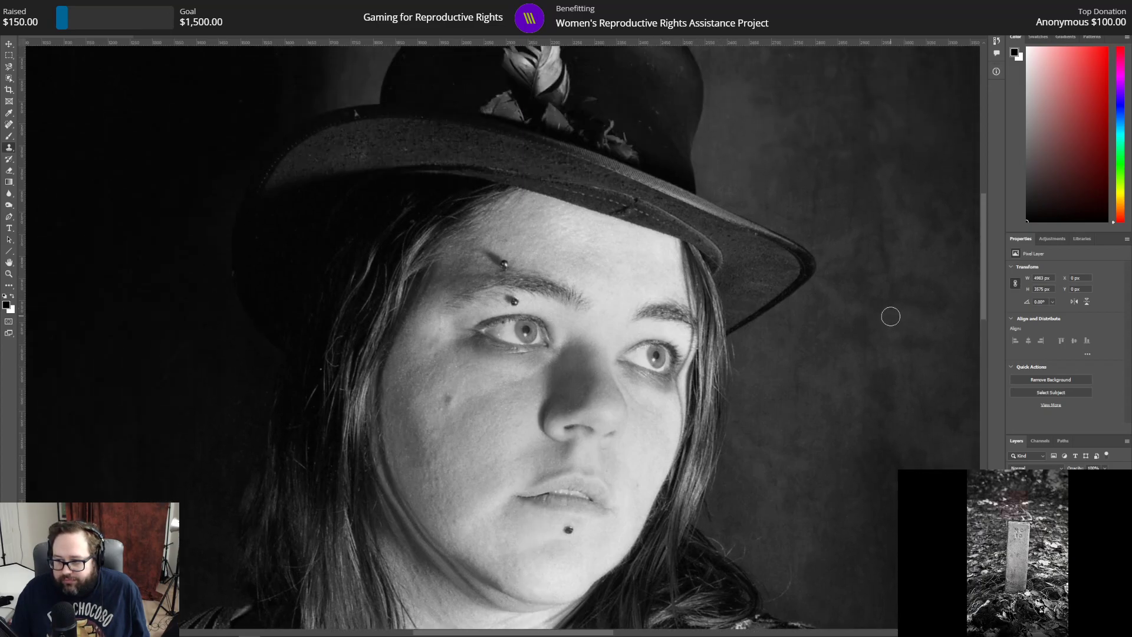
pyautogui.scroll(2, 811, 413)
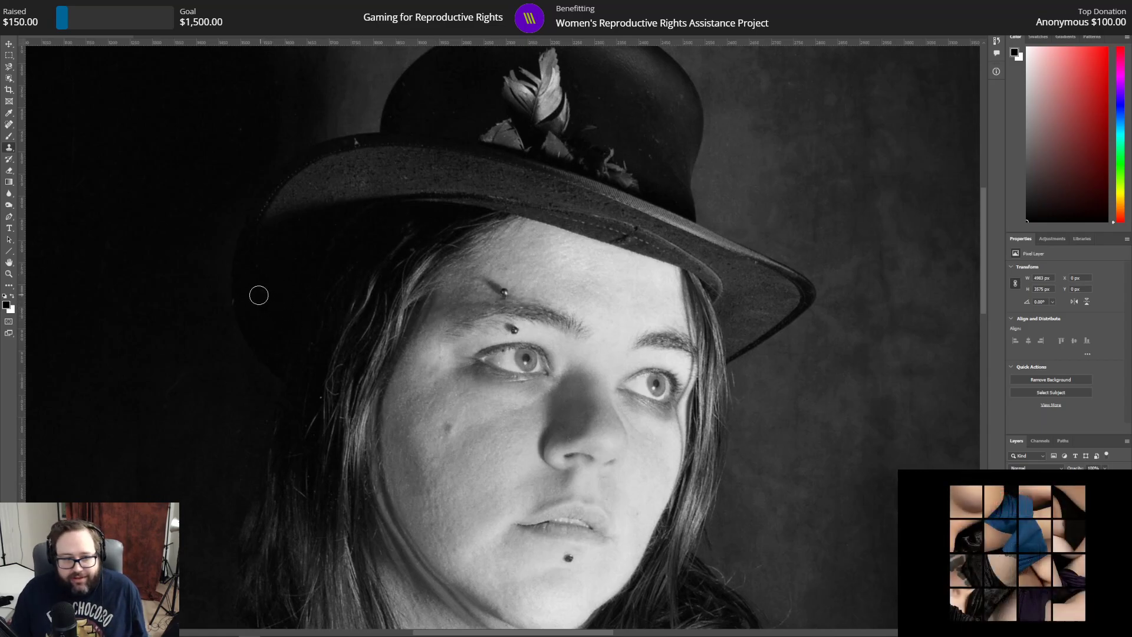
pyautogui.scroll(3, 787, 355)
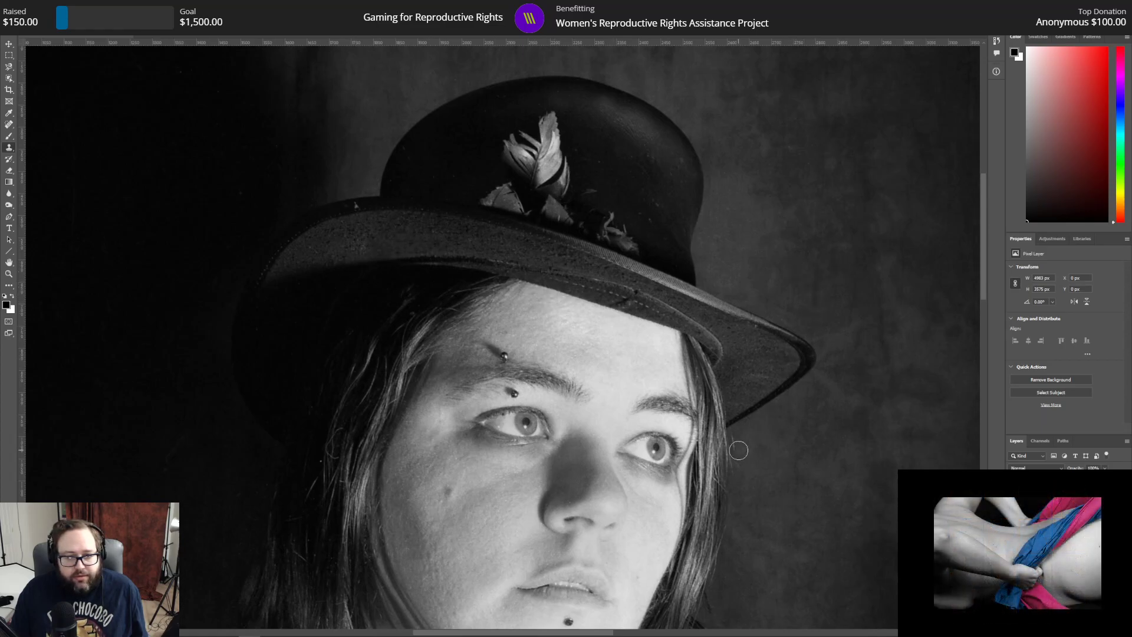
pyautogui.scroll(-2, 738, 450)
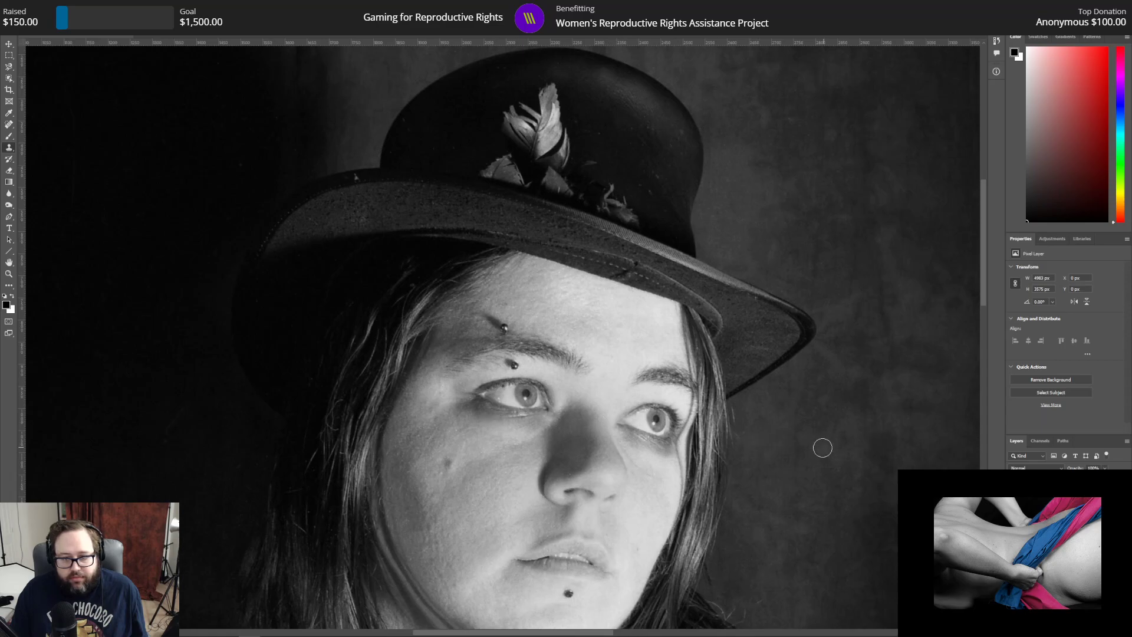
pyautogui.scroll(-5, 823, 448)
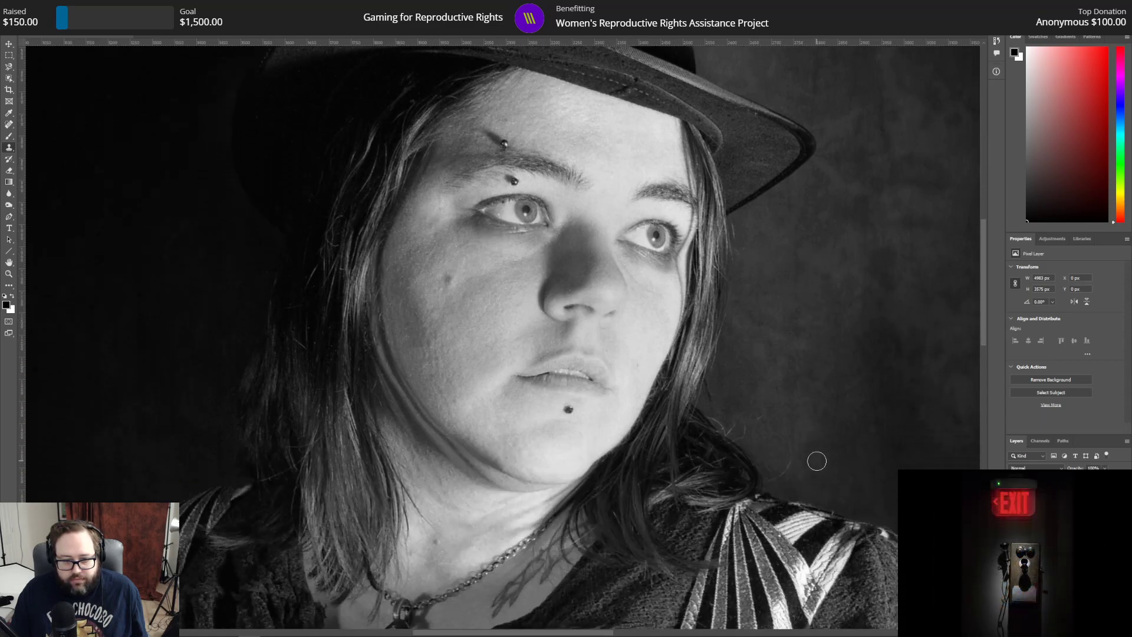
pyautogui.scroll(-1, 816, 461)
pyautogui.scroll(6, 816, 461)
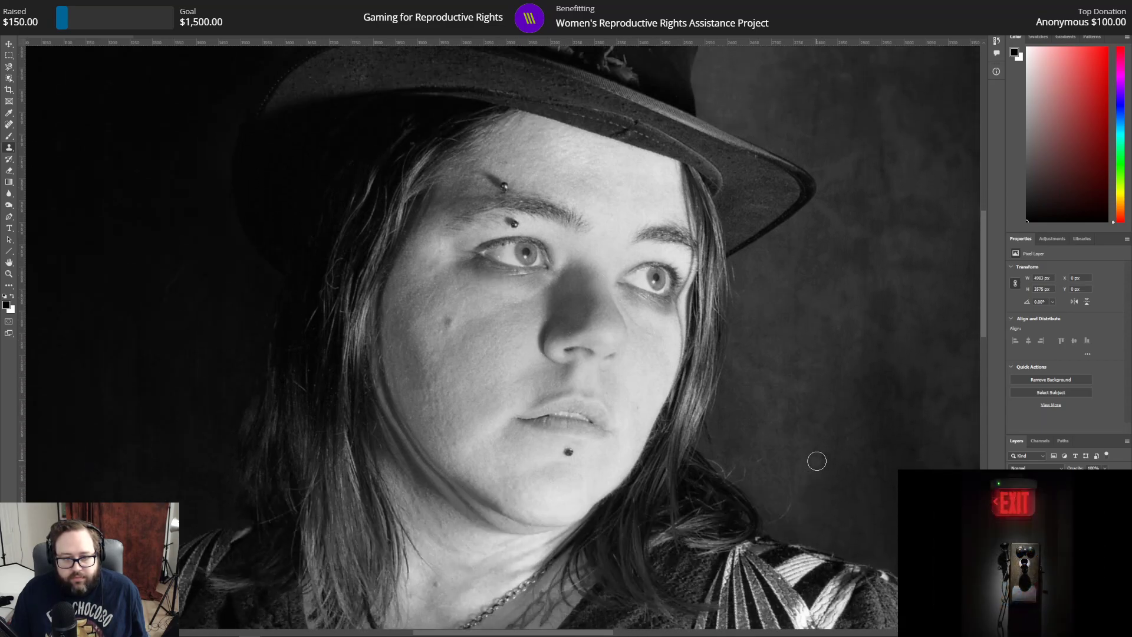
# Step: Examine the hat, brim and face up close and the whole black-and-white portrait for any remaining blemishes
pyautogui.scroll(3, 816, 461)
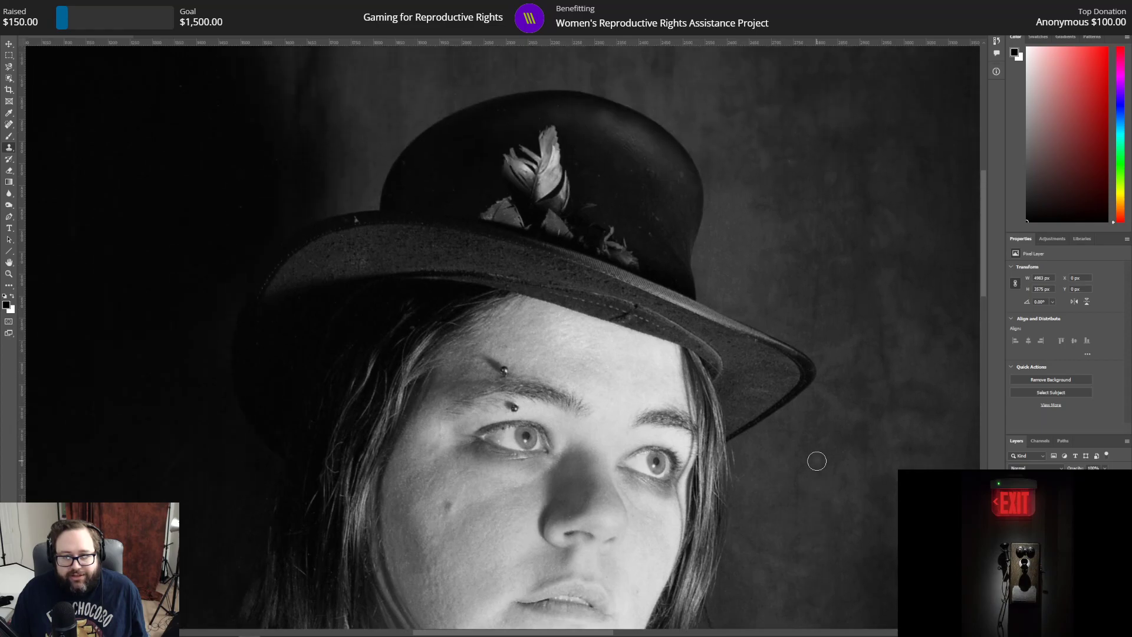
pyautogui.scroll(2, 816, 461)
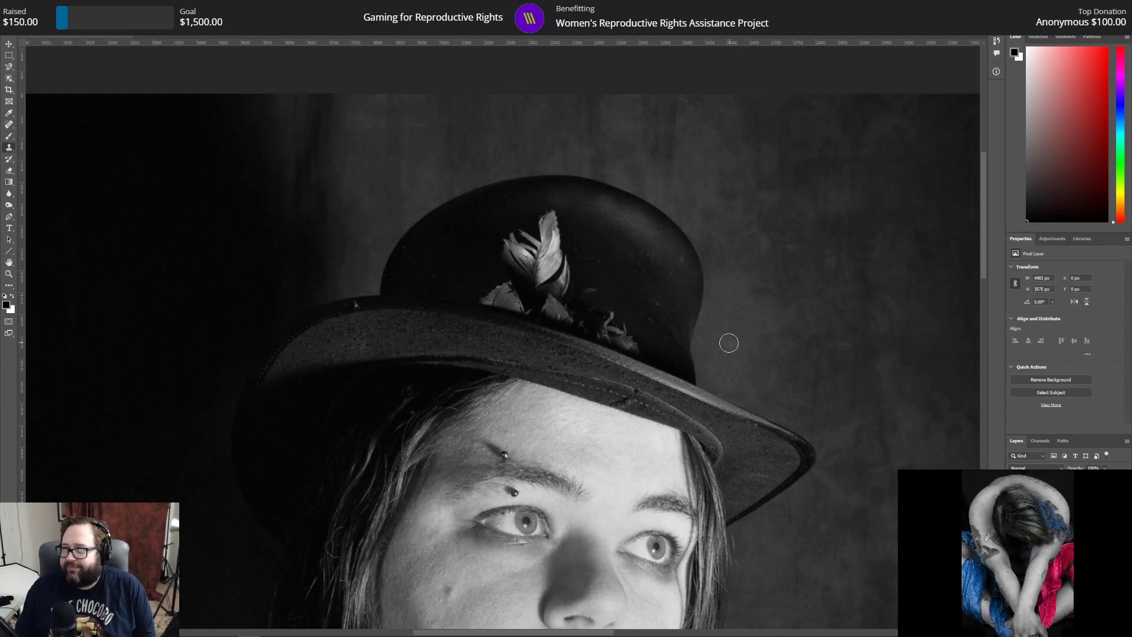
pyautogui.scroll(1, 816, 418)
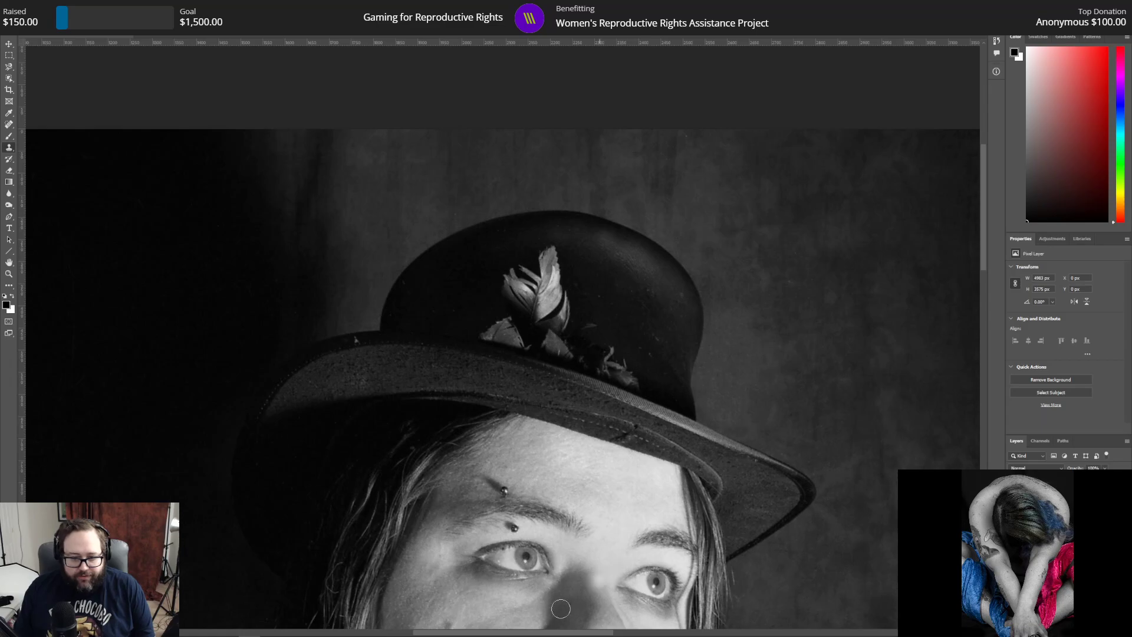
pyautogui.moveTo(552, 632); pyautogui.dragTo(514, 629)
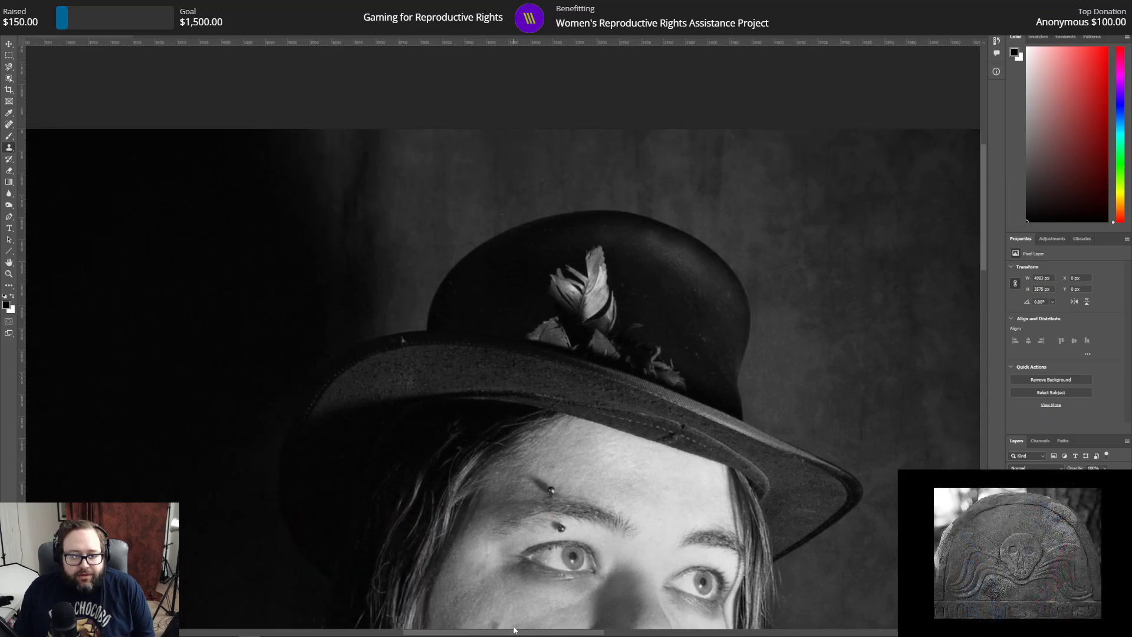
pyautogui.click(9, 273)
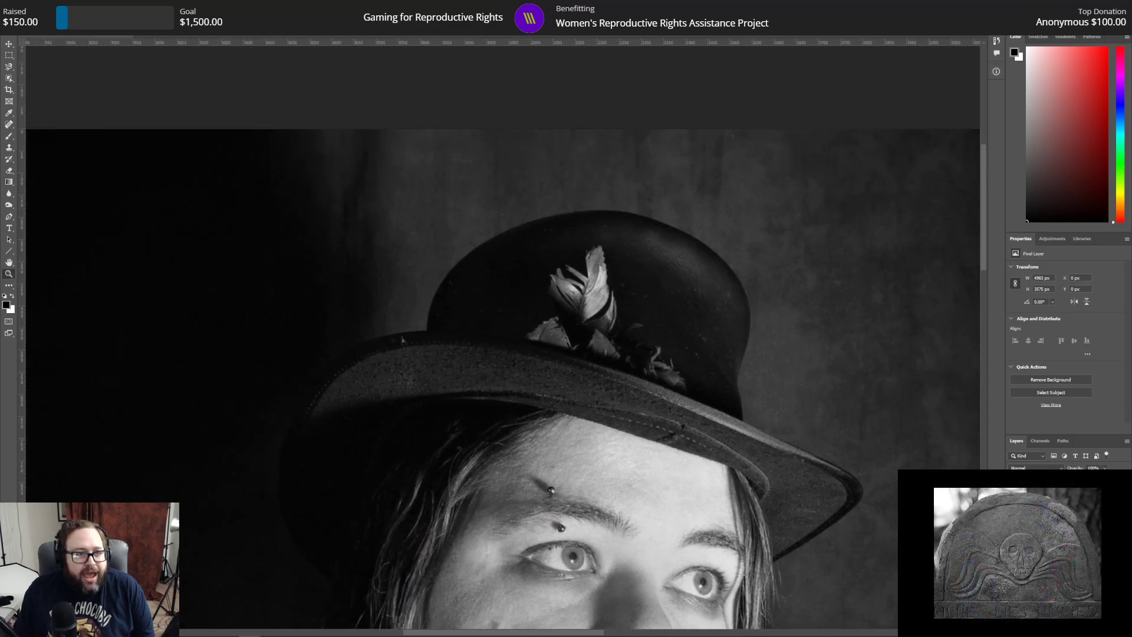
pyautogui.hotkey('ctrl', '0')
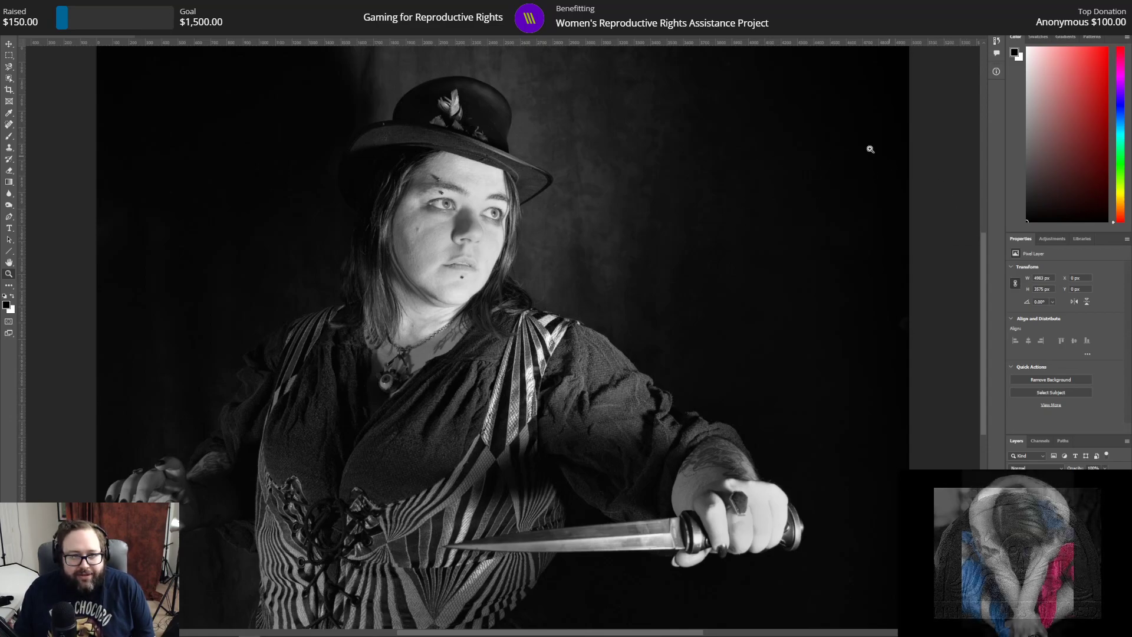
pyautogui.moveTo(371, 136); pyautogui.dragTo(394, 144)
pyautogui.scroll(3, 394, 145)
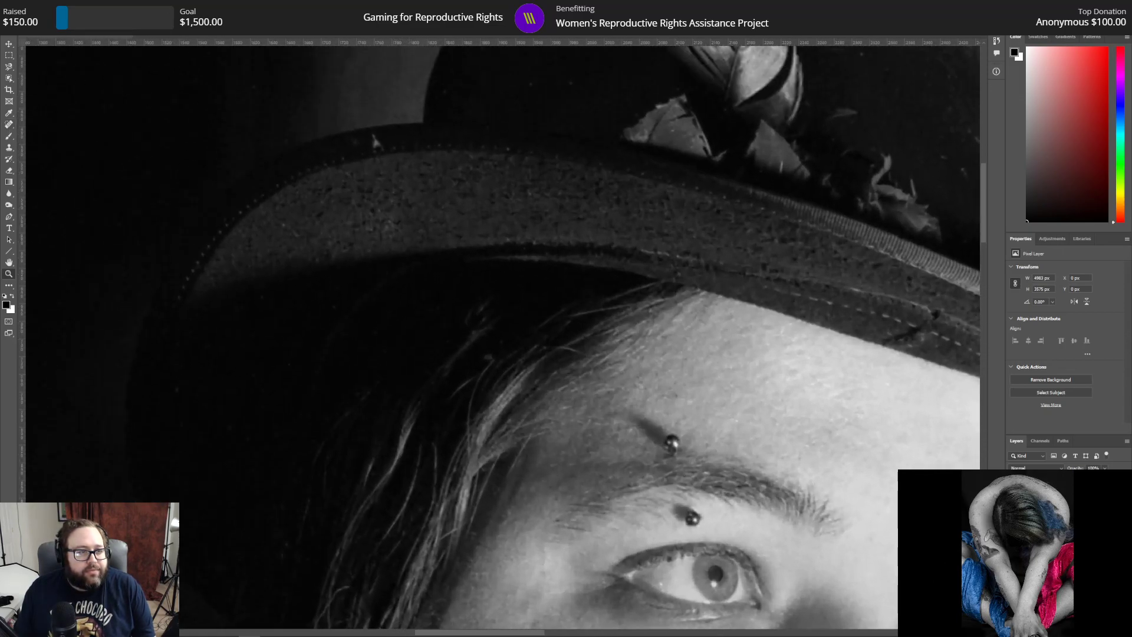
pyautogui.keyDown('alt'); pyautogui.click(273, 76); pyautogui.keyUp('alt')
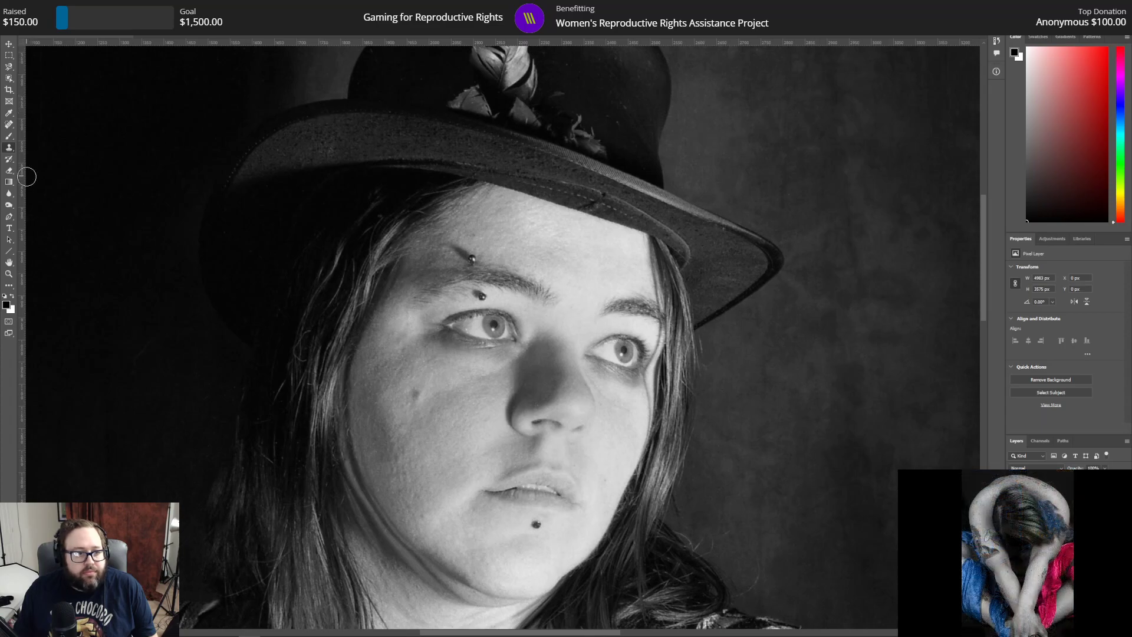
pyautogui.click(9, 273)
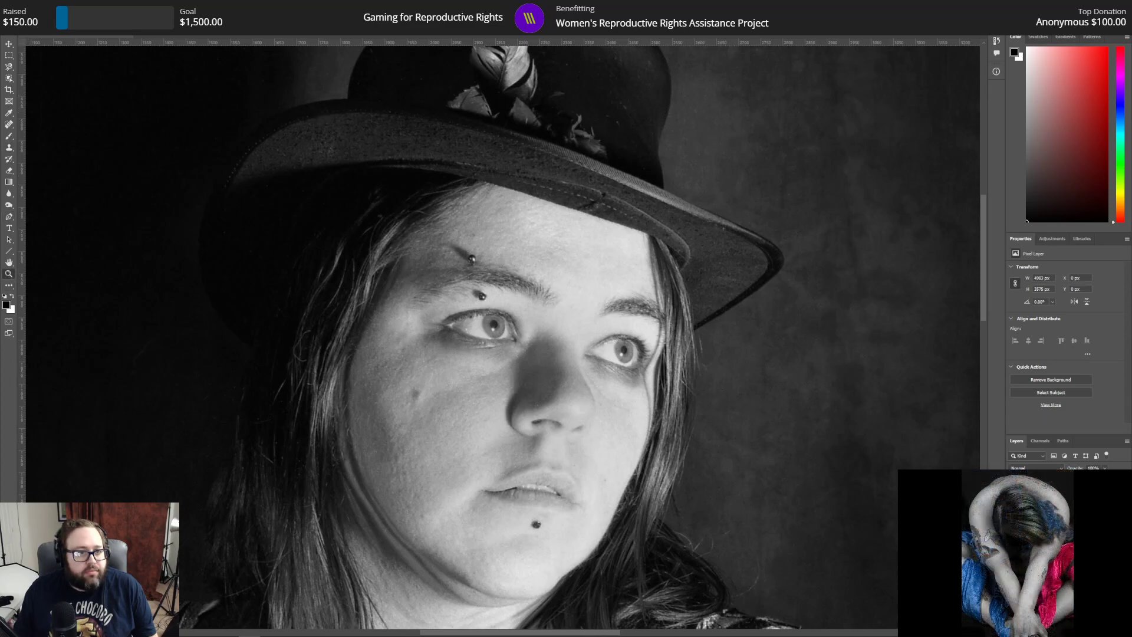
pyautogui.click(248, 24)
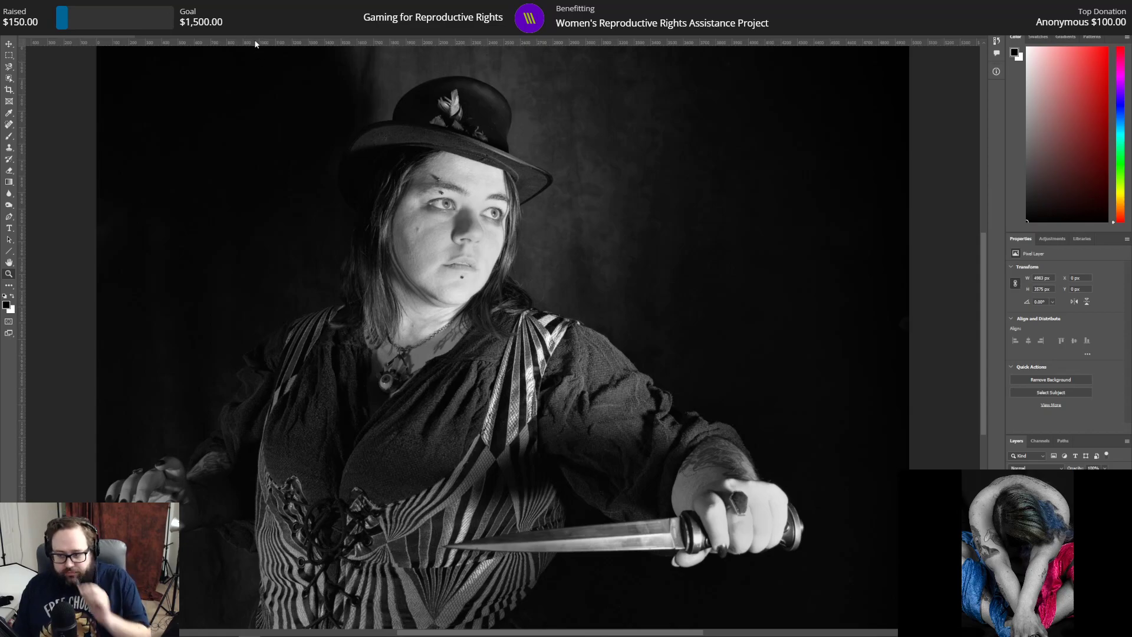
# Step: Open the colour portrait img_071.jpg and duplicate its Background layer as Background copy
pyautogui.click(1055, 507)
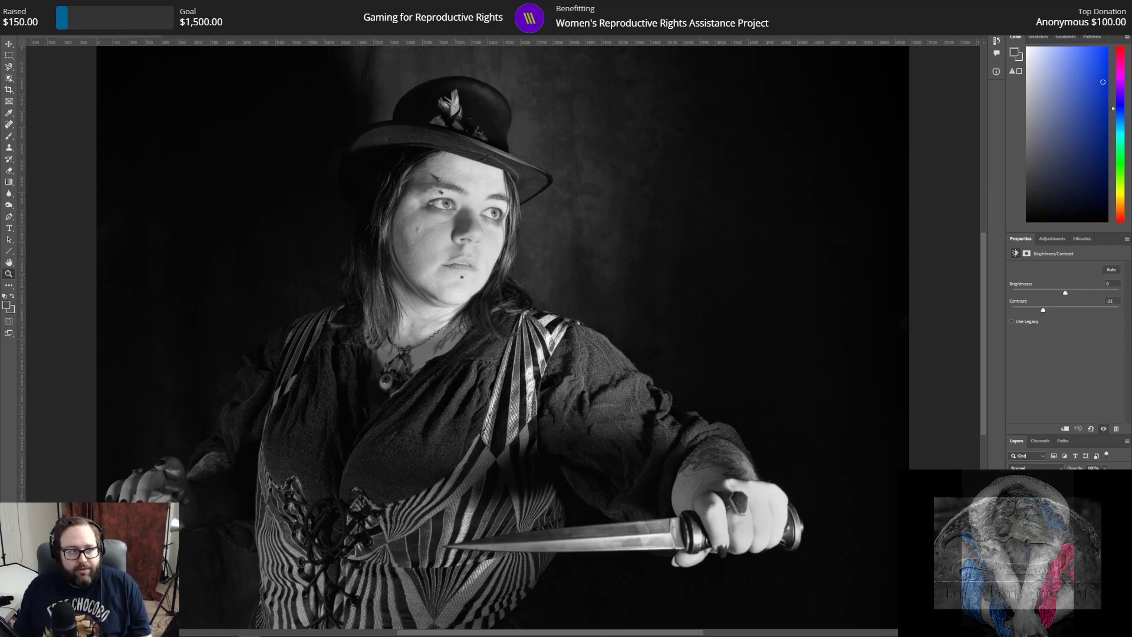
pyautogui.click(9, 27)
pyautogui.click(35, 103)
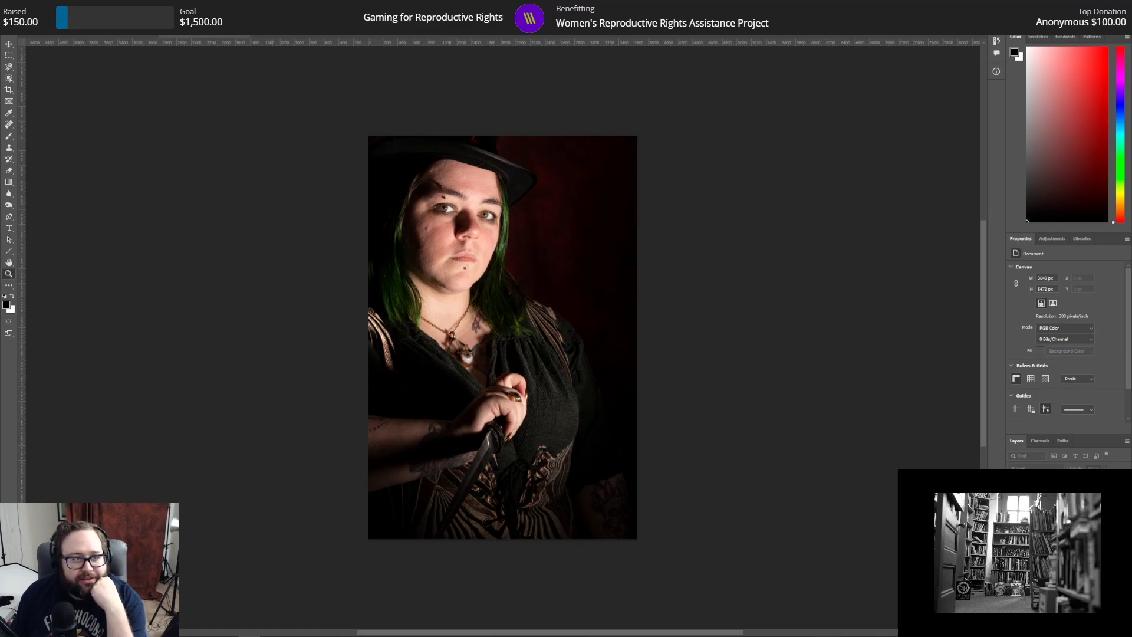
pyautogui.click(503, 333)
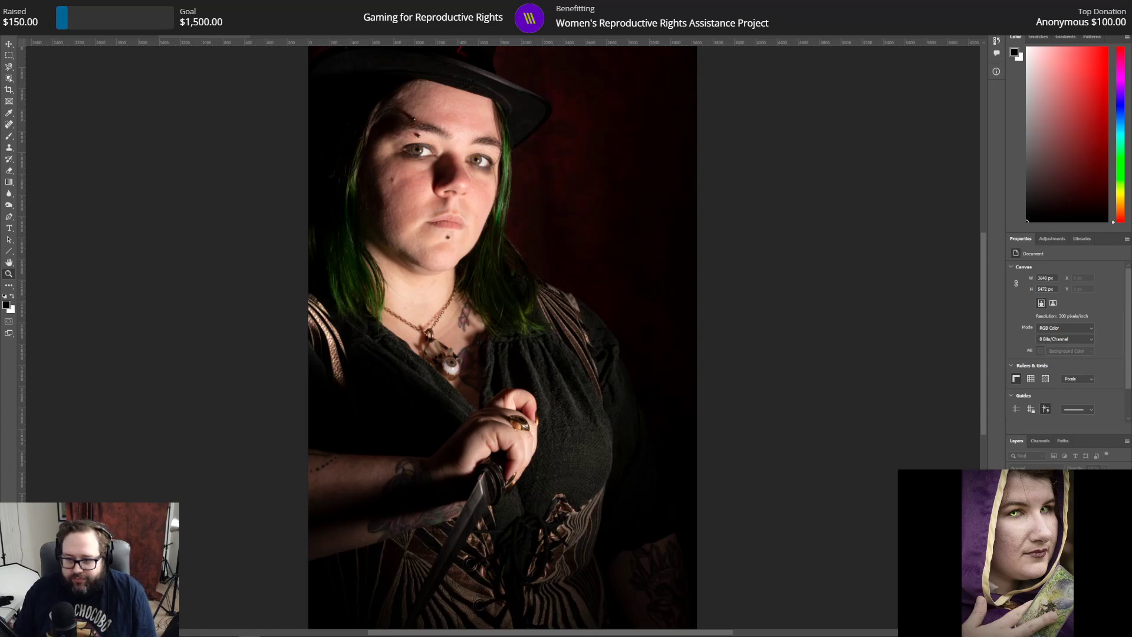
pyautogui.click(1026, 524)
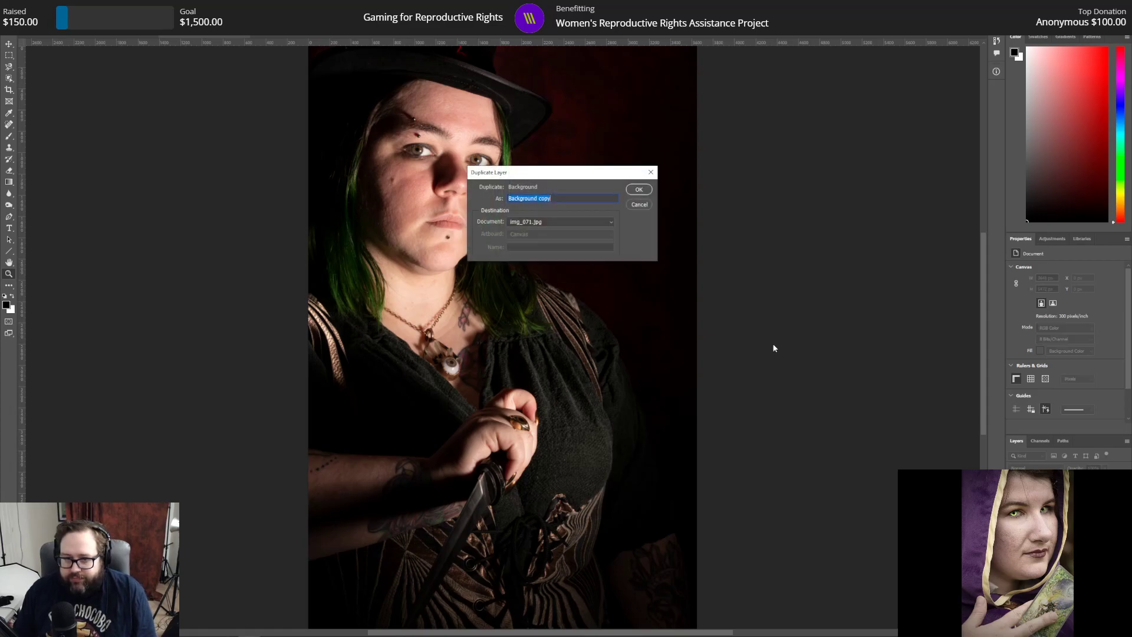
pyautogui.click(637, 189)
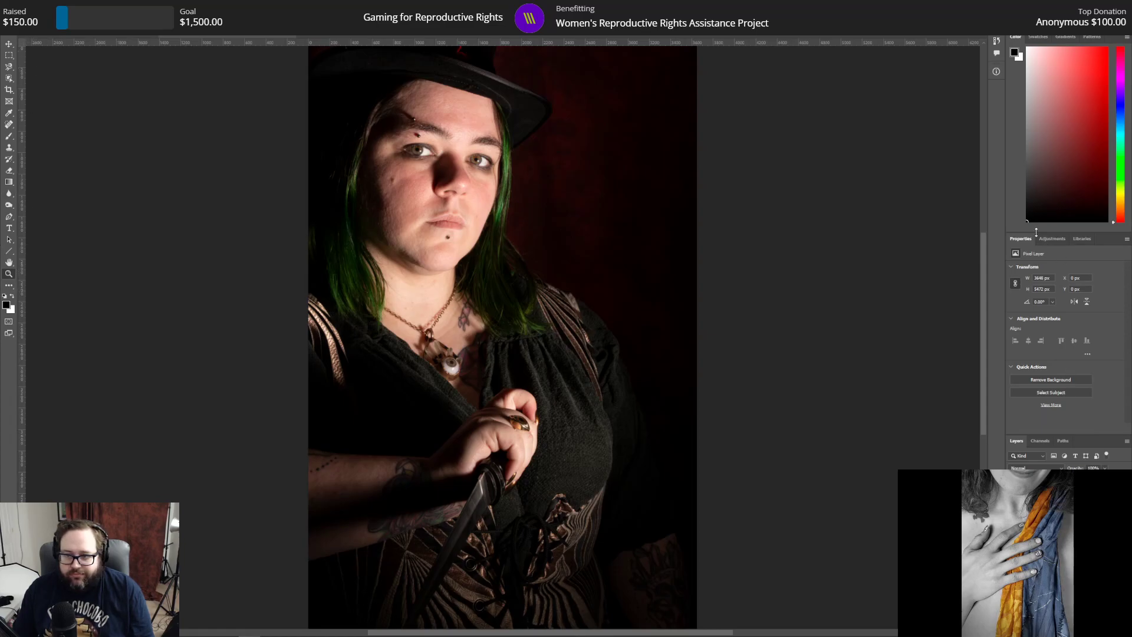
# Step: Add a Curves adjustment to the colour portrait and move its RGB white point to input 248
pyautogui.click(1055, 239)
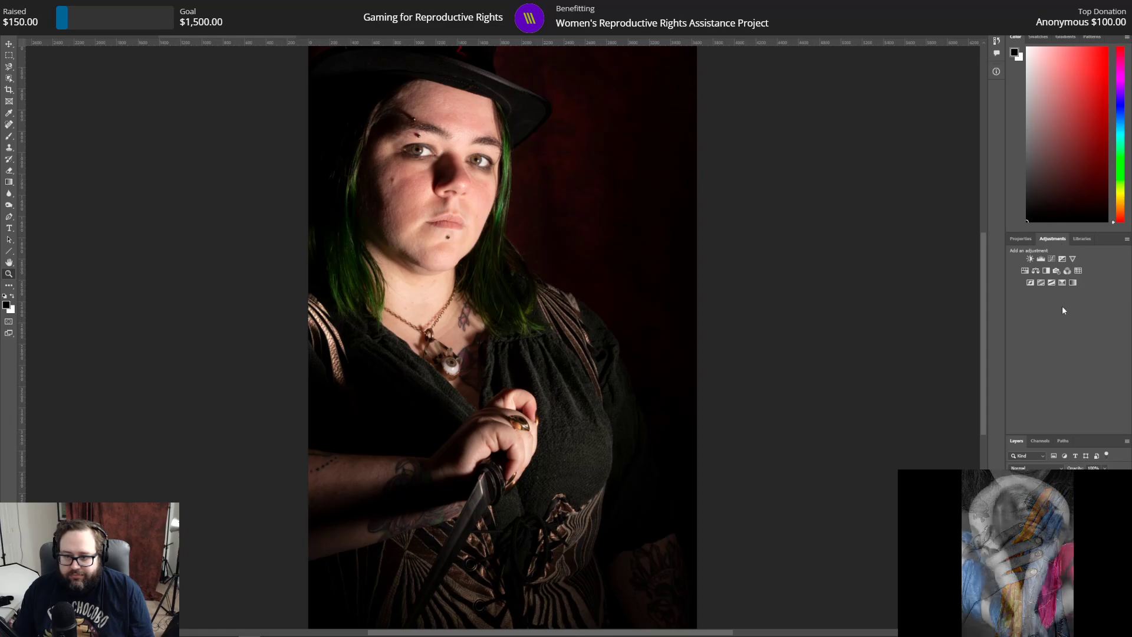
pyautogui.click(1053, 260)
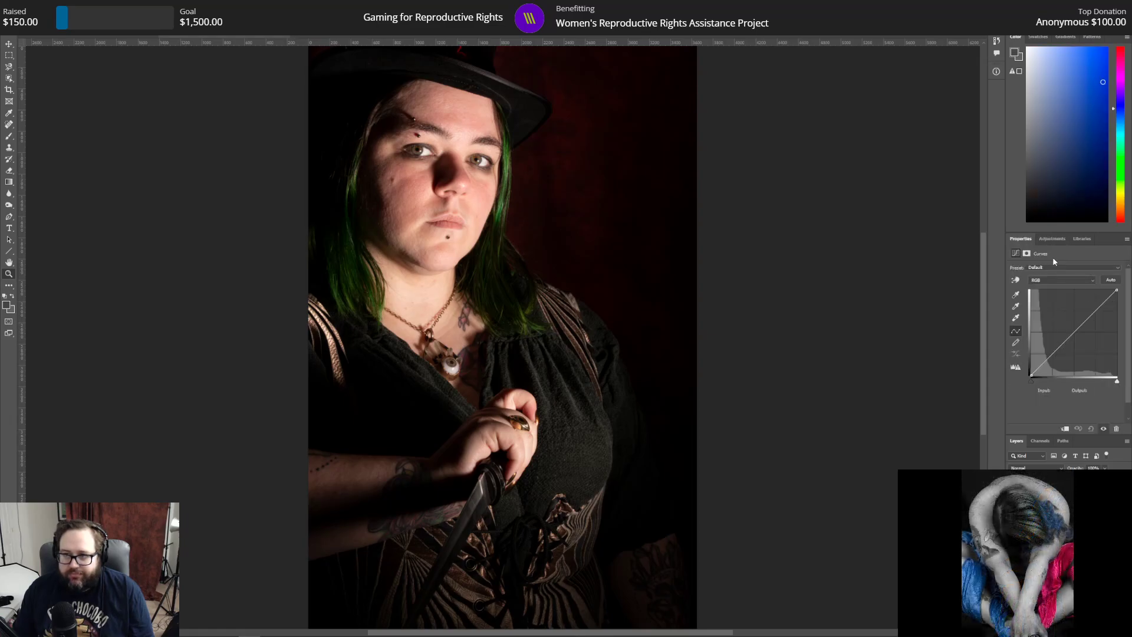
pyautogui.click(1116, 382)
pyautogui.moveTo(1118, 382); pyautogui.dragTo(1115, 375)
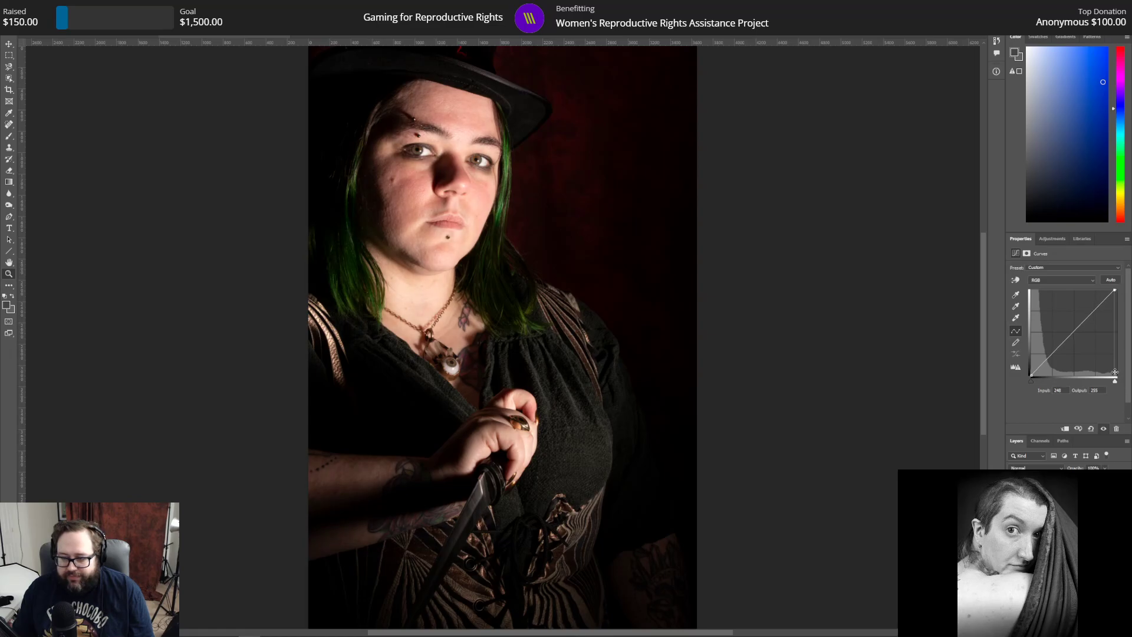
pyautogui.click(1040, 441)
pyautogui.click(1019, 440)
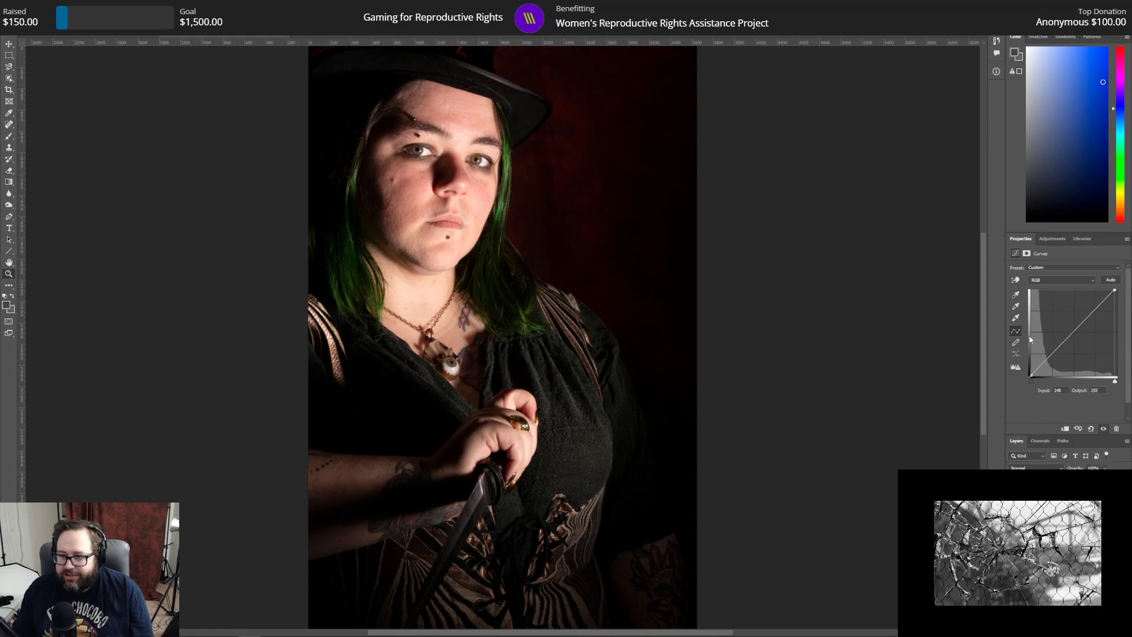
# Step: Inspect the ring and hand, and add a Hue/Saturation adjustment with the Master saturation set to -17
pyautogui.click(1053, 239)
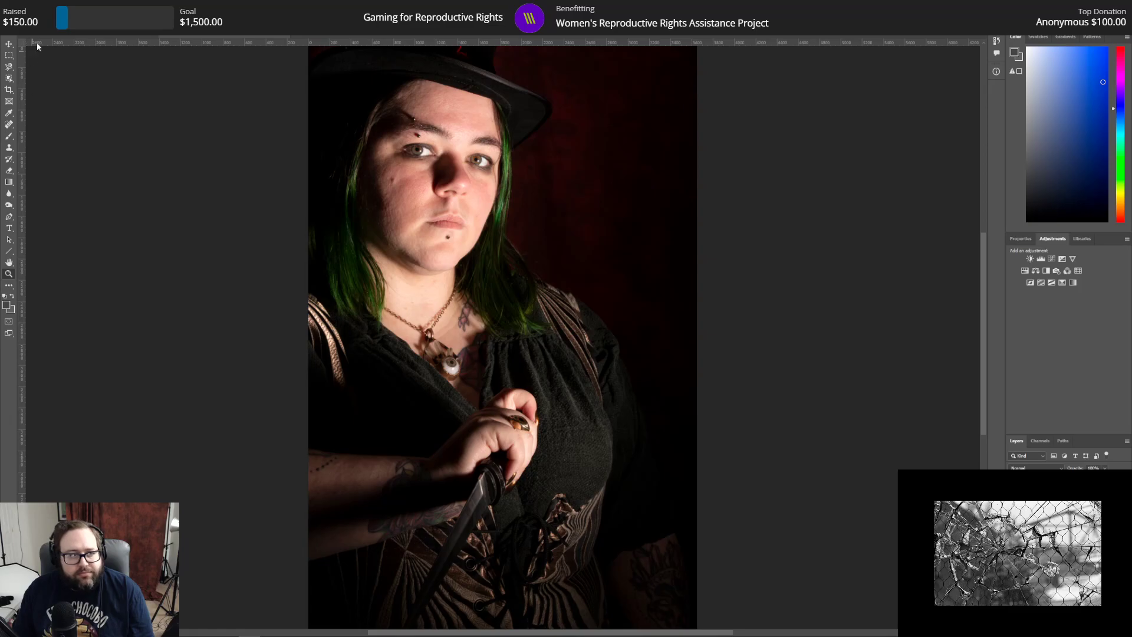
pyautogui.click(527, 426)
pyautogui.click(528, 425)
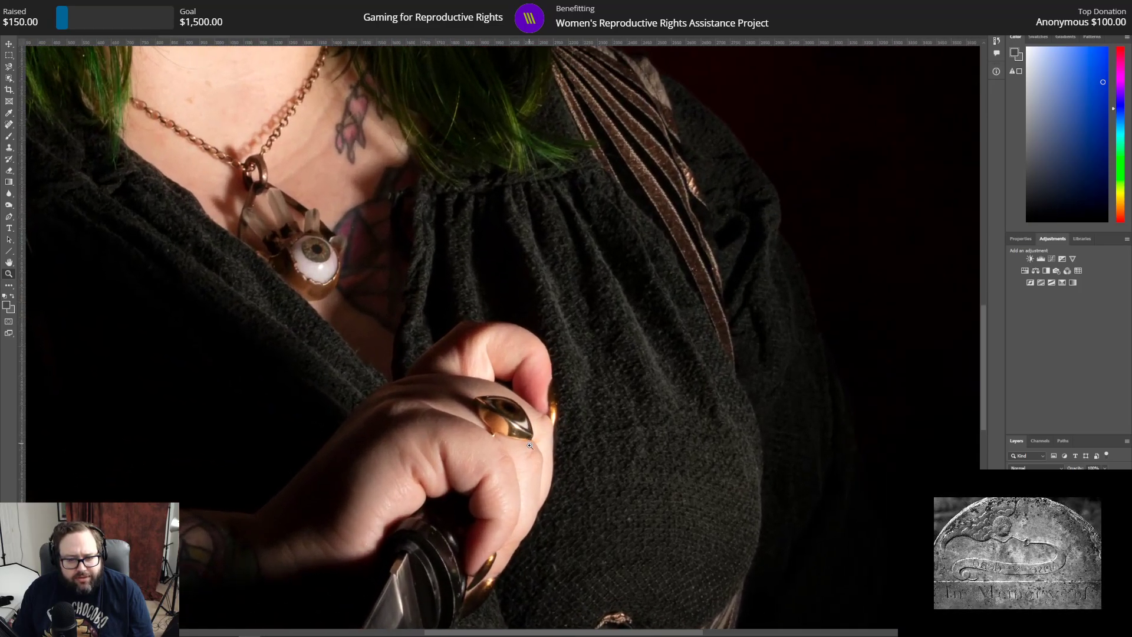
pyautogui.click(529, 435)
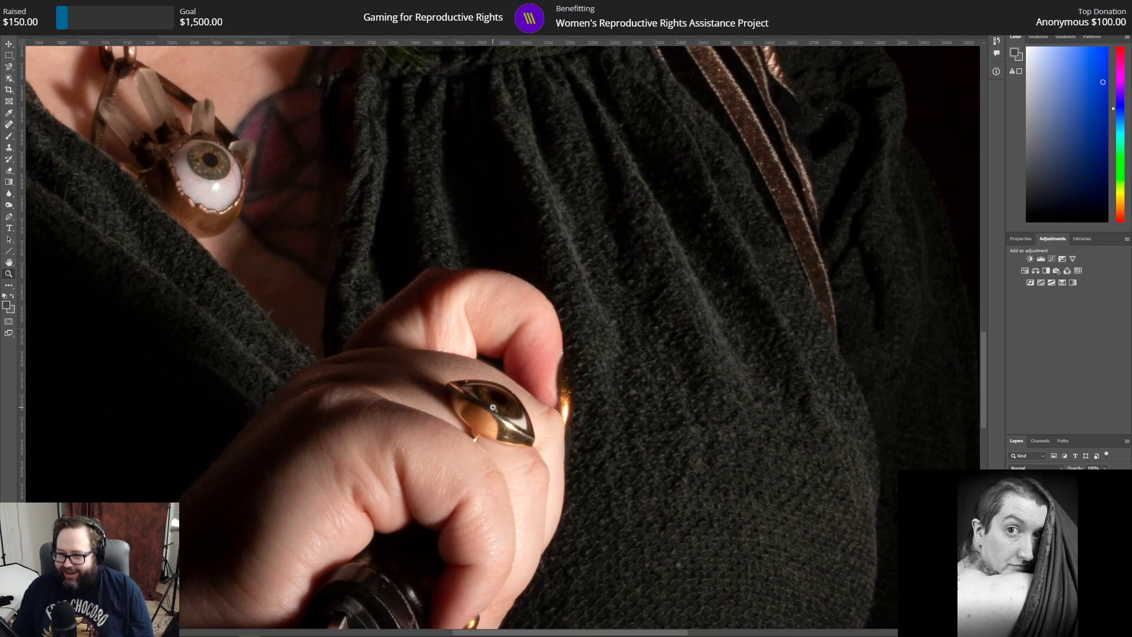
pyautogui.hotkey('ctrl', '0')
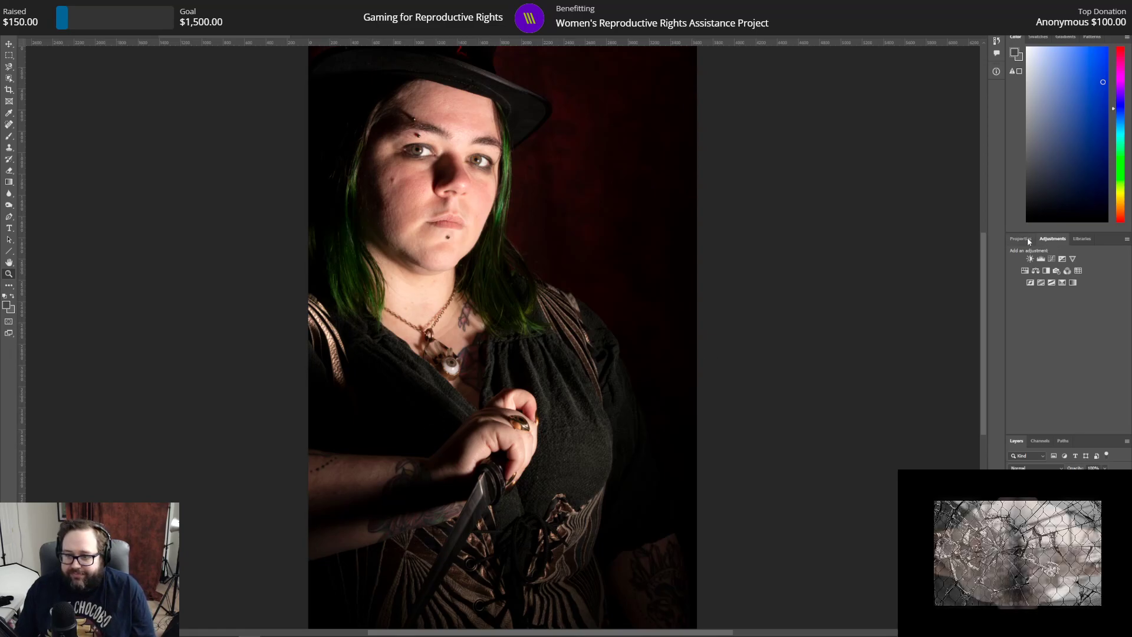
pyautogui.click(1025, 271)
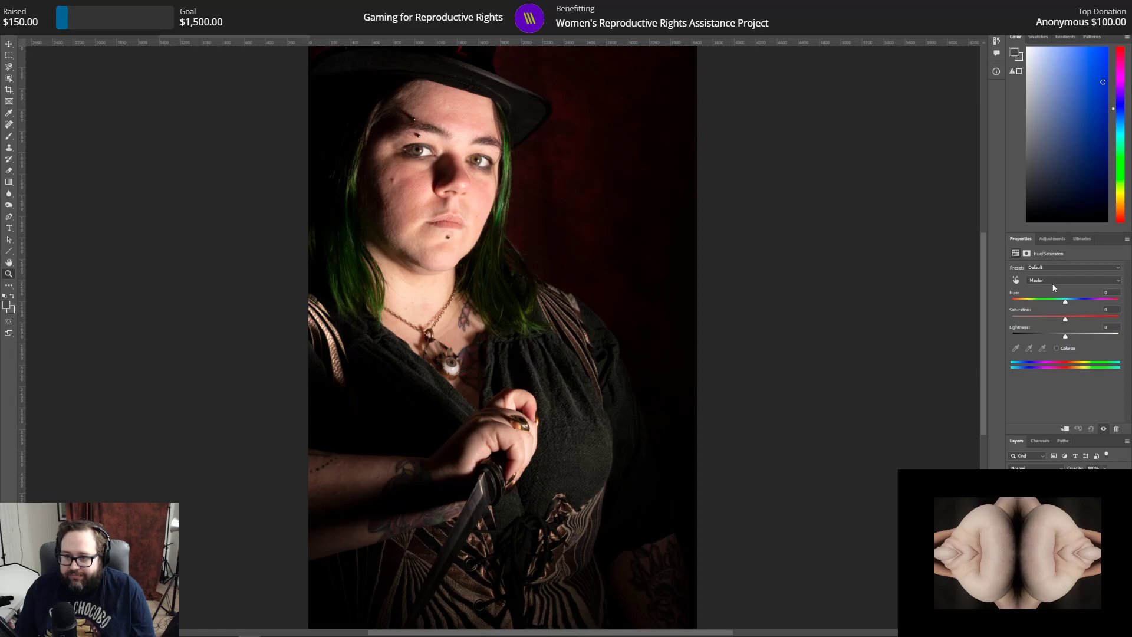
pyautogui.moveTo(1064, 319); pyautogui.dragTo(1056, 321)
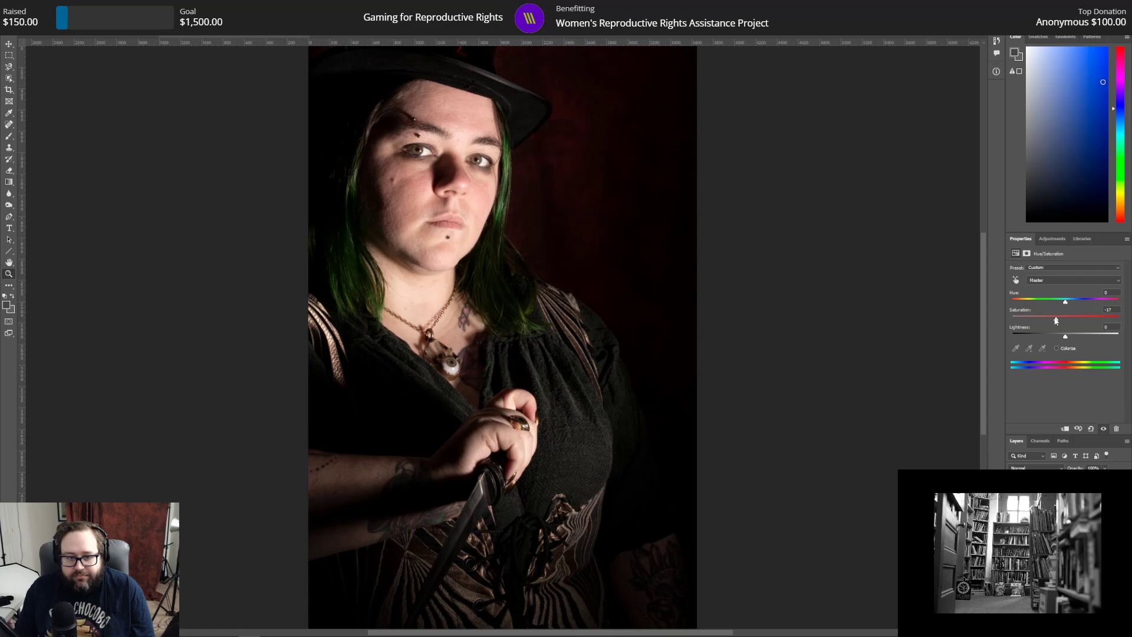
# Step: Try a Master hue of -180 in the Hue/Saturation adjustment and set the hue back to 0
pyautogui.click(1057, 239)
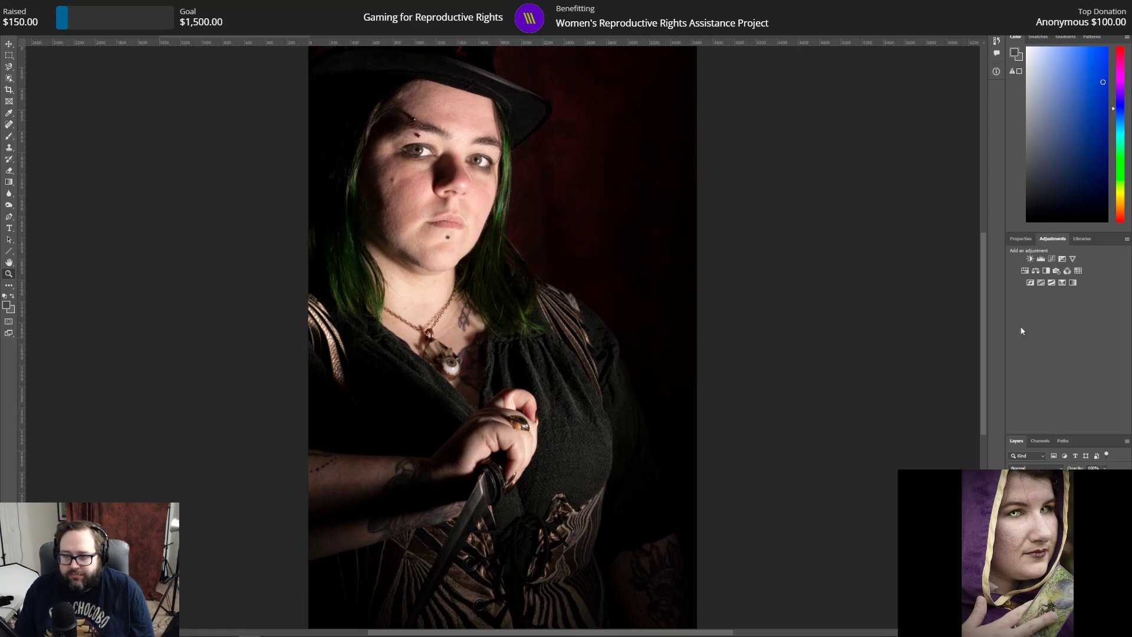
pyautogui.click(1020, 239)
pyautogui.moveTo(1064, 302); pyautogui.dragTo(982, 324)
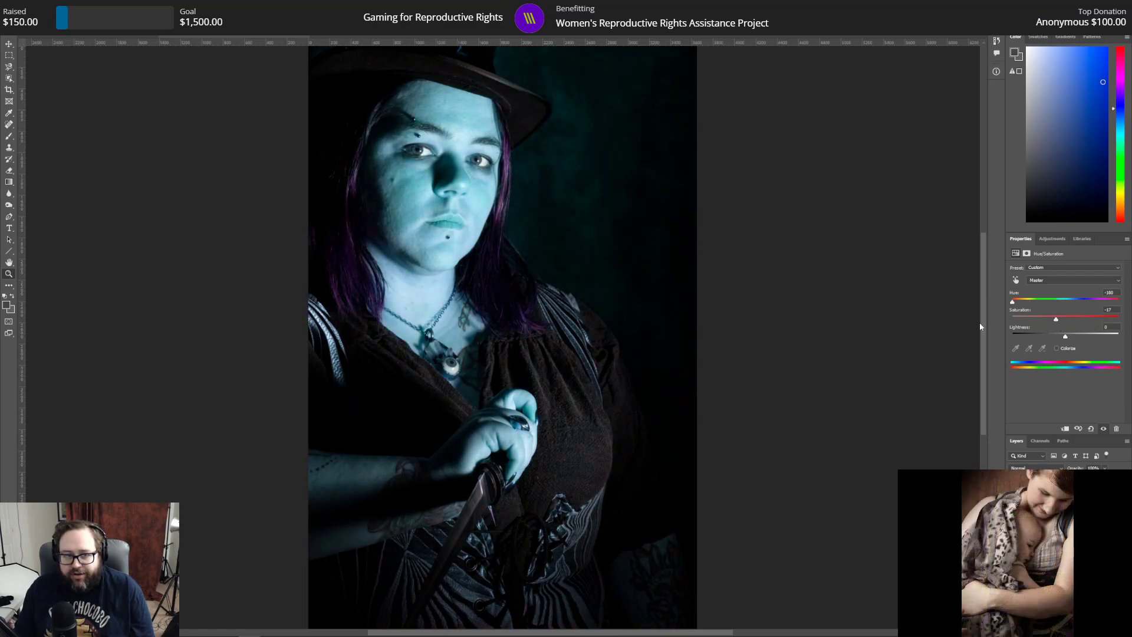
pyautogui.click(1120, 293)
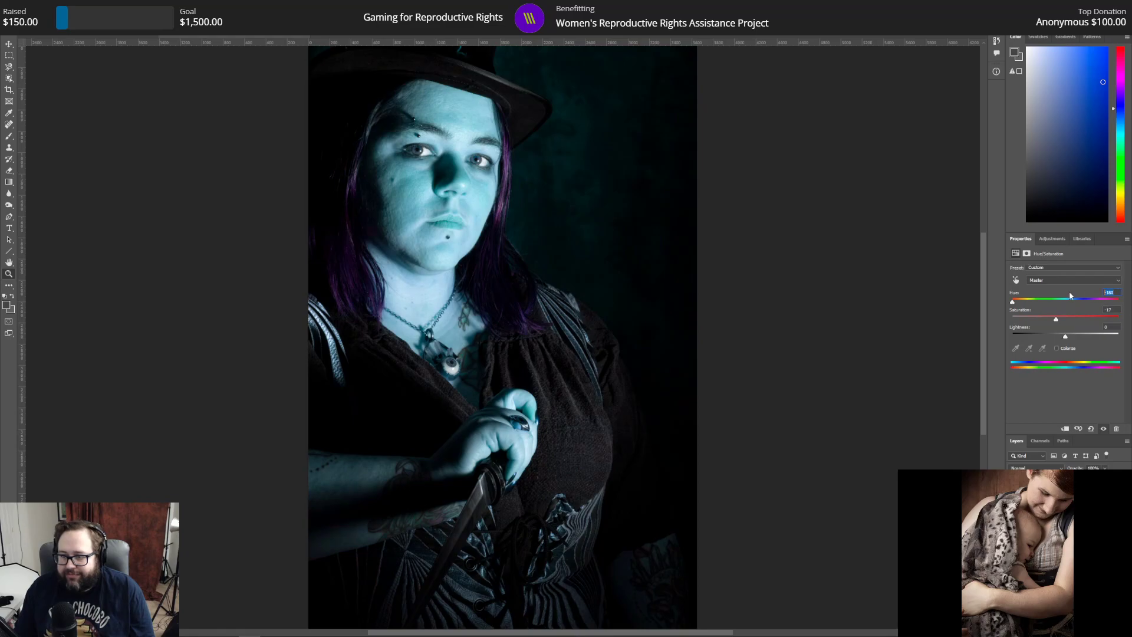
pyautogui.write('0')
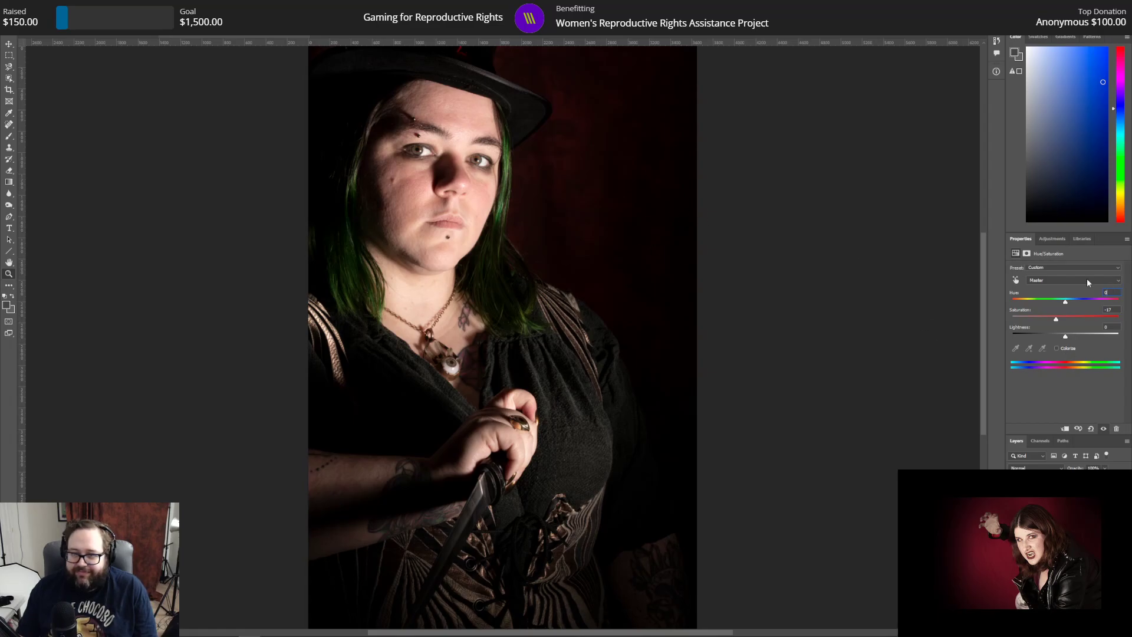
# Step: Set the saturation of the Reds to -10 in the Hue/Saturation adjustment
pyautogui.click(1058, 280)
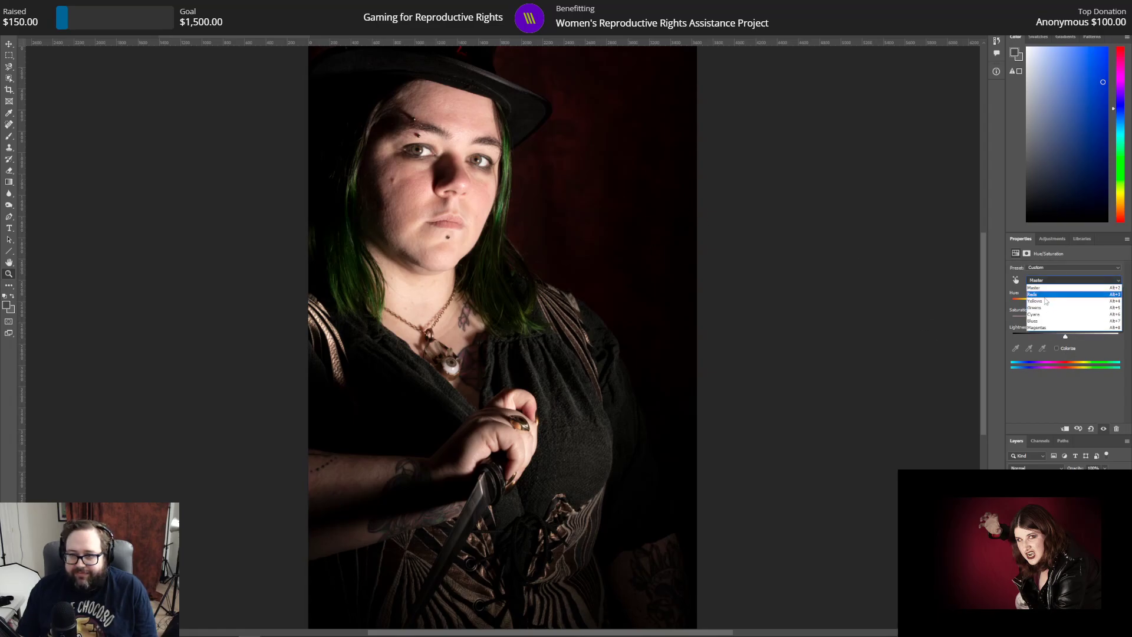
pyautogui.click(1047, 294)
pyautogui.moveTo(1066, 322); pyautogui.dragTo(1049, 321)
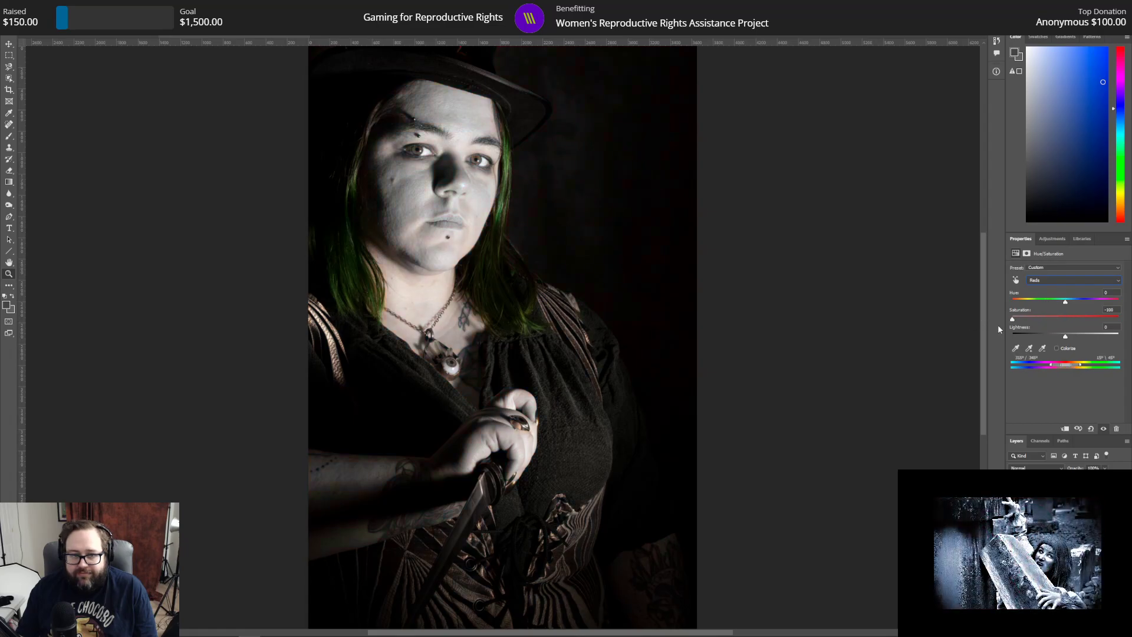
pyautogui.moveTo(1052, 333); pyautogui.dragTo(1064, 335)
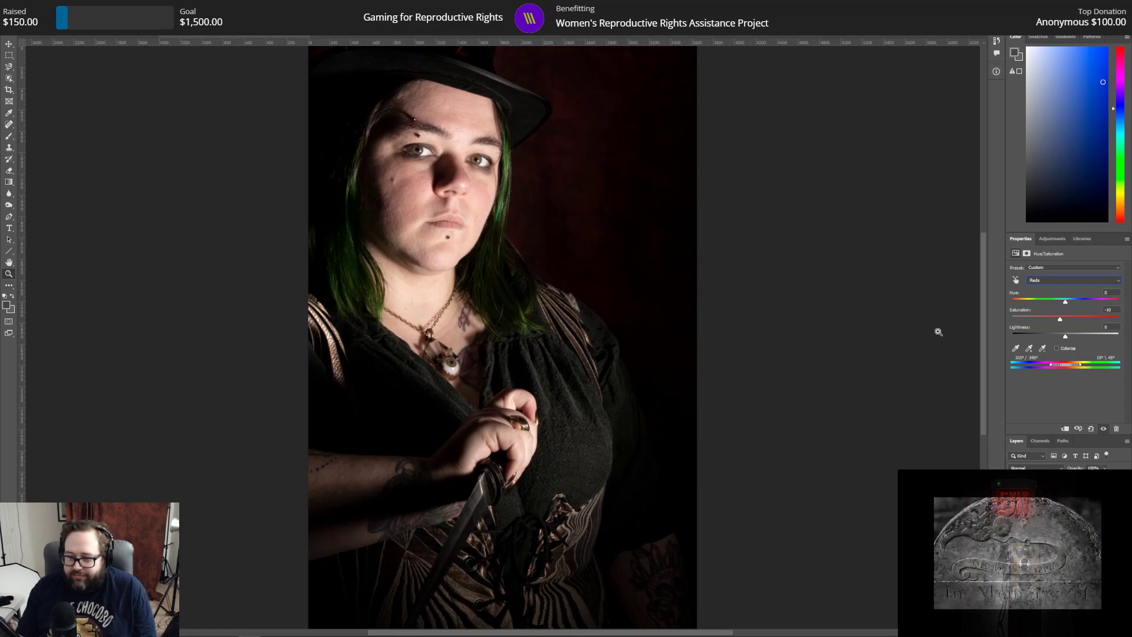
# Step: Add a Brightness/Contrast adjustment to the colour portrait with the contrast set to 6
pyautogui.click(1053, 238)
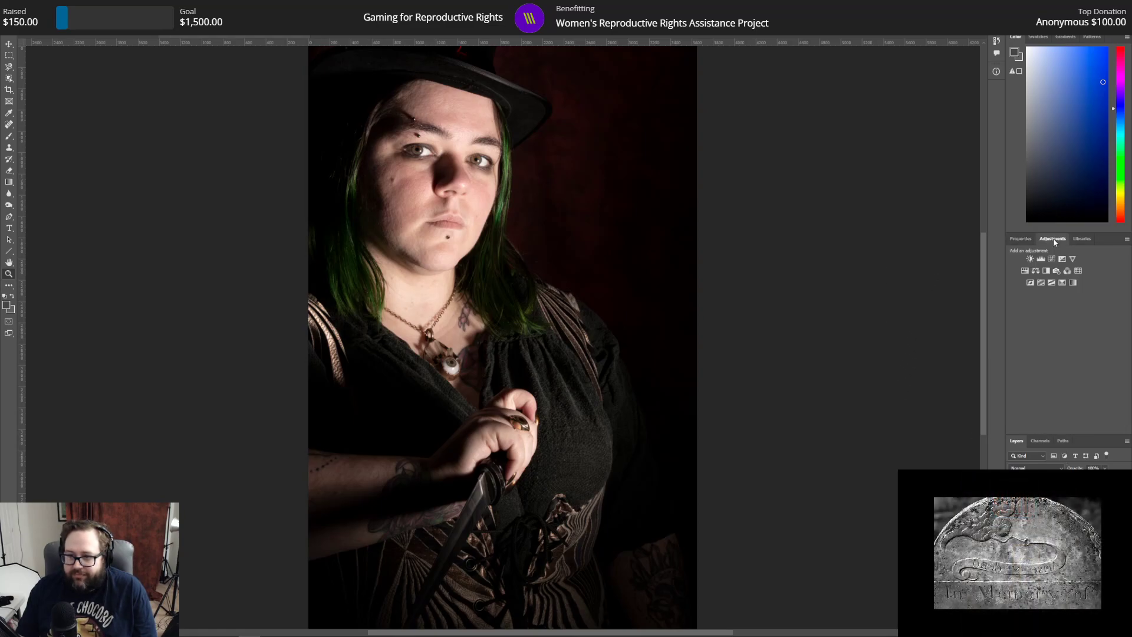
pyautogui.click(1026, 272)
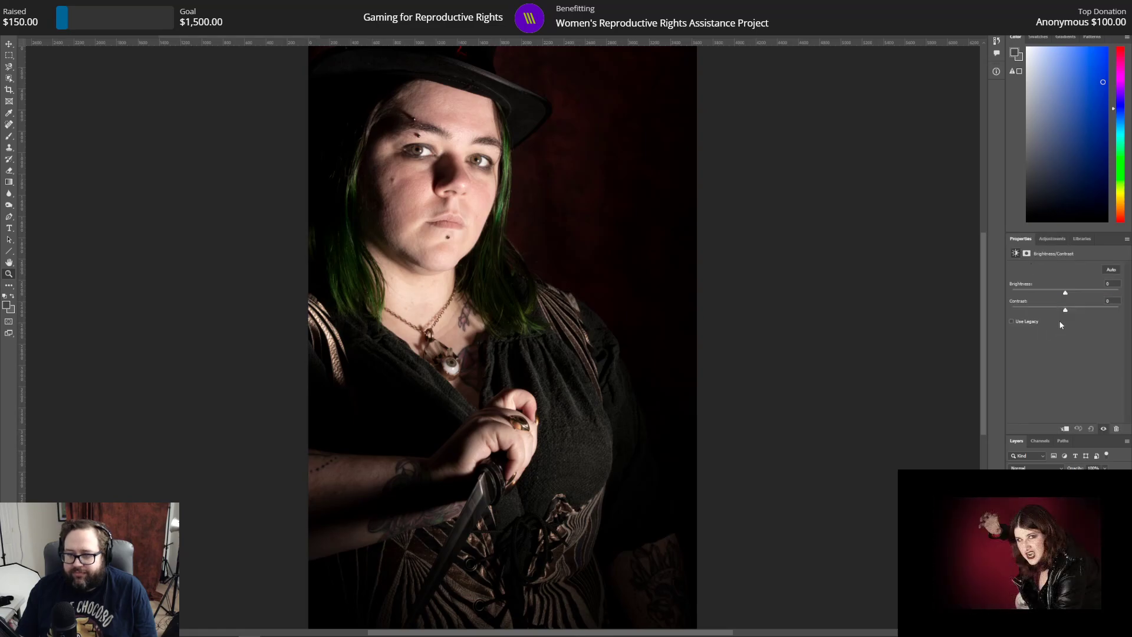
pyautogui.moveTo(1065, 311)
pyautogui.mouseDown()
pyautogui.moveTo(1090, 312)
pyautogui.moveTo(983, 310)
pyautogui.moveTo(1068, 313)
pyautogui.mouseUp()
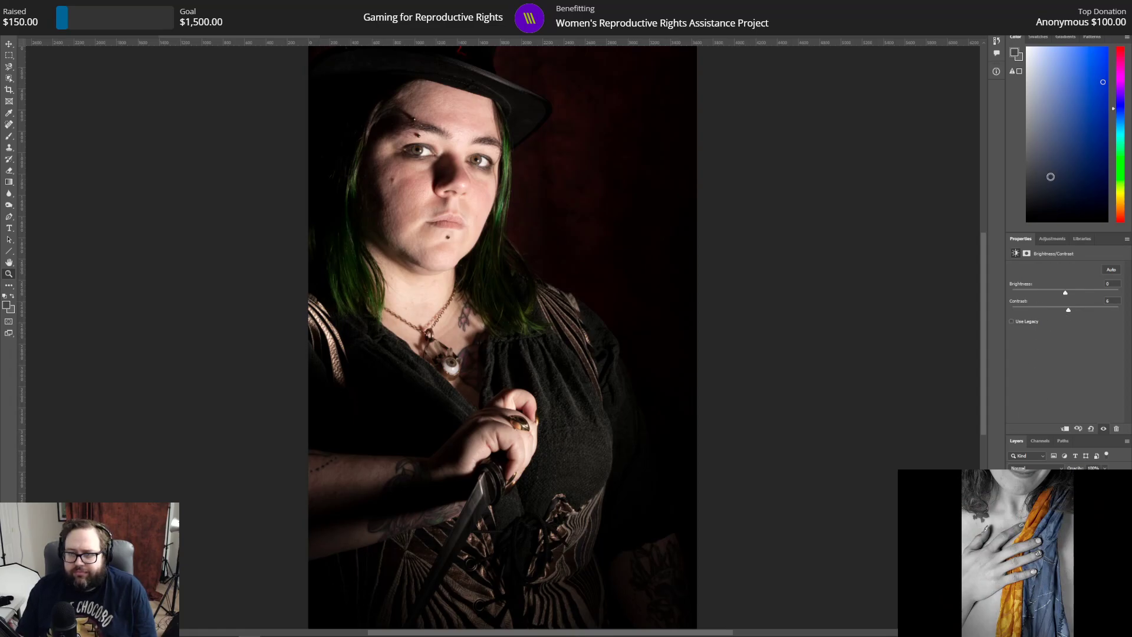
# Step: Add a Selective Color adjustment to the portrait with the black of the Reds set to +4%
pyautogui.click(1051, 238)
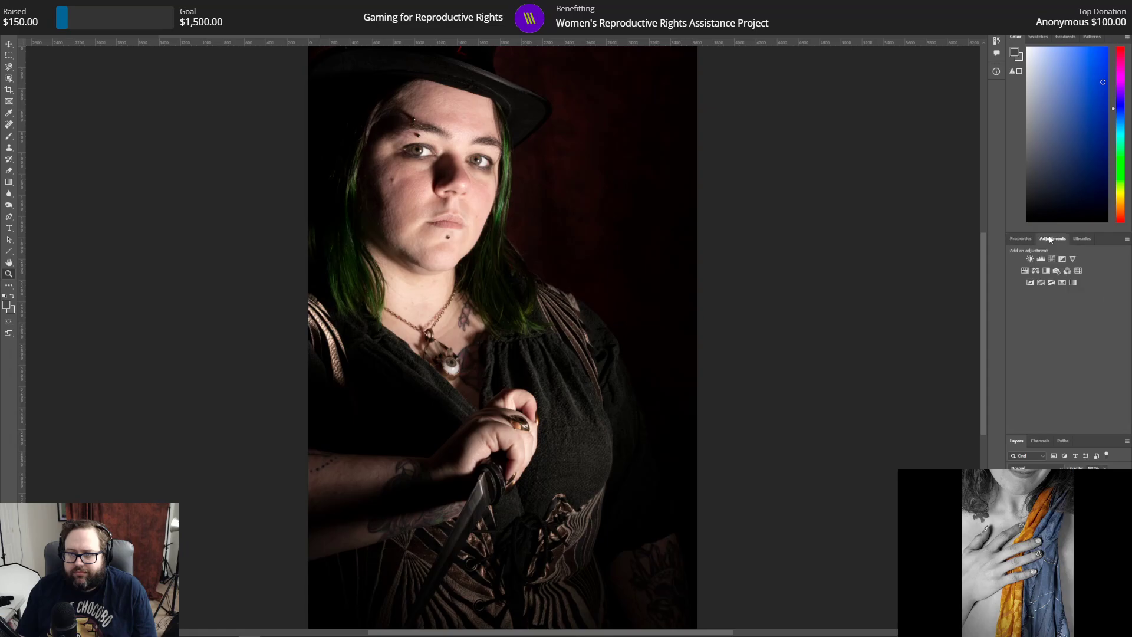
pyautogui.click(1072, 283)
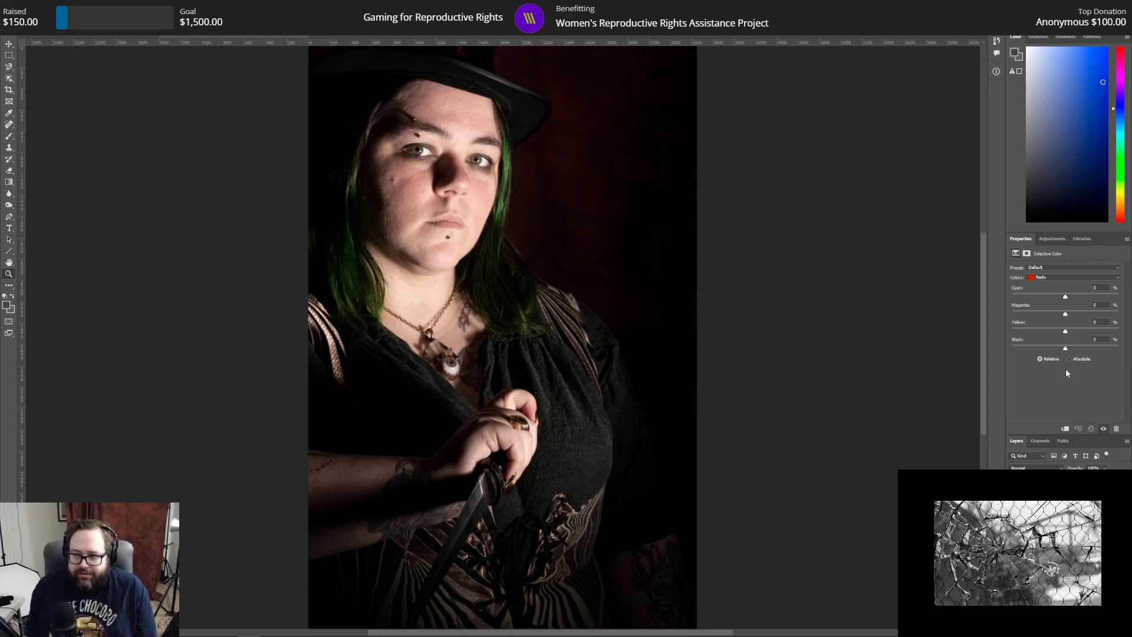
pyautogui.moveTo(1066, 350); pyautogui.dragTo(1065, 351)
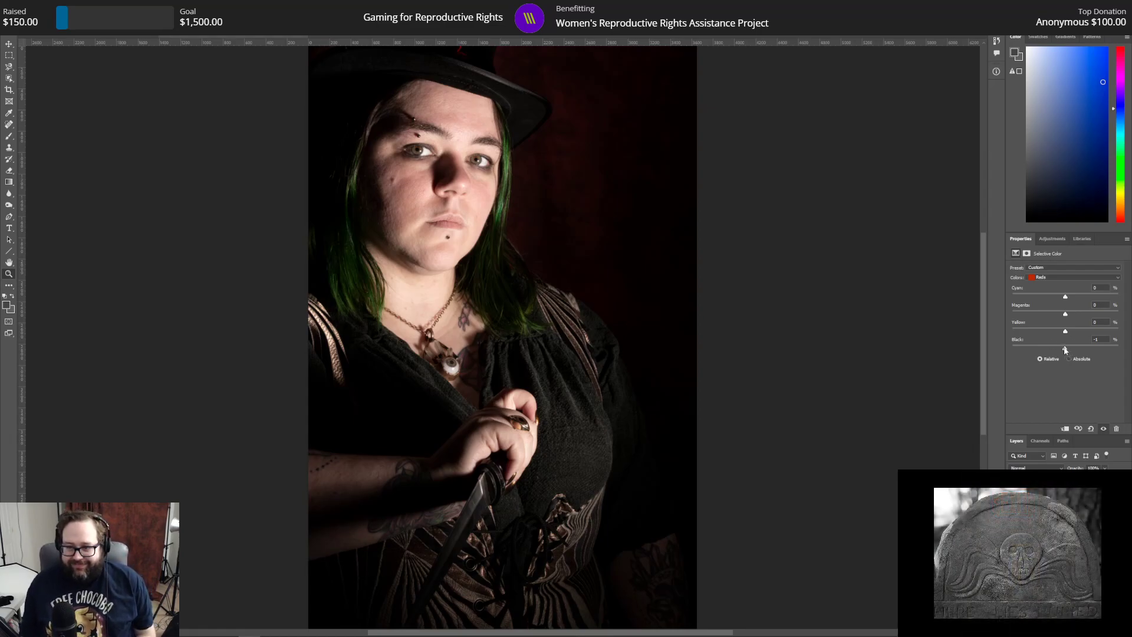
pyautogui.moveTo(1064, 350)
pyautogui.mouseDown()
pyautogui.moveTo(1120, 347)
pyautogui.moveTo(991, 355)
pyautogui.moveTo(1067, 359)
pyautogui.mouseUp()
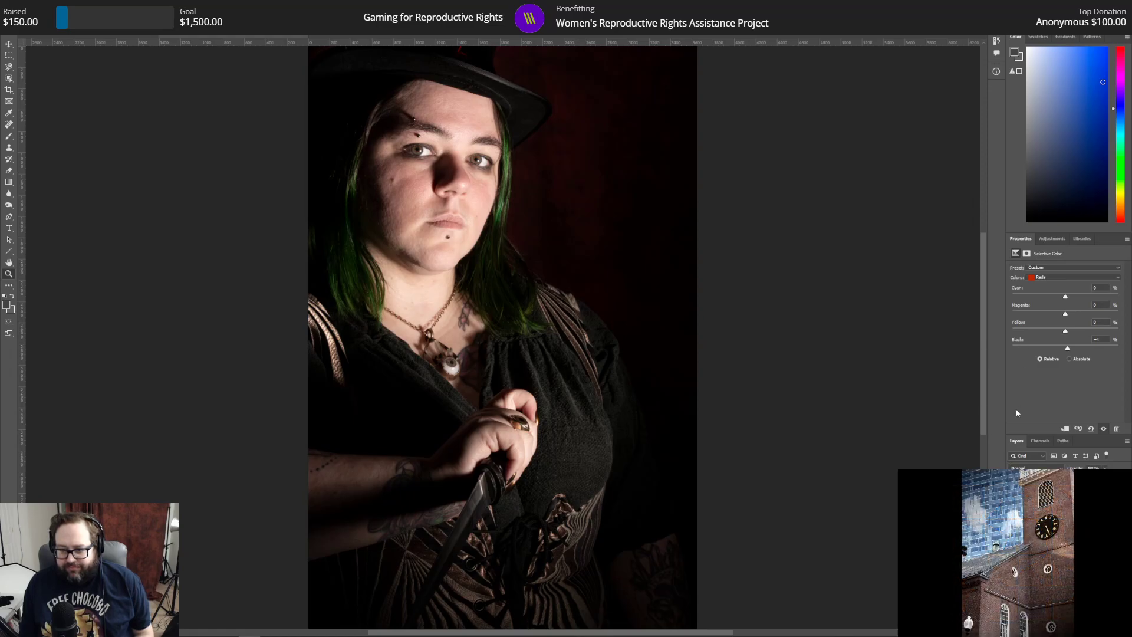
# Step: Darken the portrait on the pixel layer with black gradients drawn inward from the upper-right, lower-left and upper-left corners
pyautogui.click(1061, 519)
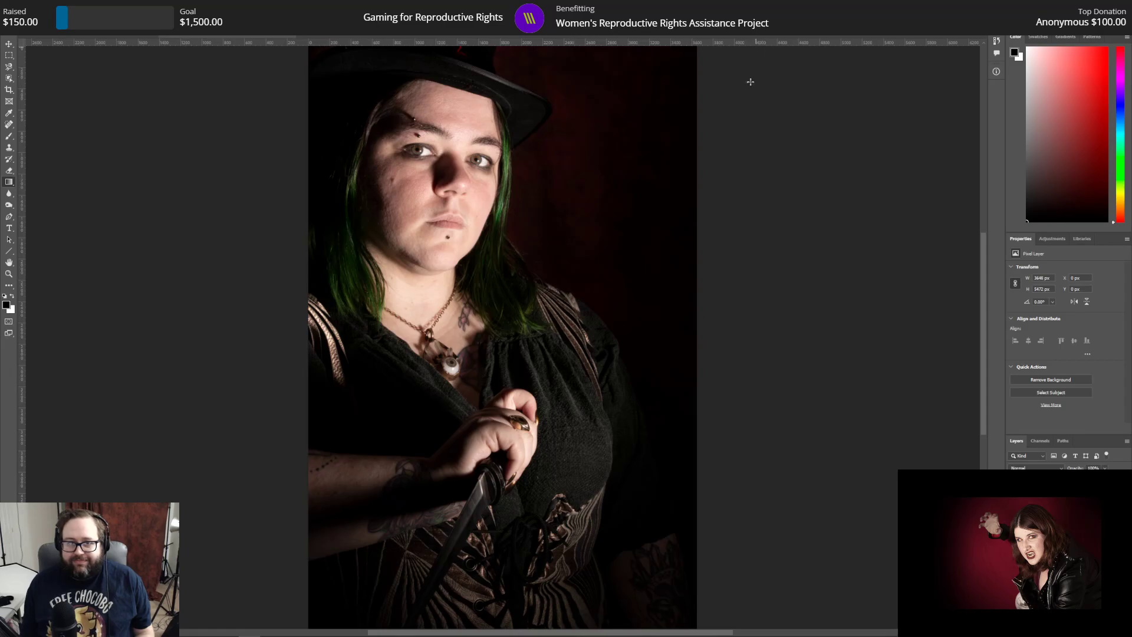
pyautogui.scroll(1, 746, 129)
pyautogui.moveTo(702, 49); pyautogui.dragTo(521, 238)
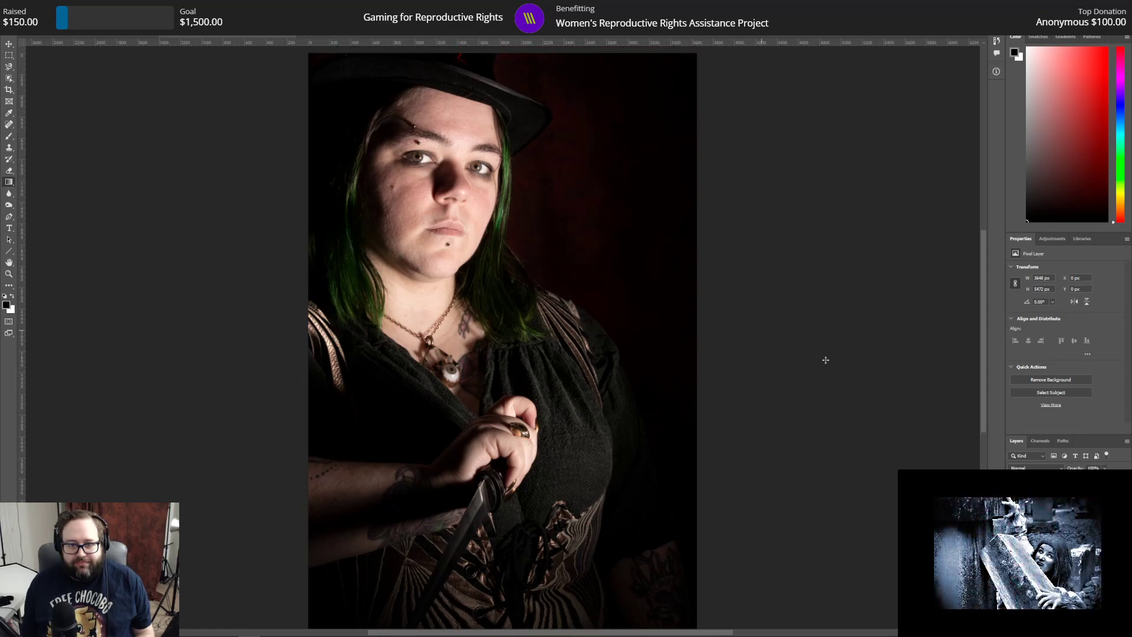
pyautogui.scroll(-3, 823, 358)
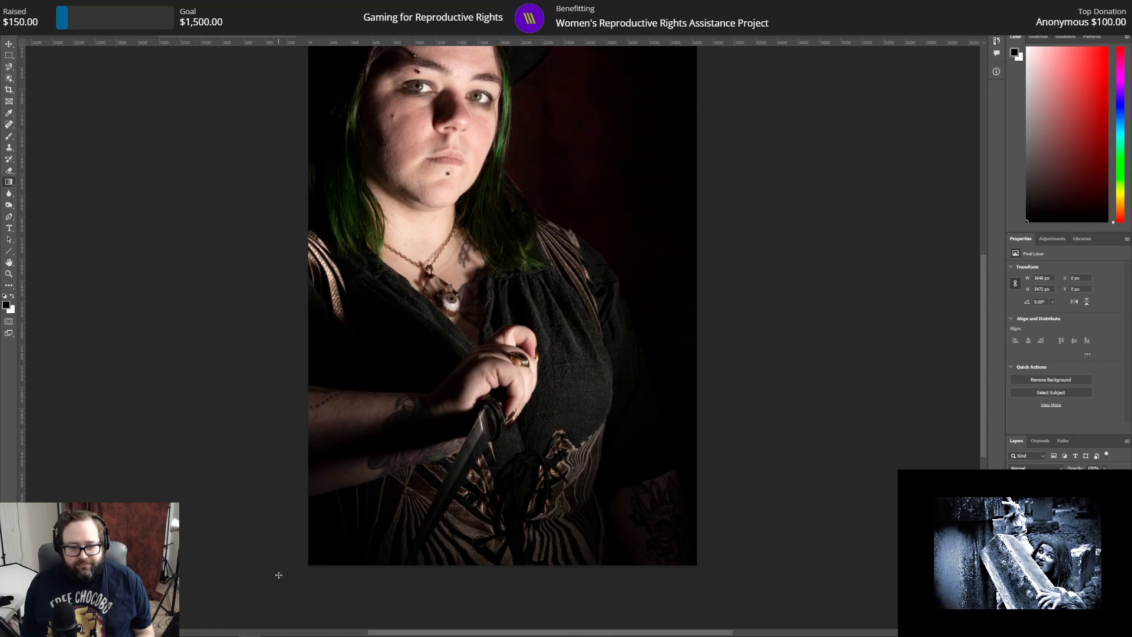
pyautogui.moveTo(285, 579); pyautogui.dragTo(462, 407)
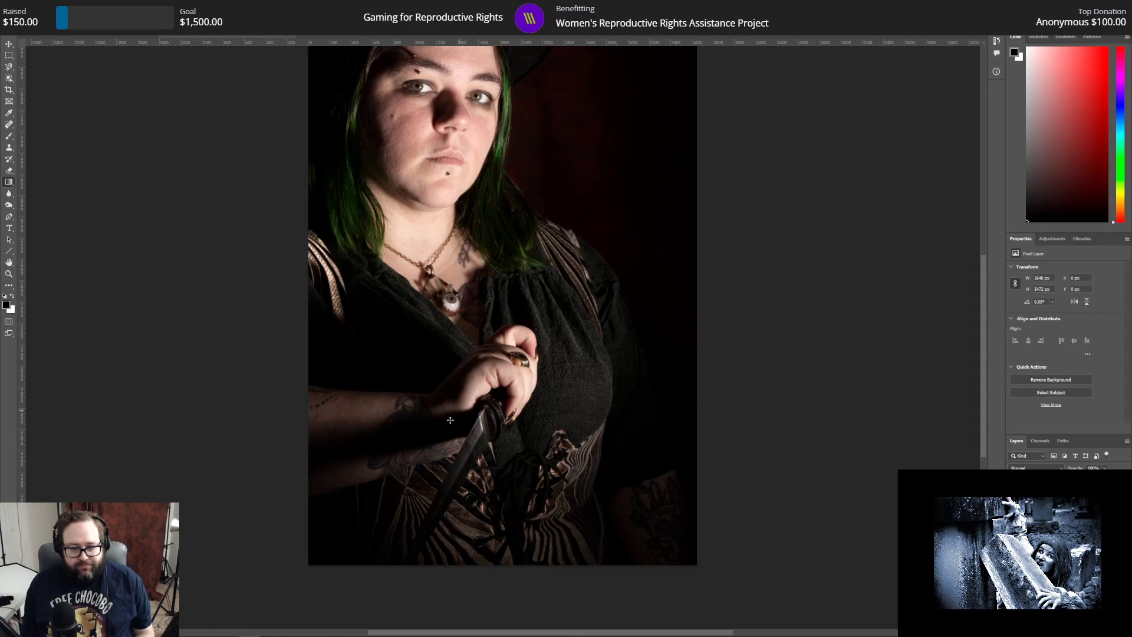
pyautogui.scroll(3, 286, 472)
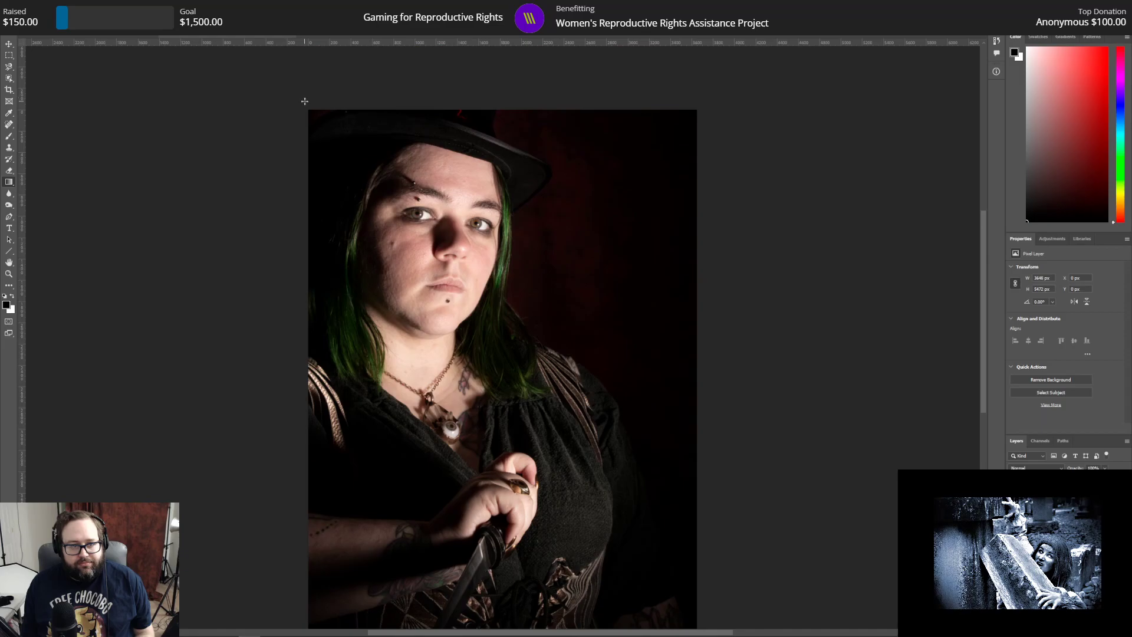
pyautogui.moveTo(380, 160); pyautogui.dragTo(379, 161)
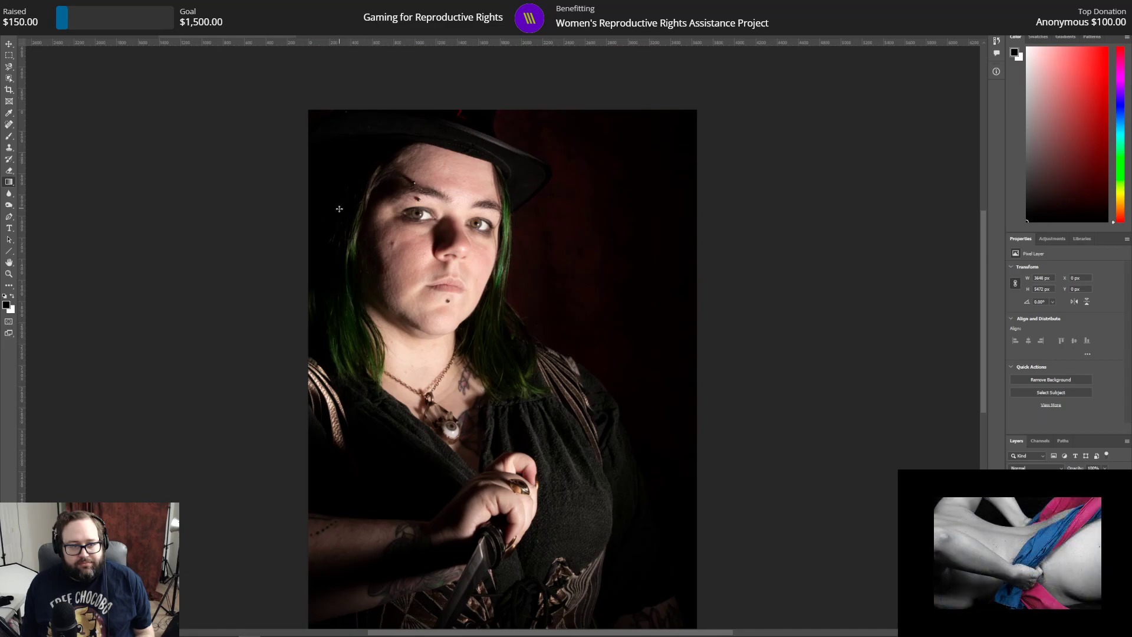
pyautogui.scroll(-6, 306, 278)
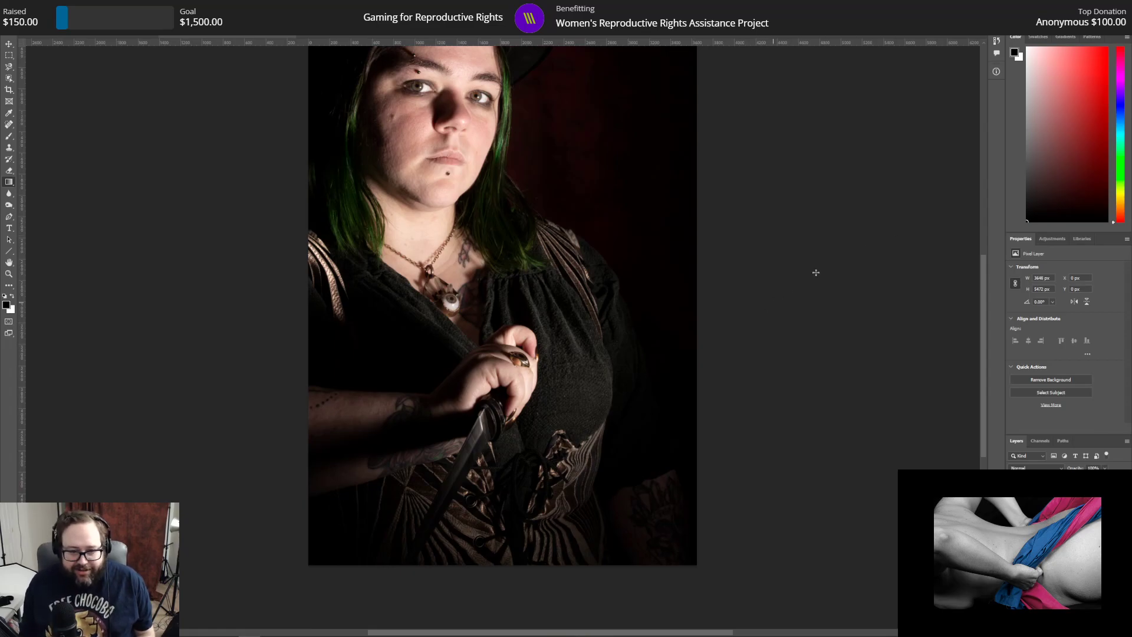
pyautogui.scroll(4, 809, 288)
pyautogui.scroll(-5, 796, 300)
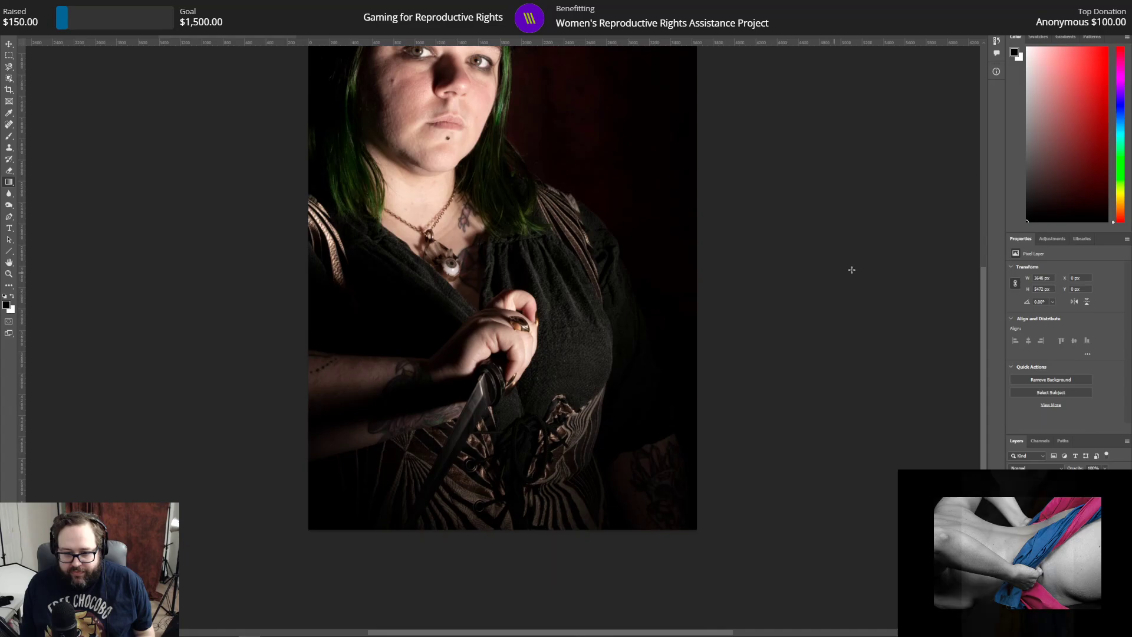
# Step: Set up the Dodge tool with a larger soft brush for the tattooed arm in the portrait's lower-right corner
pyautogui.click(9, 274)
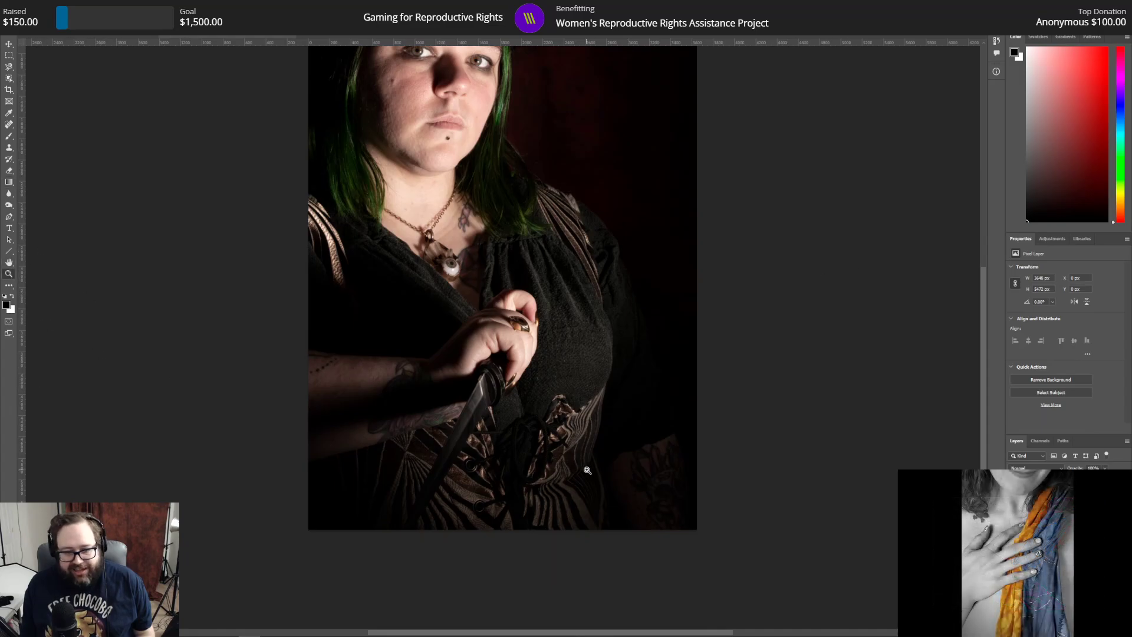
pyautogui.moveTo(662, 464); pyautogui.dragTo(857, 498)
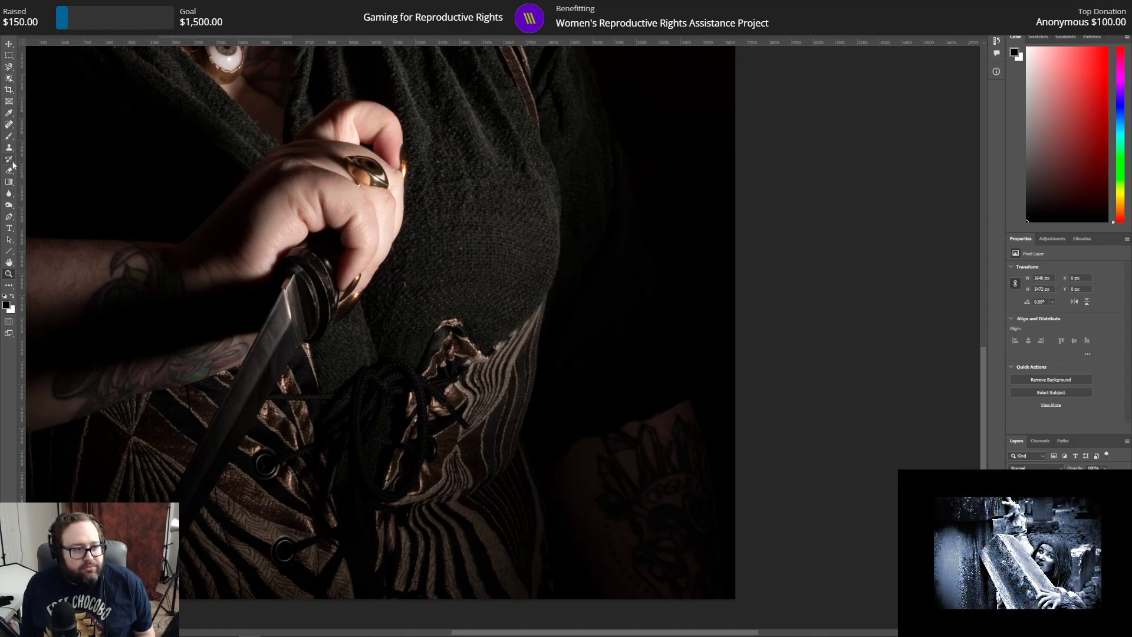
pyautogui.click(9, 196)
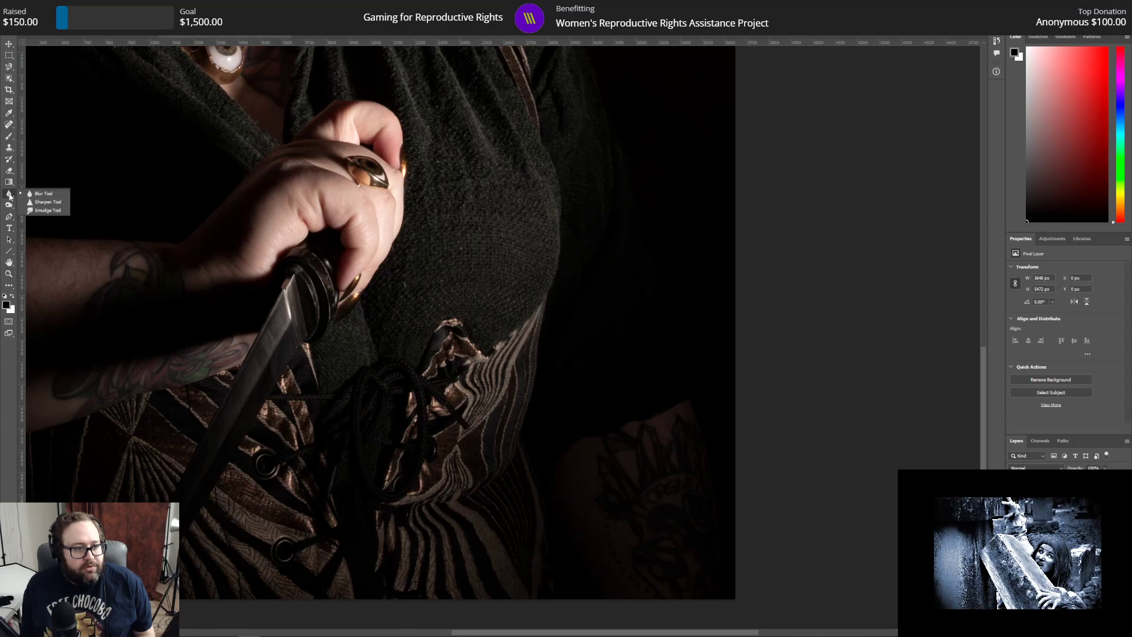
pyautogui.click(9, 205)
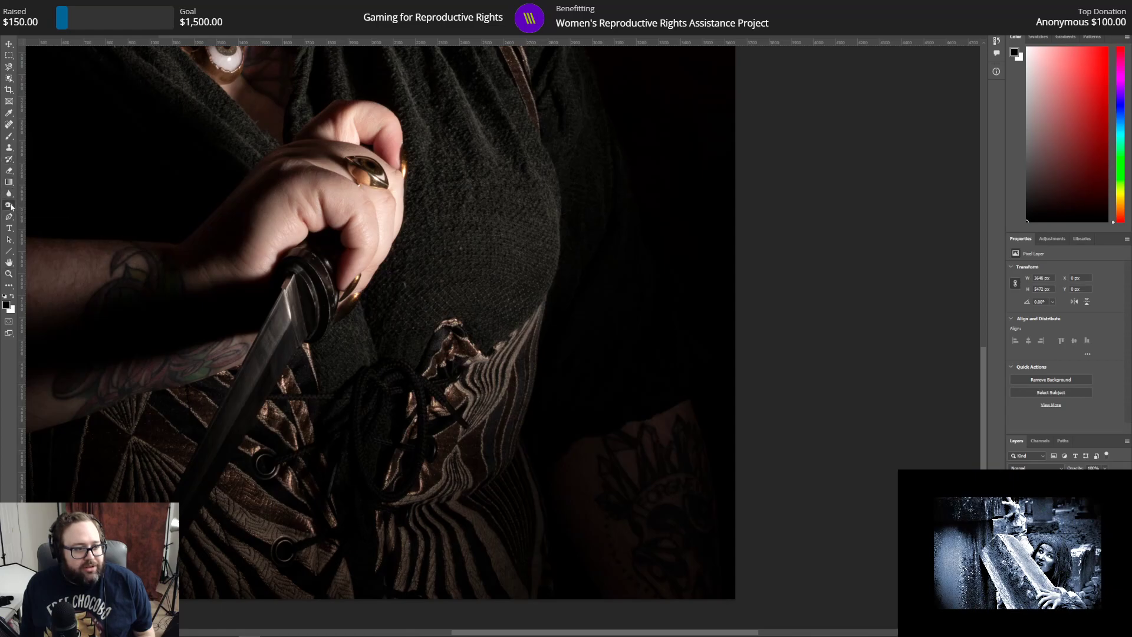
pyautogui.click(41, 205)
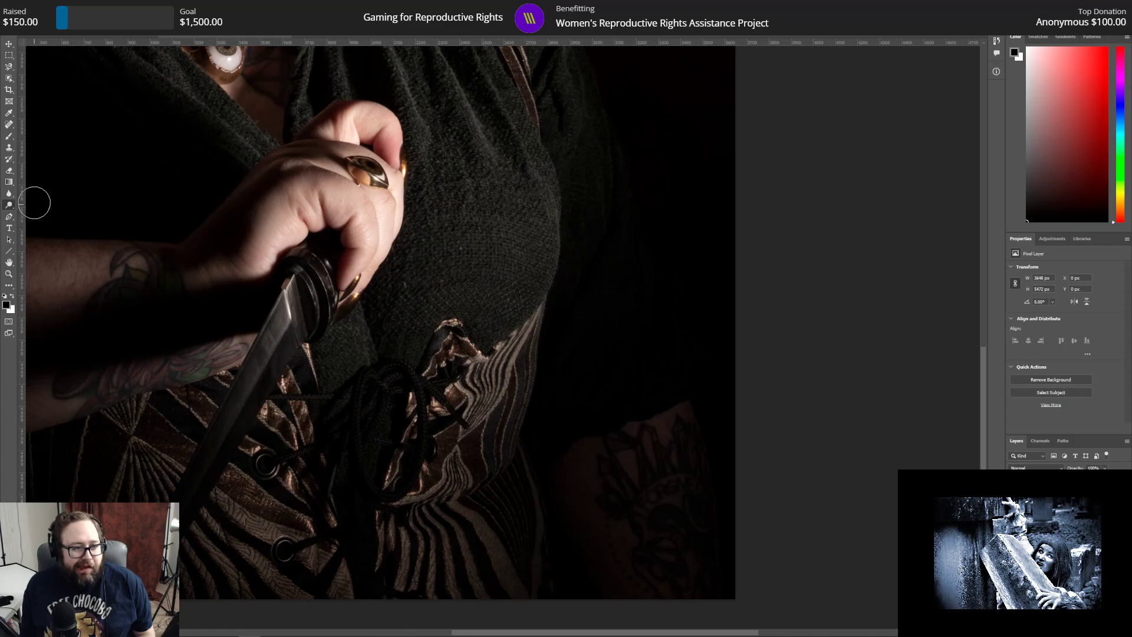
pyautogui.click(36, 20)
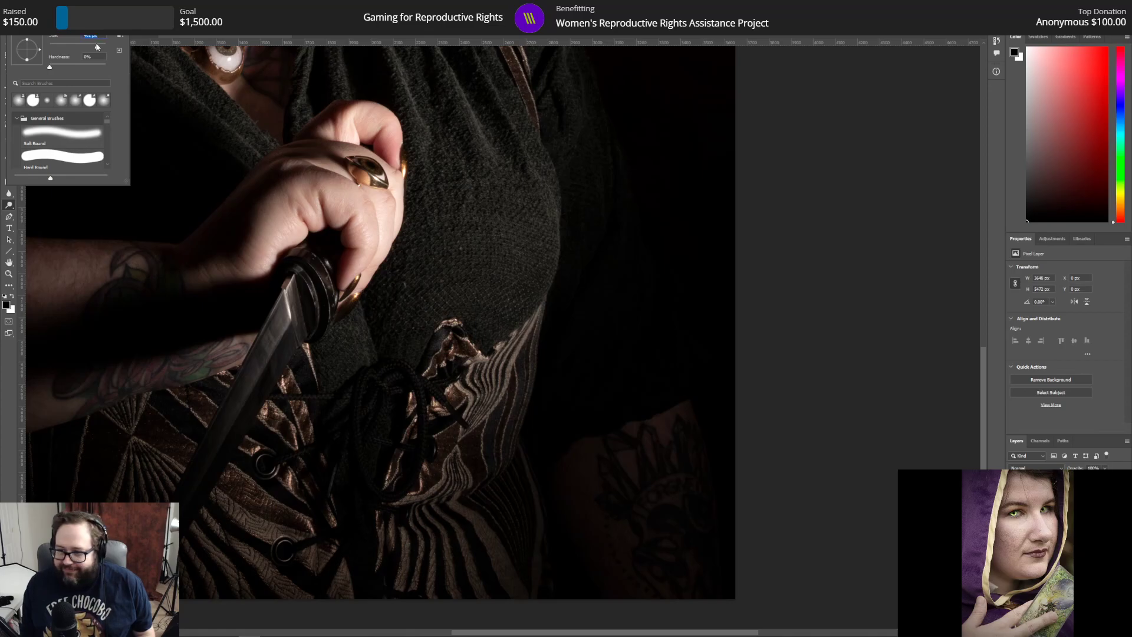
pyautogui.click(778, 495)
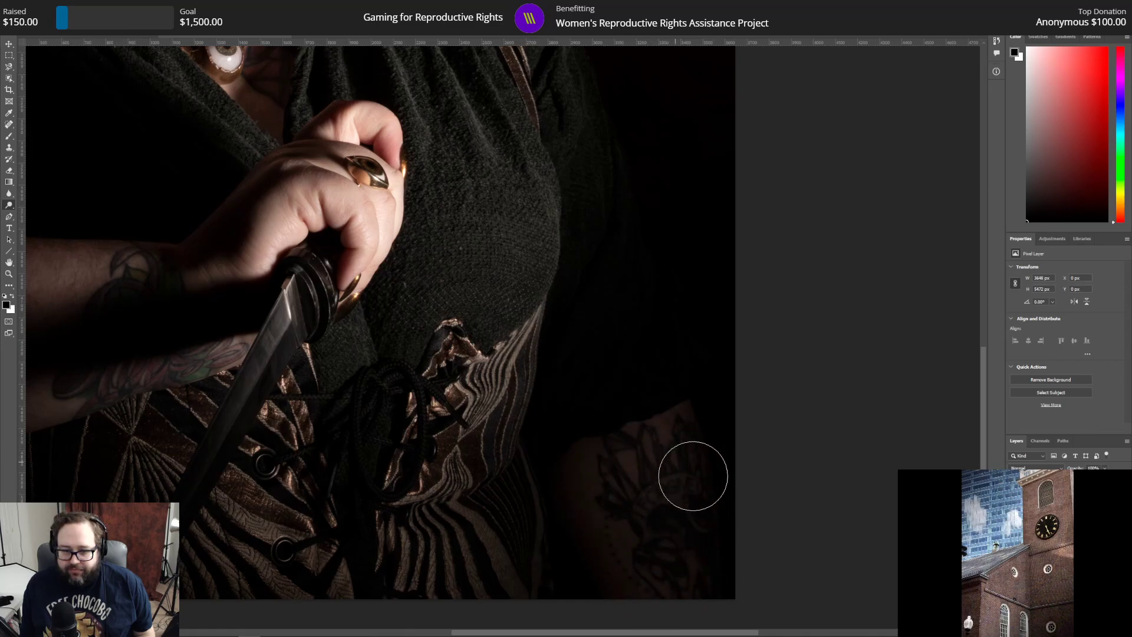
# Step: Try dodging the tattooed arm, compare the stroke by undoing and redoing it repeatedly, and undo it
pyautogui.moveTo(590, 495)
pyautogui.mouseDown()
pyautogui.moveTo(584, 487)
pyautogui.moveTo(631, 599)
pyautogui.moveTo(725, 445)
pyautogui.moveTo(719, 540)
pyautogui.moveTo(713, 470)
pyautogui.moveTo(720, 607)
pyautogui.moveTo(731, 440)
pyautogui.moveTo(726, 610)
pyautogui.mouseUp()
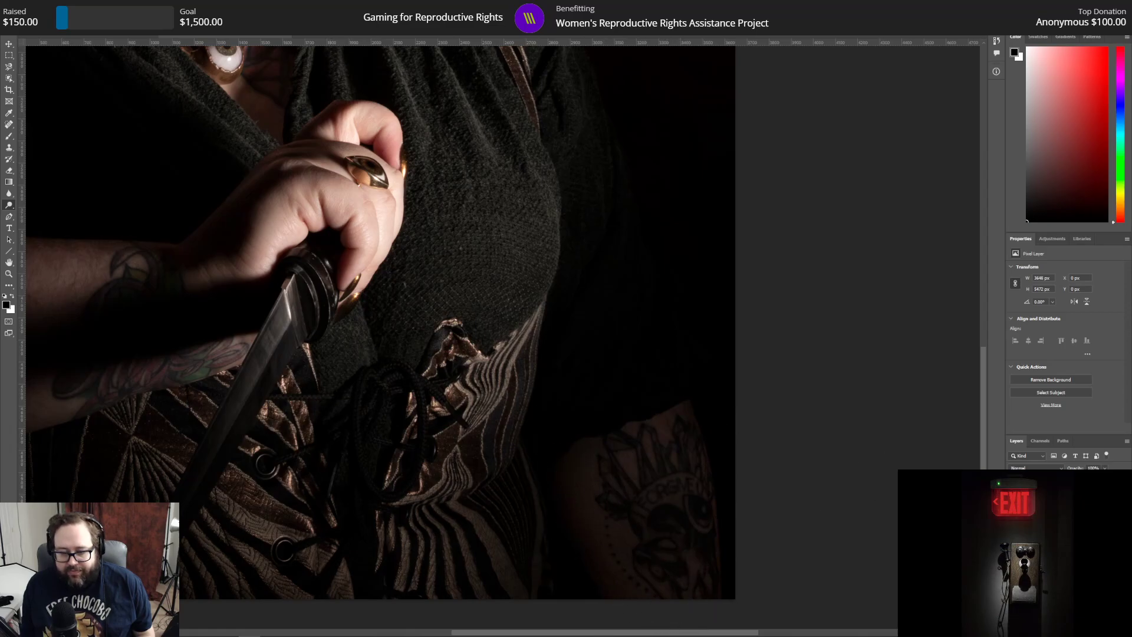
pyautogui.click(33, 5)
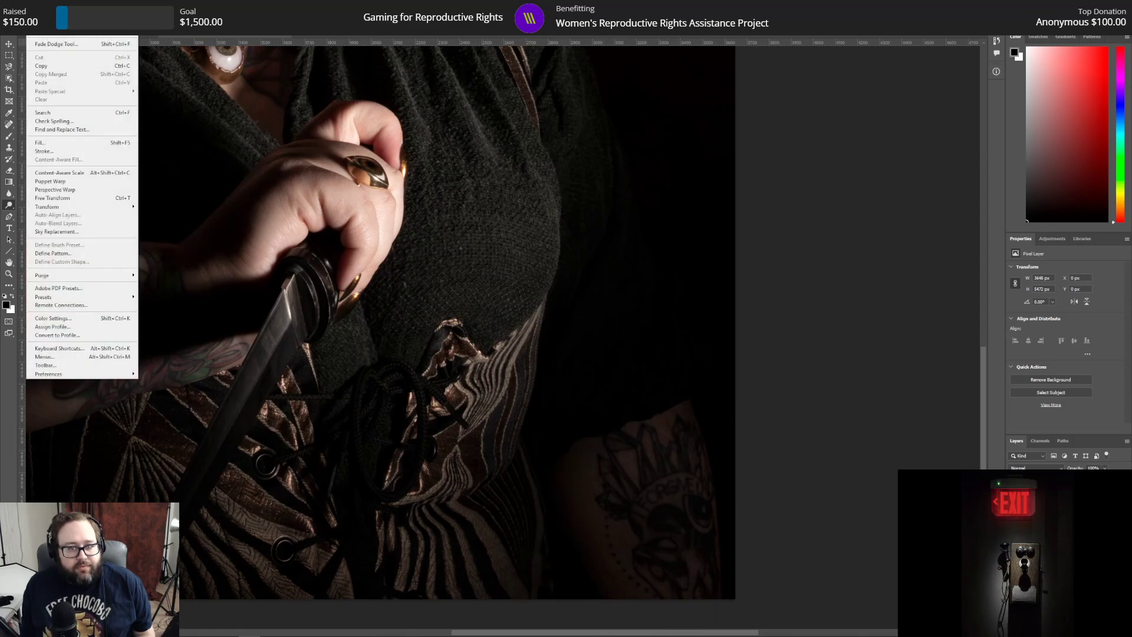
pyautogui.press('Escape')
pyautogui.click(33, 5)
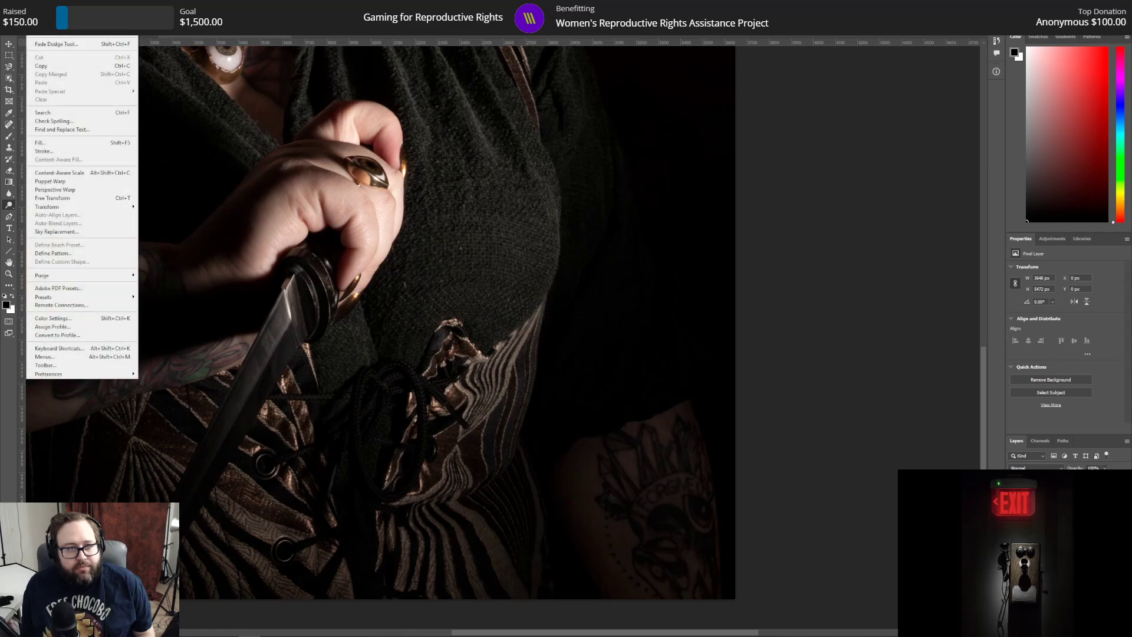
pyautogui.click(53, 17)
pyautogui.click(33, 5)
pyautogui.click(53, 16)
pyautogui.click(33, 5)
pyautogui.click(53, 16)
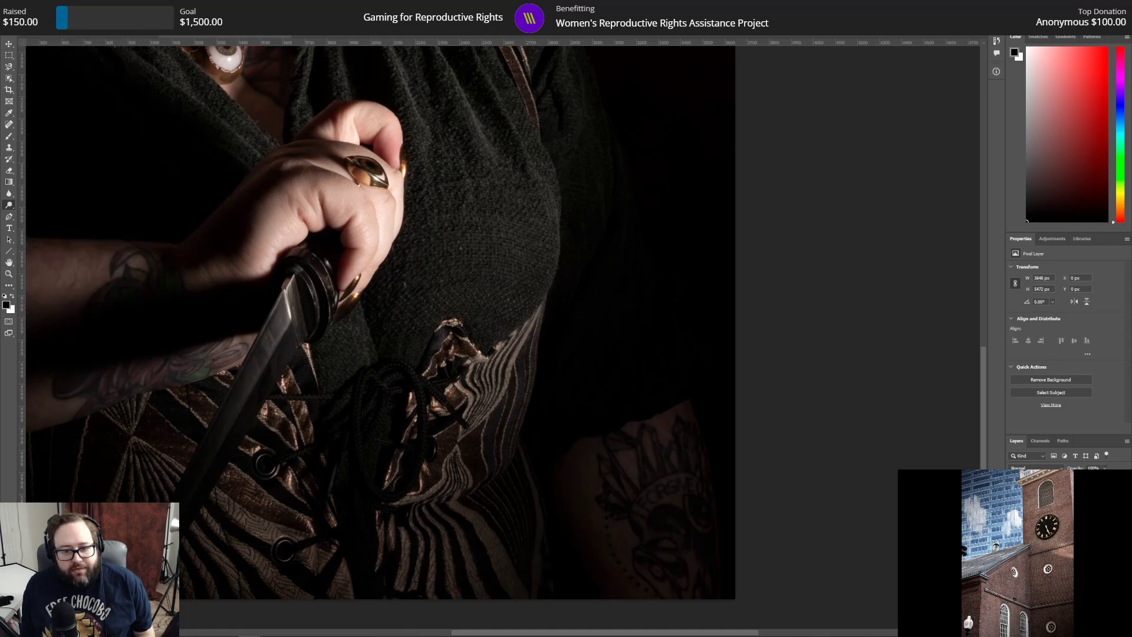
pyautogui.click(33, 5)
pyautogui.click(53, 17)
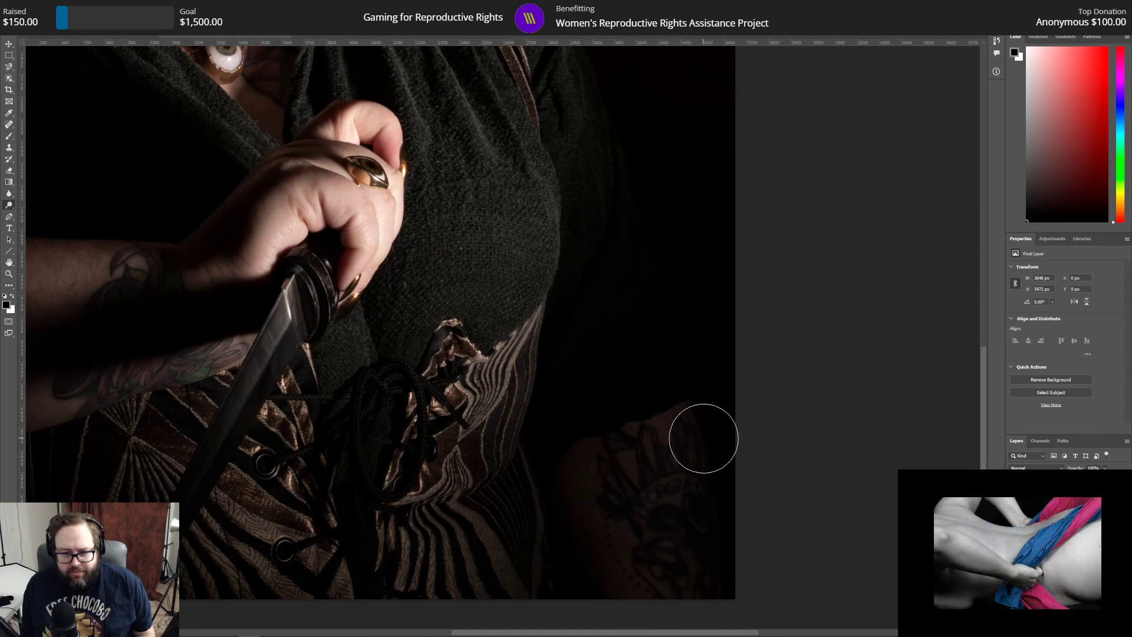
# Step: Lighten the tattooed arm in the portrait's lower-right corner with the Dodge tool
pyautogui.moveTo(614, 470)
pyautogui.mouseDown()
pyautogui.moveTo(602, 504)
pyautogui.moveTo(656, 521)
pyautogui.moveTo(663, 555)
pyautogui.moveTo(612, 598)
pyautogui.moveTo(723, 593)
pyautogui.moveTo(720, 466)
pyautogui.moveTo(698, 441)
pyautogui.moveTo(616, 469)
pyautogui.moveTo(672, 440)
pyautogui.moveTo(601, 472)
pyautogui.moveTo(701, 450)
pyautogui.moveTo(603, 483)
pyautogui.moveTo(648, 594)
pyautogui.moveTo(720, 579)
pyautogui.moveTo(729, 428)
pyautogui.moveTo(612, 471)
pyautogui.moveTo(614, 558)
pyautogui.moveTo(696, 589)
pyautogui.moveTo(735, 442)
pyautogui.moveTo(743, 613)
pyautogui.mouseUp()
pyautogui.click(9, 274)
pyautogui.hotkey('ctrl', '0')
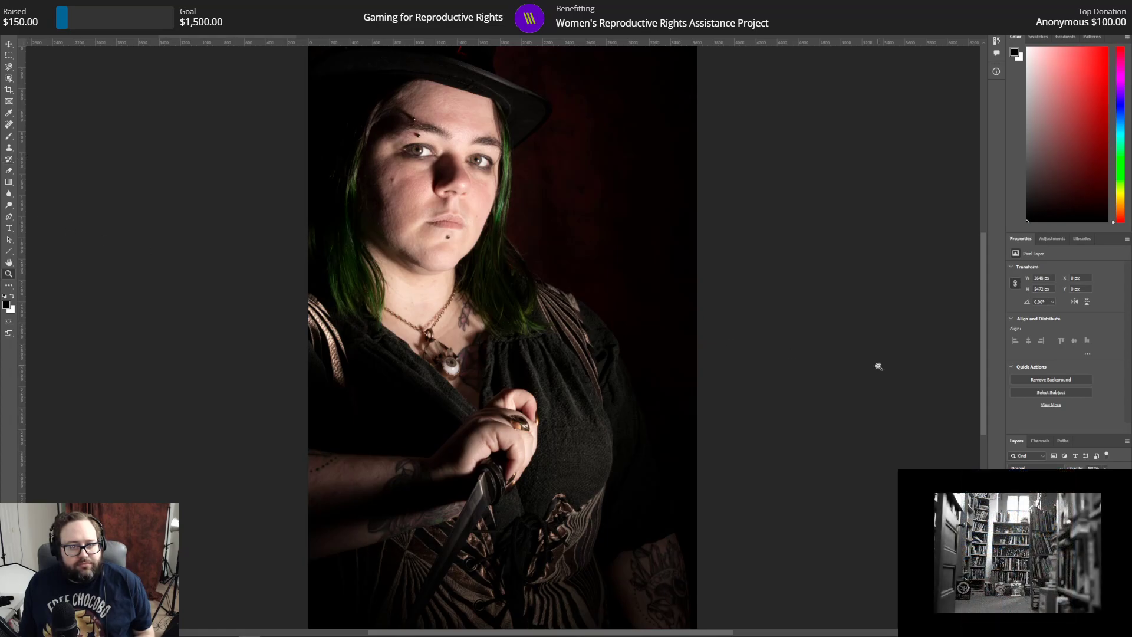
# Step: Switch from the Dodge tool to the Sponge tool for retouching the whole portrait
pyautogui.click(11, 194)
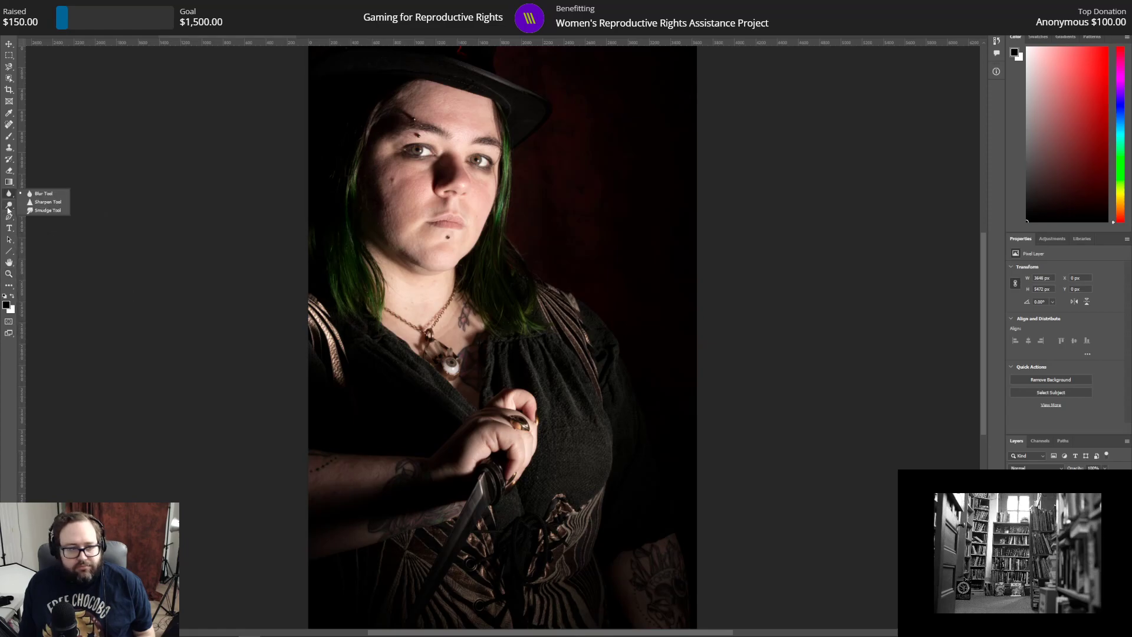
pyautogui.click(9, 204)
pyautogui.click(42, 213)
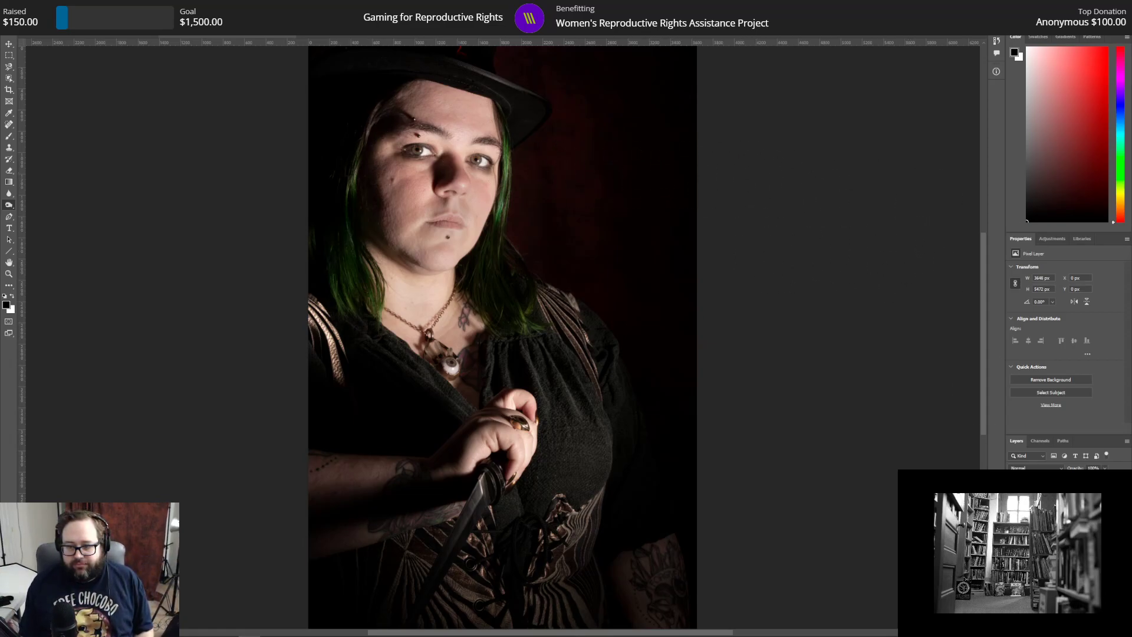
# Step: Start saving the portrait under a new name with Photoshop (PSD) as the file type
pyautogui.click(19, 5)
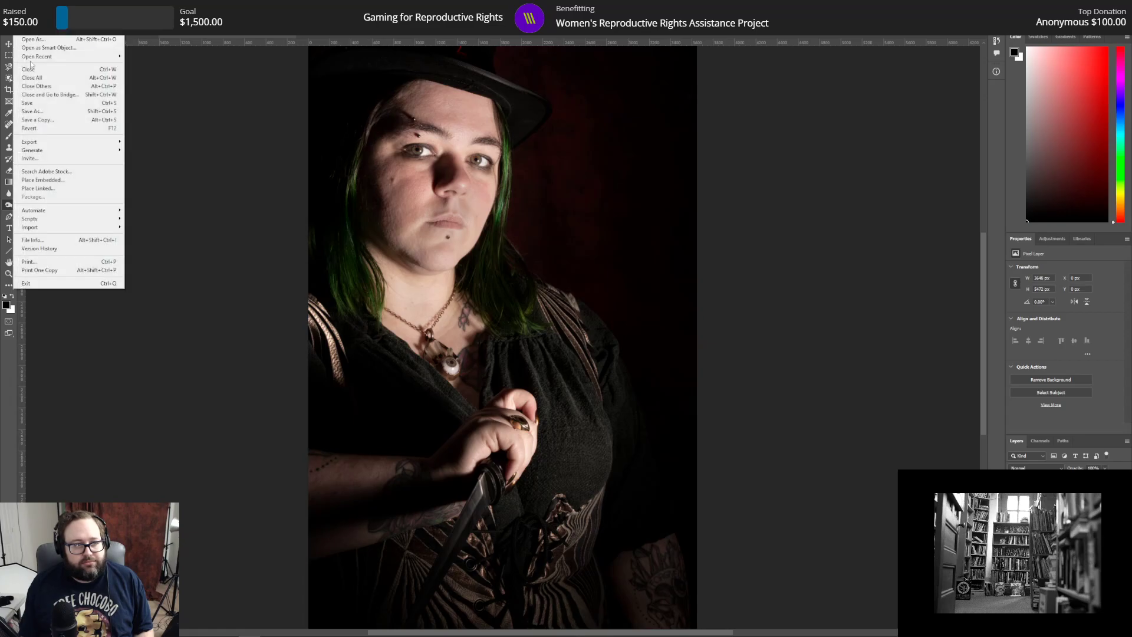
pyautogui.click(38, 112)
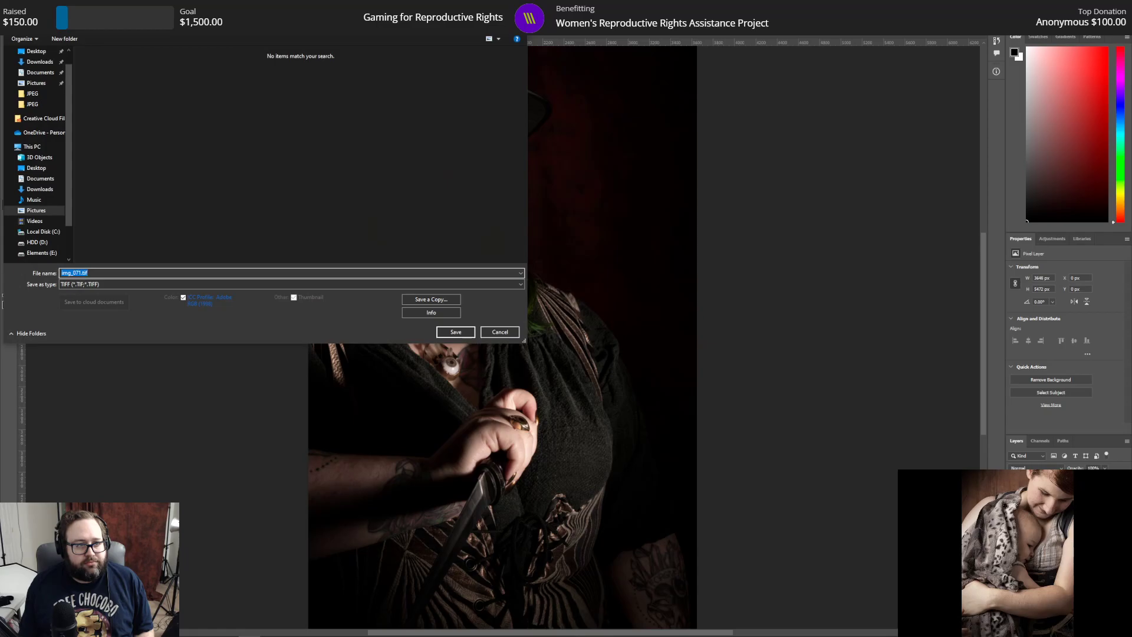
pyautogui.doubleClick(153, 73)
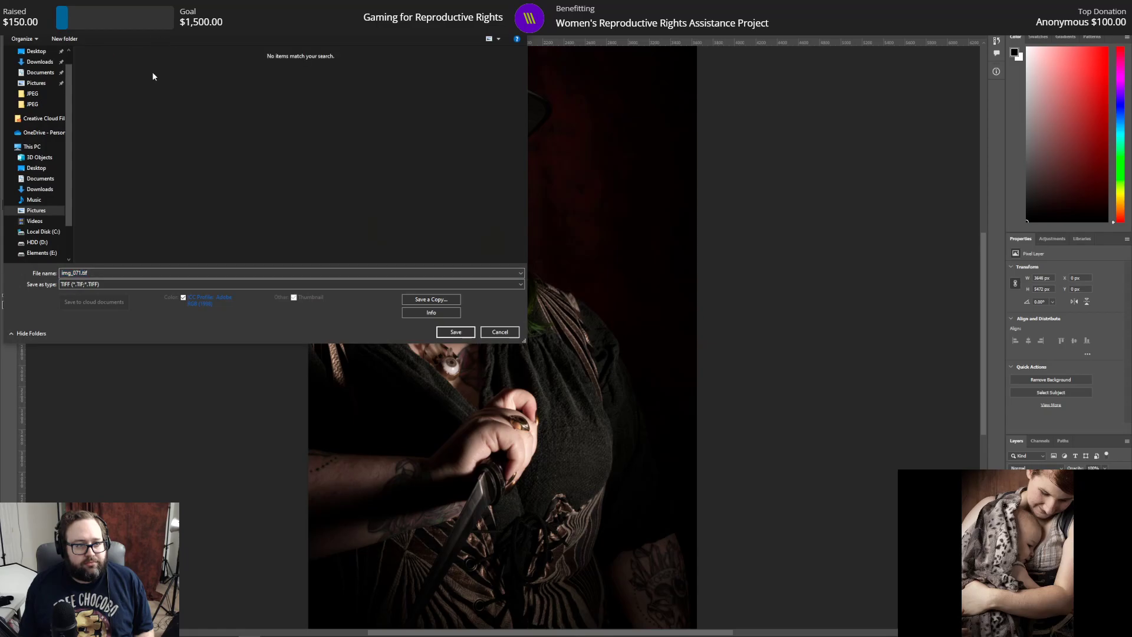
pyautogui.click(114, 284)
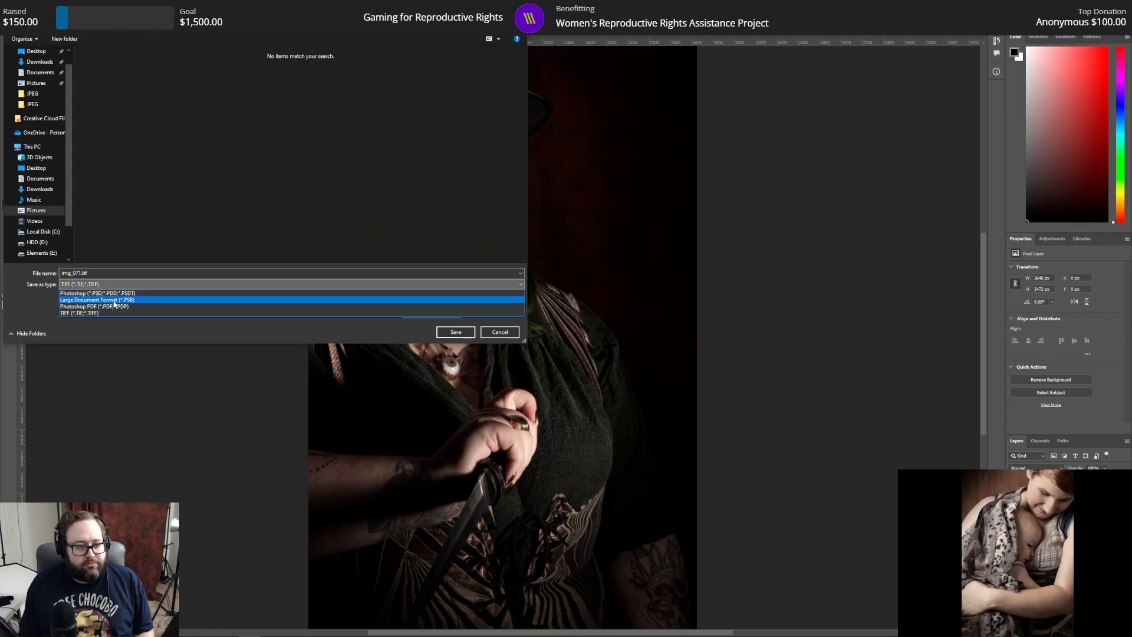
pyautogui.click(115, 306)
pyautogui.click(115, 285)
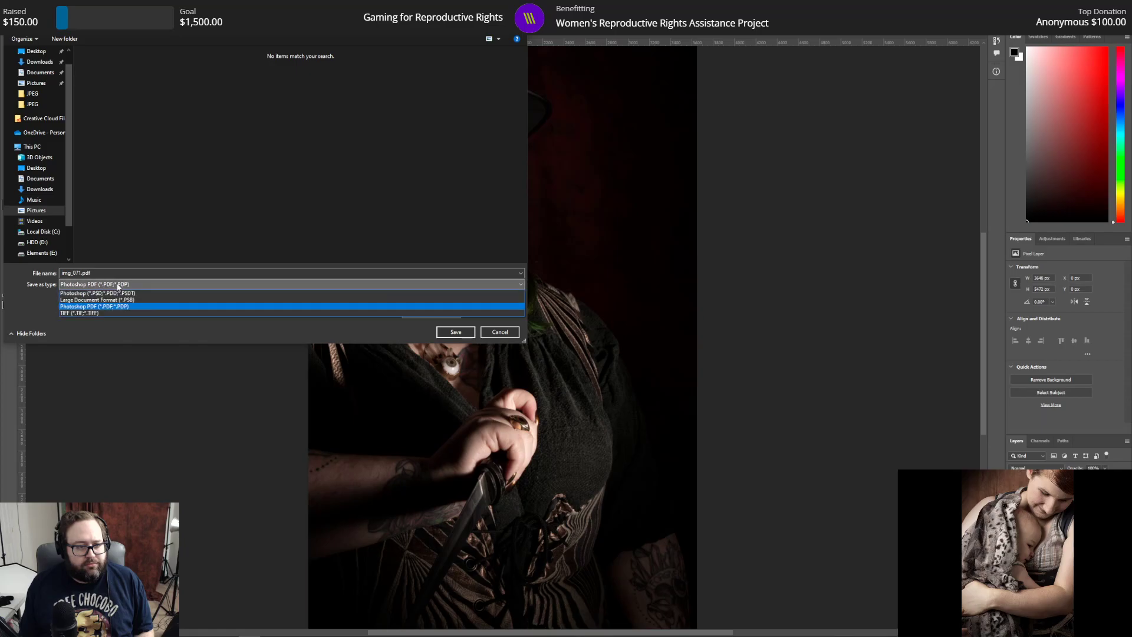
pyautogui.click(114, 294)
# Step: Shorten the file name to 071.psd and save the portrait
pyautogui.click(73, 272)
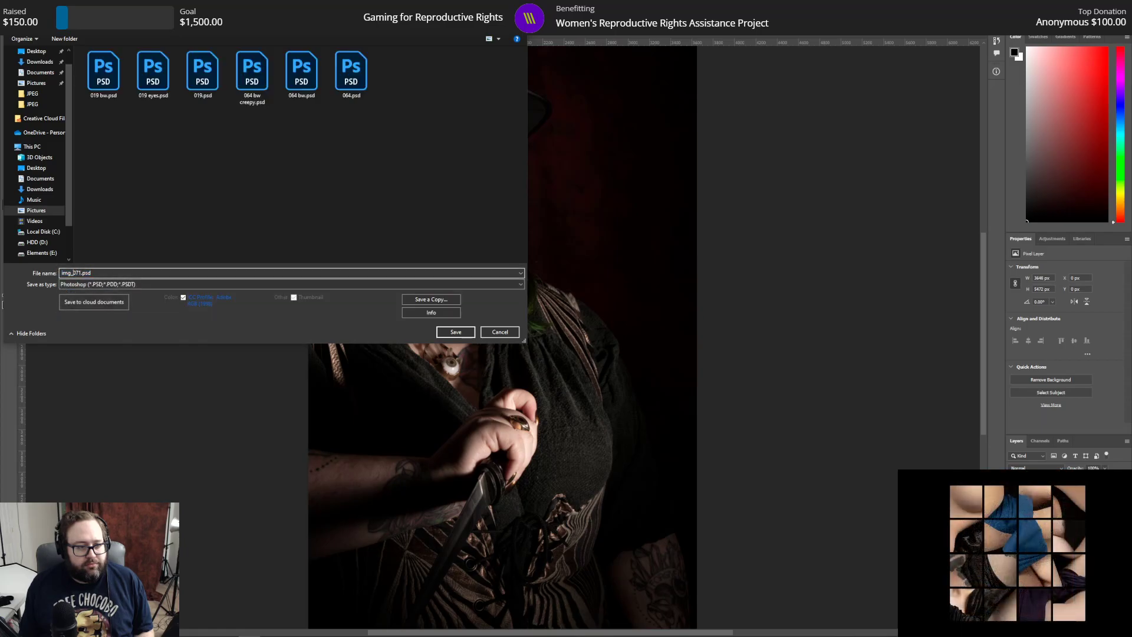
pyautogui.press('BackSpace')
pyautogui.press('BackSpace')
pyautogui.press('BackSpace')
pyautogui.press('BackSpace')
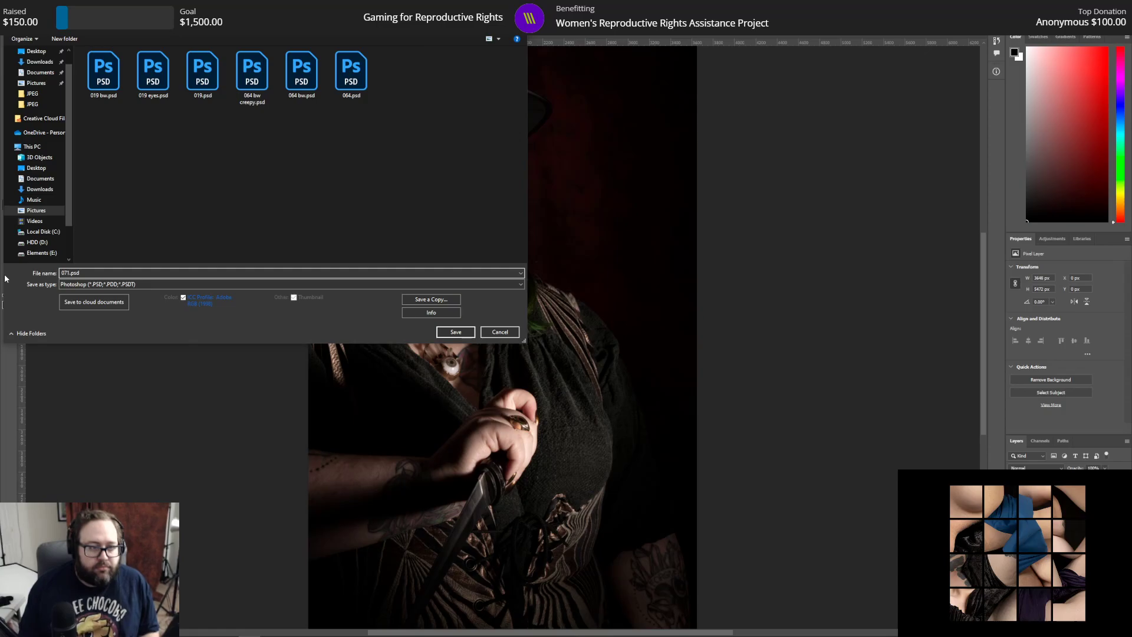
pyautogui.press('Return')
pyautogui.press('Return')
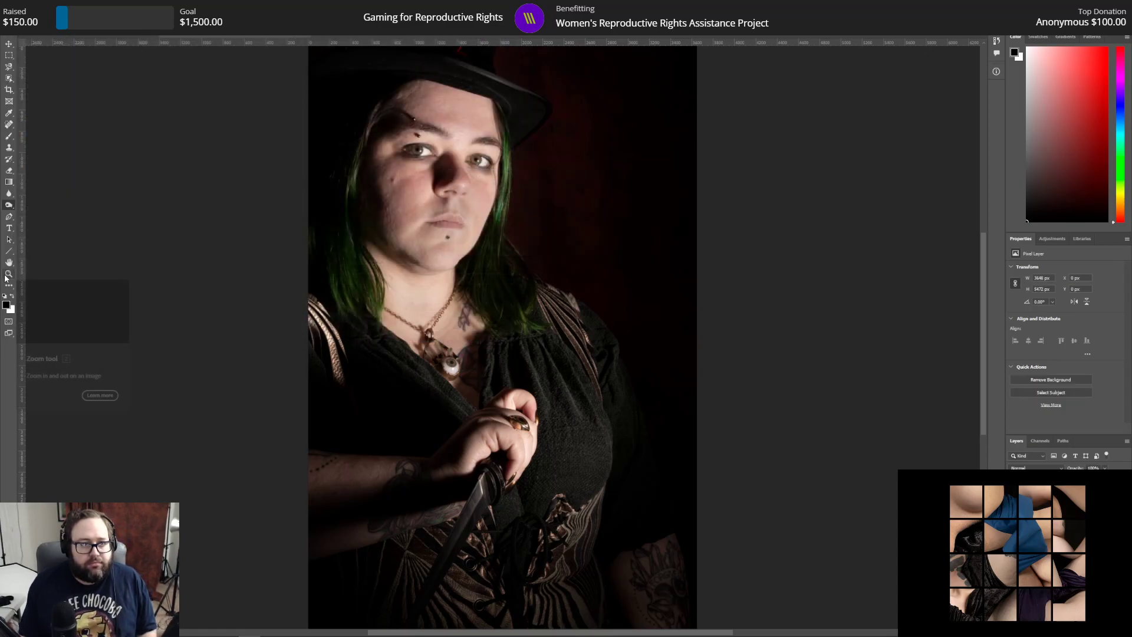
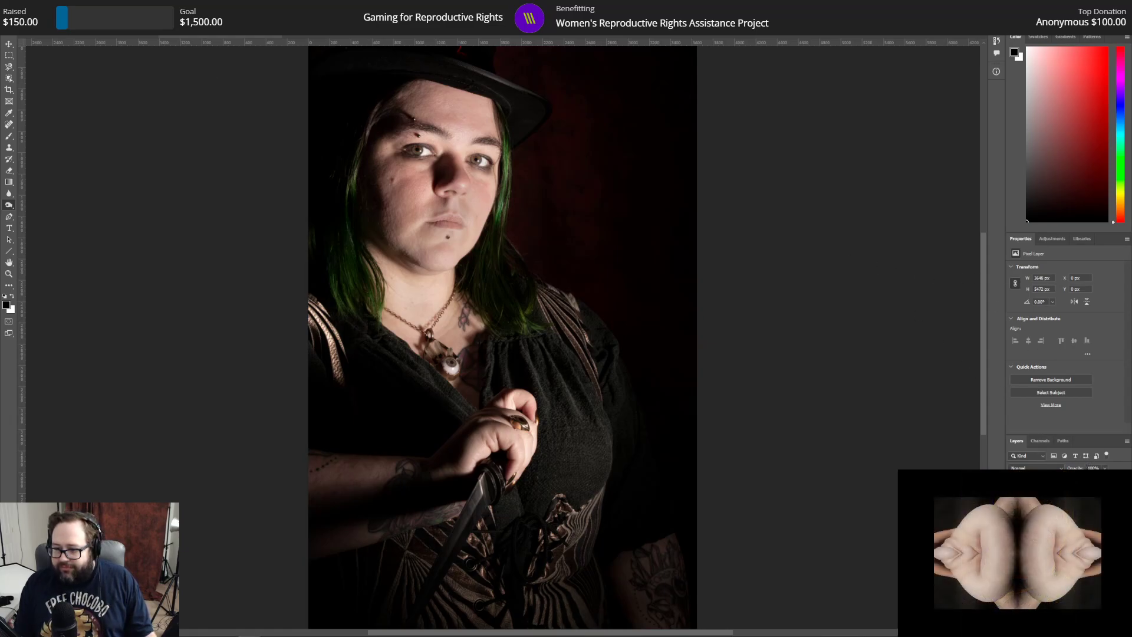
# Step: Add a Black & White adjustment layer above the Selective Color layer and apply the Maximum Black preset
pyautogui.click(1061, 508)
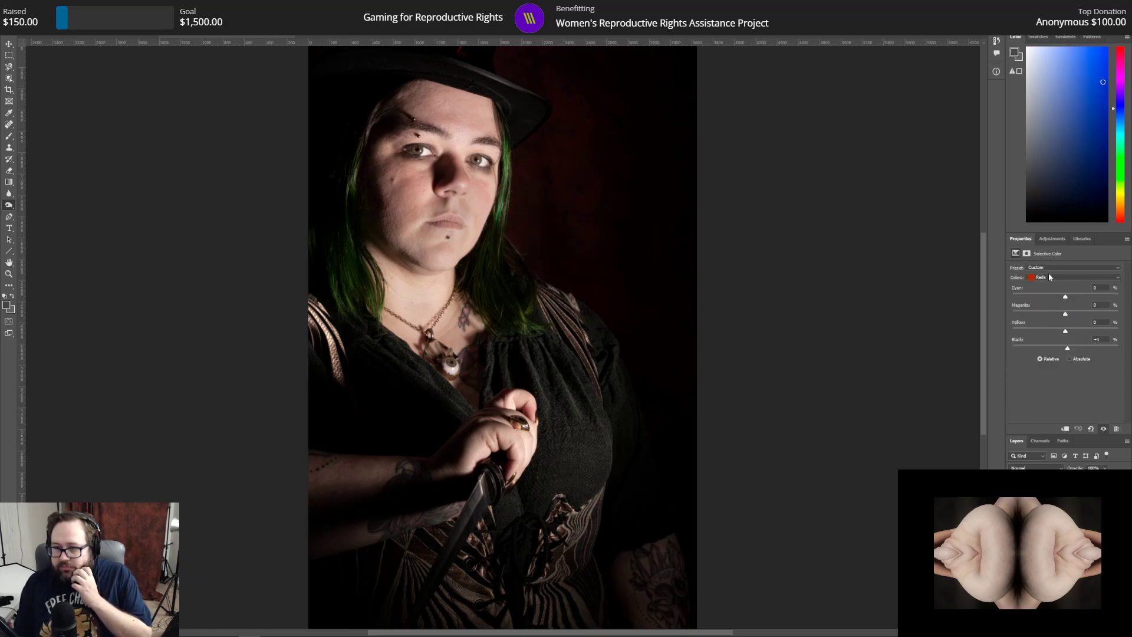
pyautogui.click(1051, 239)
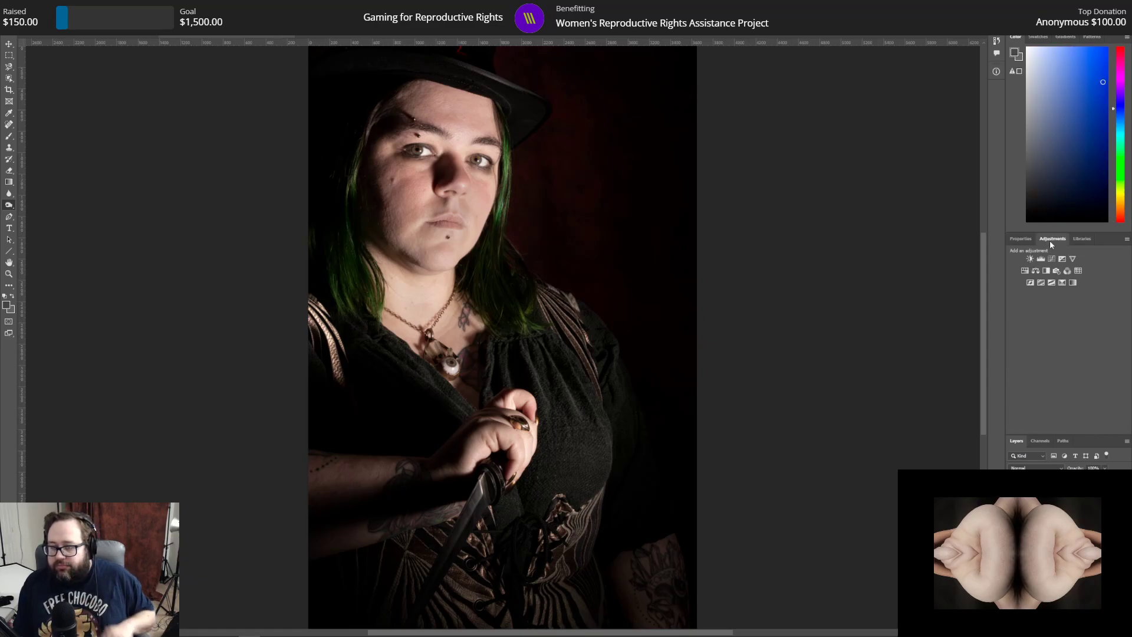
pyautogui.click(1045, 272)
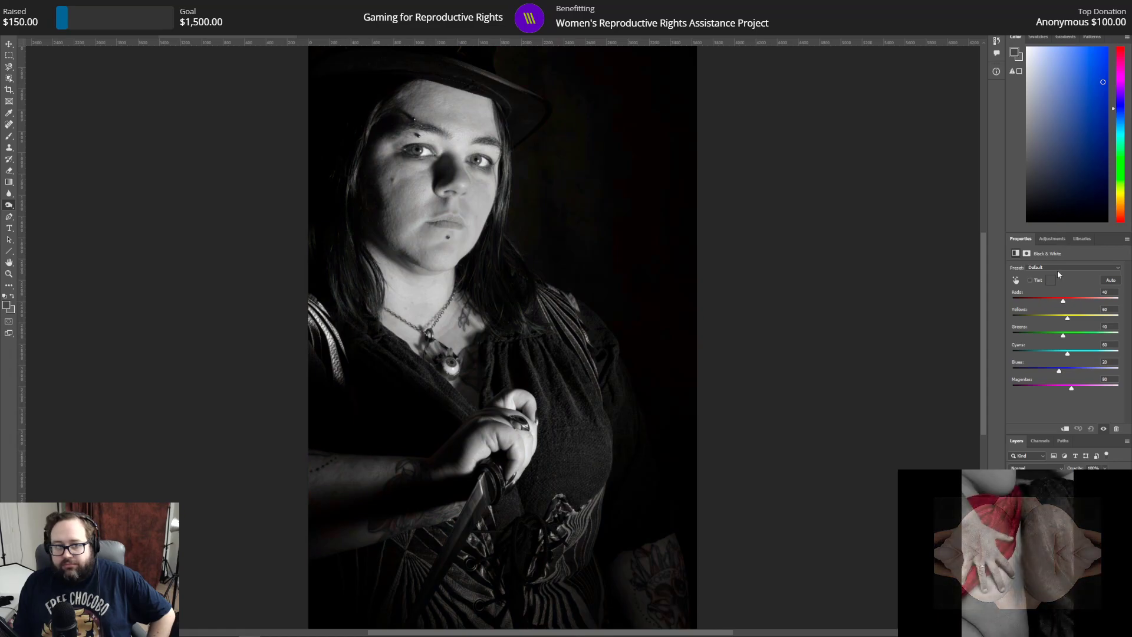
pyautogui.click(1056, 268)
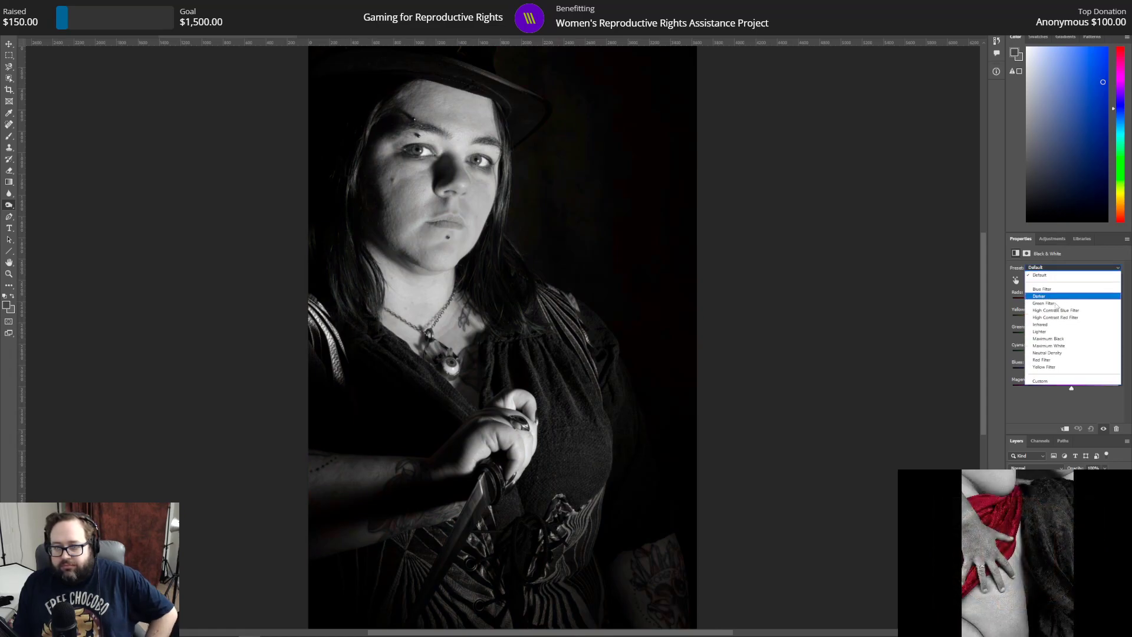
pyautogui.click(1053, 339)
# Step: In the Black & White adjustment, set Reds to -200, Yellows to about -58 and Greens to 300
pyautogui.moveTo(1054, 306); pyautogui.dragTo(999, 296)
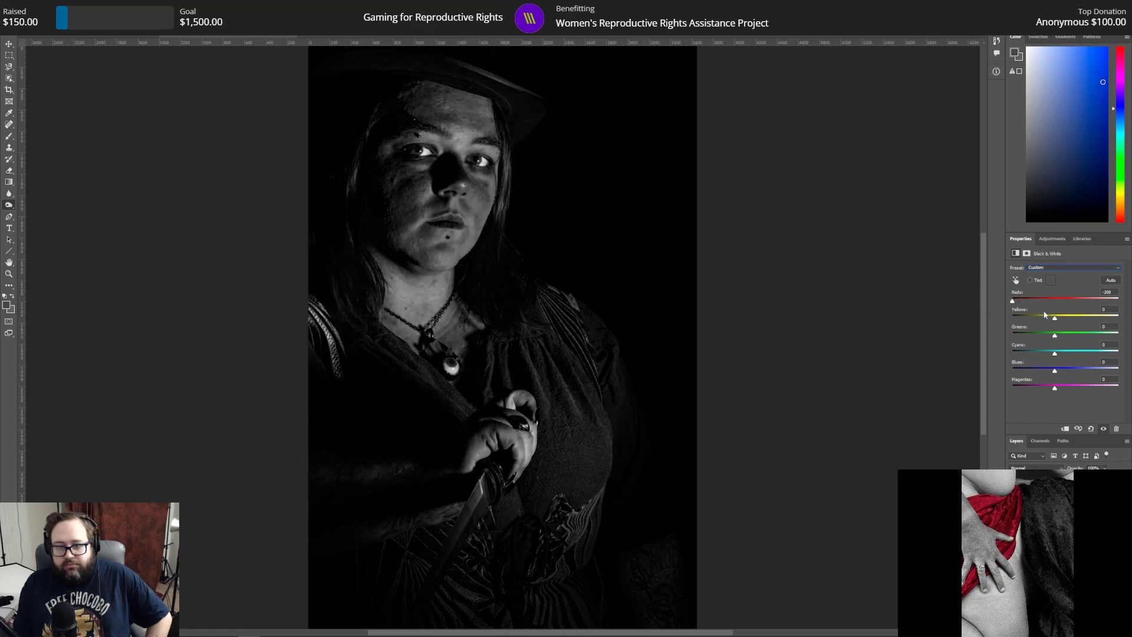
pyautogui.moveTo(1055, 319)
pyautogui.mouseDown()
pyautogui.moveTo(1008, 320)
pyautogui.moveTo(1058, 327)
pyautogui.mouseUp()
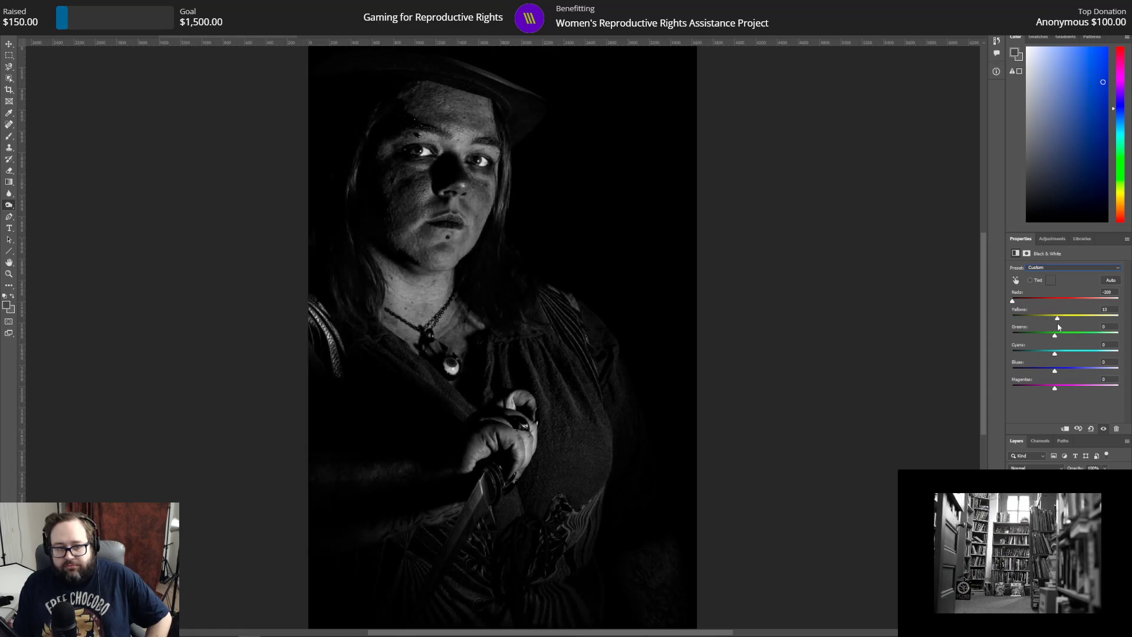
pyautogui.moveTo(1013, 302)
pyautogui.mouseDown()
pyautogui.moveTo(1024, 302)
pyautogui.moveTo(1011, 302)
pyautogui.mouseUp()
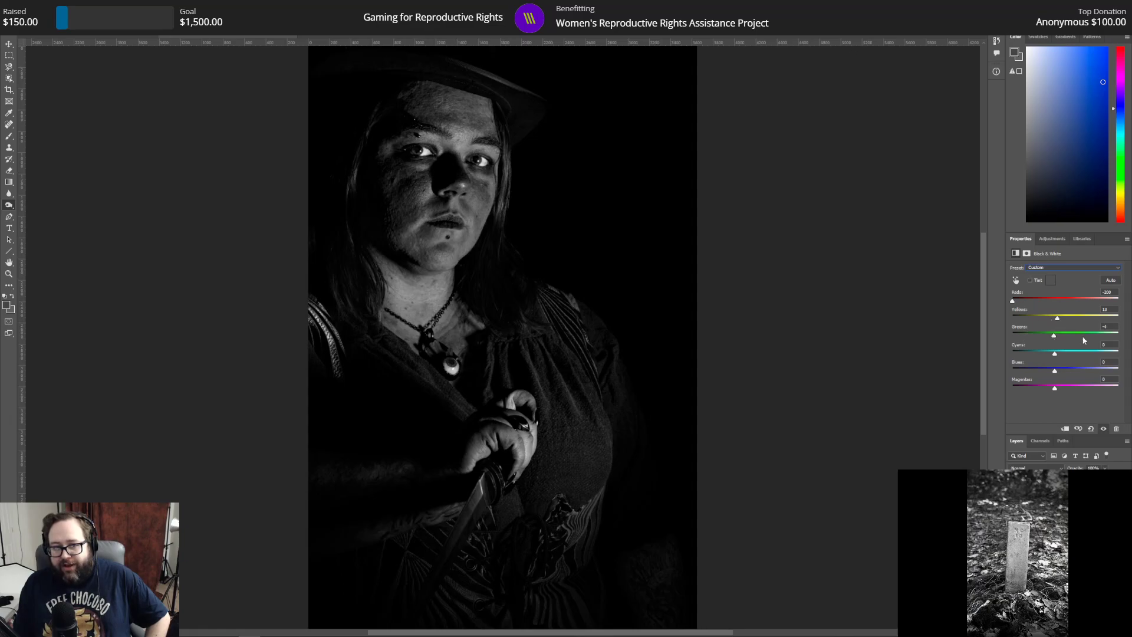
pyautogui.moveTo(1053, 334); pyautogui.dragTo(1119, 335)
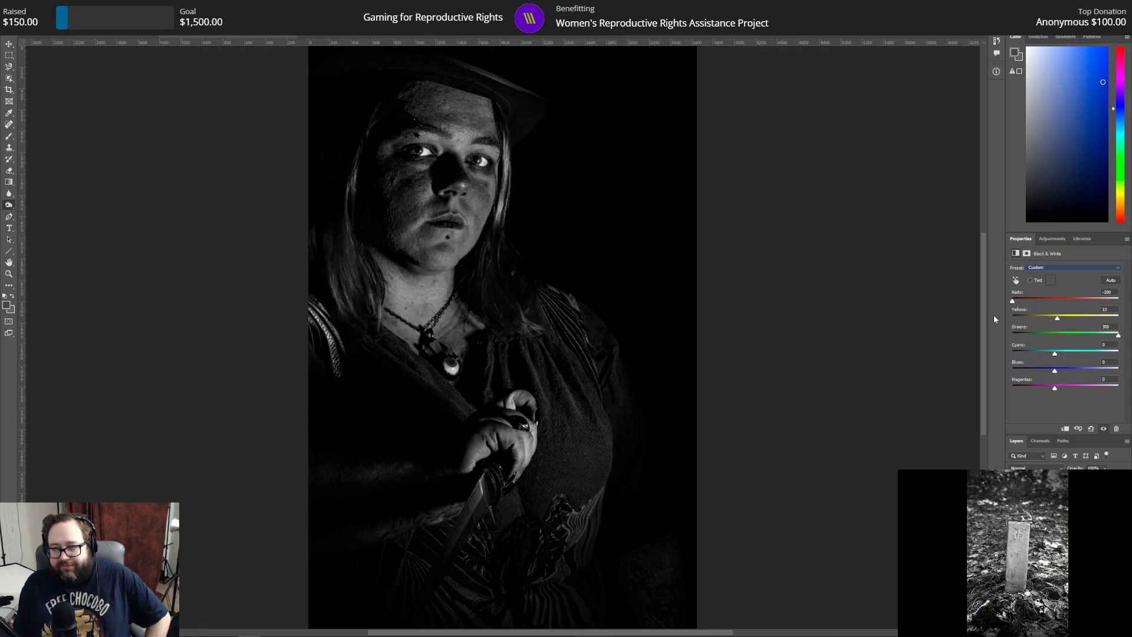
pyautogui.moveTo(1057, 318); pyautogui.dragTo(900, 323)
pyautogui.moveTo(993, 330); pyautogui.dragTo(1043, 331)
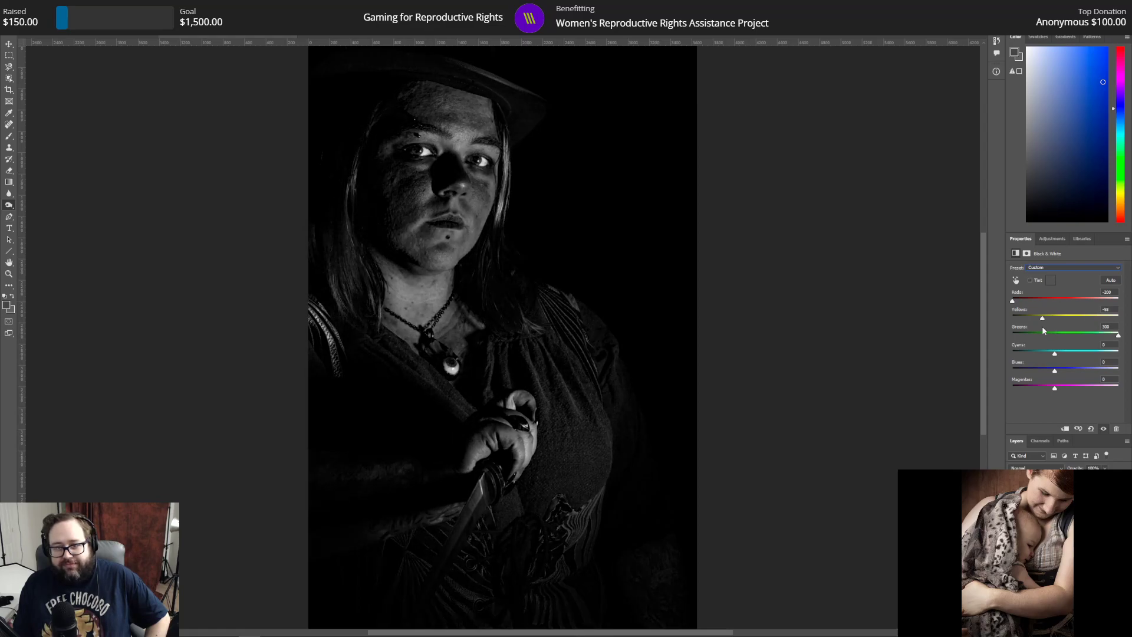
# Step: Try different Cyans and Blues levels in the Black & White adjustment and reset both to 0
pyautogui.moveTo(1053, 354); pyautogui.dragTo(983, 359)
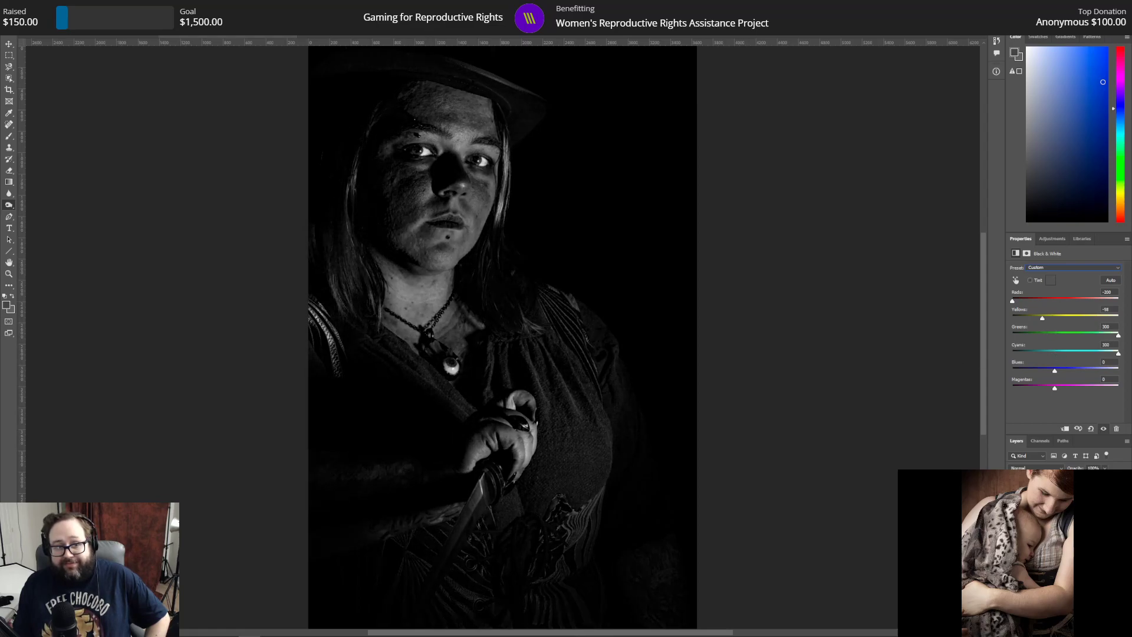
pyautogui.click(1037, 352)
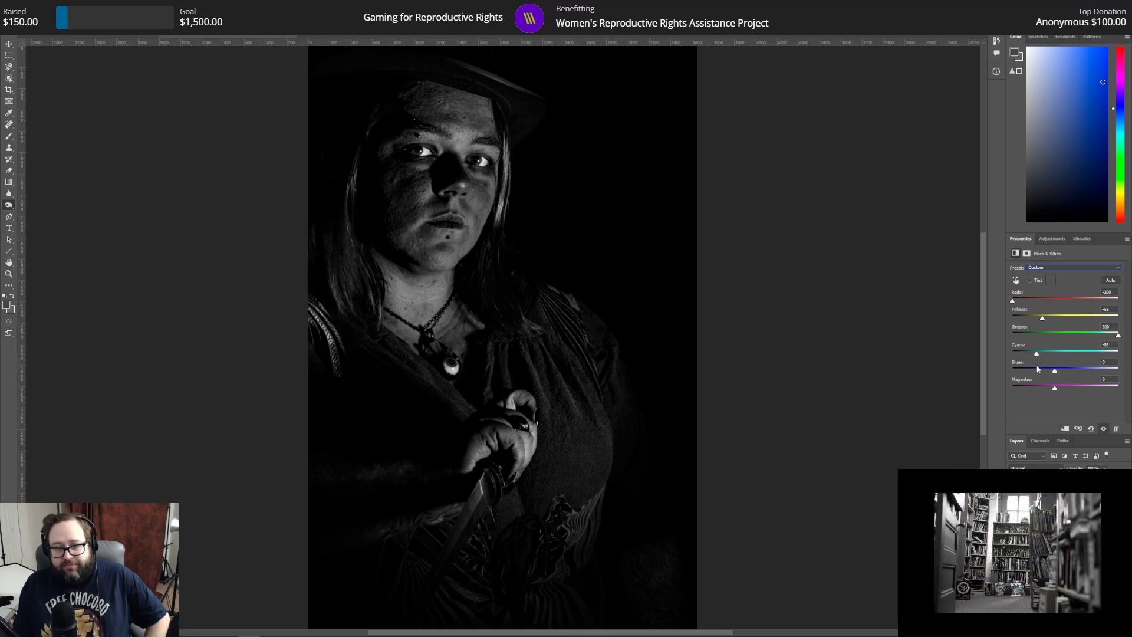
pyautogui.moveTo(1112, 344); pyautogui.dragTo(972, 376)
pyautogui.write('0')
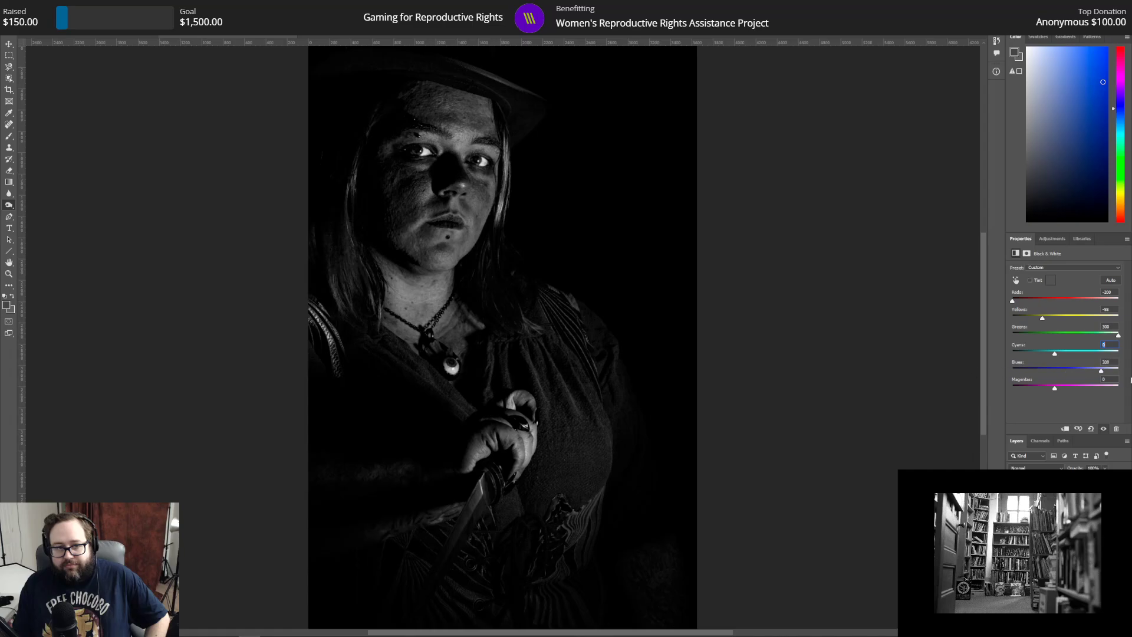
pyautogui.press('Tab')
pyautogui.write('0')
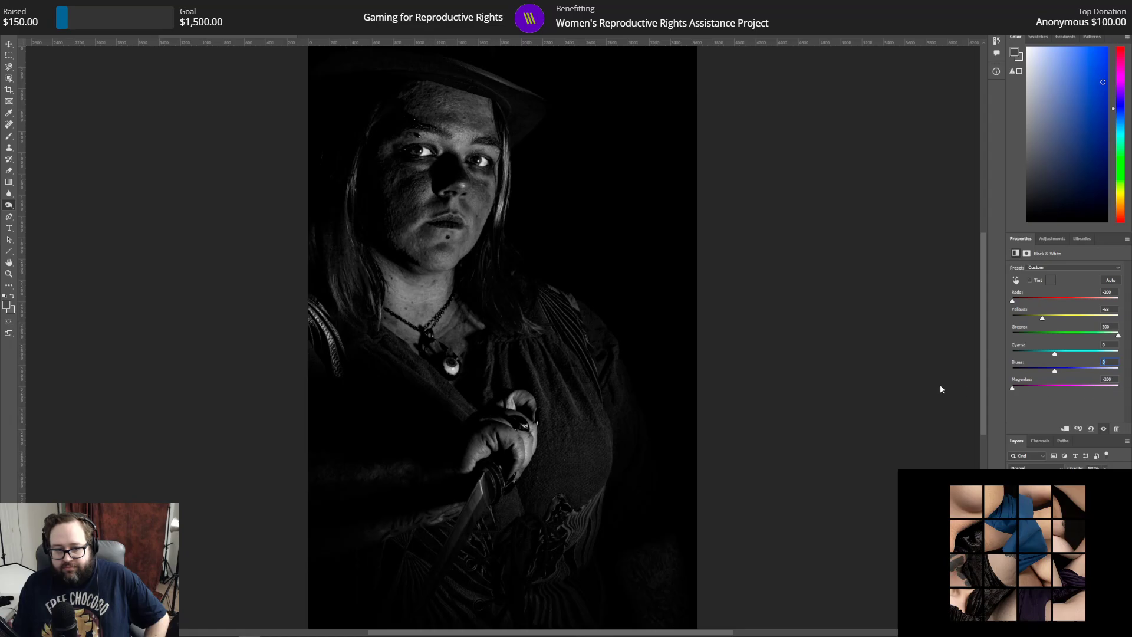
# Step: Set the Black & White adjustment's Magentas to 0 and save the document as 071 bw creepy.psd
pyautogui.press('Tab')
pyautogui.write('0')
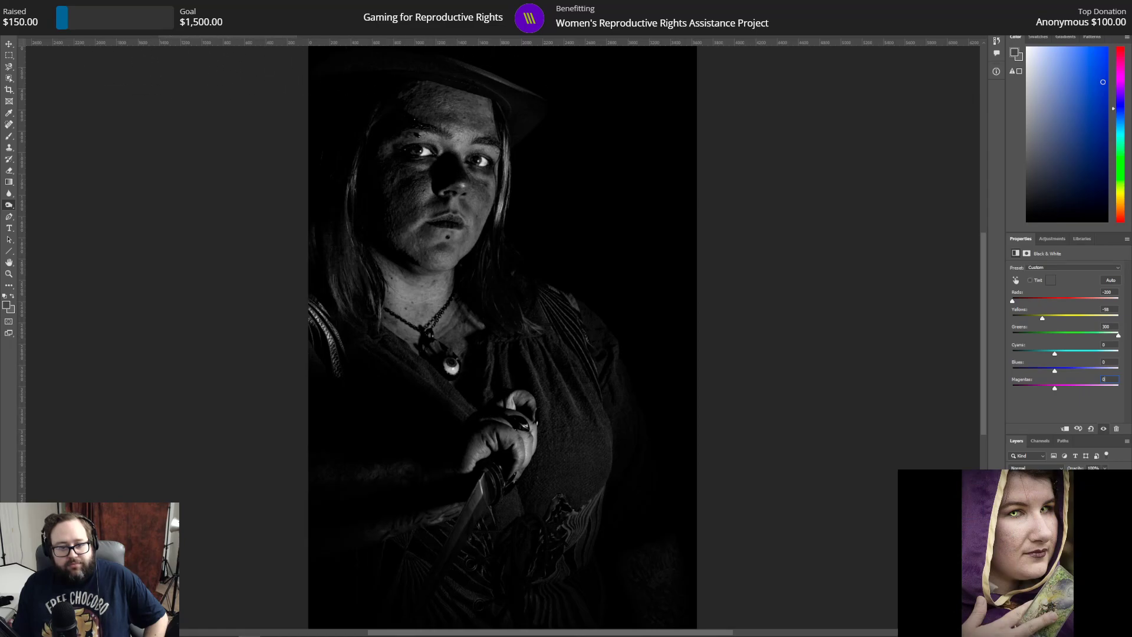
pyautogui.click(18, 6)
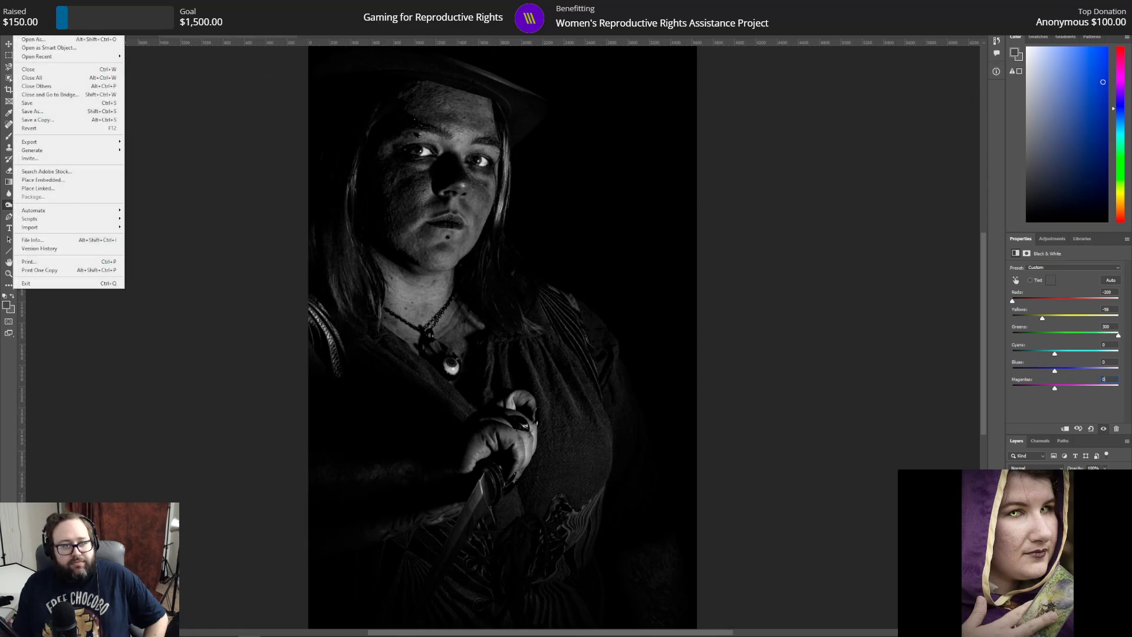
pyautogui.click(38, 112)
pyautogui.click(70, 273)
pyautogui.write('bw creep')
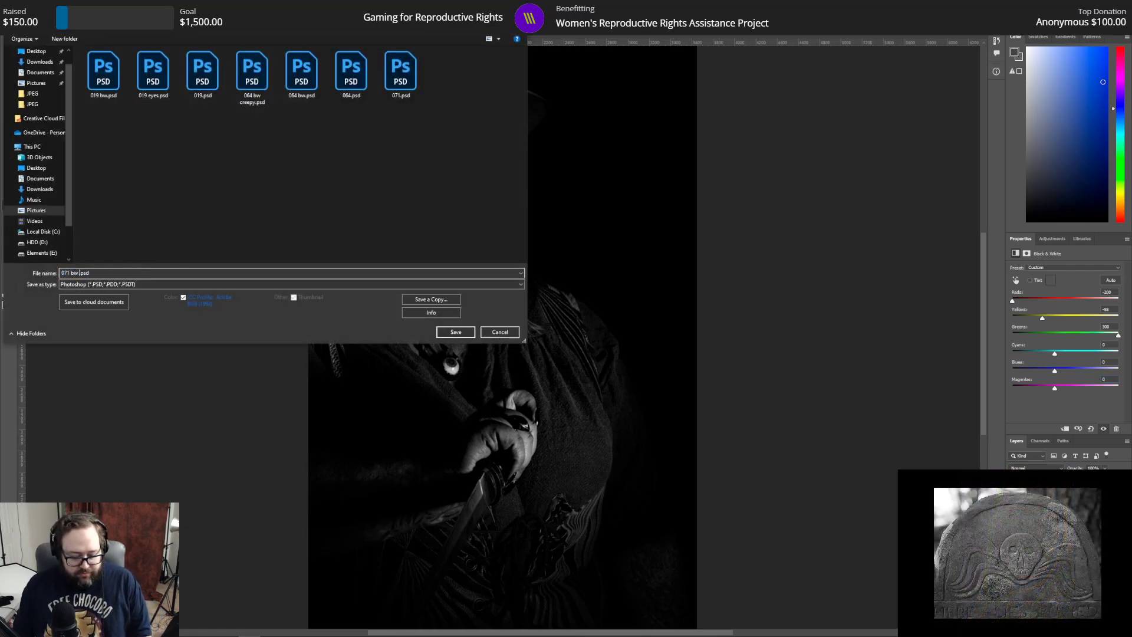
pyautogui.write('y')
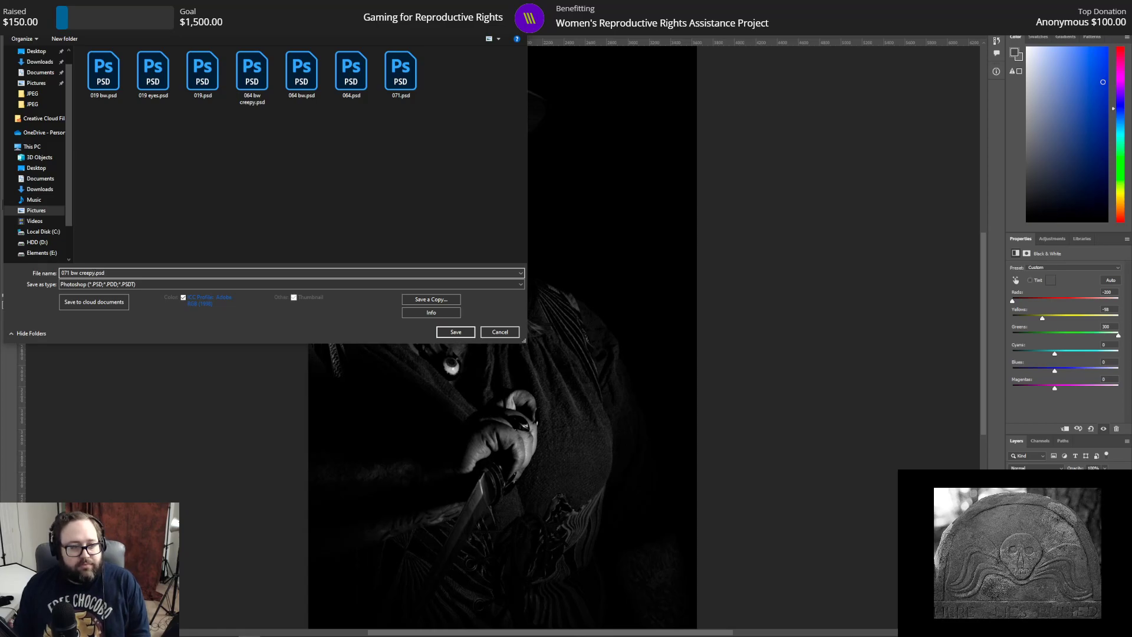
pyautogui.press('Return')
pyautogui.press('Return')
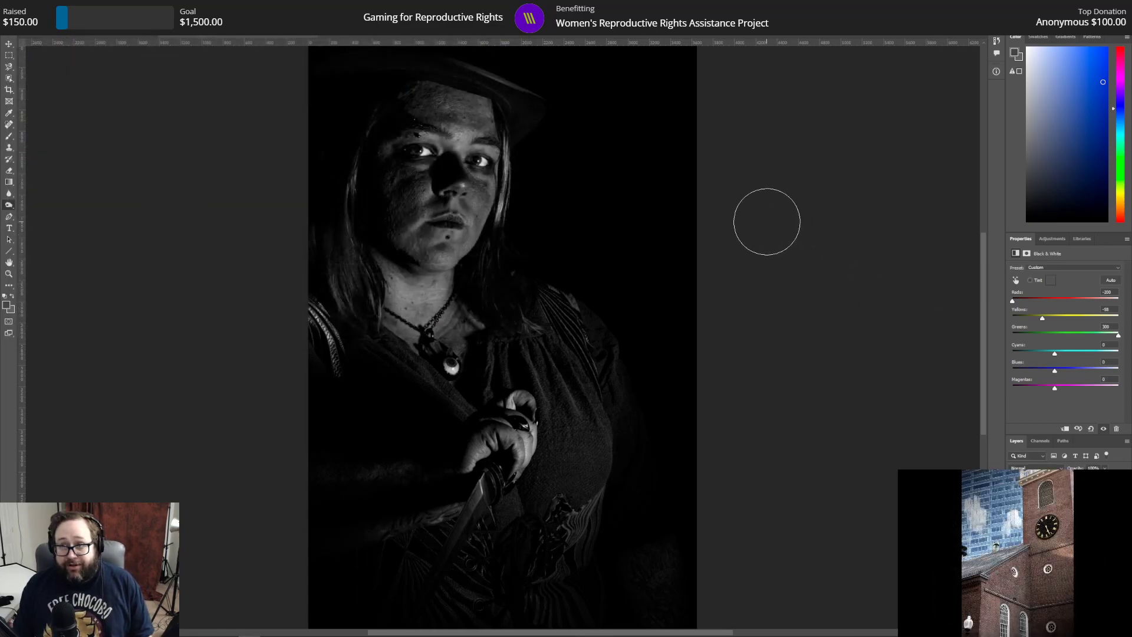
# Step: Apply the Maximum Black preset to the Black & White adjustment, then set Reds to about -20, Yellows to 44 and Greens to 300
pyautogui.click(1073, 269)
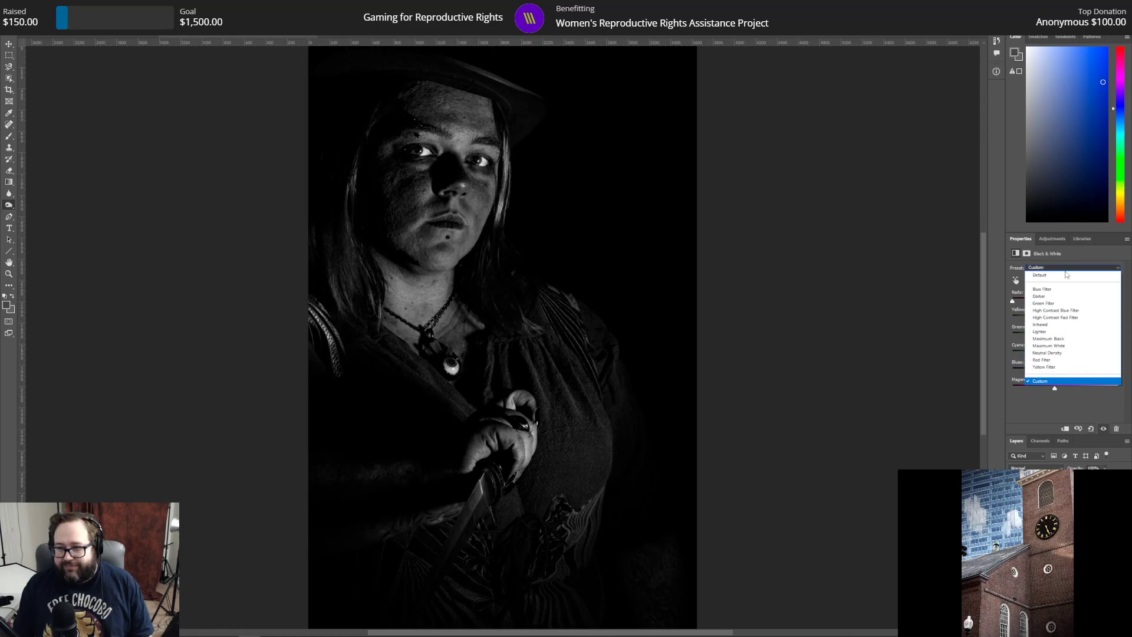
pyautogui.click(1058, 338)
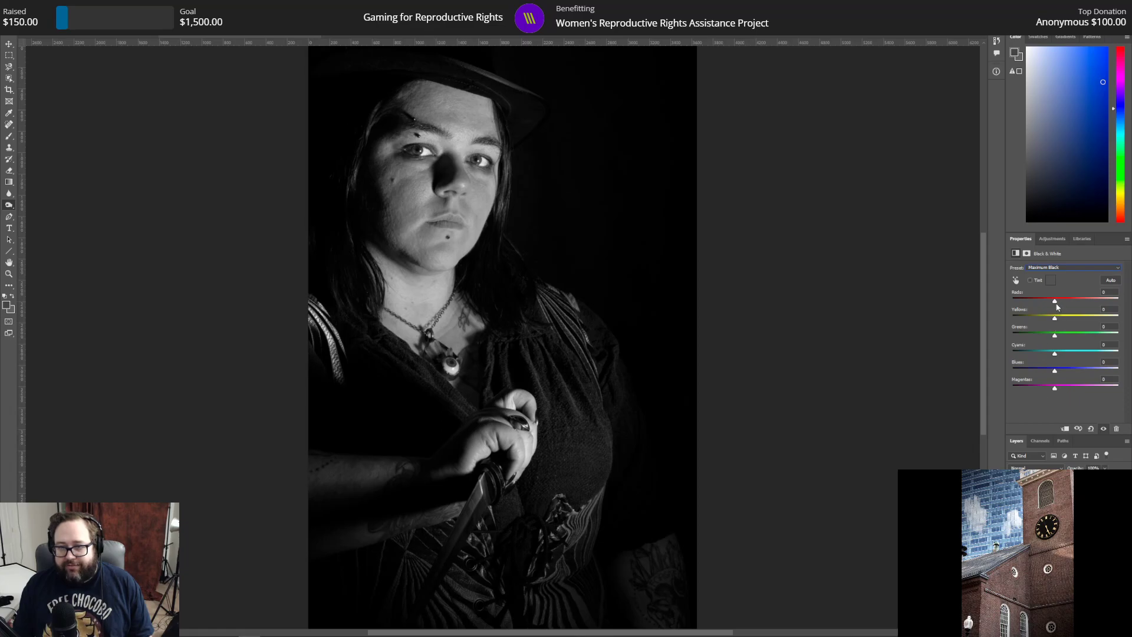
pyautogui.moveTo(1056, 301); pyautogui.dragTo(1067, 303)
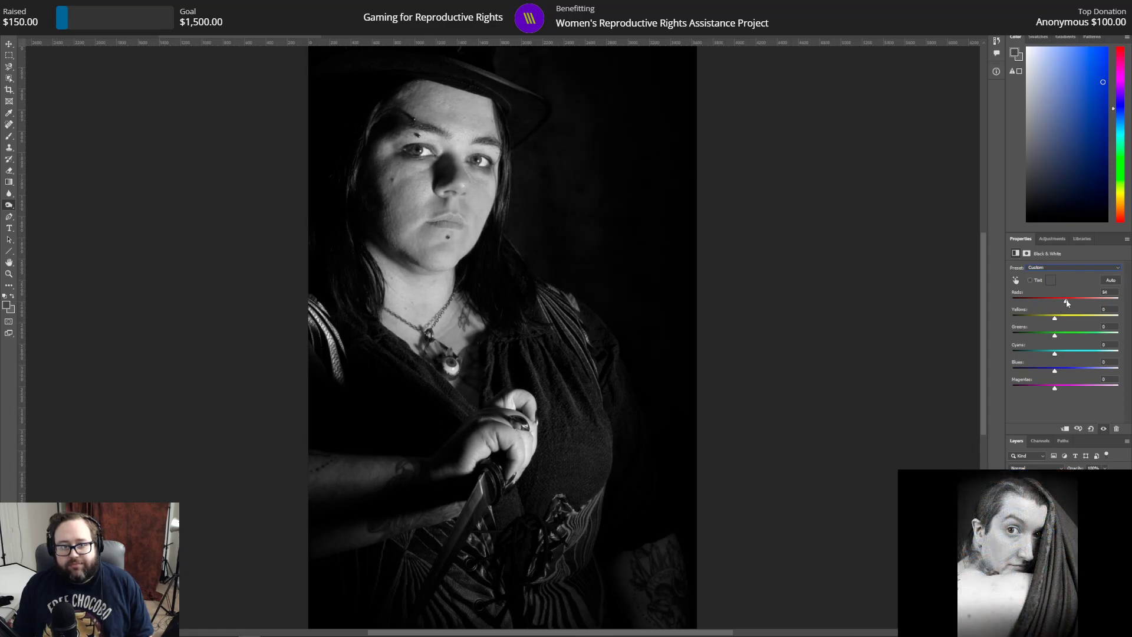
pyautogui.moveTo(1054, 319)
pyautogui.mouseDown()
pyautogui.moveTo(1014, 320)
pyautogui.moveTo(1065, 320)
pyautogui.moveTo(1057, 301)
pyautogui.mouseUp()
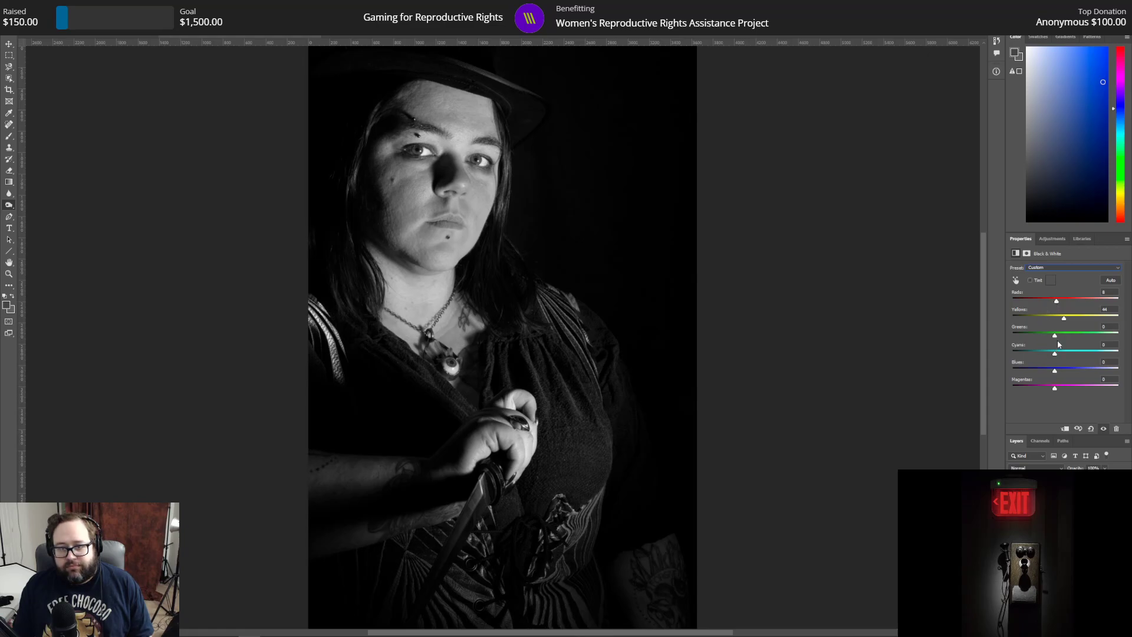
pyautogui.moveTo(1055, 336); pyautogui.dragTo(1118, 335)
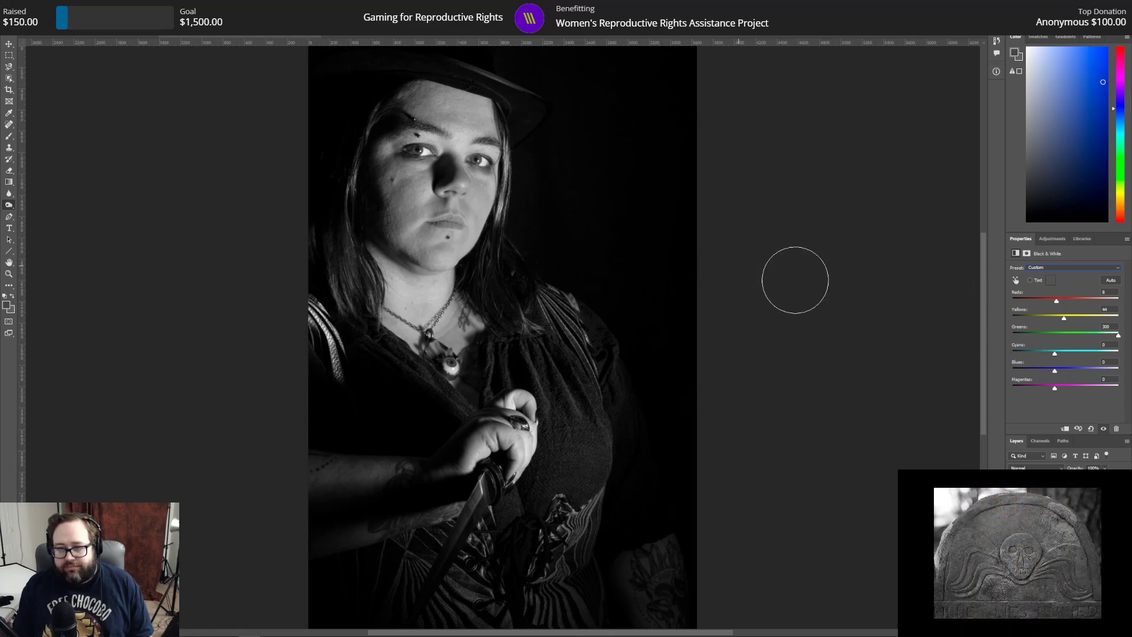
pyautogui.moveTo(1055, 301); pyautogui.dragTo(1051, 303)
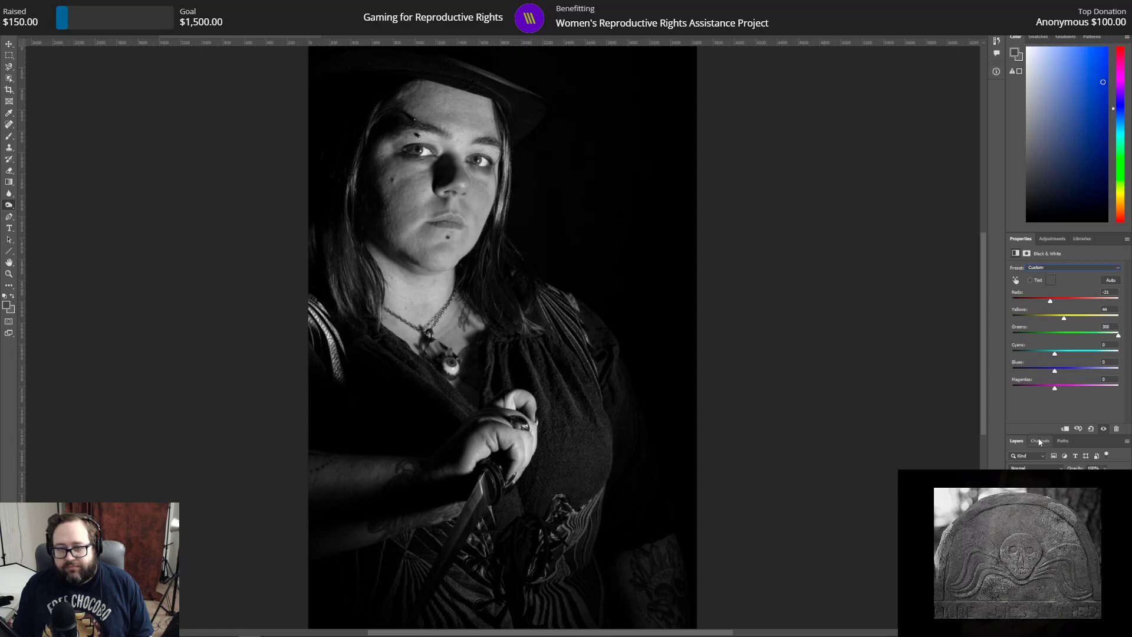
# Step: Add a Curves adjustment and move its RGB white point to input 222
pyautogui.click(1052, 239)
pyautogui.click(1052, 259)
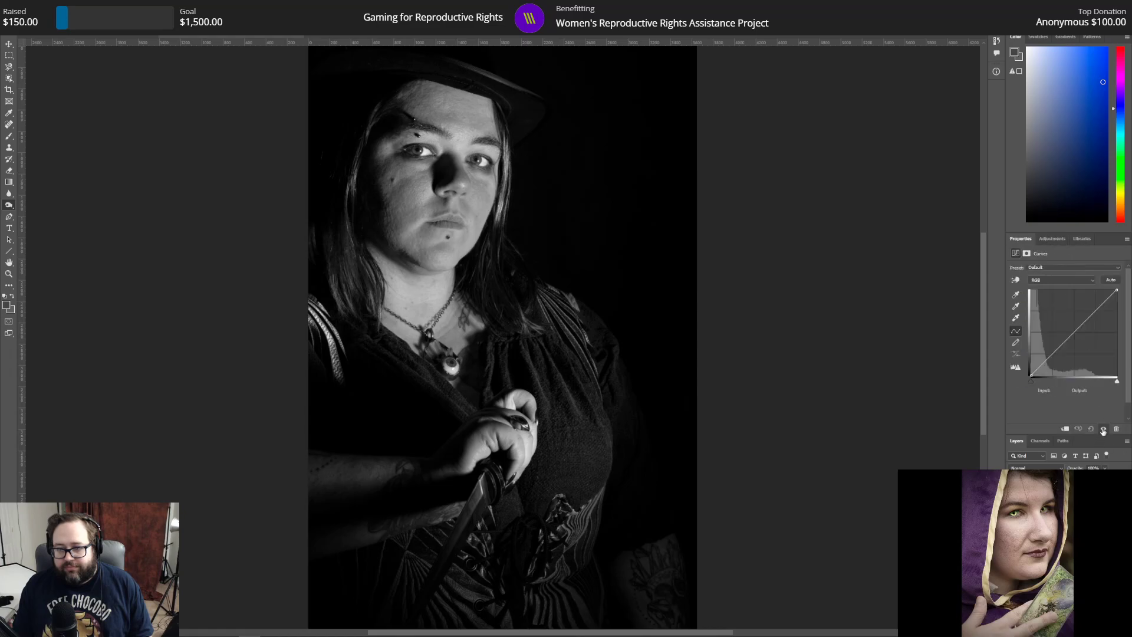
pyautogui.moveTo(1116, 382)
pyautogui.mouseDown()
pyautogui.moveTo(1078, 383)
pyautogui.moveTo(1107, 383)
pyautogui.mouseUp()
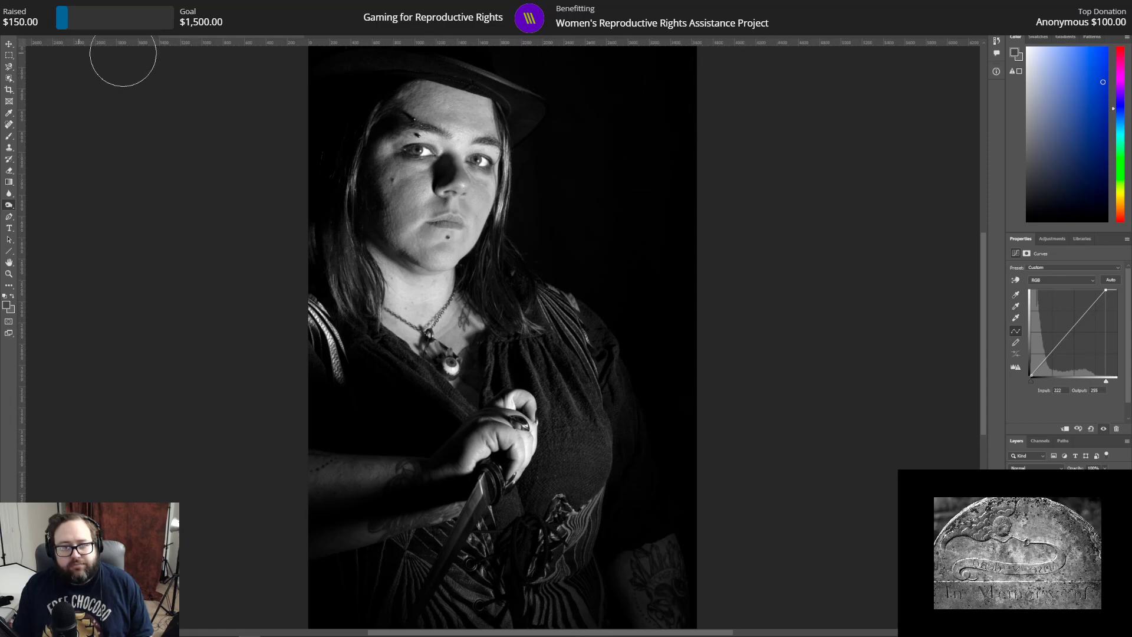
# Step: Save the brighter black-and-white version as a separate file named 071 bw.psd
pyautogui.click(18, 29)
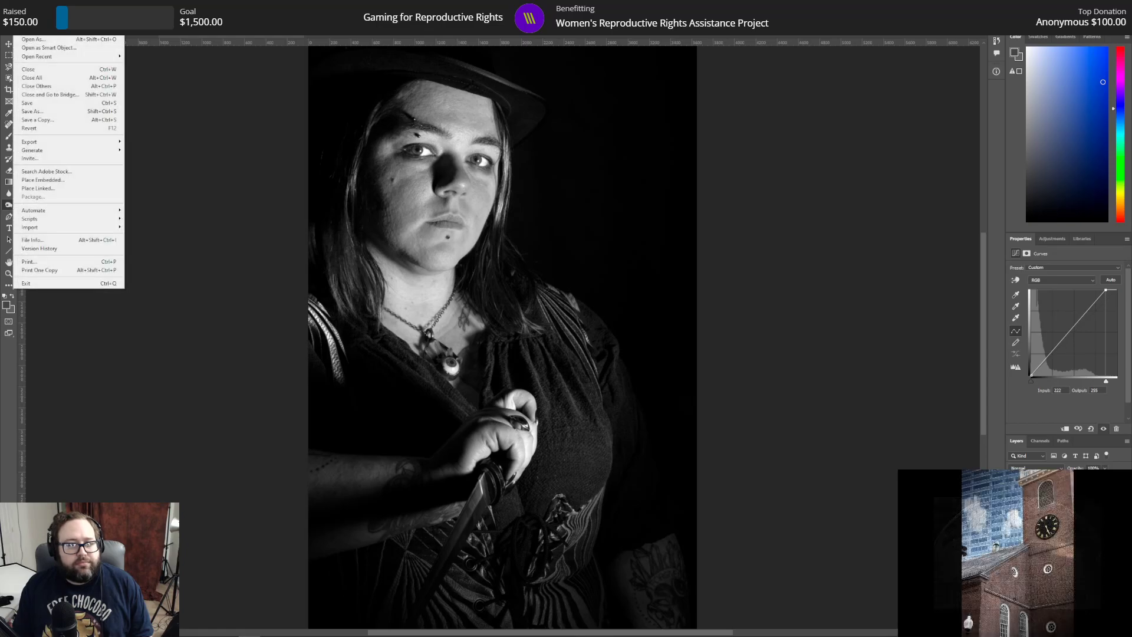
pyautogui.click(32, 111)
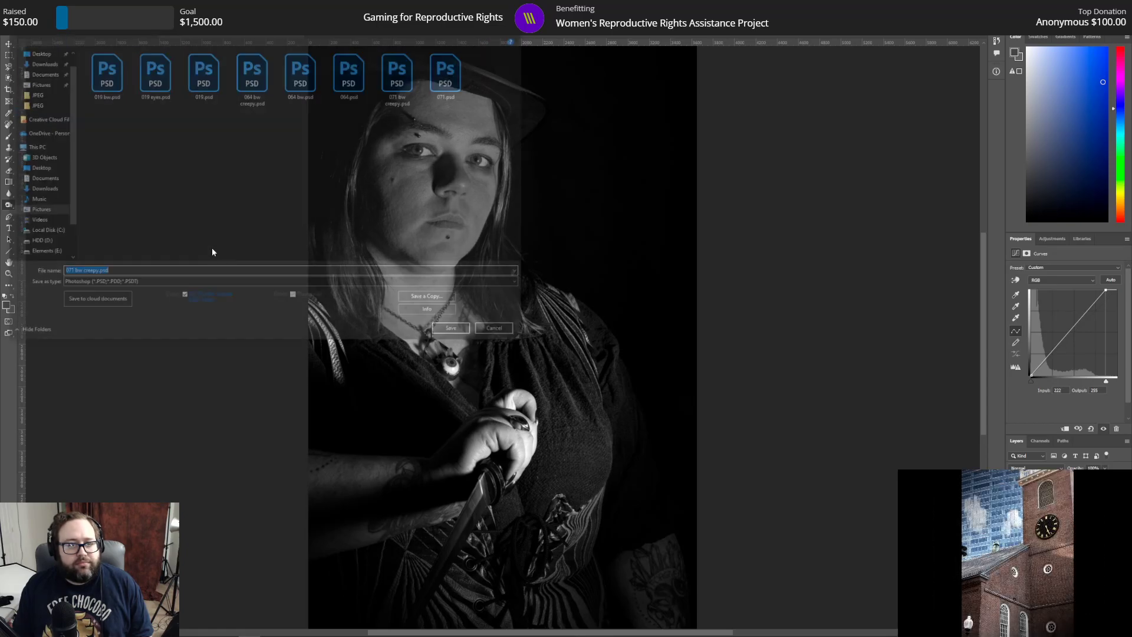
pyautogui.click(85, 273)
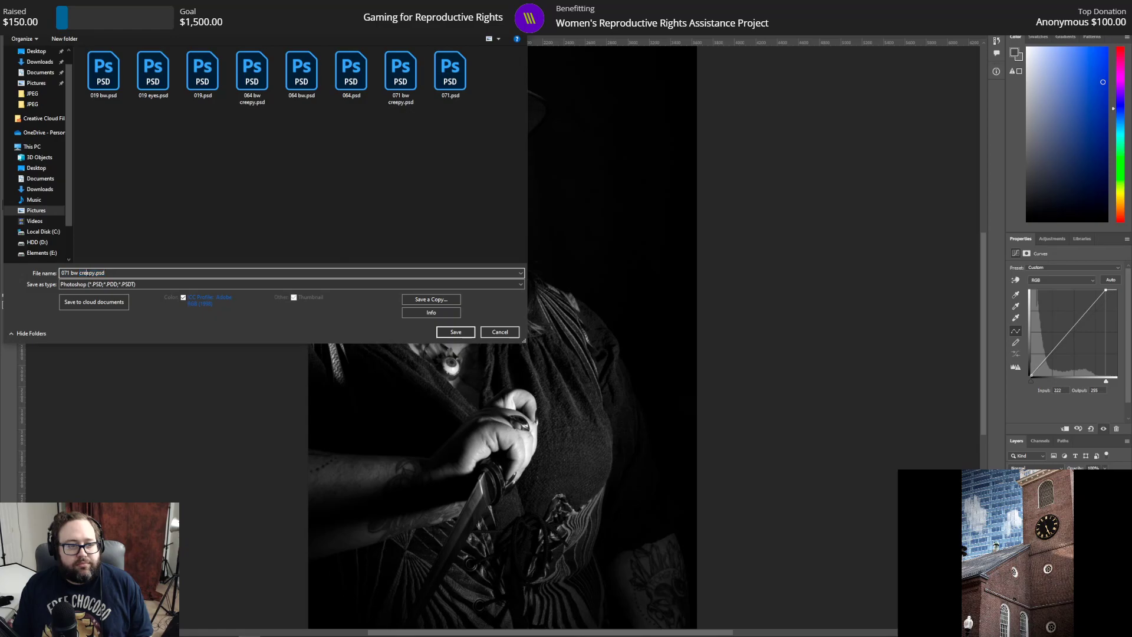
pyautogui.press('BackSpace')
pyautogui.press('BackSpace')
pyautogui.press('BackSpace')
pyautogui.press('BackSpace')
pyautogui.press('BackSpace')
pyautogui.press('BackSpace')
pyautogui.press('BackSpace')
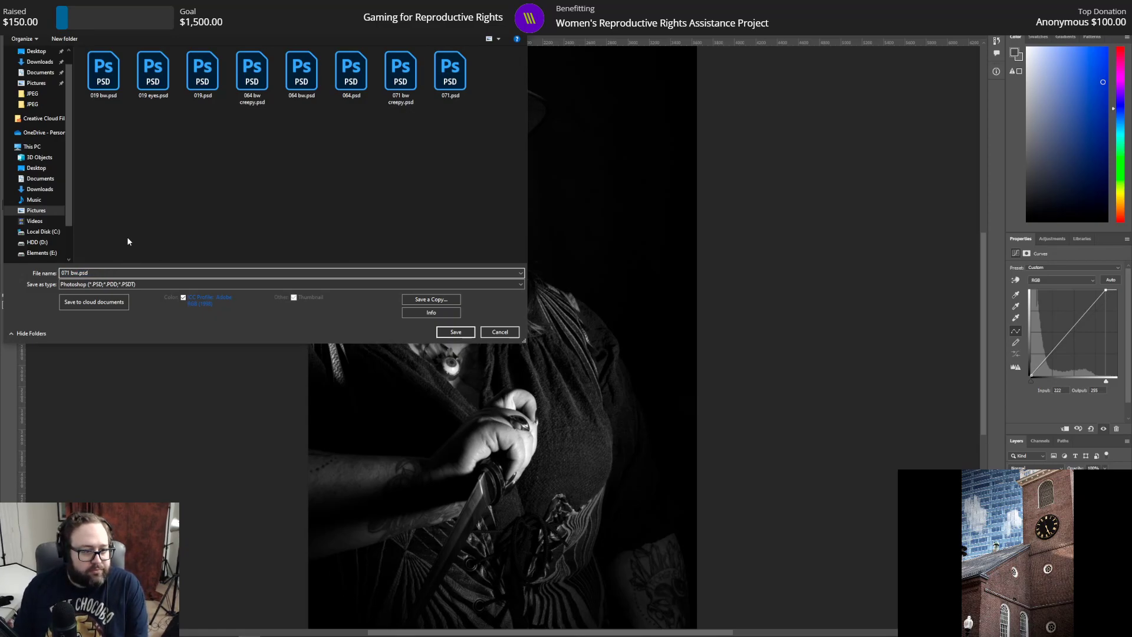
pyautogui.press('Return')
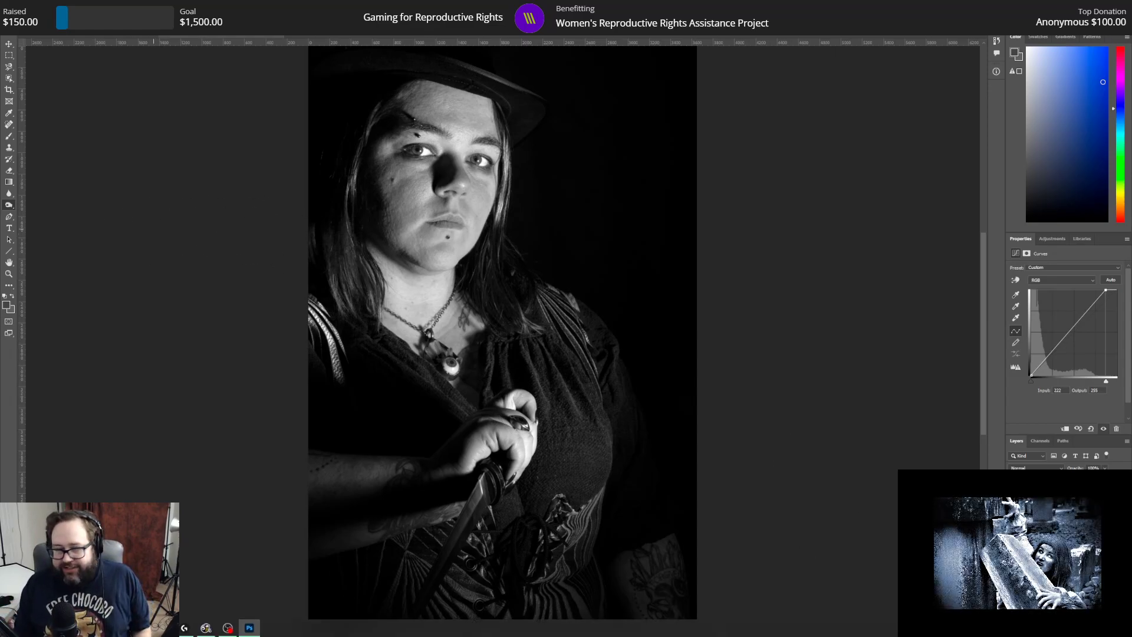
# Step: Reopen the recent file 071 bw creepy.psd and review the dark portrait at a larger size
pyautogui.click(19, 6)
pyautogui.moveTo(92, 57)
pyautogui.click(161, 57)
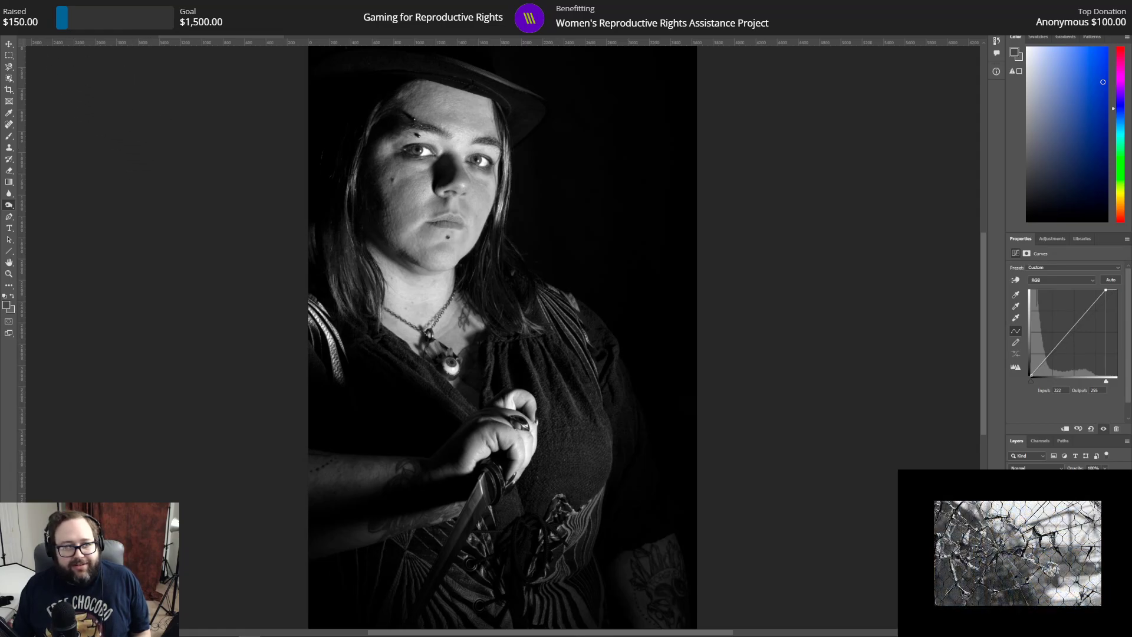
pyautogui.click(20, 5)
pyautogui.moveTo(84, 57)
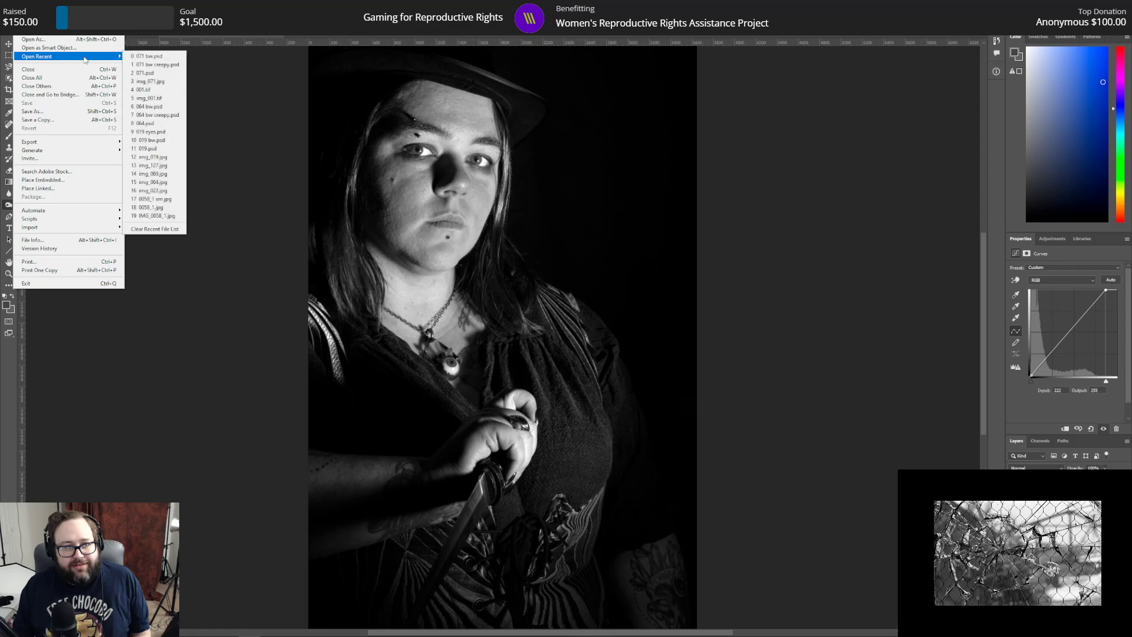
pyautogui.click(158, 65)
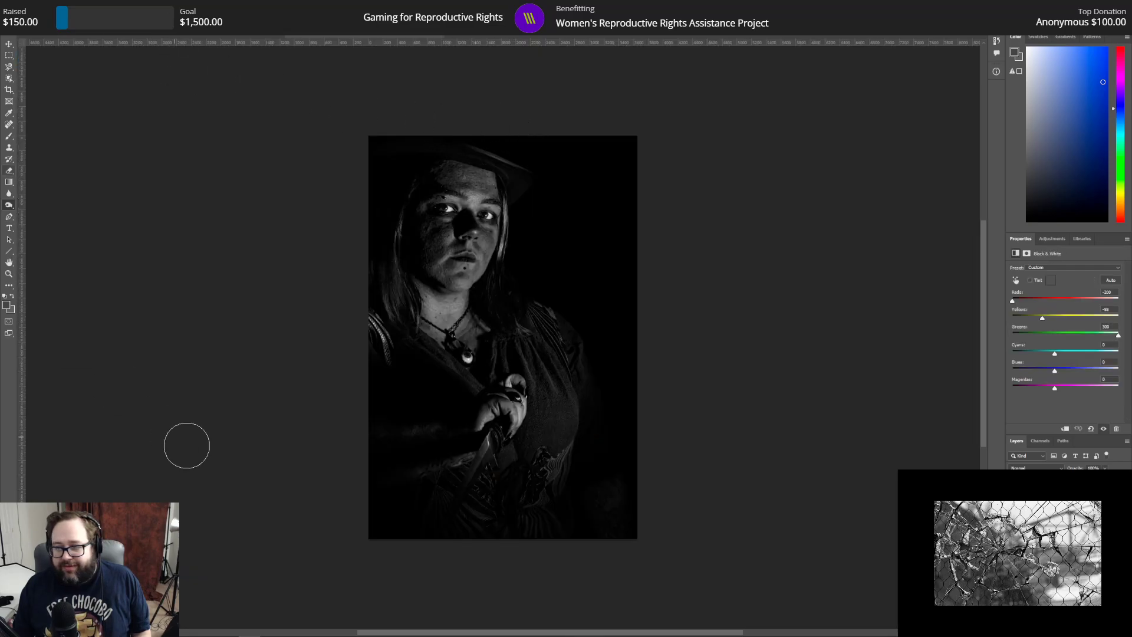
pyautogui.click(9, 273)
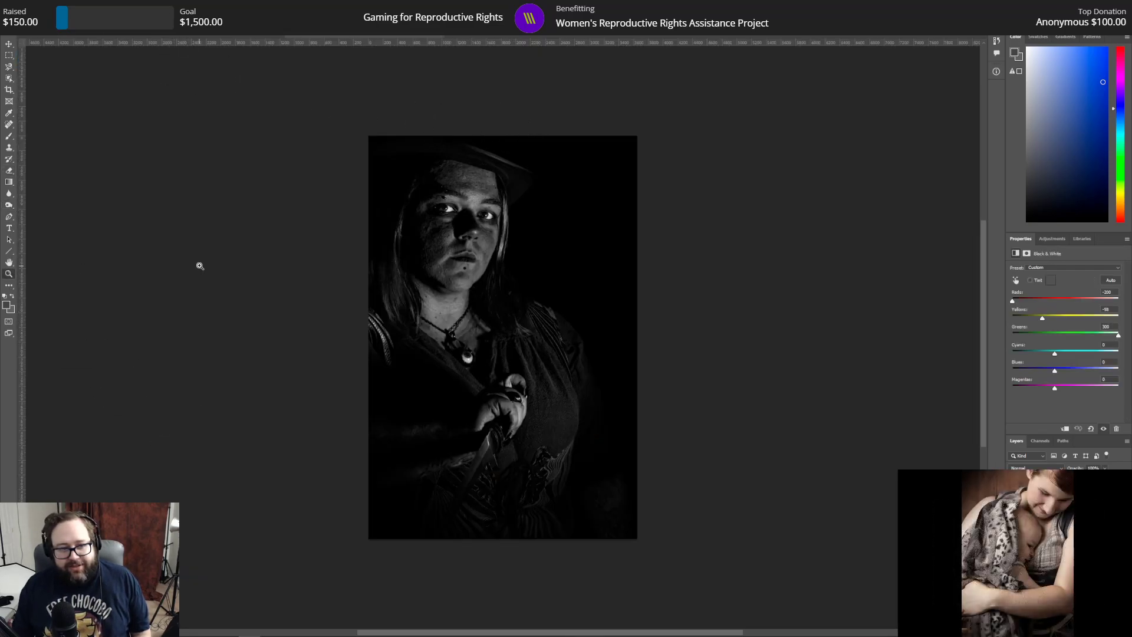
pyautogui.click(247, 250)
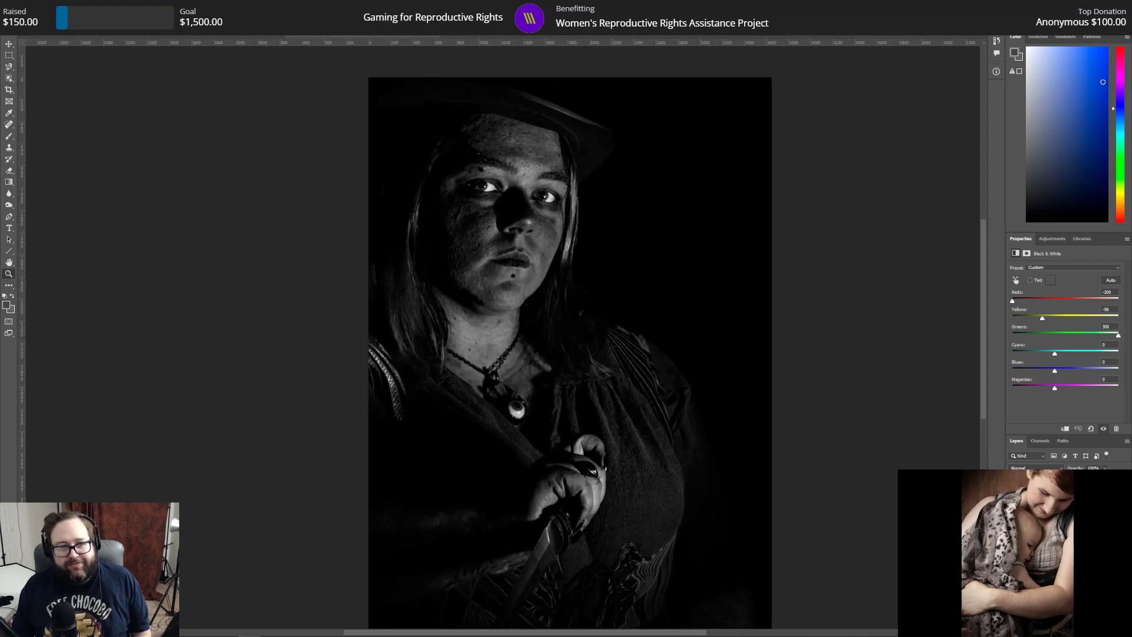
pyautogui.hotkey('ctrl', '0')
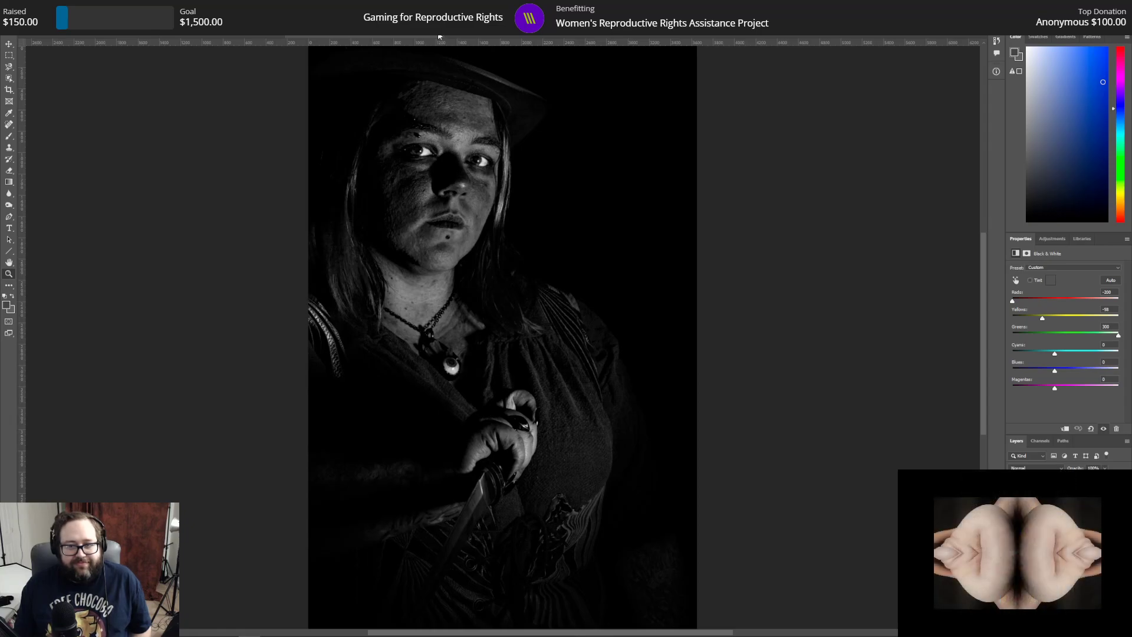
# Step: Close 071 bw creepy.psd and 071 bw.psd, and open the colour version 071.psd from the recent files
pyautogui.click(439, 36)
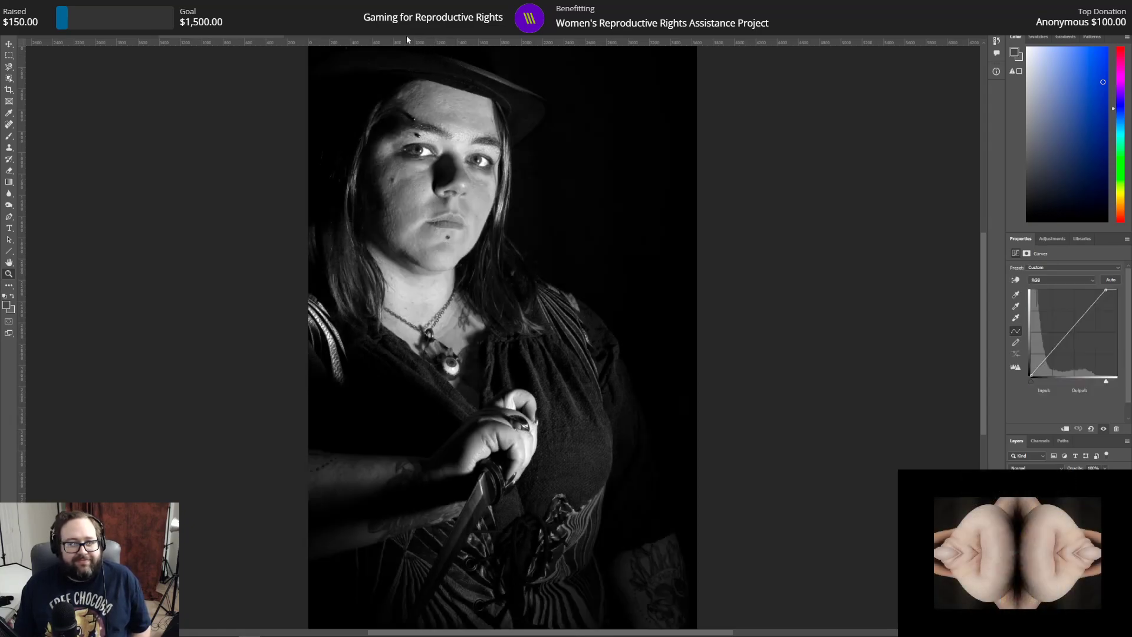
pyautogui.click(281, 36)
pyautogui.click(19, 6)
pyautogui.moveTo(88, 56)
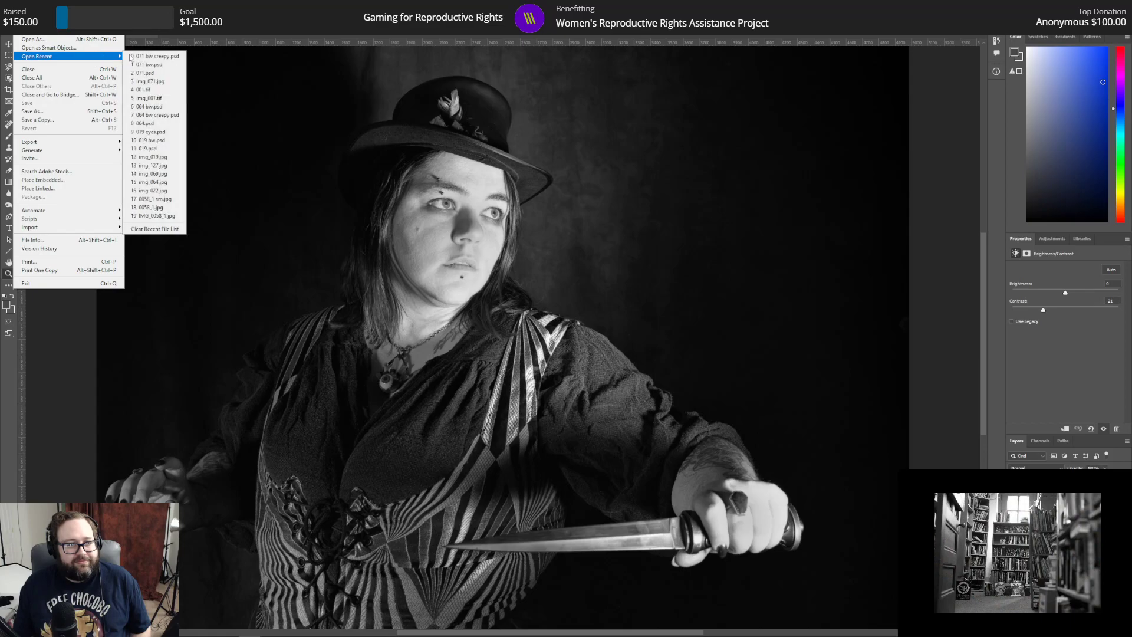
pyautogui.click(160, 70)
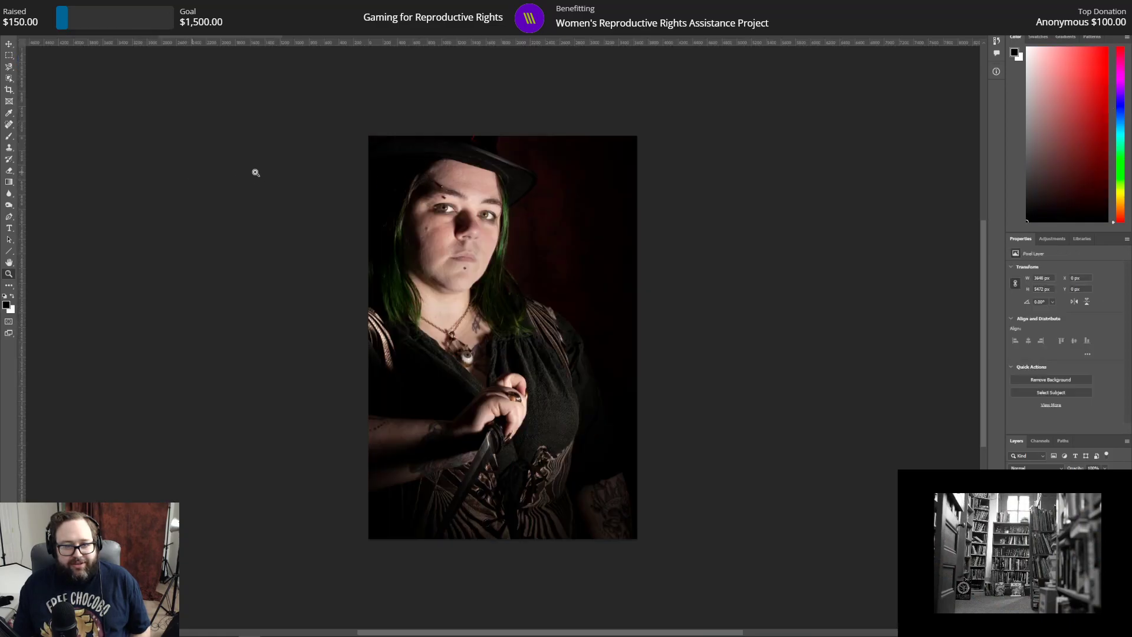
pyautogui.click(501, 310)
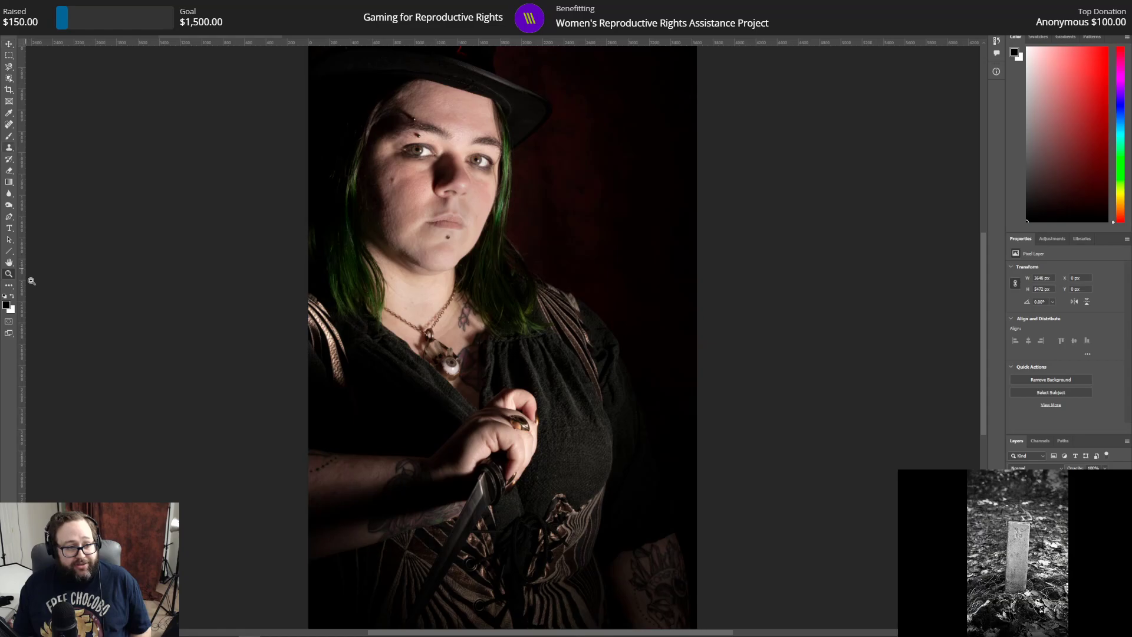
# Step: Bring the eye below the eyebrow piercing into close view and choose the lasso tool for selecting it
pyautogui.moveTo(403, 134)
pyautogui.mouseDown()
pyautogui.moveTo(450, 139)
pyautogui.moveTo(398, 136)
pyautogui.mouseUp()
pyautogui.click(398, 135)
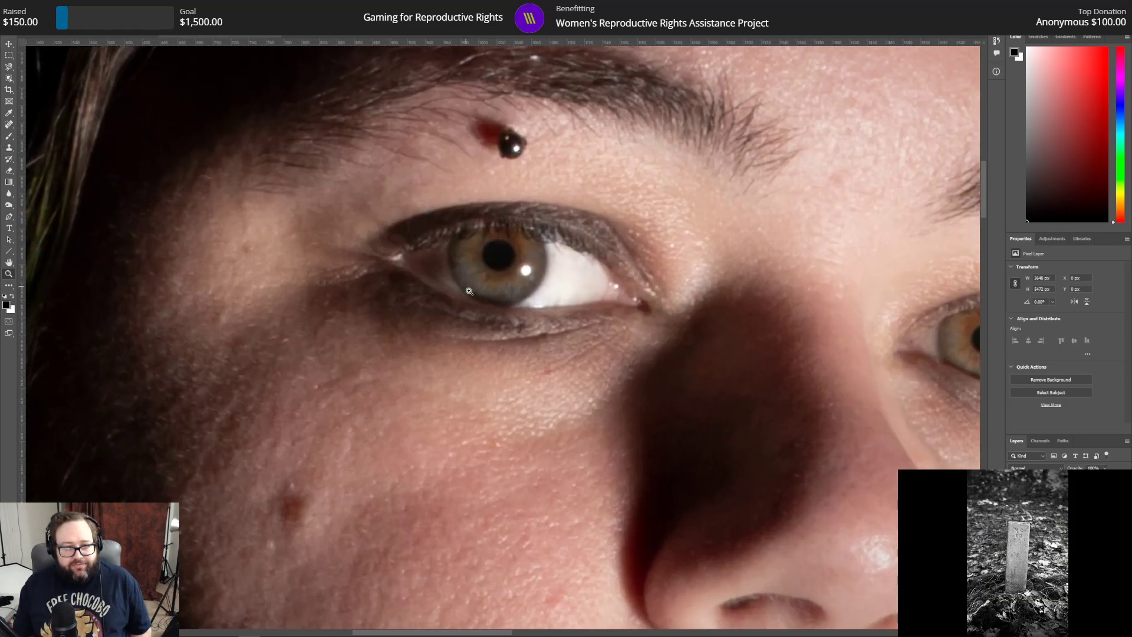
pyautogui.scroll(2, 521, 323)
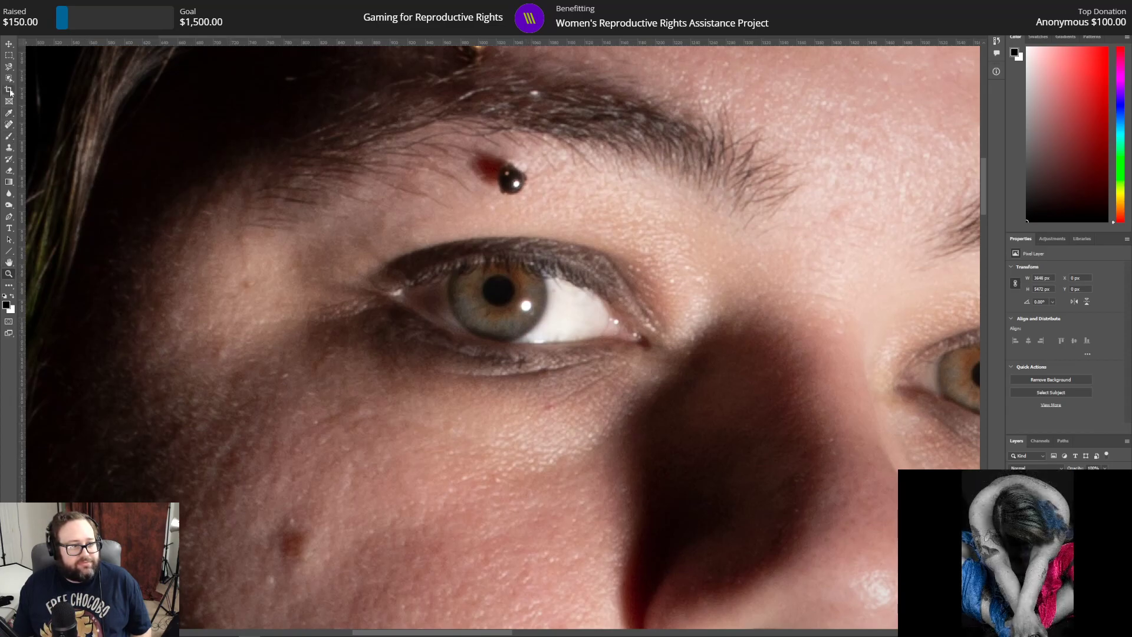
pyautogui.click(9, 67)
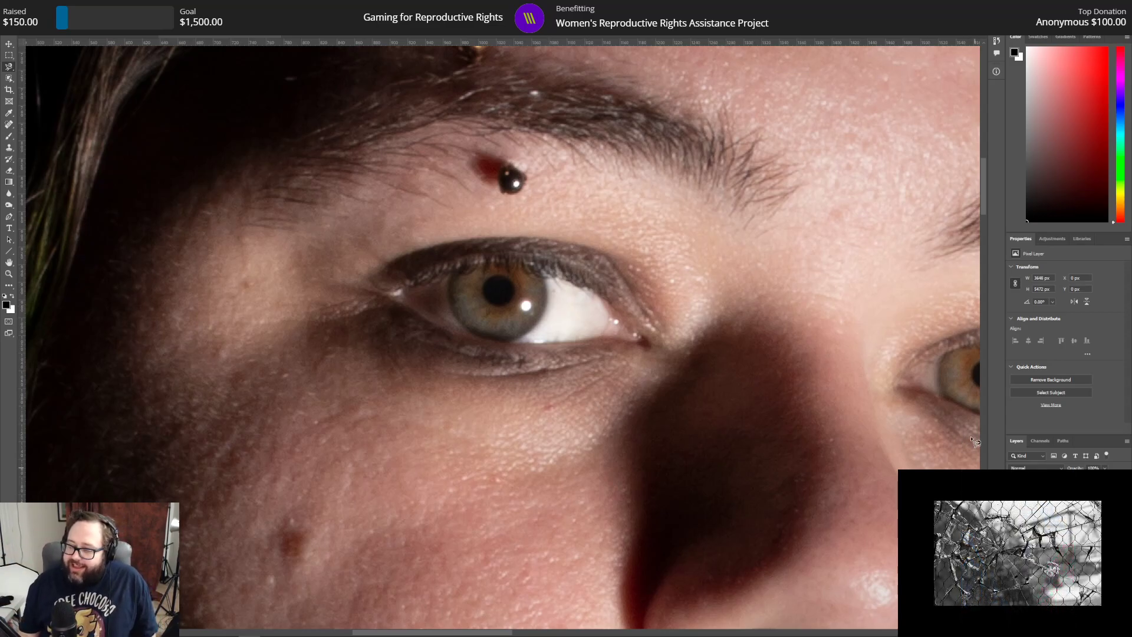
pyautogui.scroll(-1, 533, 545)
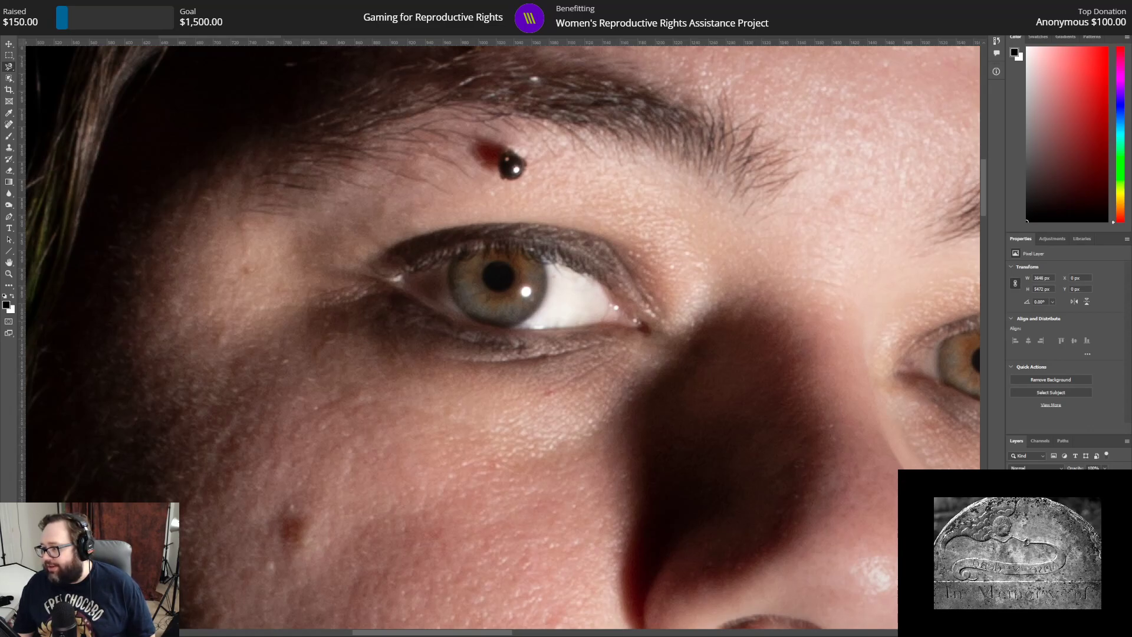
# Step: Look over the full-length colour photo and the black-and-white dagger portrait, and return to the eye close-up in 071.psd
pyautogui.hotkey('ctrl', '0')
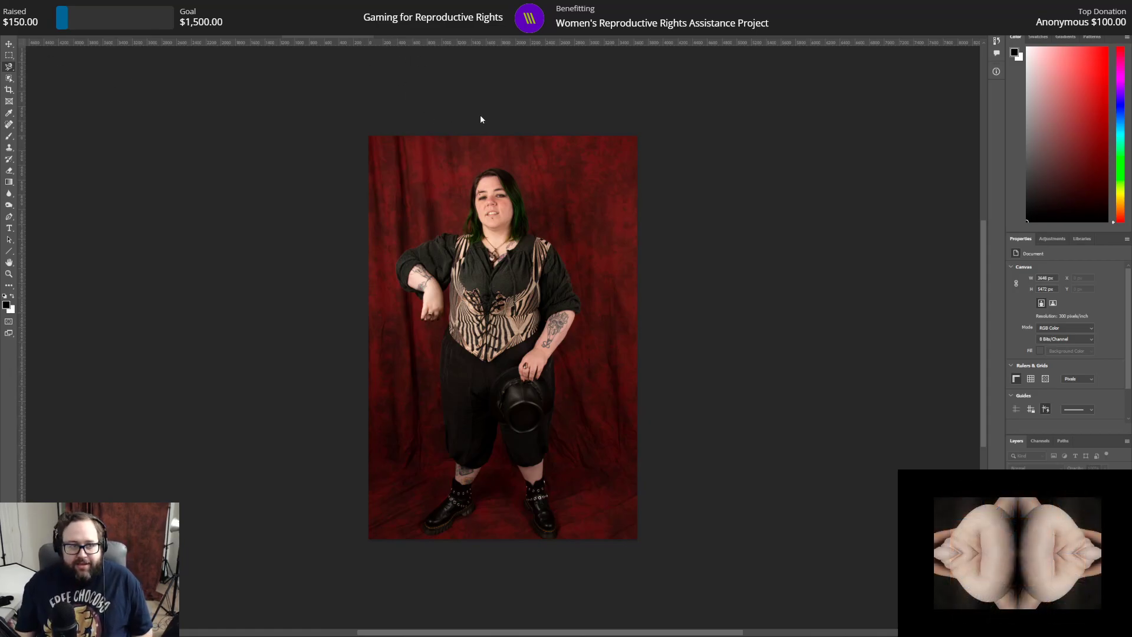
pyautogui.click(77, 35)
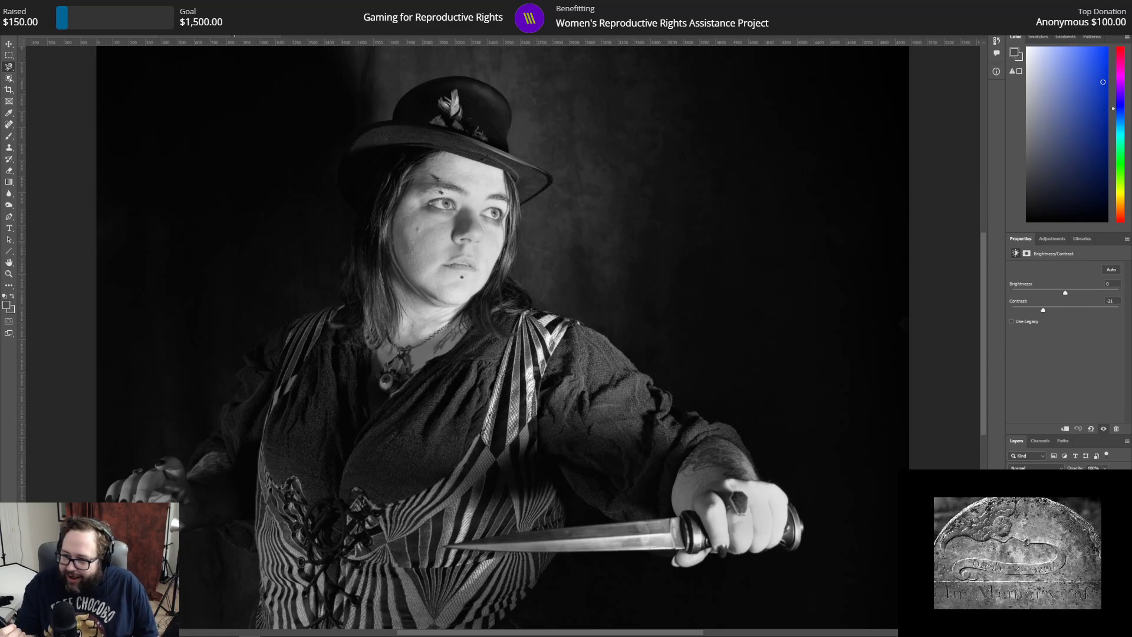
pyautogui.click(235, 29)
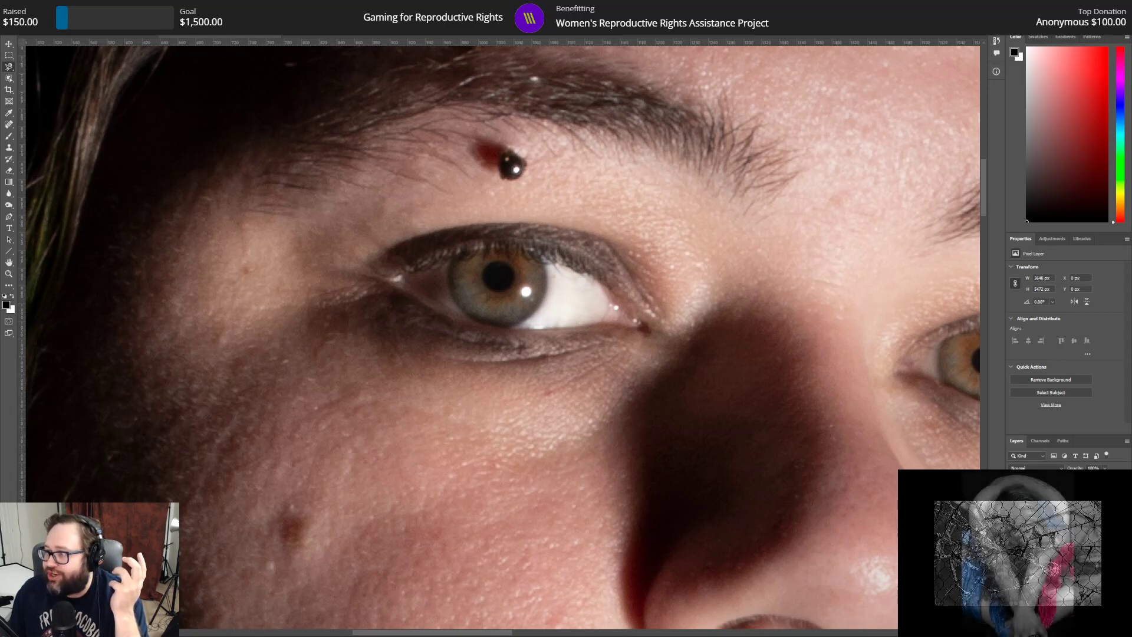
# Step: Look over the illustration of a green goblin in a top hat in the browser and return to the eye close-up
pyautogui.moveTo(1131, 205); pyautogui.dragTo(546, 0)
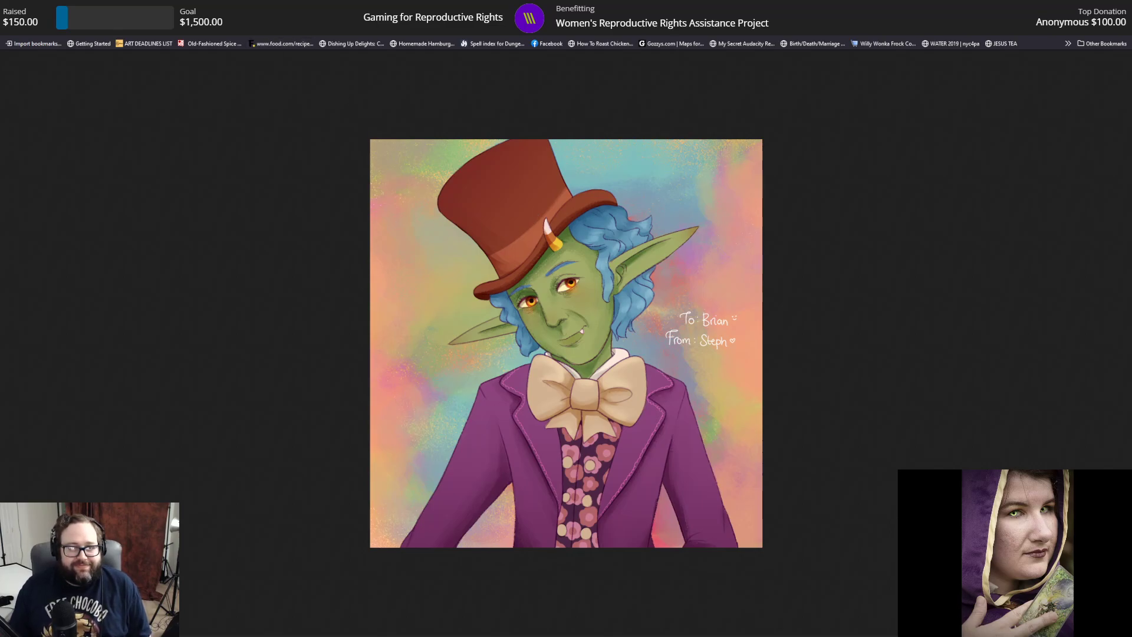
pyautogui.moveTo(708, 9); pyautogui.dragTo(1131, 224)
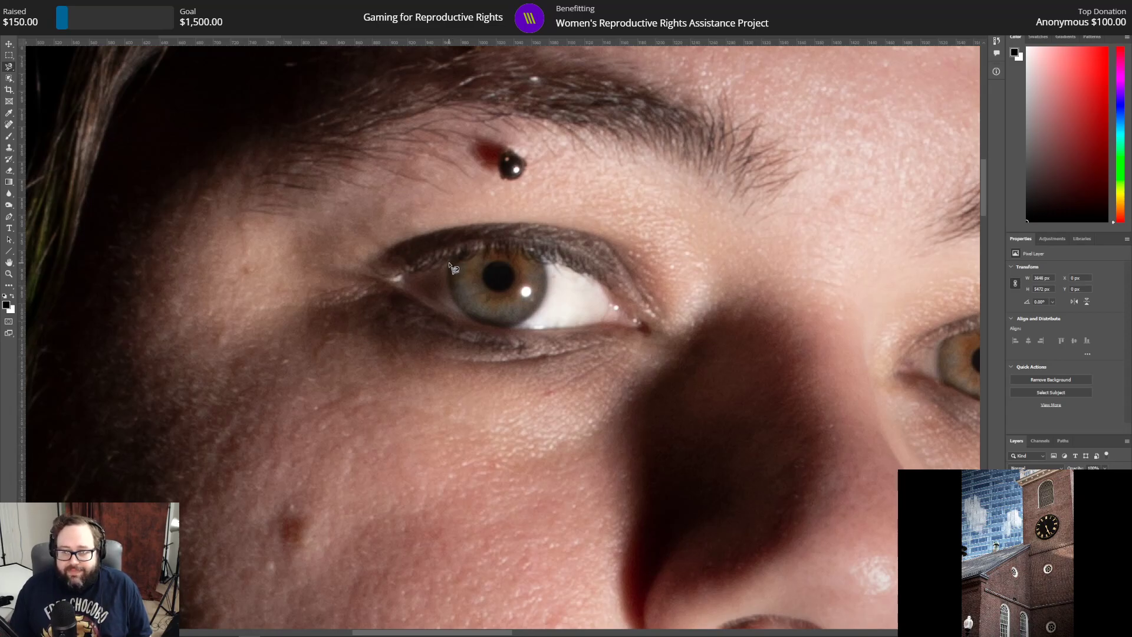
# Step: Outline the iris of the eye below the eyebrow piercing with the lasso and copy it to a new layer
pyautogui.moveTo(448, 259)
pyautogui.mouseDown()
pyautogui.moveTo(451, 302)
pyautogui.moveTo(479, 326)
pyautogui.moveTo(512, 330)
pyautogui.moveTo(539, 314)
pyautogui.moveTo(541, 257)
pyautogui.moveTo(522, 248)
pyautogui.moveTo(455, 266)
pyautogui.mouseUp()
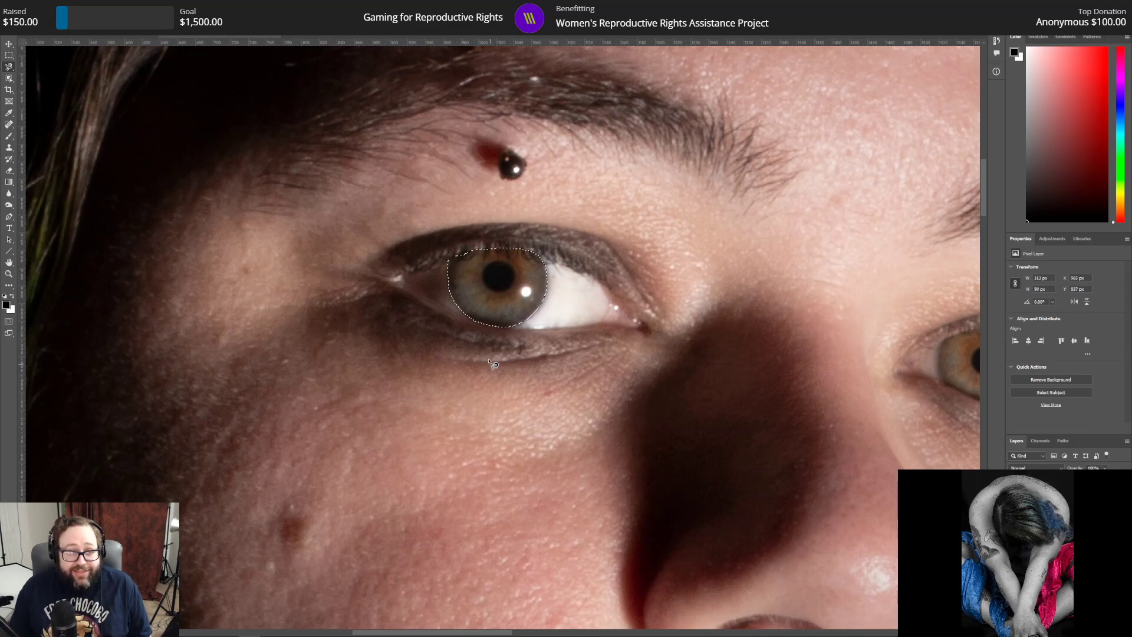
pyautogui.rightClick(491, 307)
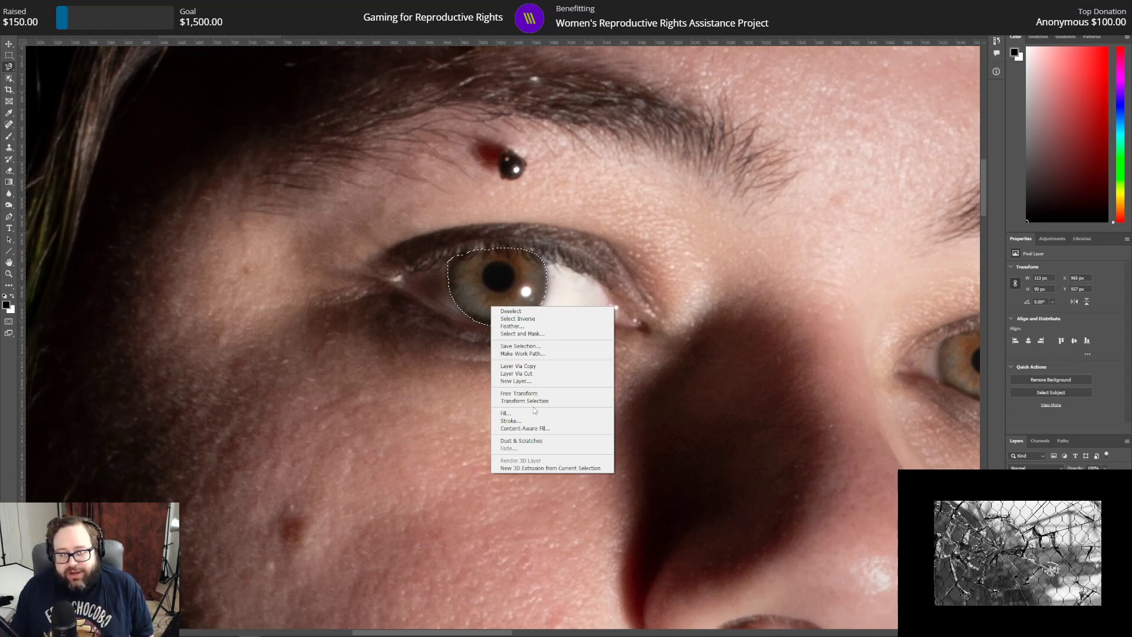
pyautogui.click(544, 367)
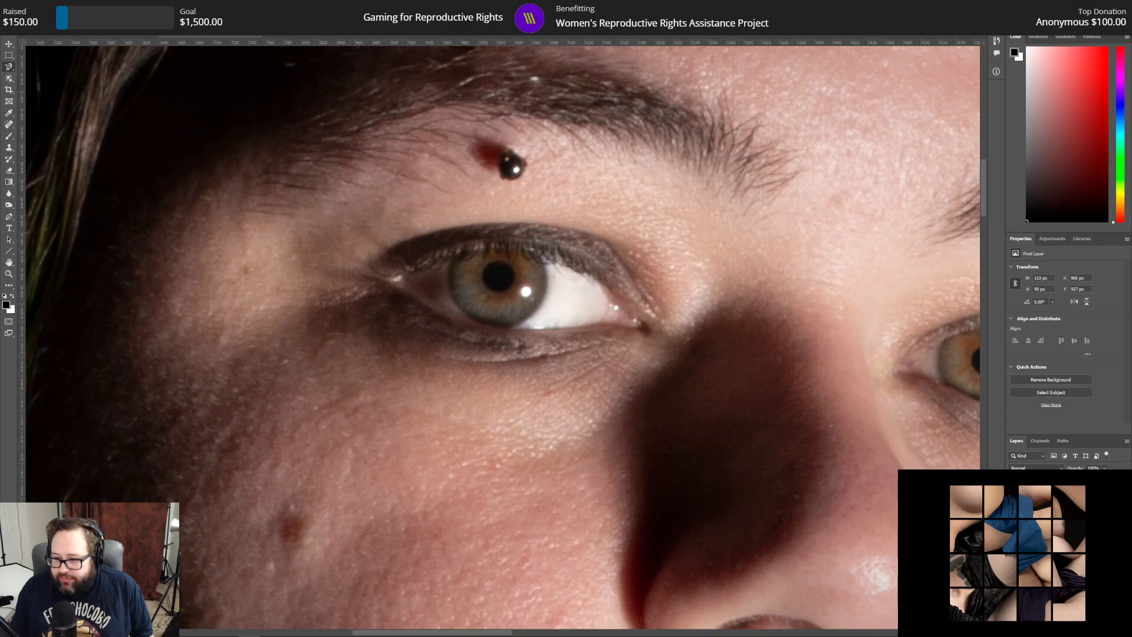
pyautogui.scroll(1, 503, 338)
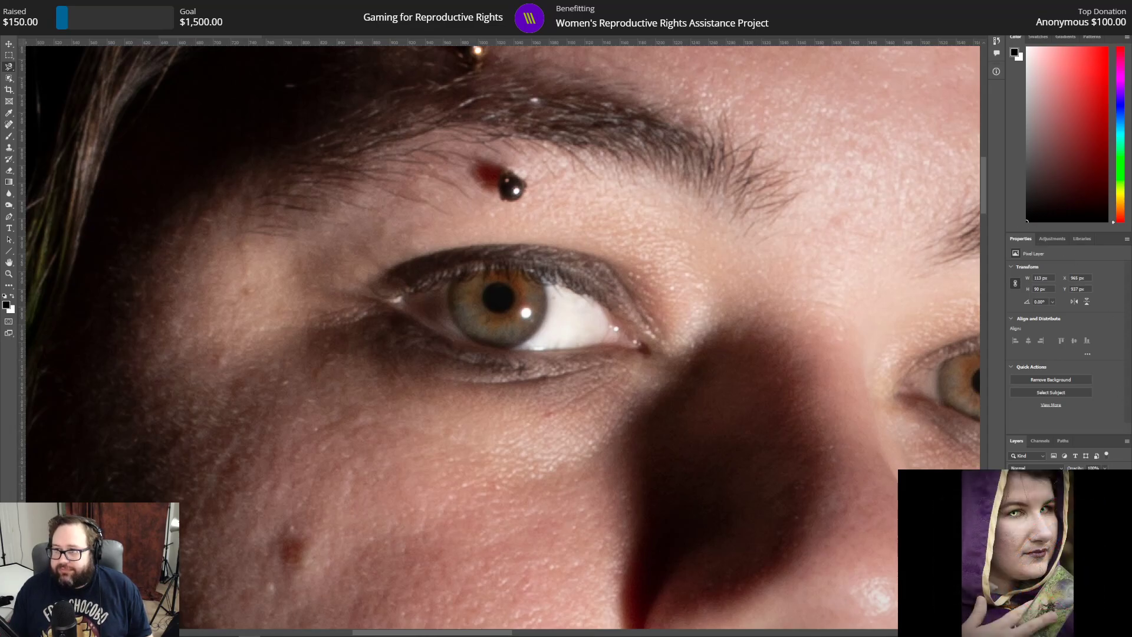
pyautogui.scroll(1, 500, 338)
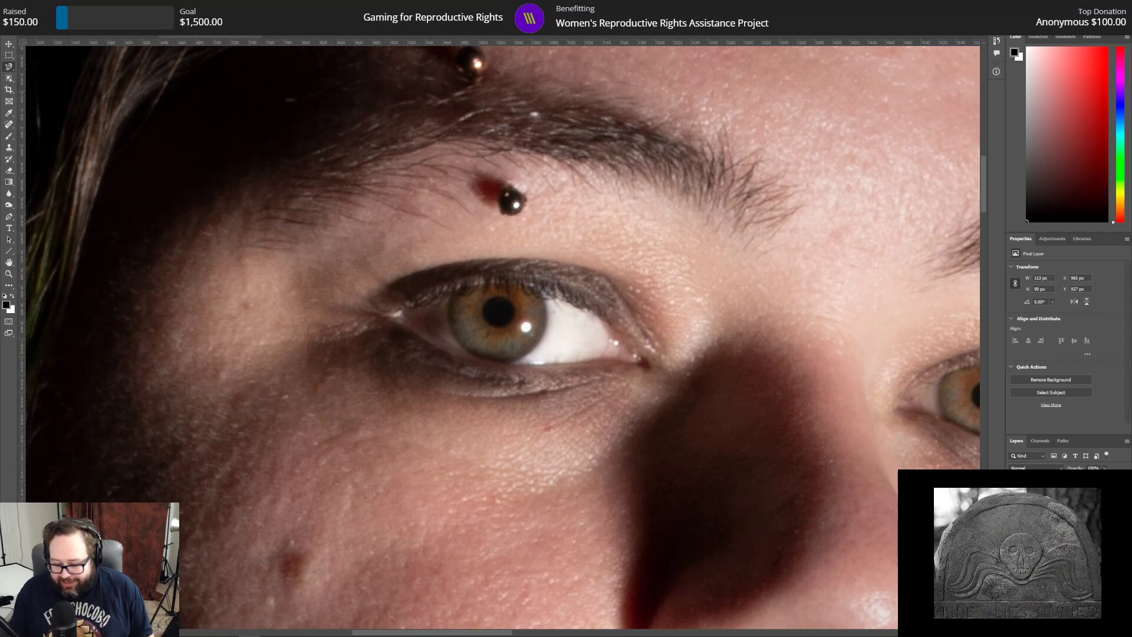
# Step: Try strongly brightening the copied iris with a Curves adjustment, and undo the adjustment
pyautogui.click(1051, 239)
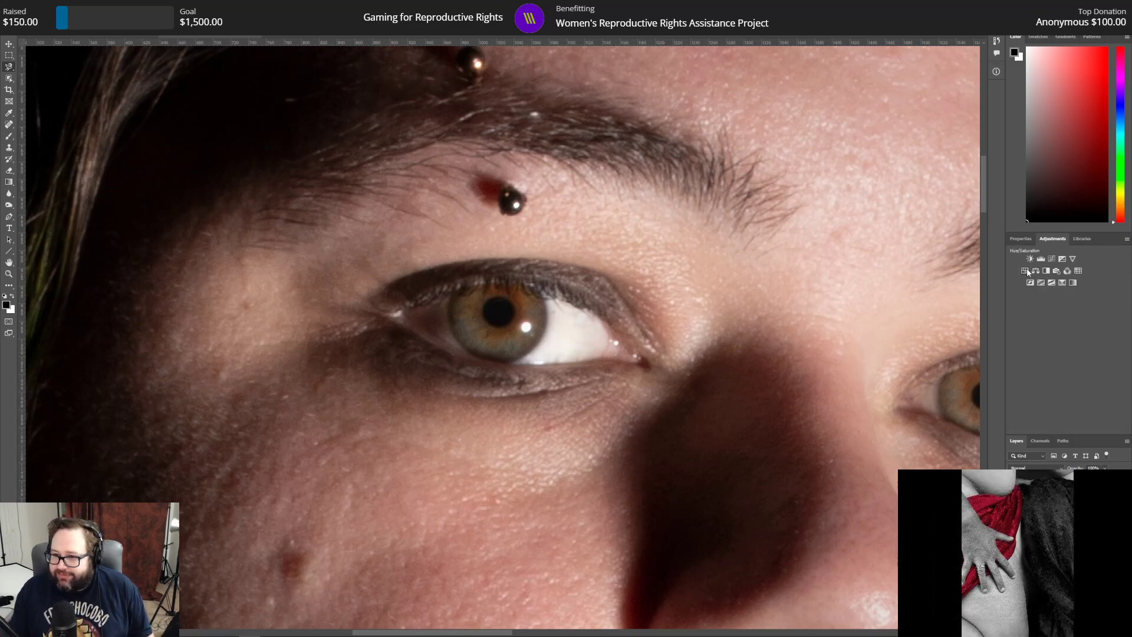
pyautogui.click(1052, 259)
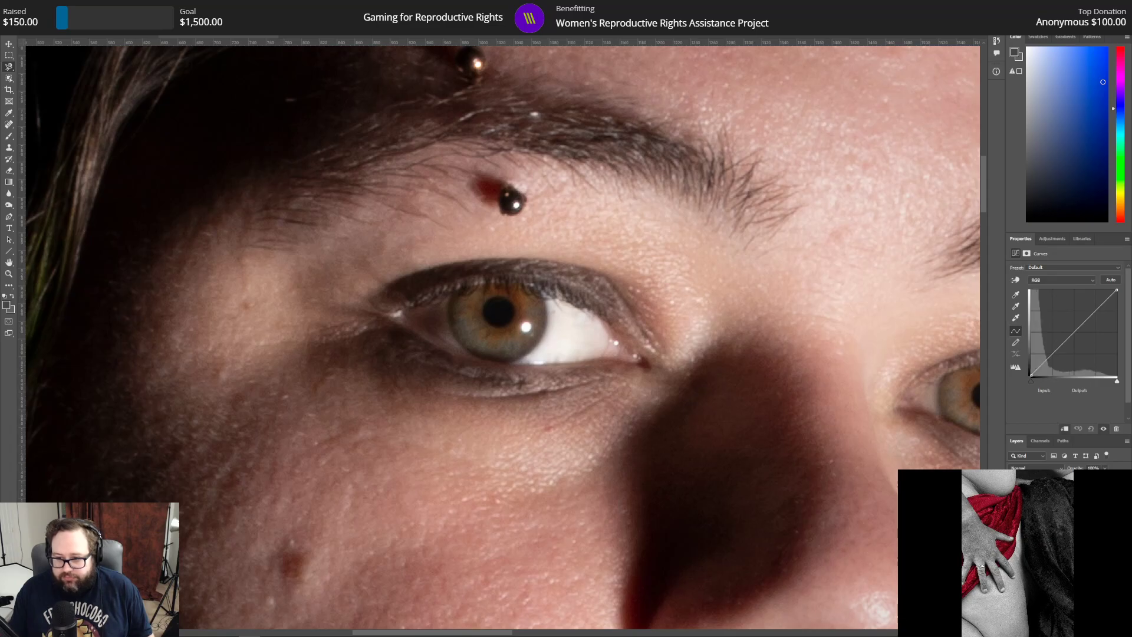
pyautogui.moveTo(1061, 333); pyautogui.dragTo(1053, 315)
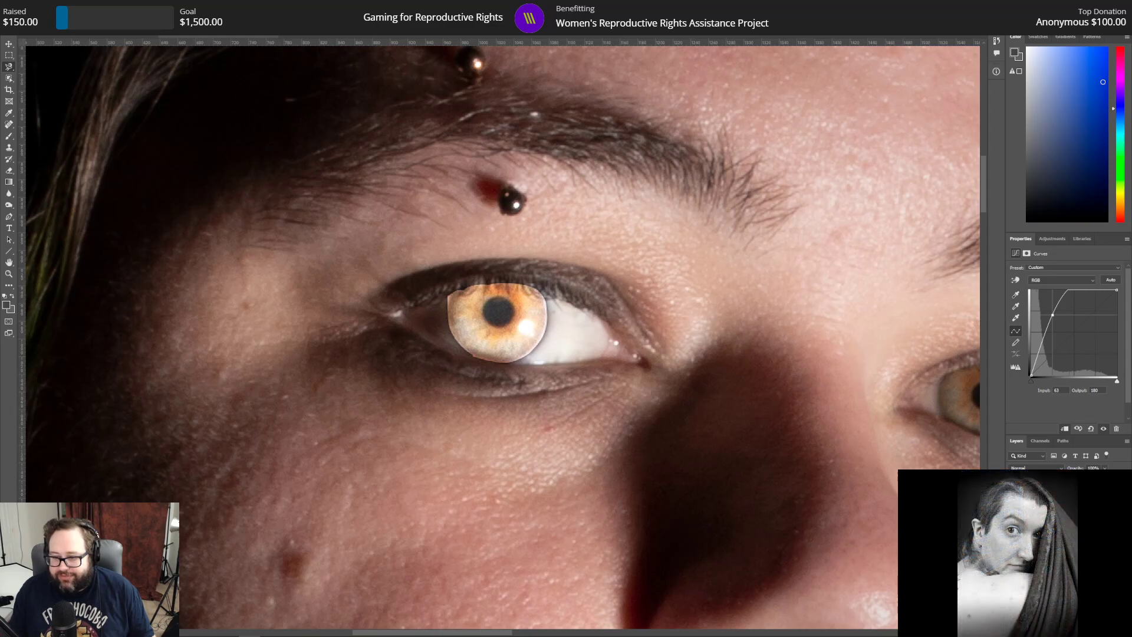
pyautogui.hotkey('ctrl', 'z')
pyautogui.hotkey('ctrl', 'z')
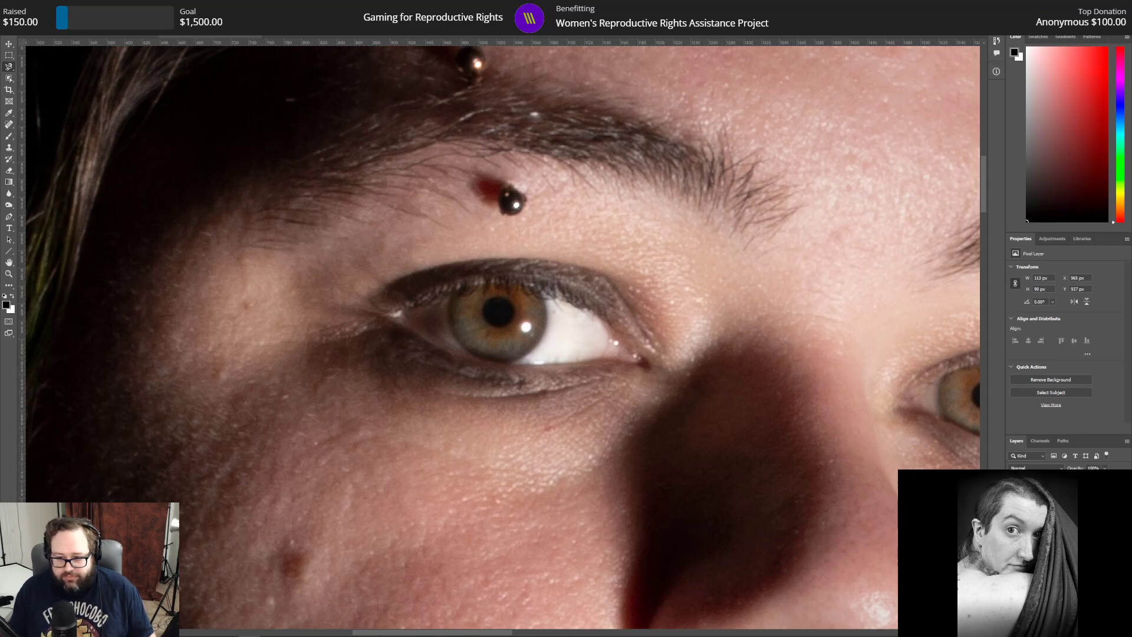
pyautogui.scroll(10, 498, 320)
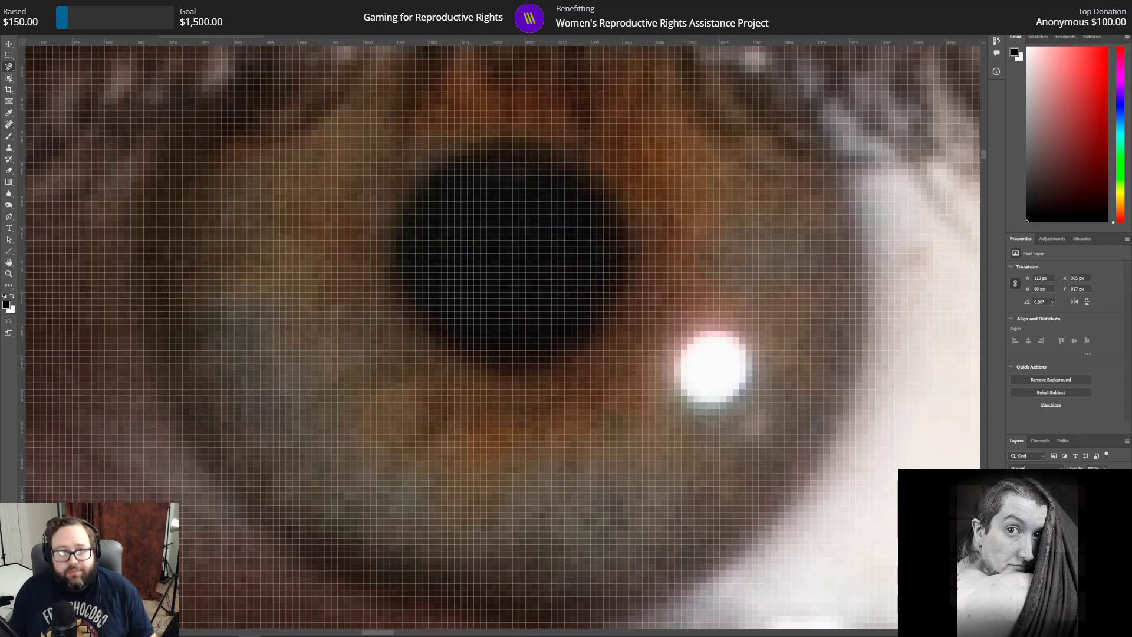
pyautogui.click(33, 6)
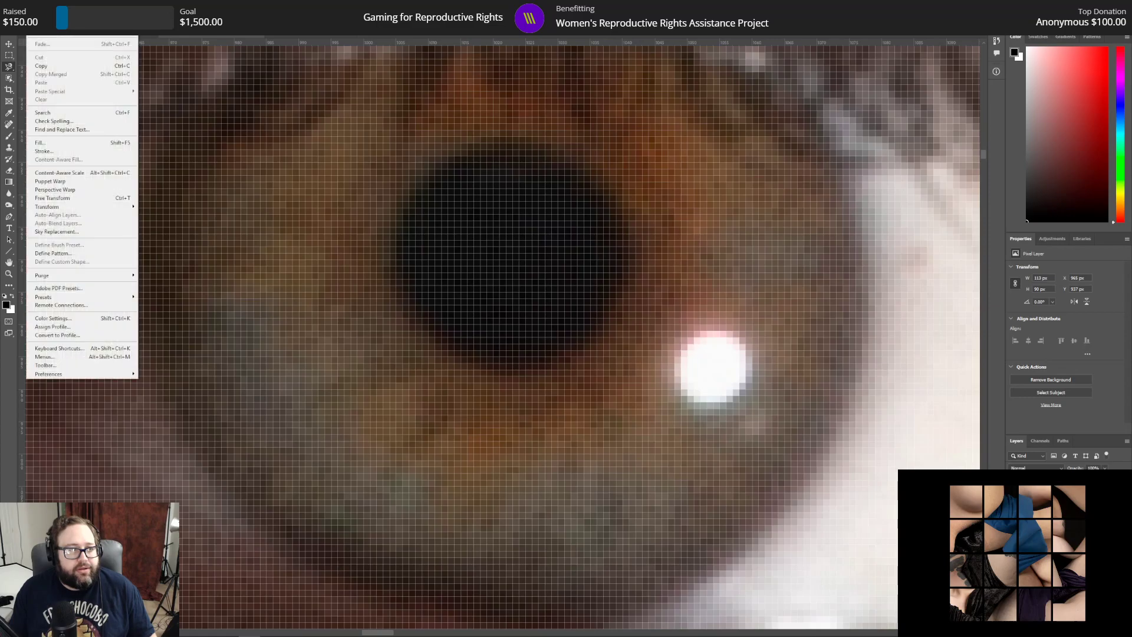
pyautogui.click(32, 5)
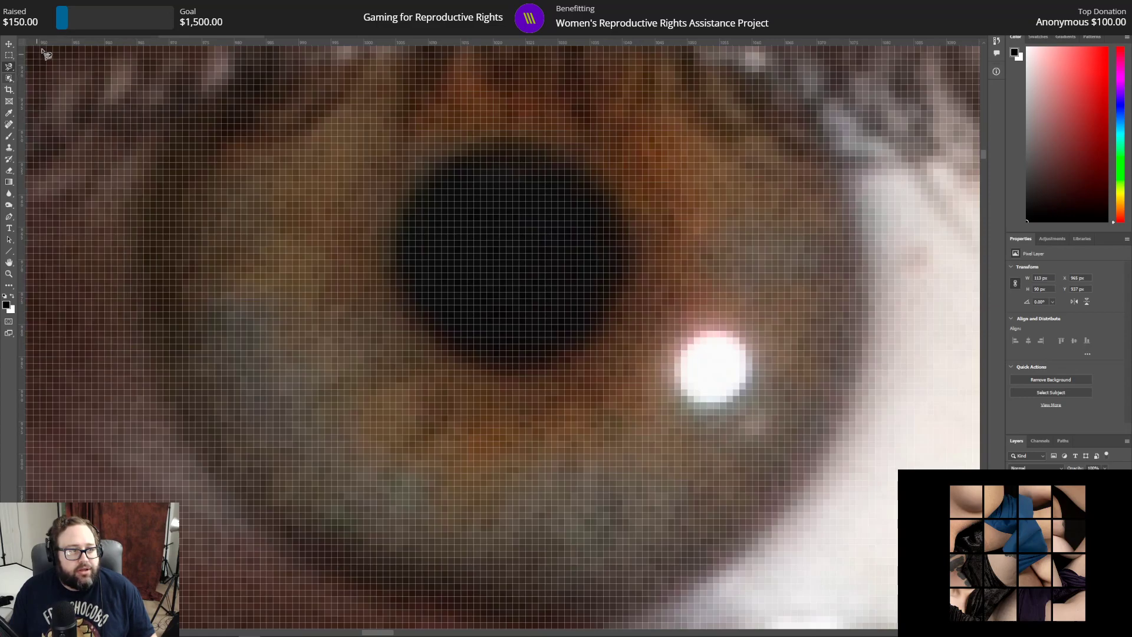
pyautogui.click(9, 273)
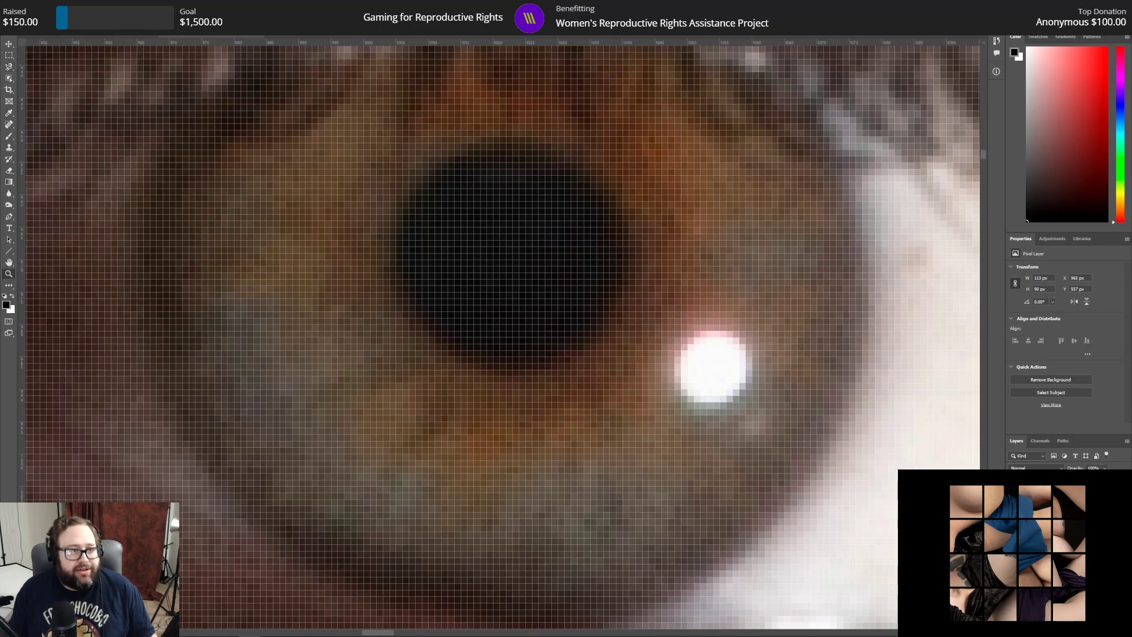
pyautogui.hotkey('ctrl', '0')
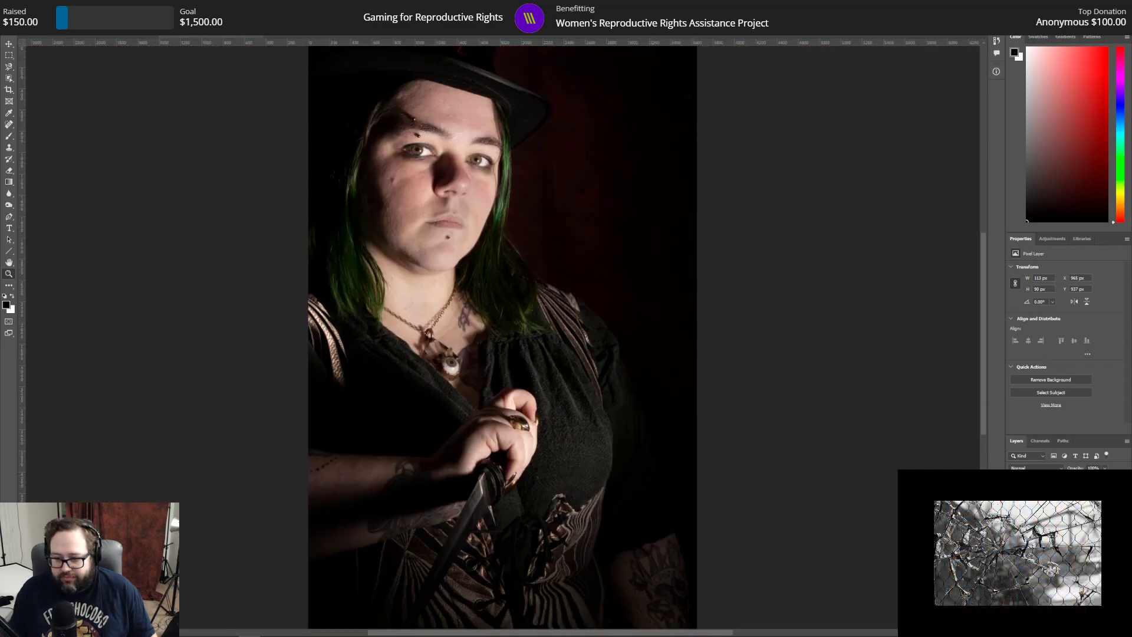
# Step: Make the Selective Color layer active and lasso the iris of the eye below the eyebrow piercing again
pyautogui.click(1061, 548)
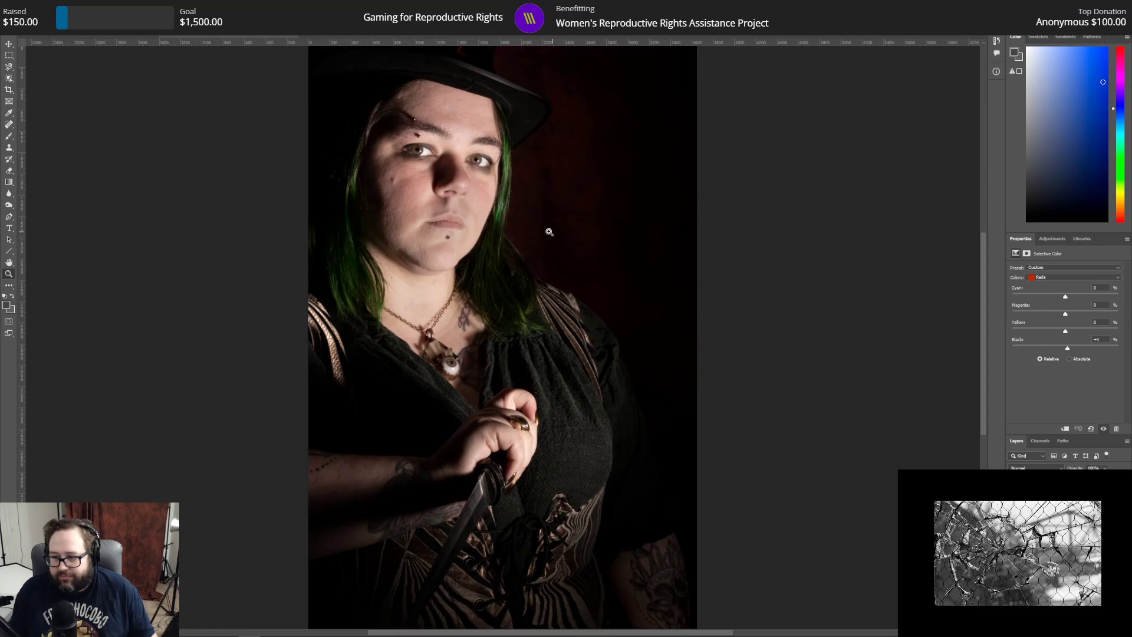
pyautogui.click(417, 151)
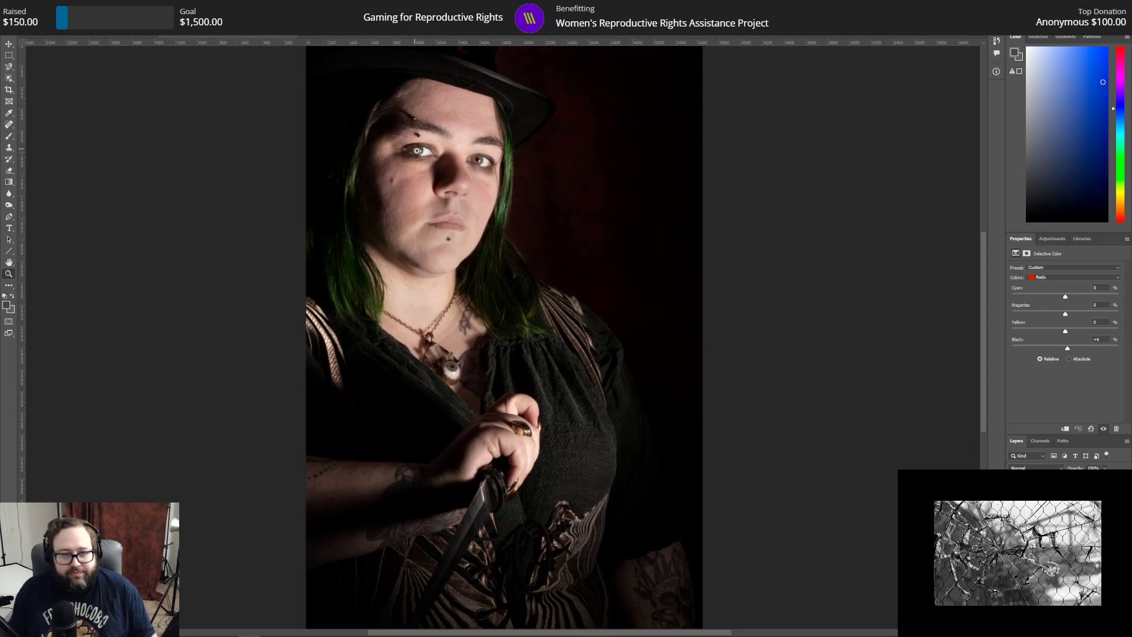
pyautogui.click(416, 151)
pyautogui.click(417, 150)
pyautogui.scroll(5, 410, 196)
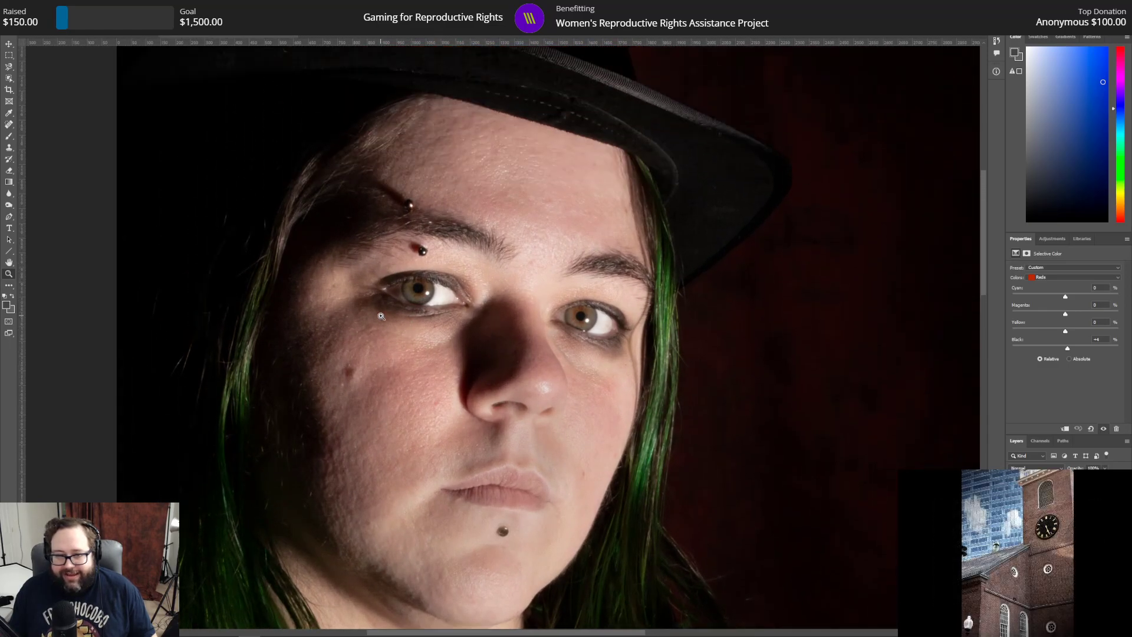
pyautogui.click(381, 316)
pyautogui.click(401, 316)
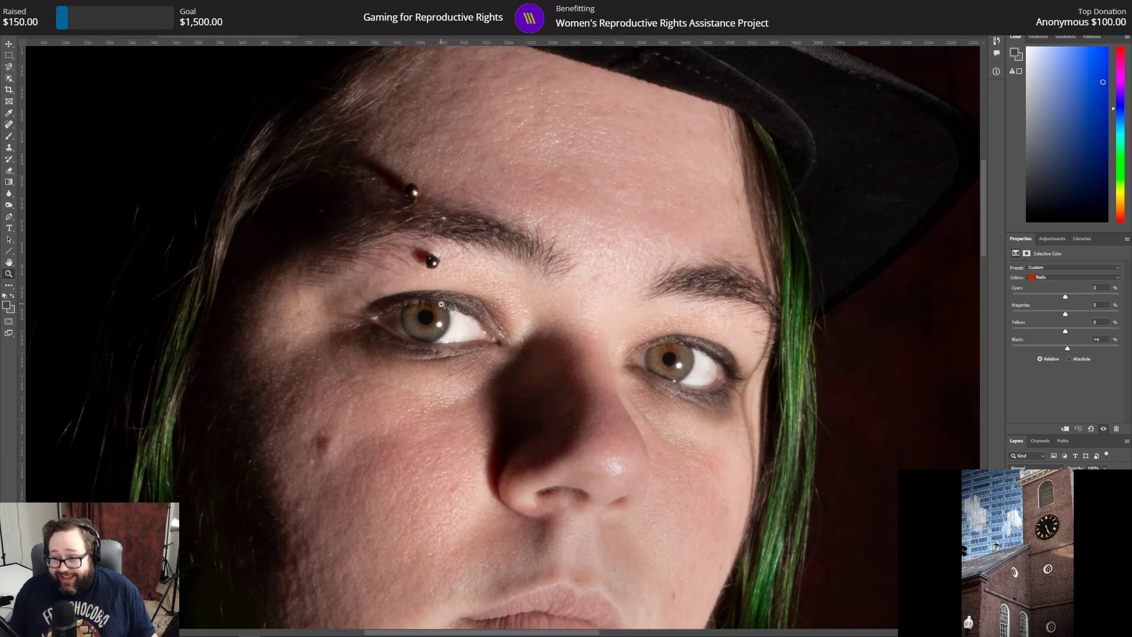
pyautogui.click(428, 330)
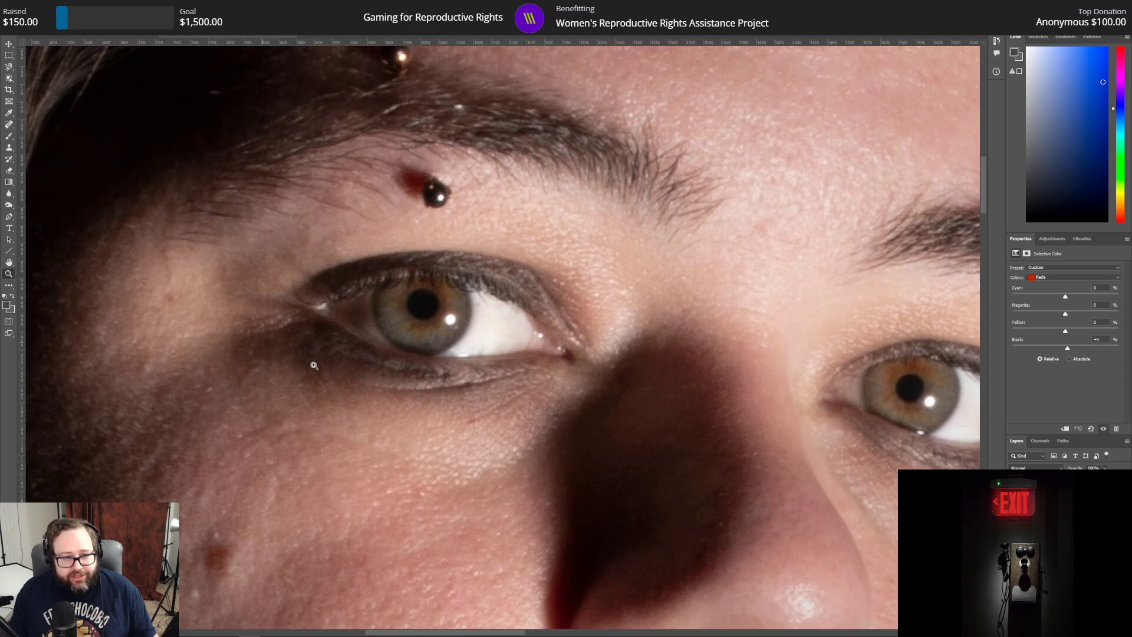
pyautogui.click(15, 66)
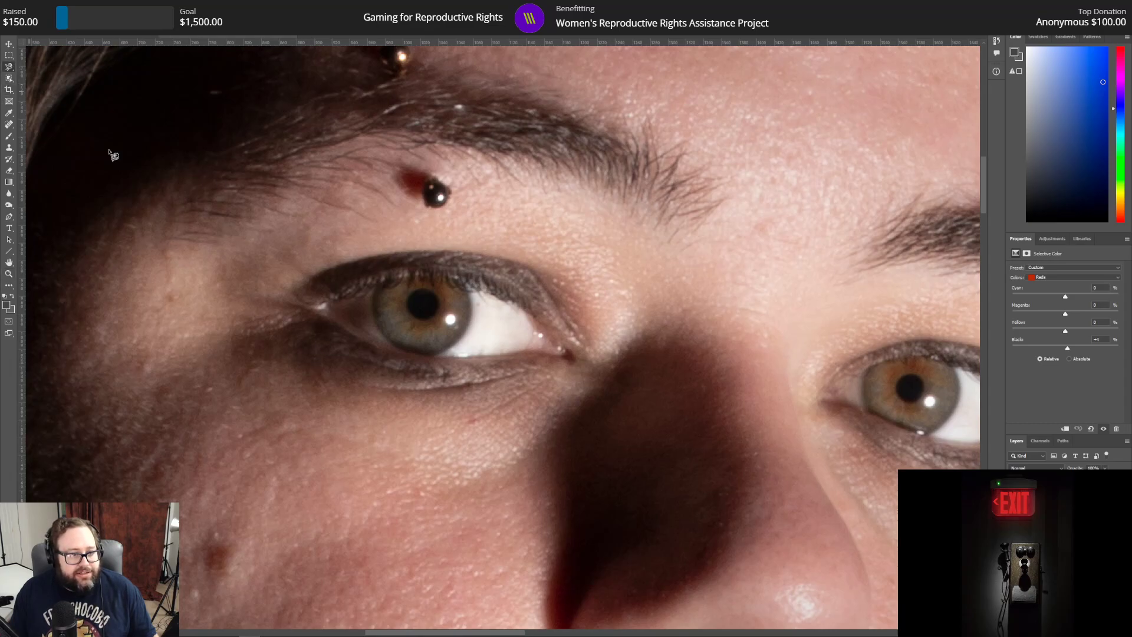
pyautogui.moveTo(375, 285)
pyautogui.mouseDown()
pyautogui.moveTo(372, 320)
pyautogui.moveTo(399, 352)
pyautogui.moveTo(437, 359)
pyautogui.moveTo(472, 340)
pyautogui.moveTo(464, 285)
pyautogui.moveTo(382, 292)
pyautogui.mouseUp()
pyautogui.click(382, 292)
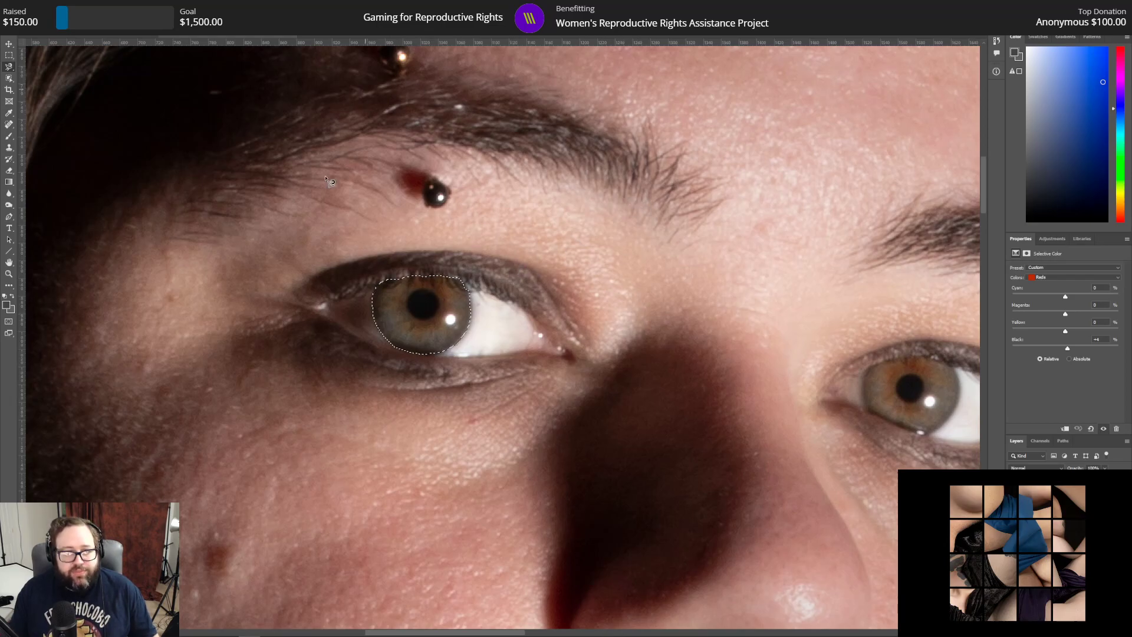
# Step: Refine the iris selection in Select and Mask with radius 5 px, smooth 5, feather 5 px and contrast 5%
pyautogui.hotkey('ctrl', 'alt', 'r')
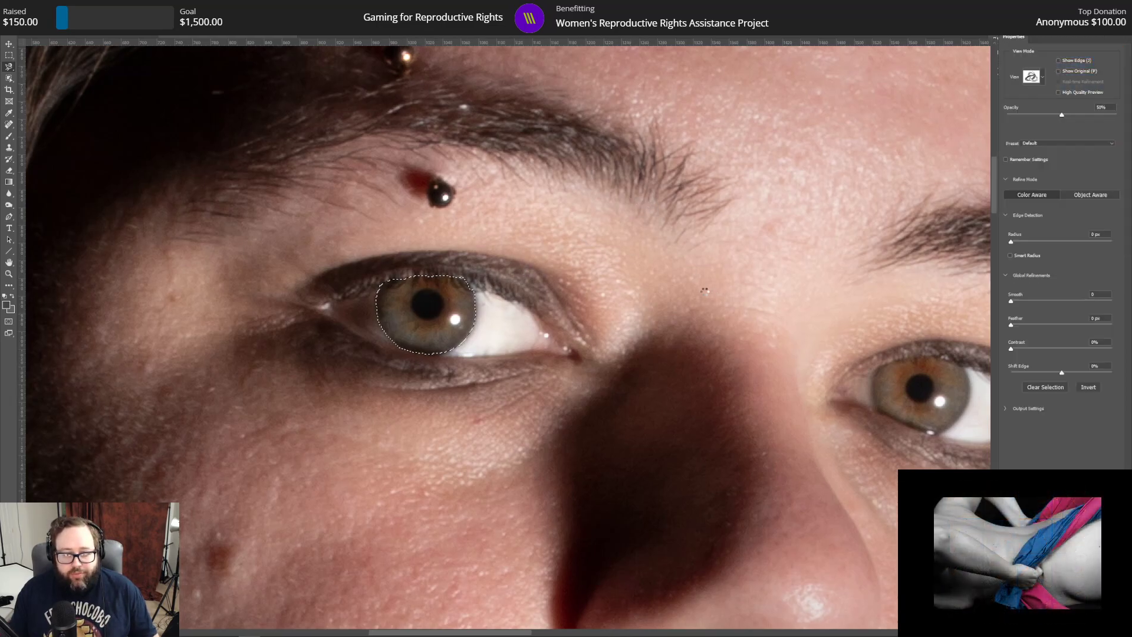
pyautogui.click(1090, 234)
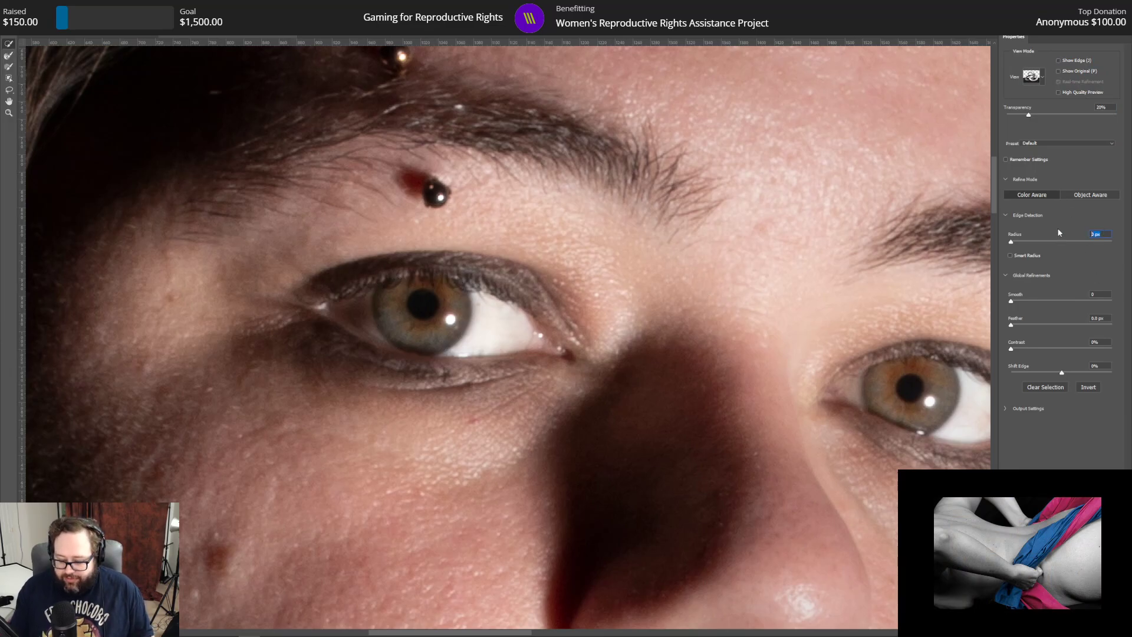
pyautogui.press('Tab')
pyautogui.write('5')
pyautogui.press('Tab')
pyautogui.write('5')
pyautogui.press('Tab')
pyautogui.write('5')
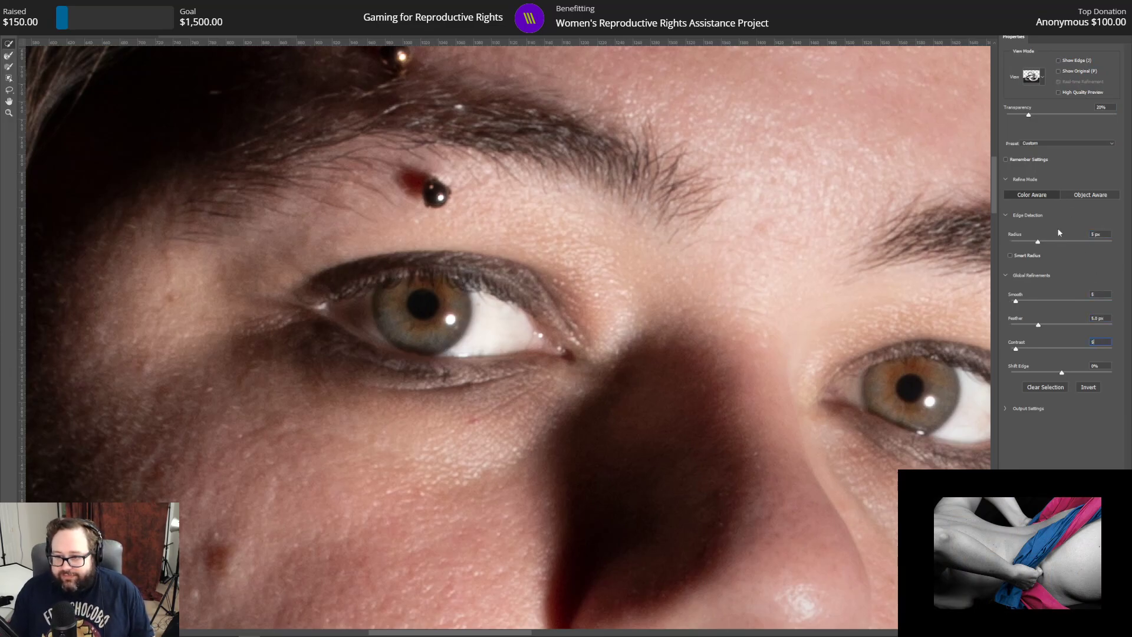
pyautogui.press('Return')
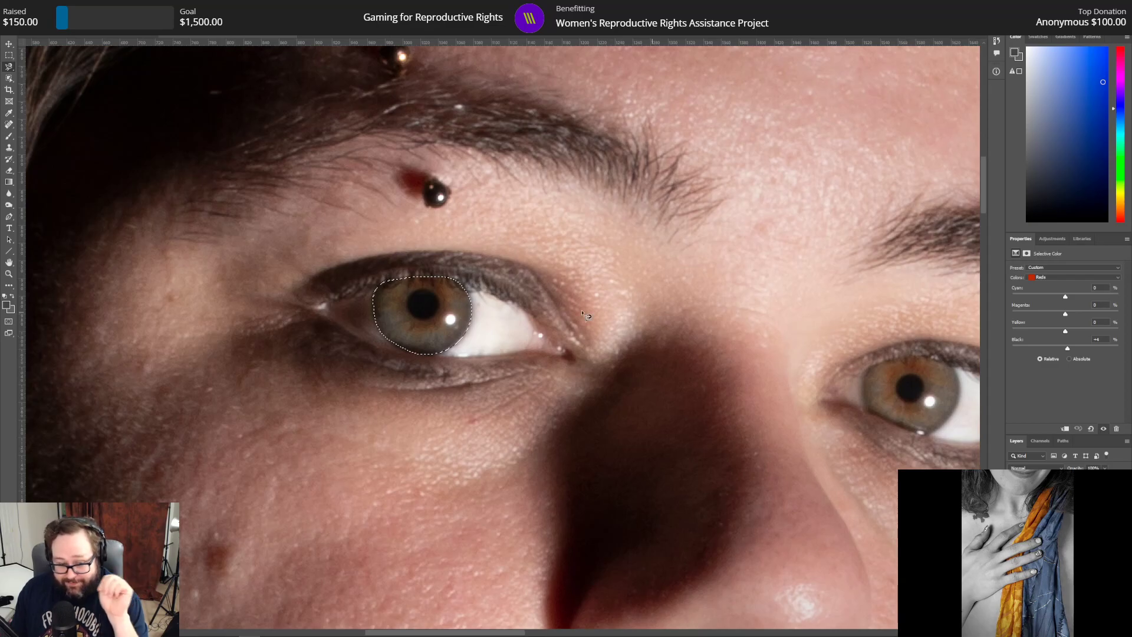
# Step: Try to copy the selected iris to a new layer while the Selective Color layer is active
pyautogui.rightClick(431, 314)
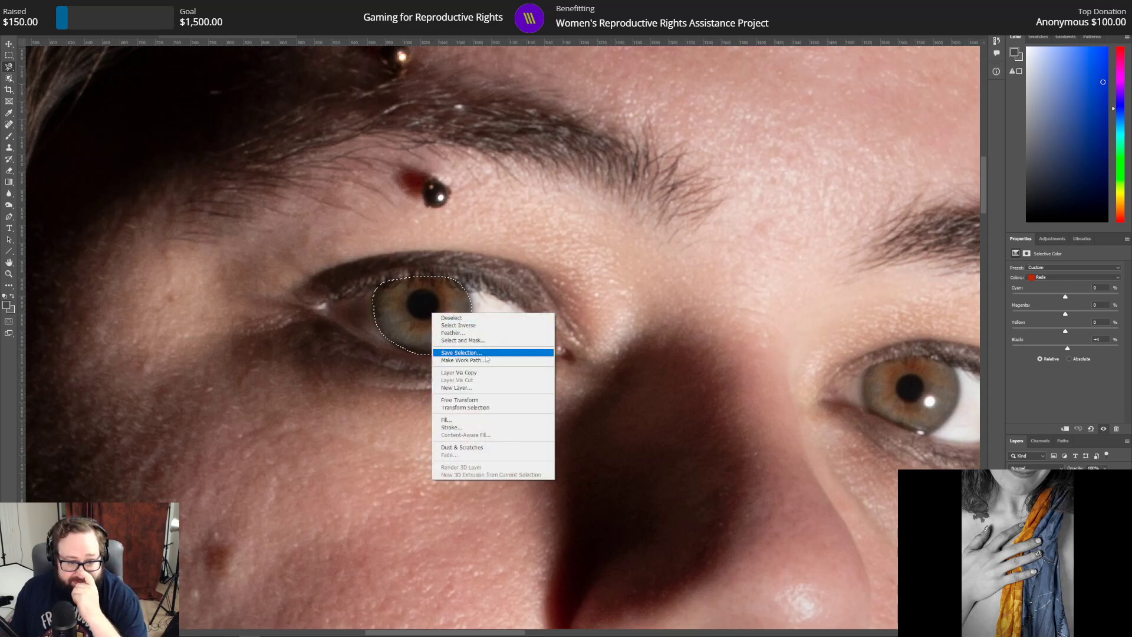
pyautogui.click(487, 374)
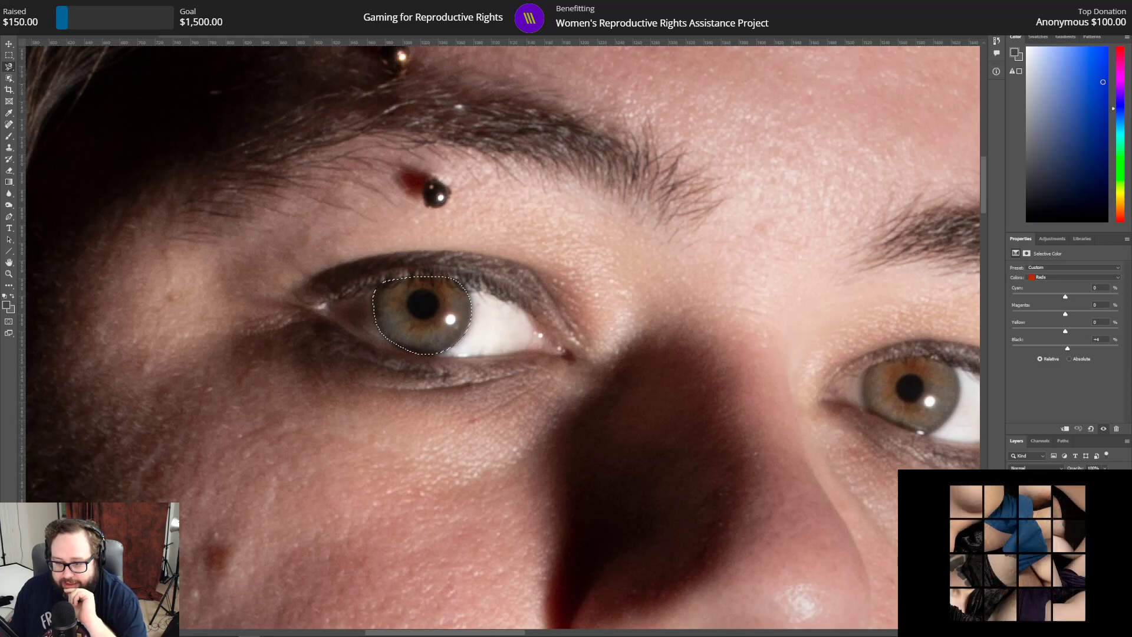
pyautogui.click(33, 6)
pyautogui.click(33, 5)
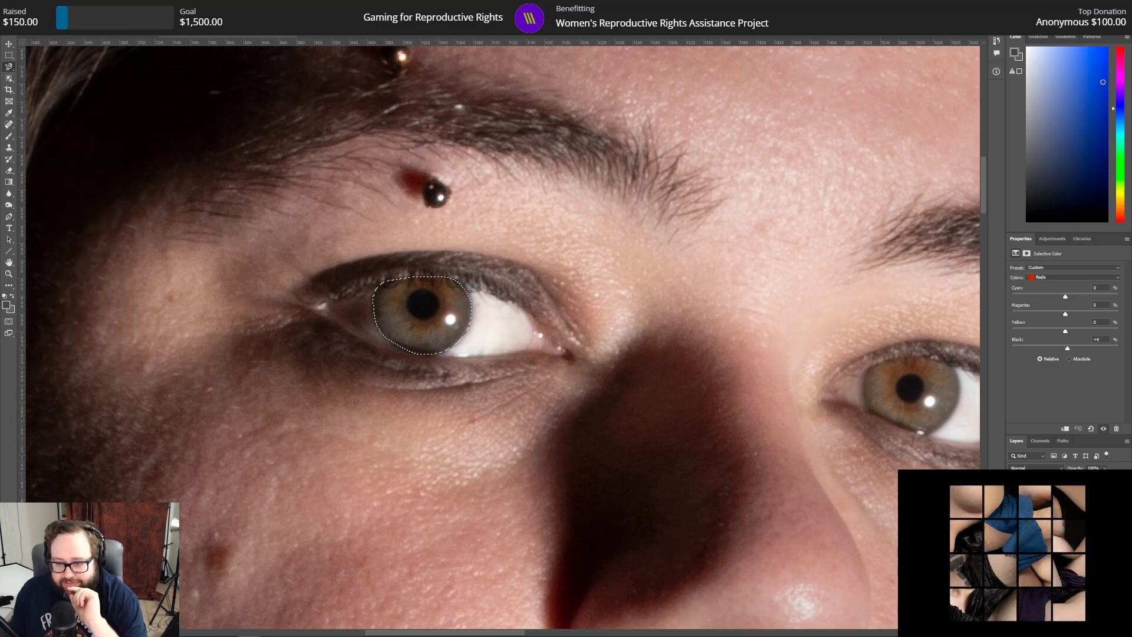
# Step: Copy the selected iris from the photo's pixel layer to a new layer and brighten only the iris with a Curves adjustment
pyautogui.rightClick(406, 307)
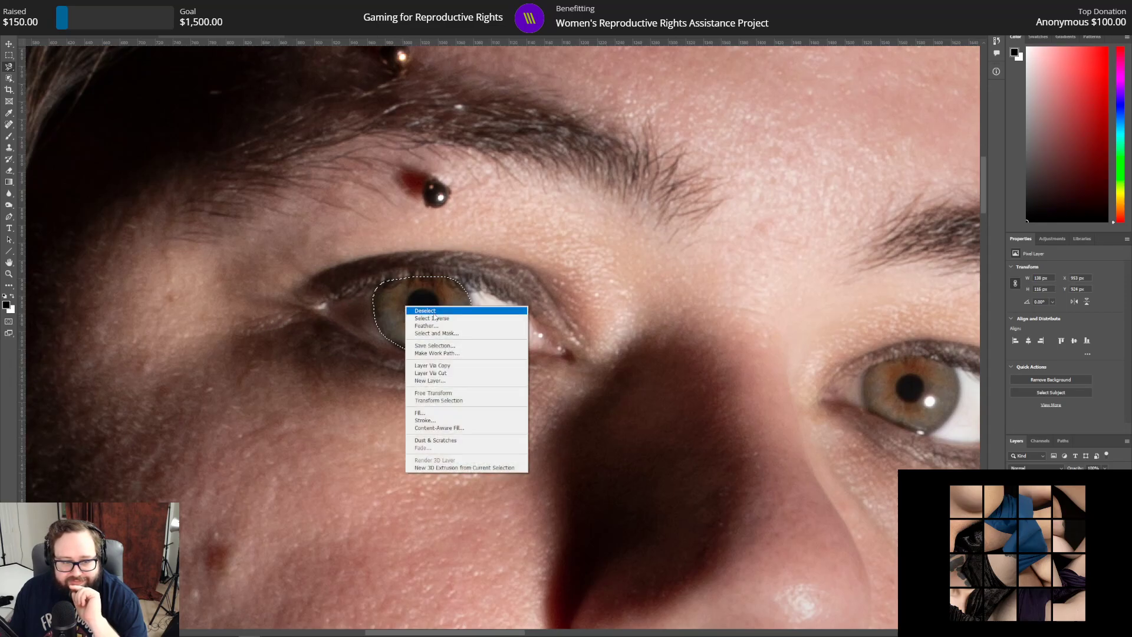
pyautogui.click(458, 367)
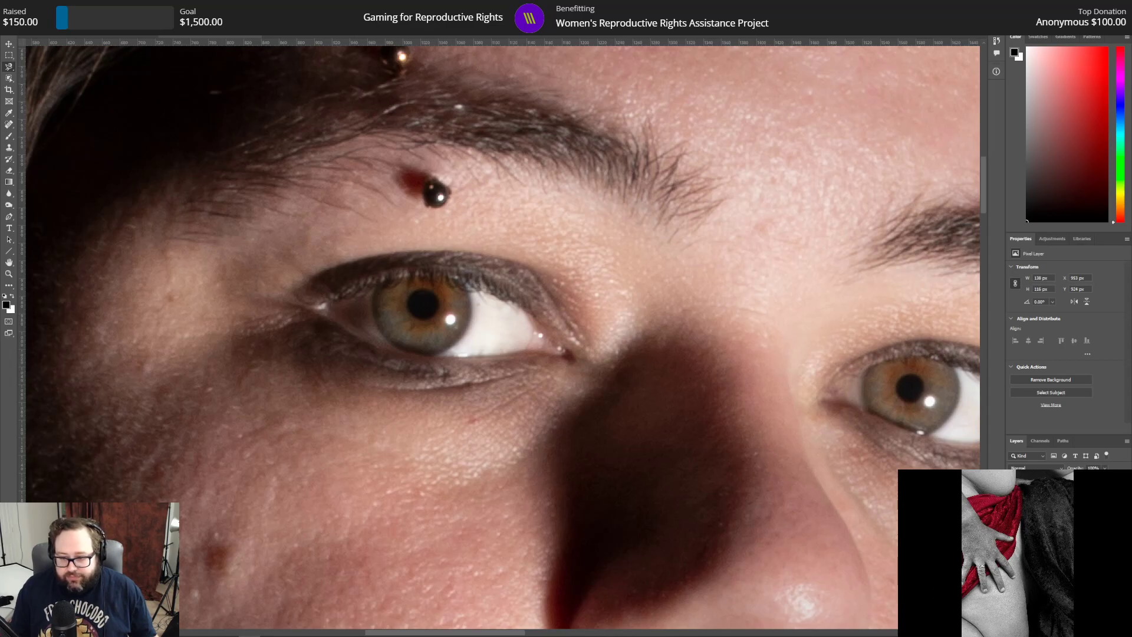
pyautogui.click(1049, 238)
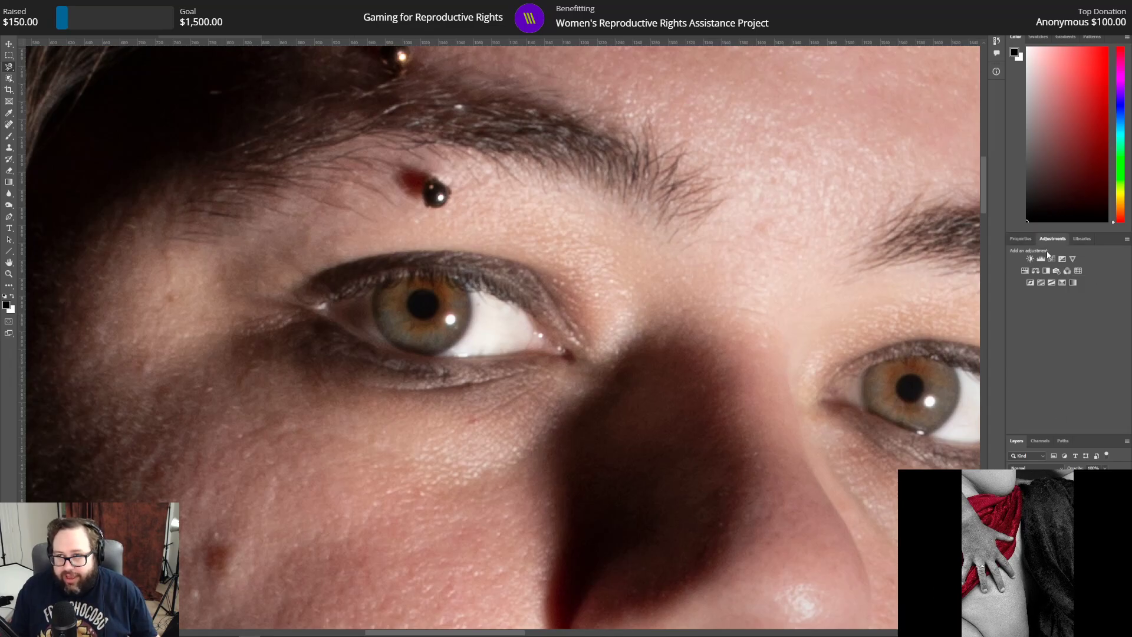
pyautogui.click(1051, 258)
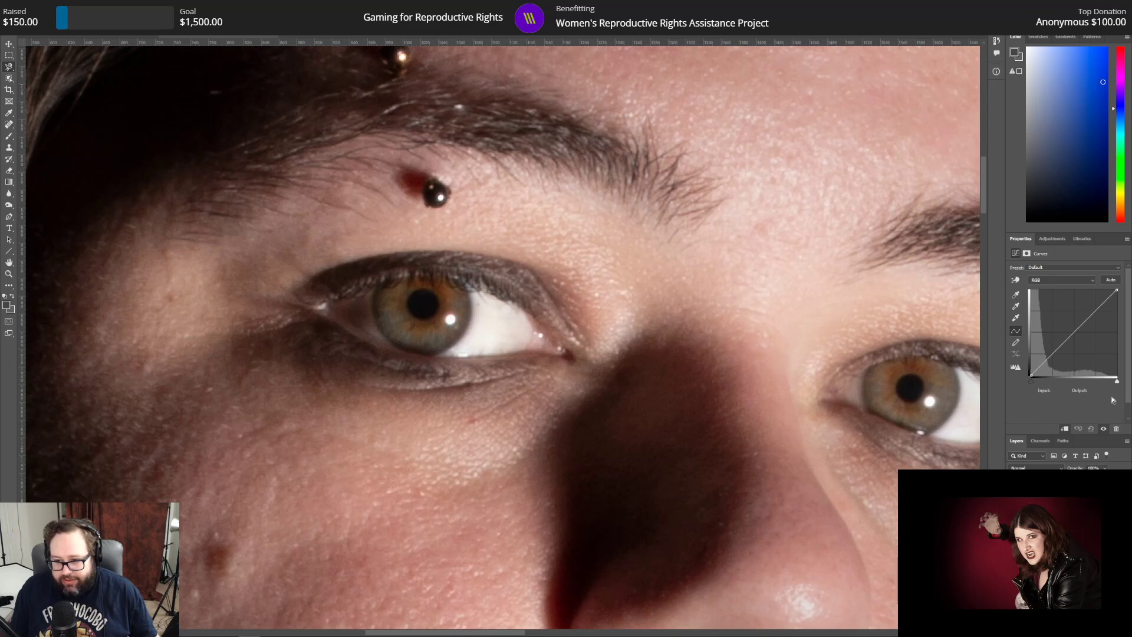
pyautogui.moveTo(1117, 382)
pyautogui.mouseDown()
pyautogui.moveTo(1097, 383)
pyautogui.moveTo(1121, 383)
pyautogui.mouseUp()
pyautogui.moveTo(1067, 340); pyautogui.dragTo(1052, 321)
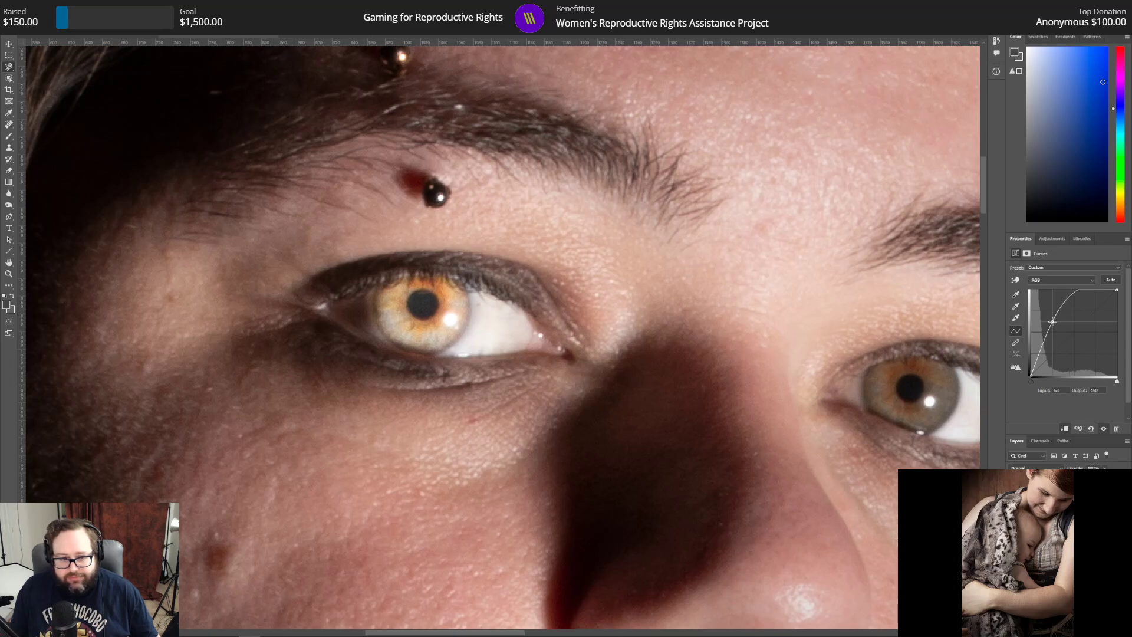
# Step: Add a Hue/Saturation adjustment that shifts the brightened iris to green and set its lightness to -37
pyautogui.click(1065, 240)
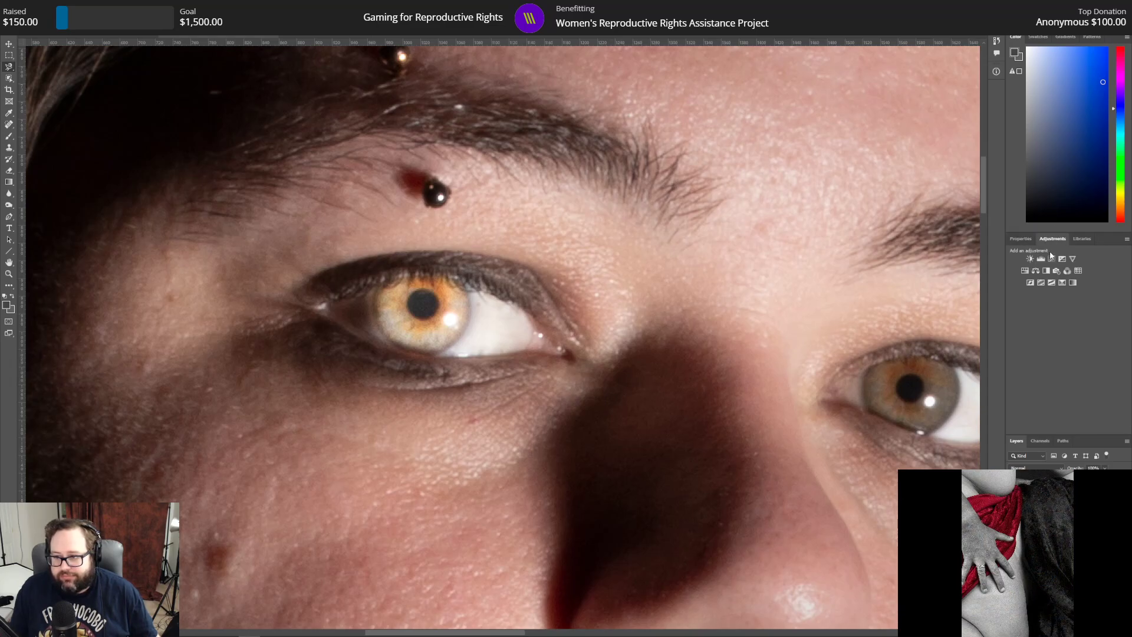
pyautogui.click(1025, 271)
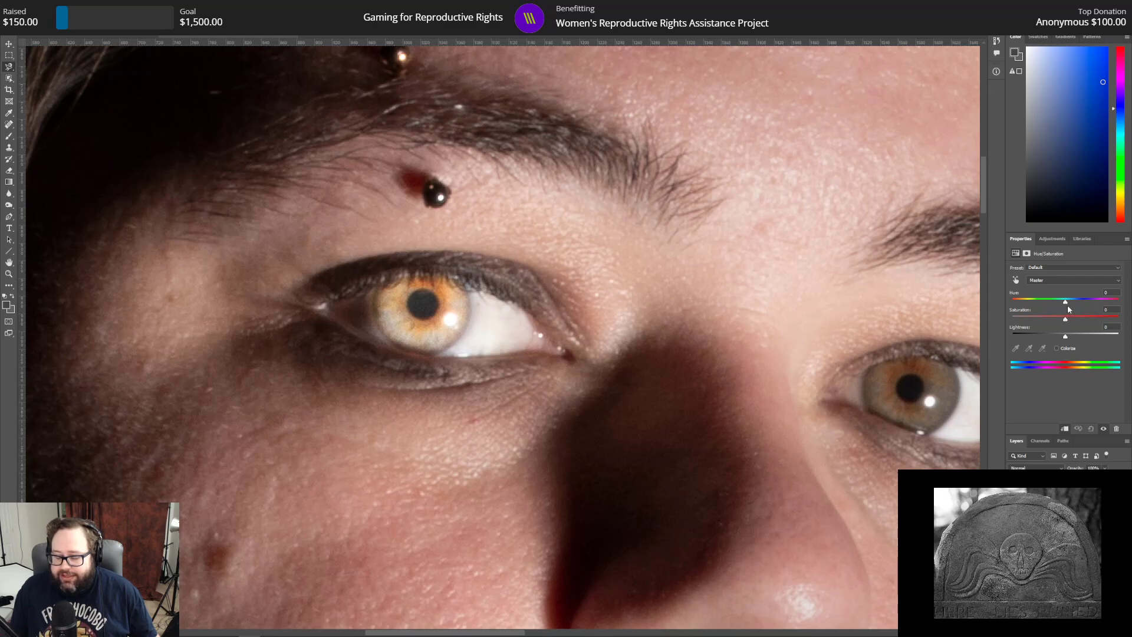
pyautogui.moveTo(1066, 301); pyautogui.dragTo(1093, 303)
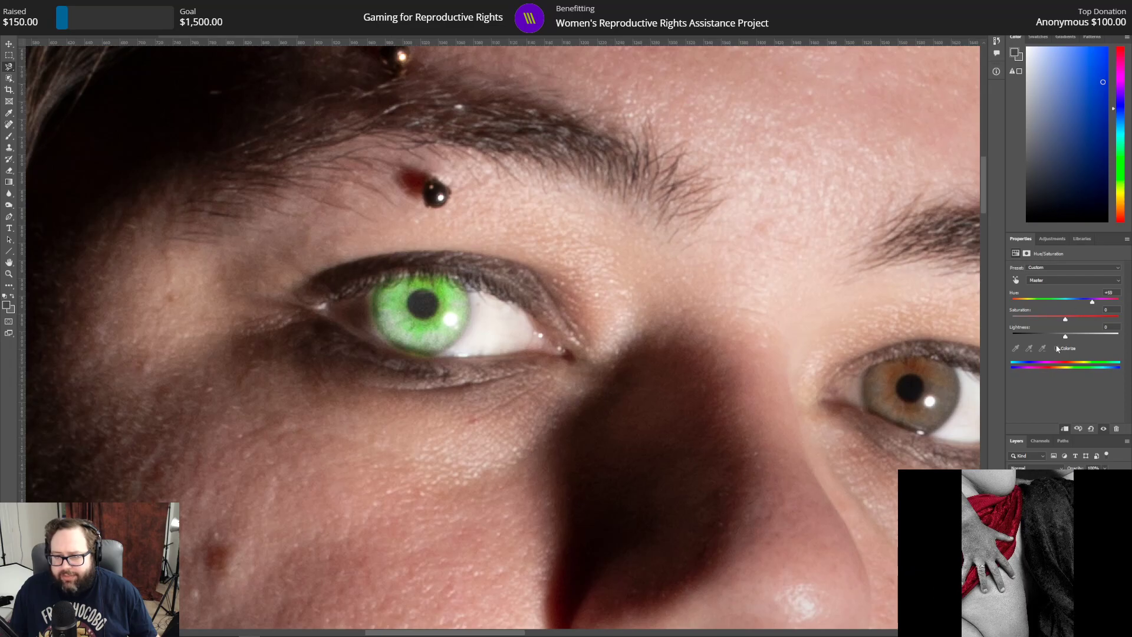
pyautogui.moveTo(1066, 337); pyautogui.dragTo(1053, 337)
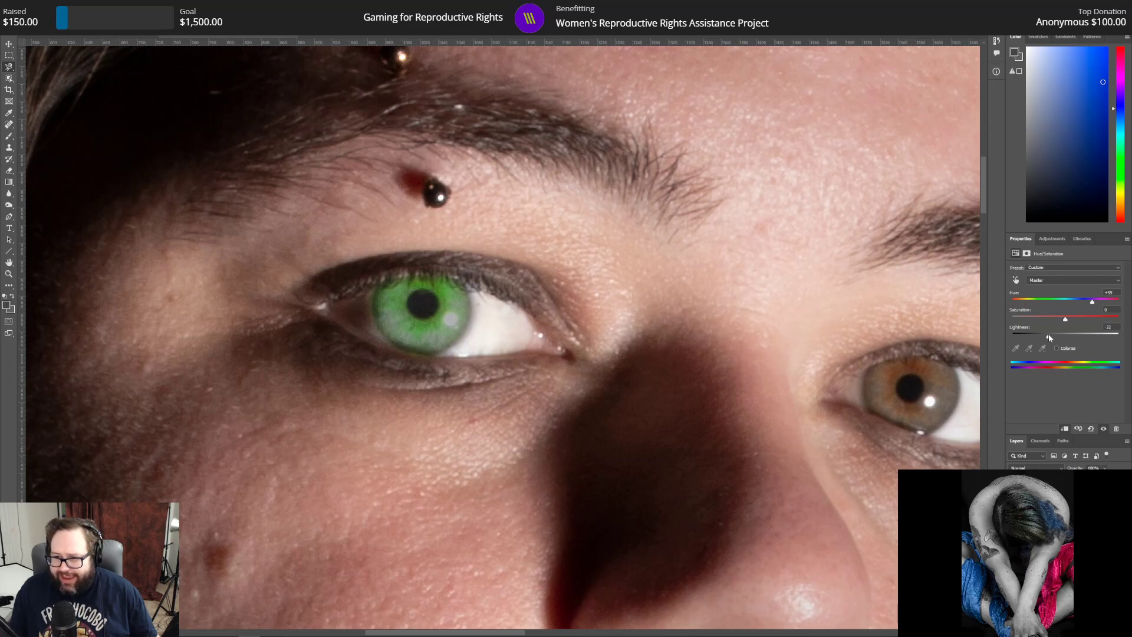
pyautogui.moveTo(1048, 334); pyautogui.dragTo(1045, 335)
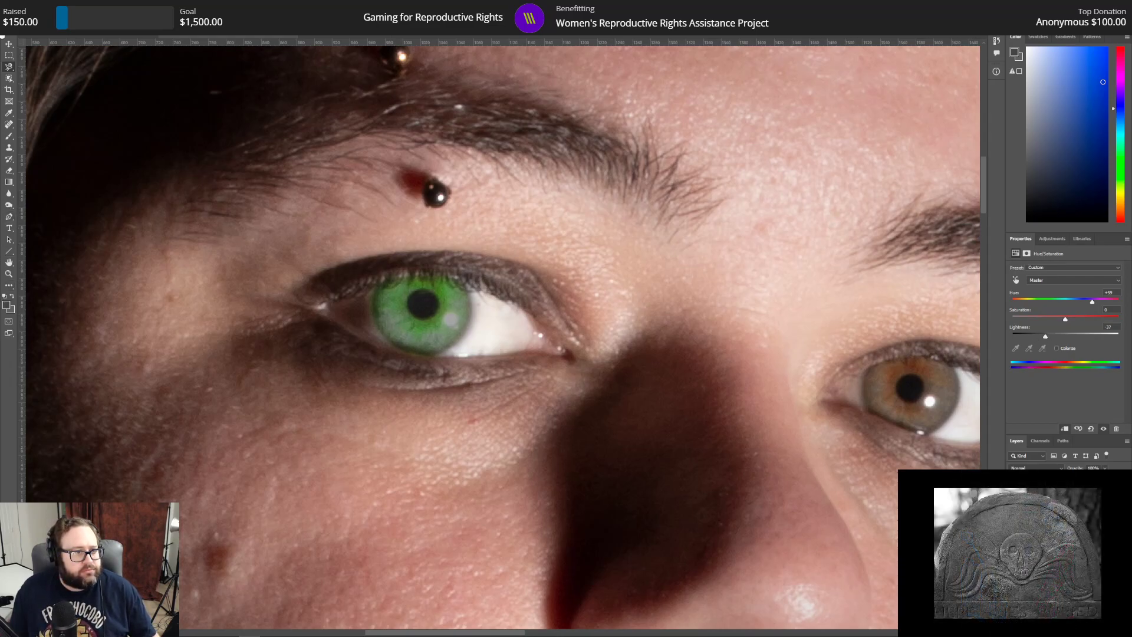
pyautogui.click(9, 171)
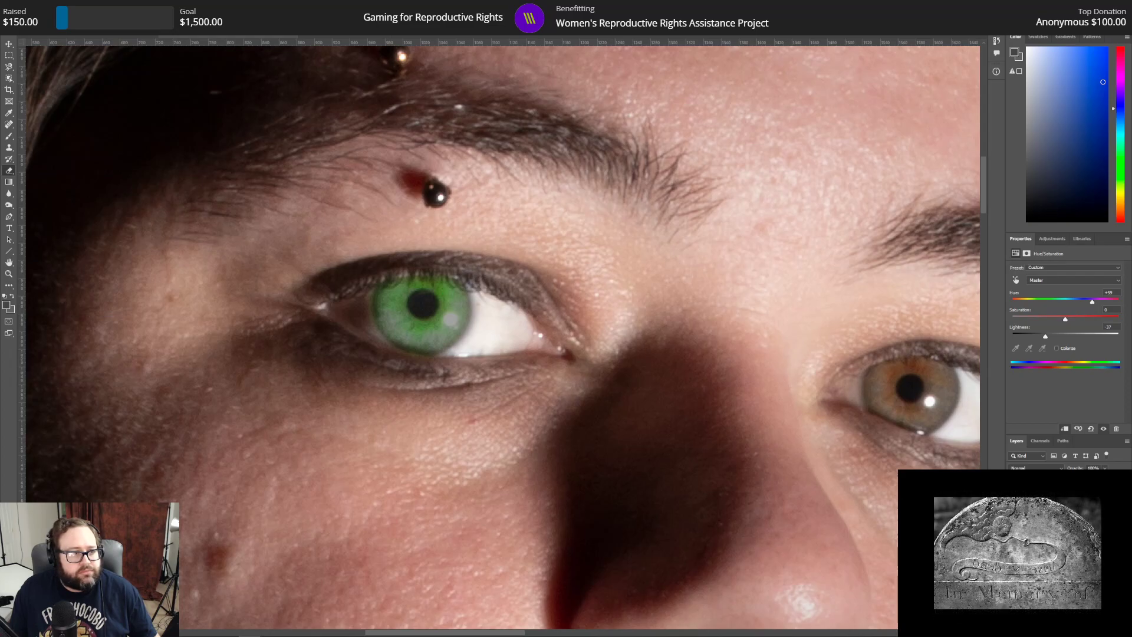
pyautogui.click(44, 22)
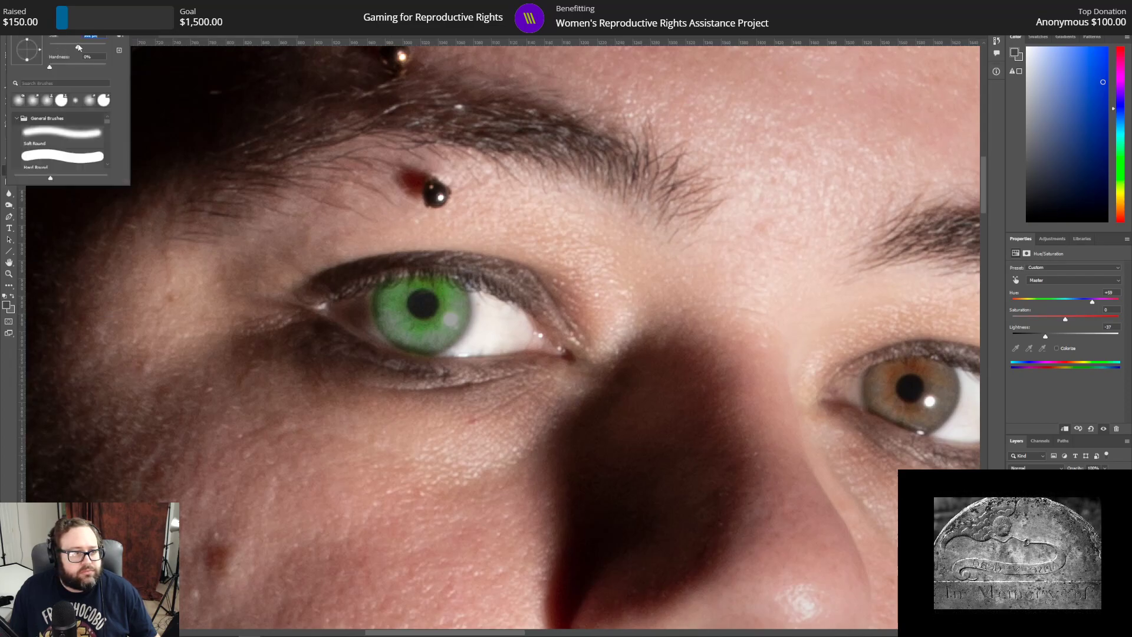
pyautogui.click(394, 263)
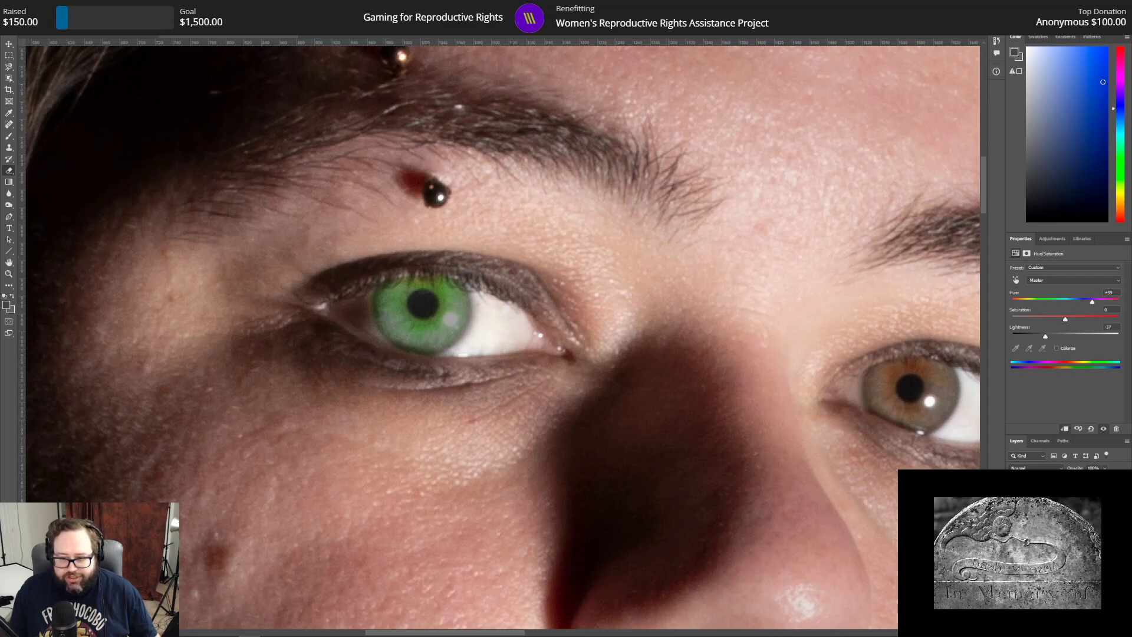
# Step: Darken the green eye's pupil with one black dab of a pupil-sized brush at 0% hardness on the copied iris layer
pyautogui.click(1055, 513)
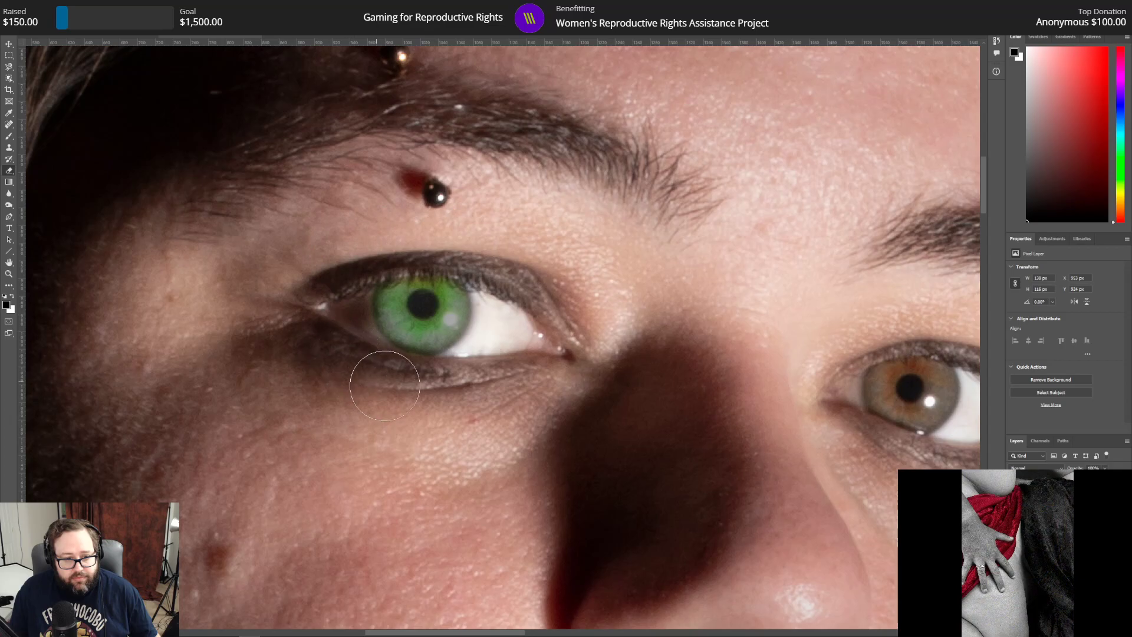
pyautogui.click(9, 136)
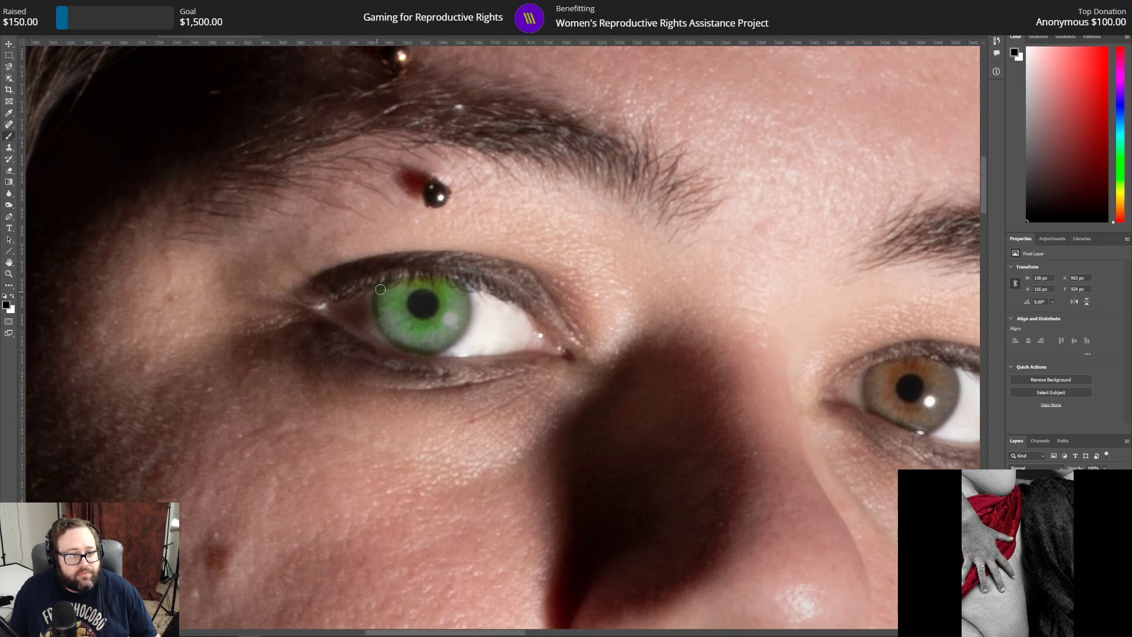
pyautogui.click(40, 21)
pyautogui.click(59, 47)
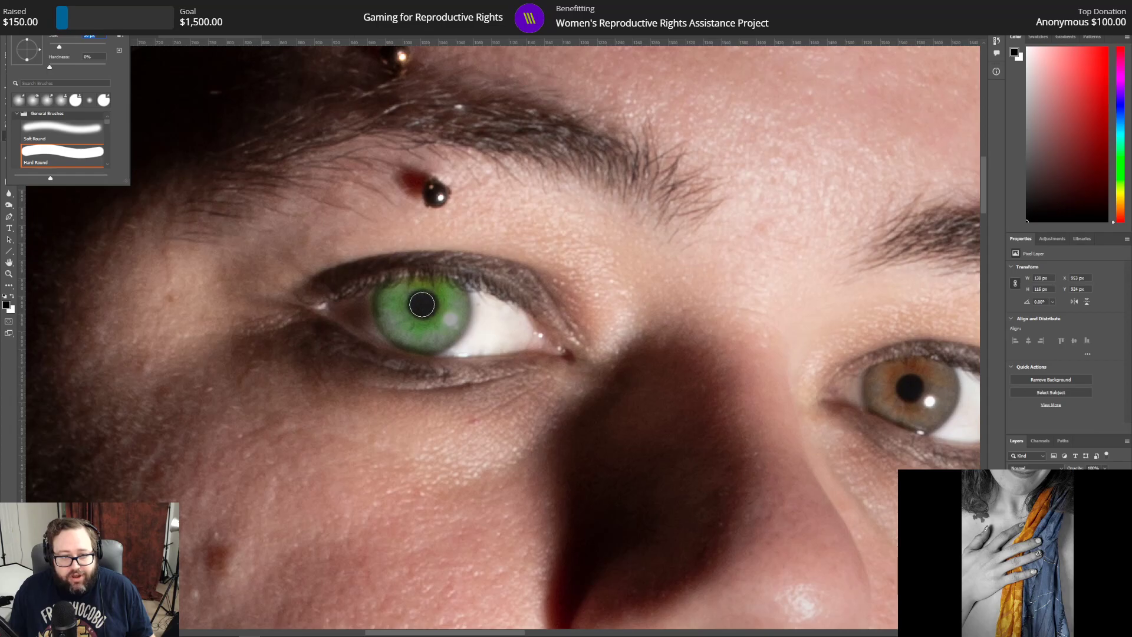
pyautogui.click(421, 305)
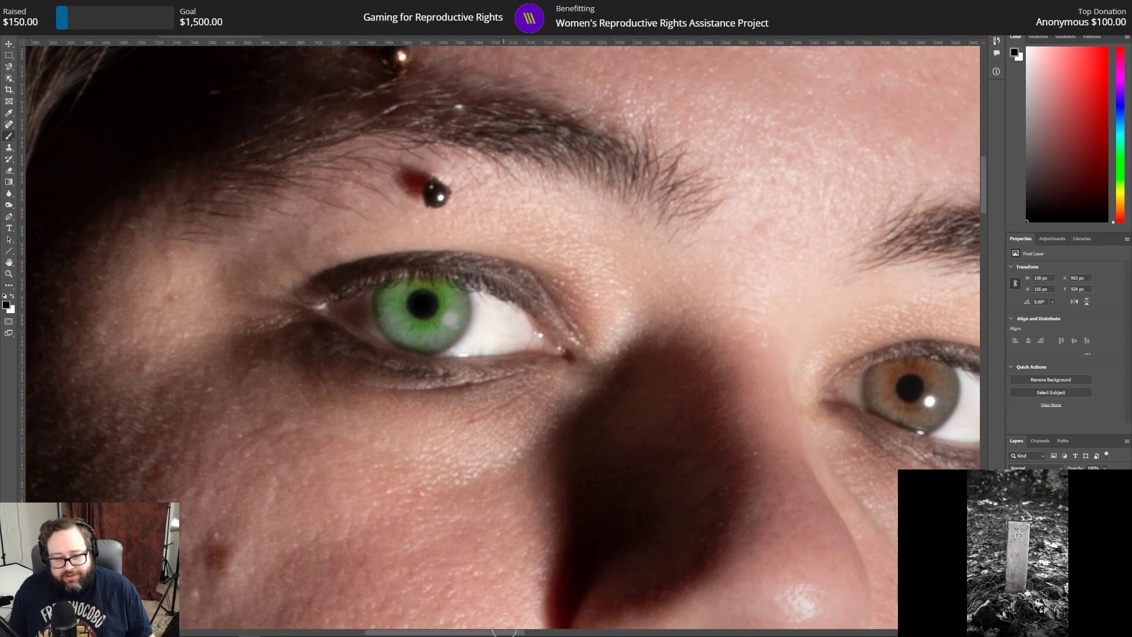
# Step: Lasso the iris of the other, still brown eye on the photo's pixel layer and copy it to a new layer
pyautogui.moveTo(502, 633); pyautogui.dragTo(561, 634)
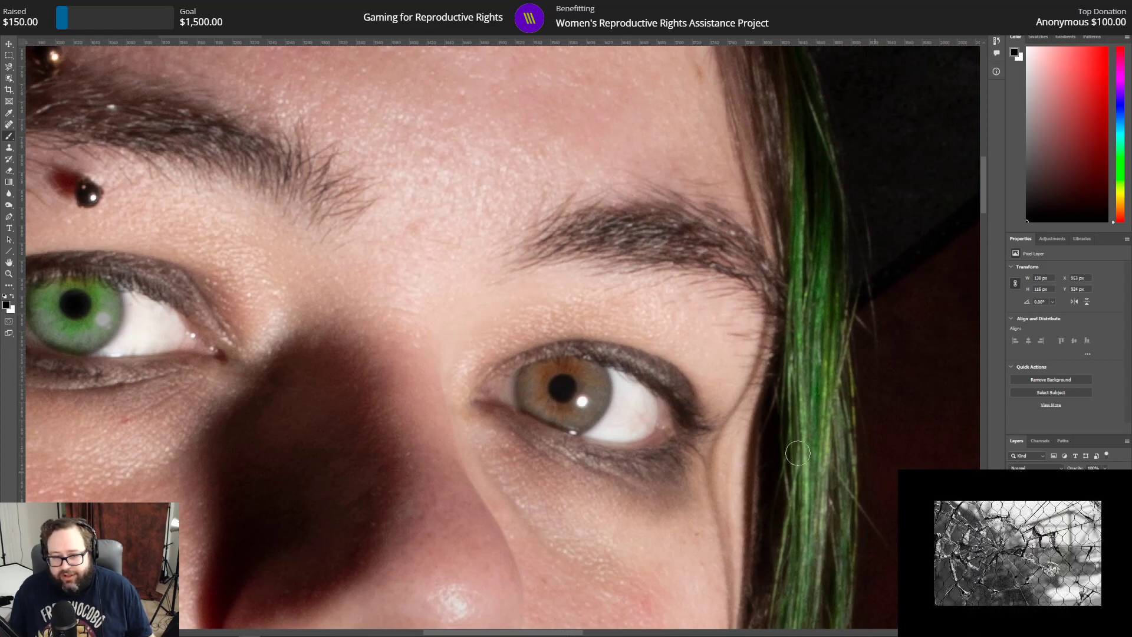
pyautogui.click(1053, 557)
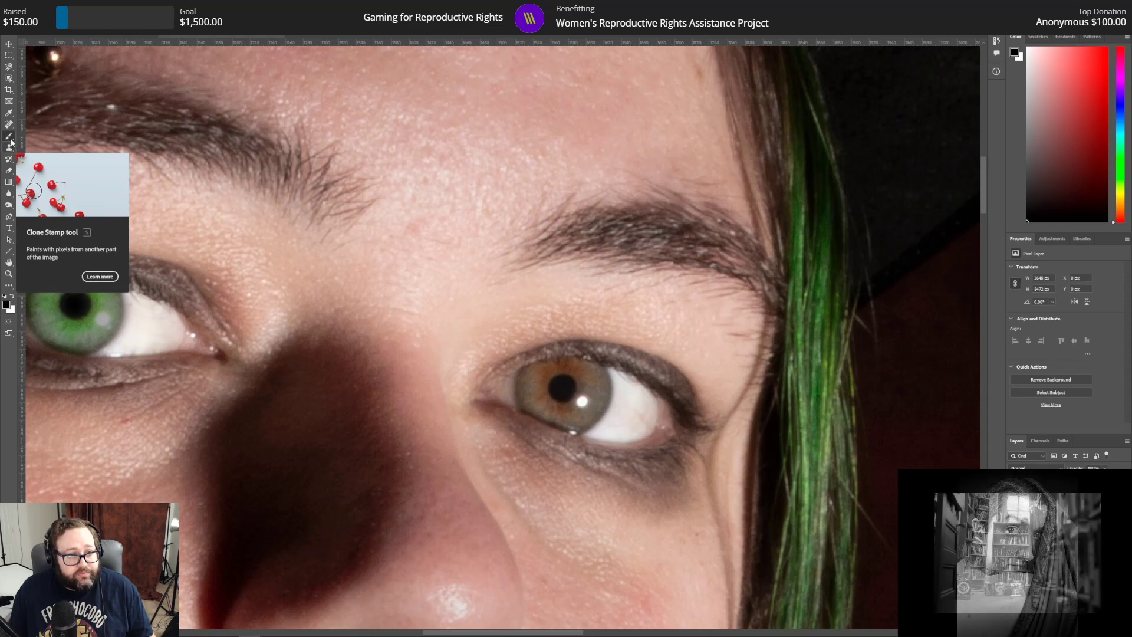
pyautogui.click(9, 68)
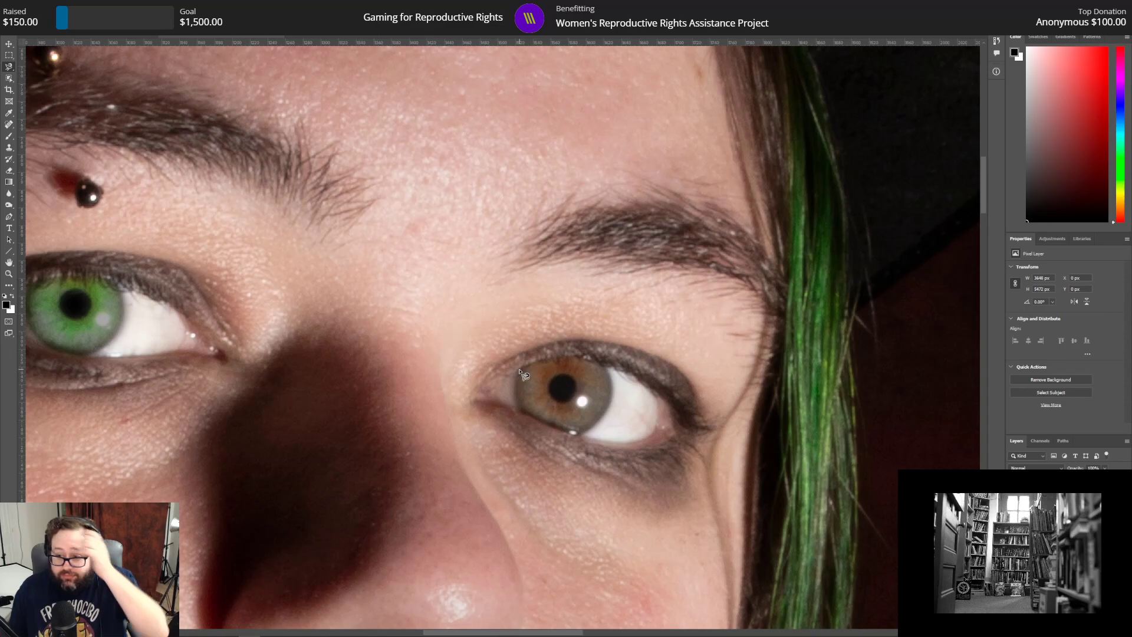
pyautogui.moveTo(520, 370)
pyautogui.mouseDown()
pyautogui.moveTo(519, 411)
pyautogui.moveTo(585, 442)
pyautogui.moveTo(612, 409)
pyautogui.moveTo(609, 374)
pyautogui.moveTo(595, 361)
pyautogui.mouseUp()
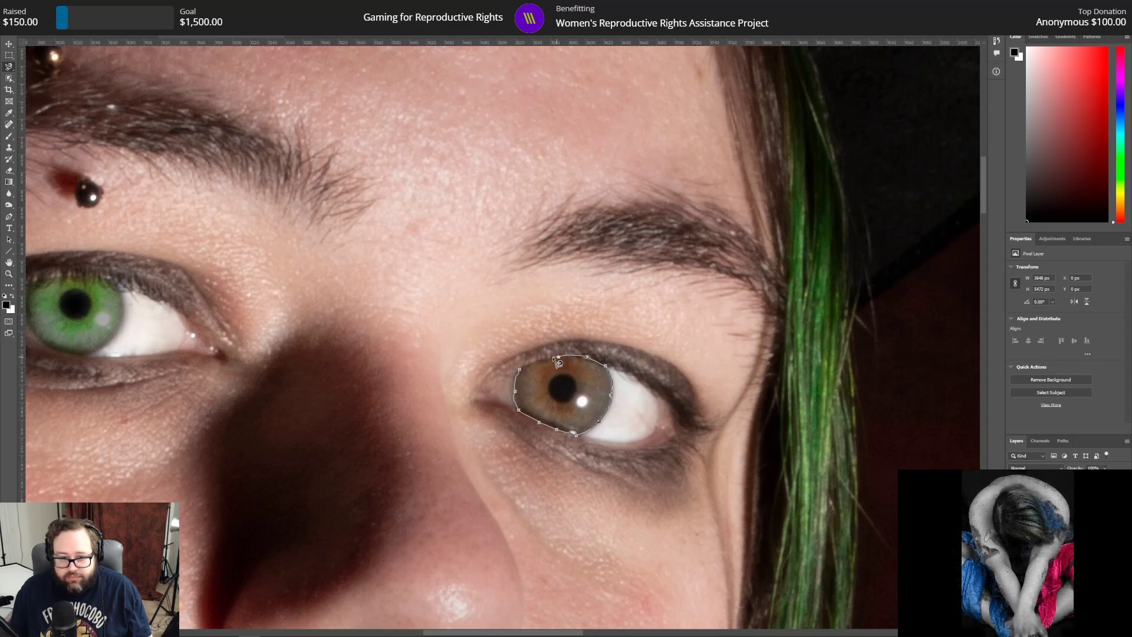
pyautogui.click(523, 373)
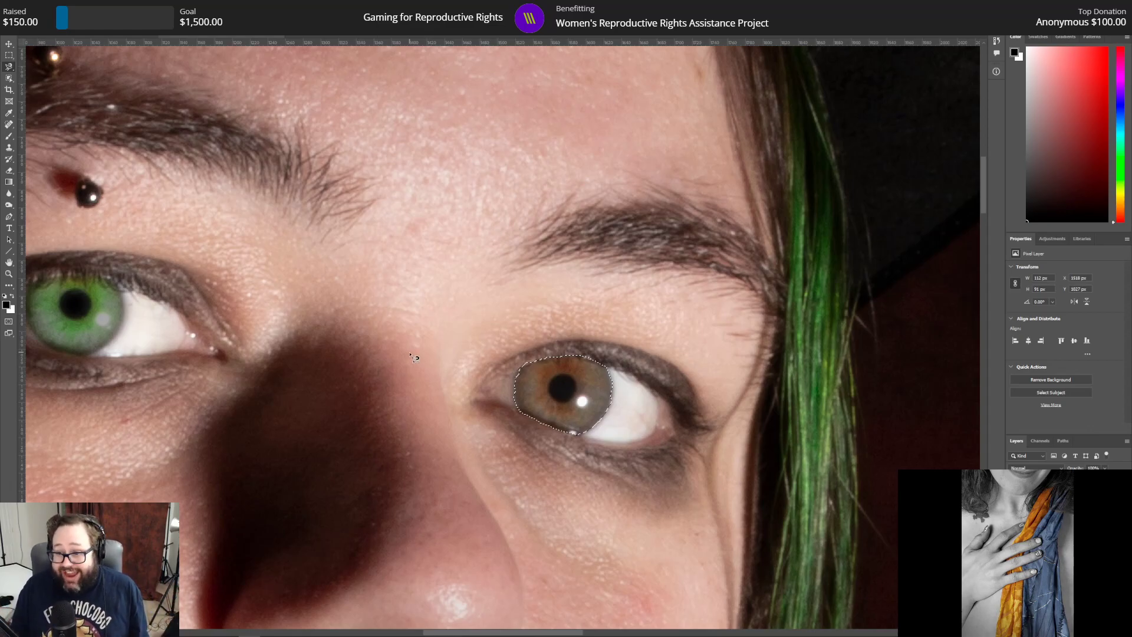
pyautogui.rightClick(563, 404)
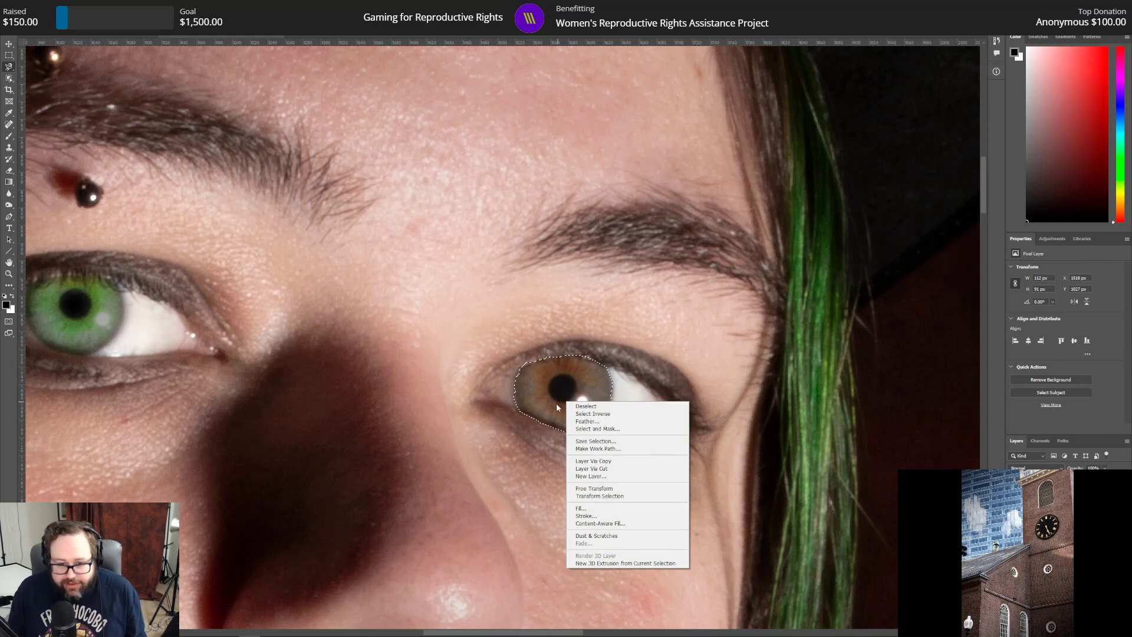
pyautogui.click(609, 461)
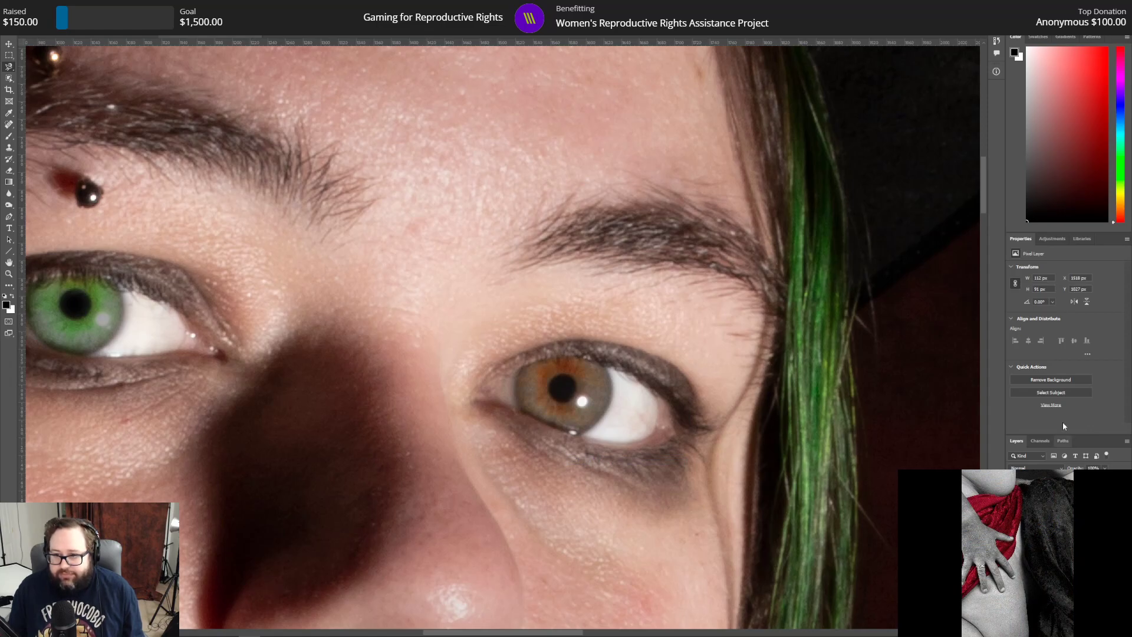
# Step: Try brightening the copied brown iris with a Curves point at input 62, output 124, and delete that adjustment
pyautogui.click(1053, 239)
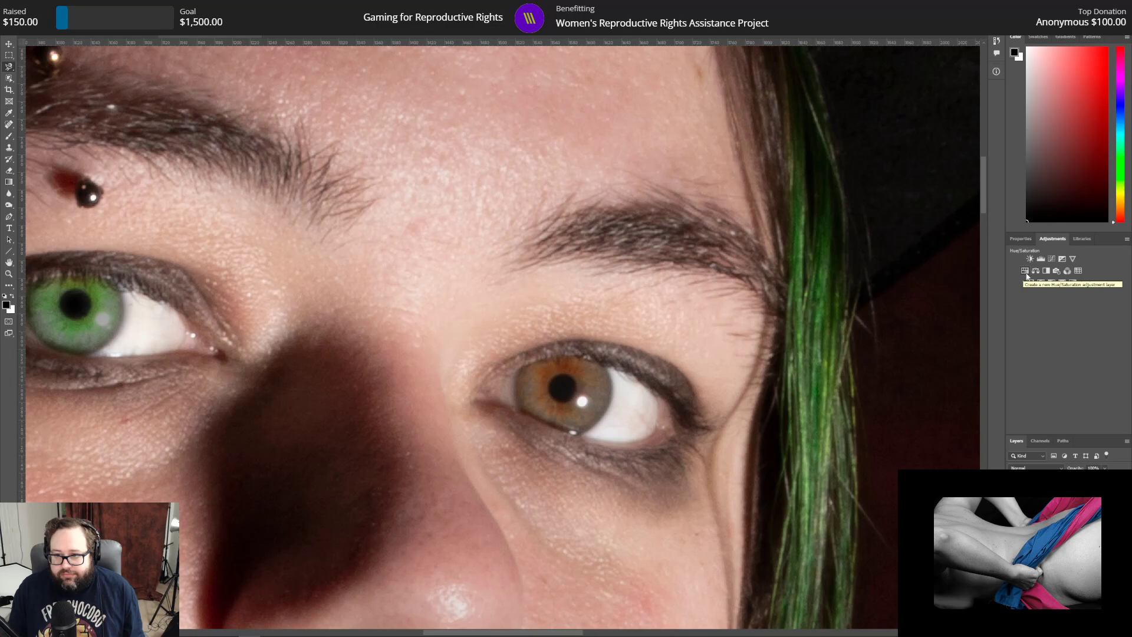
pyautogui.click(1053, 260)
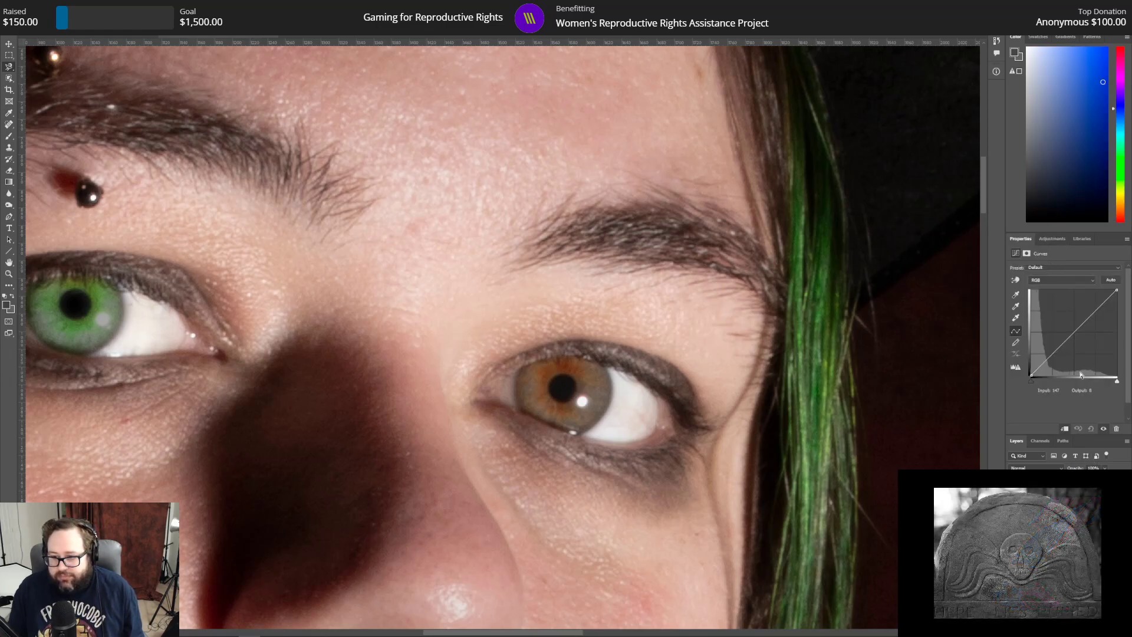
pyautogui.moveTo(1063, 343); pyautogui.dragTo(1052, 321)
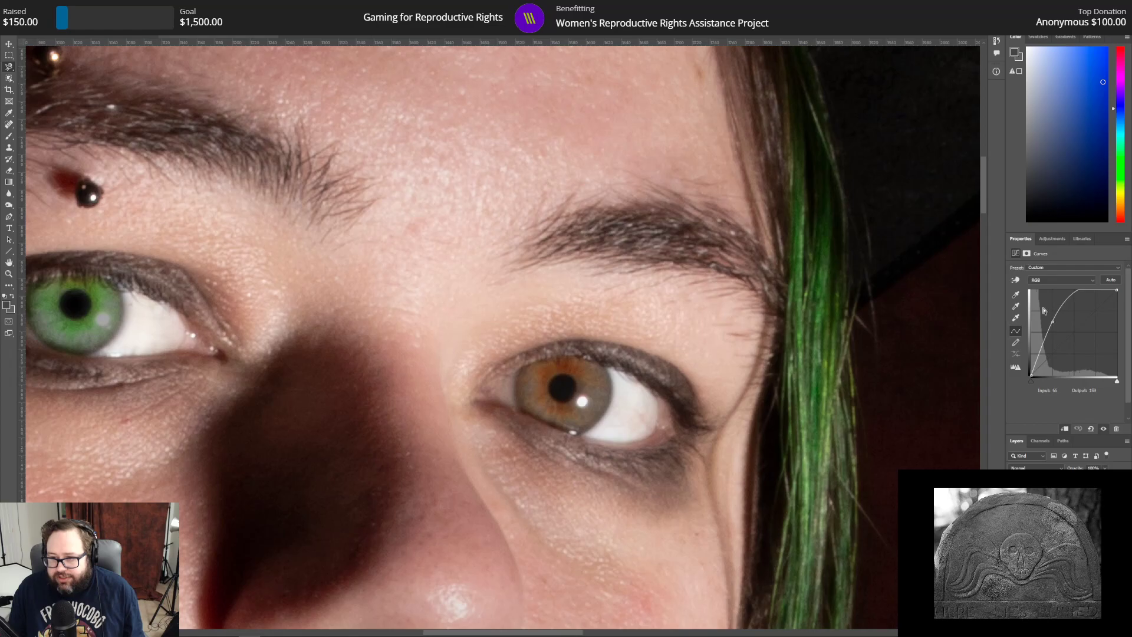
pyautogui.click(1066, 519)
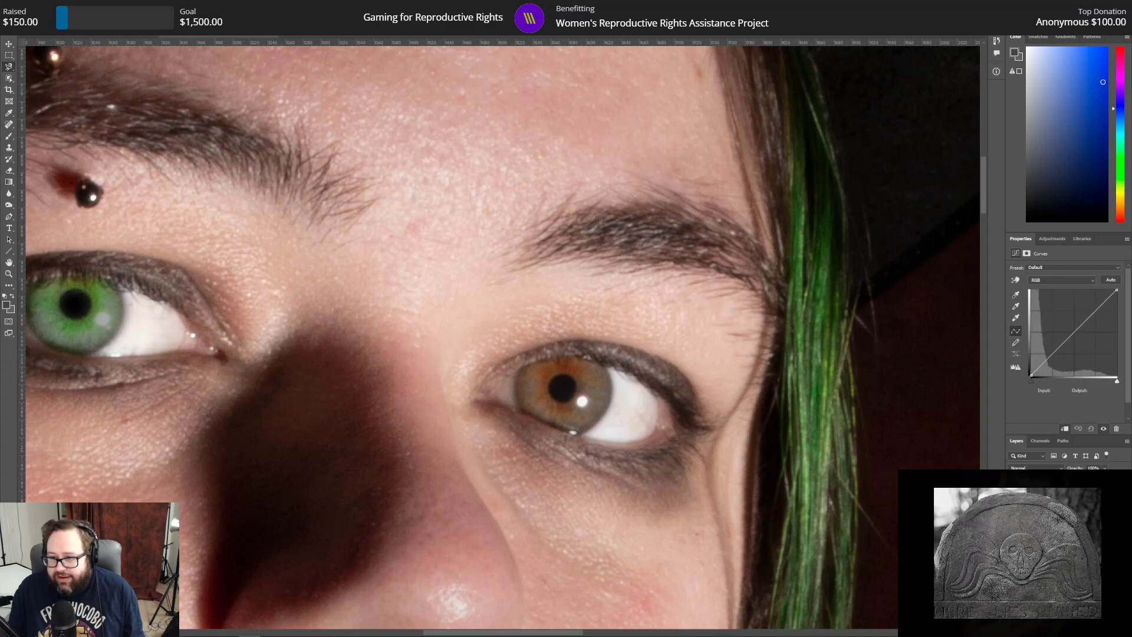
pyautogui.click(1075, 333)
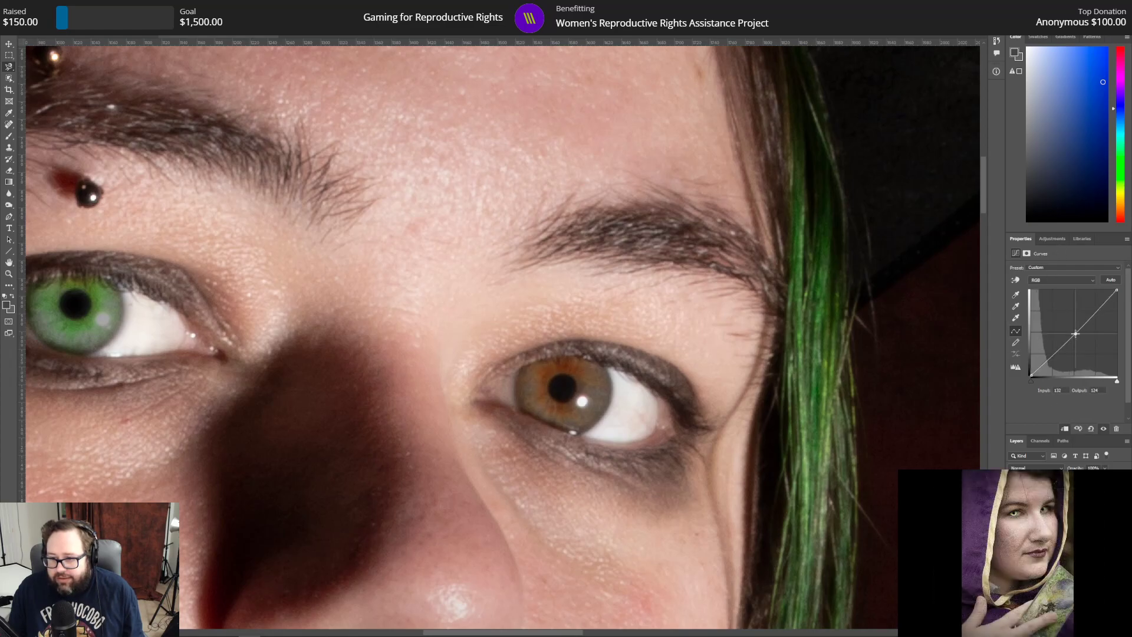
pyautogui.write('62')
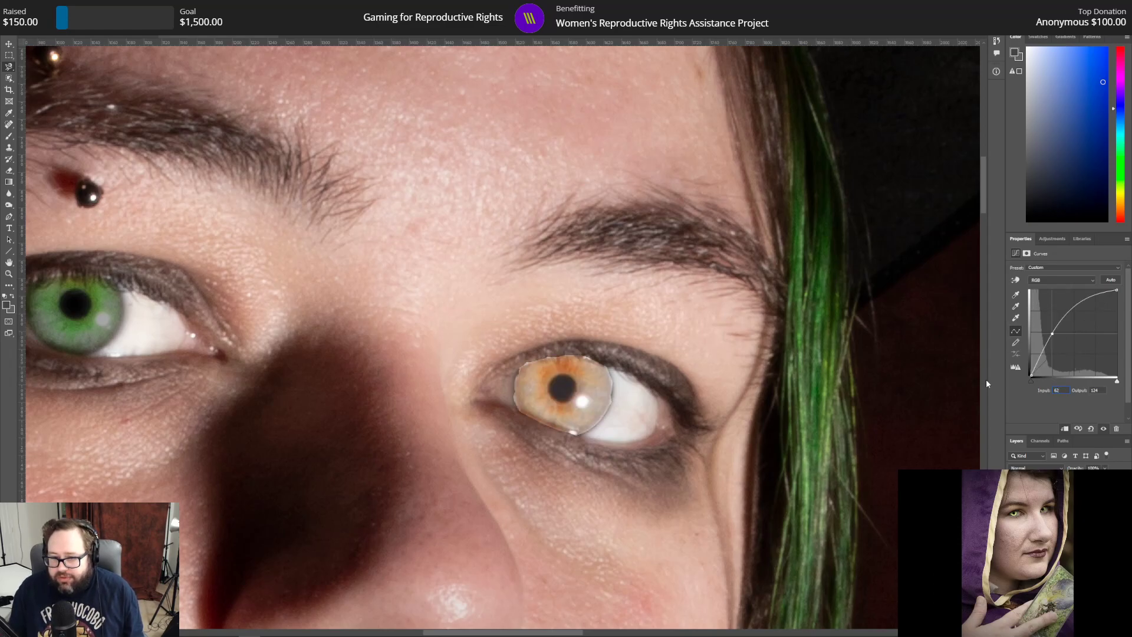
pyautogui.press('Return')
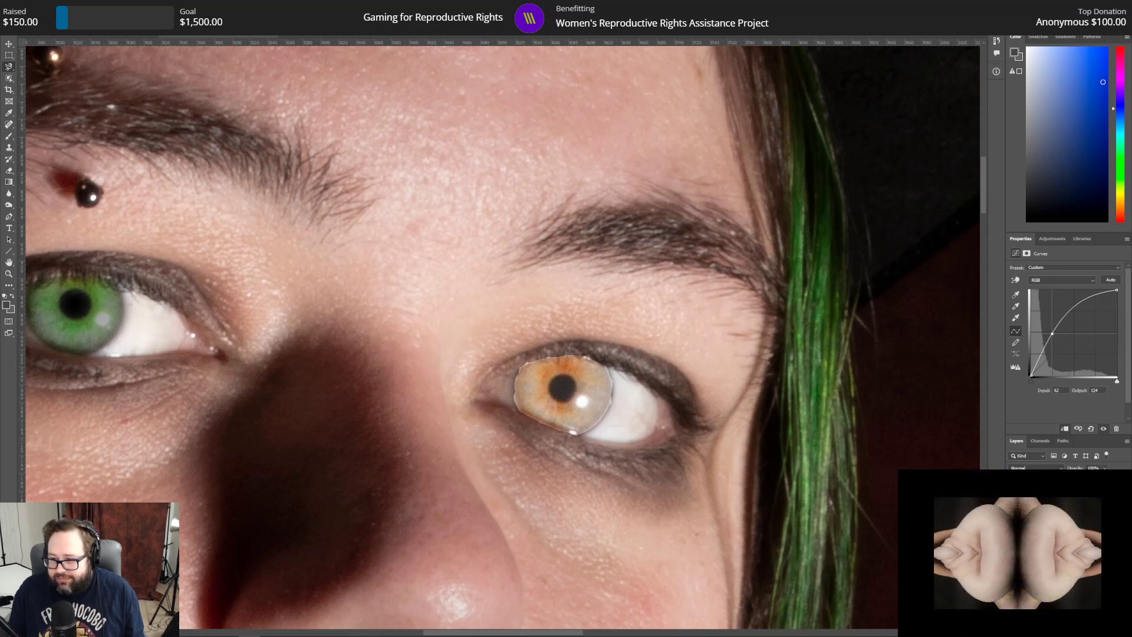
pyautogui.press('d')
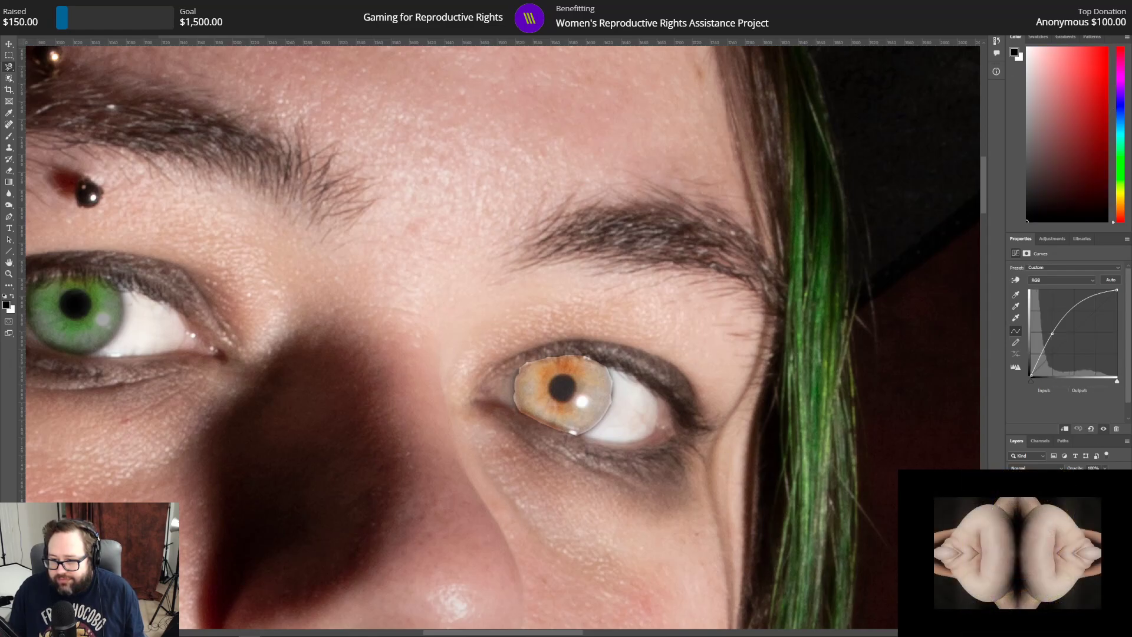
pyautogui.press('Delete')
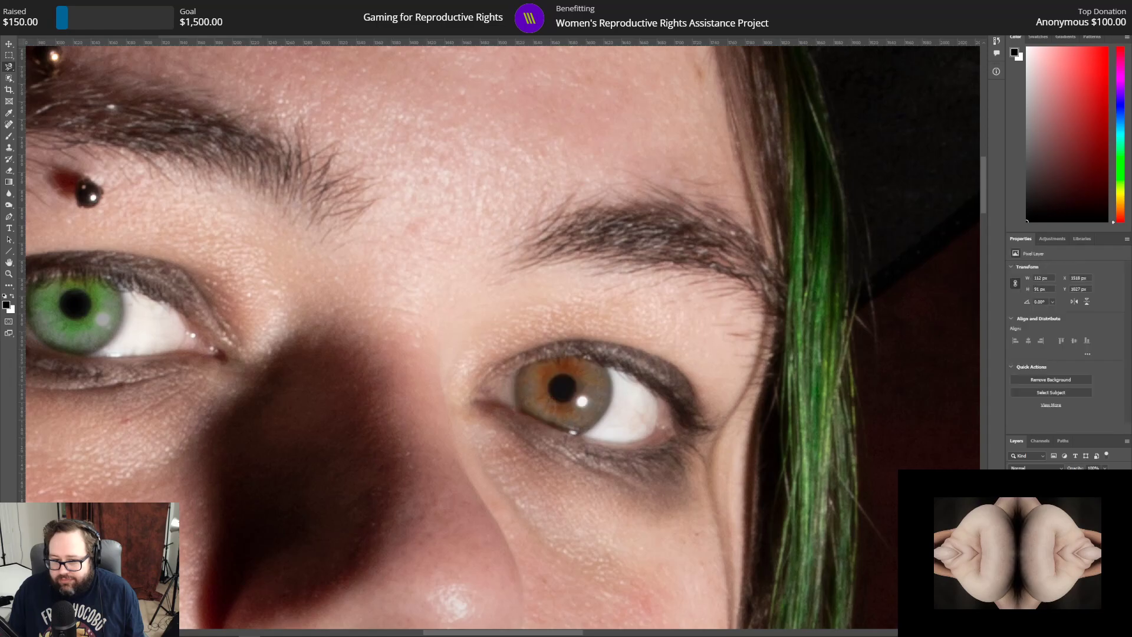
# Step: Restore the brown iris selection and refine it in Select and Mask with radius 3 px, smooth 3 and feather 3 px
pyautogui.hotkey('ctrl', 'shift', 'd')
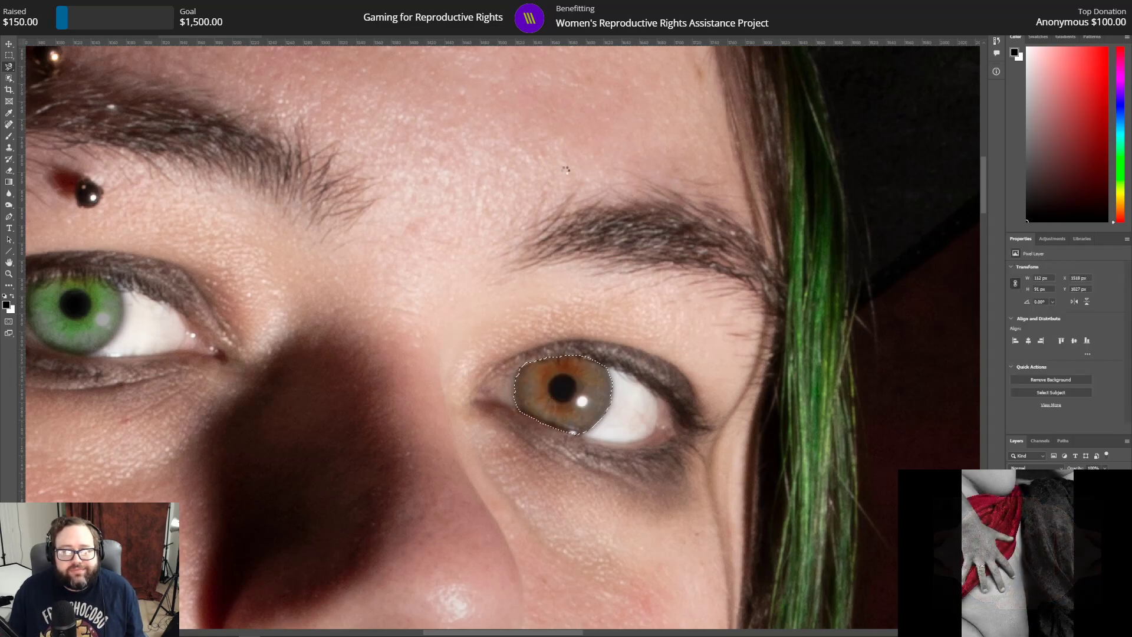
pyautogui.hotkey('ctrl', 'alt', 'r')
pyautogui.doubleClick(1108, 235)
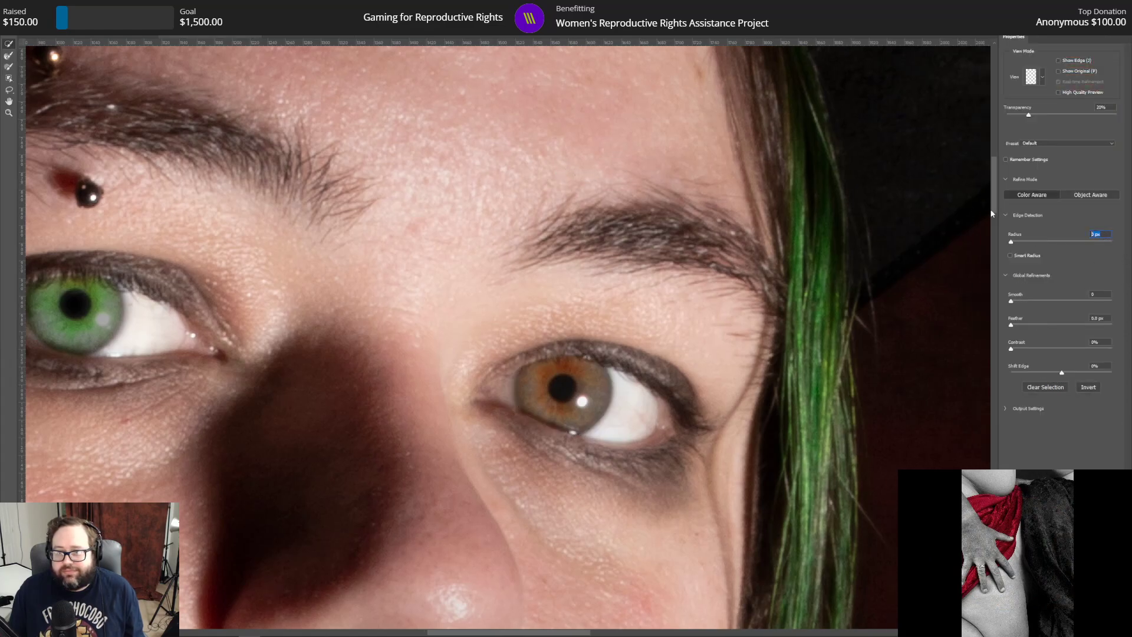
pyautogui.write('3')
pyautogui.press('Tab')
pyautogui.write('3')
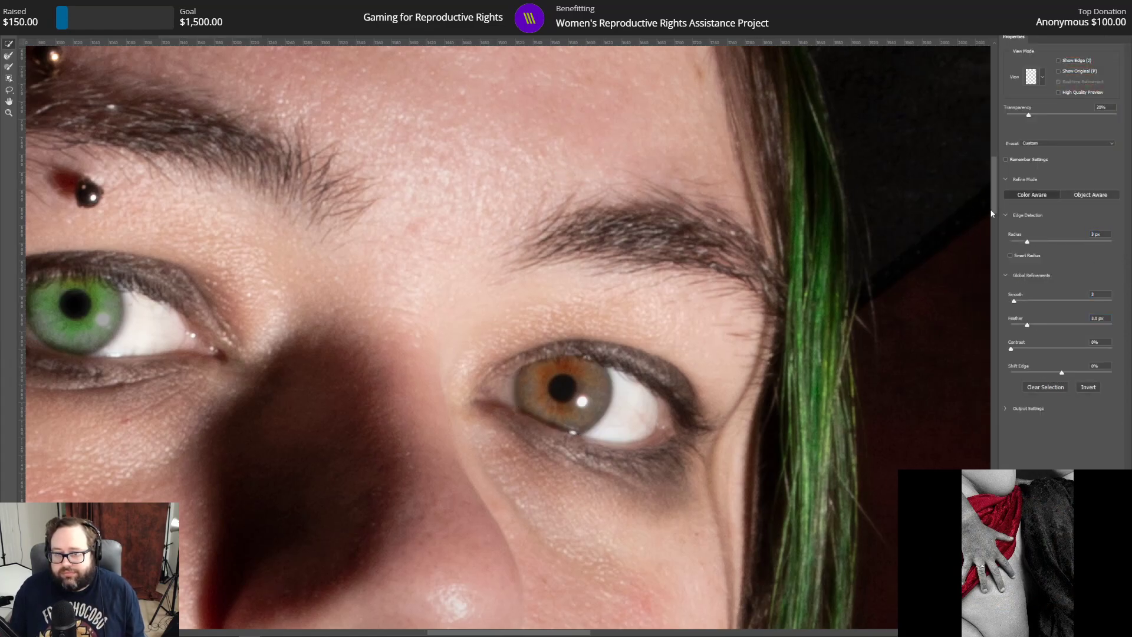
pyautogui.press('Return')
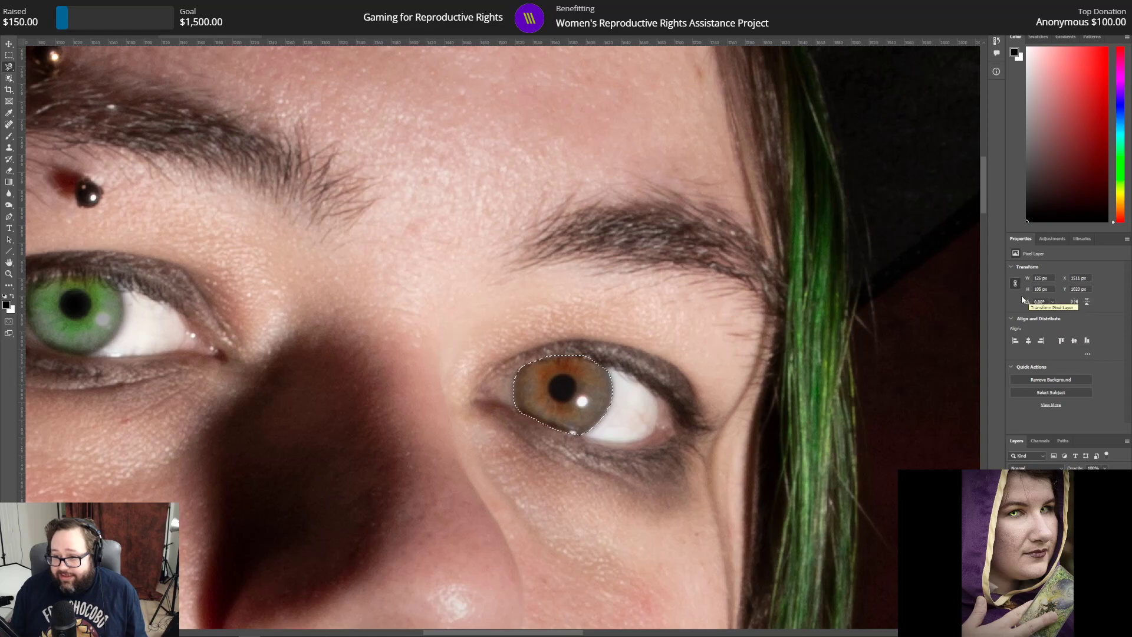
# Step: Try brightening the copied brown iris with a steep Curves point, compare the green eye's Curves settings, and delete the new adjustment
pyautogui.click(1047, 239)
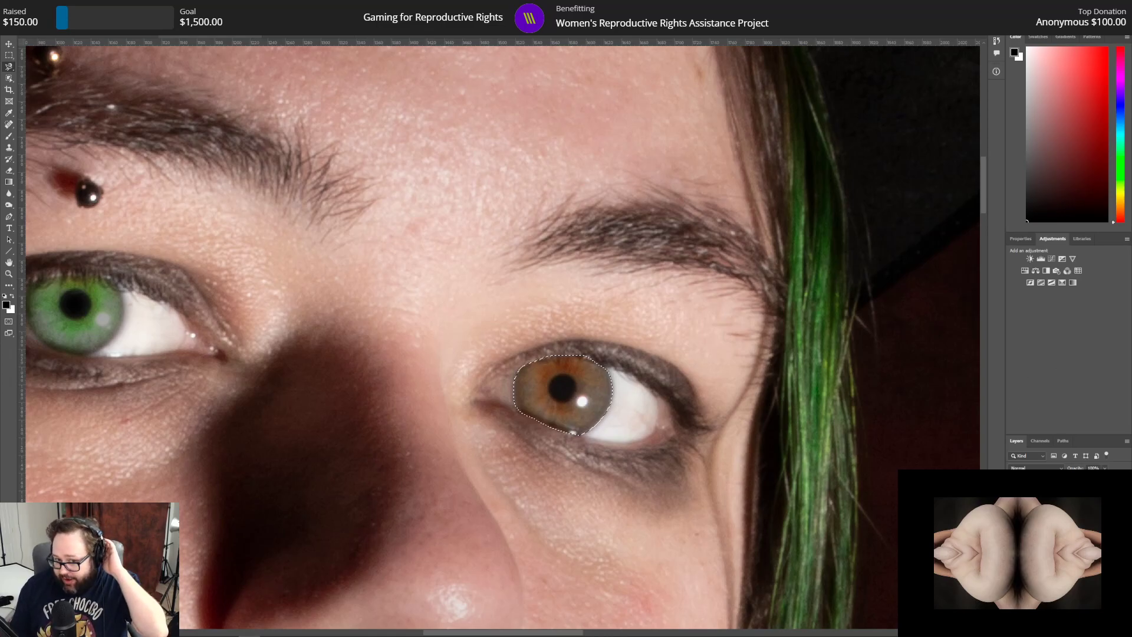
pyautogui.click(1050, 262)
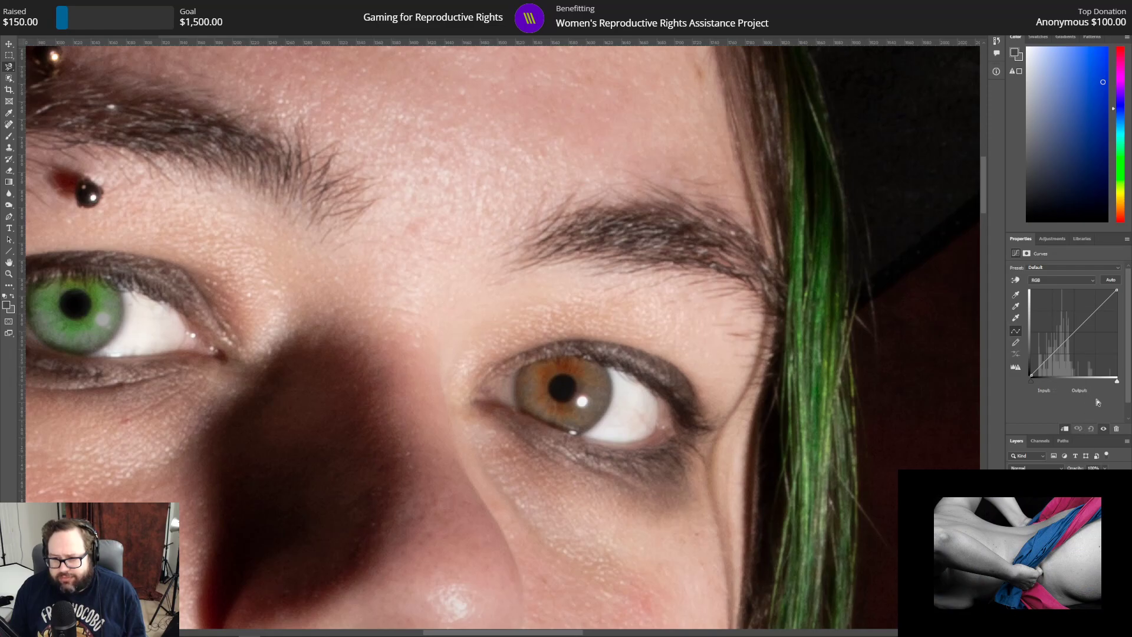
pyautogui.moveTo(1047, 360); pyautogui.dragTo(1047, 316)
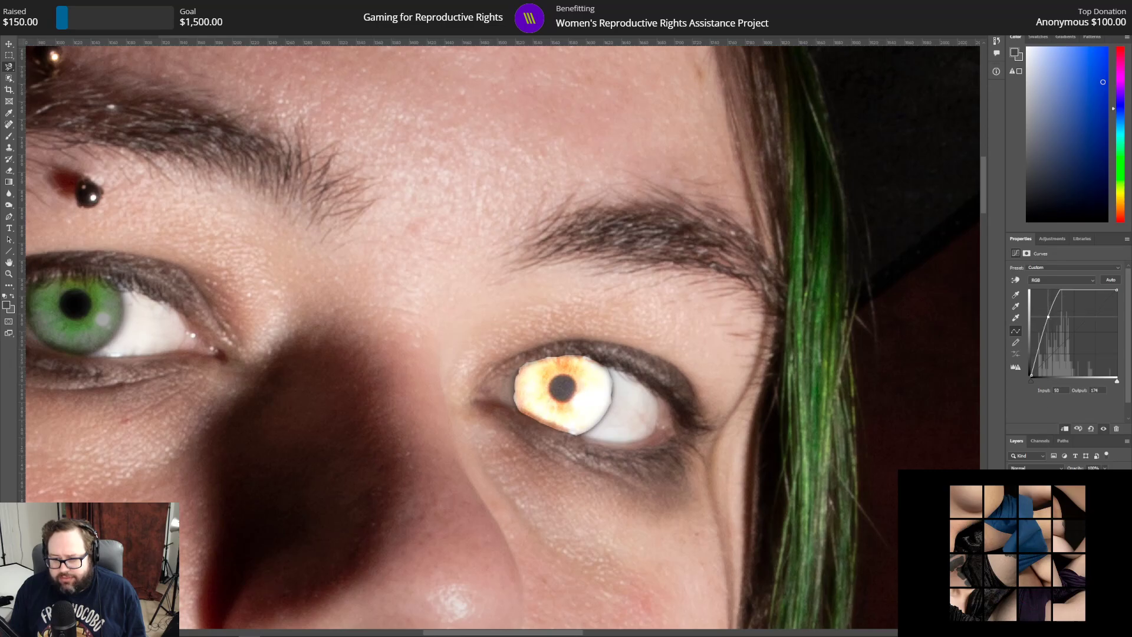
pyautogui.click(1061, 519)
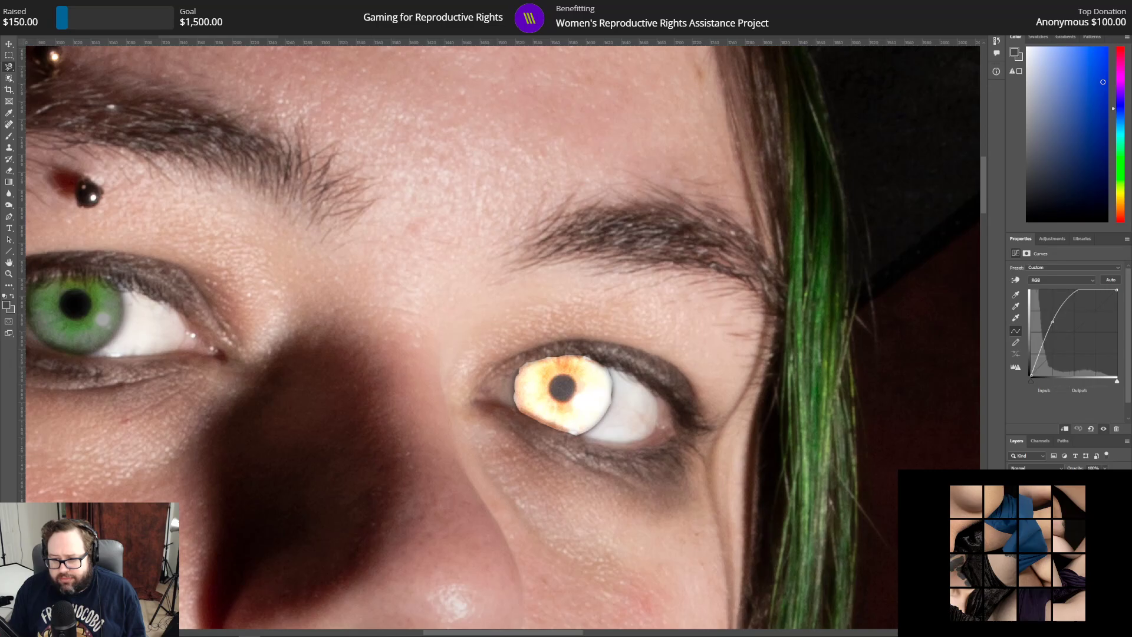
pyautogui.click(1061, 531)
pyautogui.click(1061, 548)
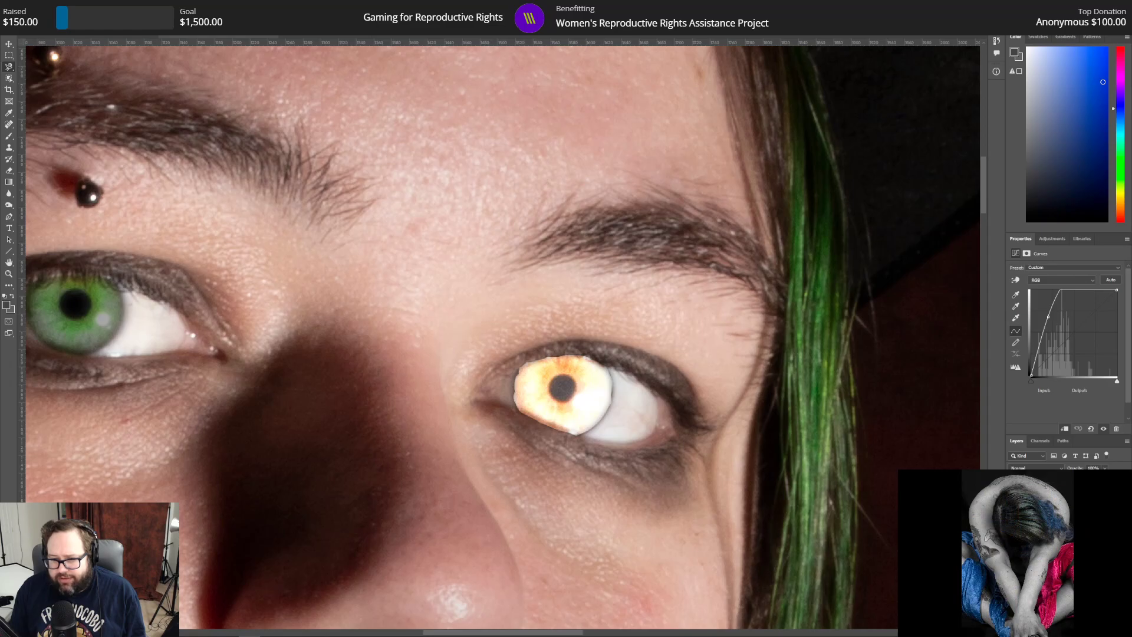
pyautogui.press('Delete')
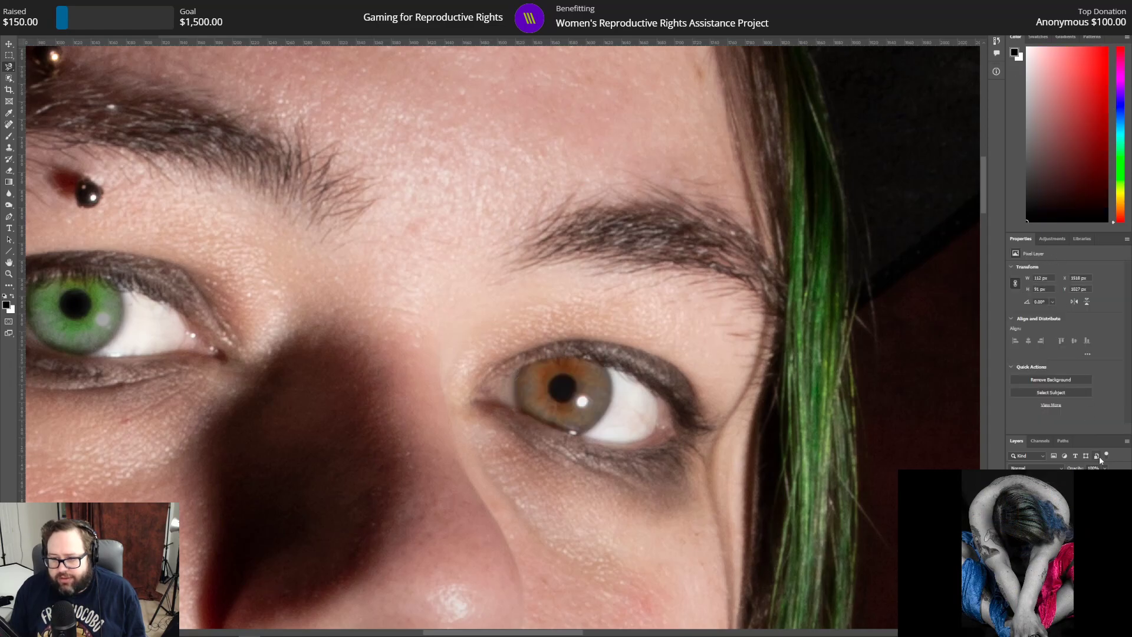
# Step: Add a Curves adjustment to the copied brown iris with a point at input 62, output 159
pyautogui.click(1047, 239)
pyautogui.click(1051, 259)
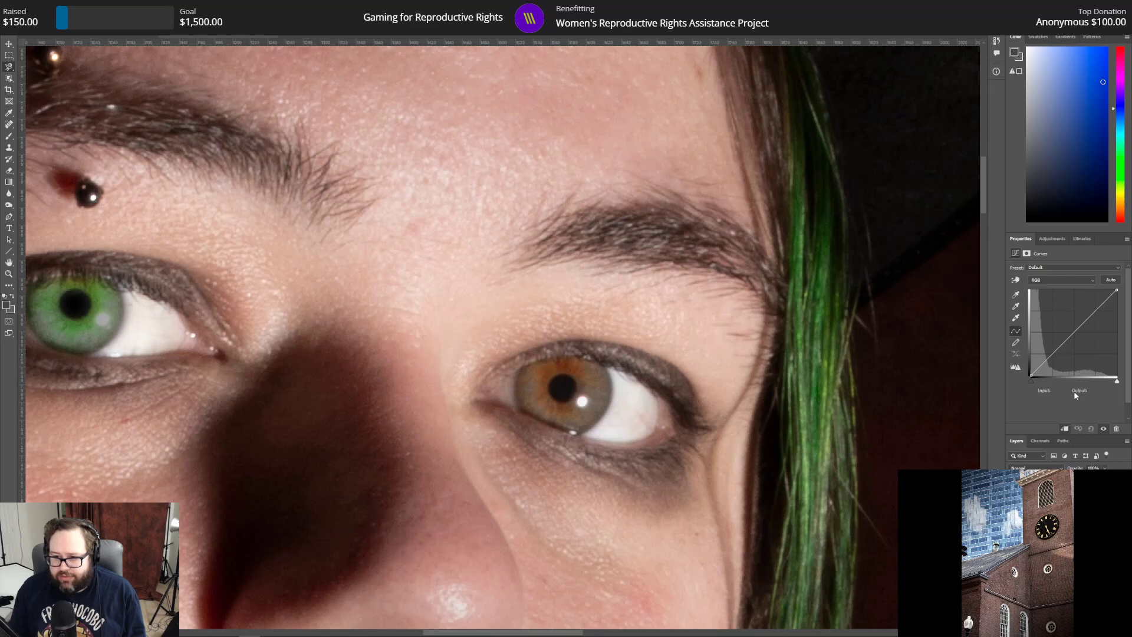
pyautogui.moveTo(1052, 353); pyautogui.dragTo(1052, 321)
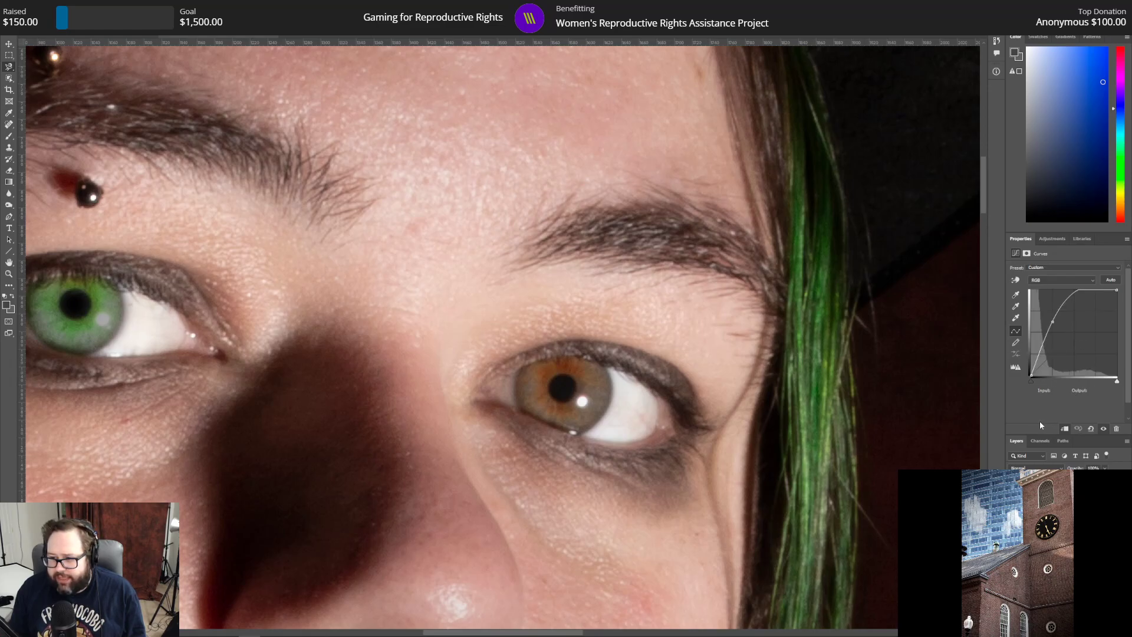
pyautogui.moveTo(1051, 326); pyautogui.dragTo(1052, 323)
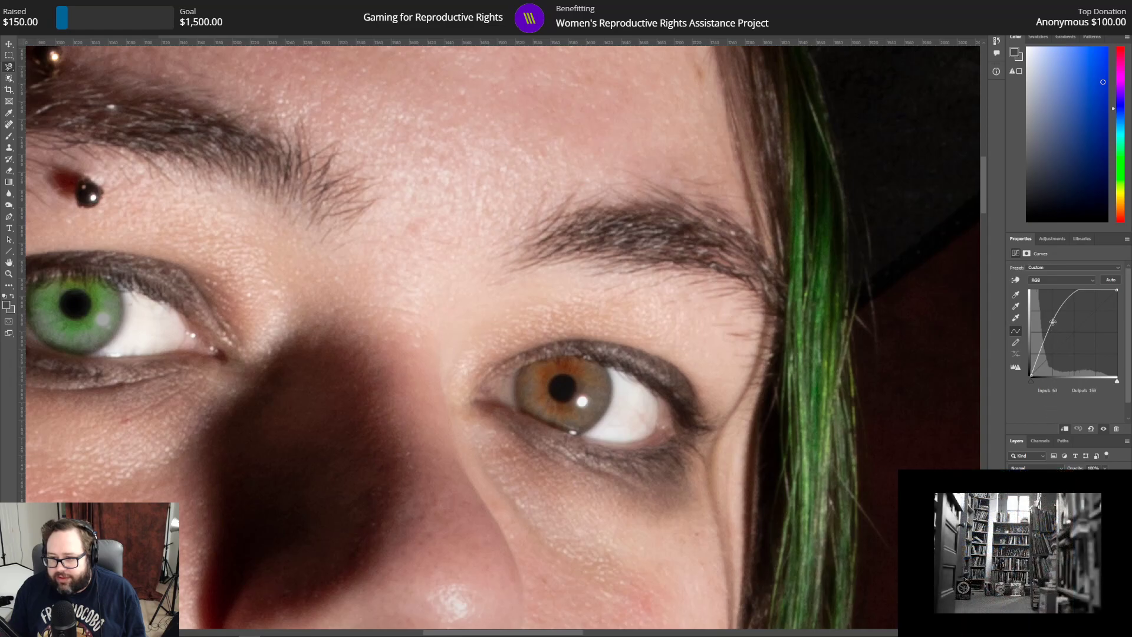
pyautogui.click(1091, 429)
pyautogui.moveTo(1057, 336); pyautogui.dragTo(1033, 332)
pyautogui.write('63')
pyautogui.press('Tab')
pyautogui.write('159')
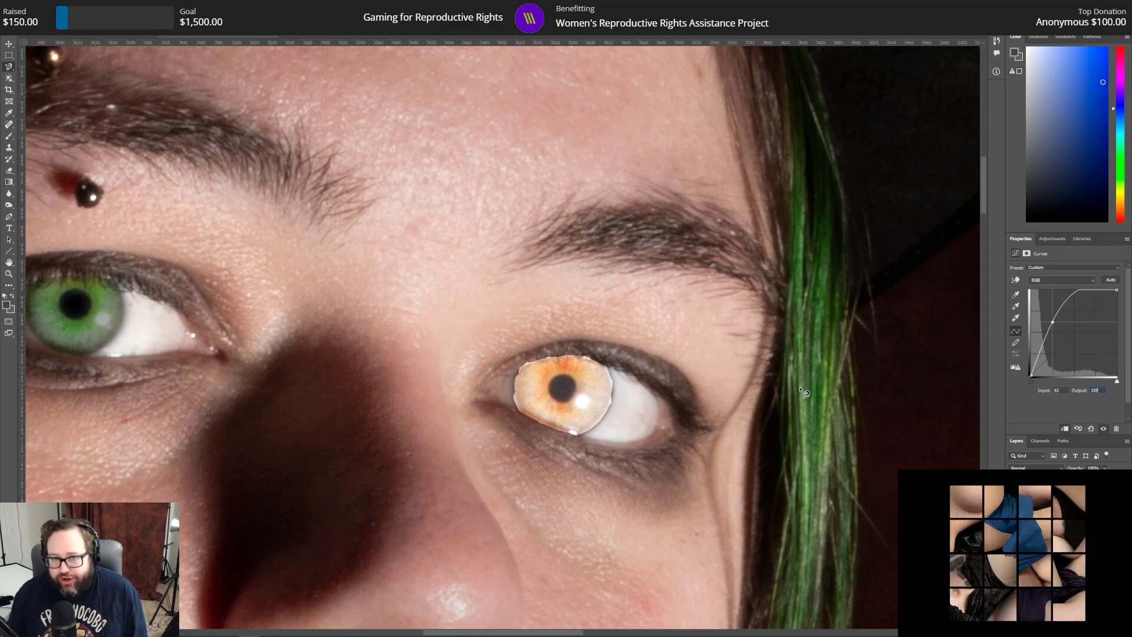
# Step: Turn the brightened iris green with a Hue/Saturation adjustment at hue +59 and lightness -37, matching the green eye's settings
pyautogui.click(1052, 239)
pyautogui.click(1024, 270)
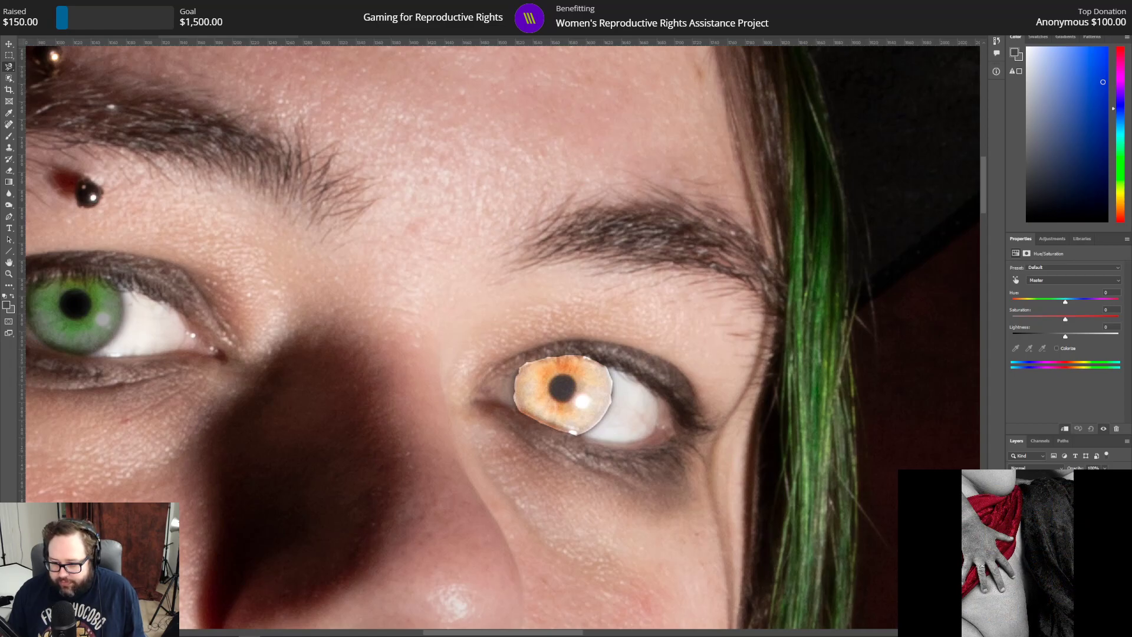
pyautogui.click(1067, 531)
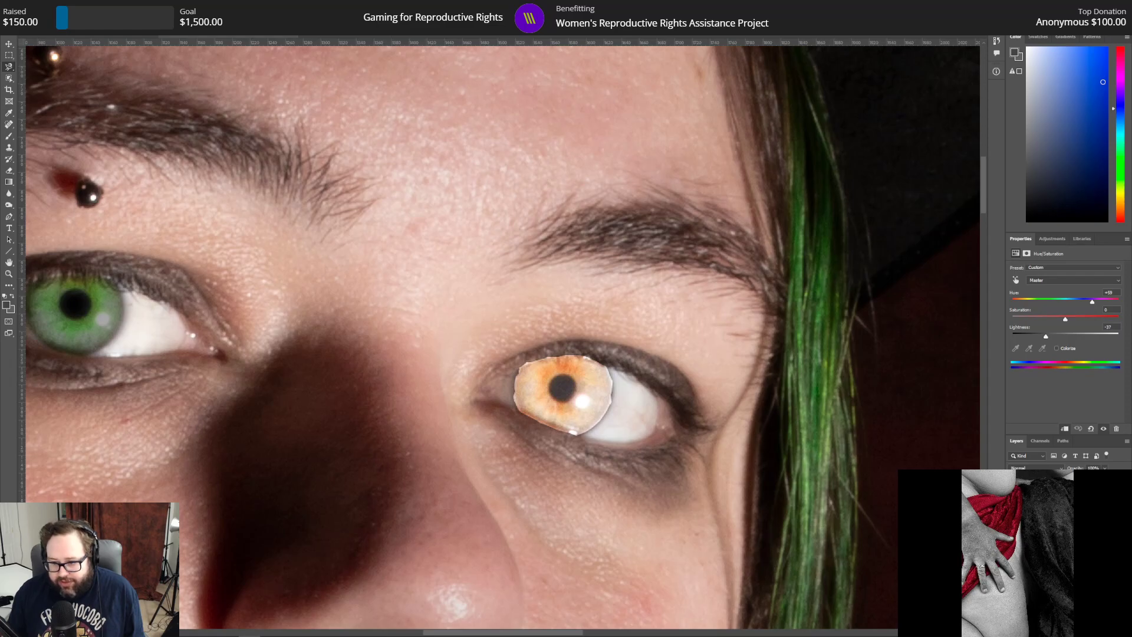
pyautogui.click(1067, 513)
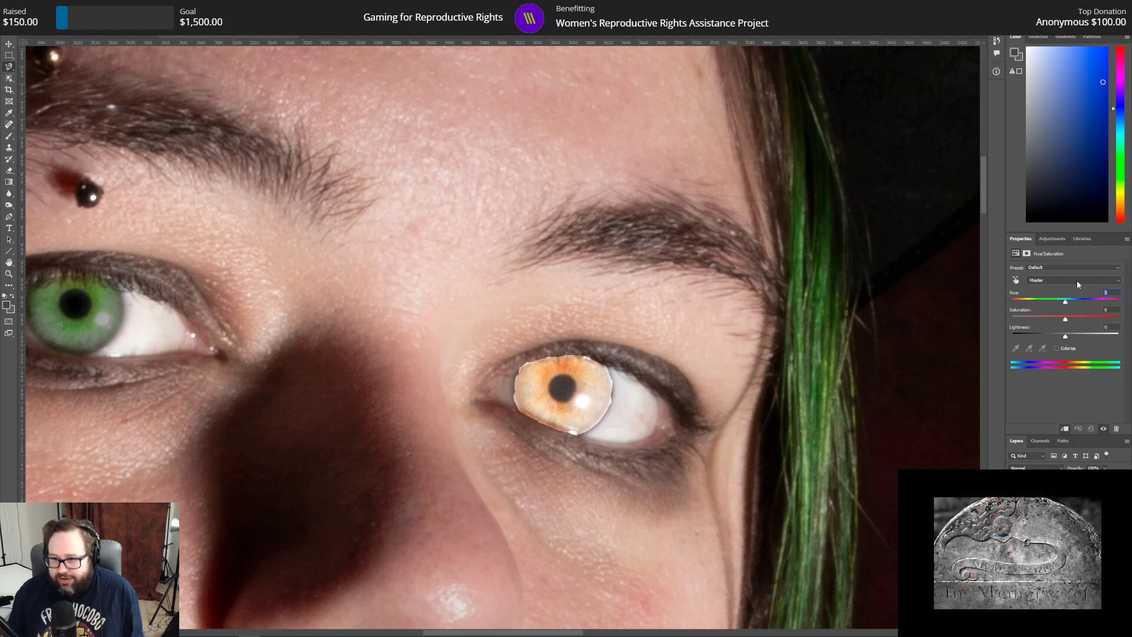
pyautogui.write('59')
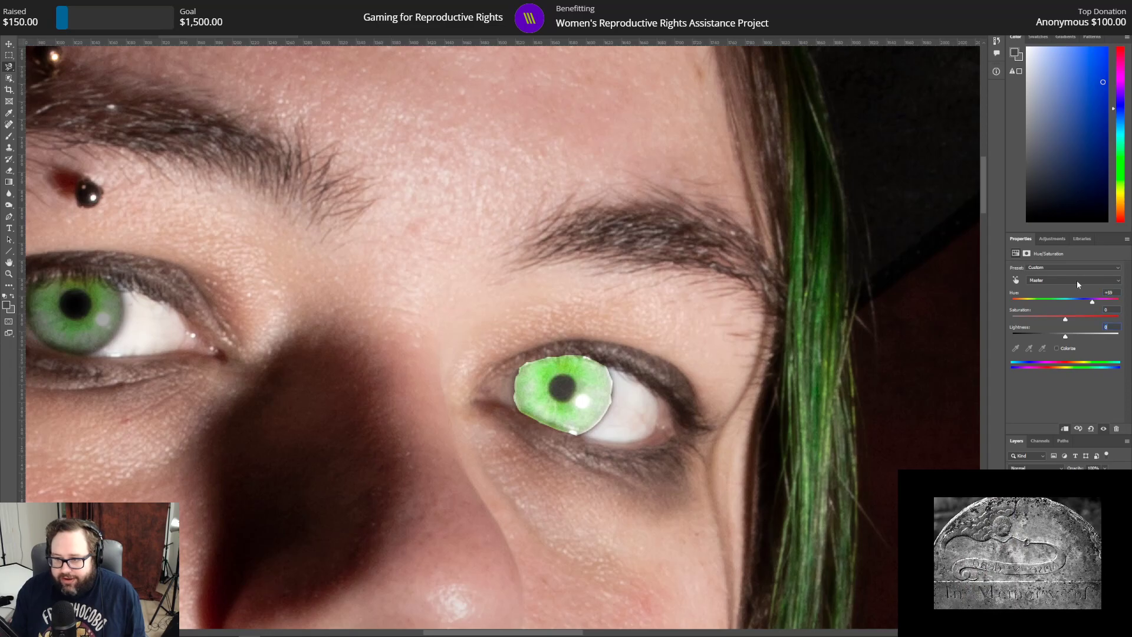
pyautogui.write('-37')
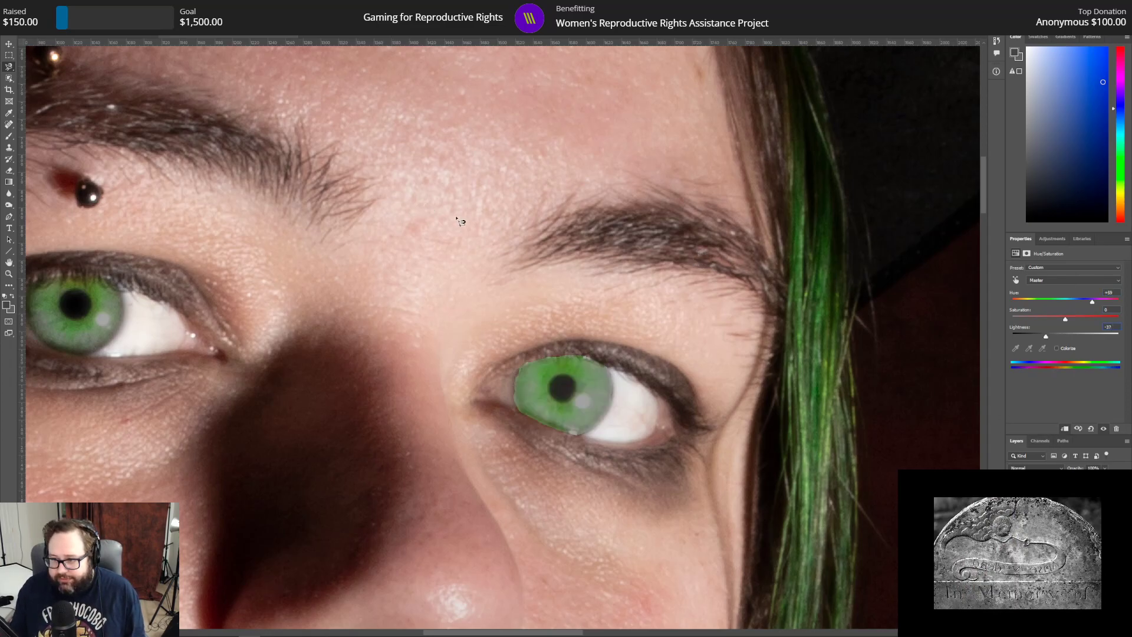
# Step: Soften the hard edge of the newly green iris by erasing around it with a soft eraser on its copied layer
pyautogui.click(9, 170)
pyautogui.moveTo(596, 324); pyautogui.dragTo(566, 327)
pyautogui.click(32, 7)
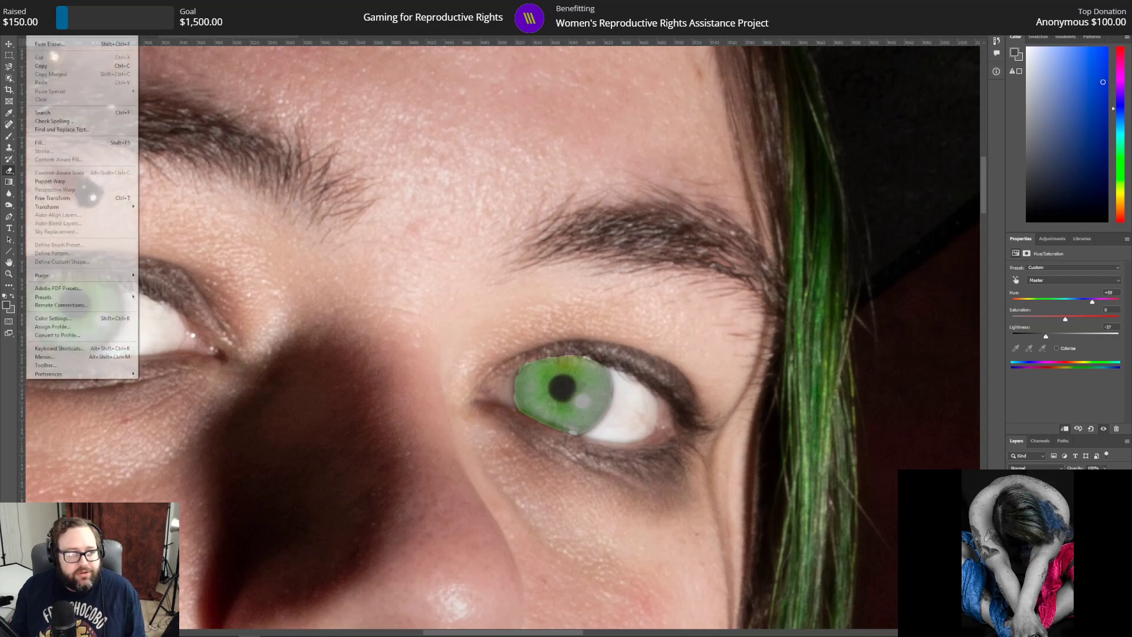
pyautogui.click(42, 16)
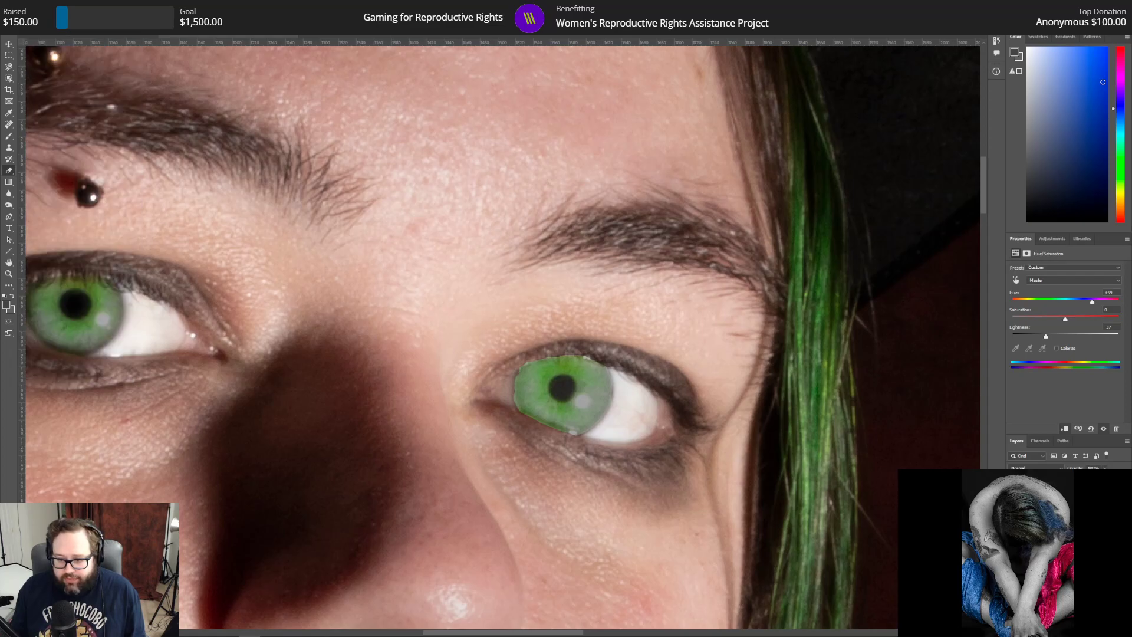
pyautogui.click(1055, 519)
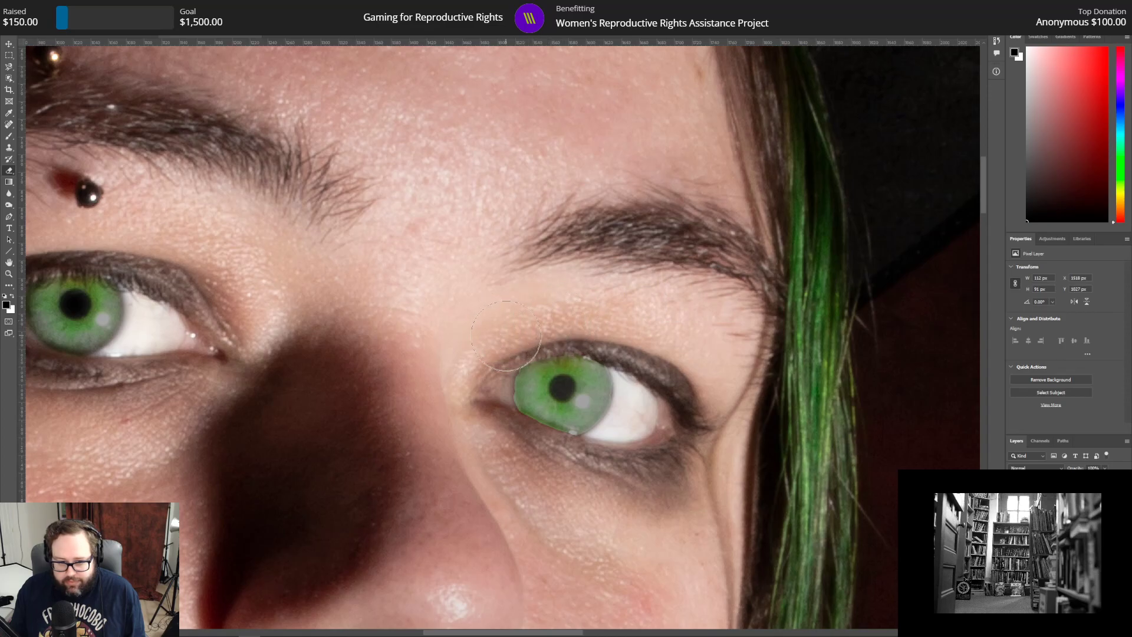
pyautogui.moveTo(511, 358)
pyautogui.mouseDown()
pyautogui.moveTo(531, 384)
pyautogui.moveTo(542, 380)
pyautogui.moveTo(523, 363)
pyautogui.mouseUp()
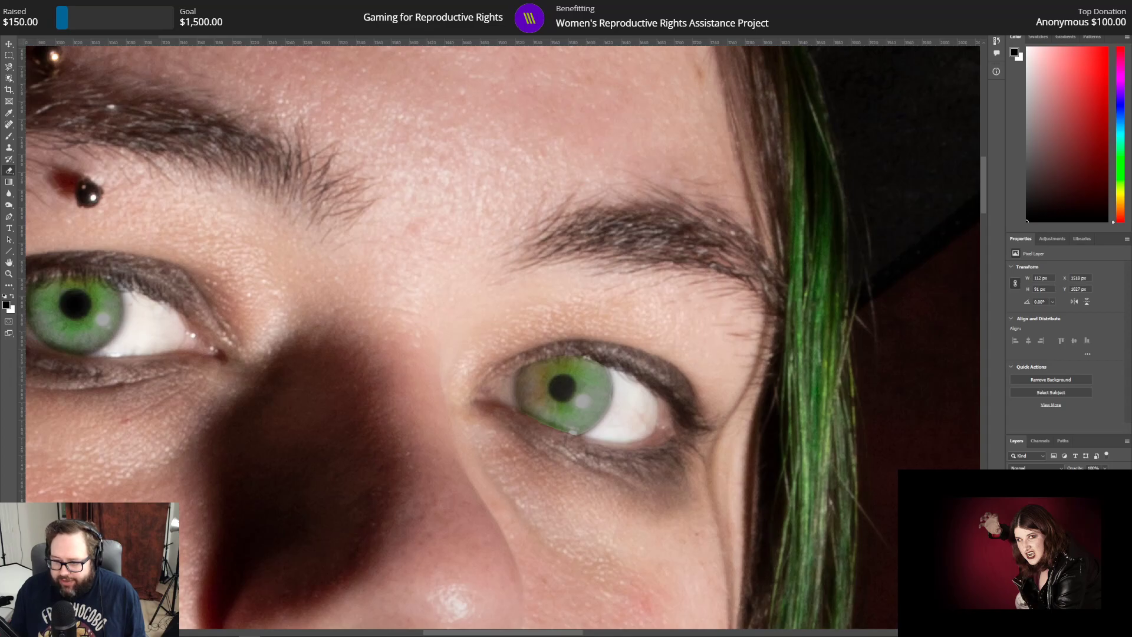
# Step: Remove this eye's Hue/Saturation and Curves adjustments together with the partly erased iris copy
pyautogui.hotkey('ctrl', 'z')
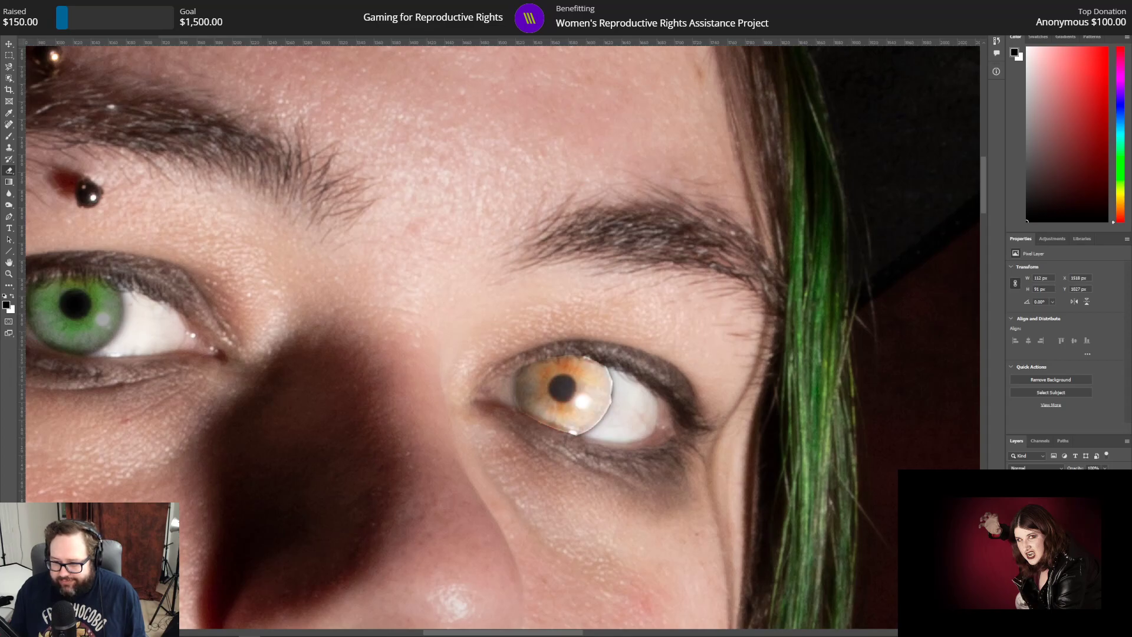
pyautogui.hotkey('ctrl', 'z')
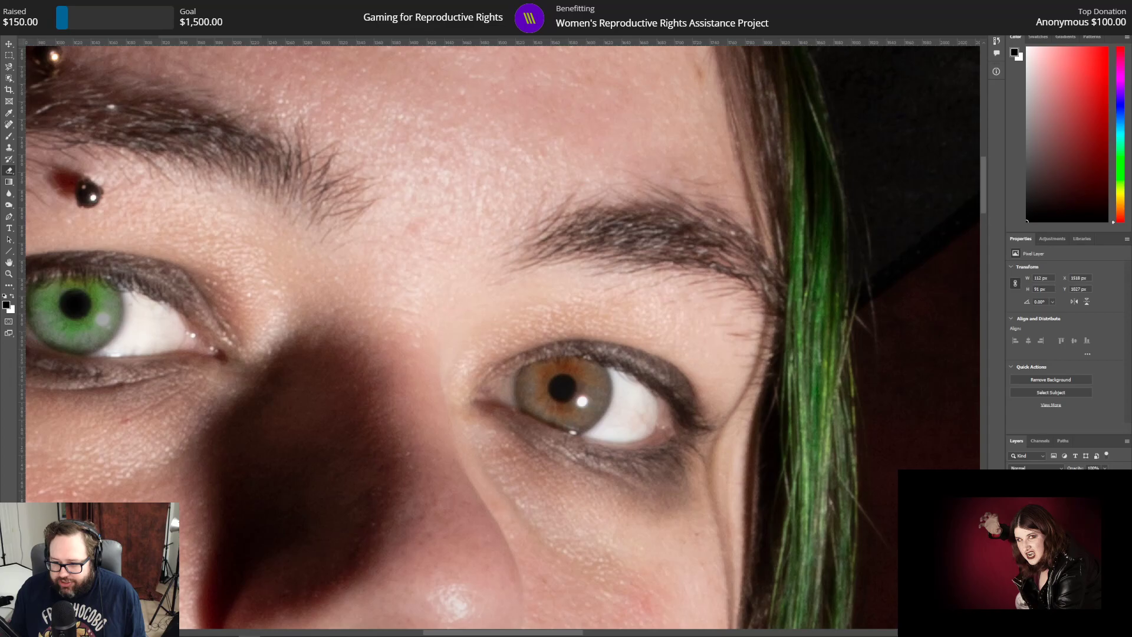
pyautogui.click(1061, 530)
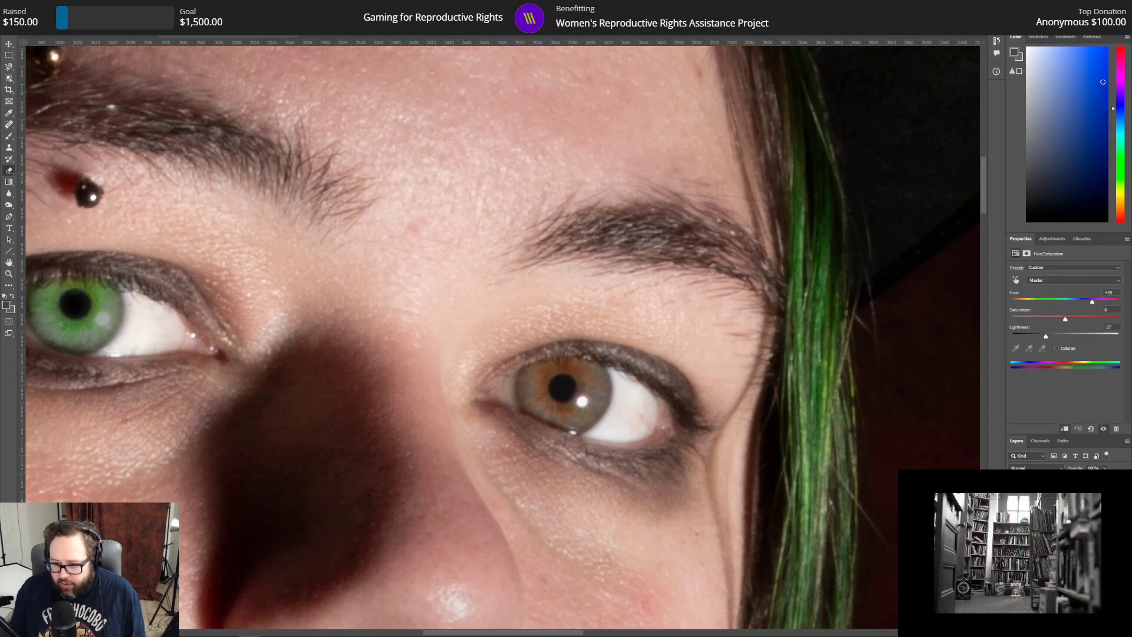
# Step: Lasso the brown iris again on the photo's pixel layer
pyautogui.click(1061, 548)
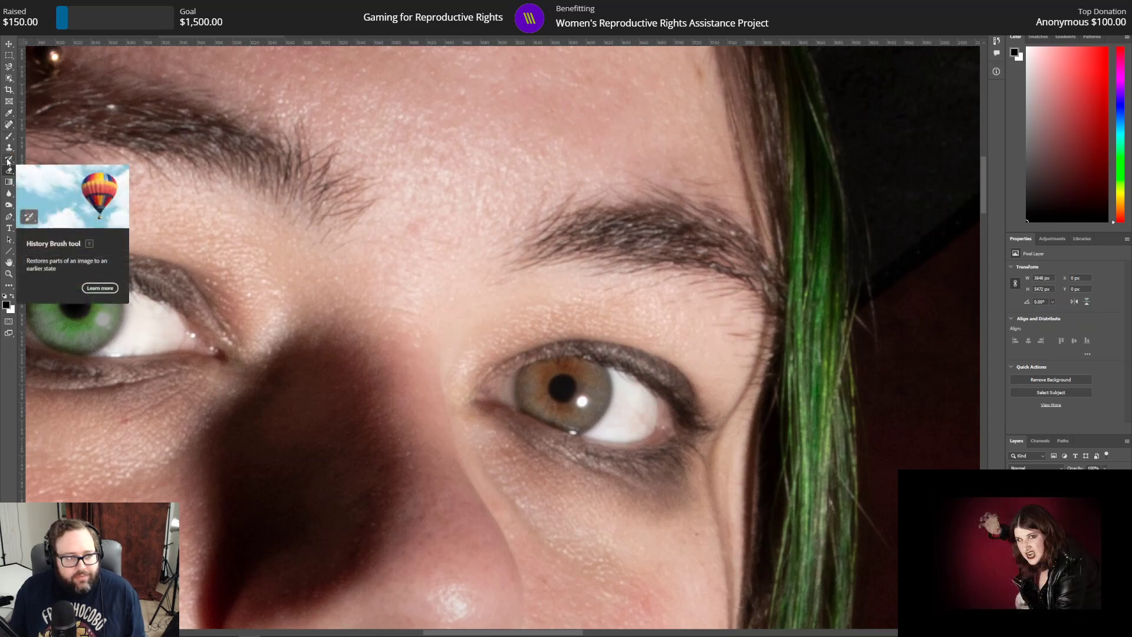
pyautogui.click(9, 67)
pyautogui.click(535, 361)
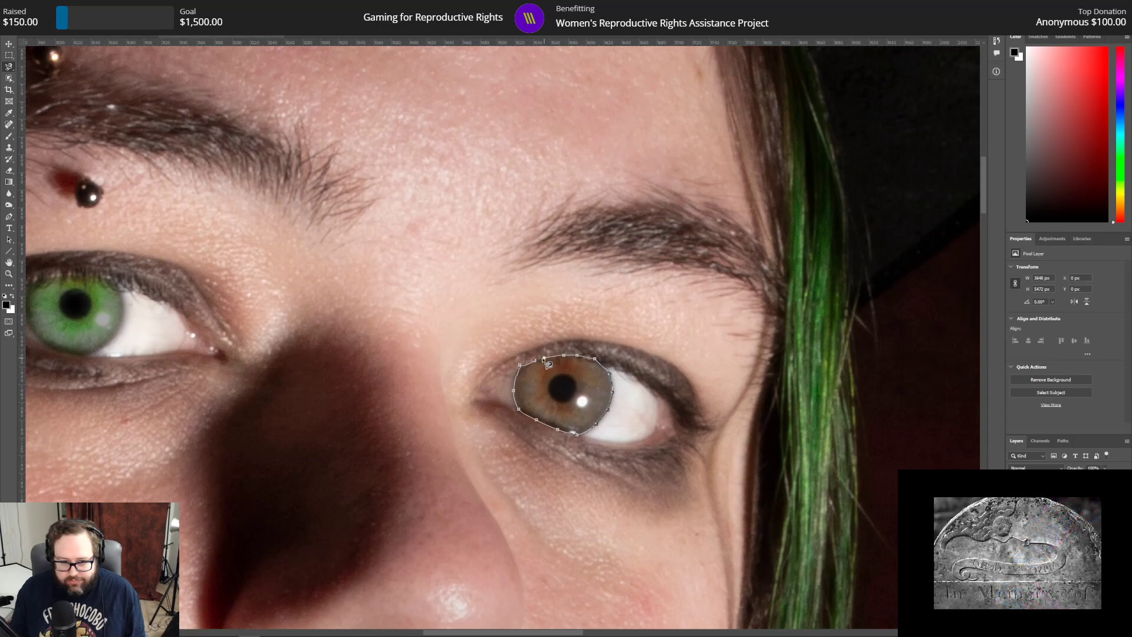
pyautogui.click(540, 367)
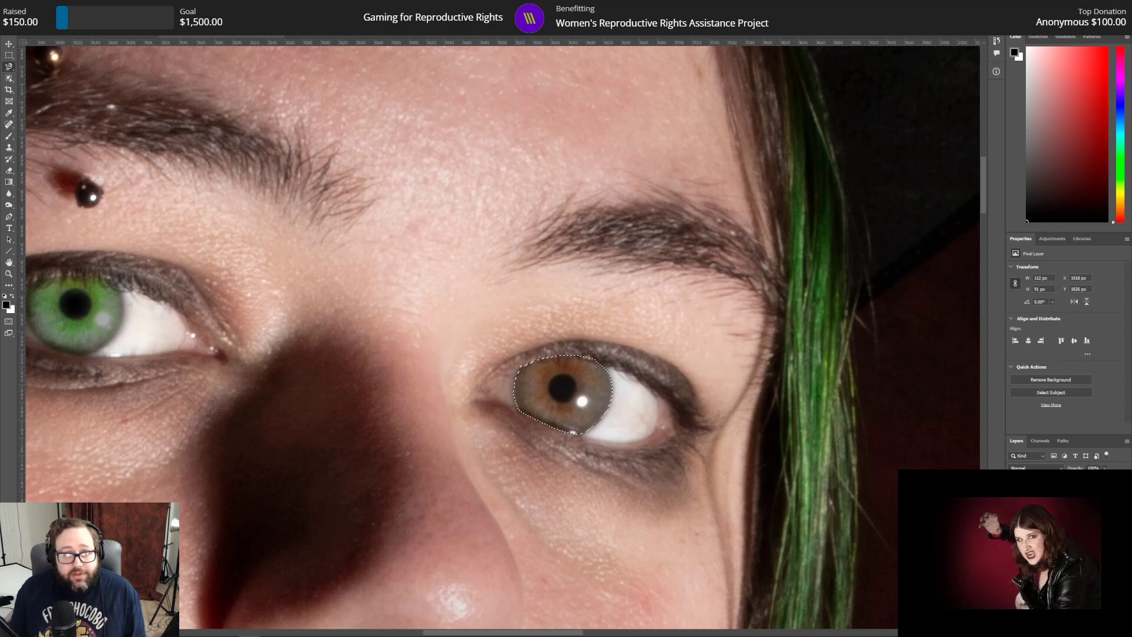
# Step: Refine the iris selection with radius 3 px, smooth 3 and feather 3 px, and copy it to a new layer
pyautogui.hotkey('ctrl', 'alt', 'r')
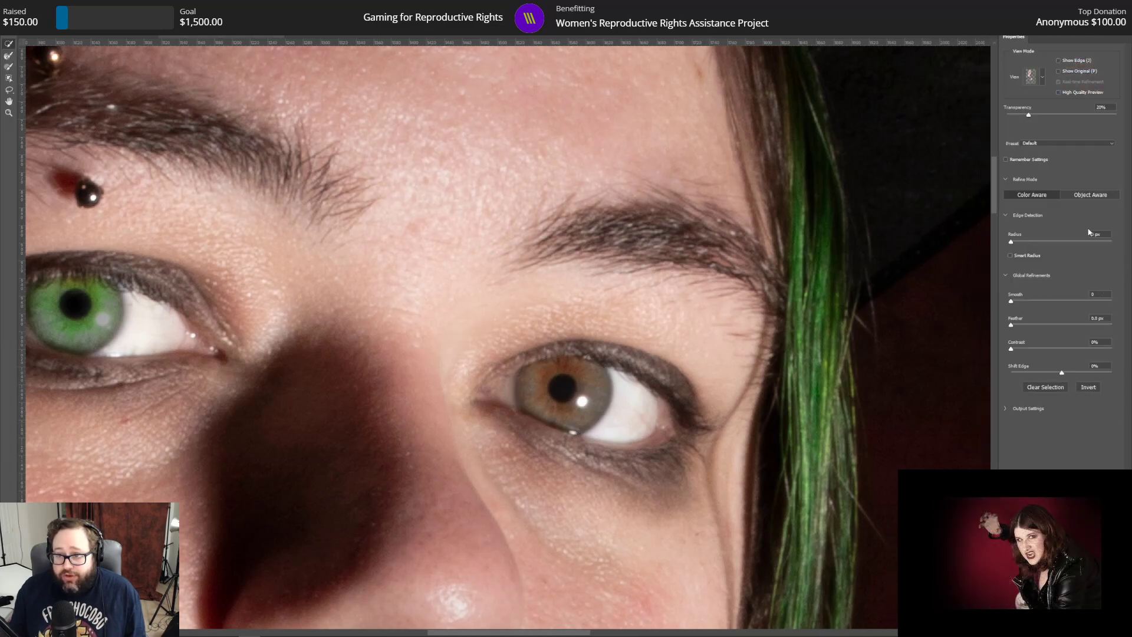
pyautogui.click(1097, 234)
pyautogui.write('3')
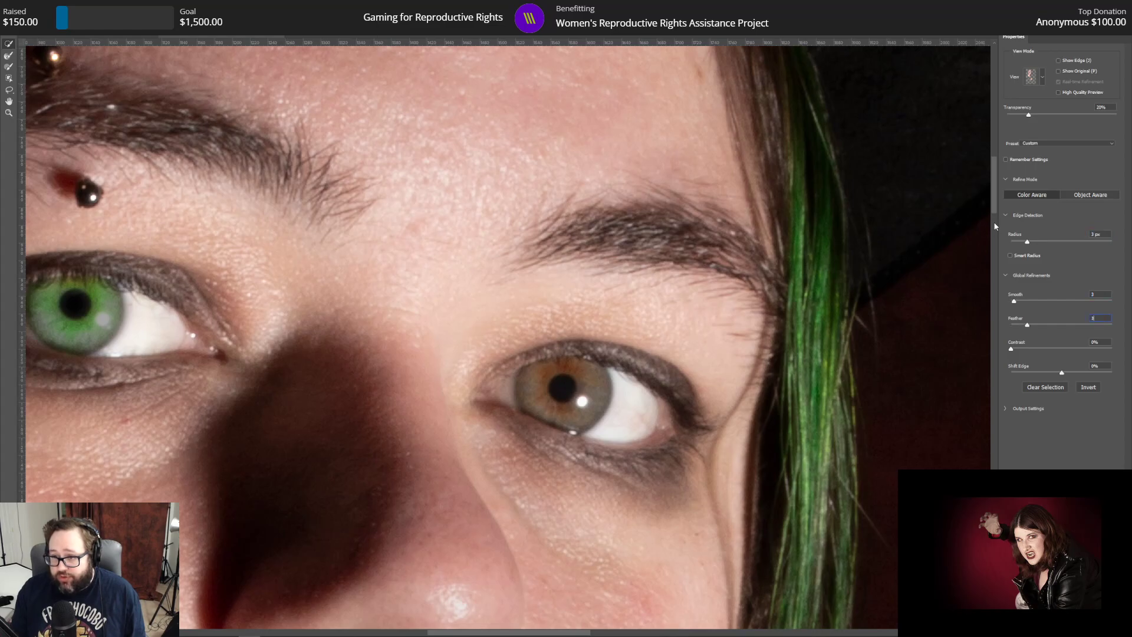
pyautogui.press('Return')
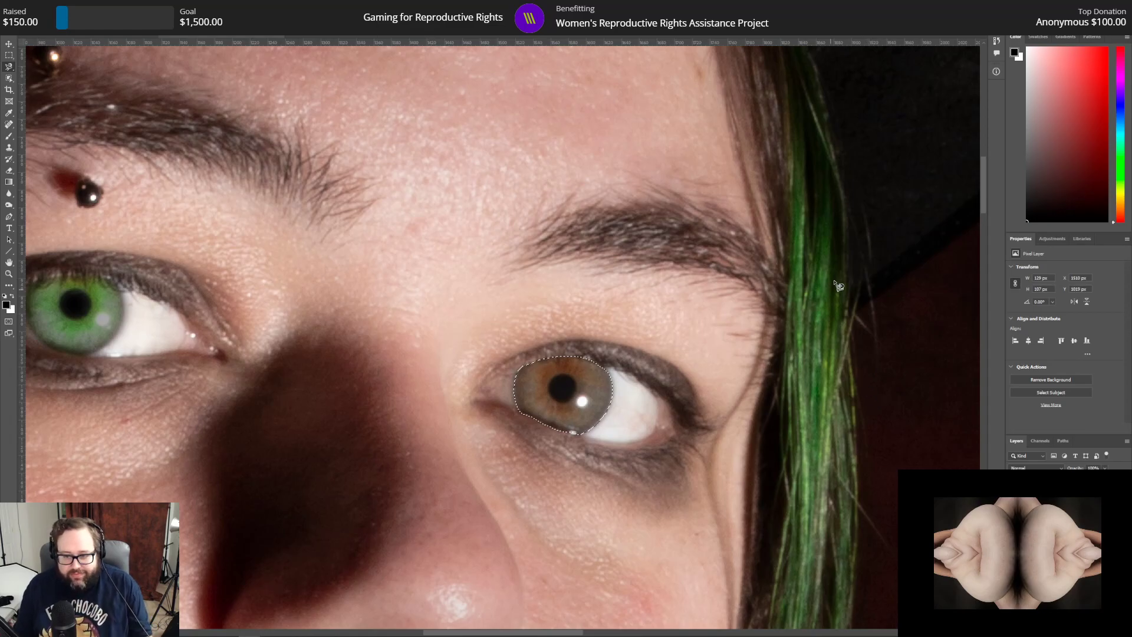
pyautogui.rightClick(590, 402)
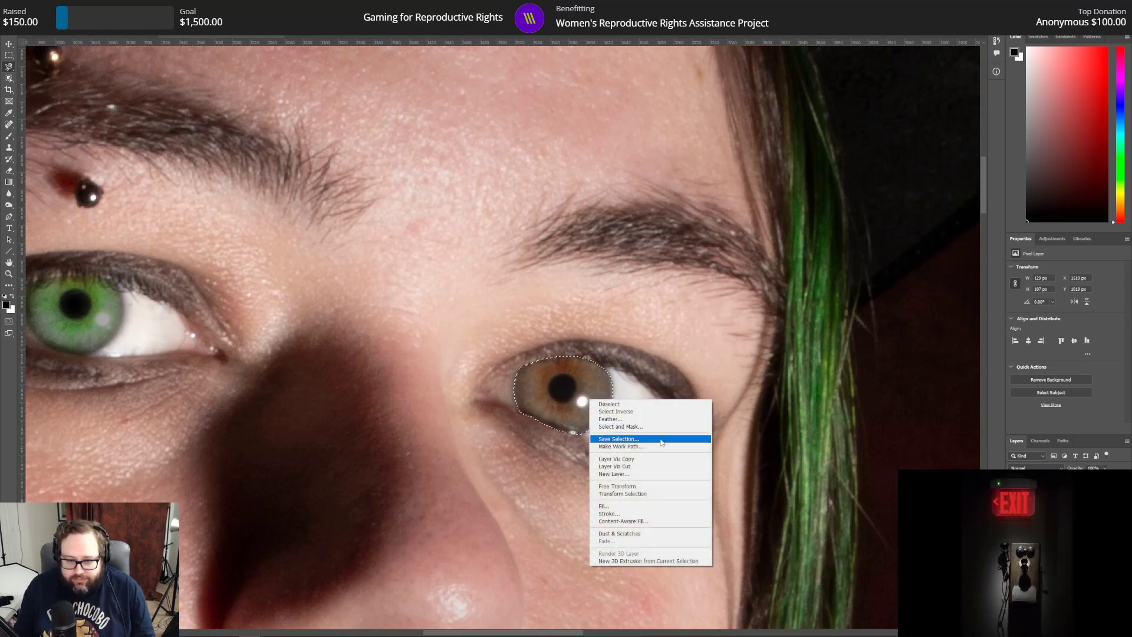
pyautogui.click(616, 459)
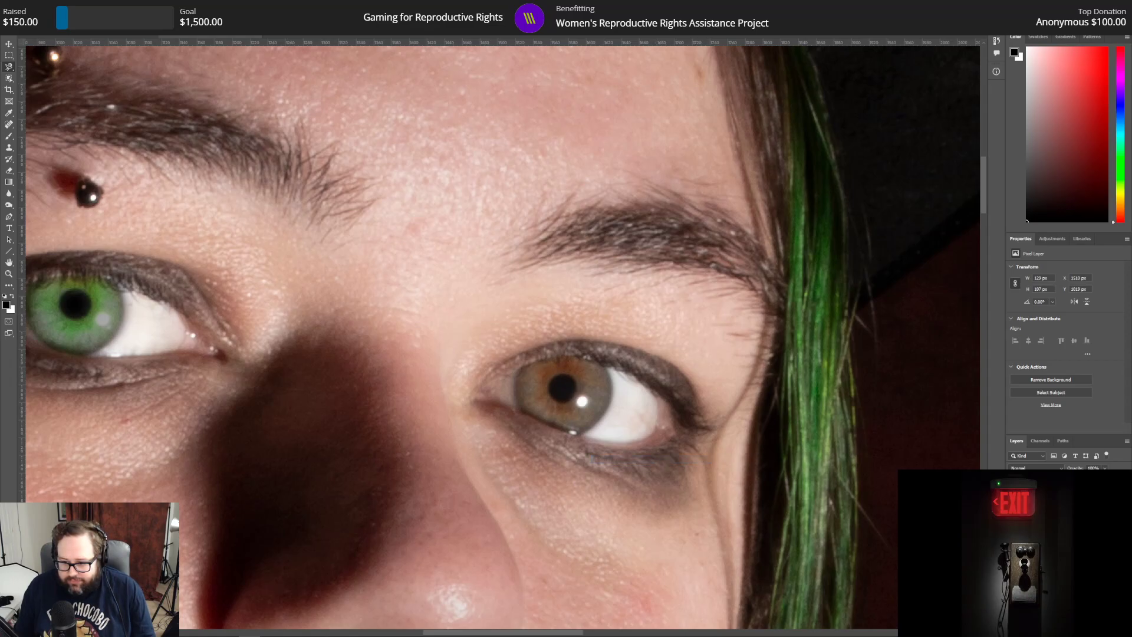
# Step: Brighten the feathered iris copy with a Curves point at input 62, output 159, matching the green eye's curve
pyautogui.click(1051, 239)
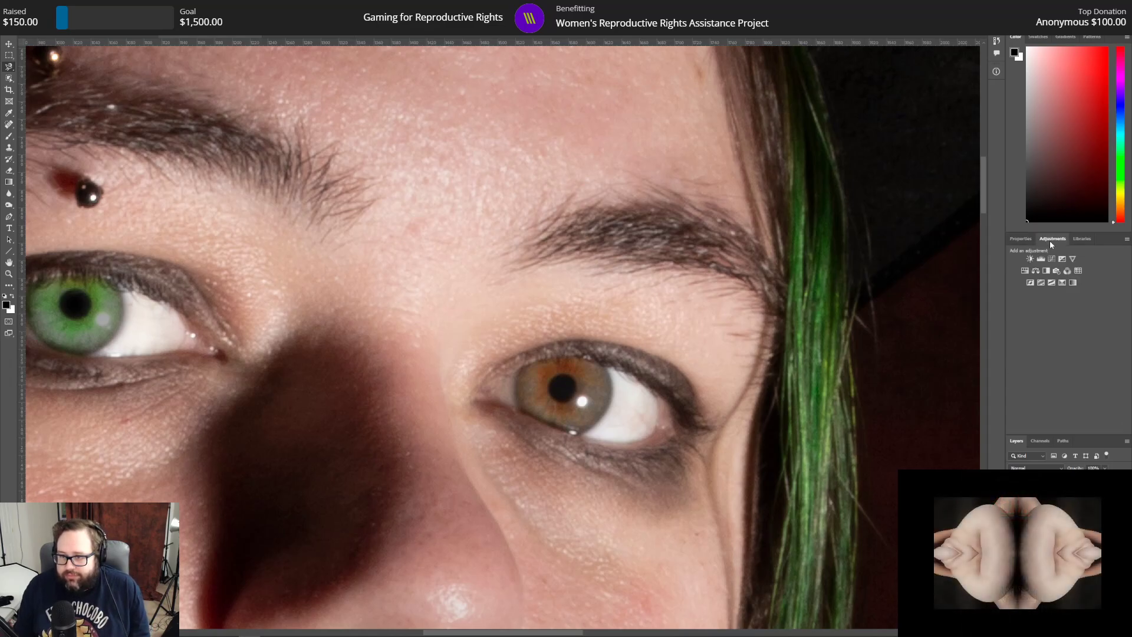
pyautogui.click(1052, 259)
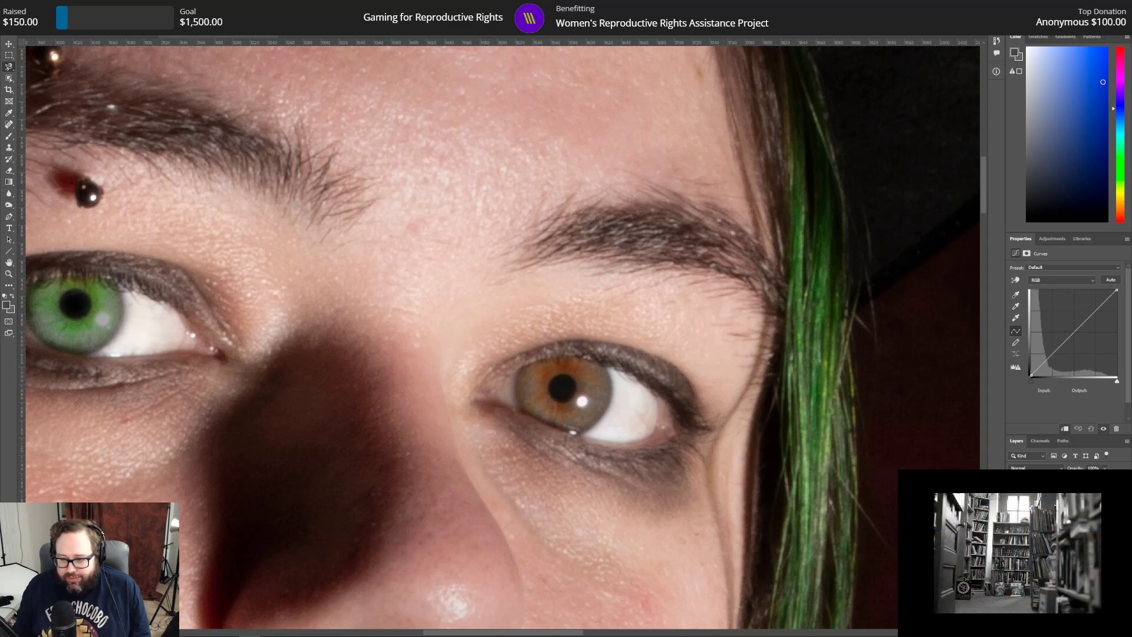
pyautogui.click(1061, 519)
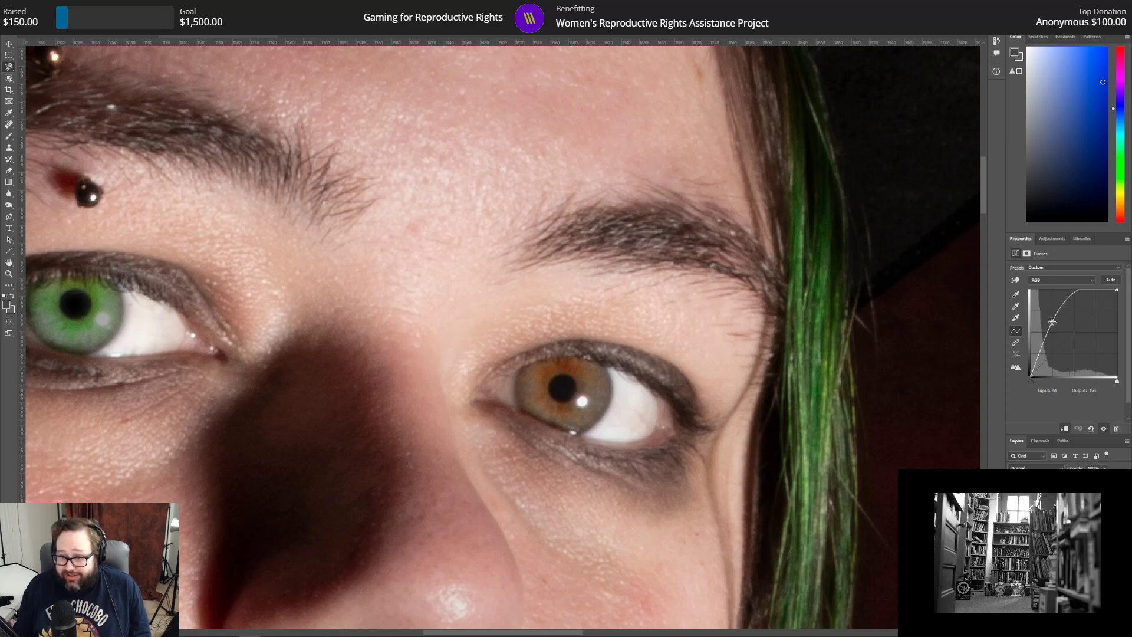
pyautogui.moveTo(1052, 321); pyautogui.dragTo(1069, 334)
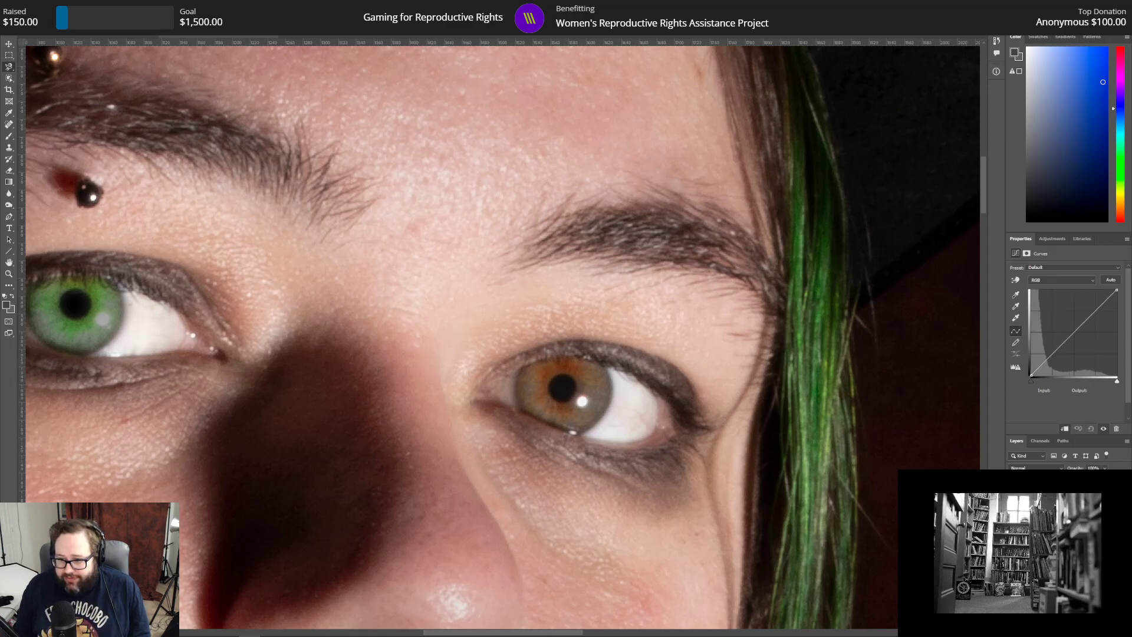
pyautogui.moveTo(1065, 389); pyautogui.dragTo(918, 389)
pyautogui.write('62')
pyautogui.press('Tab')
pyautogui.write('159')
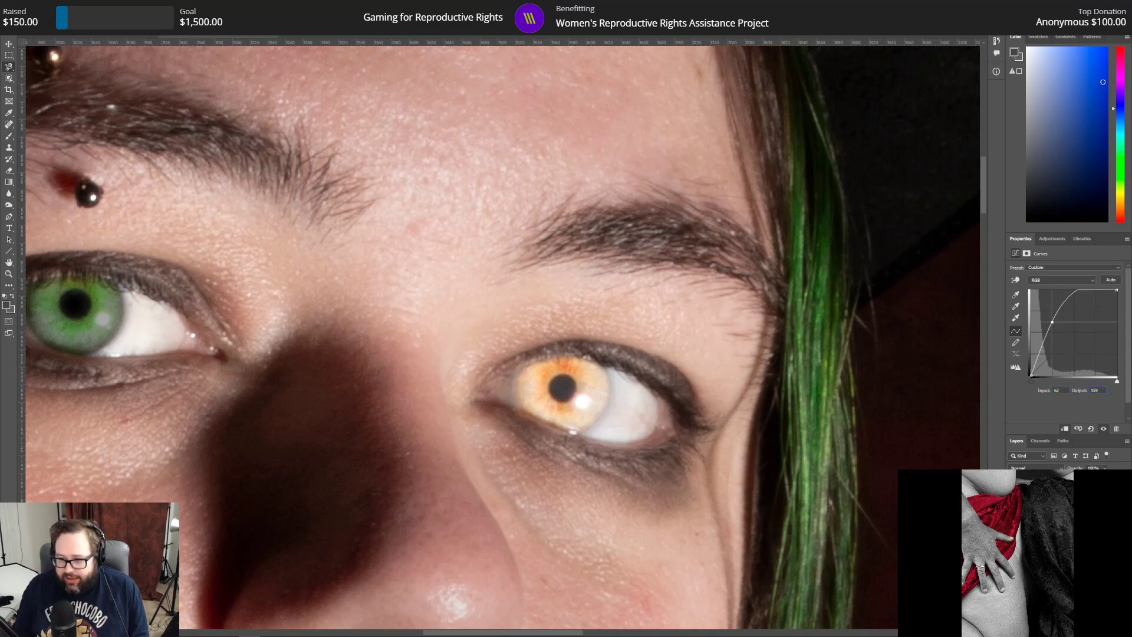
# Step: Add a Hue/Saturation adjustment over the brightened second iris copy with hue +59 and lightness -37, matching the first green eye
pyautogui.click(1061, 519)
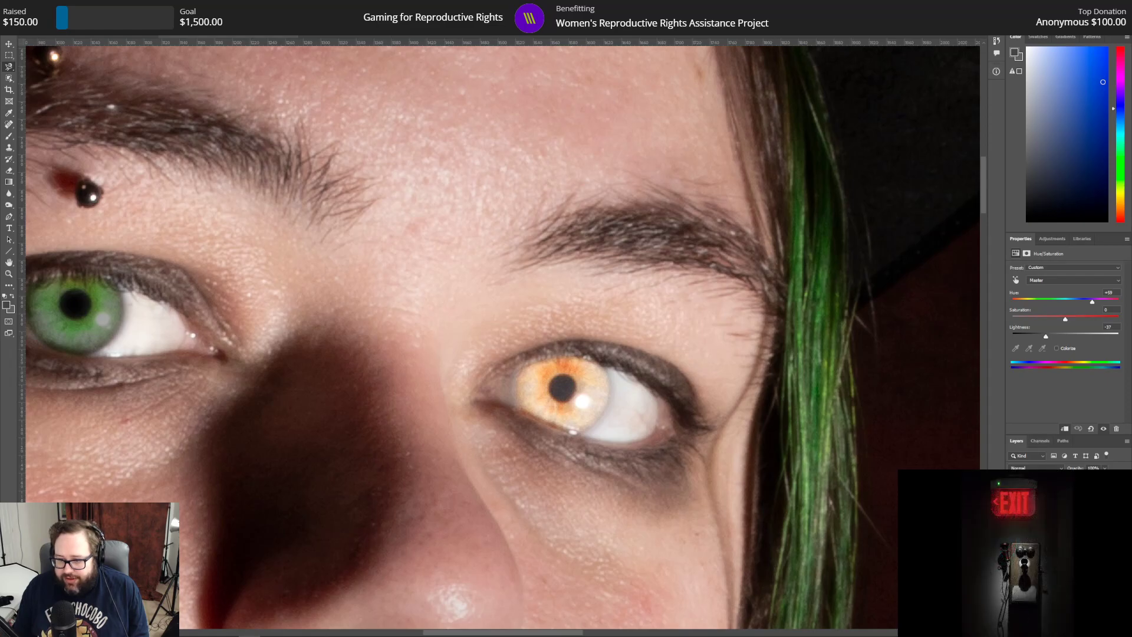
pyautogui.click(1054, 239)
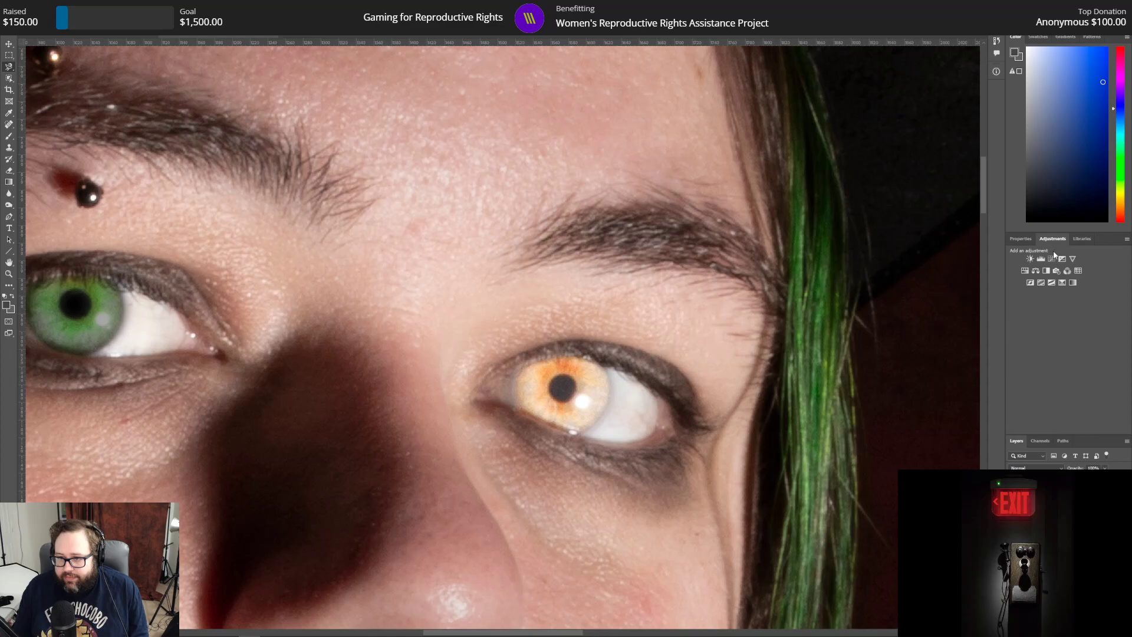
pyautogui.click(1024, 272)
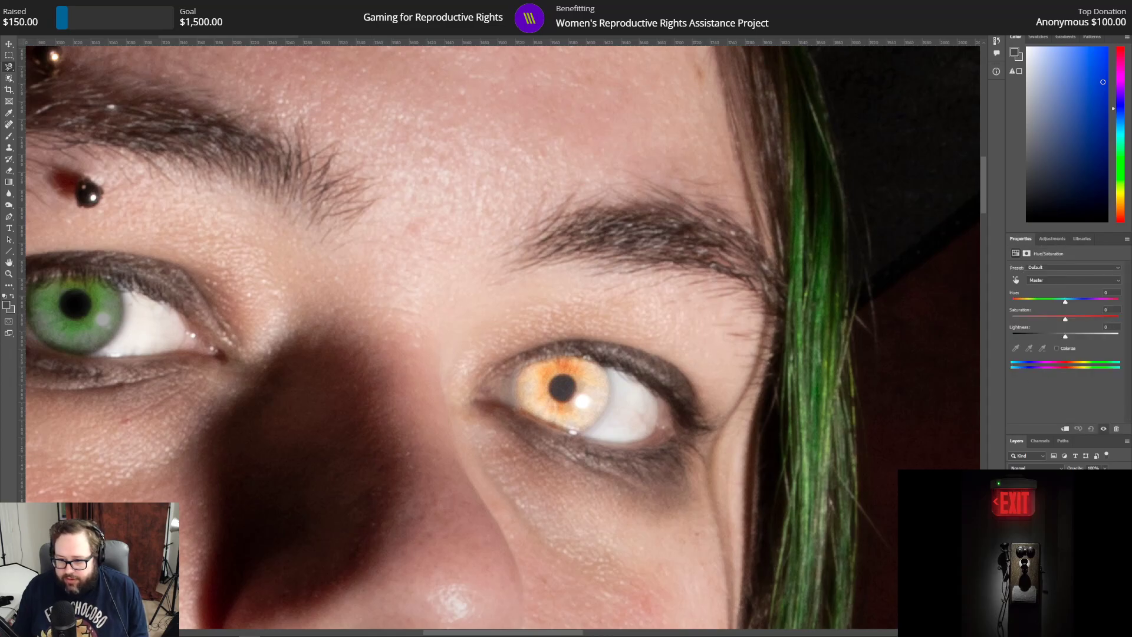
pyautogui.click(1111, 292)
pyautogui.write('59')
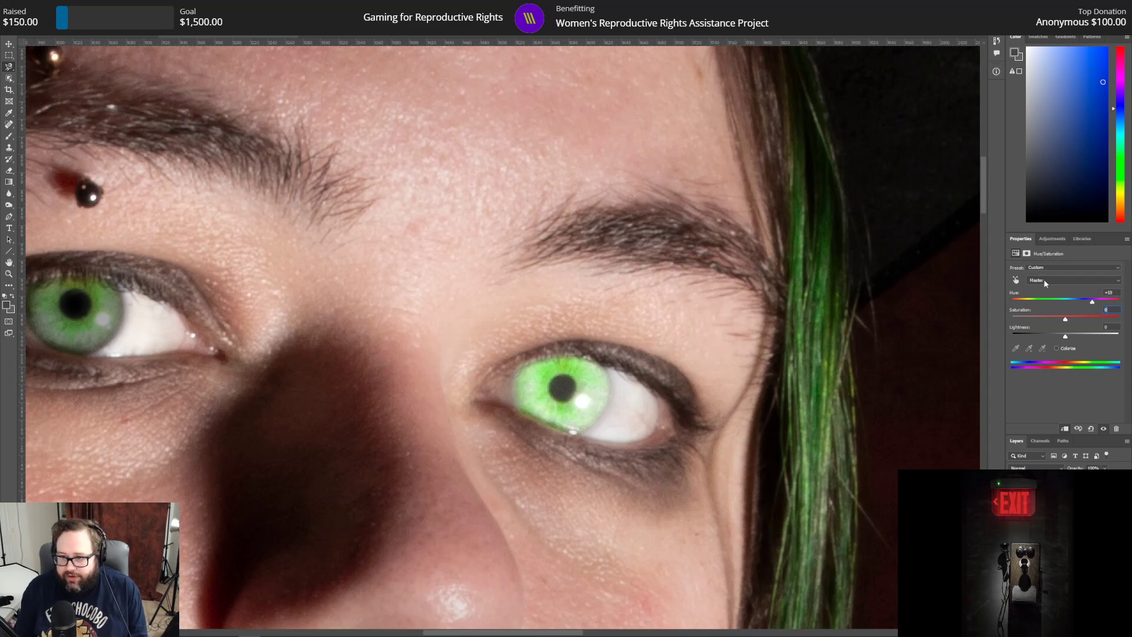
pyautogui.press('Tab')
pyautogui.press('Tab')
pyautogui.write('-37')
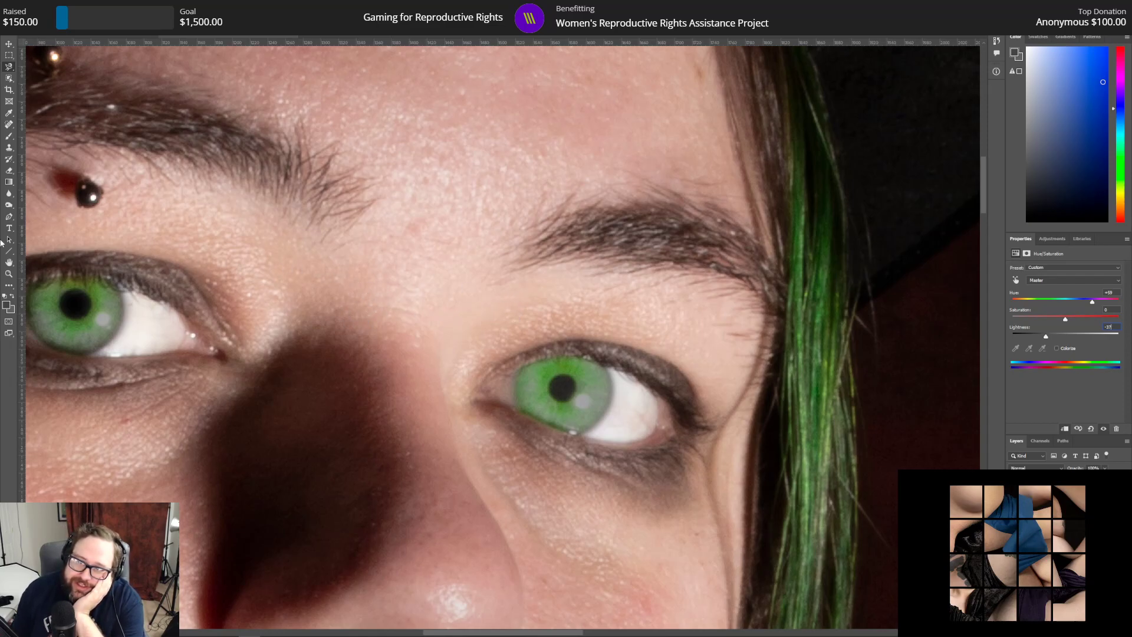
# Step: Erase the green spill along the upper edge of the second eye's iris copy
pyautogui.click(9, 171)
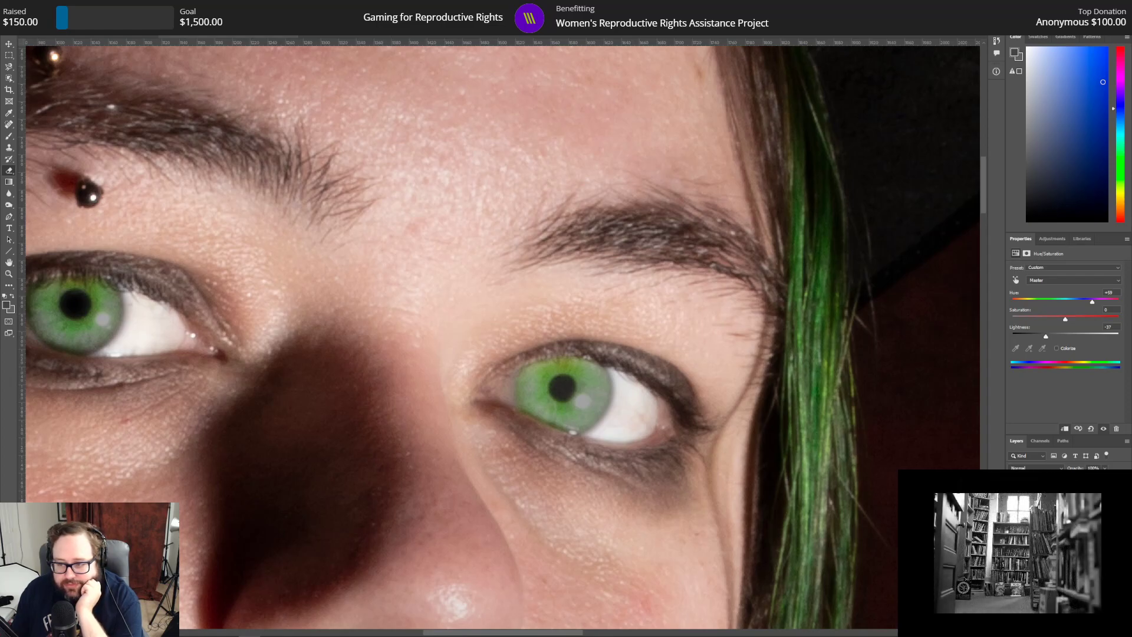
pyautogui.click(1061, 531)
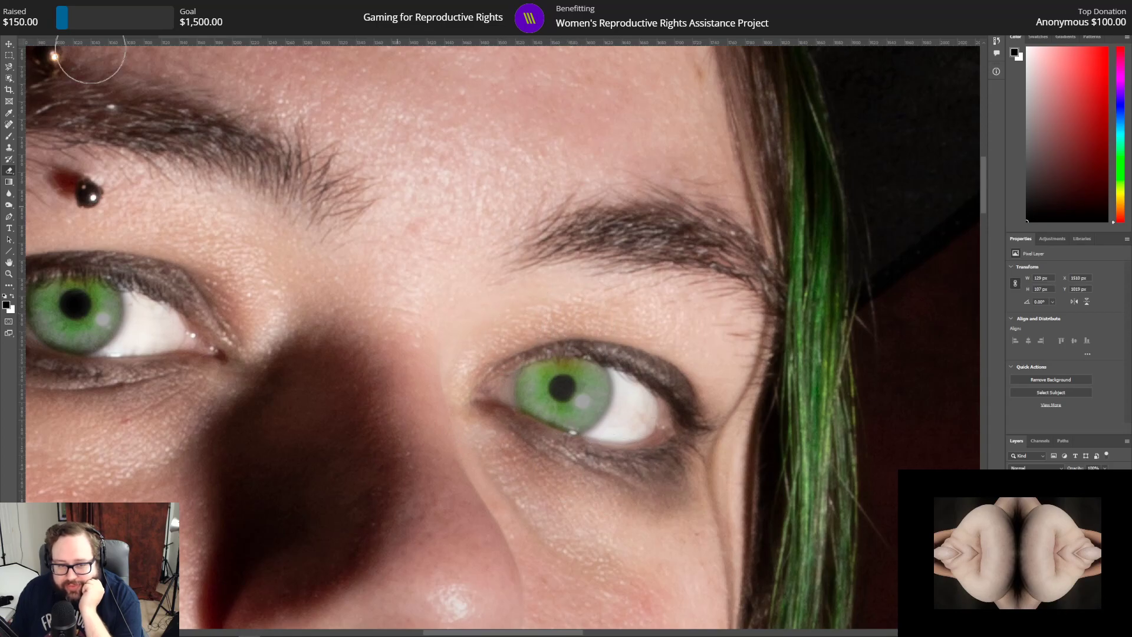
pyautogui.click(32, 6)
pyautogui.click(33, 6)
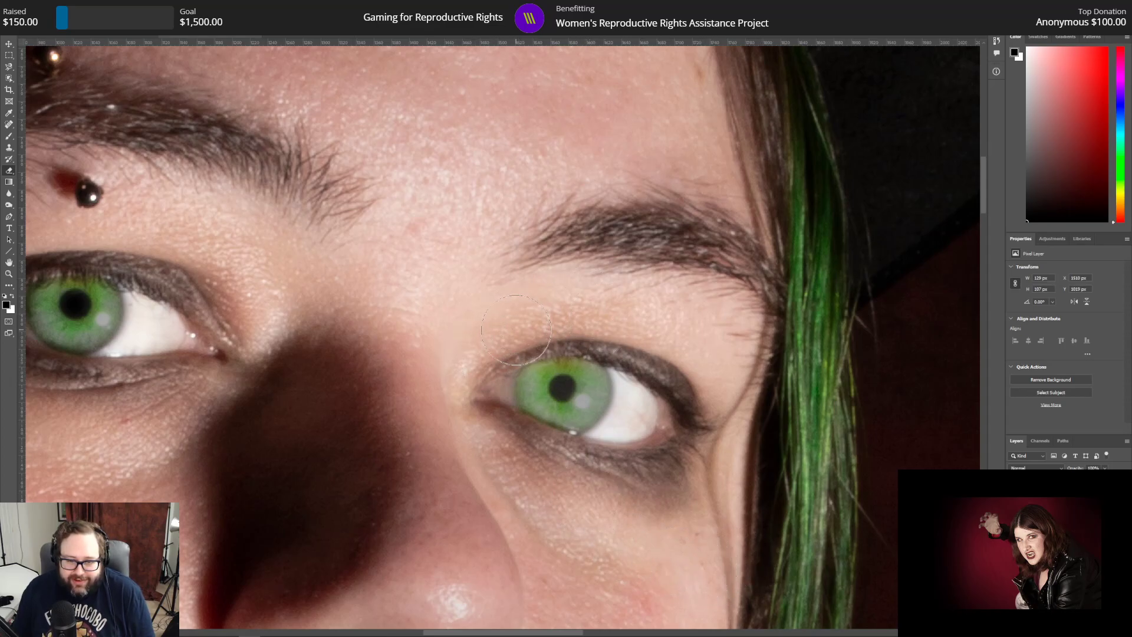
pyautogui.scroll(-5, 584, 432)
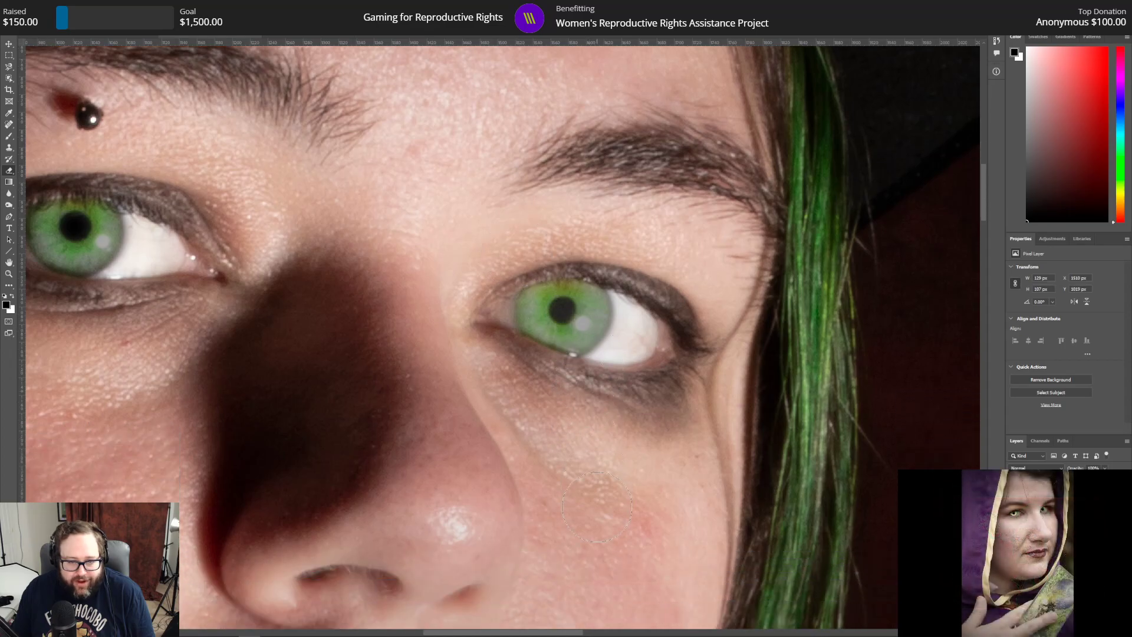
# Step: Paint black over the second eye's pupil with the Brush tool on the iris copy layer
pyautogui.click(9, 138)
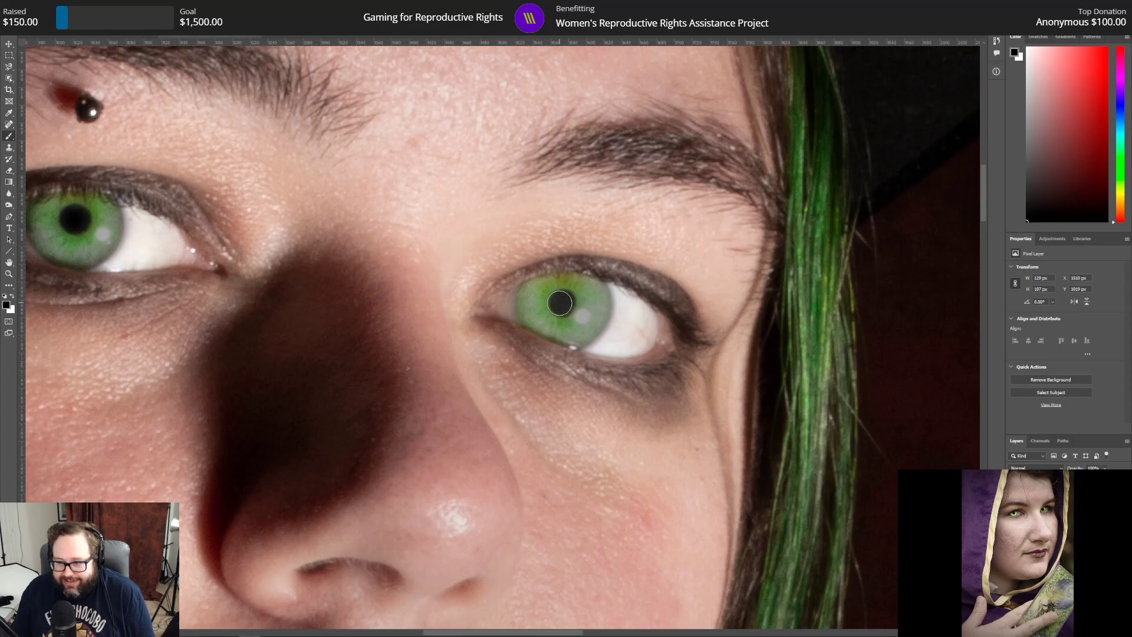
pyautogui.click(561, 303)
pyautogui.click(561, 303)
pyautogui.scroll(-2, 677, 447)
pyautogui.scroll(-8, 677, 447)
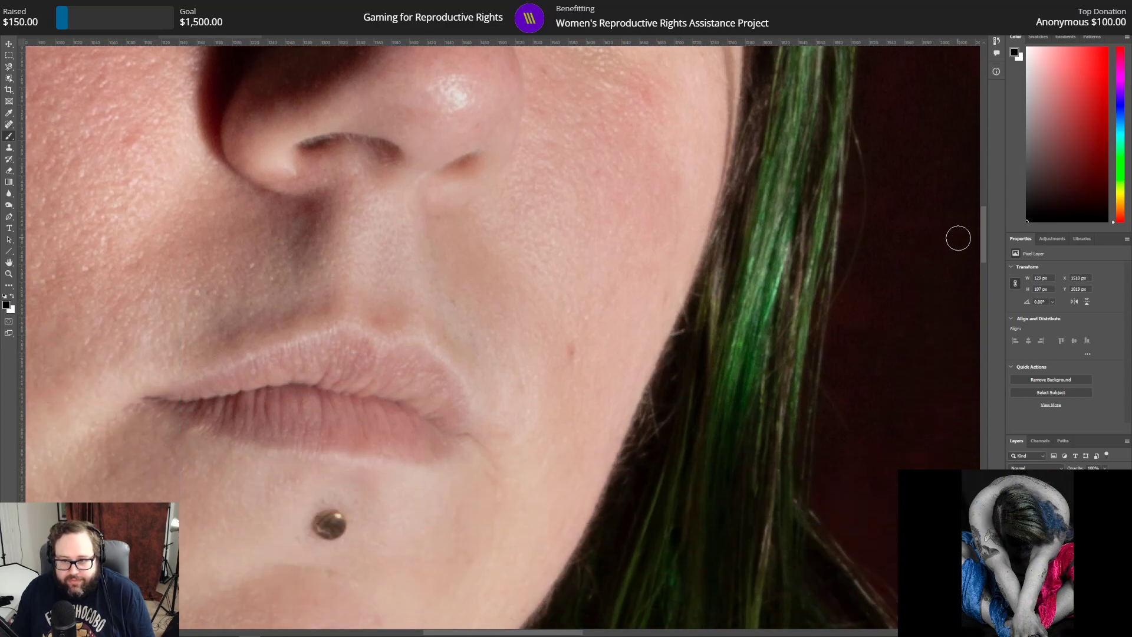
pyautogui.scroll(-2, 982, 235)
pyautogui.click(9, 274)
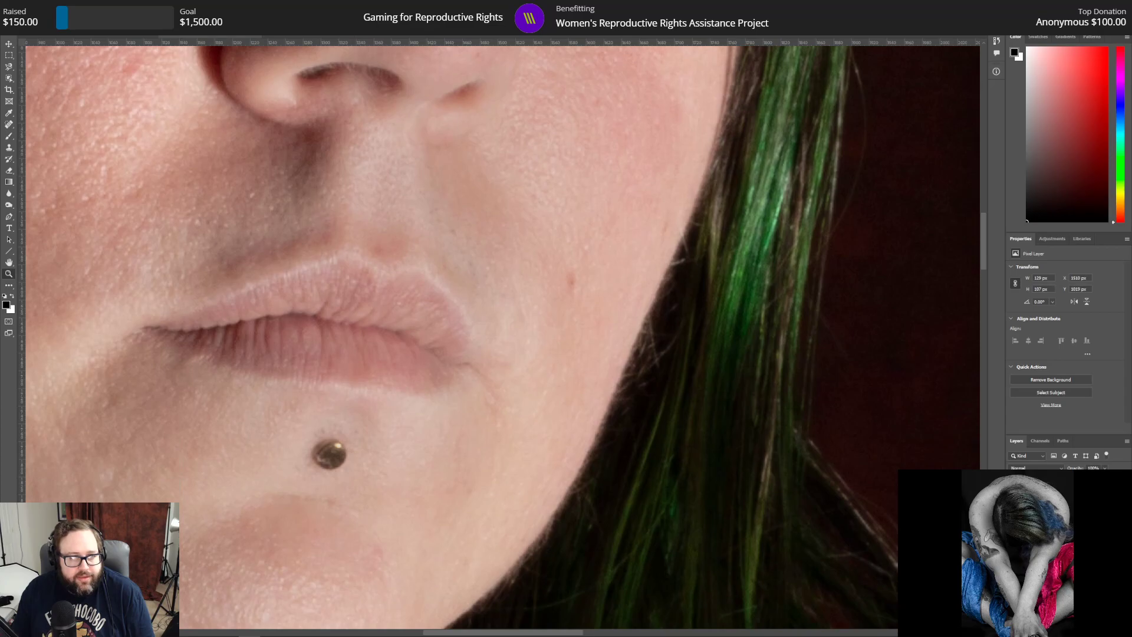
pyautogui.hotkey('ctrl', '0')
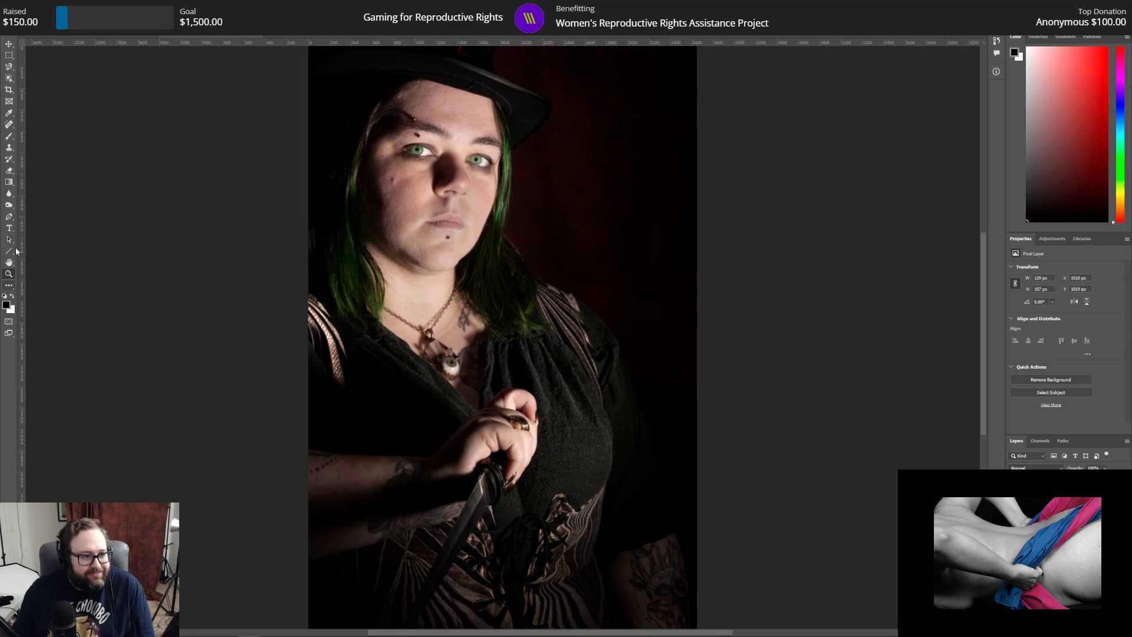
pyautogui.click(10, 171)
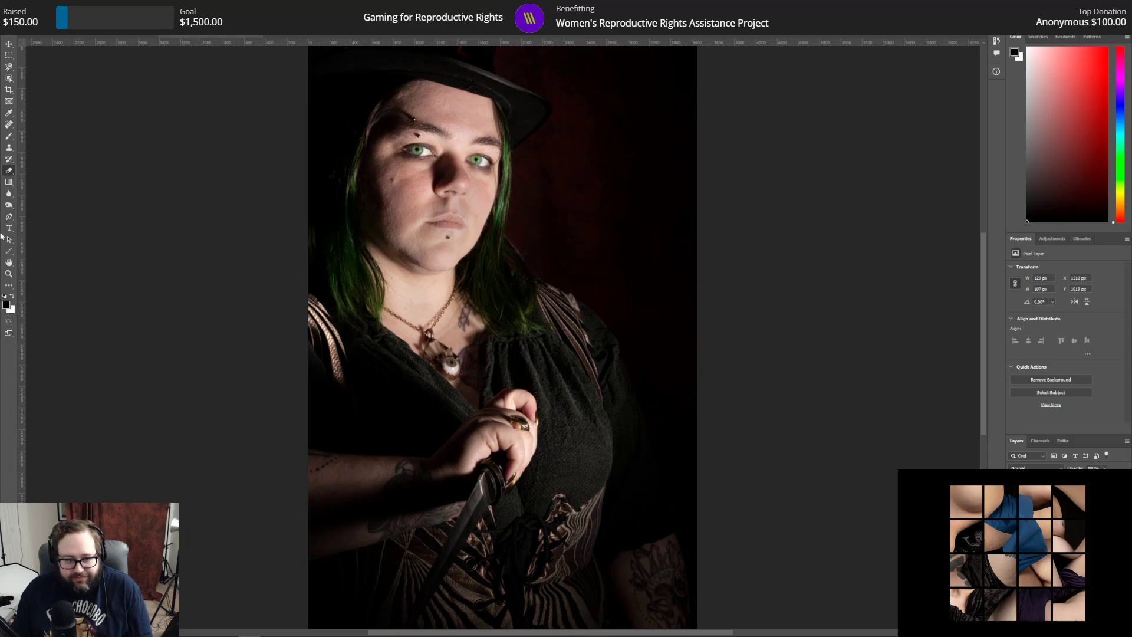
pyautogui.click(12, 194)
pyautogui.click(10, 205)
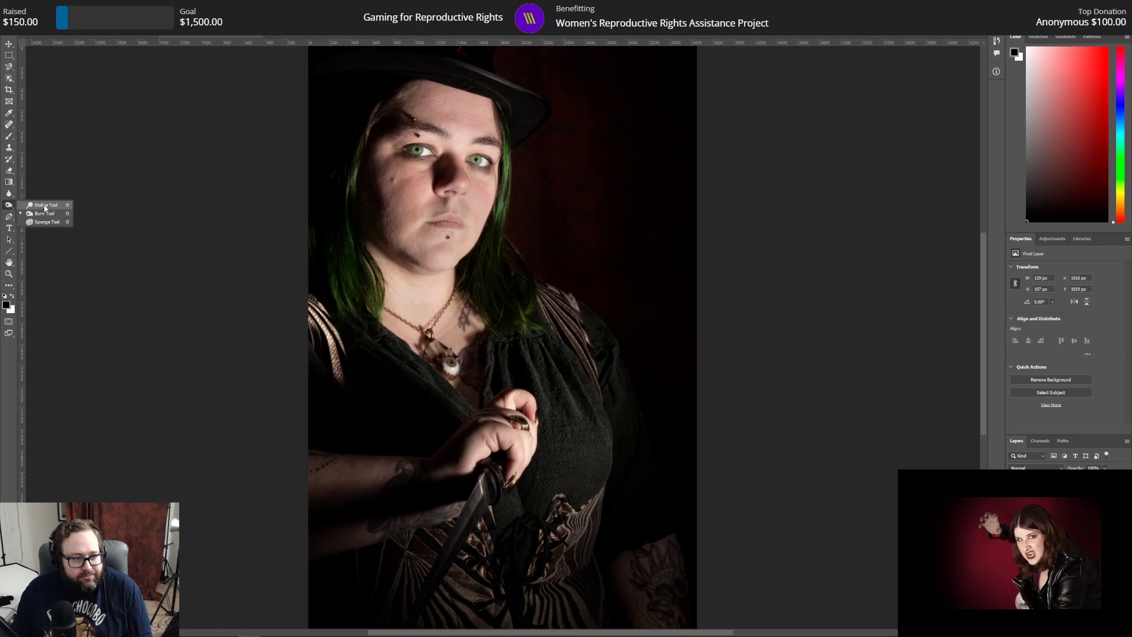
pyautogui.click(45, 206)
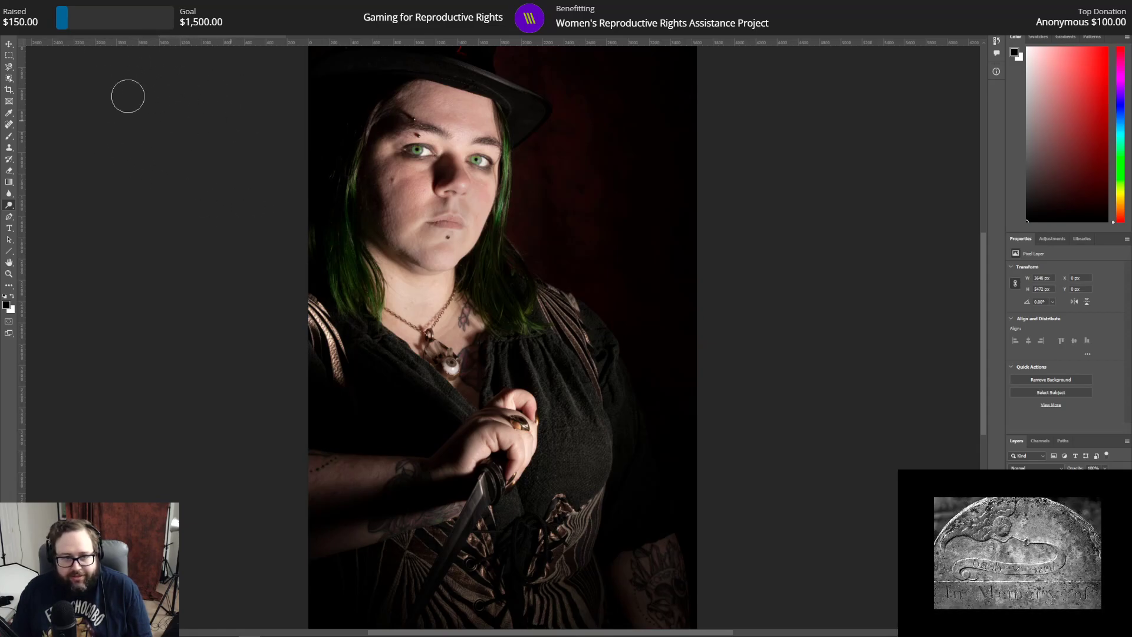
# Step: Save the portrait as a separate 071 eyes document in Photoshop format with Maximize Compatibility on
pyautogui.click(18, 5)
pyautogui.click(35, 111)
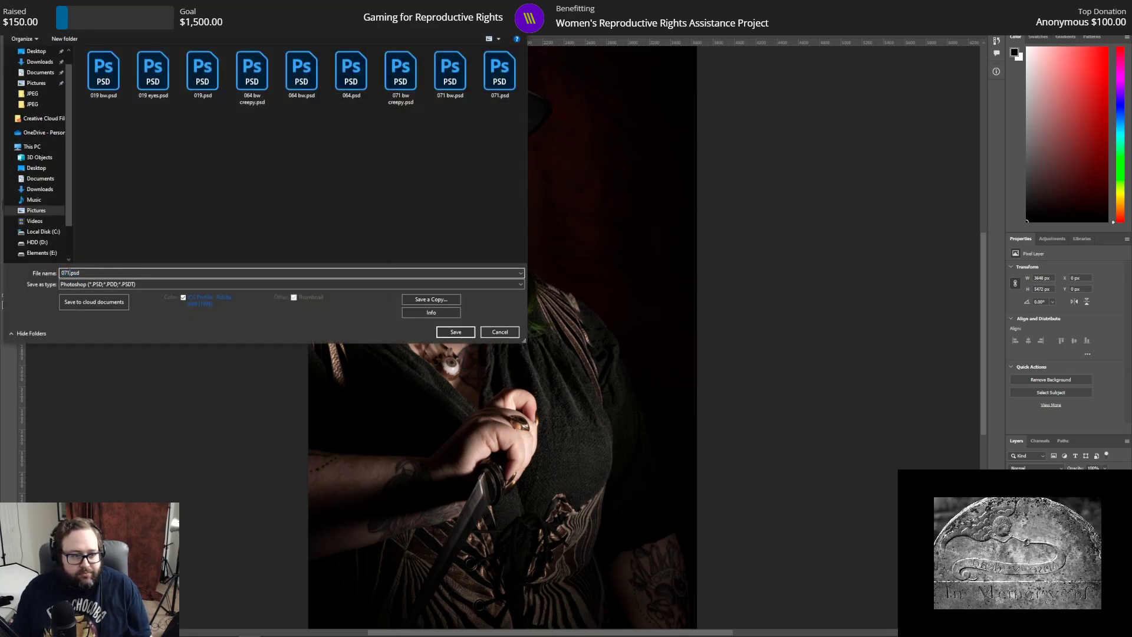
pyautogui.write('eyes')
pyautogui.press('Return')
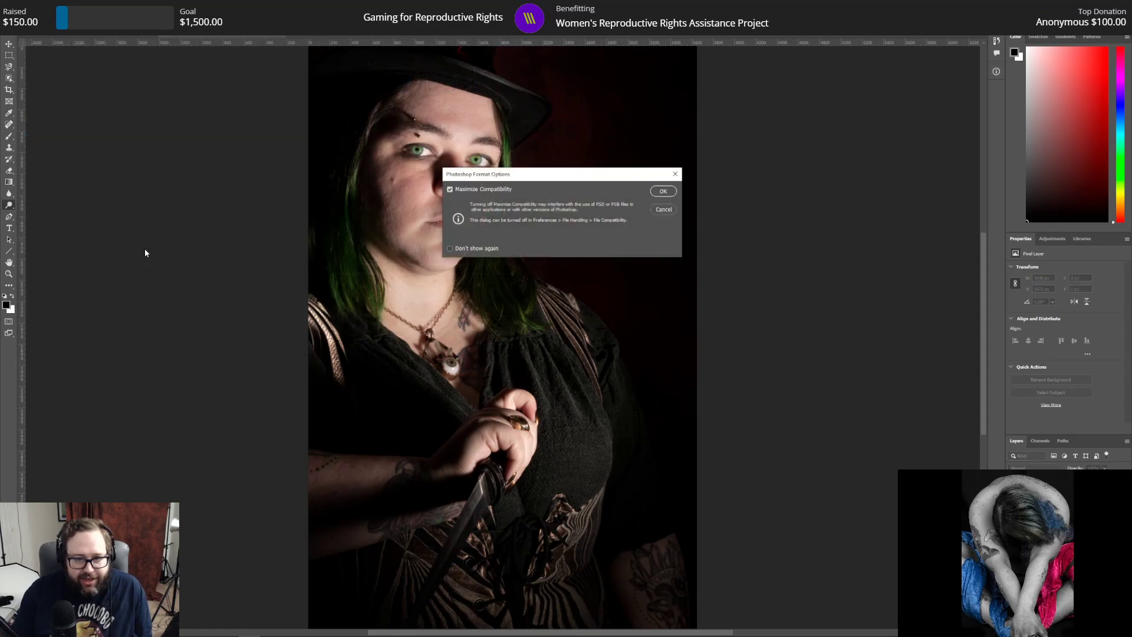
pyautogui.press('Return')
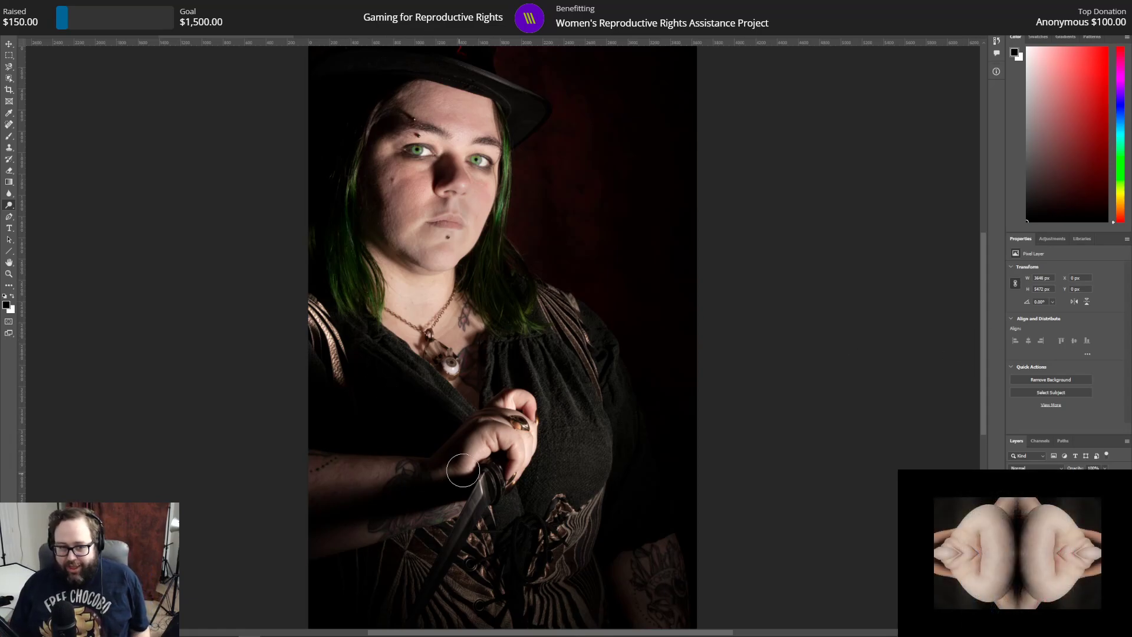
# Step: Lasso the iris of the eyeball pendant on the necklace, working on the photo's pixel layer
pyautogui.click(9, 274)
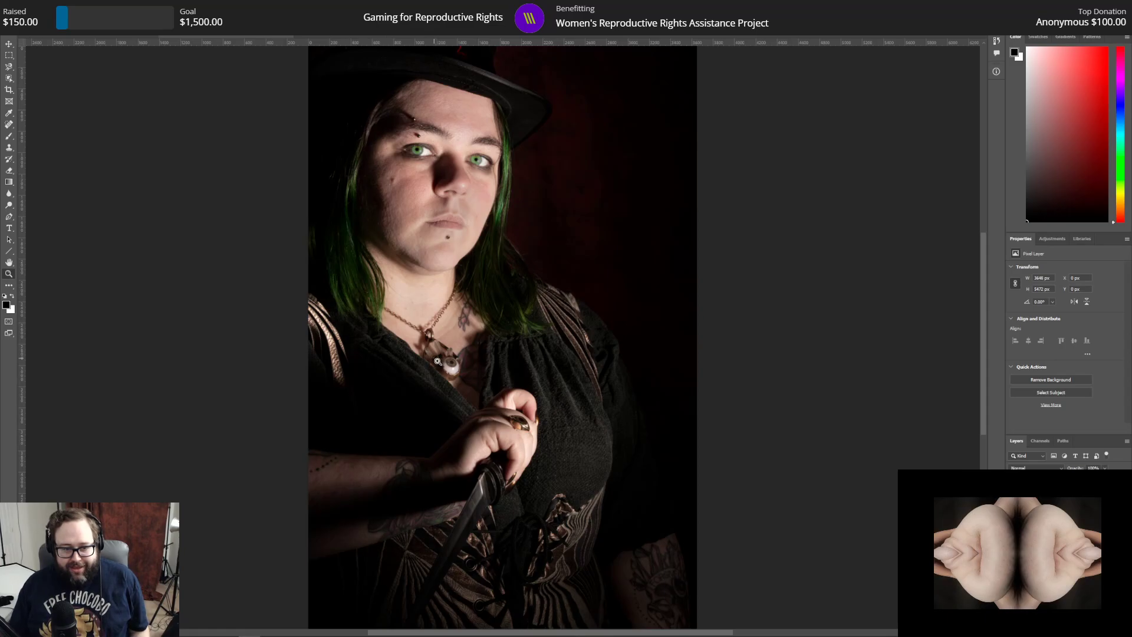
pyautogui.moveTo(451, 362)
pyautogui.mouseDown()
pyautogui.moveTo(454, 349)
pyautogui.moveTo(428, 330)
pyautogui.moveTo(438, 348)
pyautogui.mouseUp()
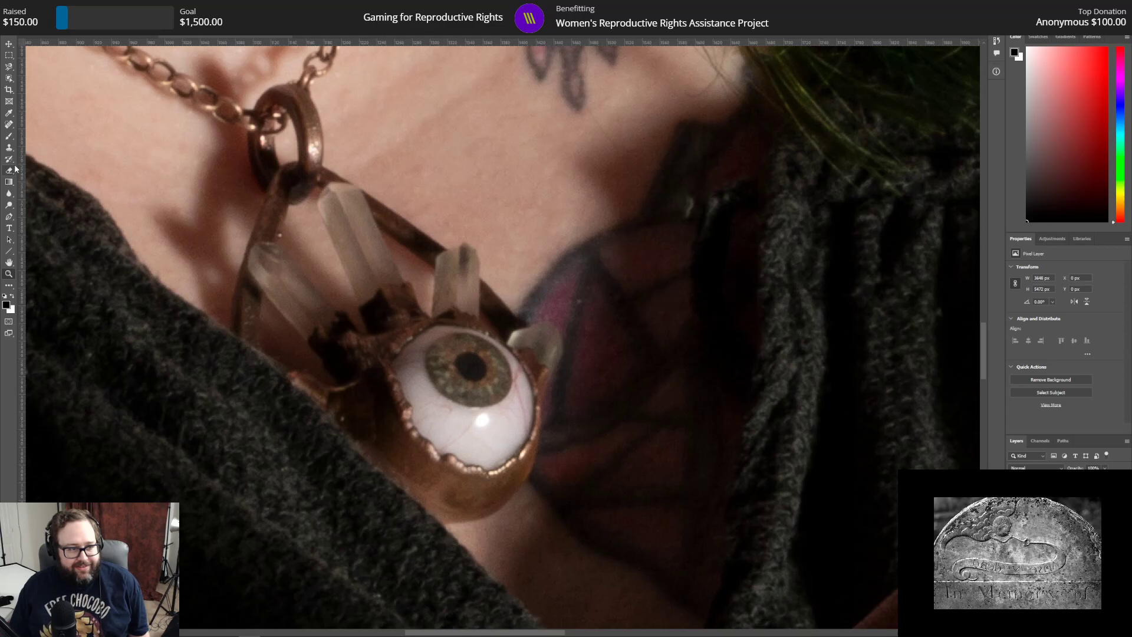
pyautogui.click(9, 67)
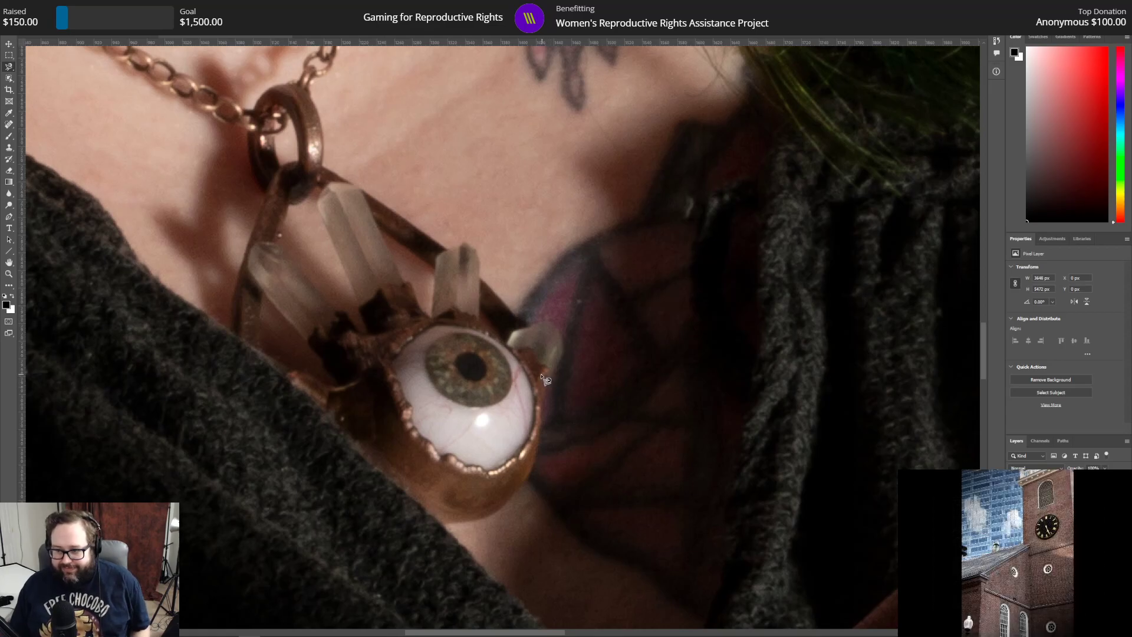
pyautogui.moveTo(442, 336)
pyautogui.mouseDown()
pyautogui.moveTo(427, 356)
pyautogui.moveTo(435, 392)
pyautogui.moveTo(495, 413)
pyautogui.mouseUp()
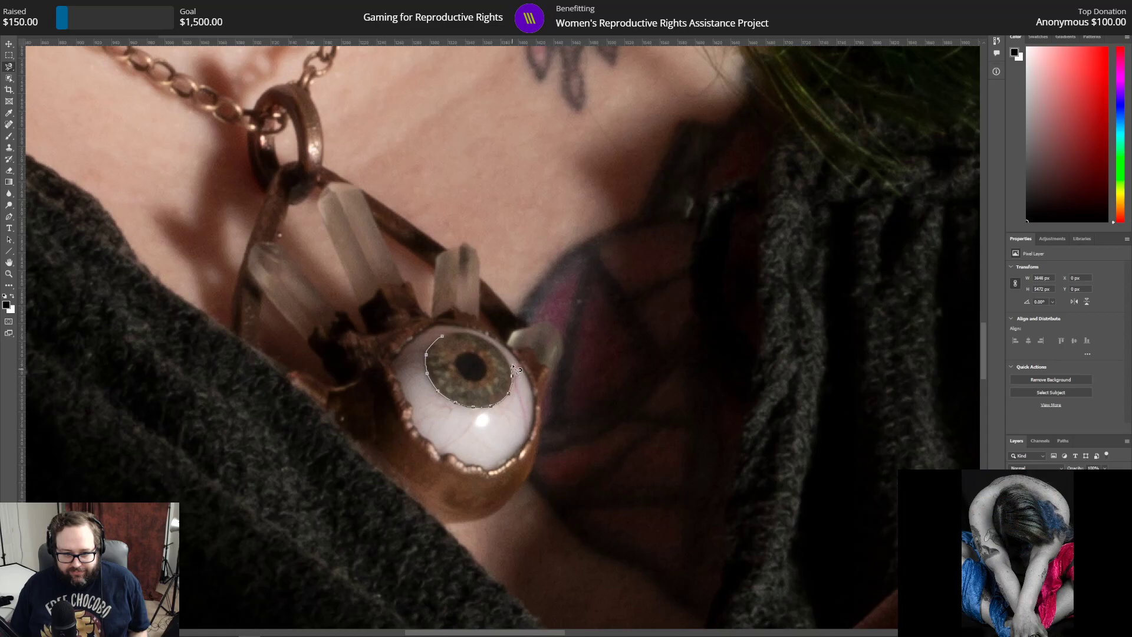
pyautogui.click(446, 341)
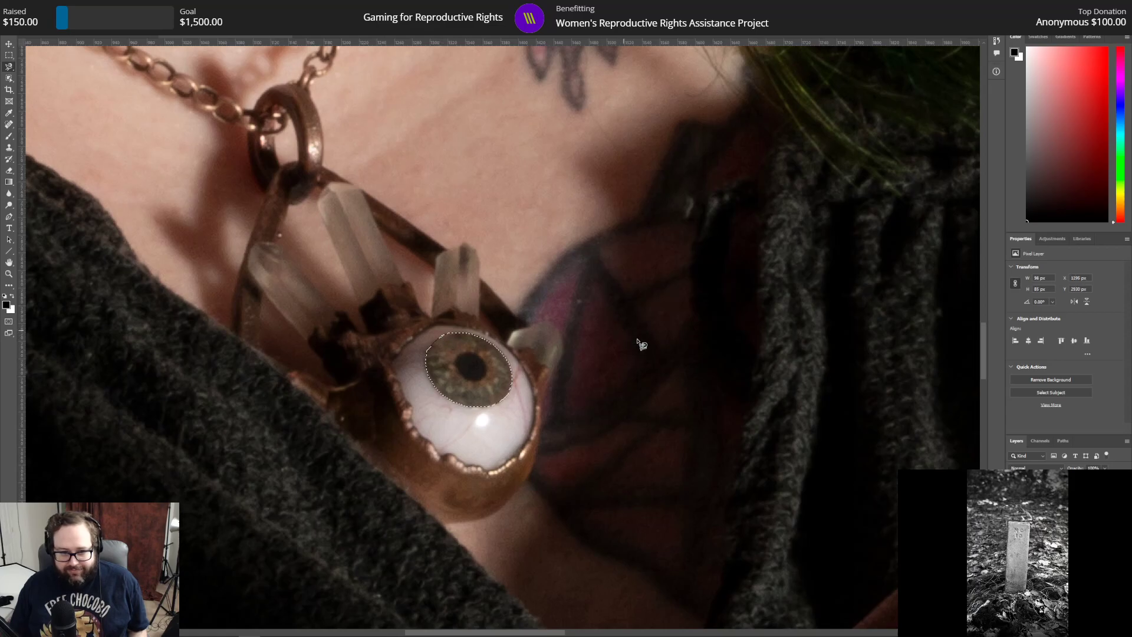
pyautogui.rightClick(450, 347)
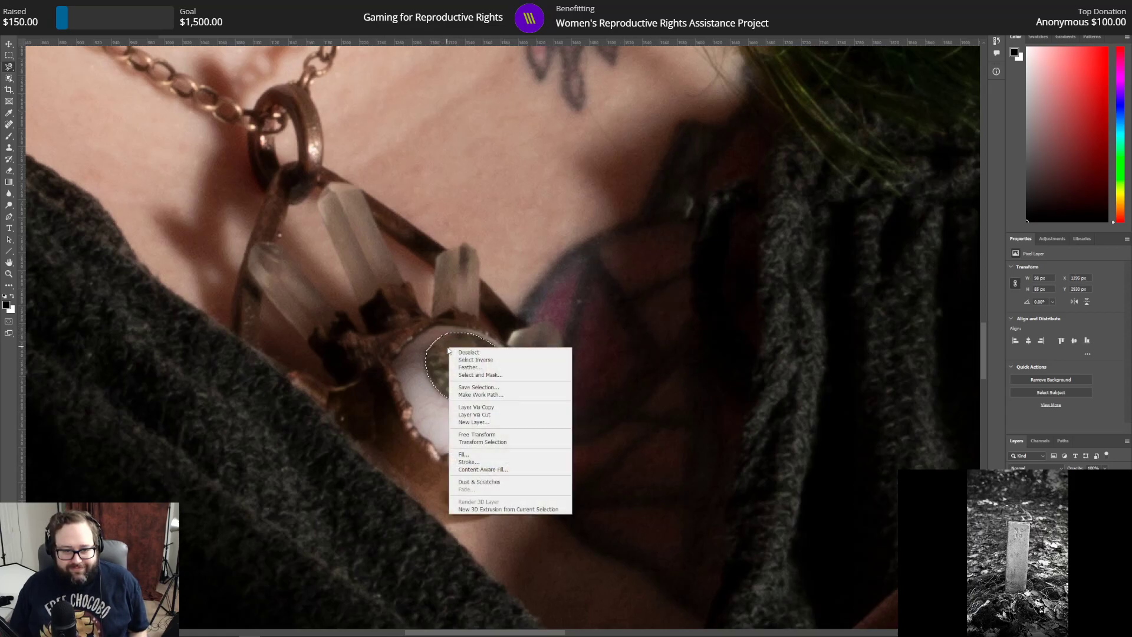
pyautogui.click(504, 407)
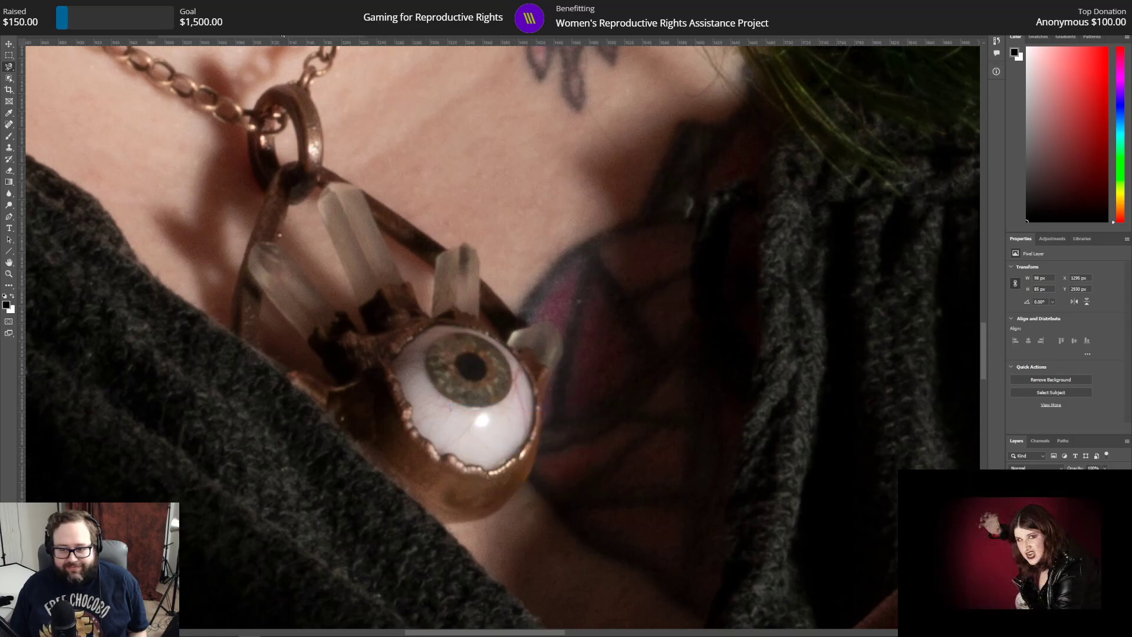
pyautogui.click(31, 6)
pyautogui.click(48, 17)
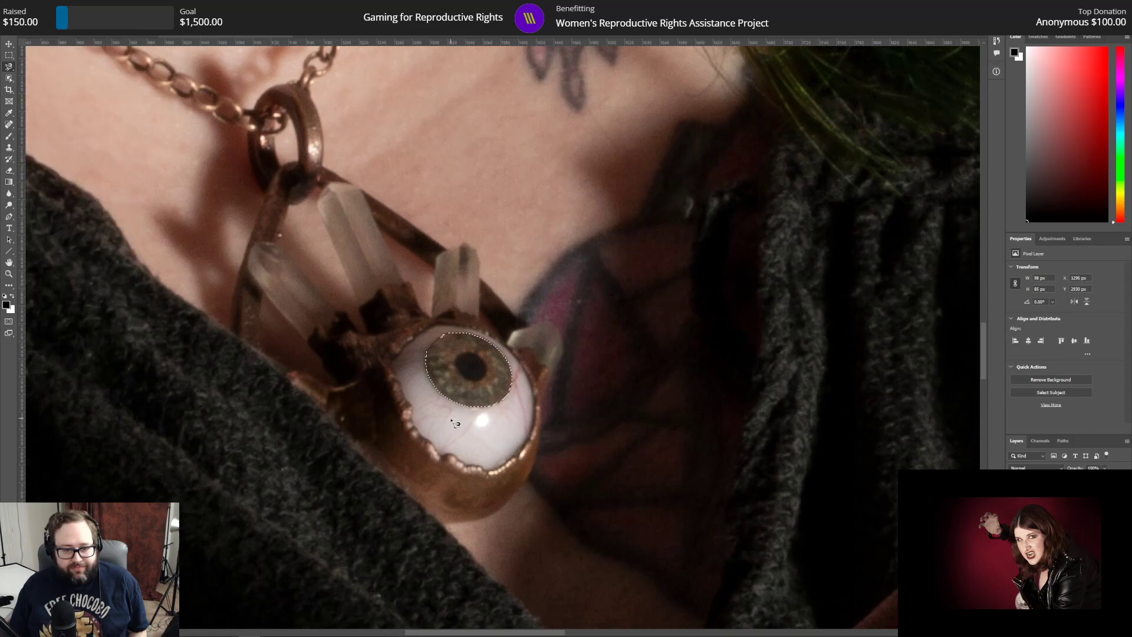
# Step: Refine the pendant iris selection with radius 3 px and smooth 3, and copy it to a new layer
pyautogui.click(339, 20)
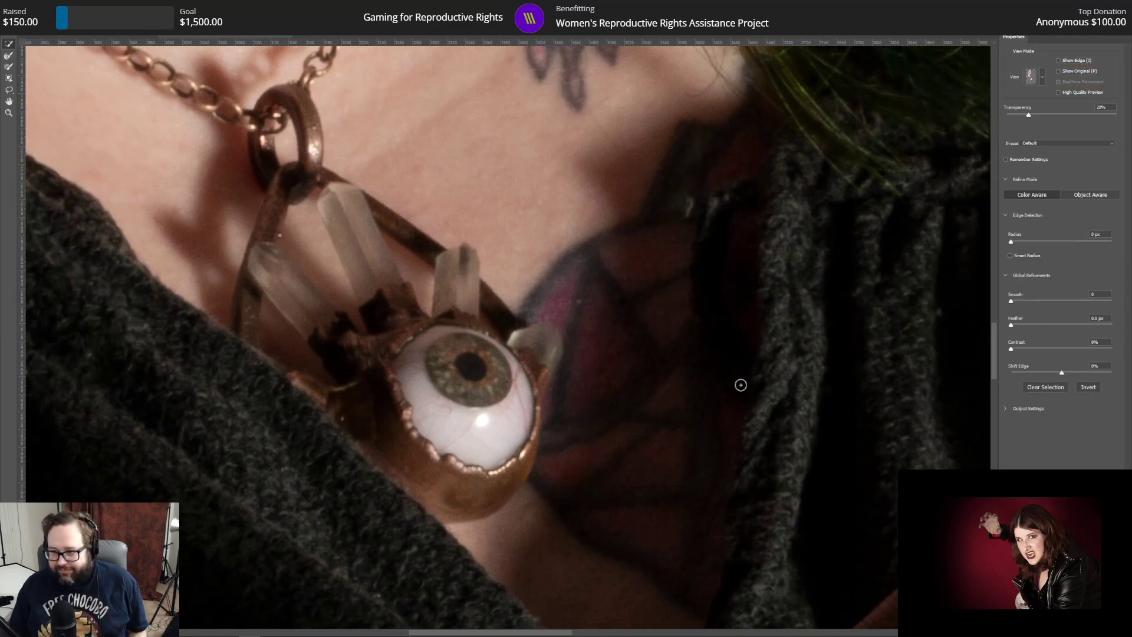
pyautogui.moveTo(1103, 234); pyautogui.dragTo(1030, 225)
pyautogui.write('3')
pyautogui.press('Tab')
pyautogui.write('3')
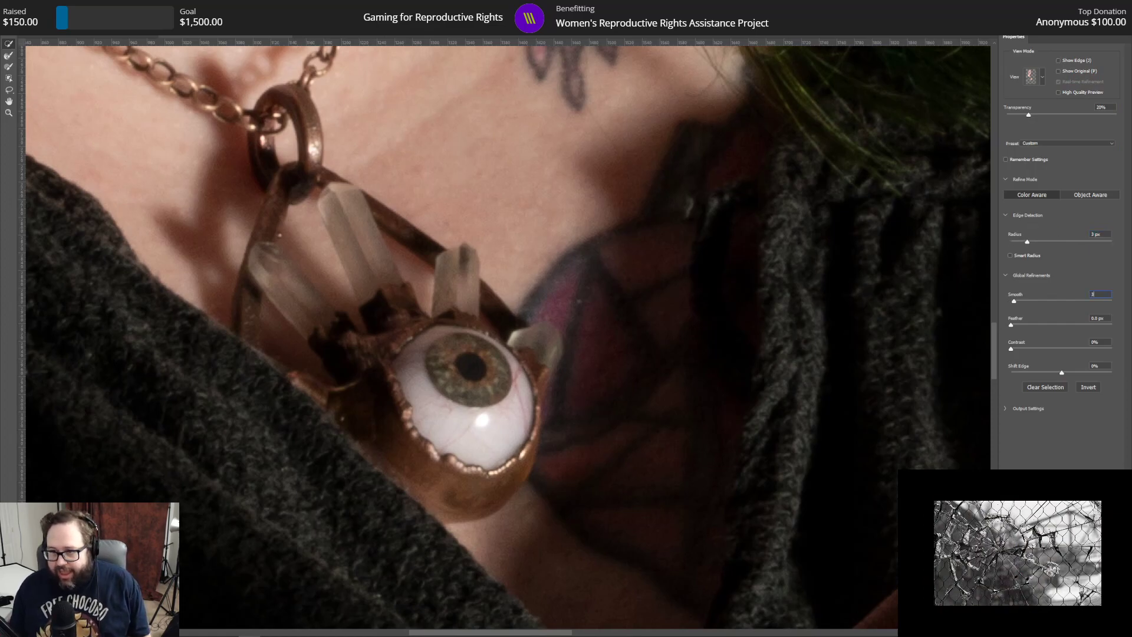
pyautogui.press('Return')
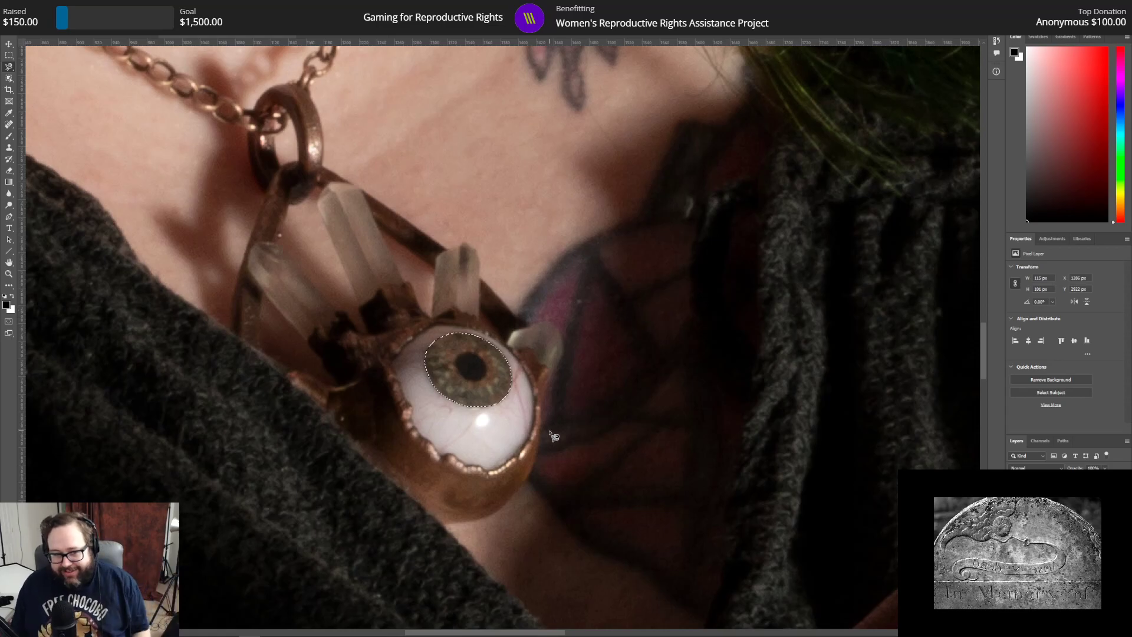
pyautogui.rightClick(485, 394)
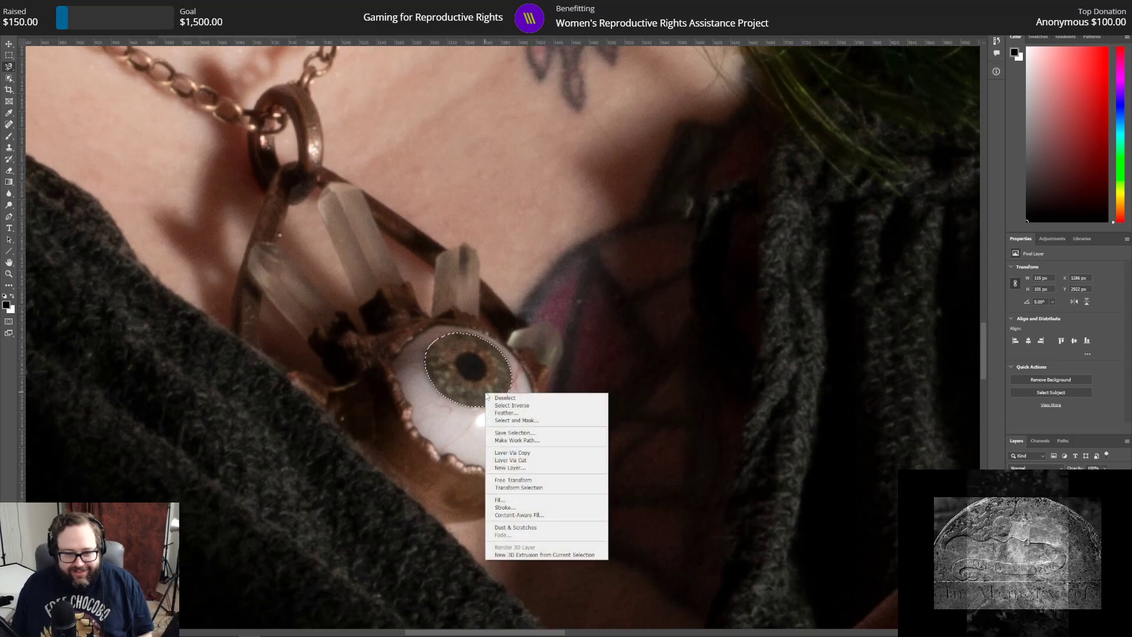
pyautogui.click(541, 453)
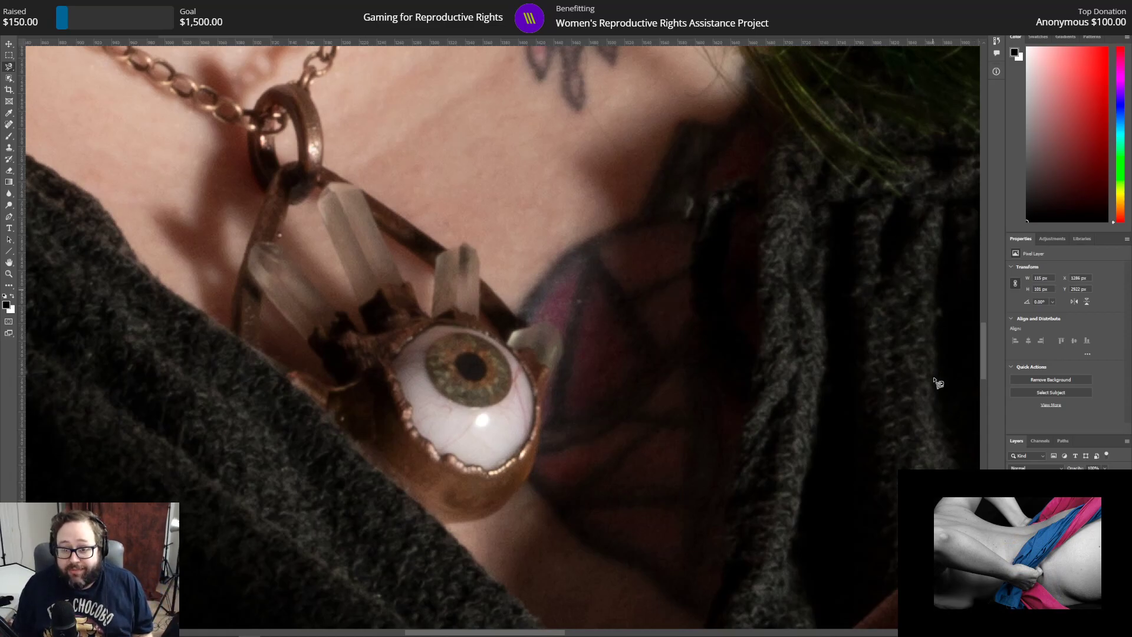
# Step: Add a Curves adjustment for the pendant iris copy, reusing the existing eye Curves values: a point at input 62, output 157
pyautogui.click(1052, 239)
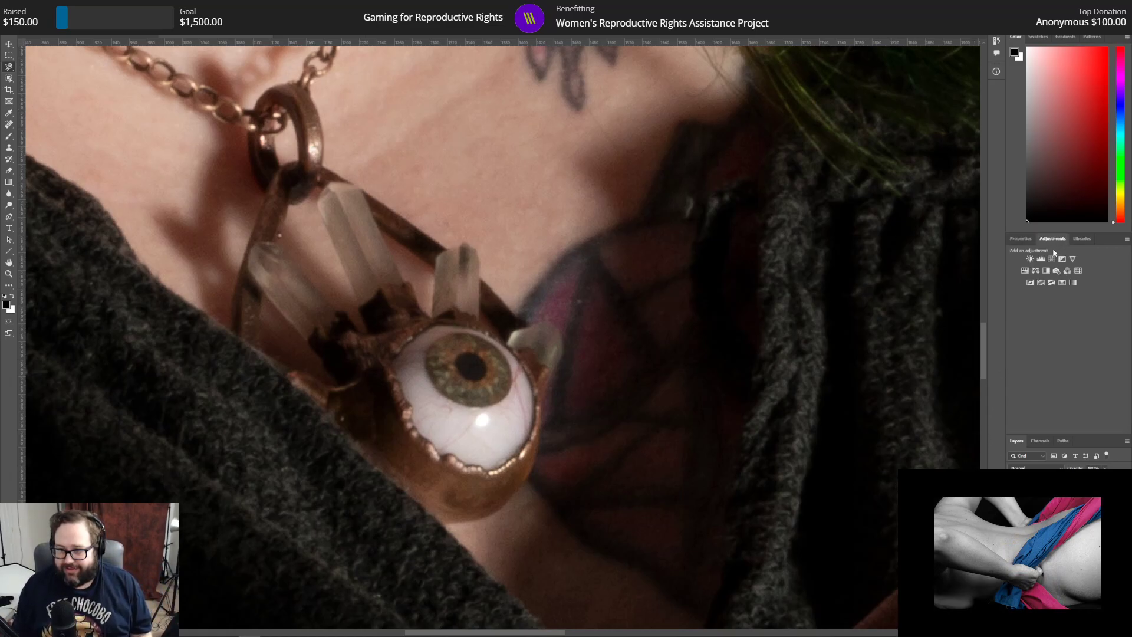
pyautogui.click(1053, 259)
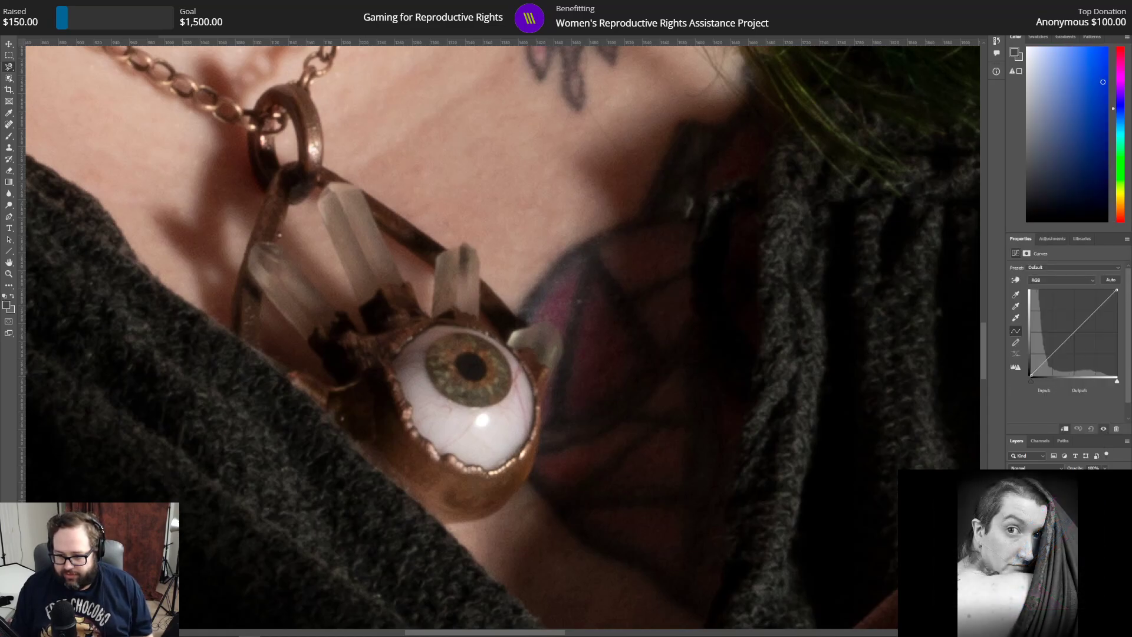
pyautogui.click(1060, 519)
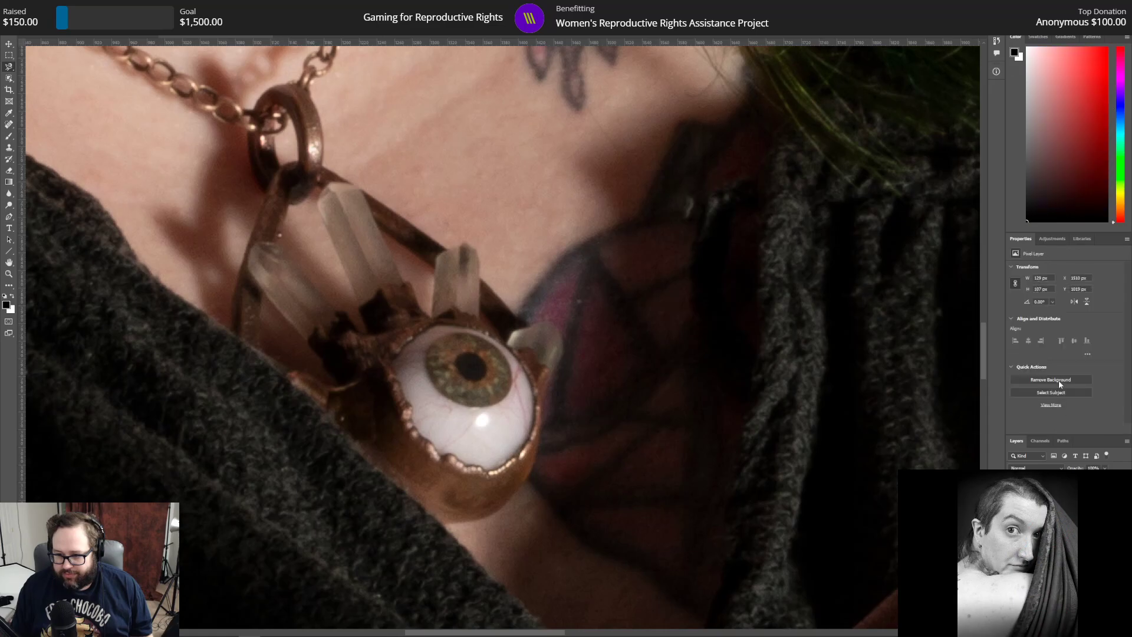
pyautogui.click(1048, 240)
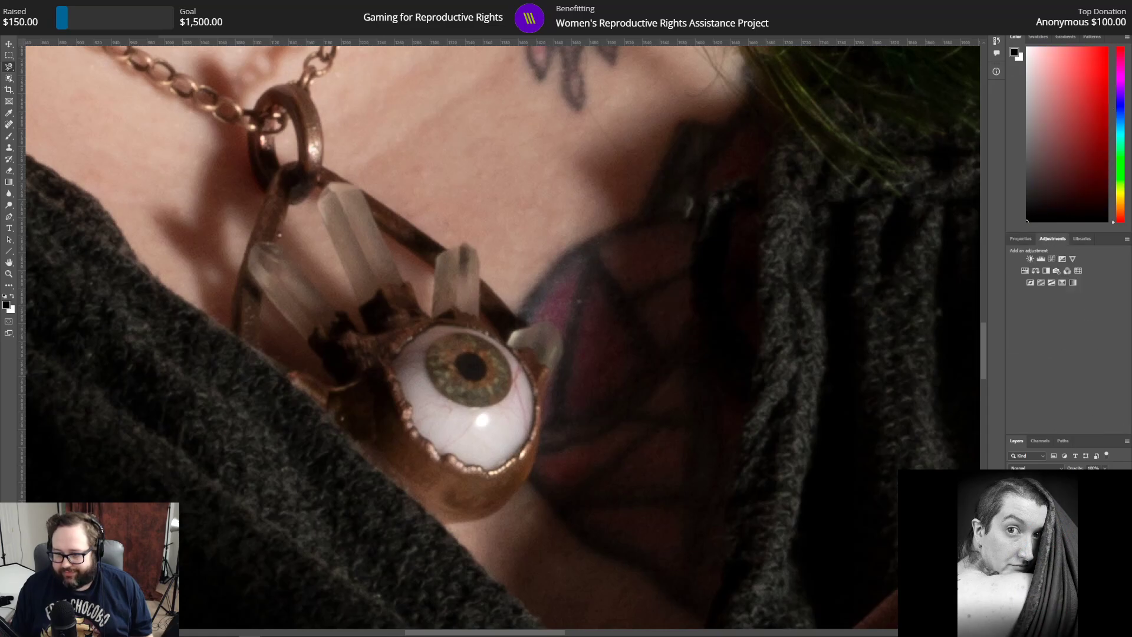
pyautogui.click(1059, 519)
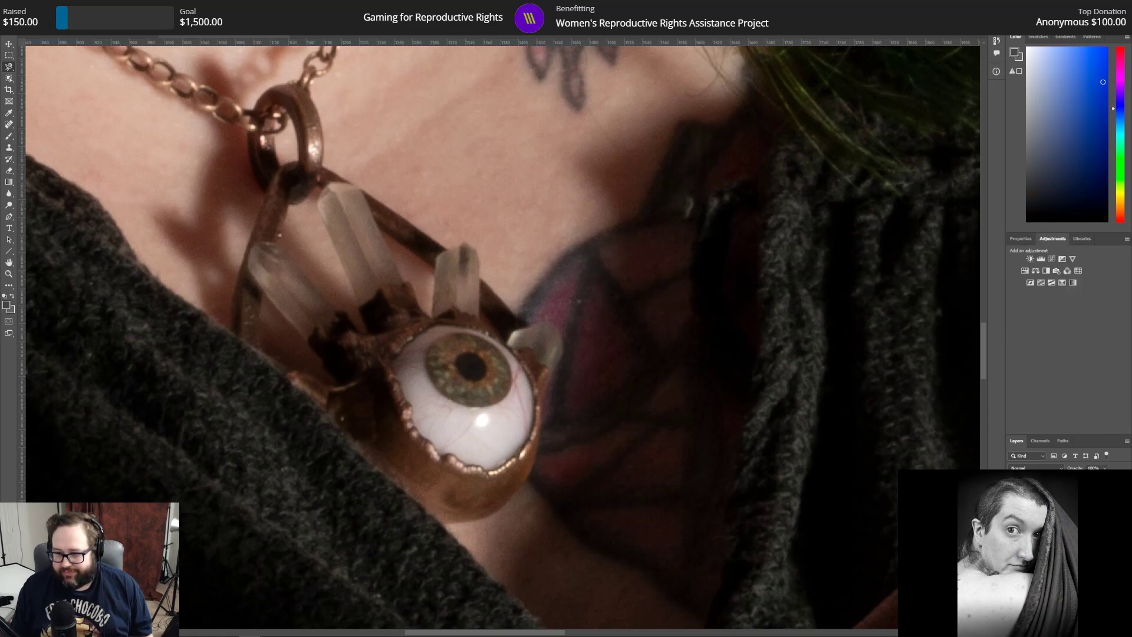
pyautogui.click(1023, 239)
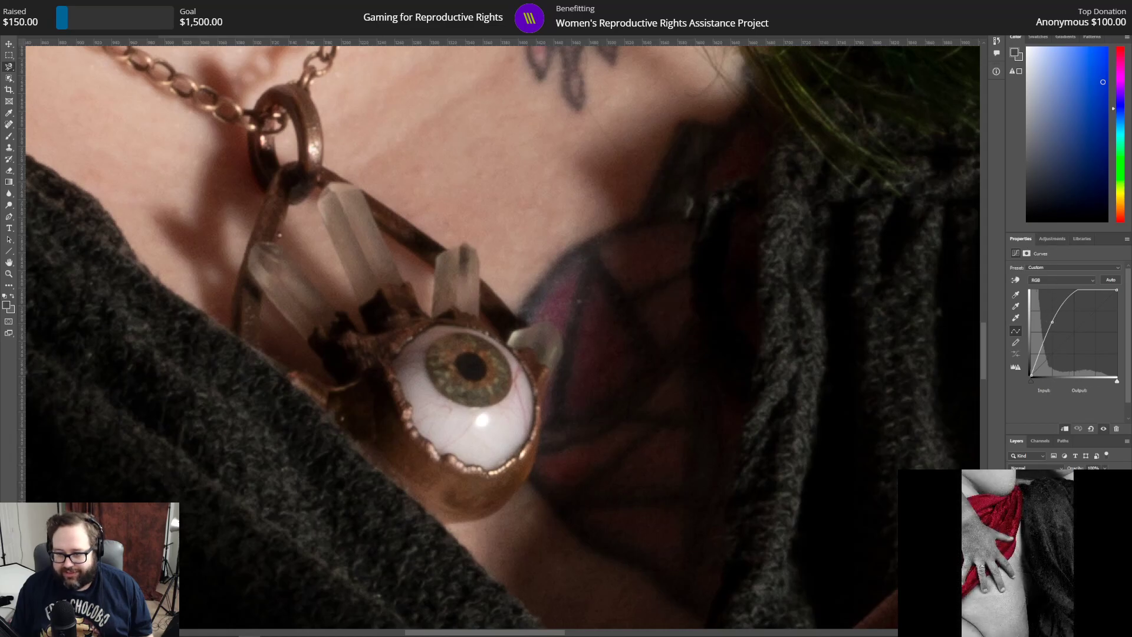
pyautogui.click(1061, 530)
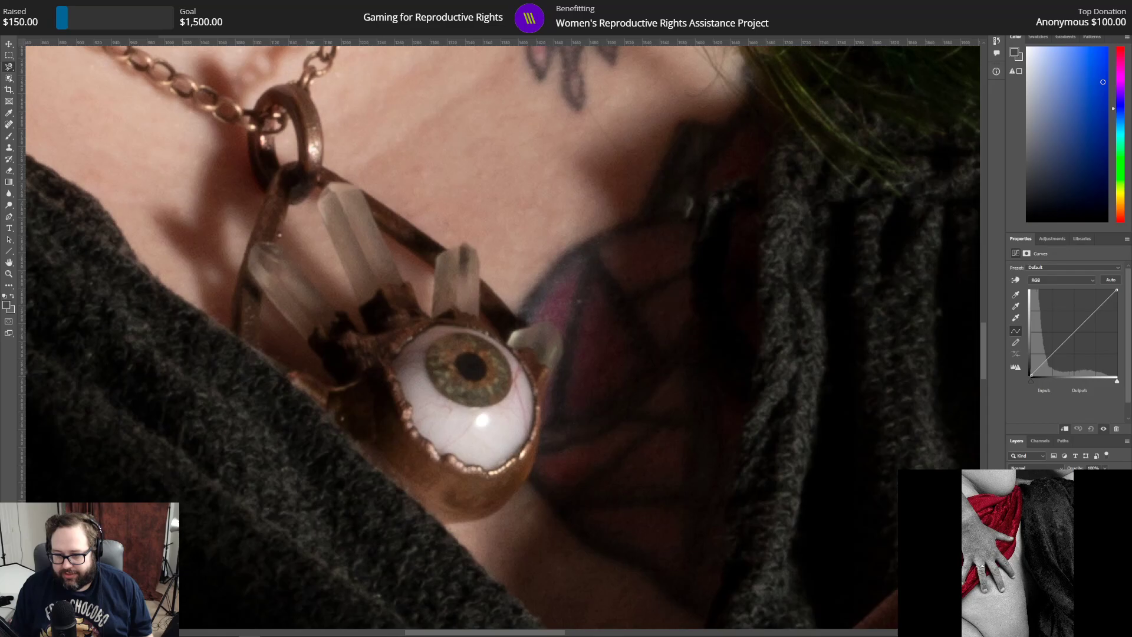
pyautogui.click(1075, 335)
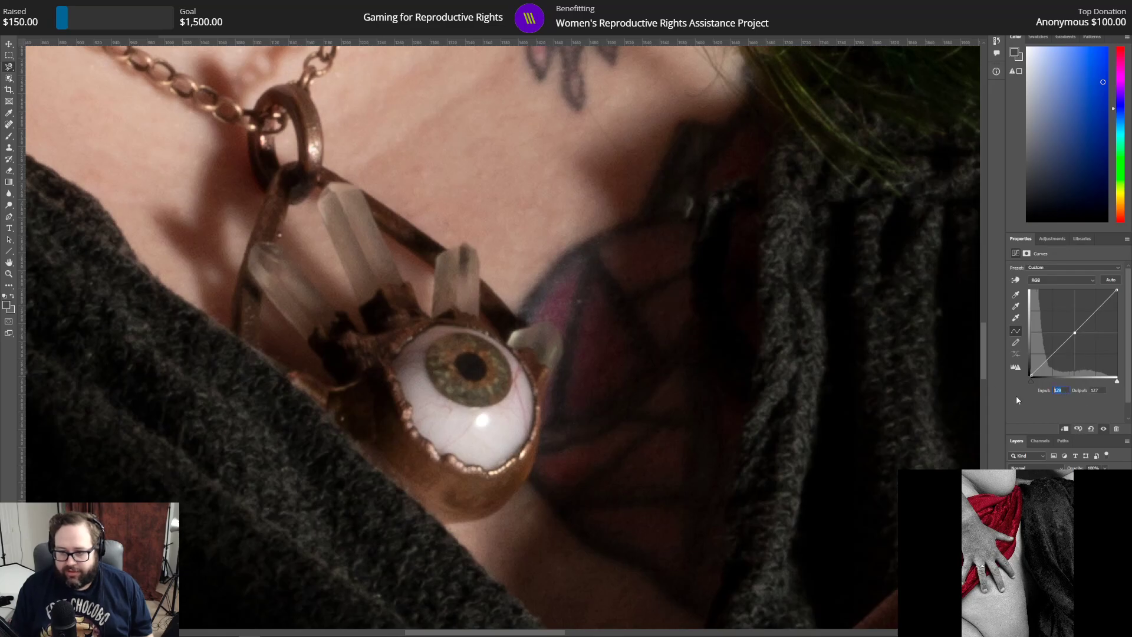
pyautogui.write('62')
pyautogui.press('Tab')
pyautogui.write('157')
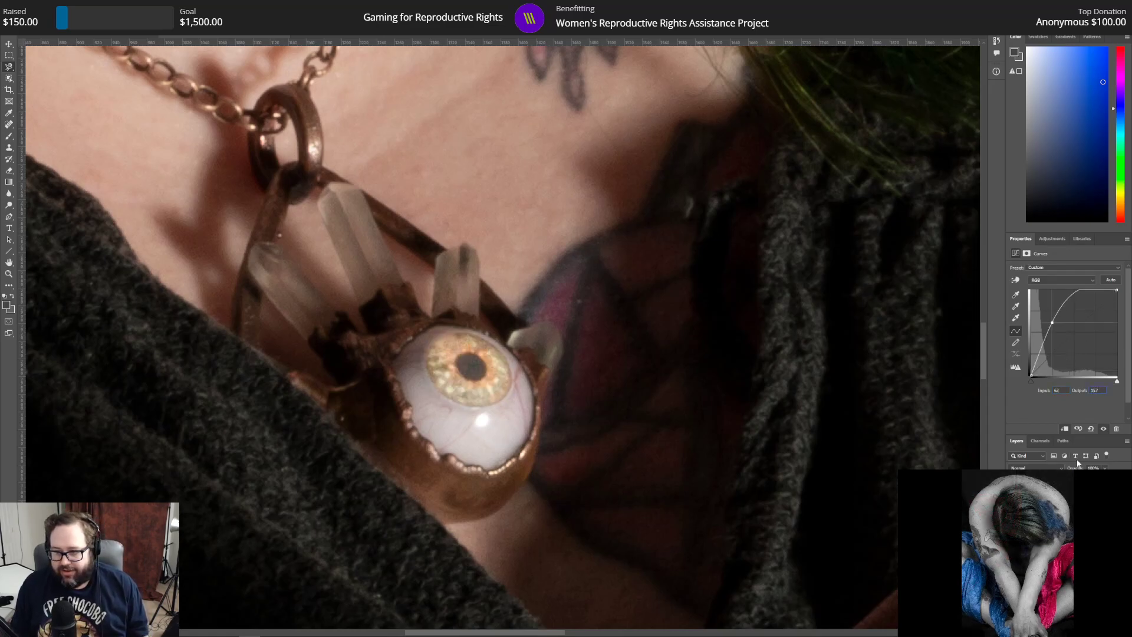
# Step: Add a Hue/Saturation adjustment for the pendant iris with hue +59 and lightness -37, matching the one used on the eyes
pyautogui.click(1061, 537)
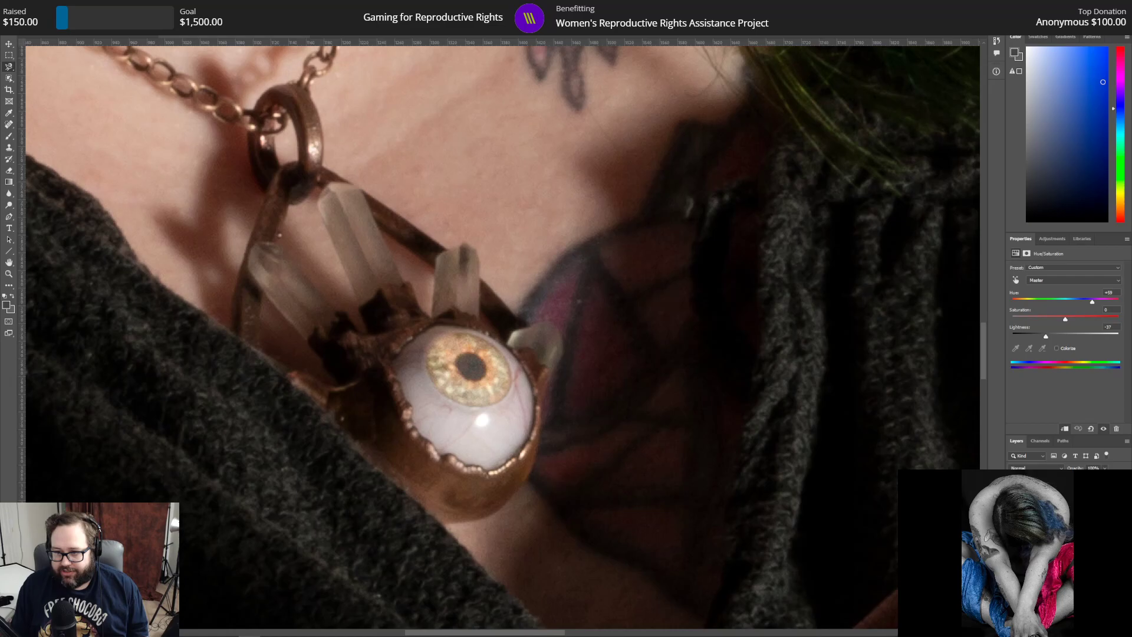
pyautogui.click(1061, 519)
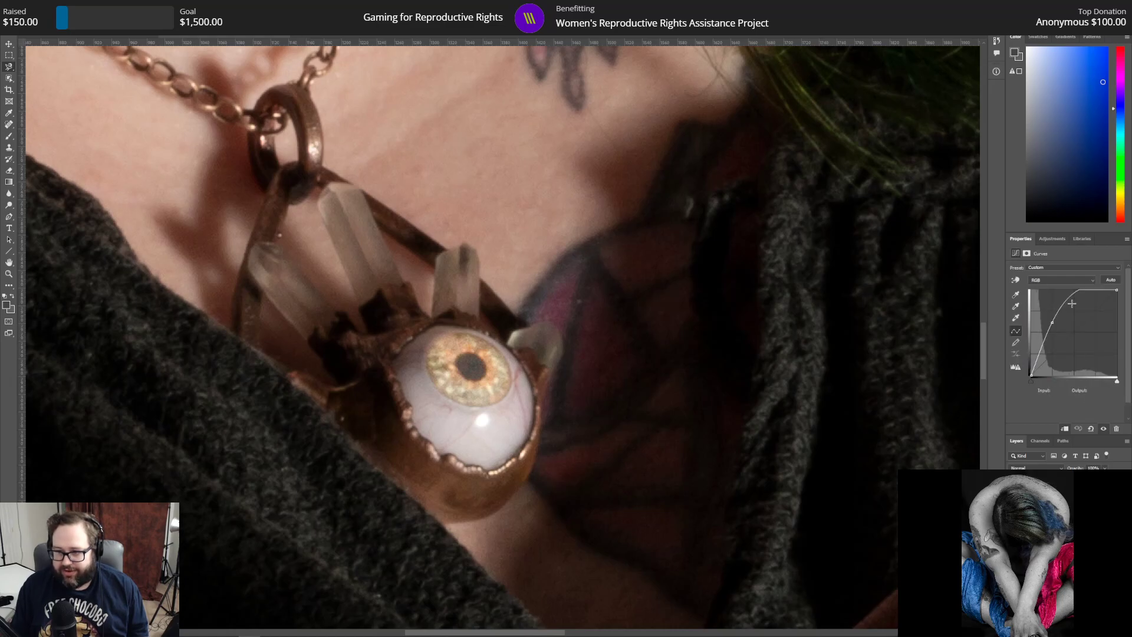
pyautogui.click(1056, 241)
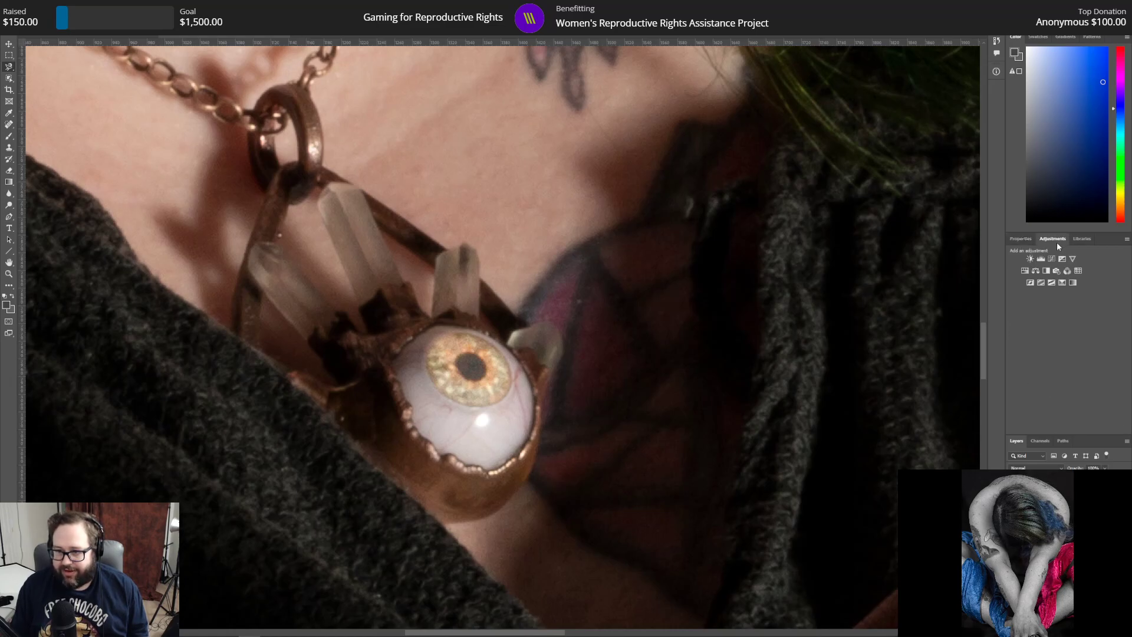
pyautogui.click(1025, 271)
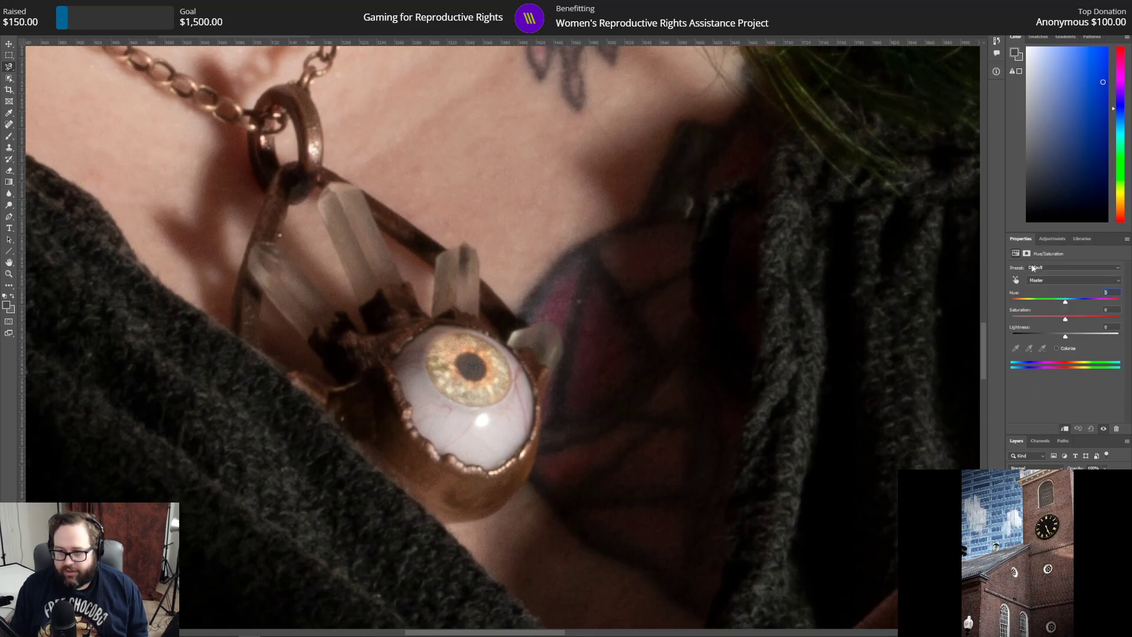
pyautogui.write('59')
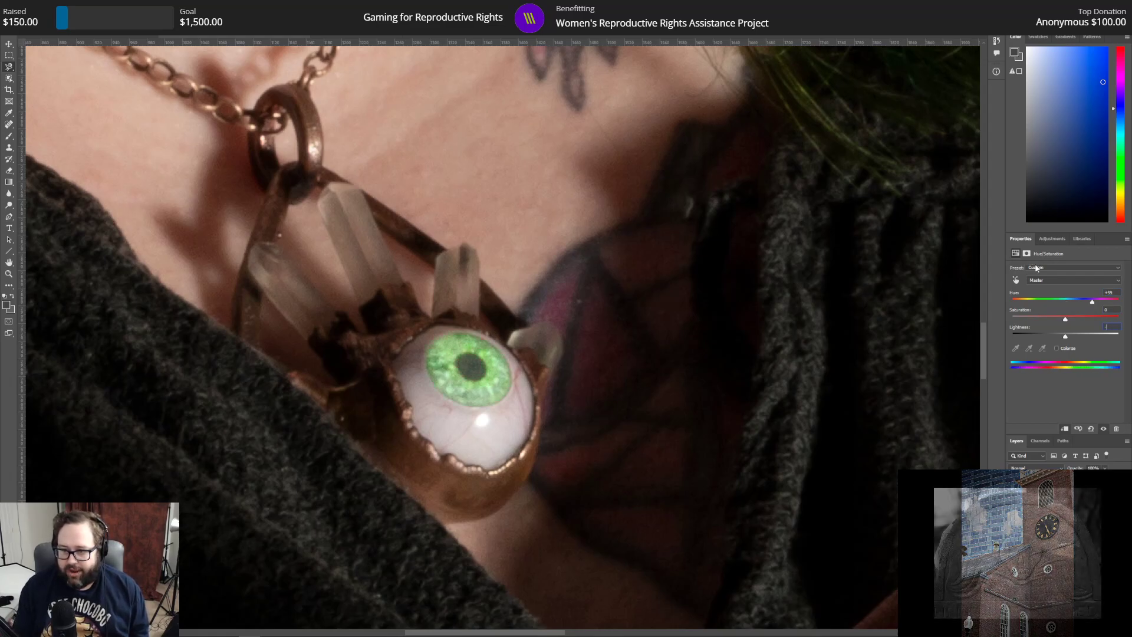
pyautogui.write('-37')
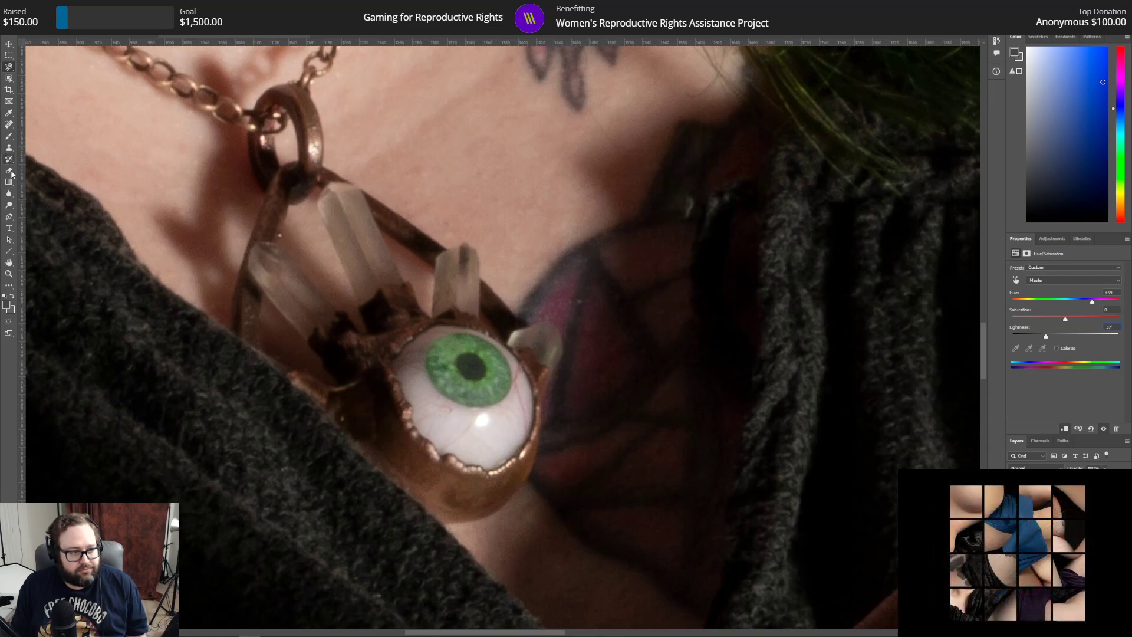
# Step: Paint black over the pendant eyeball's pupil with the Brush tool on the pendant iris copy layer
pyautogui.click(9, 136)
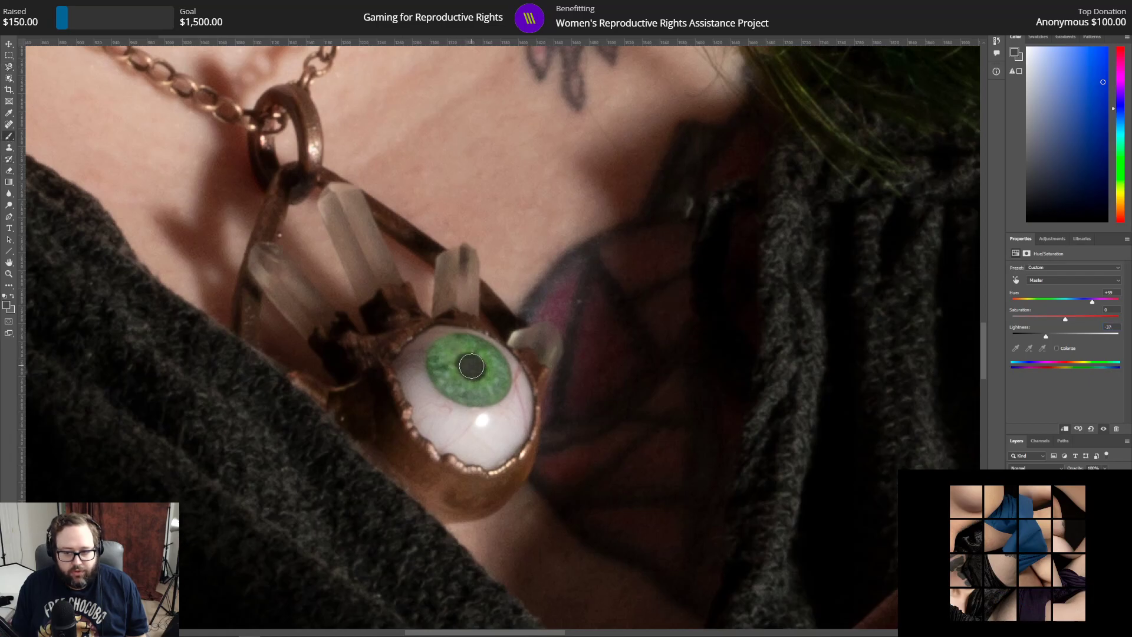
pyautogui.click(32, 7)
pyautogui.click(48, 18)
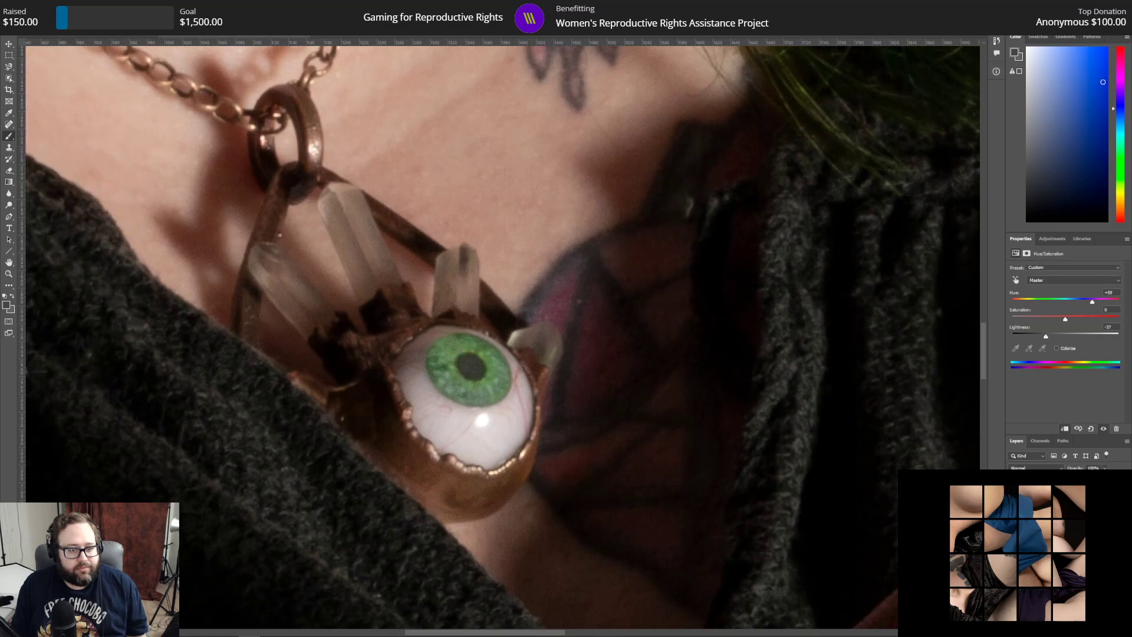
pyautogui.click(1061, 519)
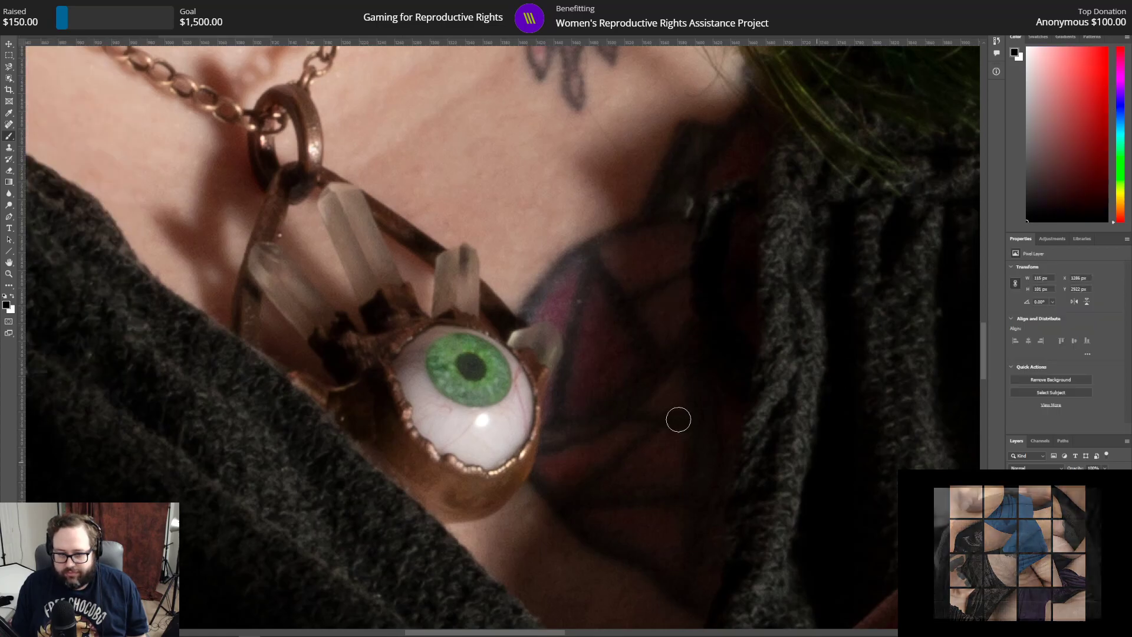
pyautogui.click(471, 367)
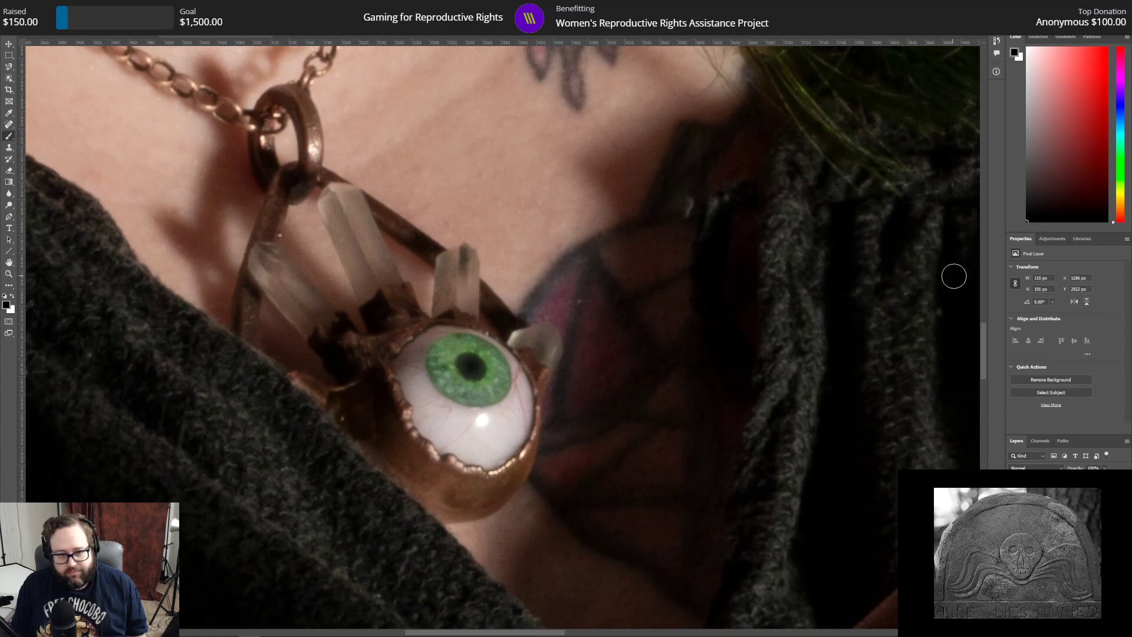
# Step: Save the document with the recoloured pendant iris, with the eye ring on the hand in view
pyautogui.scroll(-3, 761, 383)
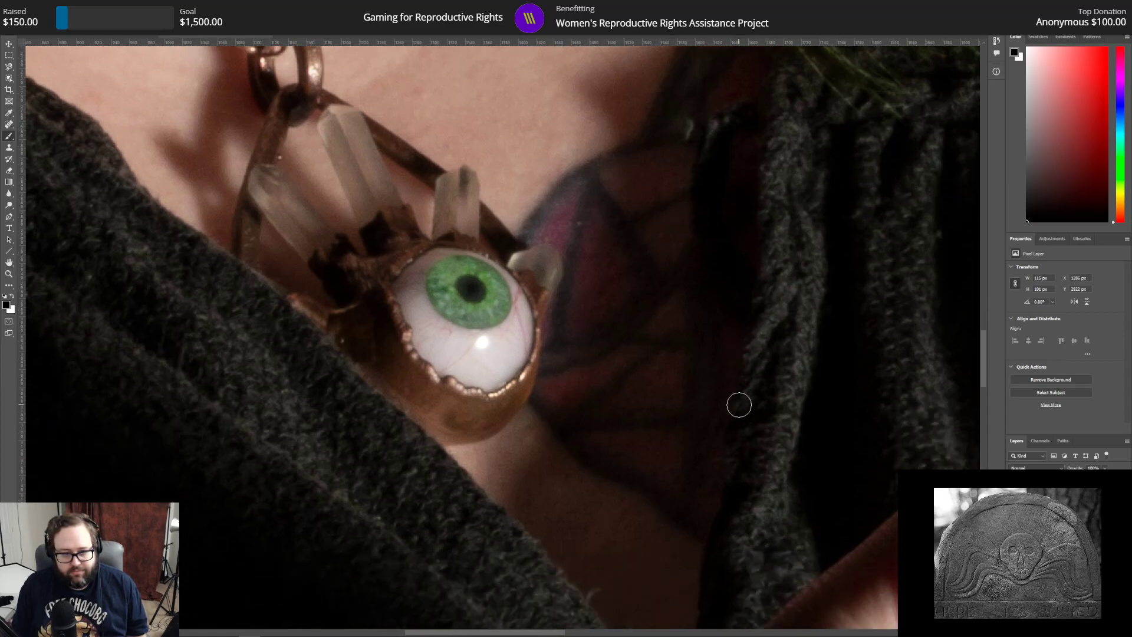
pyautogui.scroll(-8, 736, 405)
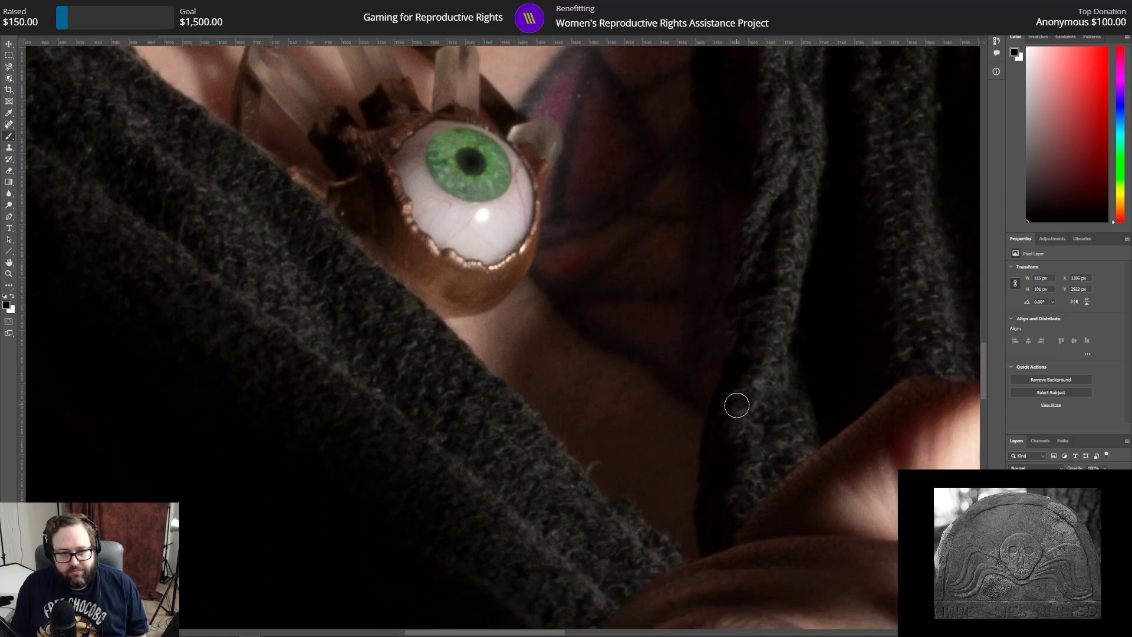
pyautogui.scroll(-3, 729, 382)
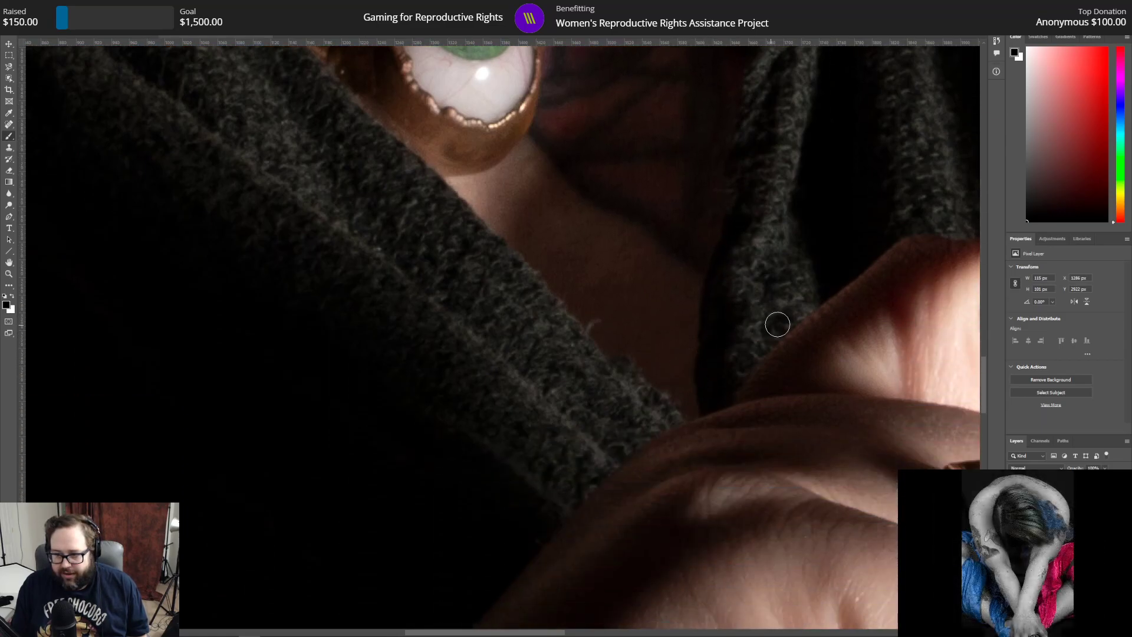
pyautogui.moveTo(497, 632); pyautogui.dragTo(577, 632)
pyautogui.scroll(-4, 694, 517)
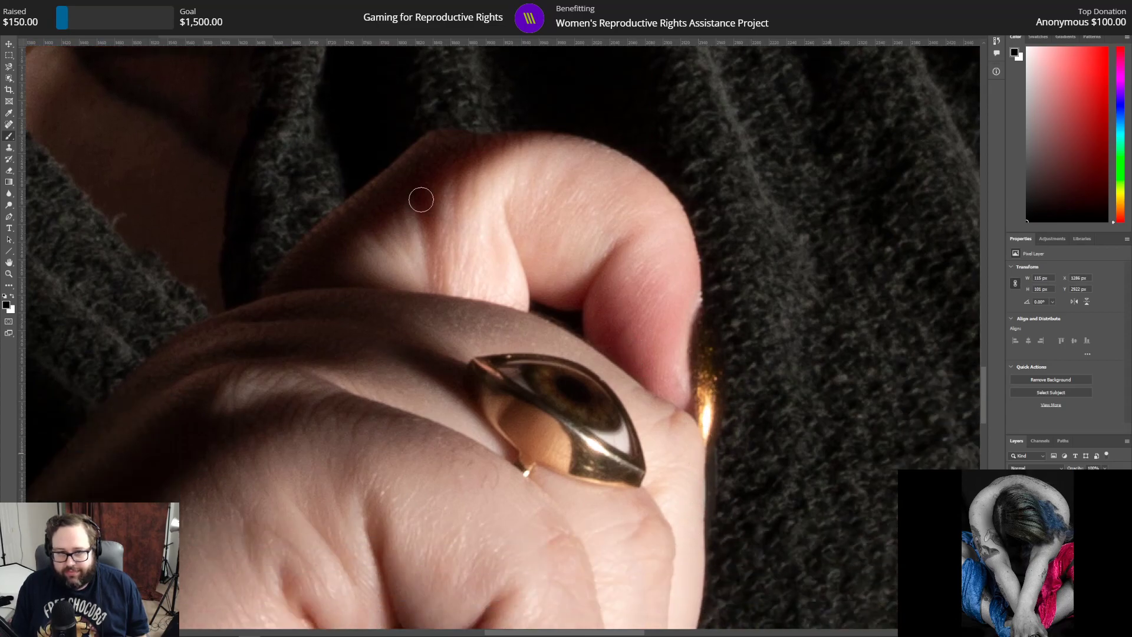
pyautogui.click(19, 6)
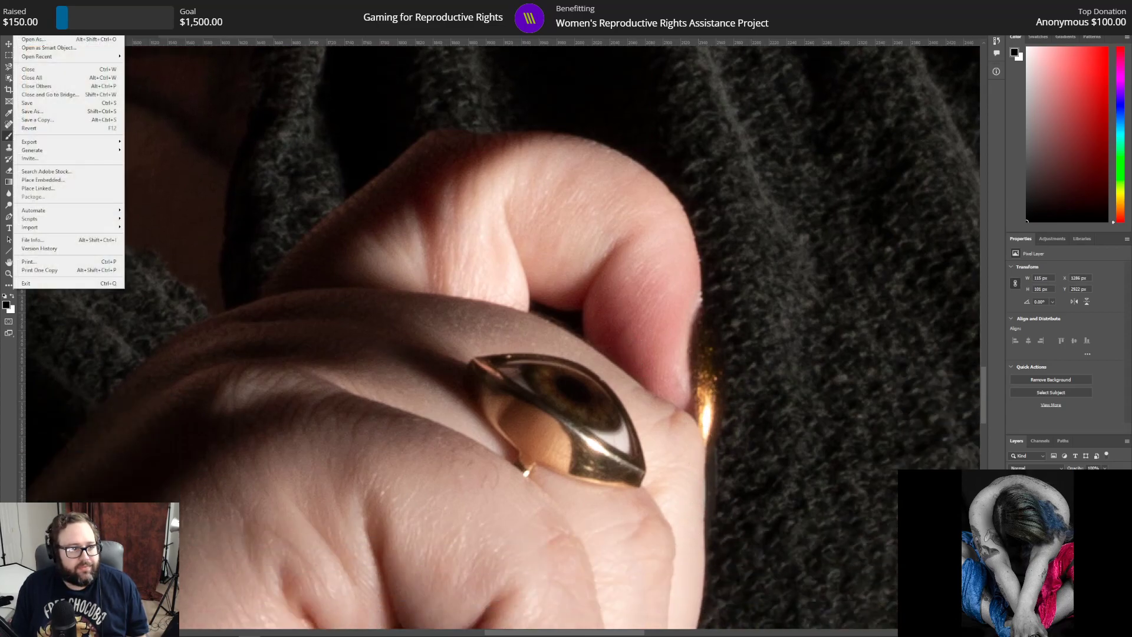
pyautogui.click(46, 105)
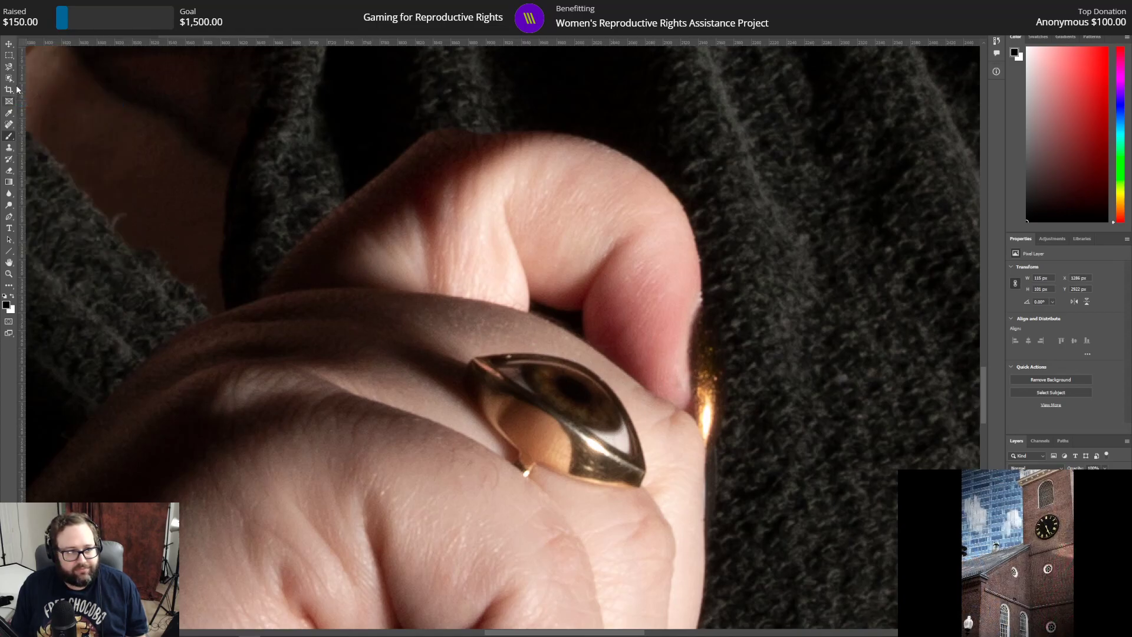
# Step: Lasso the iris of the eye set in the gold ring on the hand
pyautogui.click(9, 66)
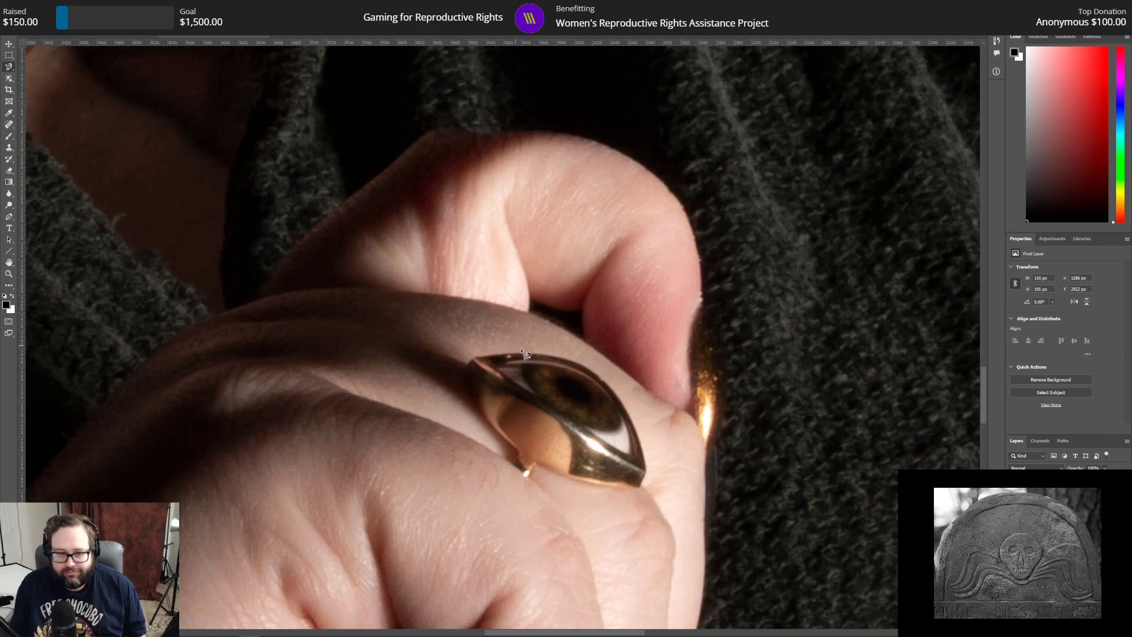
pyautogui.click(520, 367)
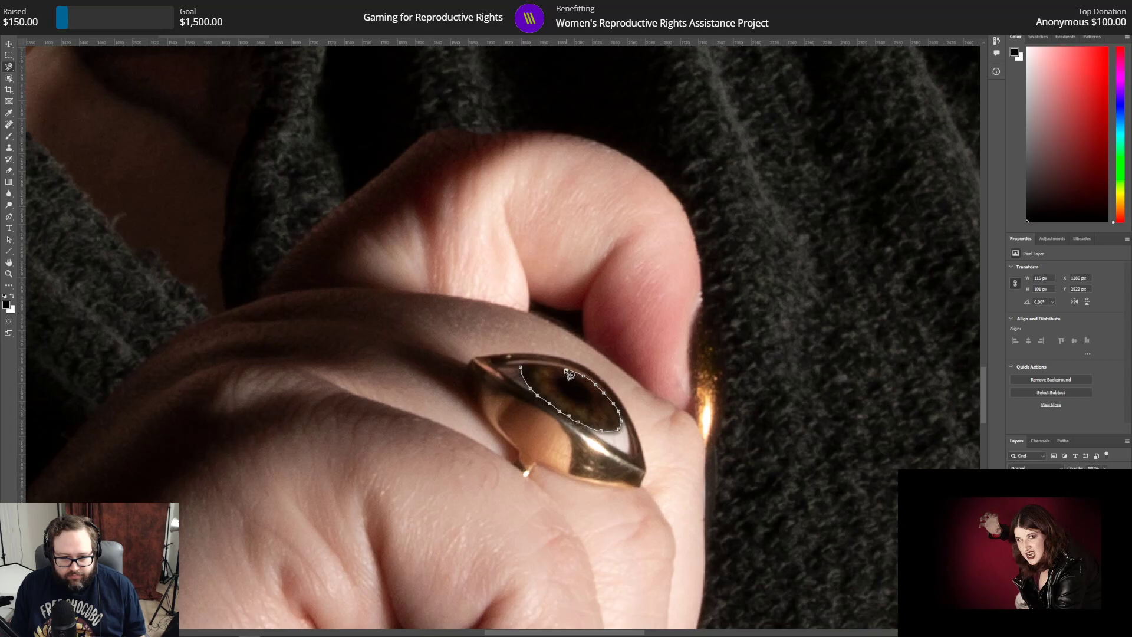
pyautogui.click(524, 369)
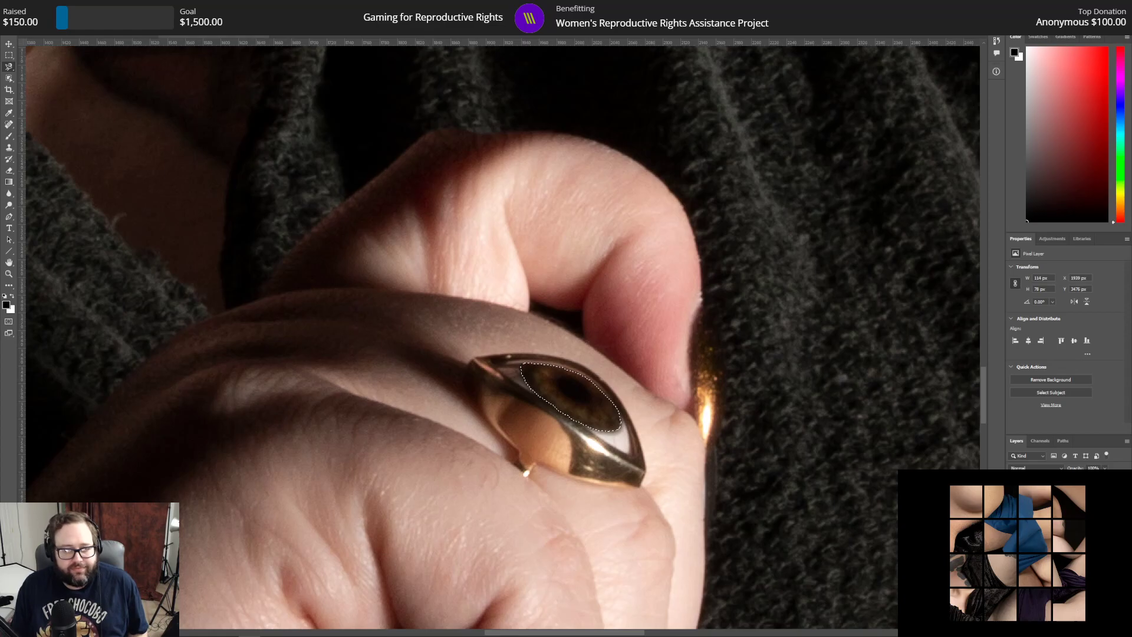
# Step: Refine the ring iris selection with radius 3 px, smooth 3 and feather 3 px, and copy it to a new layer
pyautogui.hotkey('ctrl', 'alt', 'r')
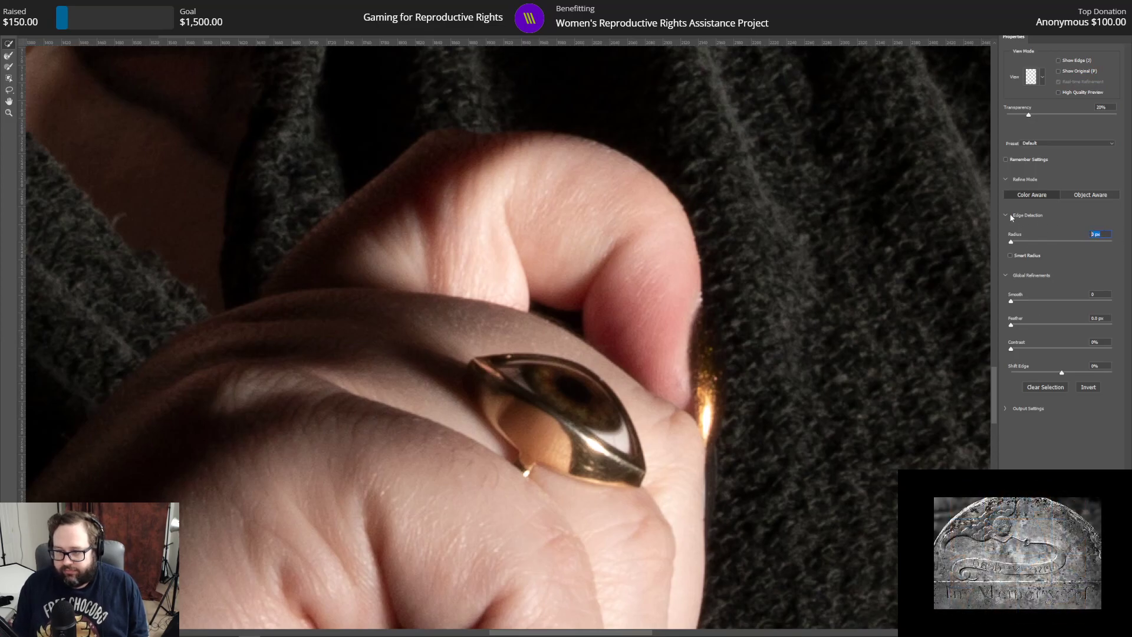
pyautogui.write('3')
pyautogui.press('Tab')
pyautogui.write('3')
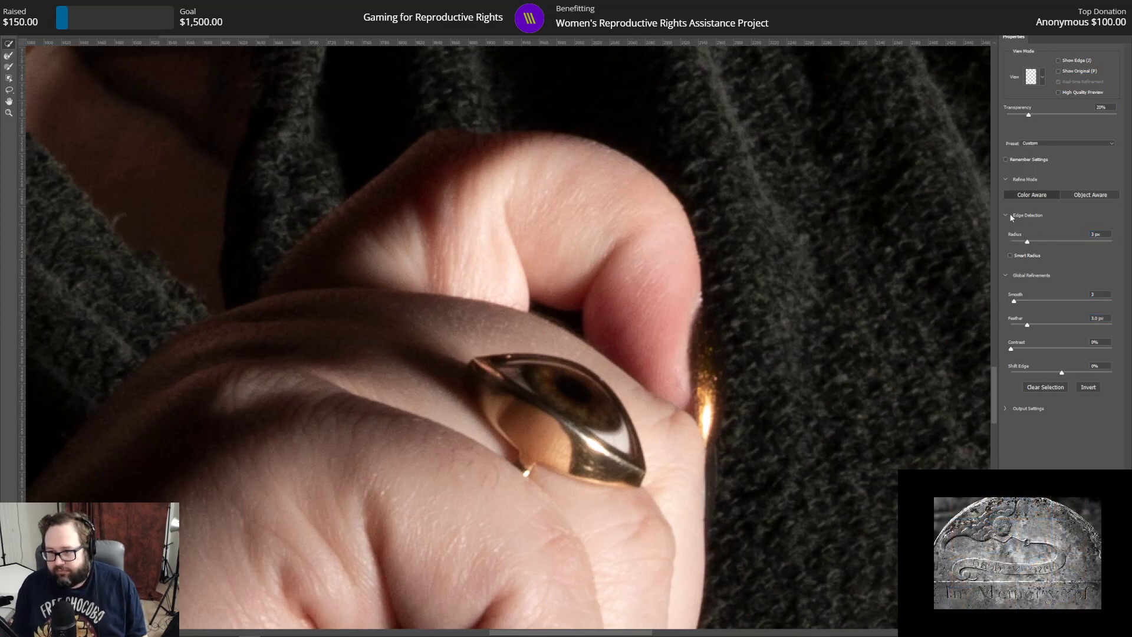
pyautogui.press('Return')
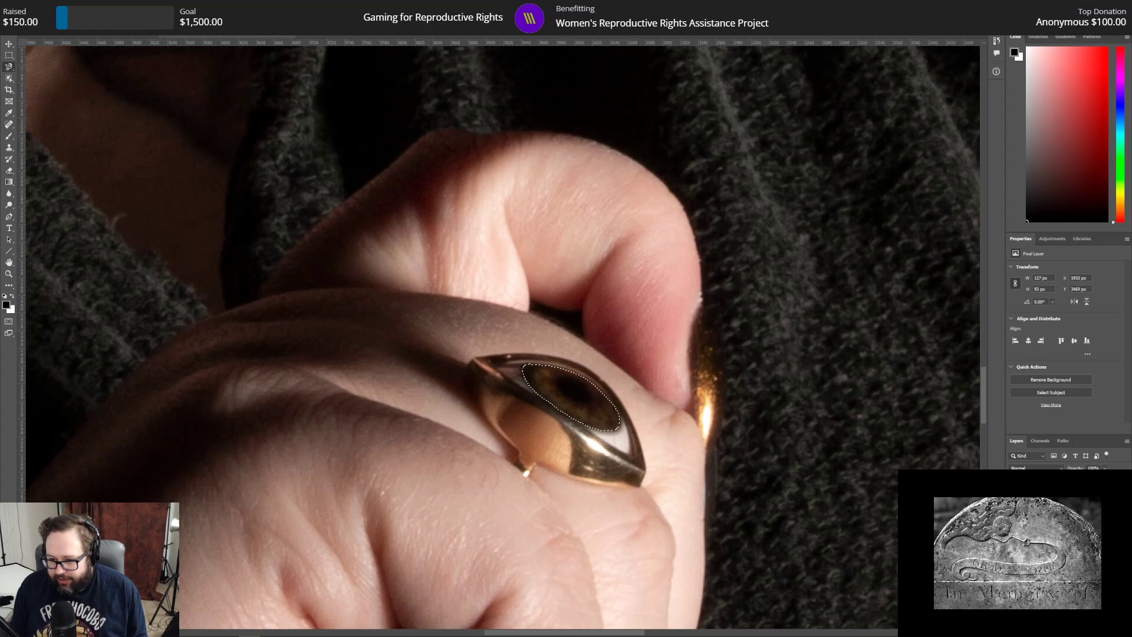
pyautogui.rightClick(567, 395)
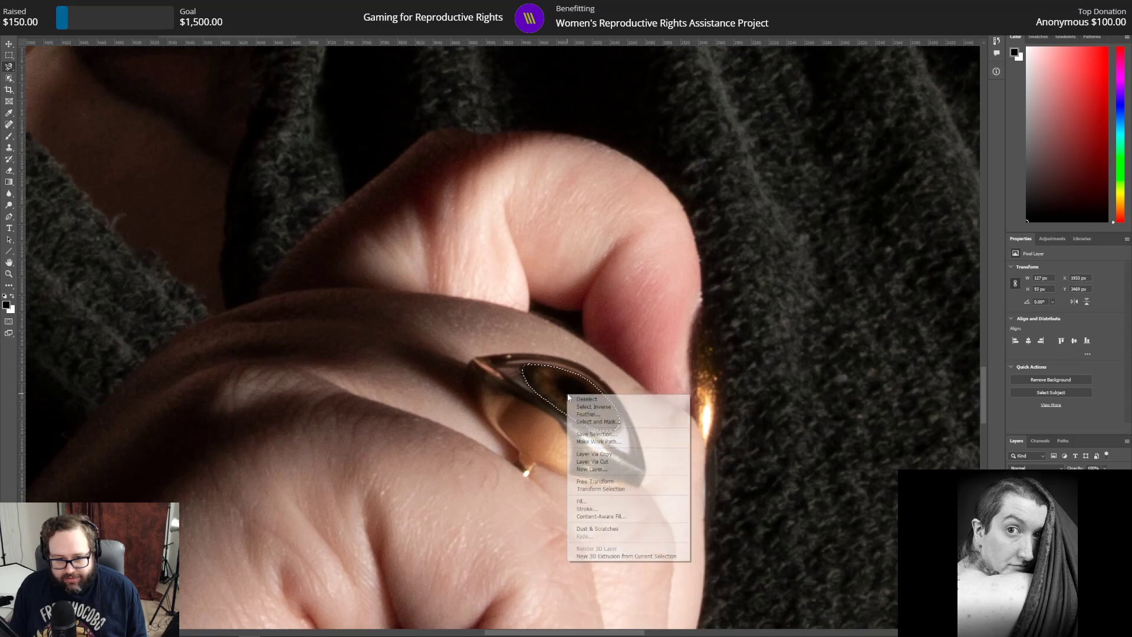
pyautogui.click(629, 455)
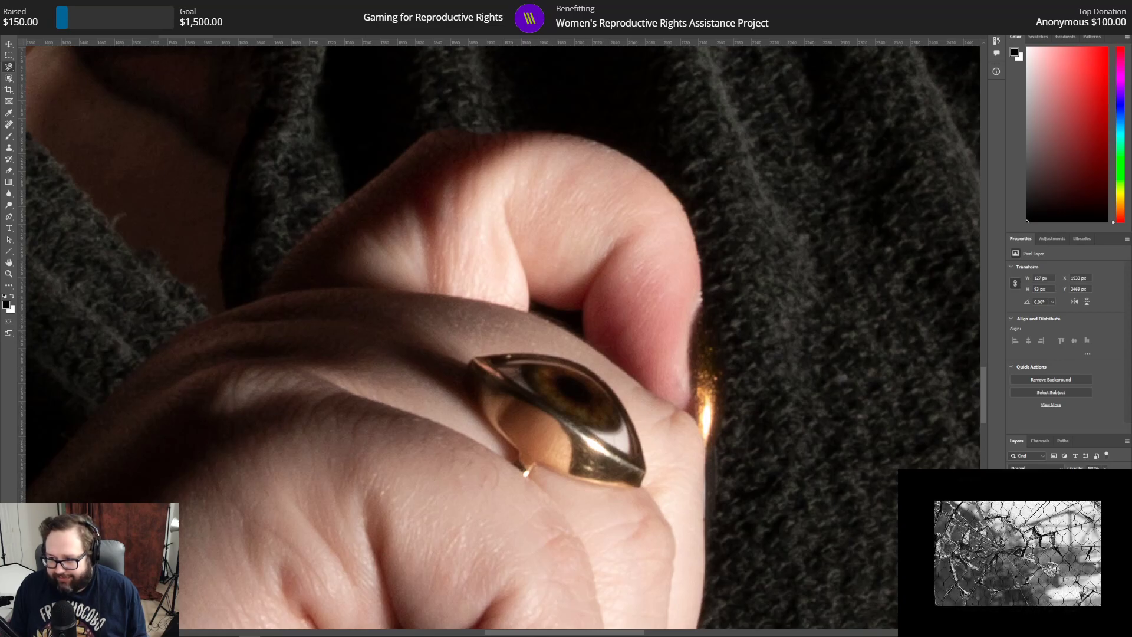
# Step: Brighten the iris copy on the ring with a clipped Curves adjustment, raising the shadow-side curve point to output 157
pyautogui.click(1052, 239)
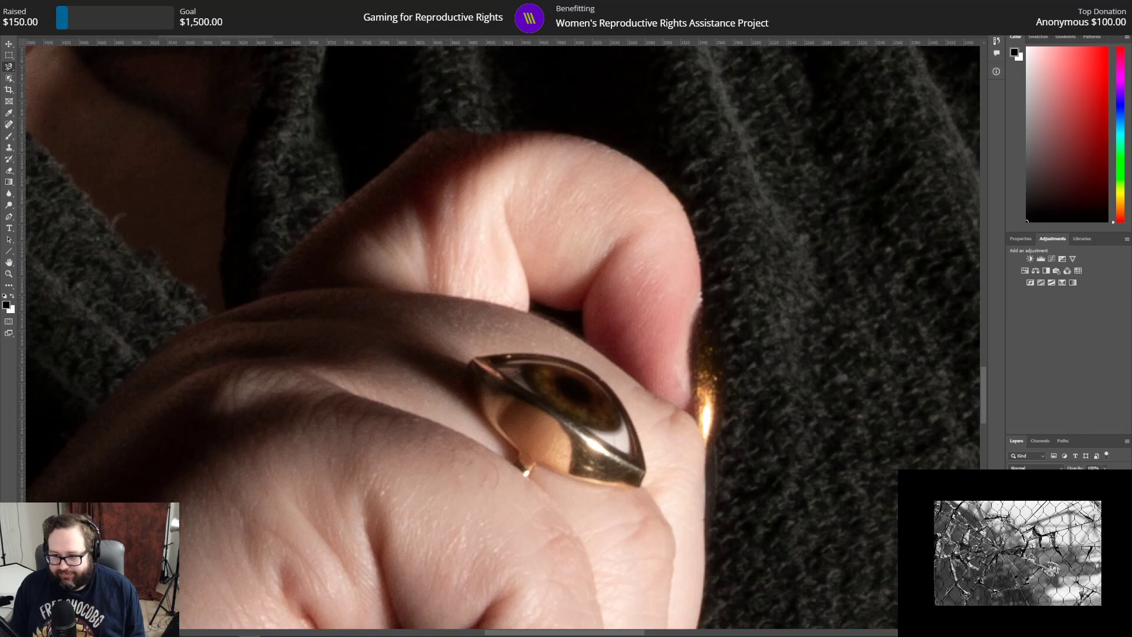
pyautogui.click(1052, 260)
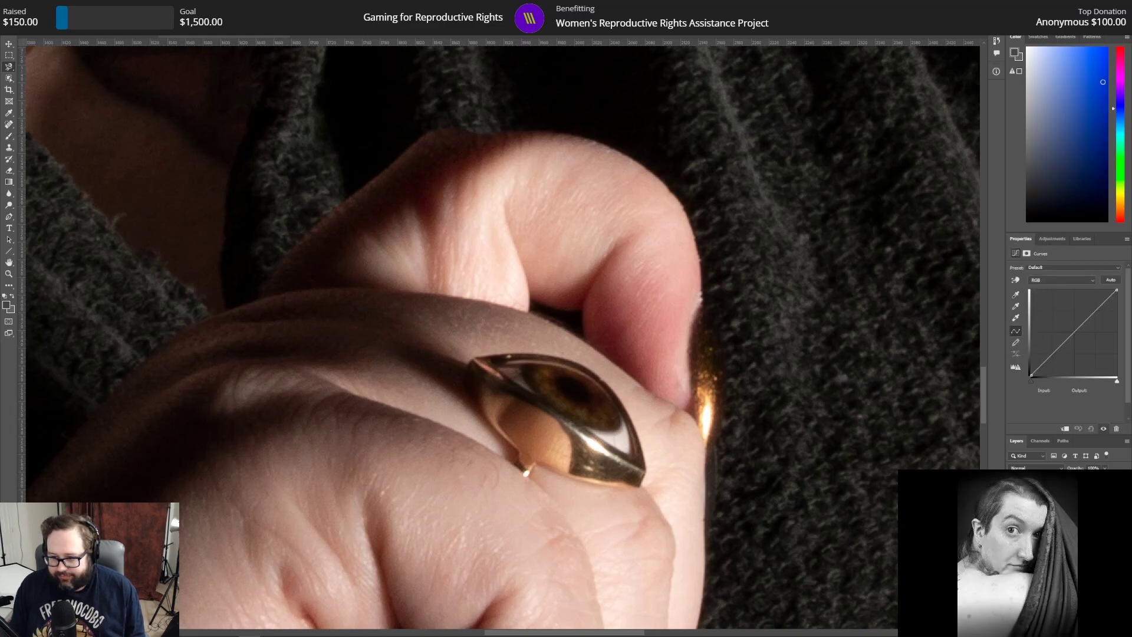
pyautogui.moveTo(1051, 355); pyautogui.dragTo(1052, 322)
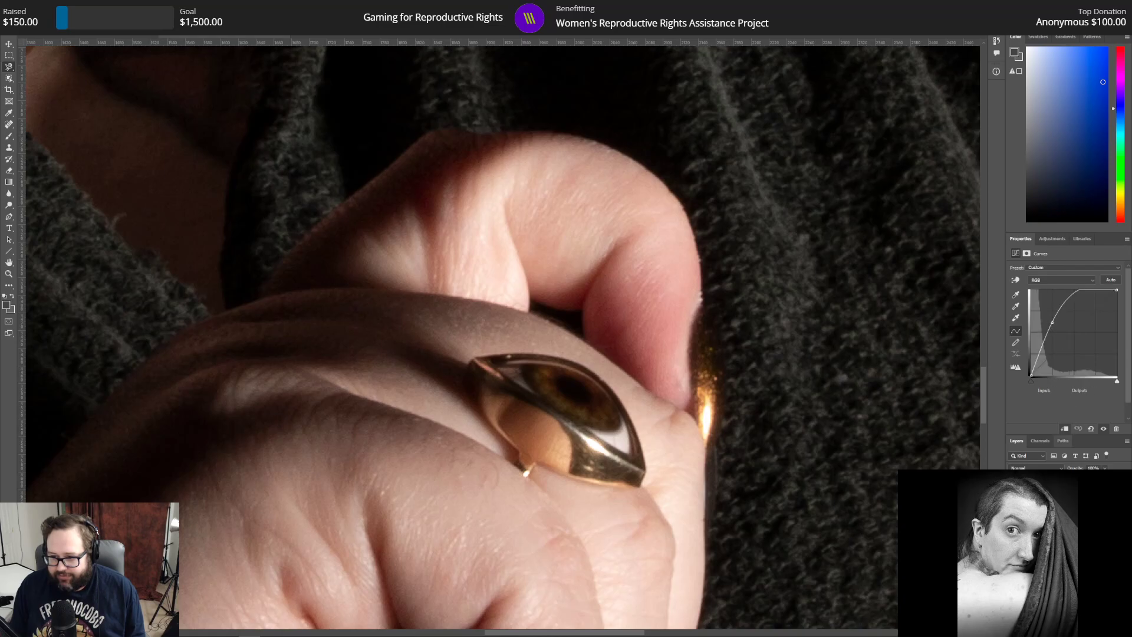
pyautogui.click(1063, 501)
pyautogui.moveTo(1079, 328); pyautogui.dragTo(1071, 342)
pyautogui.hotkey('ctrl', 'z')
pyautogui.write('157')
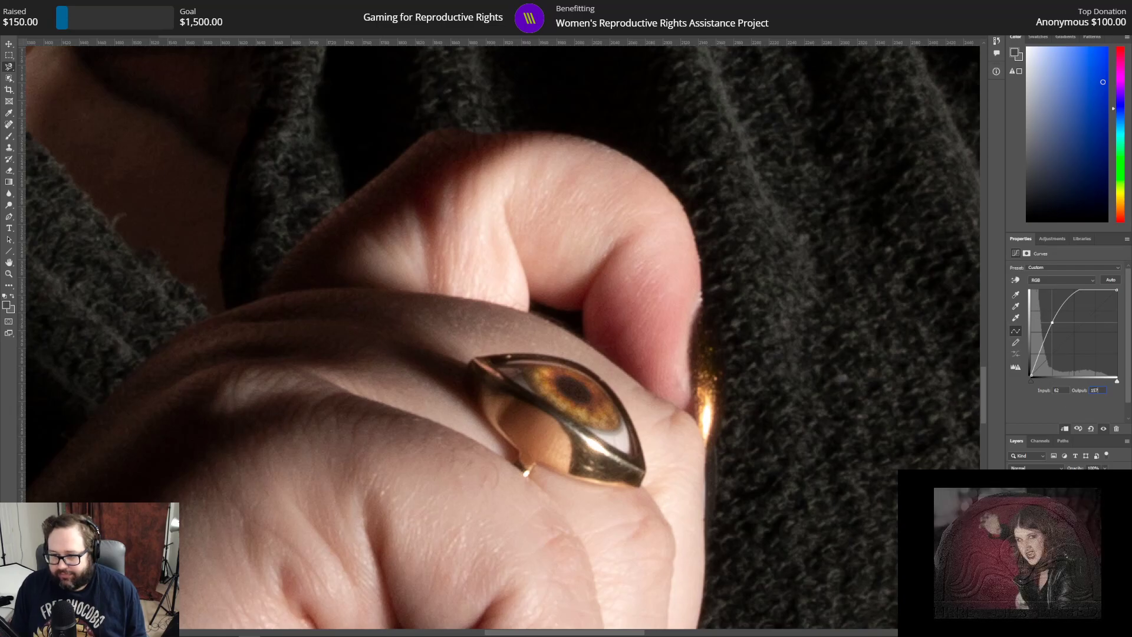
pyautogui.click(1061, 519)
pyautogui.click(1062, 507)
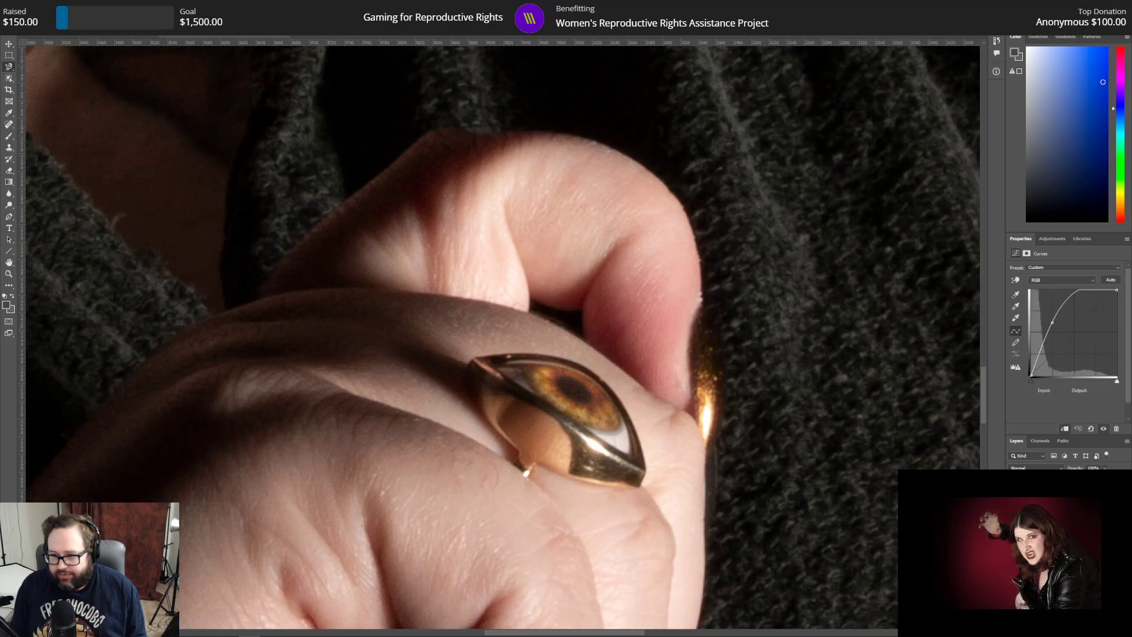
# Step: Turn the ring iris green with a Hue/Saturation adjustment clipped to it, setting hue to +55 and lightness to -37
pyautogui.click(1043, 442)
pyautogui.click(1017, 440)
pyautogui.click(1052, 238)
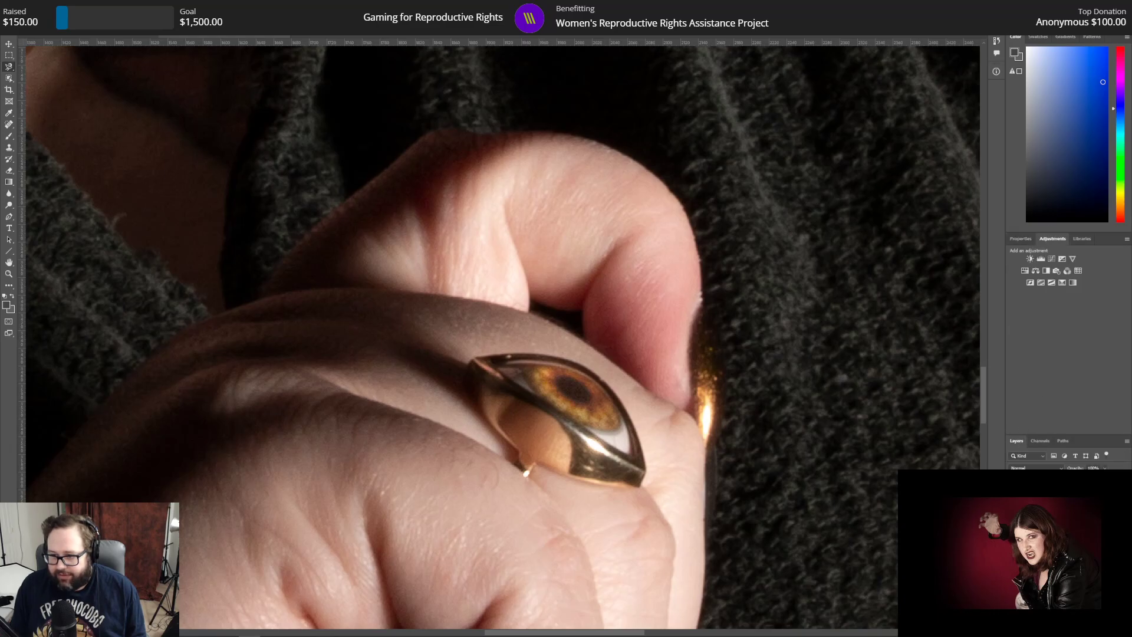
pyautogui.click(1025, 271)
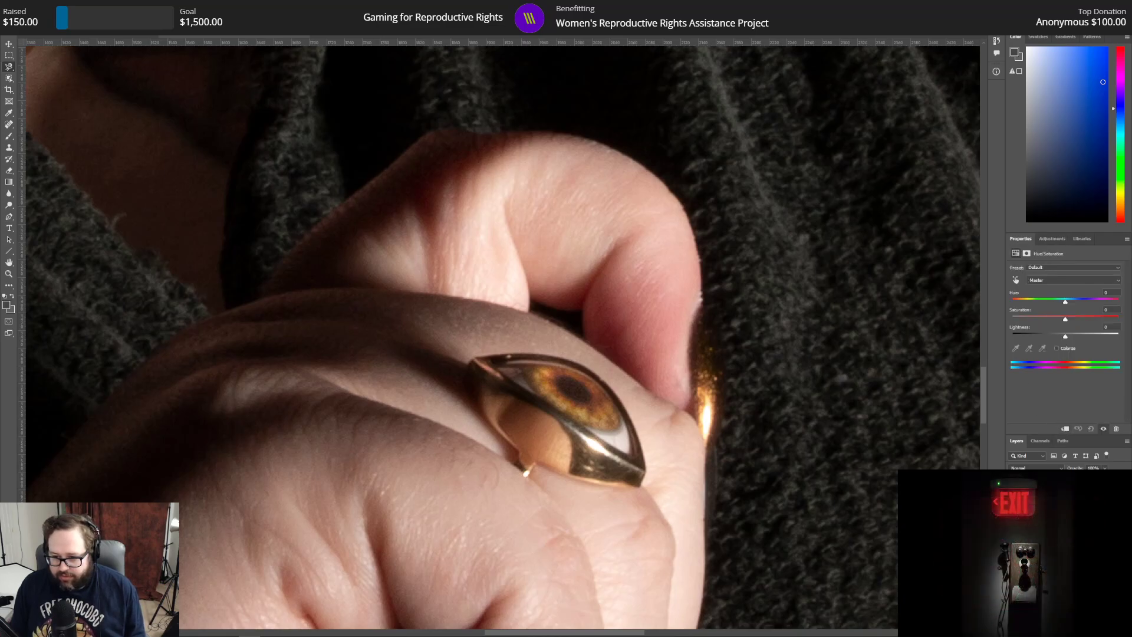
pyautogui.moveTo(1110, 293); pyautogui.dragTo(1090, 292)
pyautogui.write('55')
pyautogui.write('-37')
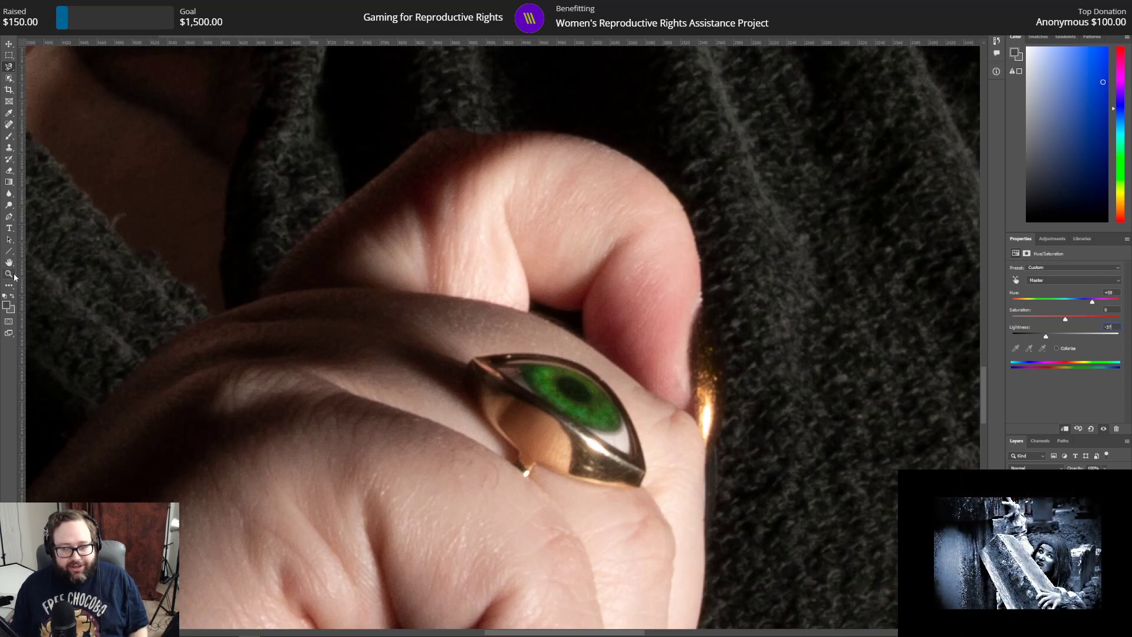
# Step: Dab over the ring eye's pupil with the Brush tool and save the document with the whole portrait in view
pyautogui.click(9, 136)
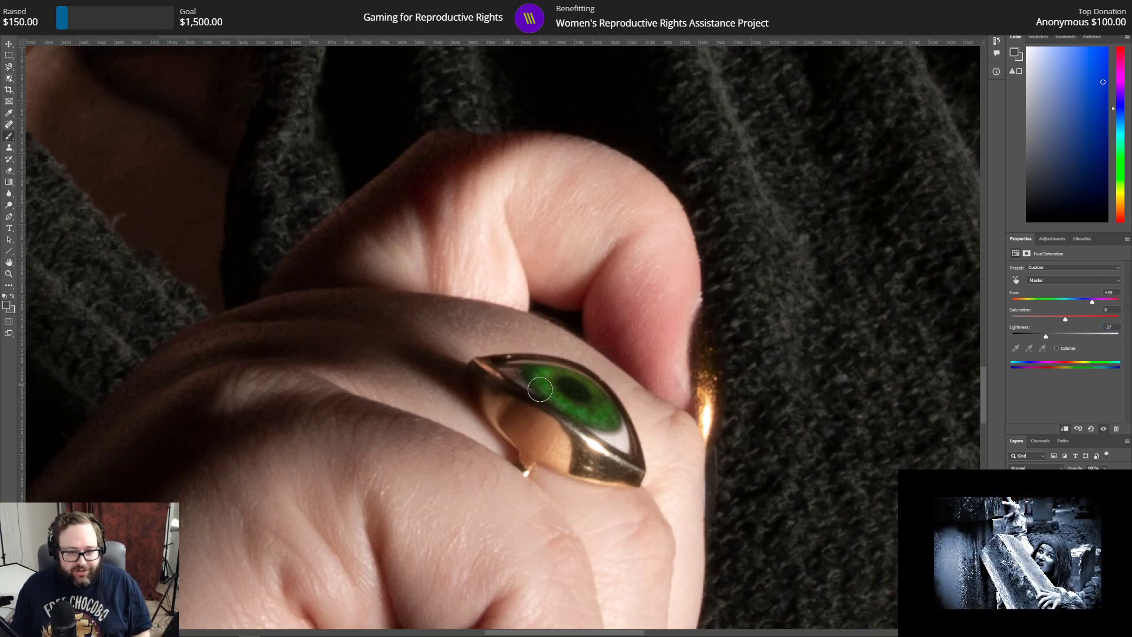
pyautogui.click(572, 387)
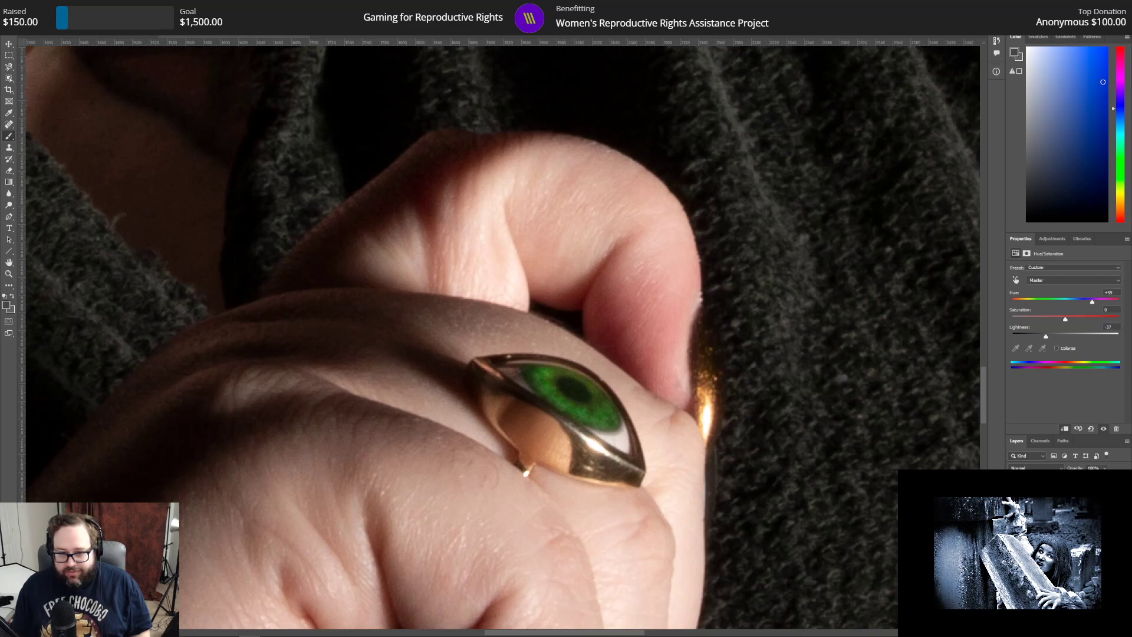
pyautogui.click(9, 274)
pyautogui.hotkey('ctrl', '0')
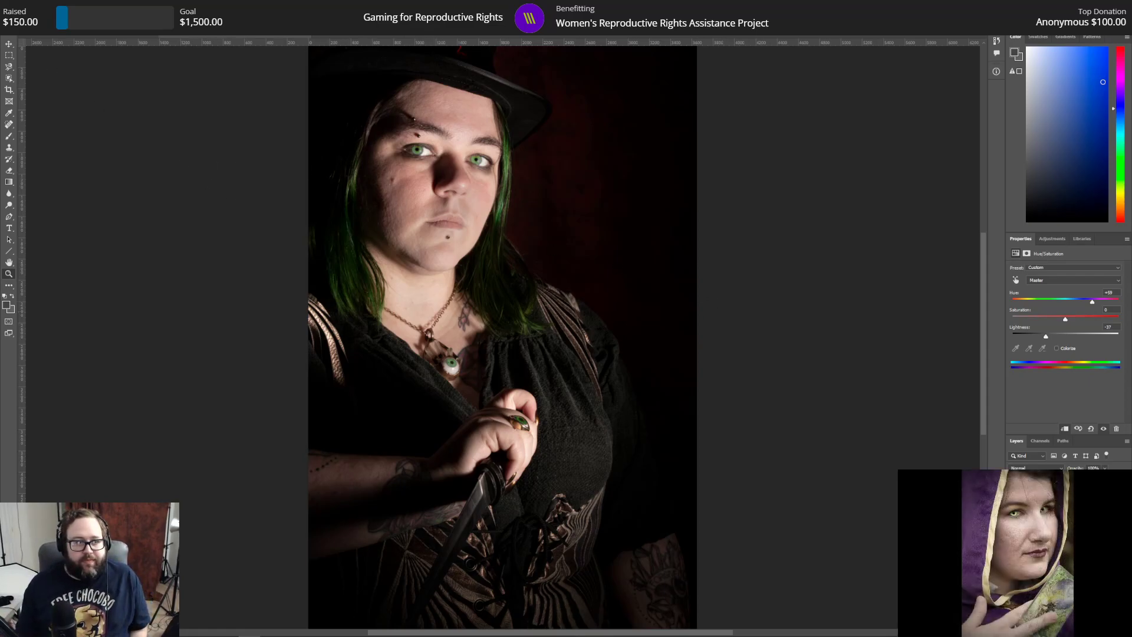
pyautogui.click(19, 6)
pyautogui.click(40, 104)
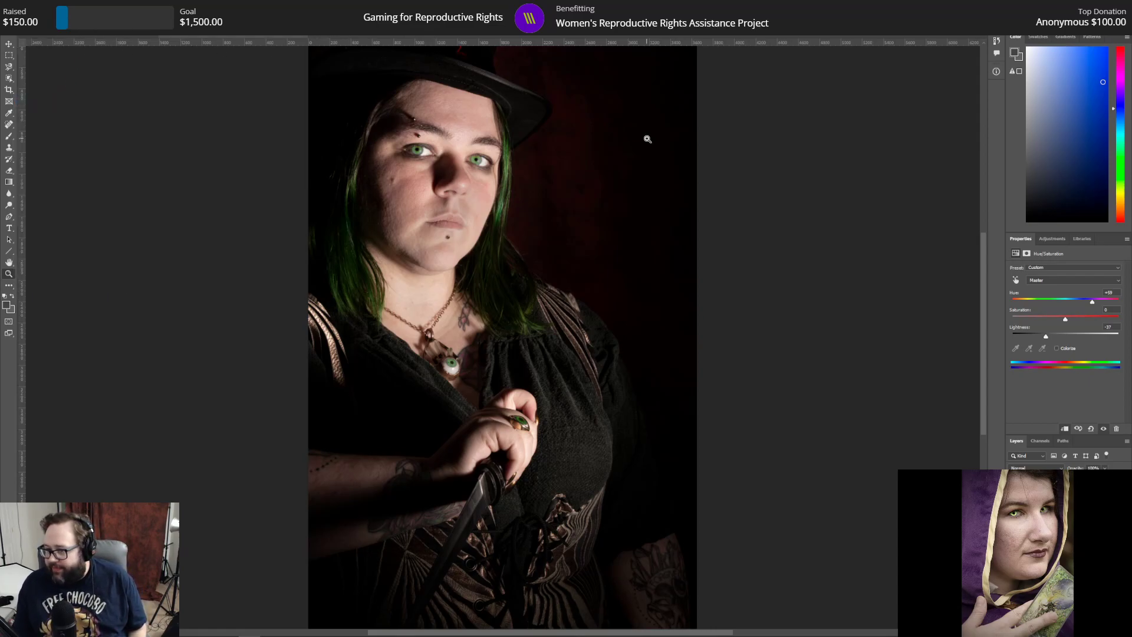
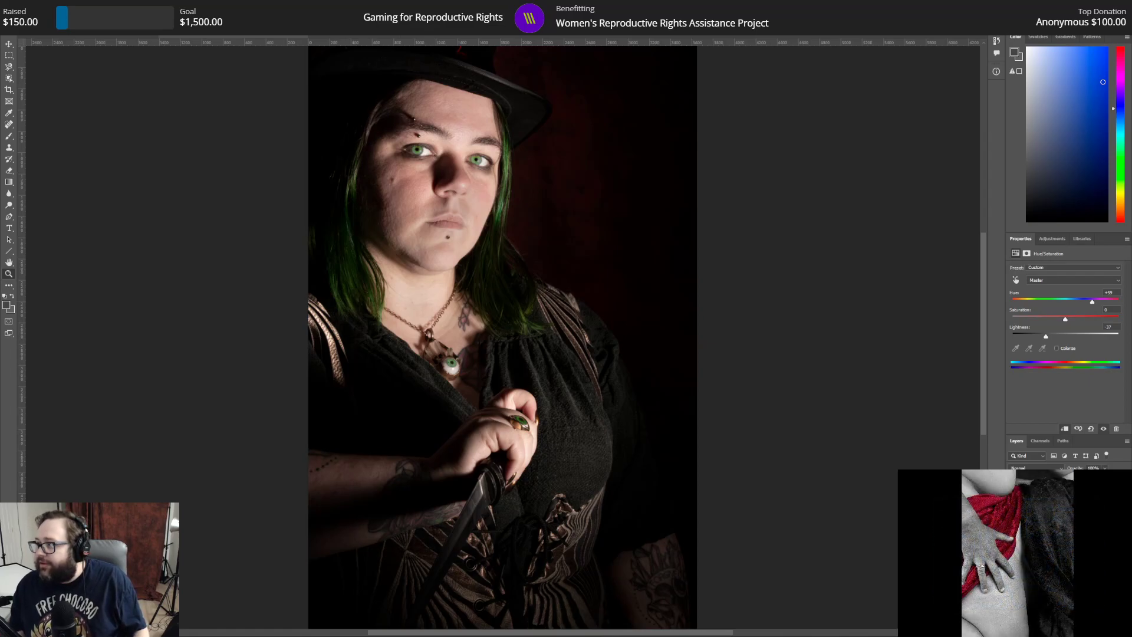
# Step: Switch to Bridge, enlarge the preview area for the Flea Market Negs folder and preview img023.tif
pyautogui.moveTo(1131, 127); pyautogui.dragTo(273, 0)
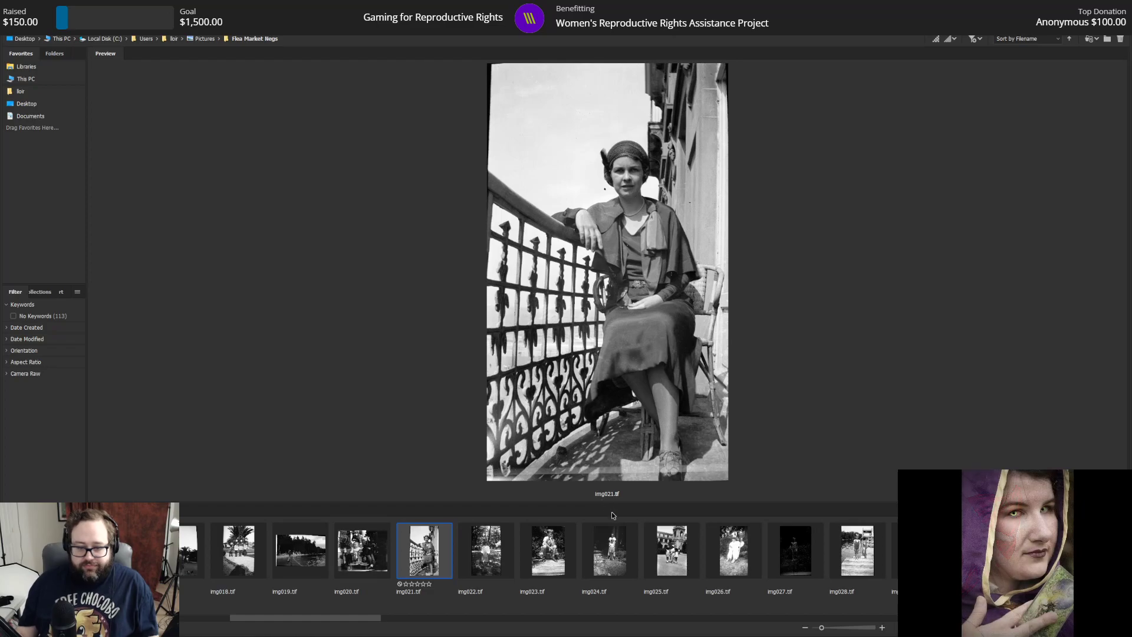
pyautogui.moveTo(612, 502); pyautogui.dragTo(621, 518)
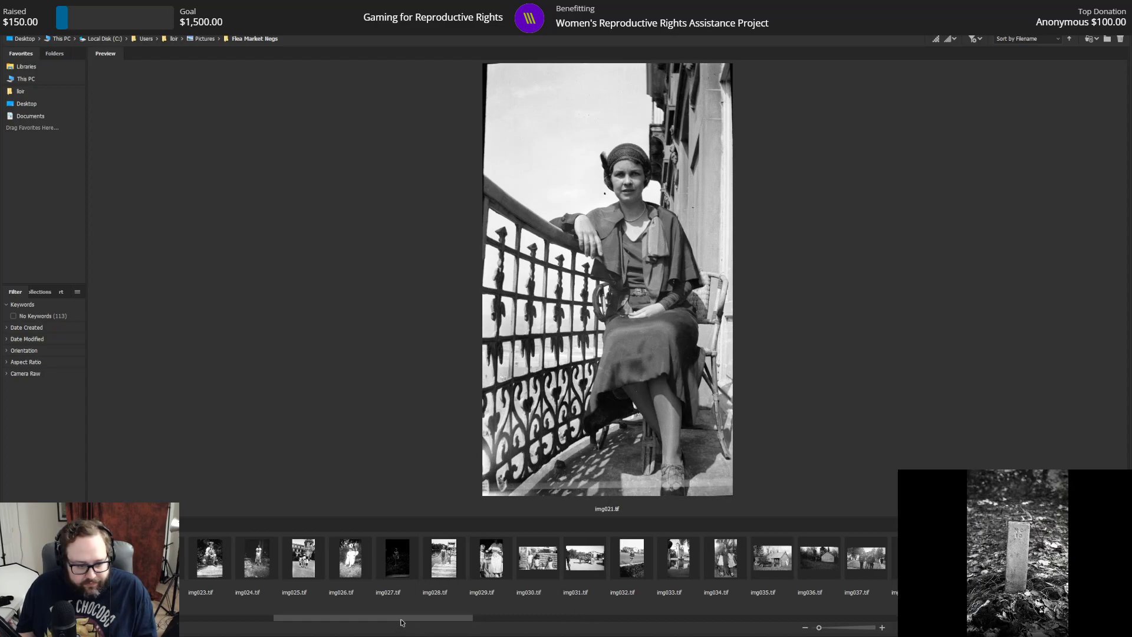
pyautogui.moveTo(389, 622); pyautogui.dragTo(362, 621)
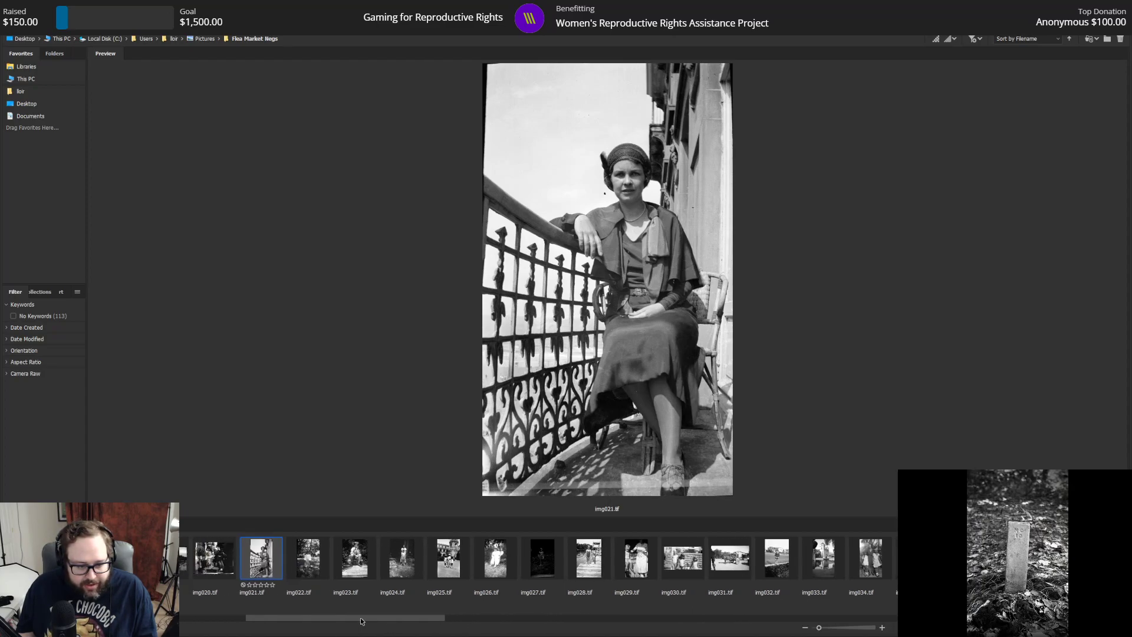
pyautogui.click(363, 564)
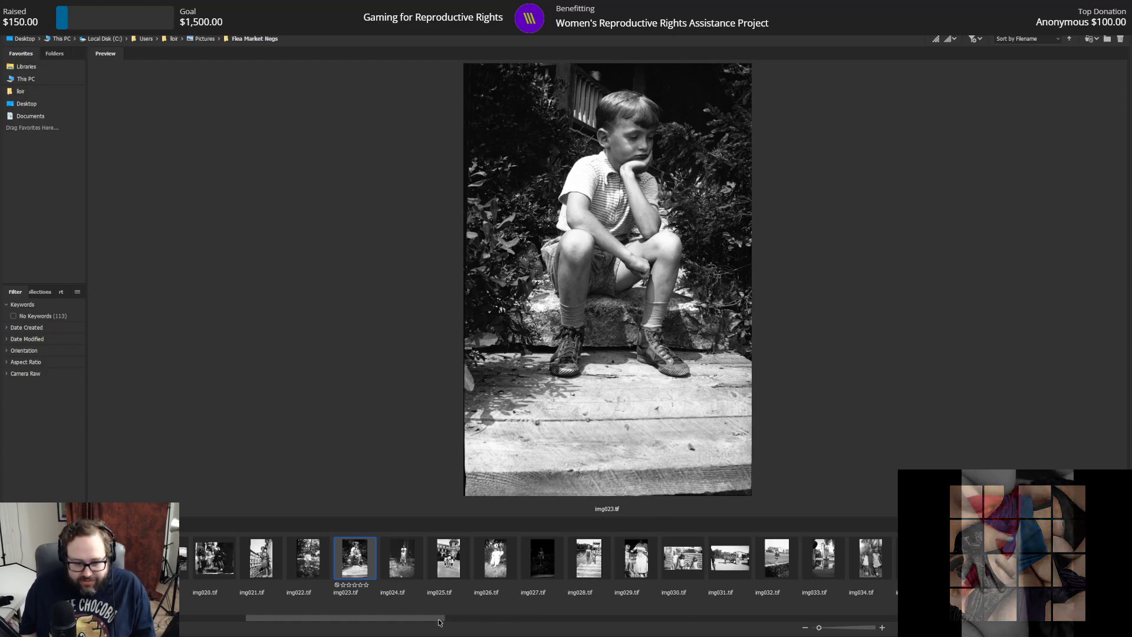
# Step: Open img001.tif from the Flea Market Negs folder in Photoshop and examine the small boxes the children are carrying
pyautogui.moveTo(415, 620); pyautogui.dragTo(328, 622)
pyautogui.moveTo(308, 622); pyautogui.dragTo(248, 627)
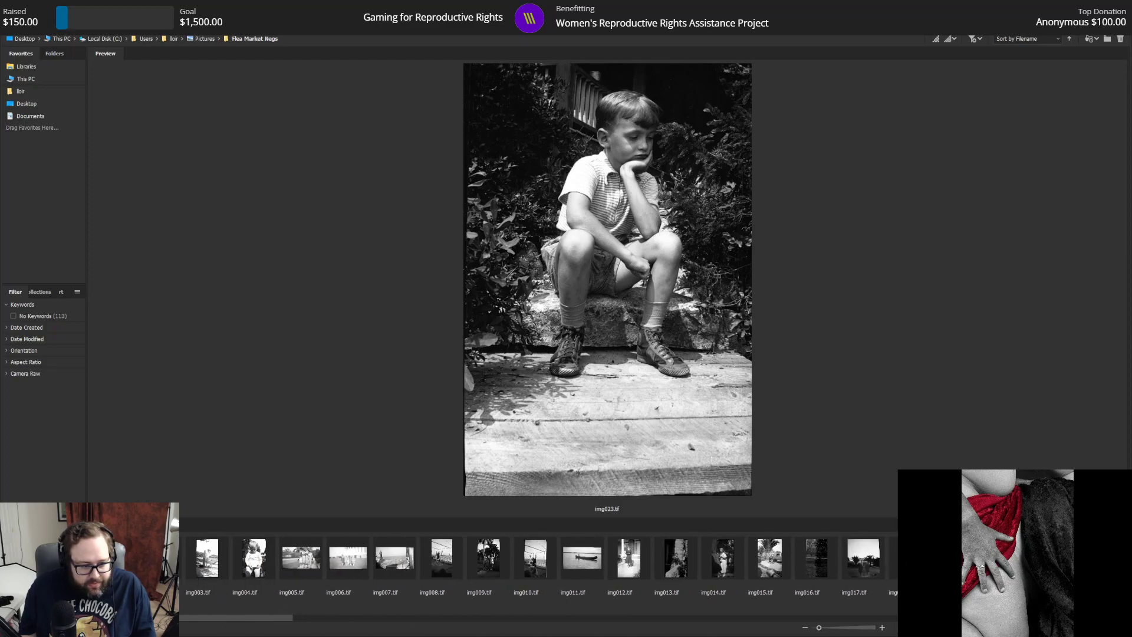
pyautogui.click(113, 558)
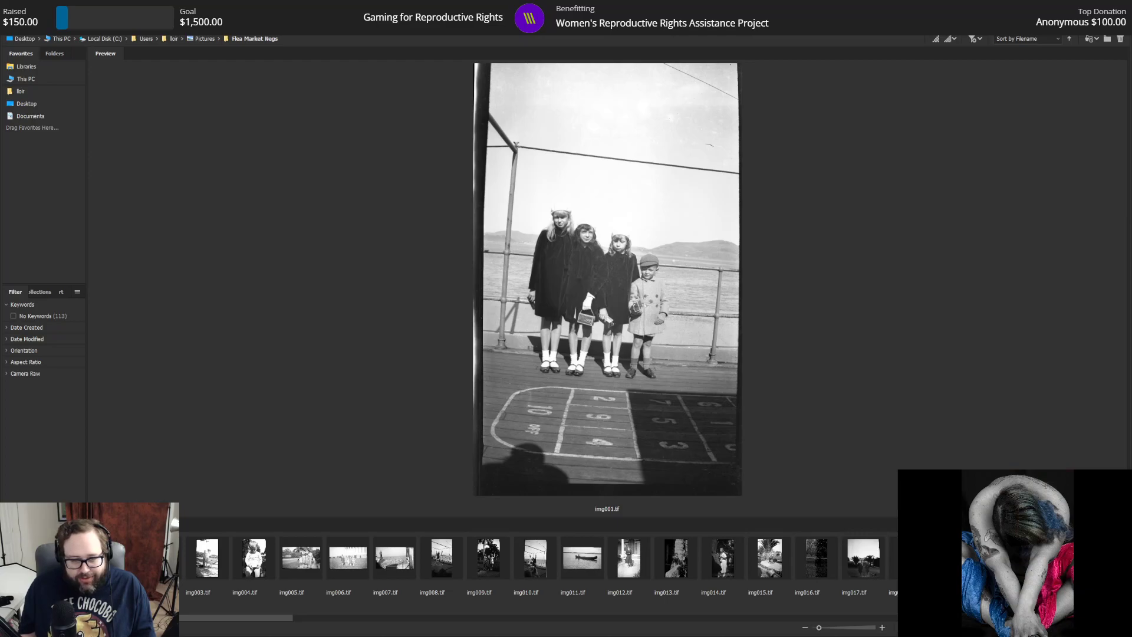
pyautogui.doubleClick(112, 558)
pyautogui.click(508, 389)
pyautogui.moveTo(509, 390); pyautogui.dragTo(509, 395)
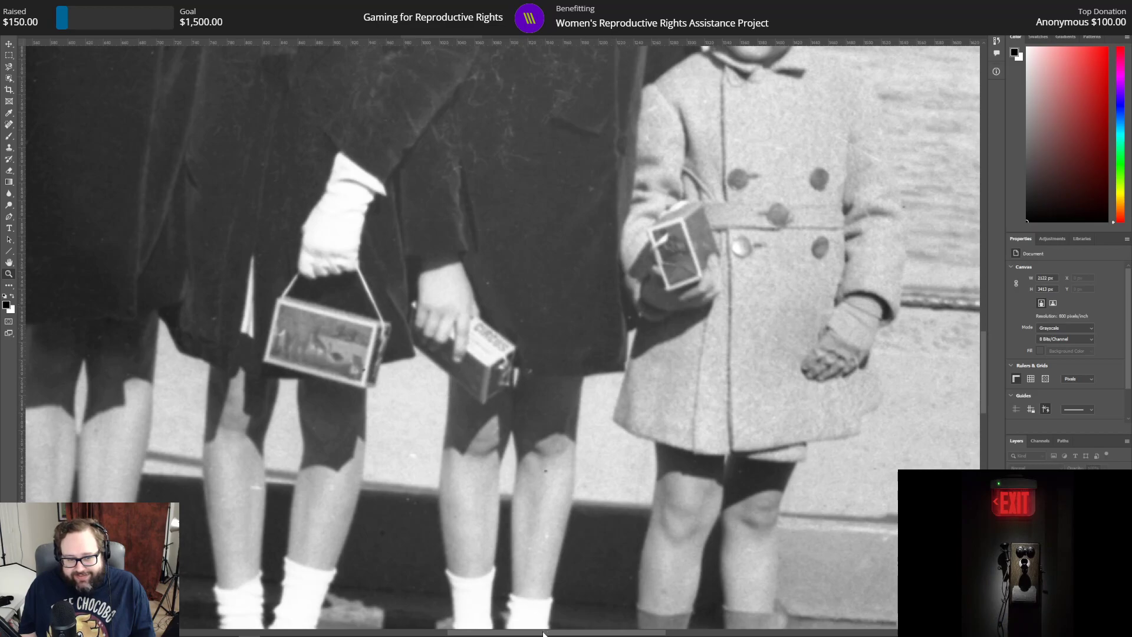
pyautogui.moveTo(543, 633)
pyautogui.mouseDown()
pyautogui.moveTo(478, 634)
pyautogui.moveTo(563, 635)
pyautogui.mouseUp()
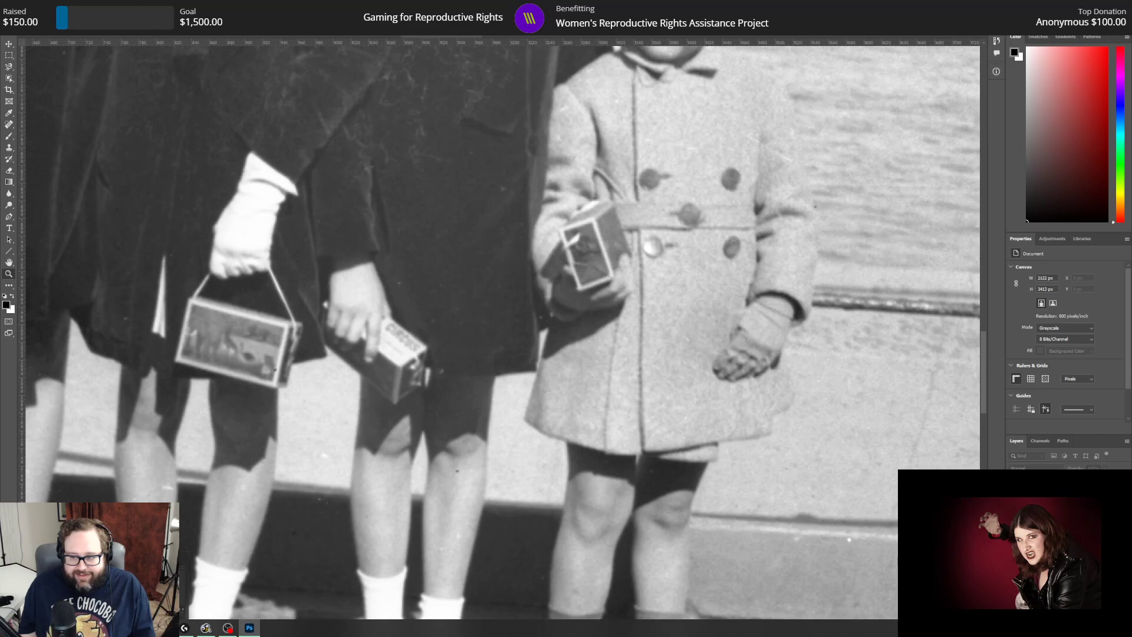
# Step: Return to Bridge and preview the scans img025.tif and img028.tif
pyautogui.click(140, 628)
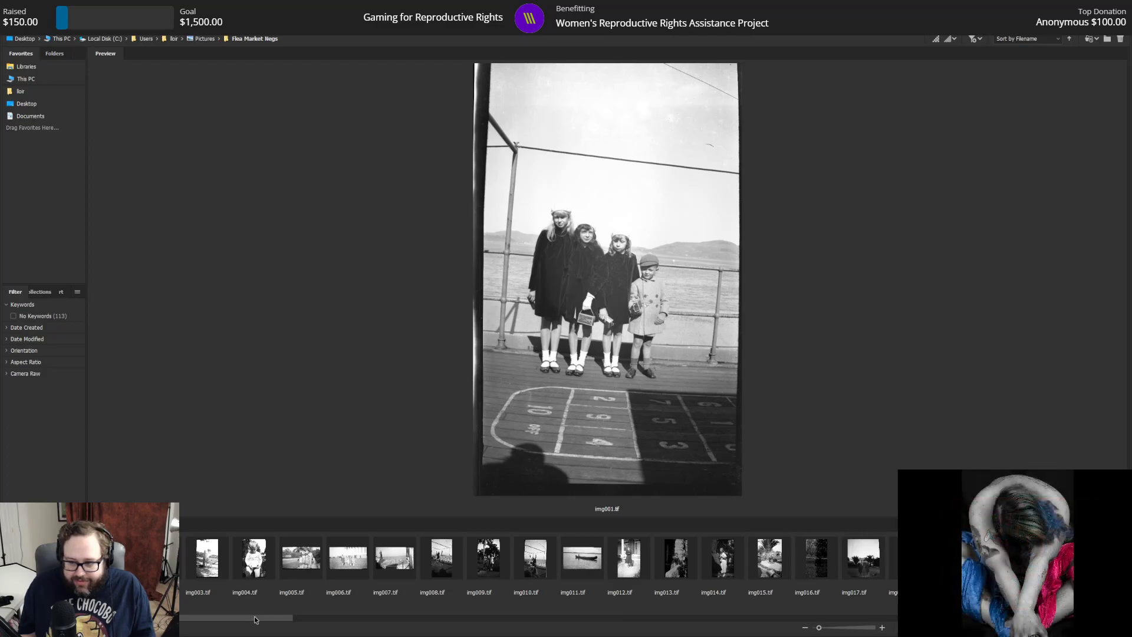
pyautogui.moveTo(255, 619); pyautogui.dragTo(376, 618)
pyautogui.click(613, 567)
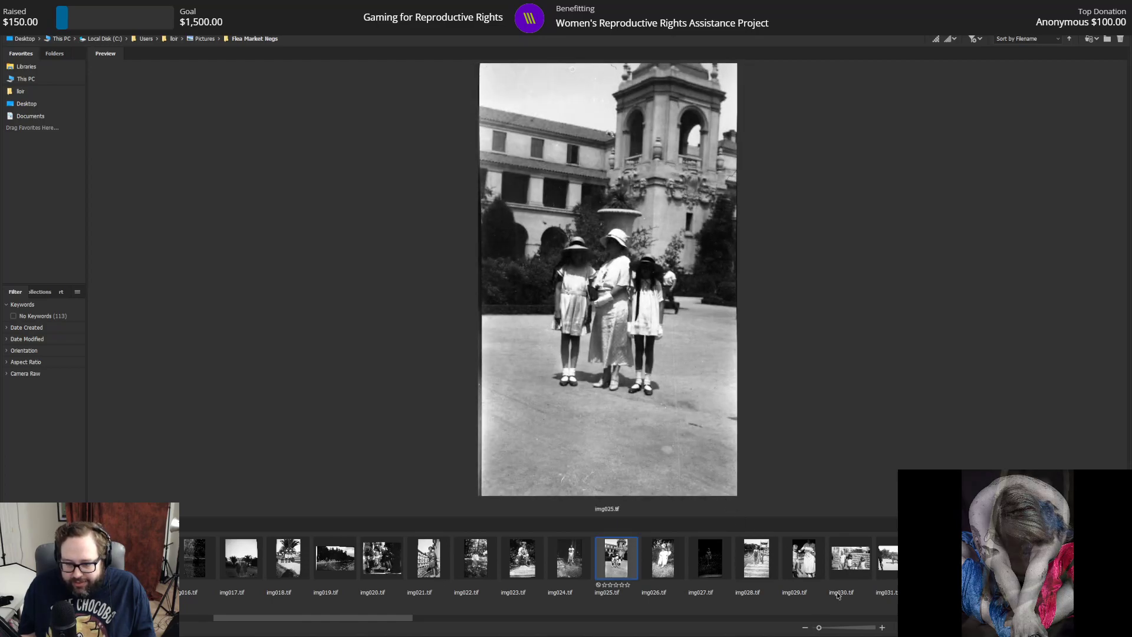
pyautogui.click(757, 562)
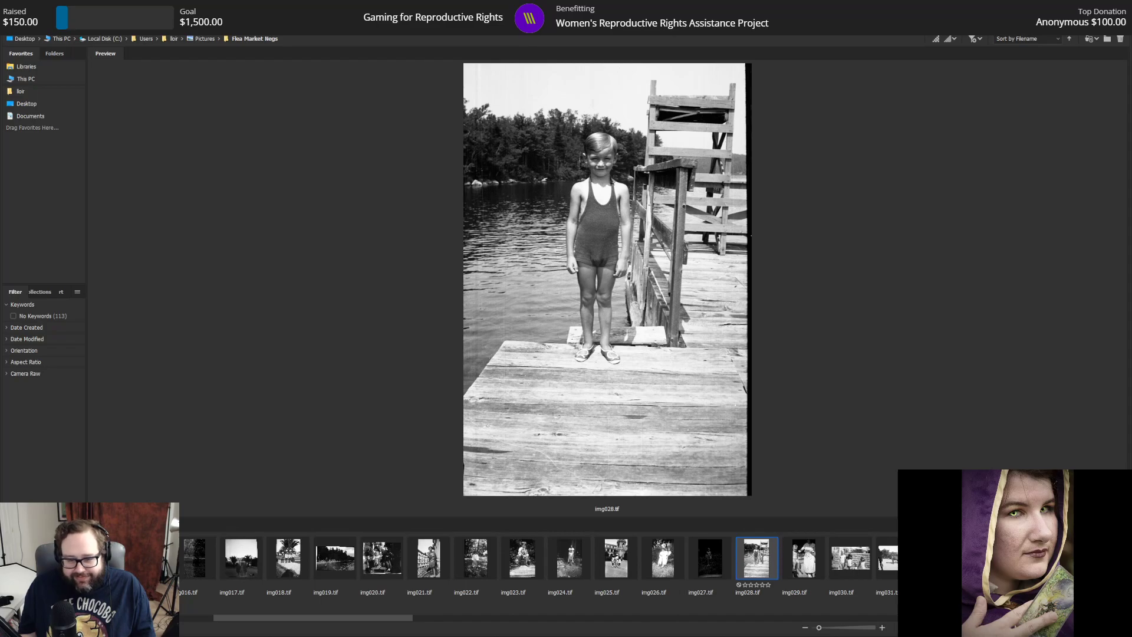
# Step: Look through the thumbnails of the scans that follow img028.tif, past img047.tif
pyautogui.scroll(-2, 757, 566)
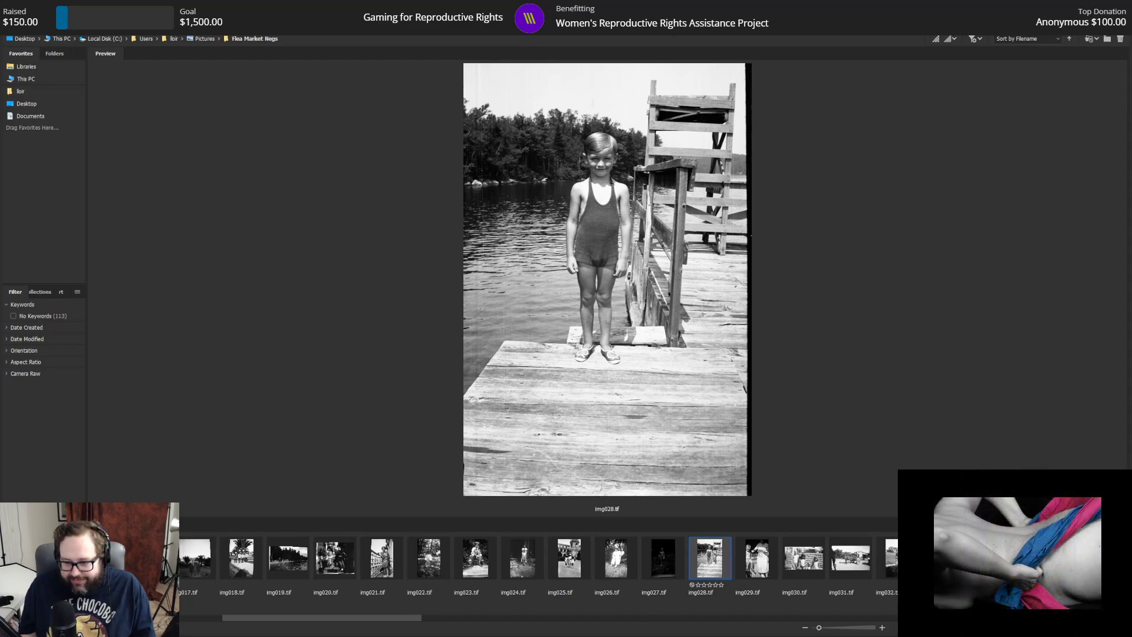
pyautogui.scroll(-1, 538, 563)
pyautogui.scroll(-4, 538, 563)
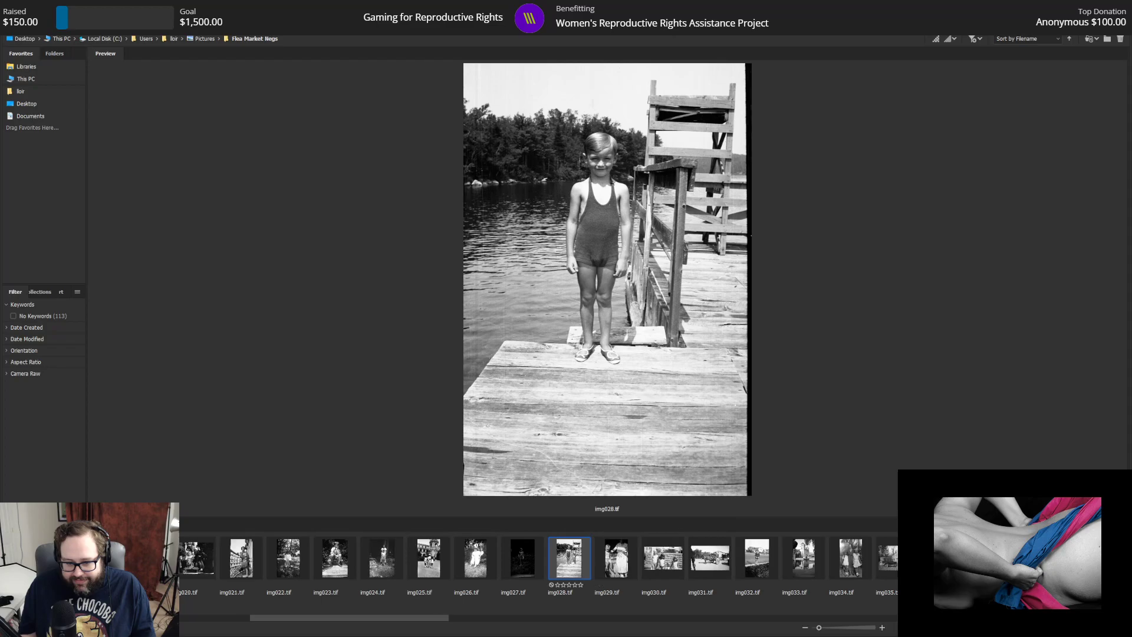
pyautogui.scroll(-1, 538, 563)
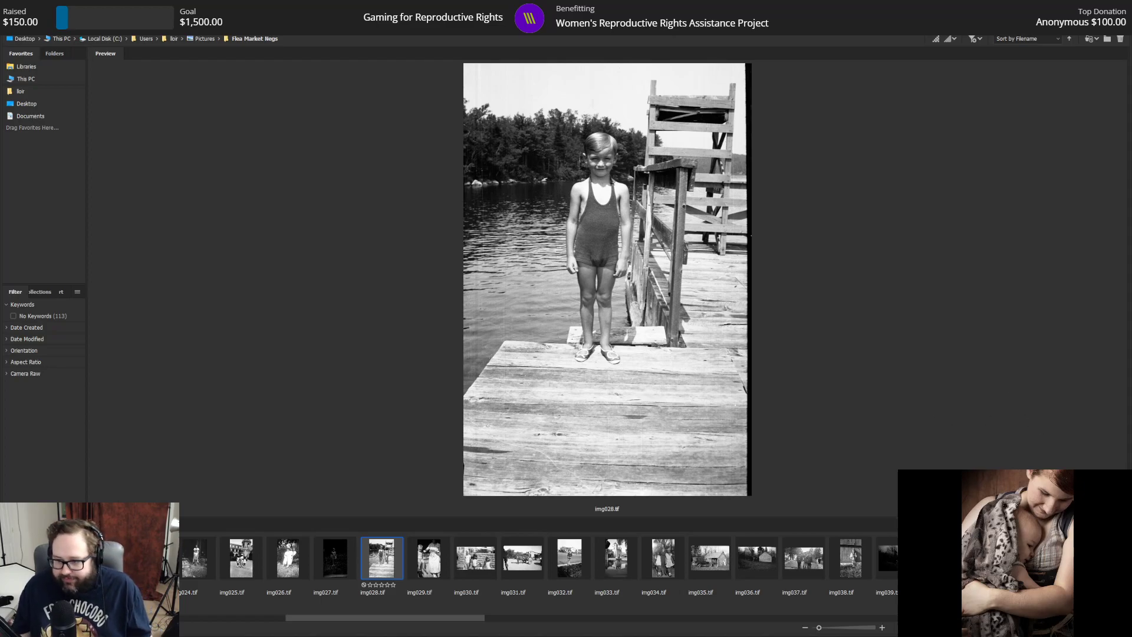
pyautogui.scroll(-4, 538, 560)
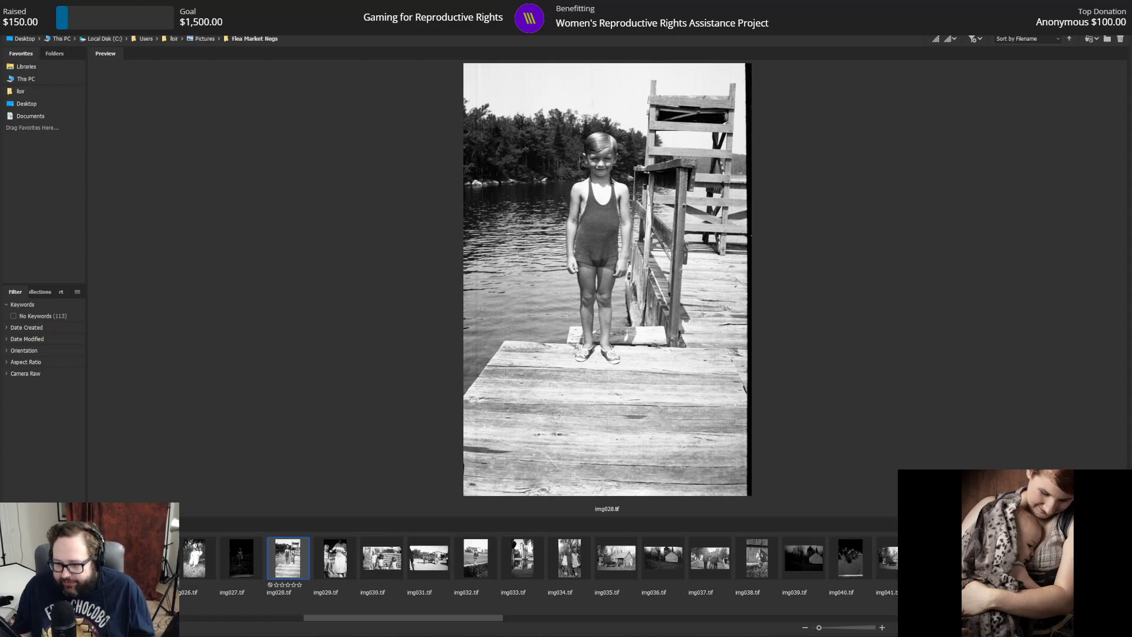
pyautogui.scroll(-4, 538, 561)
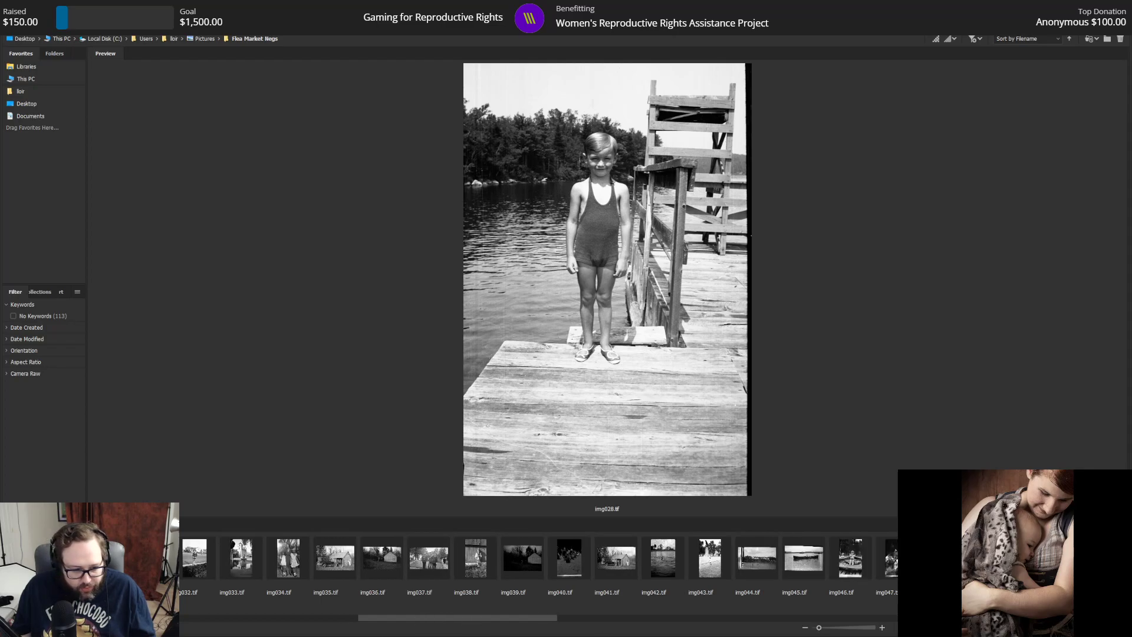
pyautogui.scroll(-4, 521, 621)
# Step: Preview img018.tif, img035.tif and img031.tif in turn, and bring the thumbnails from img036.tif to img049.tif into view
pyautogui.moveTo(521, 620); pyautogui.dragTo(363, 611)
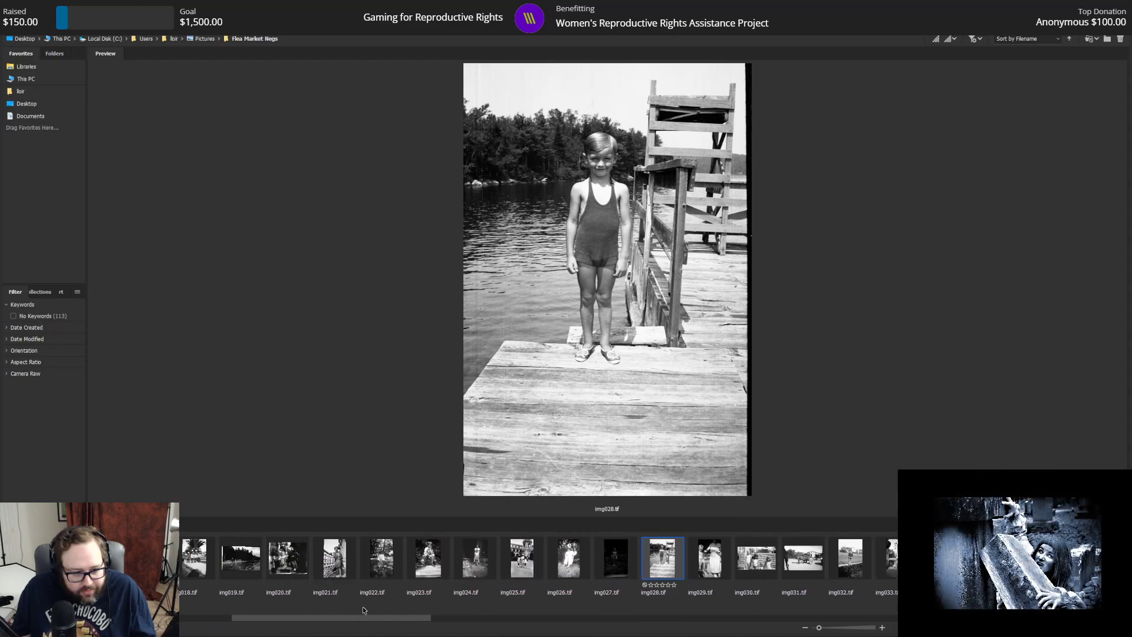
pyautogui.click(191, 556)
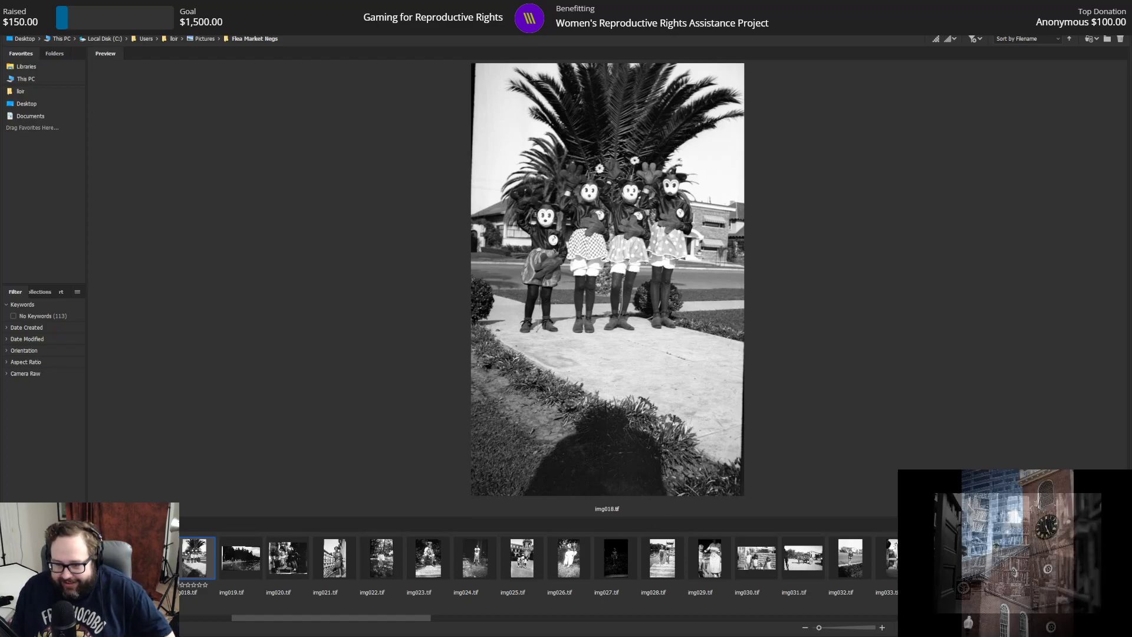
pyautogui.click(990, 557)
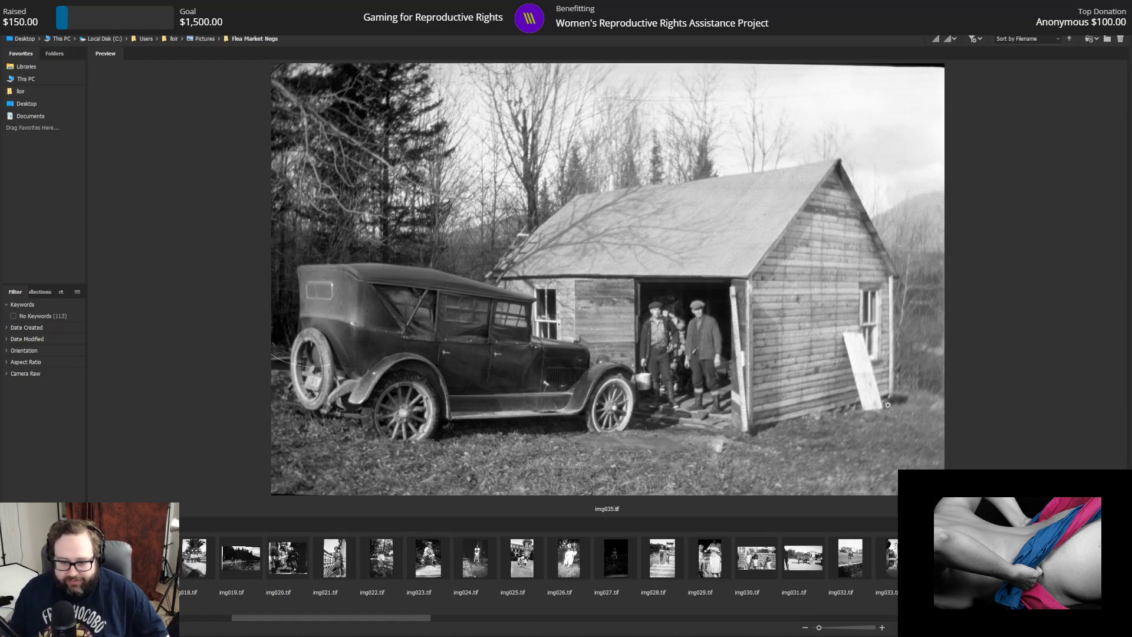
pyautogui.click(814, 570)
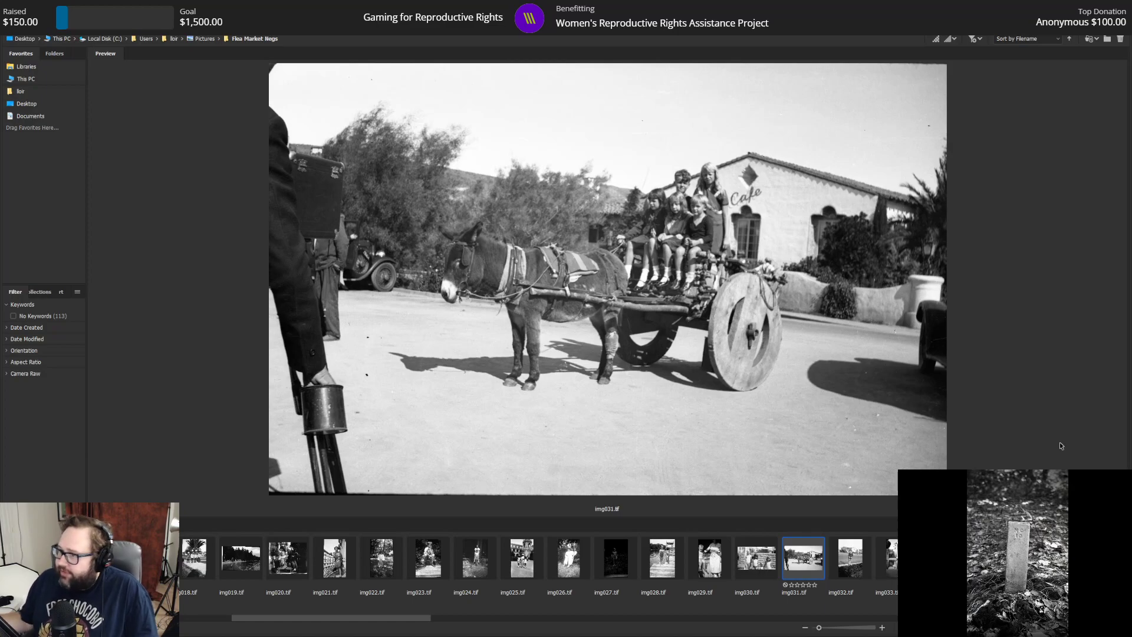
pyautogui.moveTo(1050, 635)
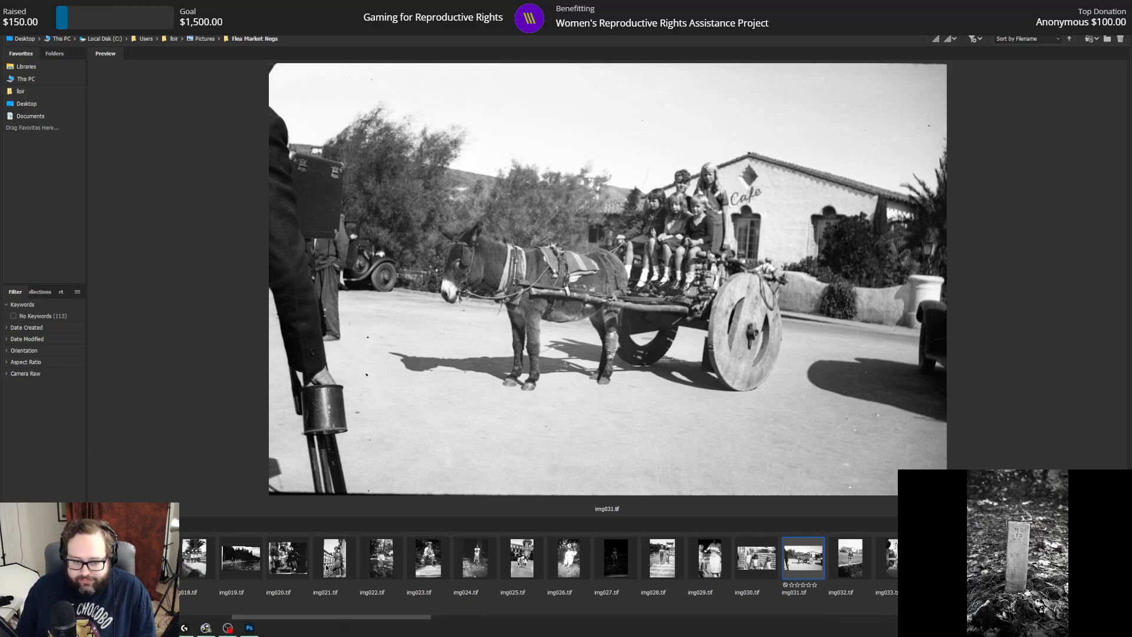
pyautogui.moveTo(396, 619); pyautogui.dragTo(551, 619)
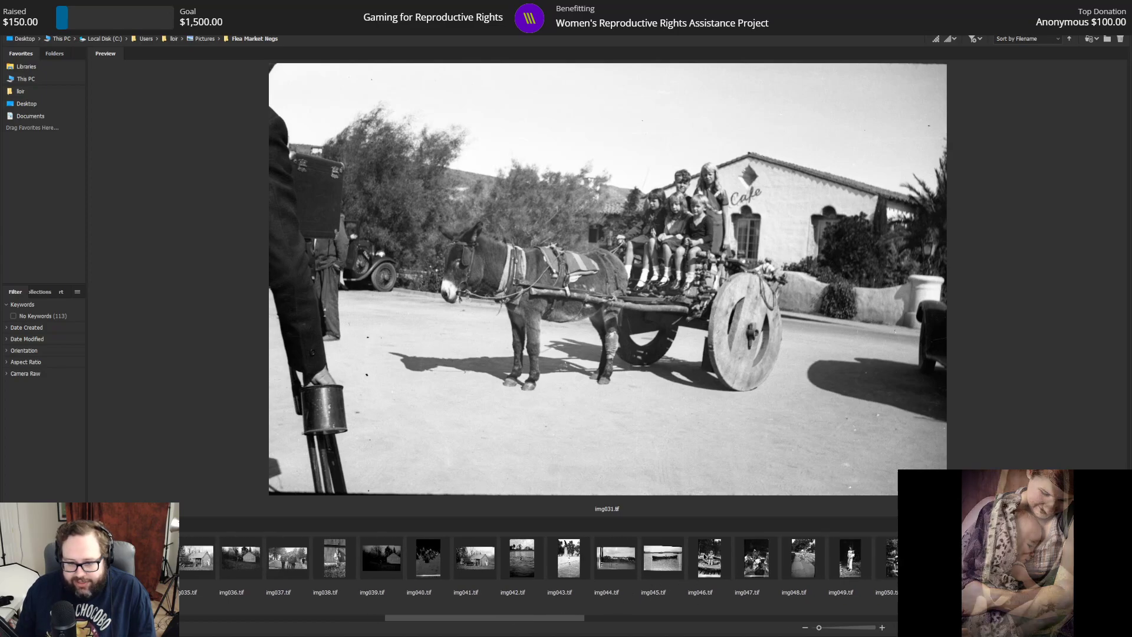
# Step: Preview img046.tif, look through the thumbnails that follow up to img075.tif, and preview img073.tif
pyautogui.click(707, 556)
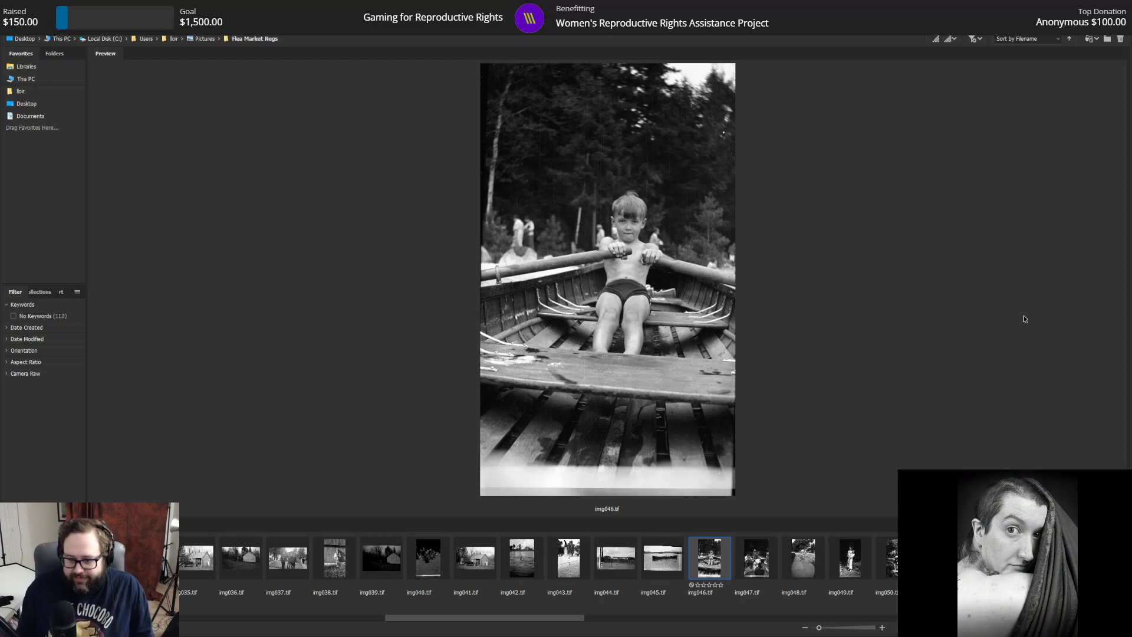
pyautogui.scroll(-5, 538, 566)
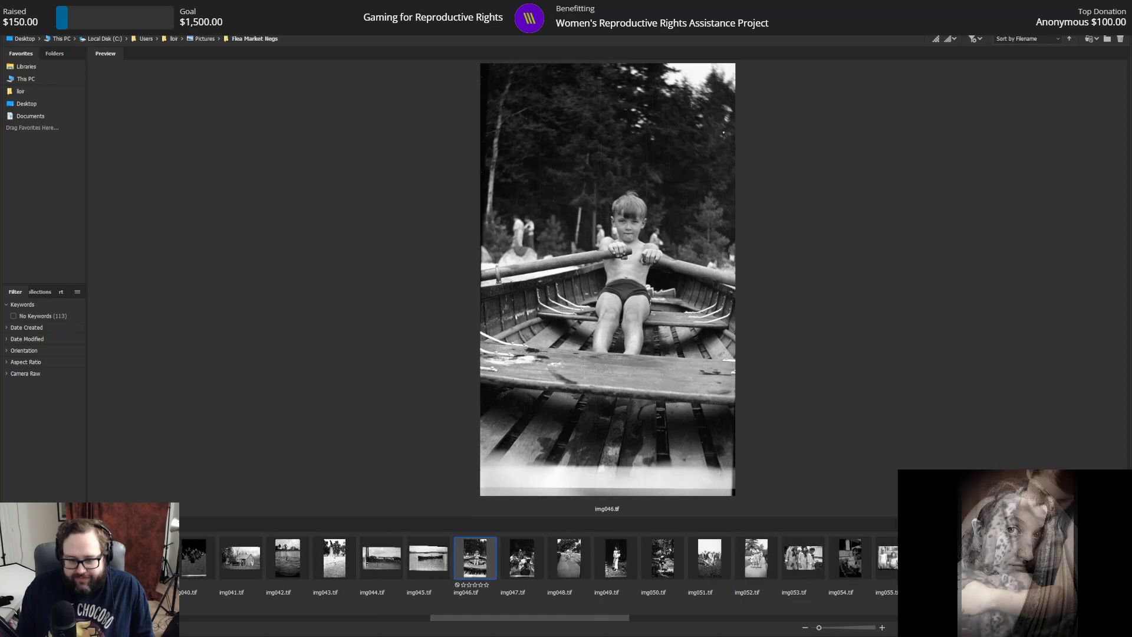
pyautogui.scroll(-1, 538, 566)
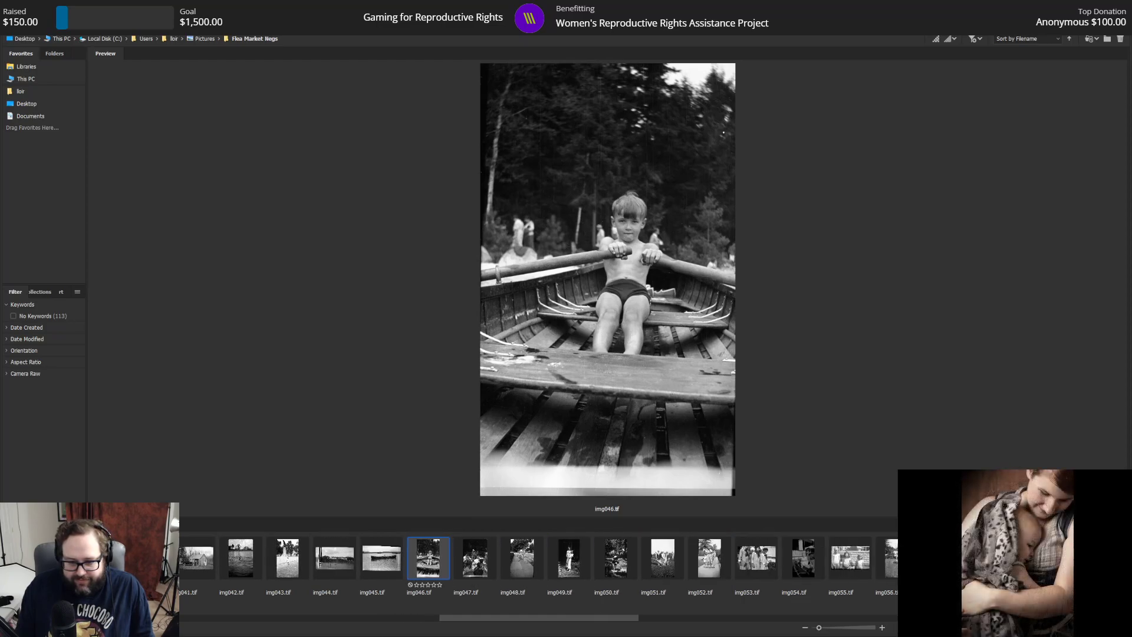
pyautogui.scroll(-1, 538, 566)
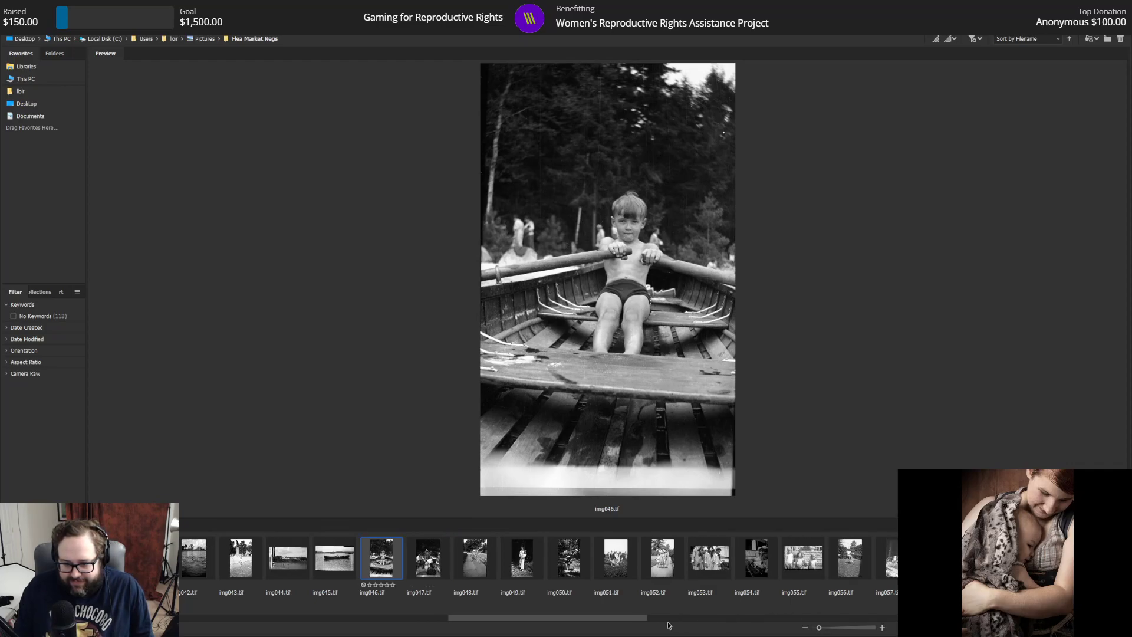
pyautogui.scroll(-1, 580, 617)
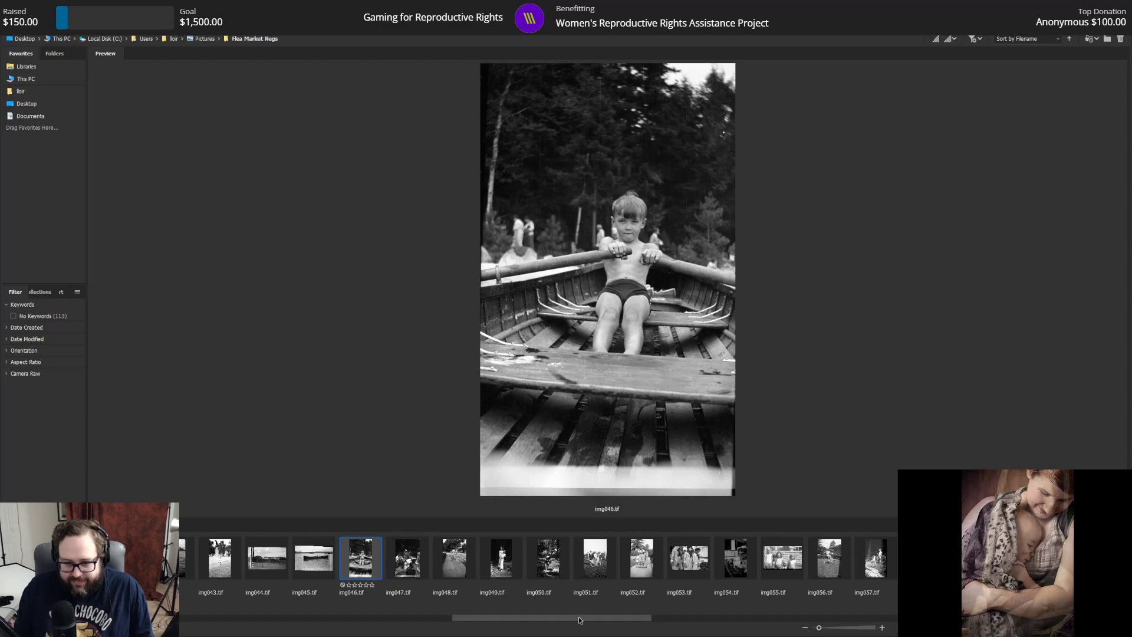
pyautogui.moveTo(585, 618); pyautogui.dragTo(655, 614)
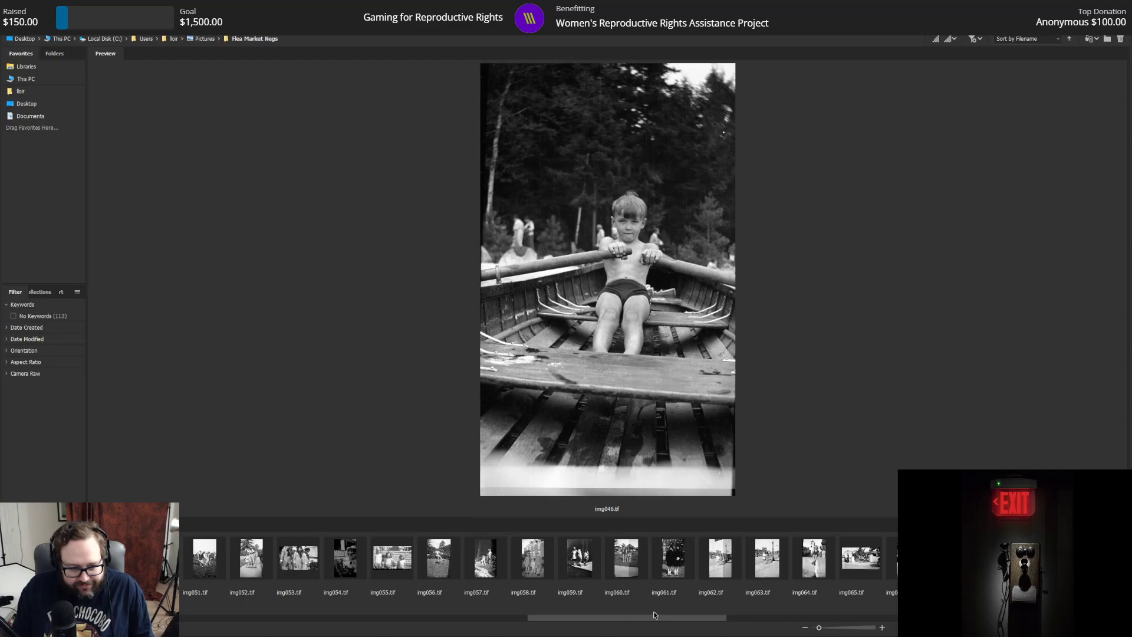
pyautogui.moveTo(655, 615); pyautogui.dragTo(741, 615)
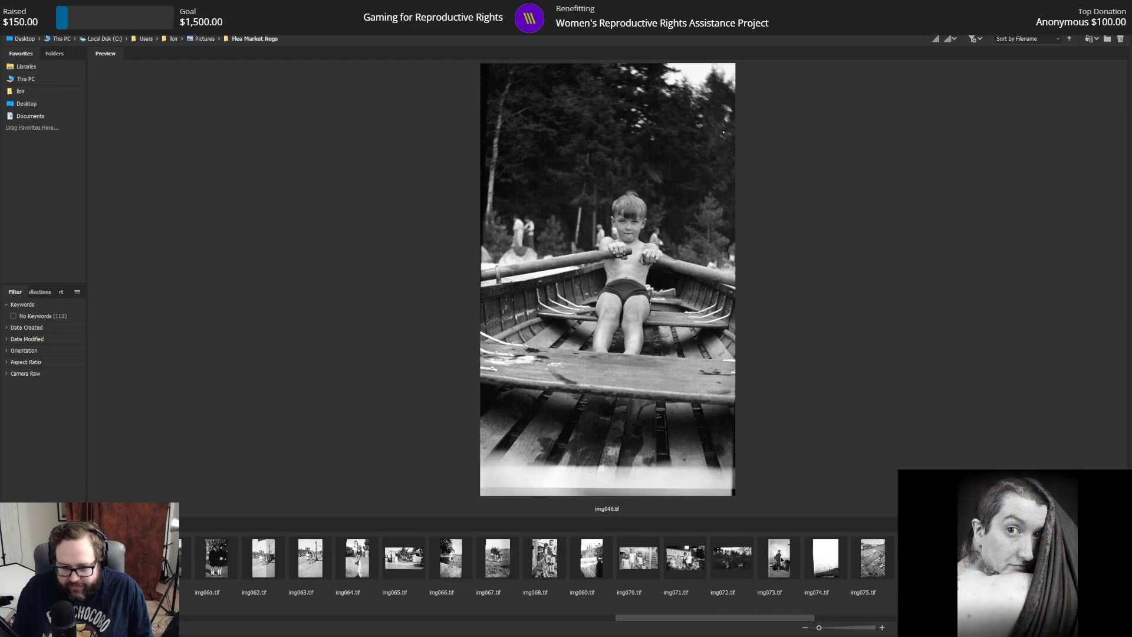
pyautogui.click(781, 575)
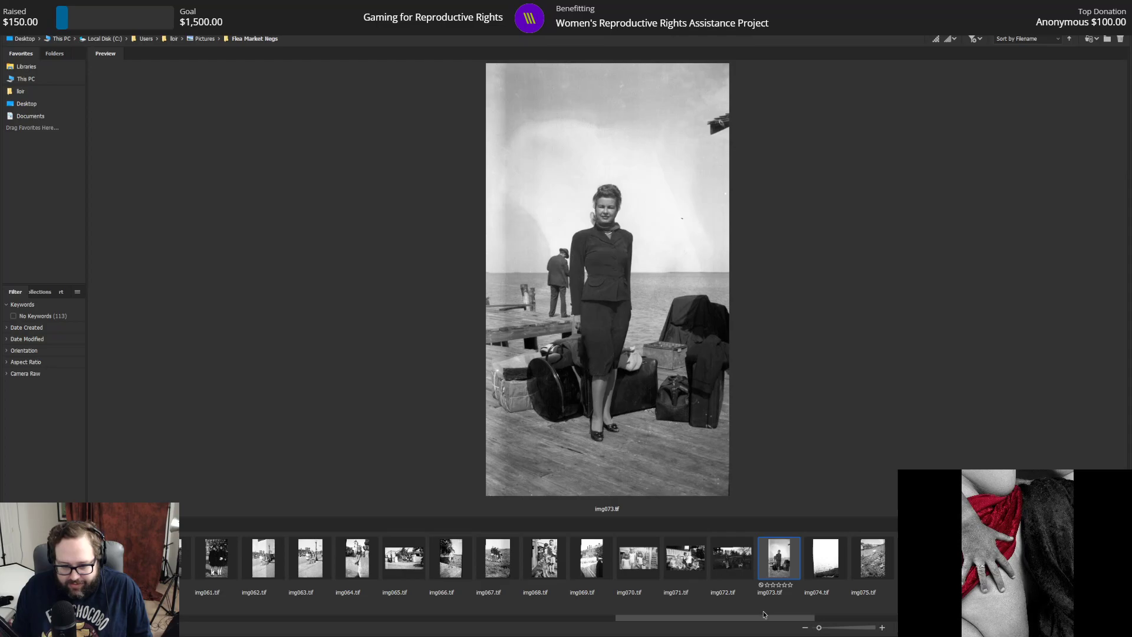
# Step: Preview img077.tif, continue through the thumbnails to img099.tif, and preview img096.tif
pyautogui.moveTo(765, 619); pyautogui.dragTo(812, 622)
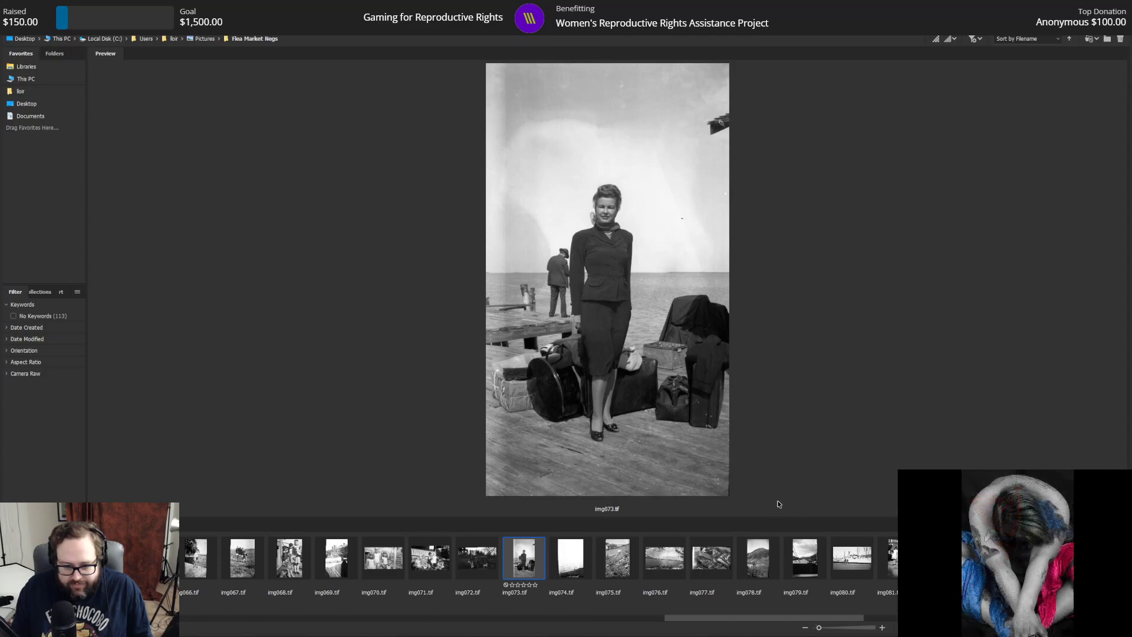
pyautogui.click(713, 561)
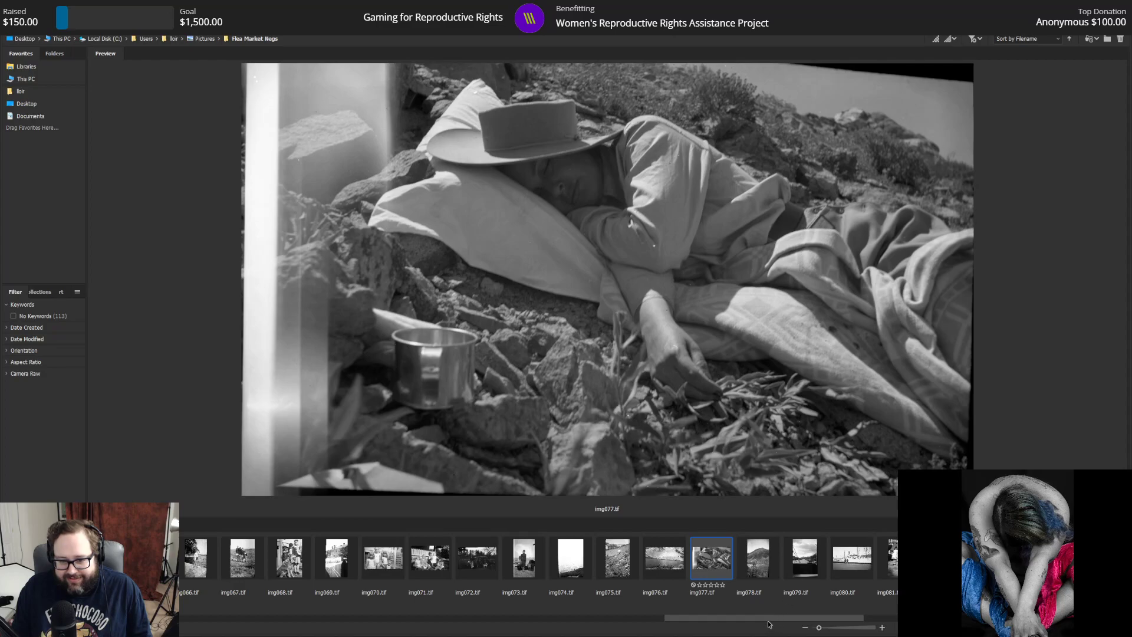
pyautogui.moveTo(806, 619); pyautogui.dragTo(889, 615)
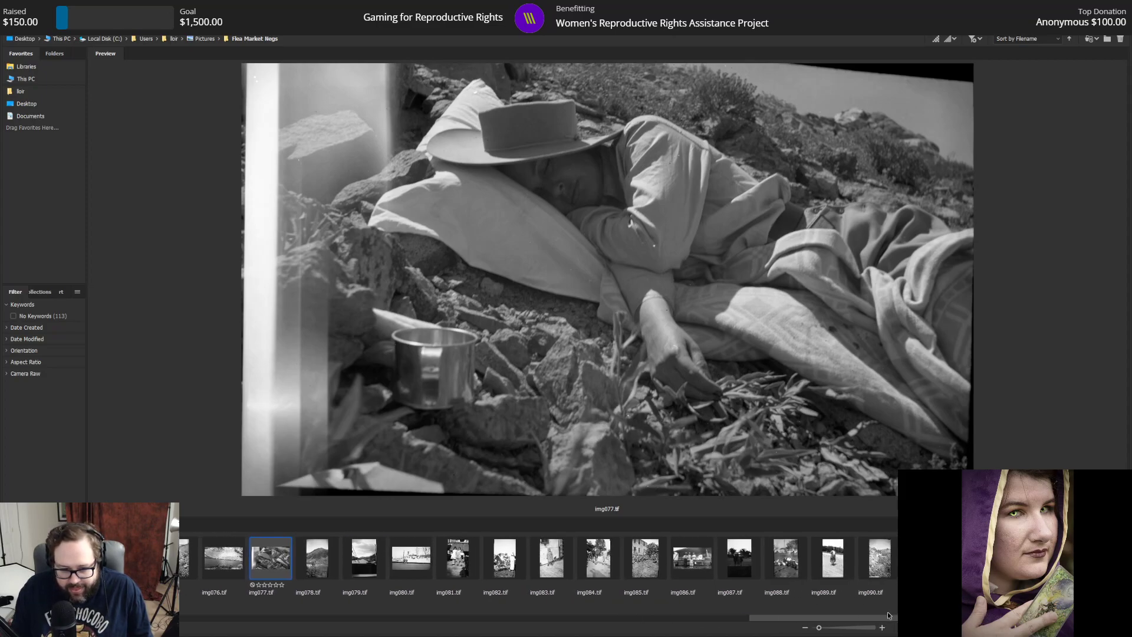
pyautogui.moveTo(889, 615); pyautogui.dragTo(943, 615)
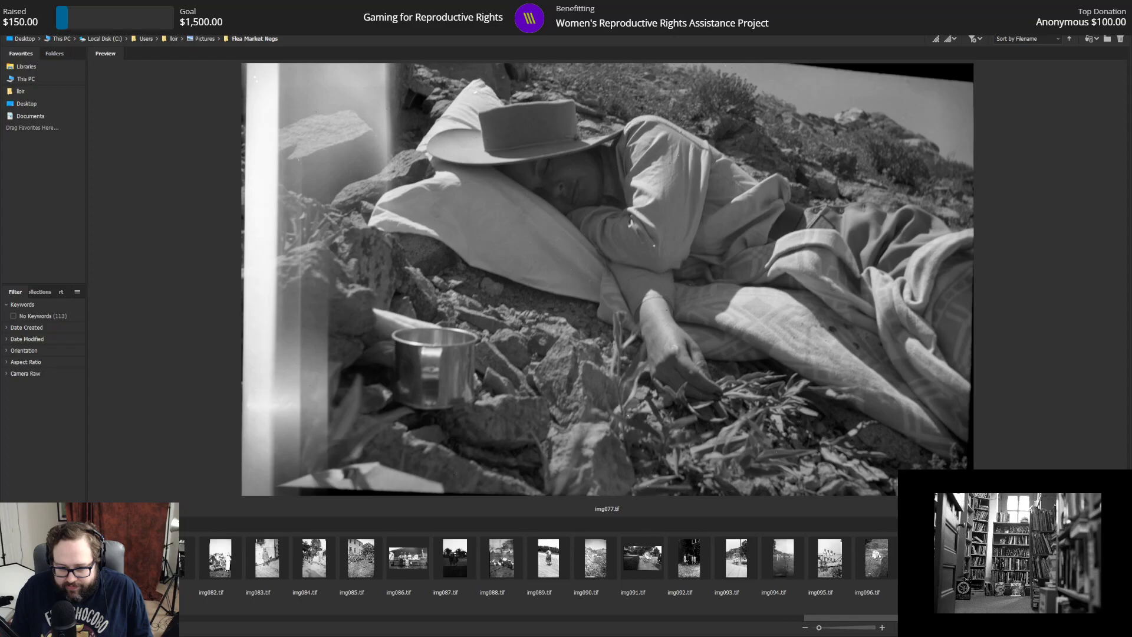
pyautogui.moveTo(944, 617); pyautogui.dragTo(969, 617)
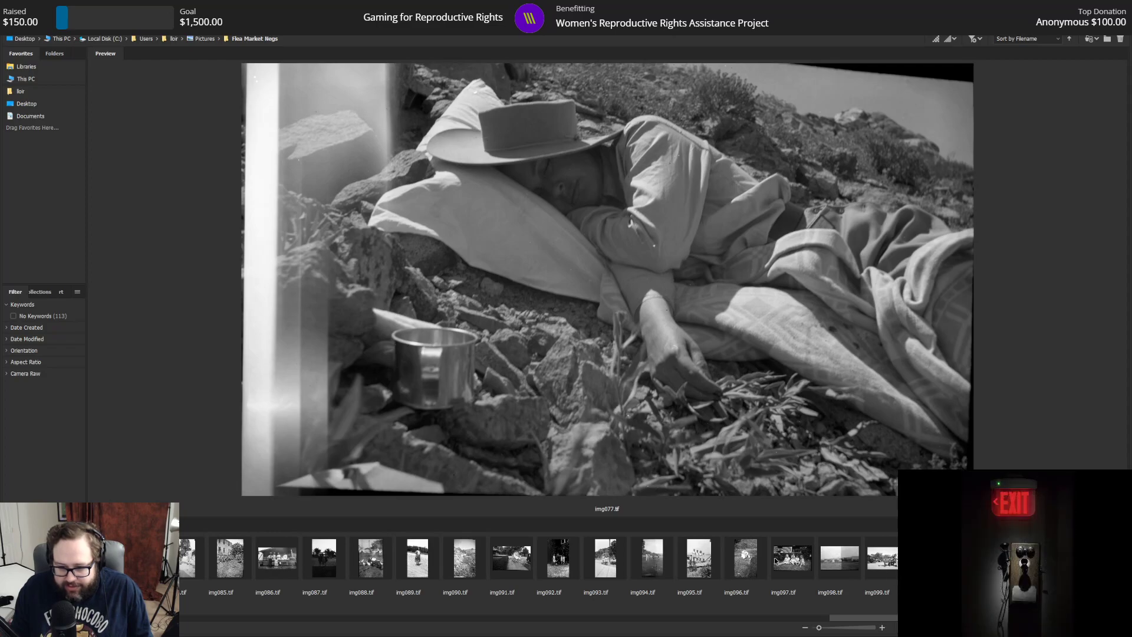
pyautogui.click(746, 557)
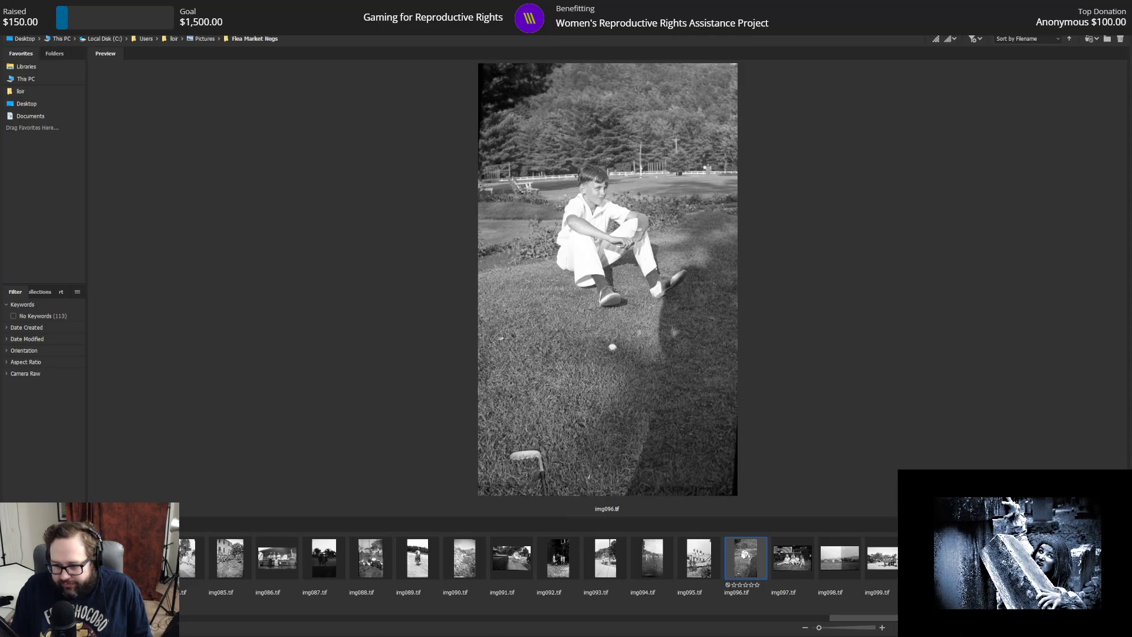
# Step: Bring the thumbnails up to img108.tif into view and preview img100.tif
pyautogui.scroll(-7, 538, 560)
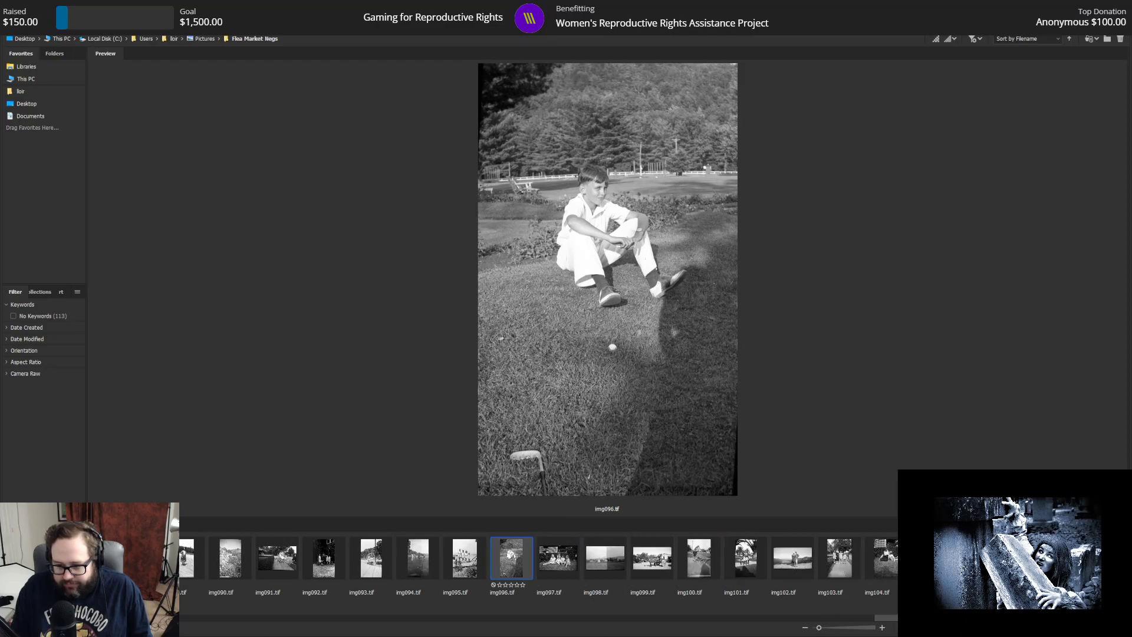
pyautogui.scroll(-1, 538, 560)
pyautogui.scroll(-1, 538, 560)
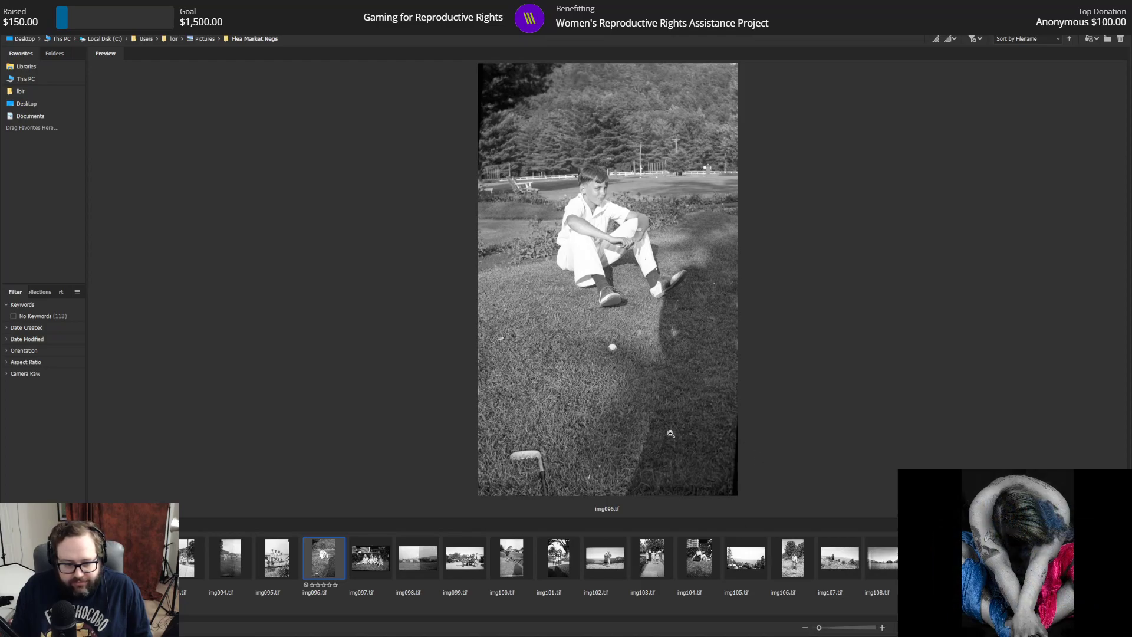
pyautogui.click(517, 555)
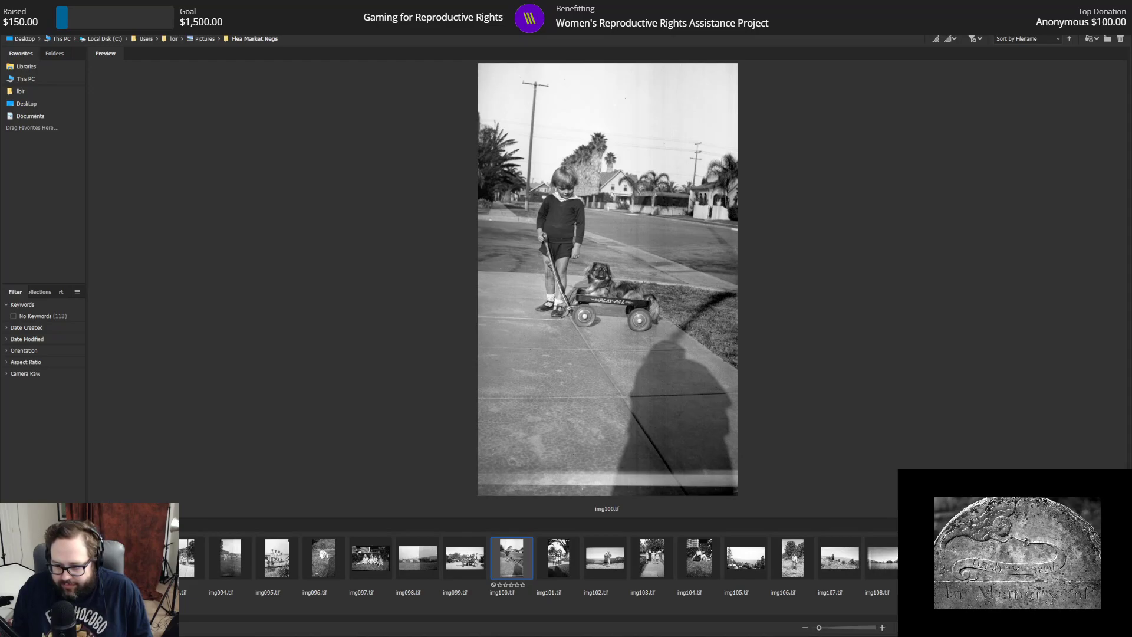
# Step: Go back through the thumbnails to the img046.tif to img060.tif range and preview img063.tif
pyautogui.hscroll(1, 539, 565)
pyautogui.moveTo(1005, 616); pyautogui.dragTo(518, 591)
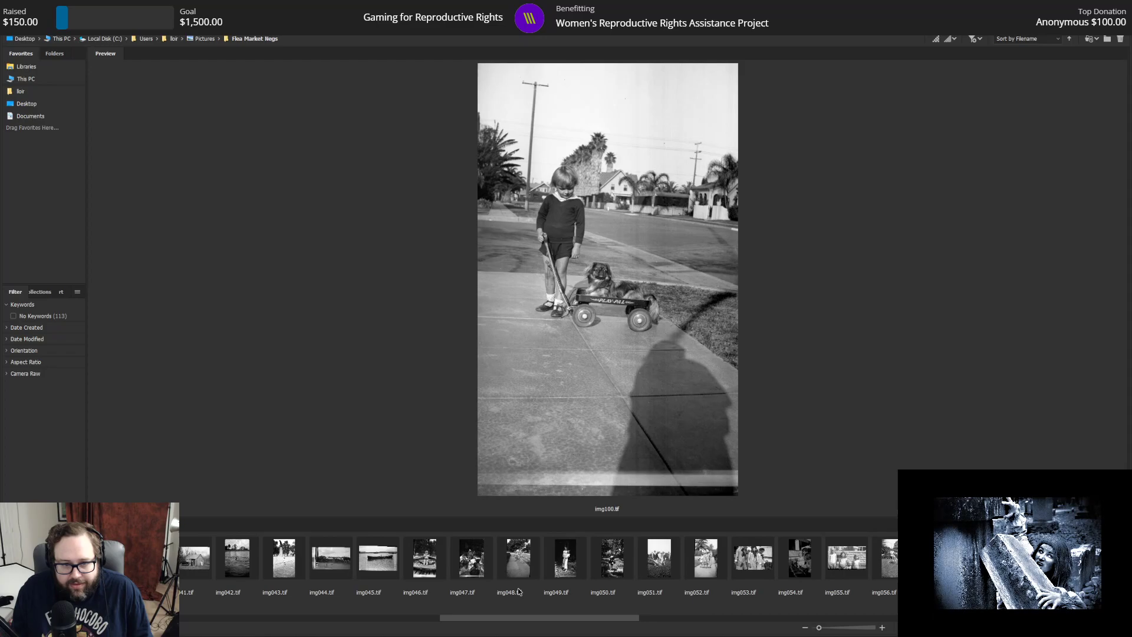
pyautogui.moveTo(518, 591); pyautogui.dragTo(554, 608)
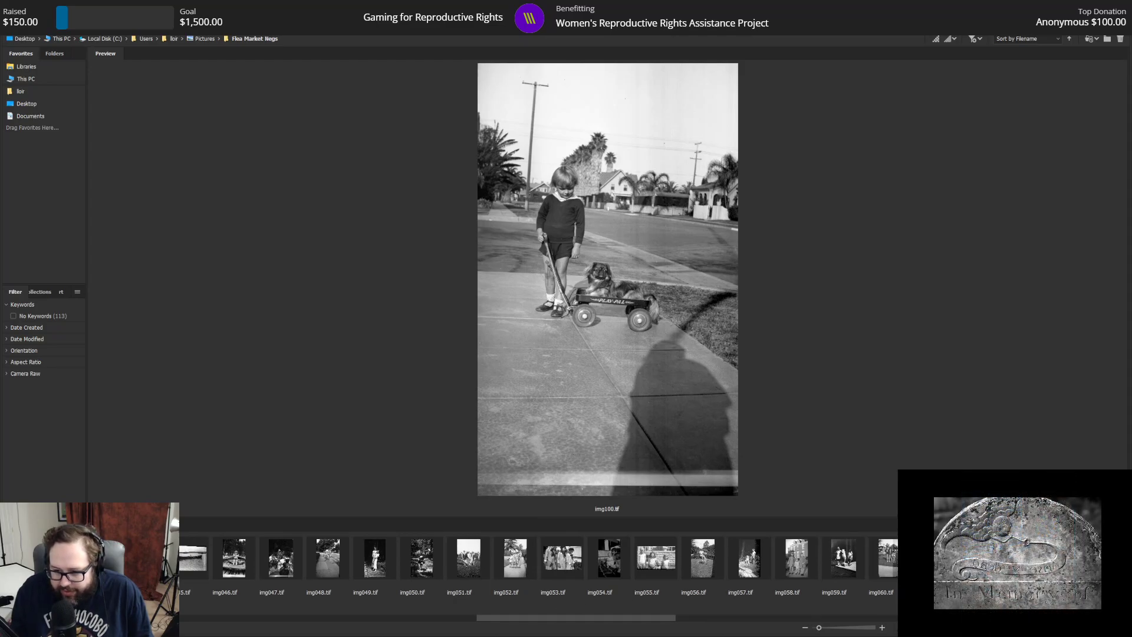
pyautogui.click(1031, 558)
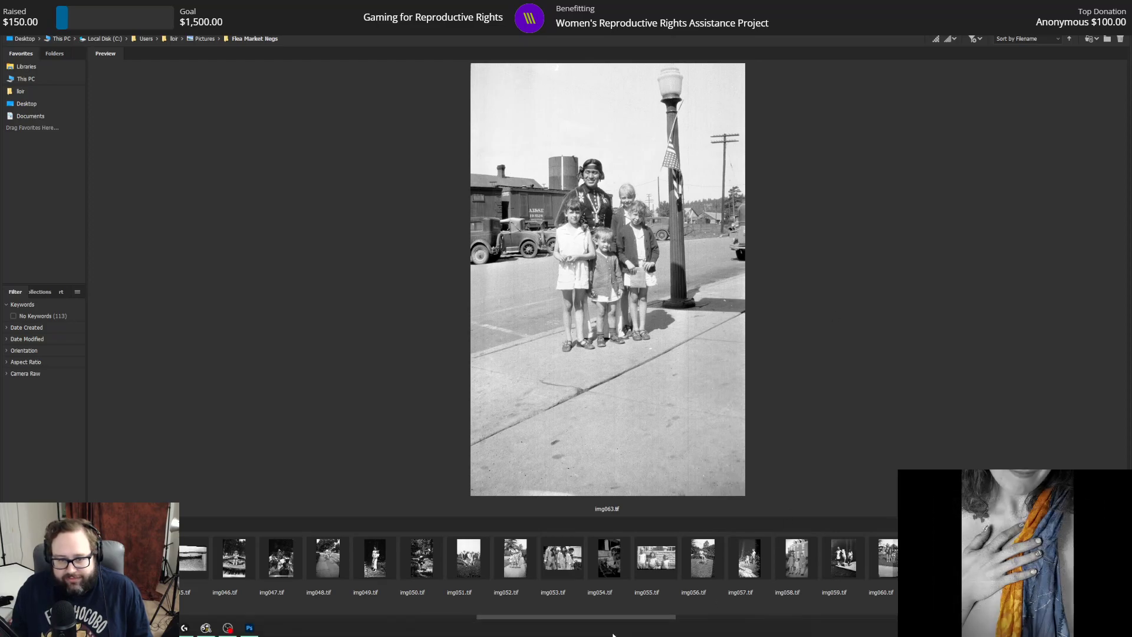
# Step: Preview the last scans of the folder one after another, from img109.tif to img112.tif
pyautogui.moveTo(604, 620); pyautogui.dragTo(1044, 621)
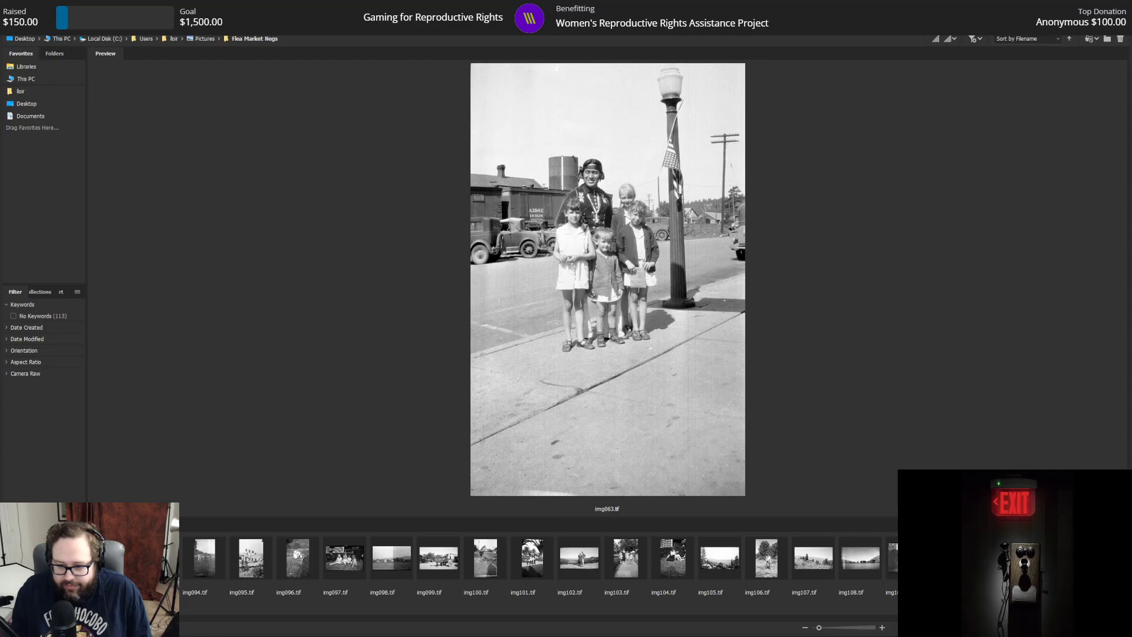
pyautogui.click(908, 558)
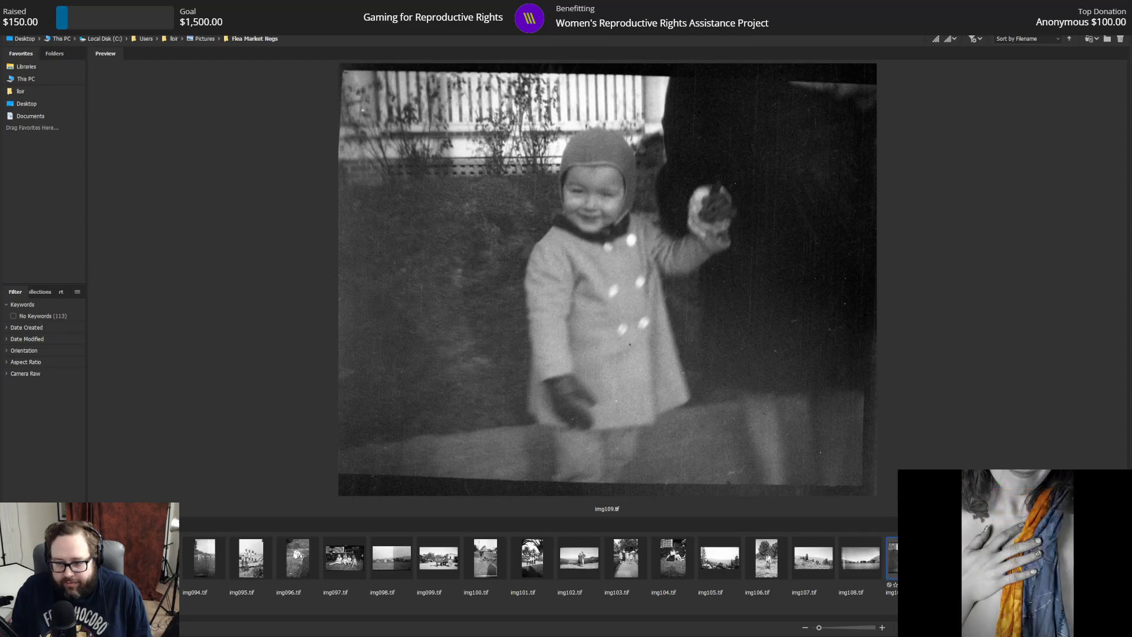
pyautogui.press('Right')
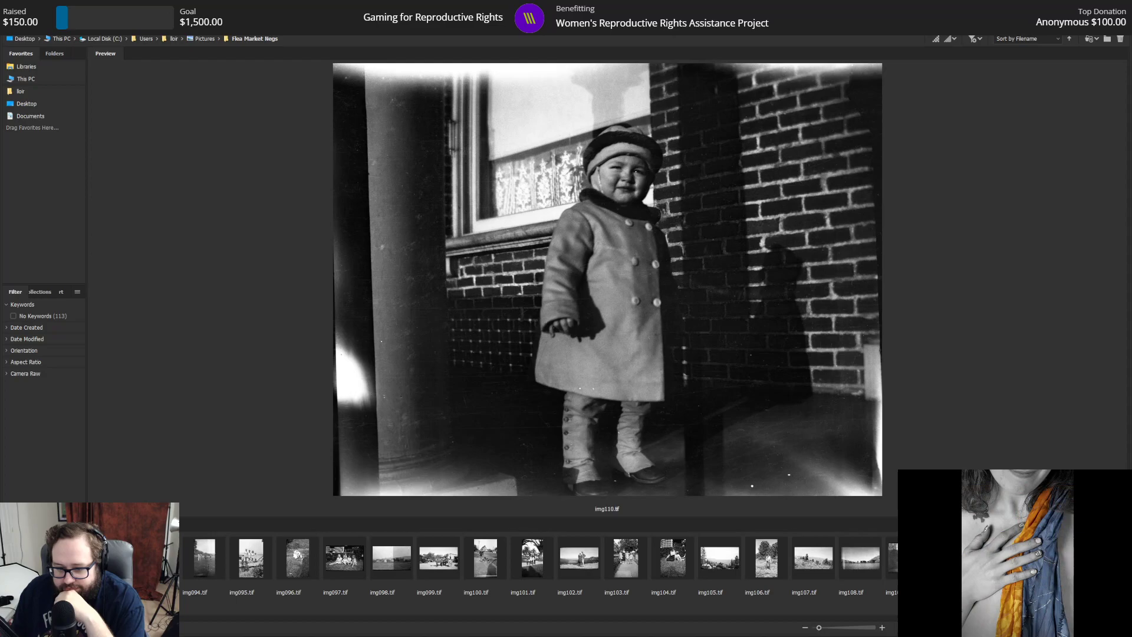
pyautogui.press('Right')
pyautogui.press('Right')
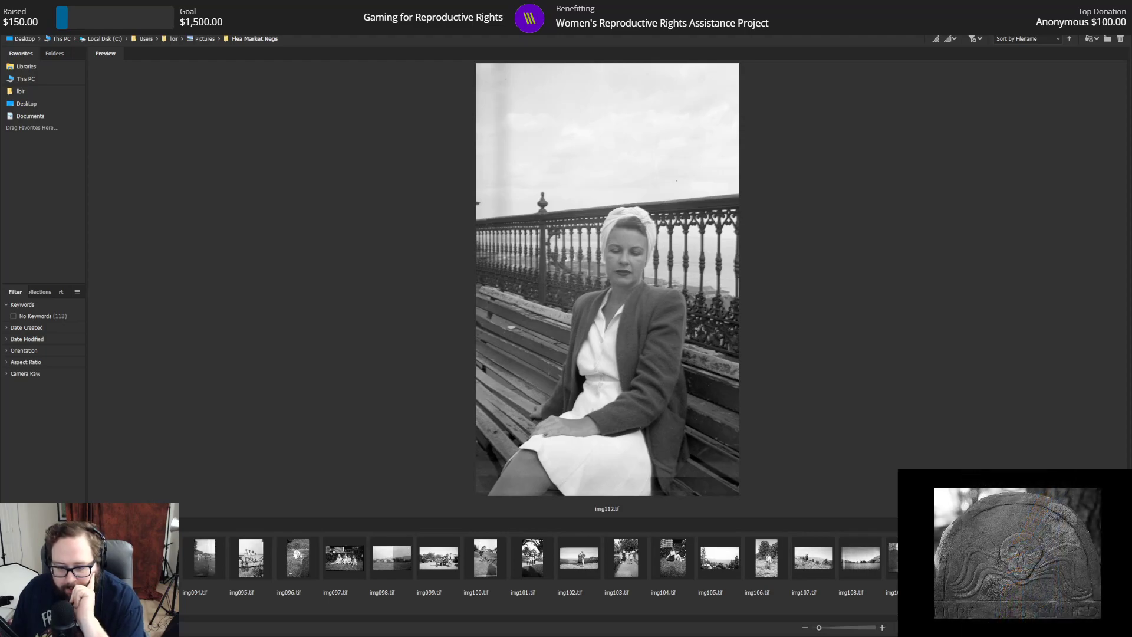
# Step: Look back through the thumbnails from img106.tif to img087.tif and preview img086.tif
pyautogui.scroll(2, 538, 557)
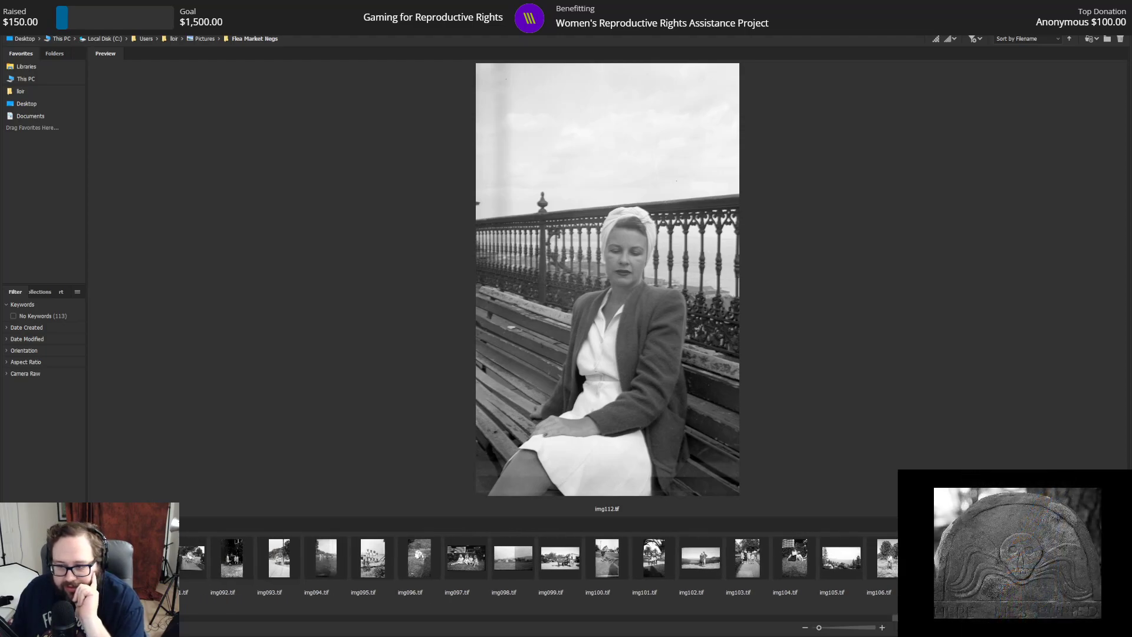
pyautogui.scroll(1, 538, 557)
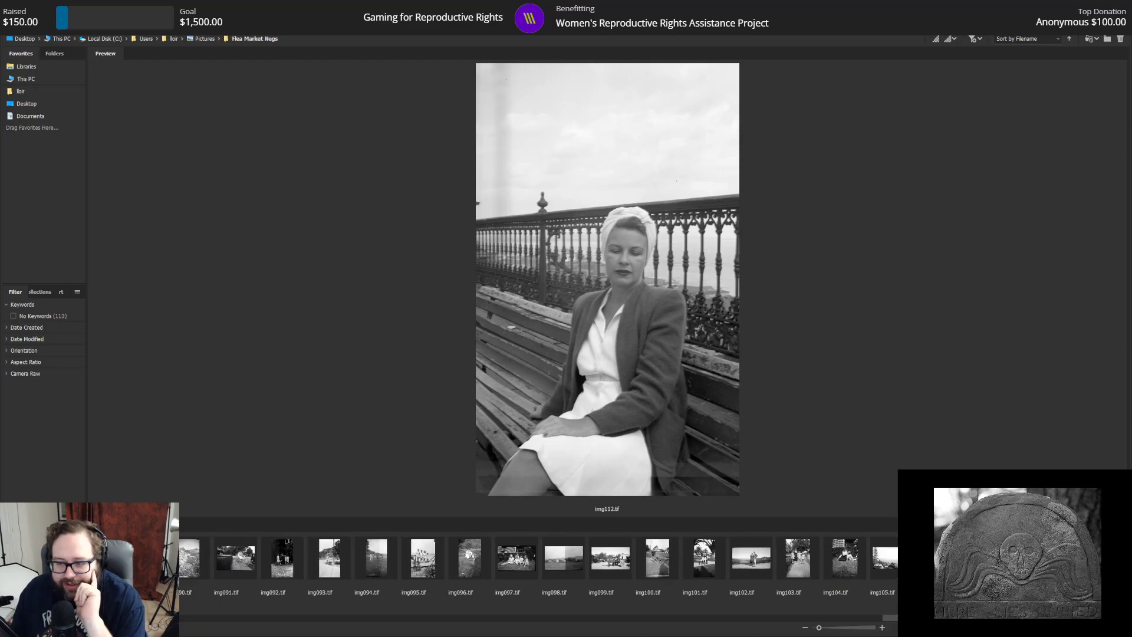
pyautogui.scroll(1, 539, 557)
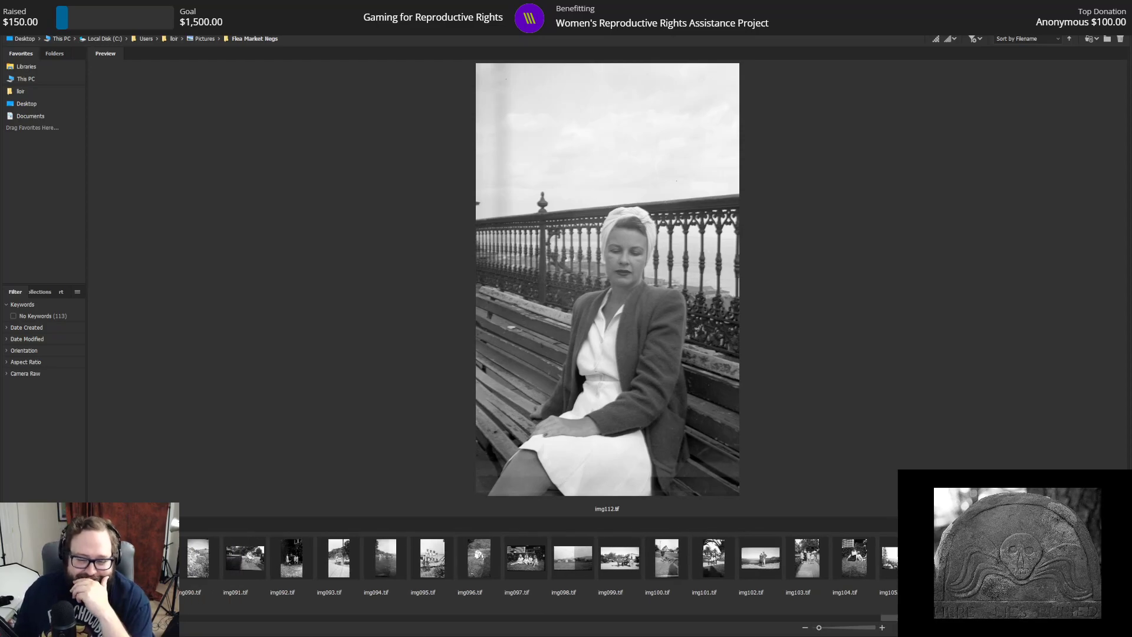
pyautogui.scroll(1, 538, 557)
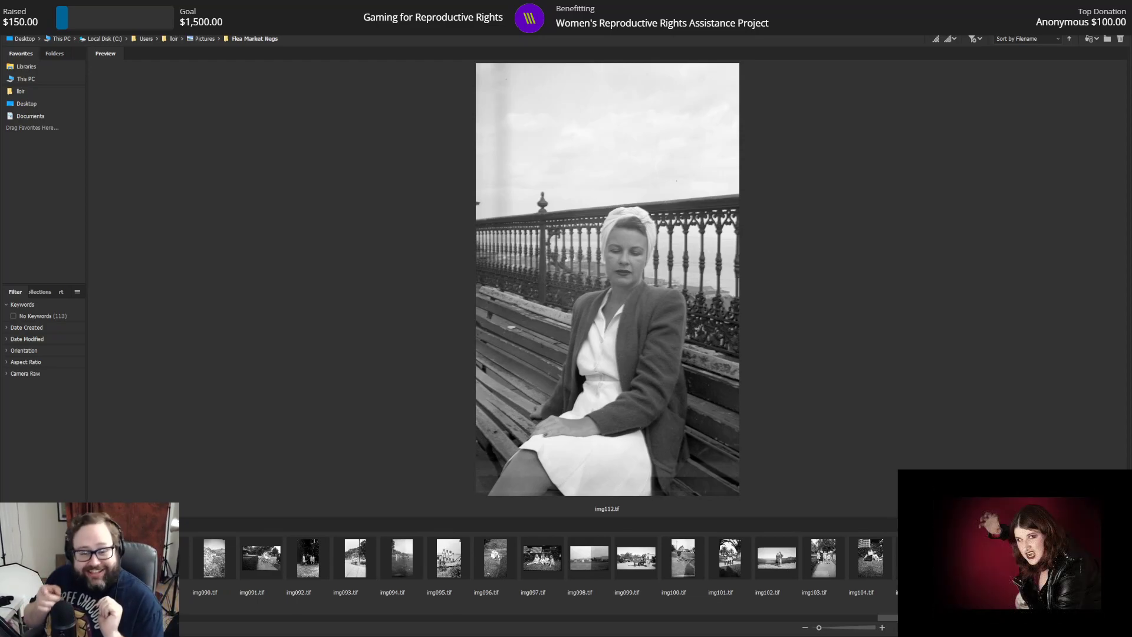
pyautogui.scroll(3, 703, 571)
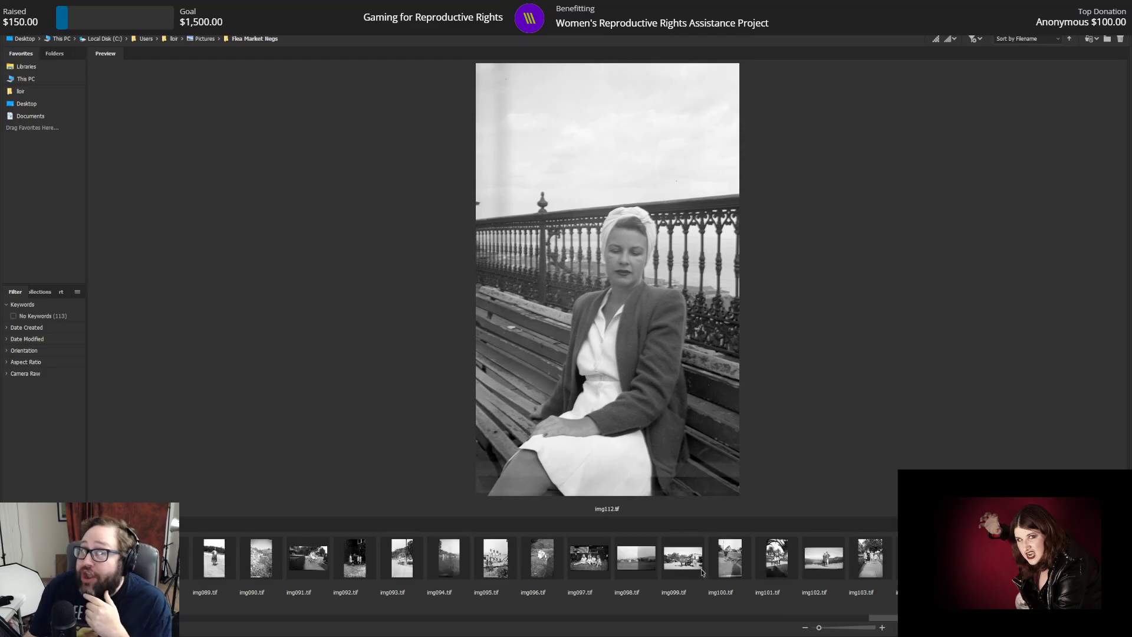
pyautogui.scroll(1, 687, 569)
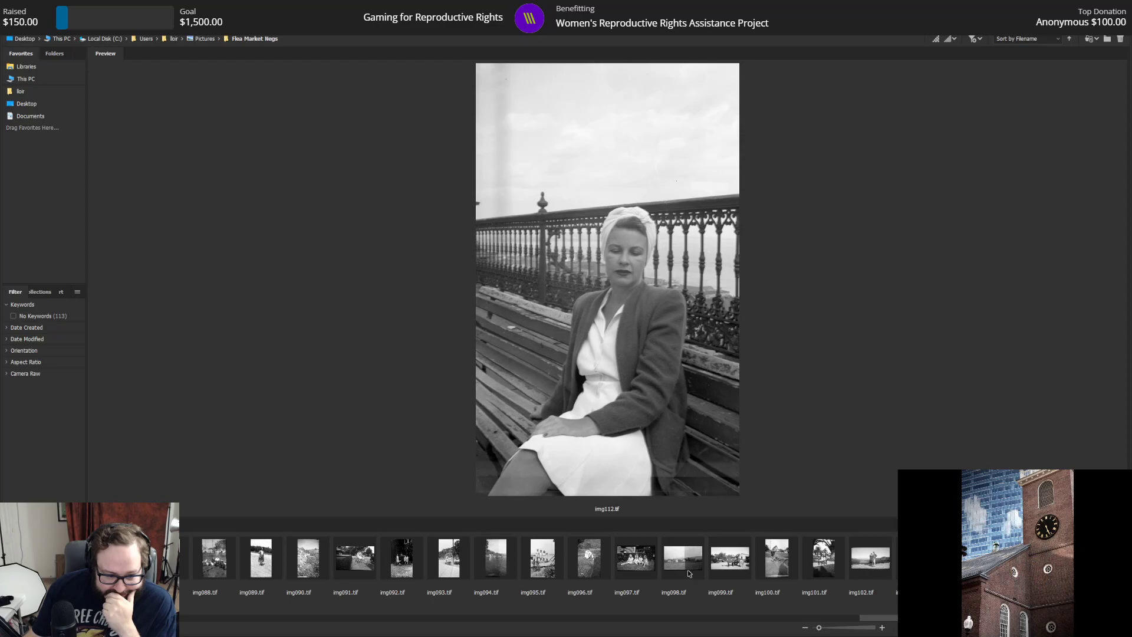
pyautogui.scroll(1, 687, 570)
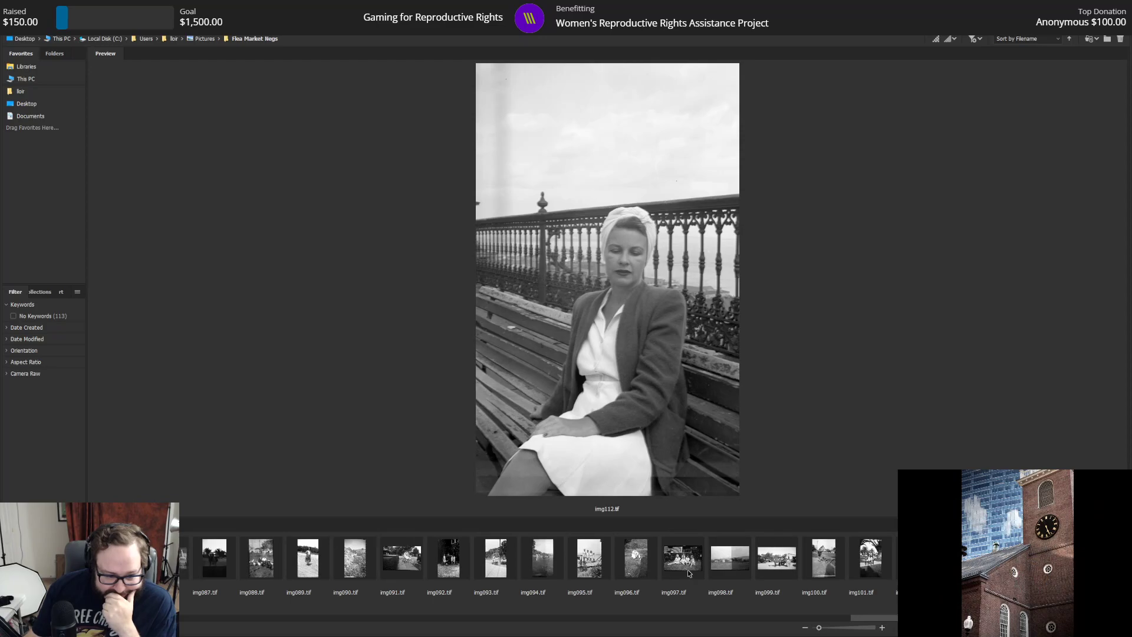
pyautogui.click(177, 567)
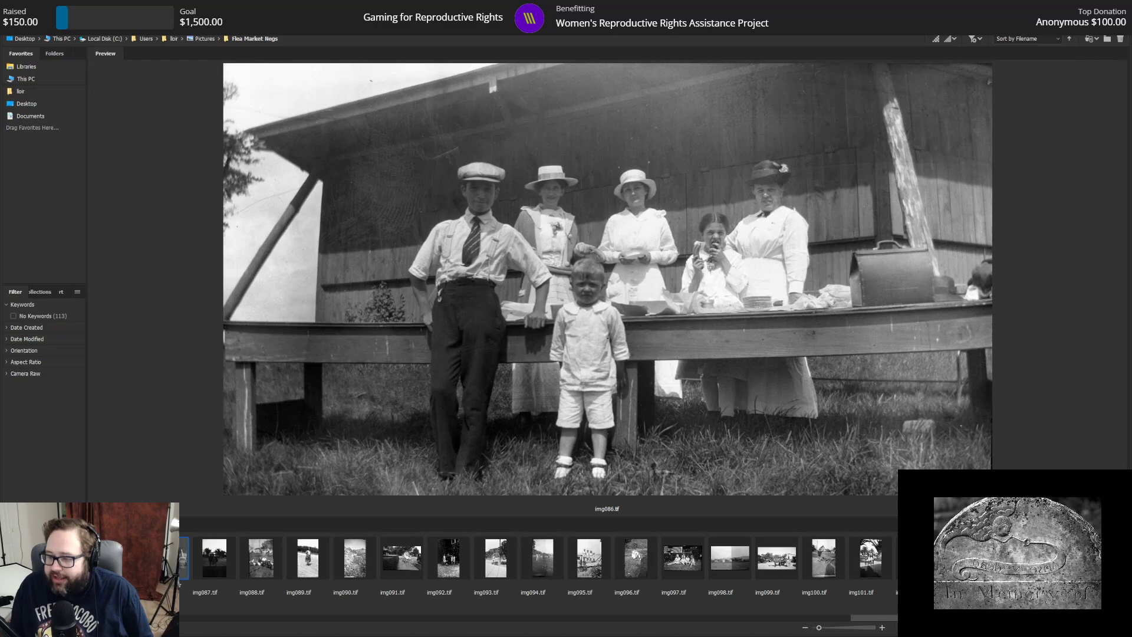
# Step: Leave the scans and open the JPEG subfolder of the 7-17-2022 portrait shoot folder in Pictures
pyautogui.click(202, 39)
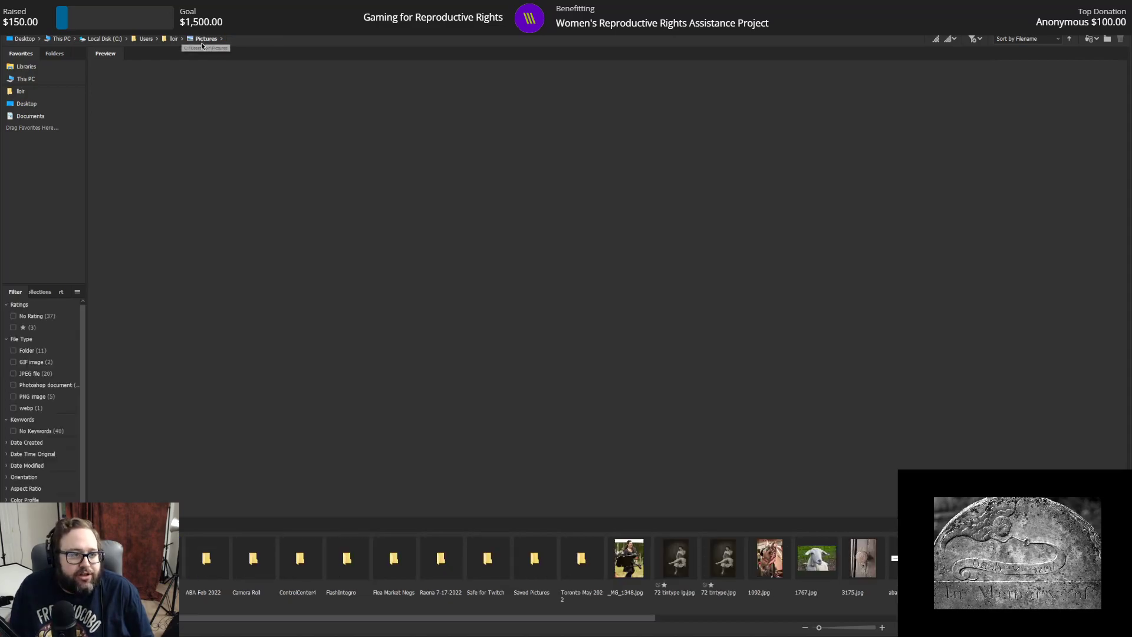
pyautogui.doubleClick(441, 558)
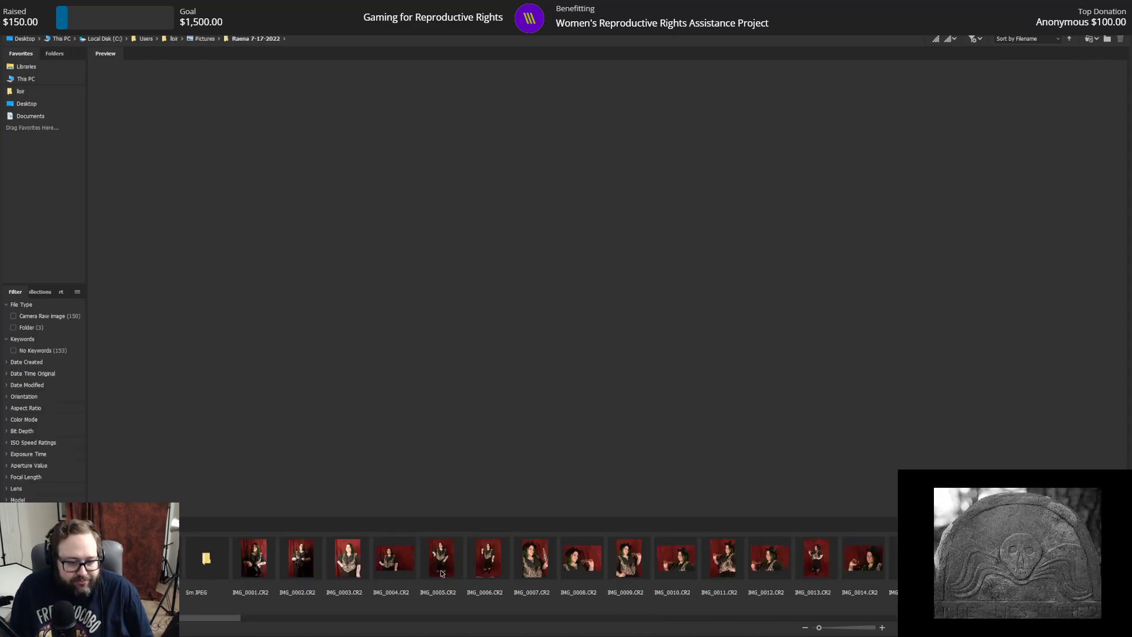
pyautogui.doubleClick(206, 559)
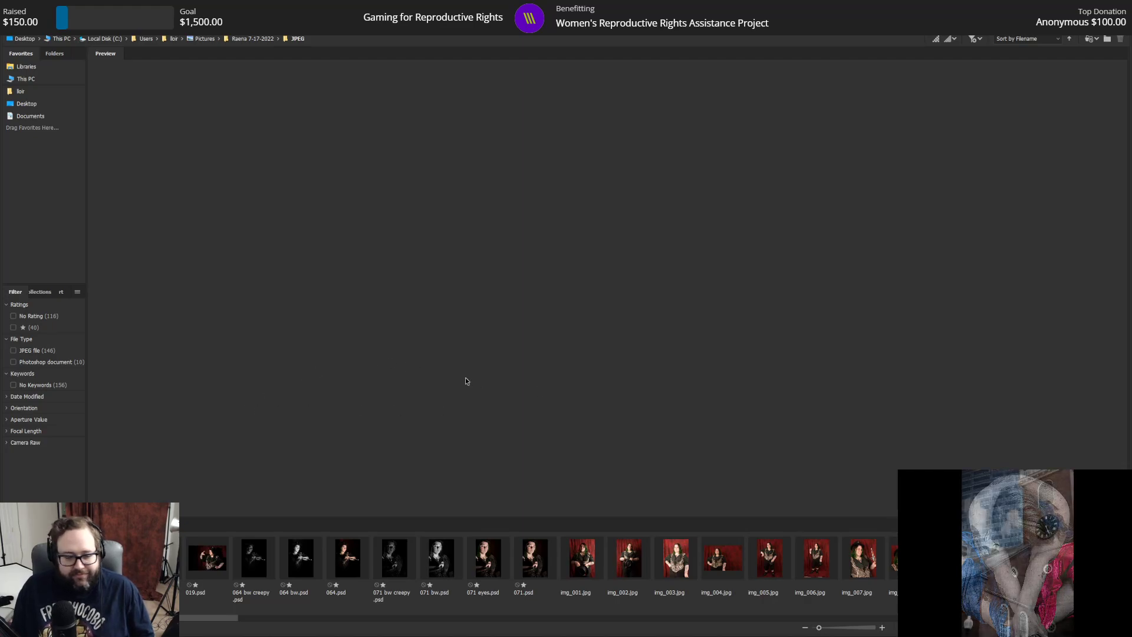
# Step: Filter the JPEG folder to Photoshop documents and preview the 019 versions, 064.psd beside 064 bw.psd, and 064 bw creepy.psd
pyautogui.click(13, 362)
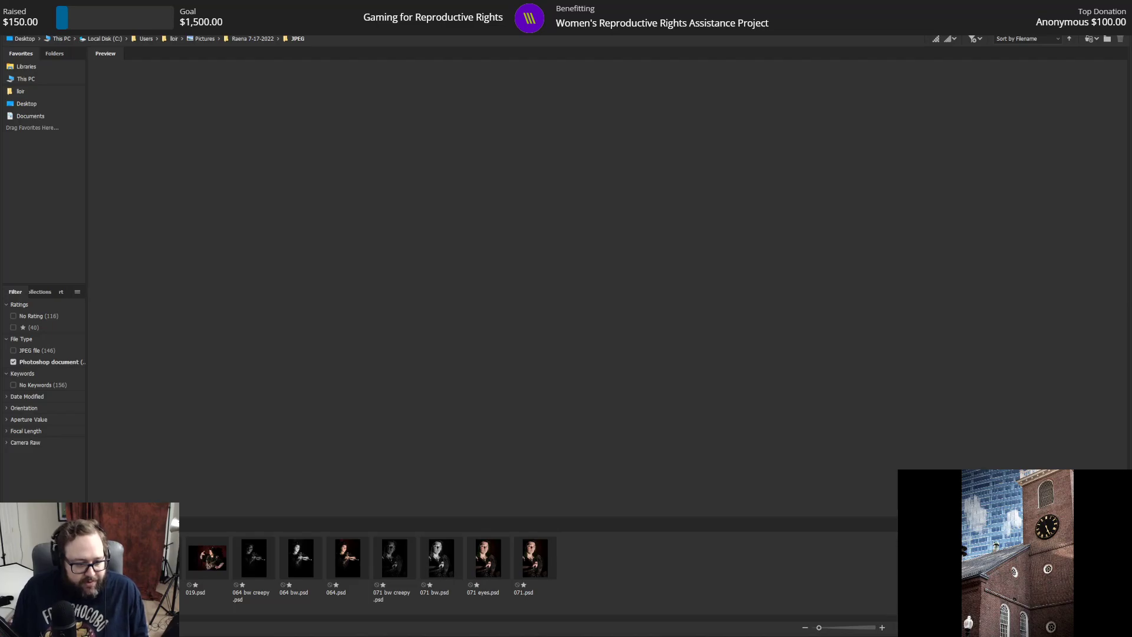
pyautogui.click(217, 566)
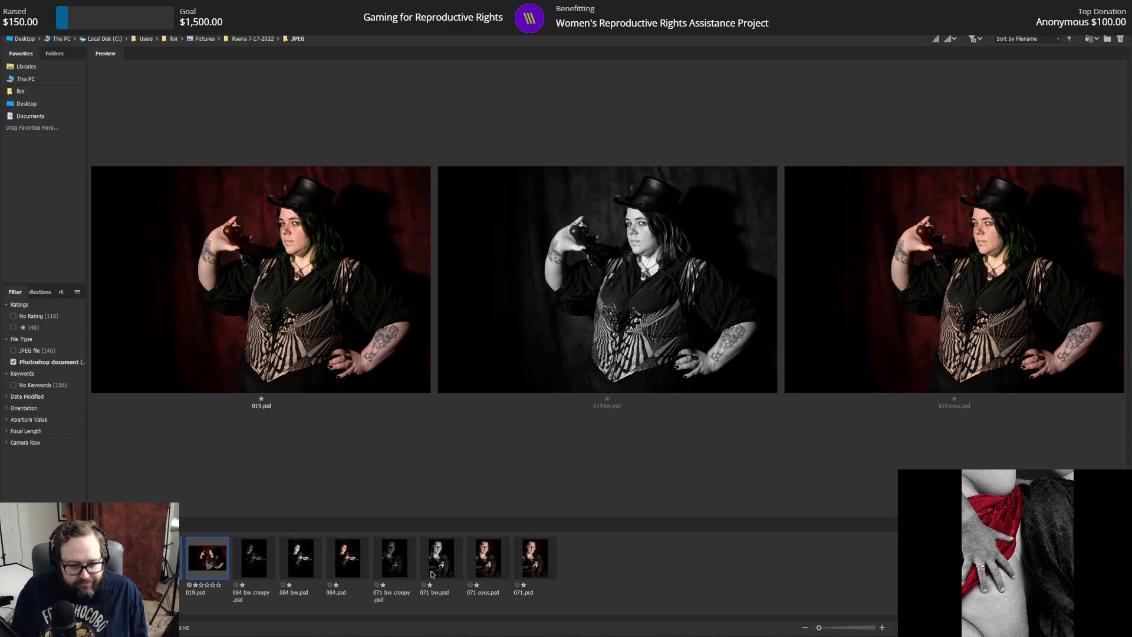
pyautogui.click(344, 558)
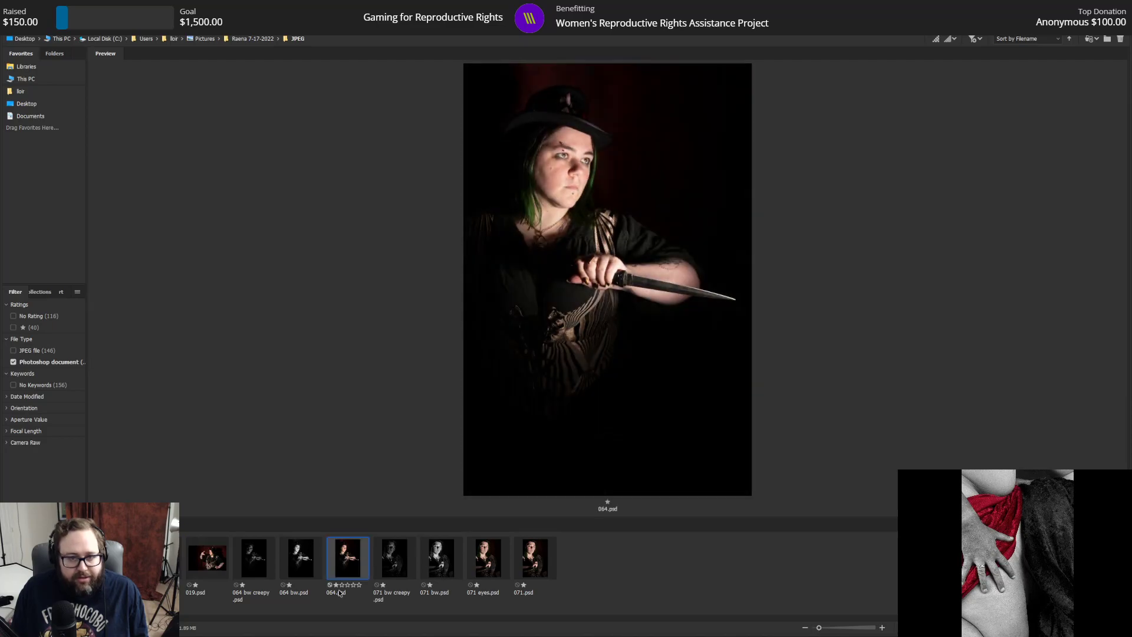
pyautogui.keyDown('ctrl'); pyautogui.click(292, 570); pyautogui.keyUp('ctrl')
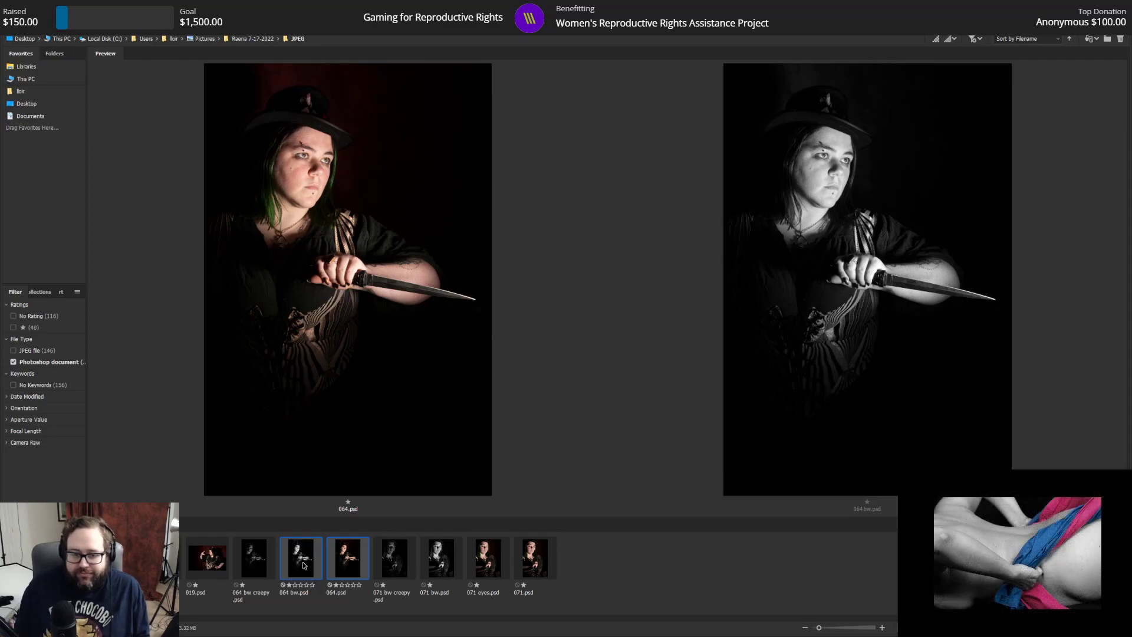
pyautogui.click(248, 554)
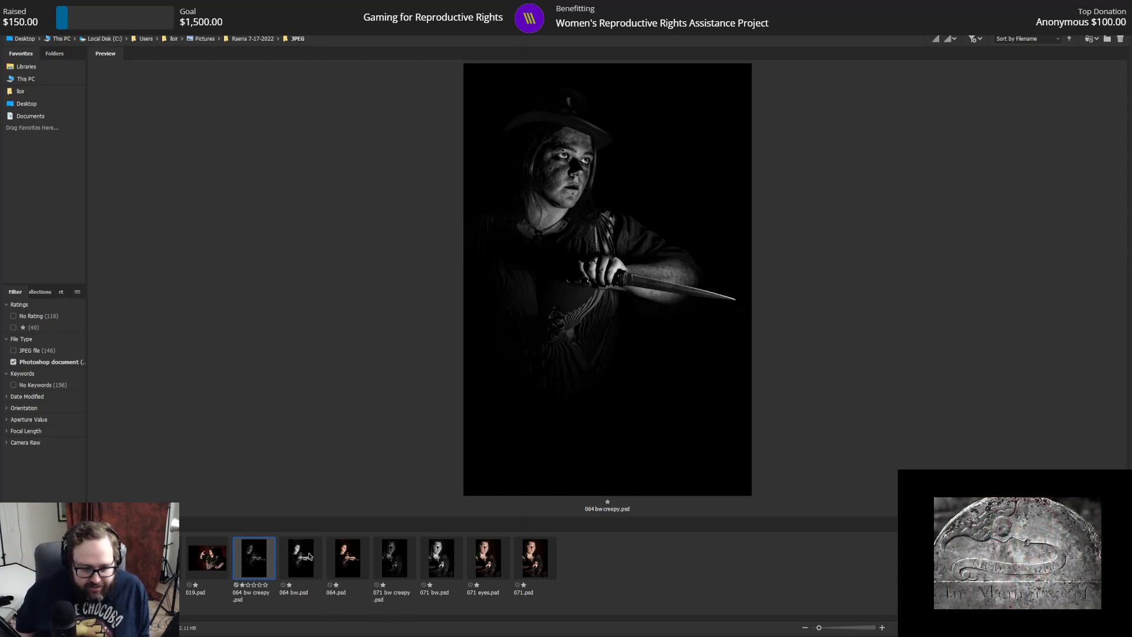
# Step: Go up to the 7-17-2022 shoot folder, open its BW Film subfolder and preview 001.tif
pyautogui.click(206, 39)
pyautogui.doubleClick(442, 563)
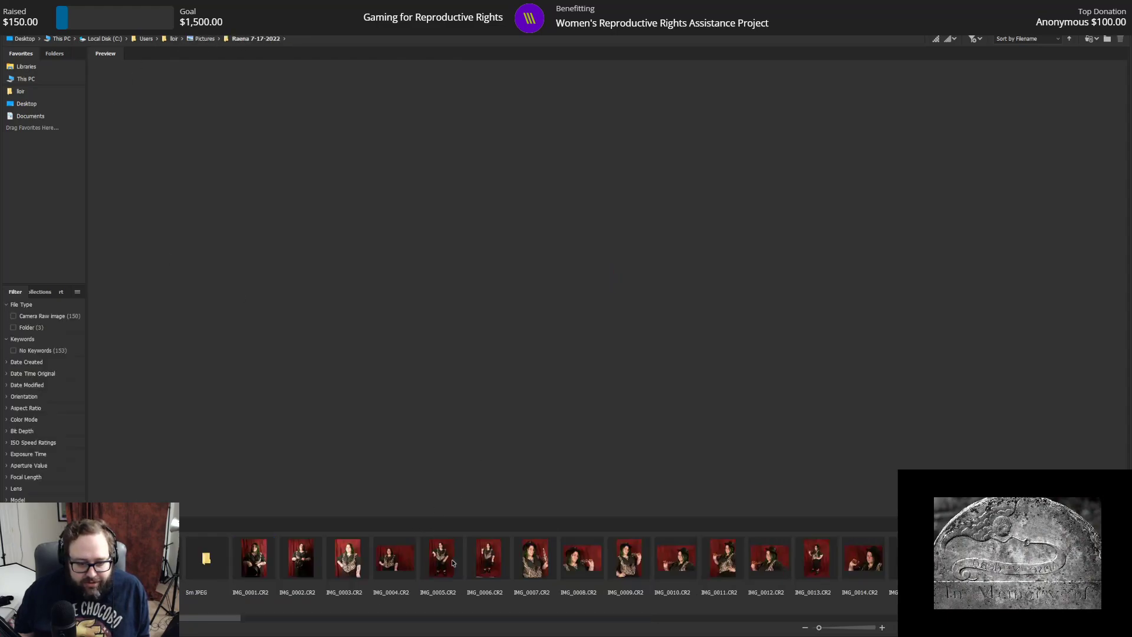
pyautogui.doubleClick(113, 560)
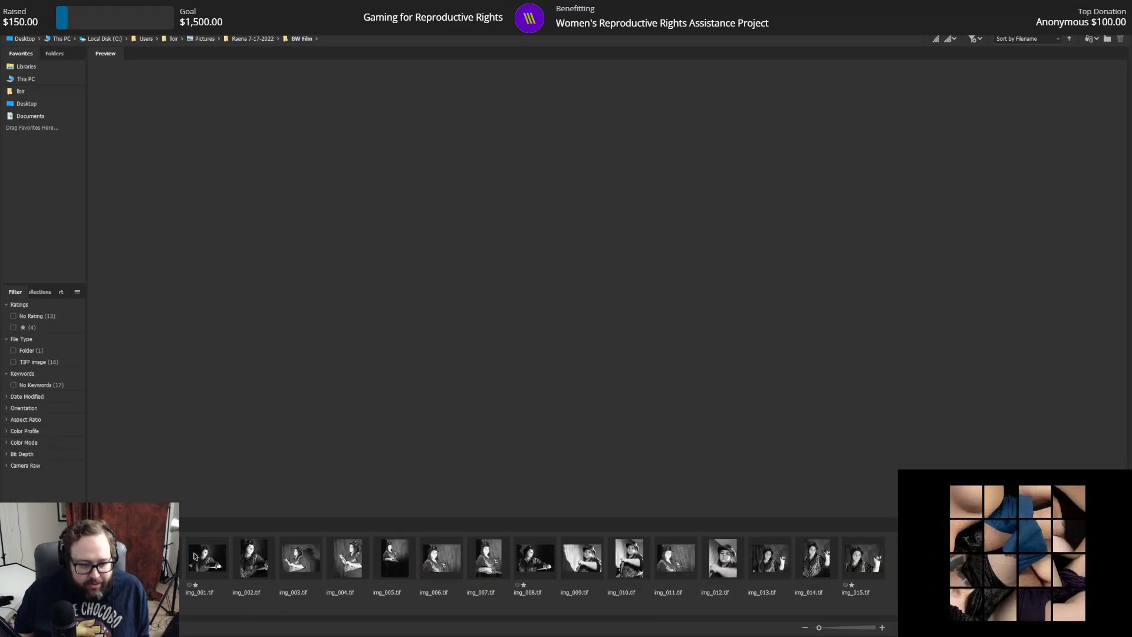
pyautogui.click(167, 557)
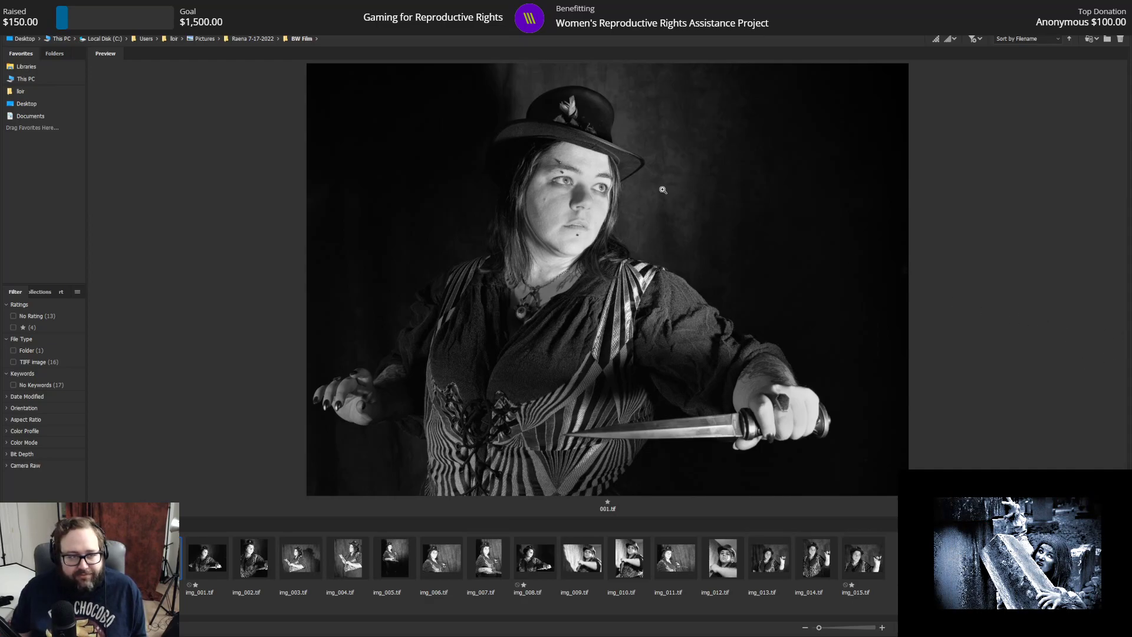
# Step: Return to the shoot's JPEG subfolder and show only its Photoshop documents
pyautogui.click(254, 42)
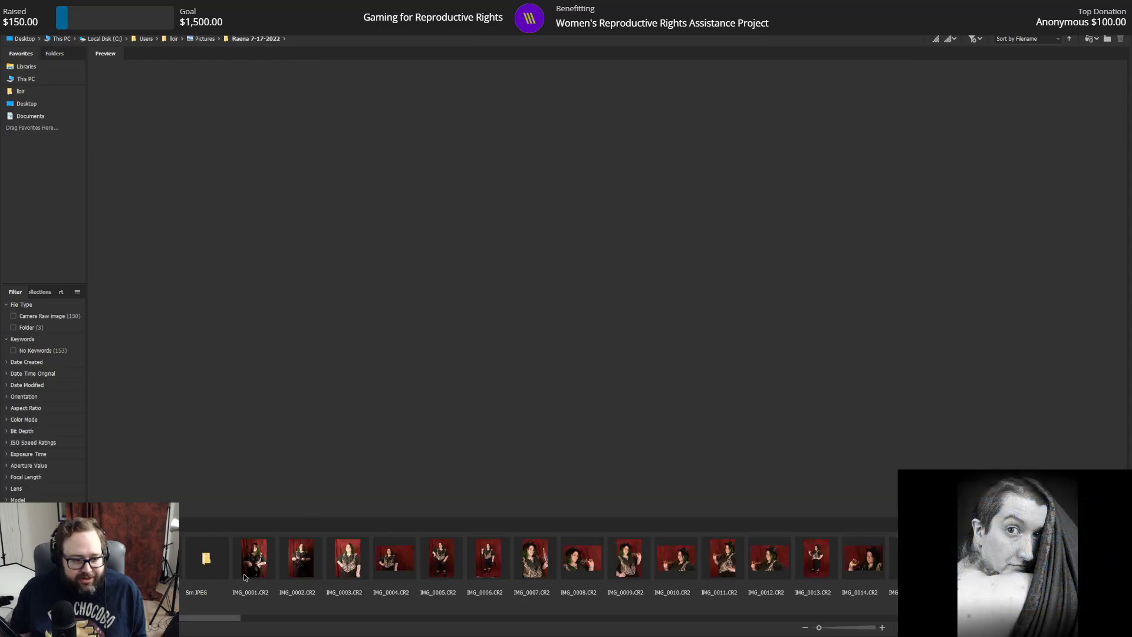
pyautogui.doubleClick(205, 558)
pyautogui.click(68, 362)
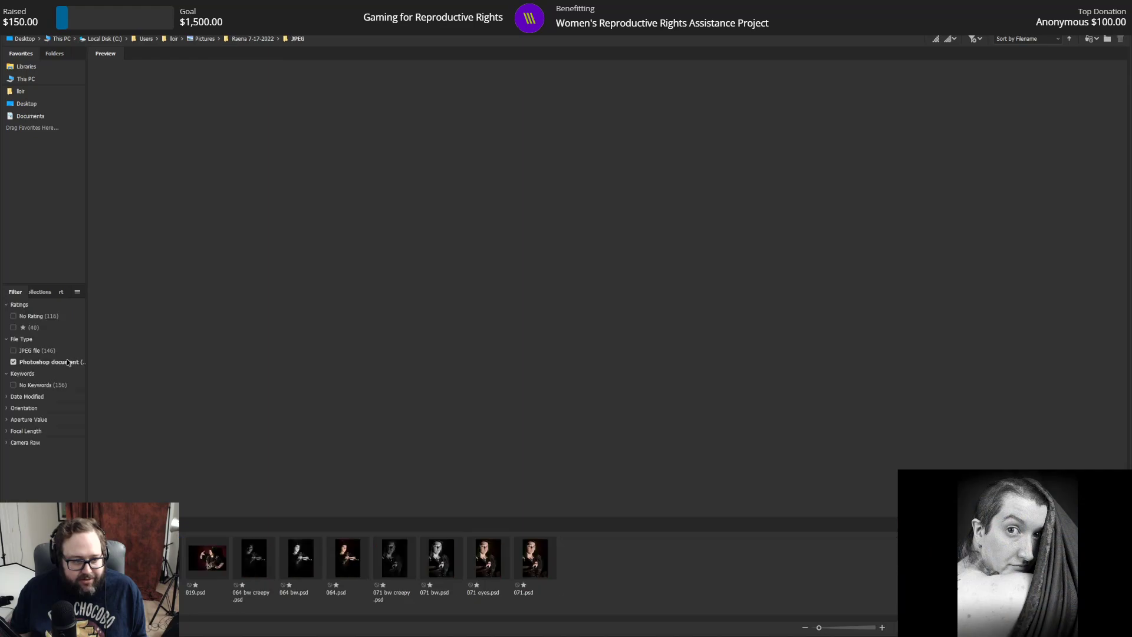
# Step: Compare 071.psd side by side with 071 bw.psd, and 071 bw creepy.psd with 071 eyes.psd
pyautogui.click(538, 561)
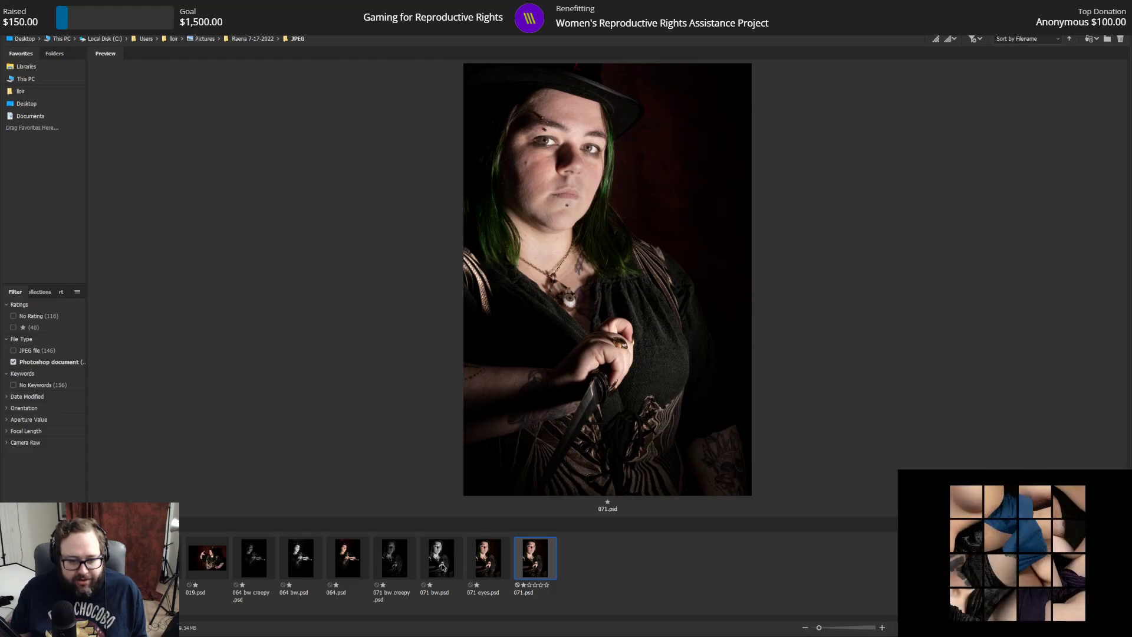
pyautogui.keyDown('ctrl'); pyautogui.click(441, 564); pyautogui.keyUp('ctrl')
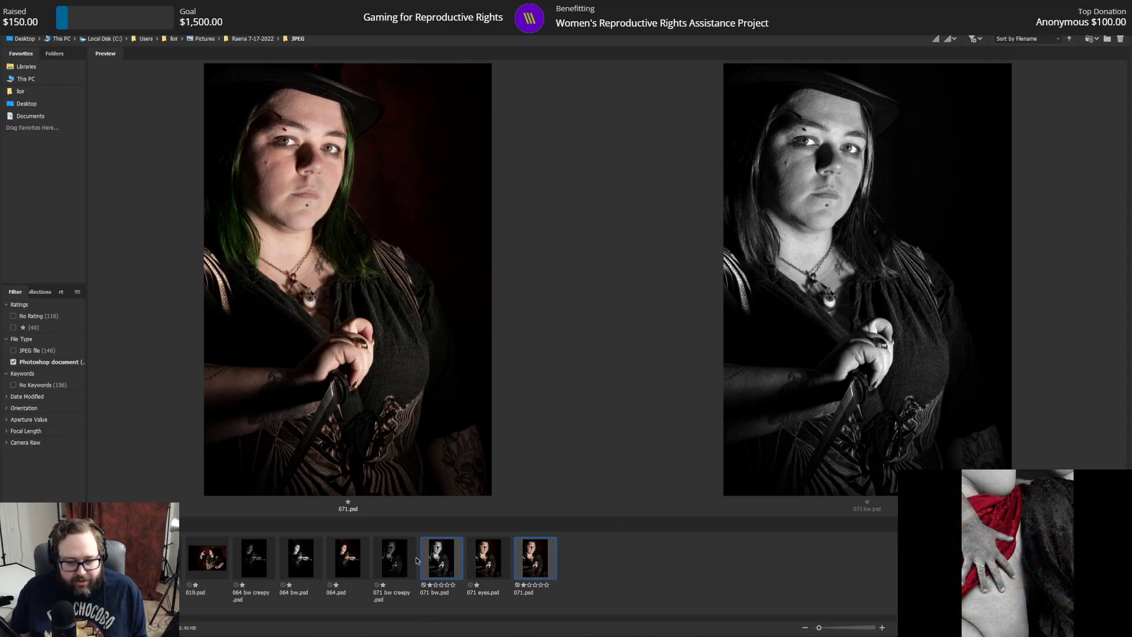
pyautogui.click(387, 560)
pyautogui.keyDown('ctrl'); pyautogui.click(500, 560); pyautogui.keyUp('ctrl')
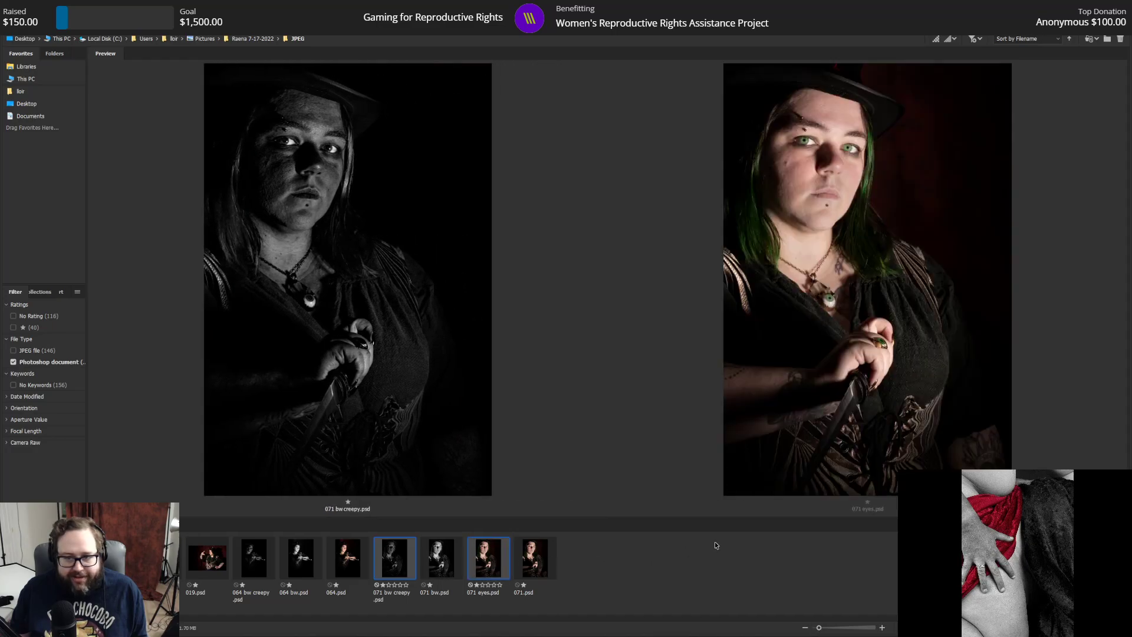